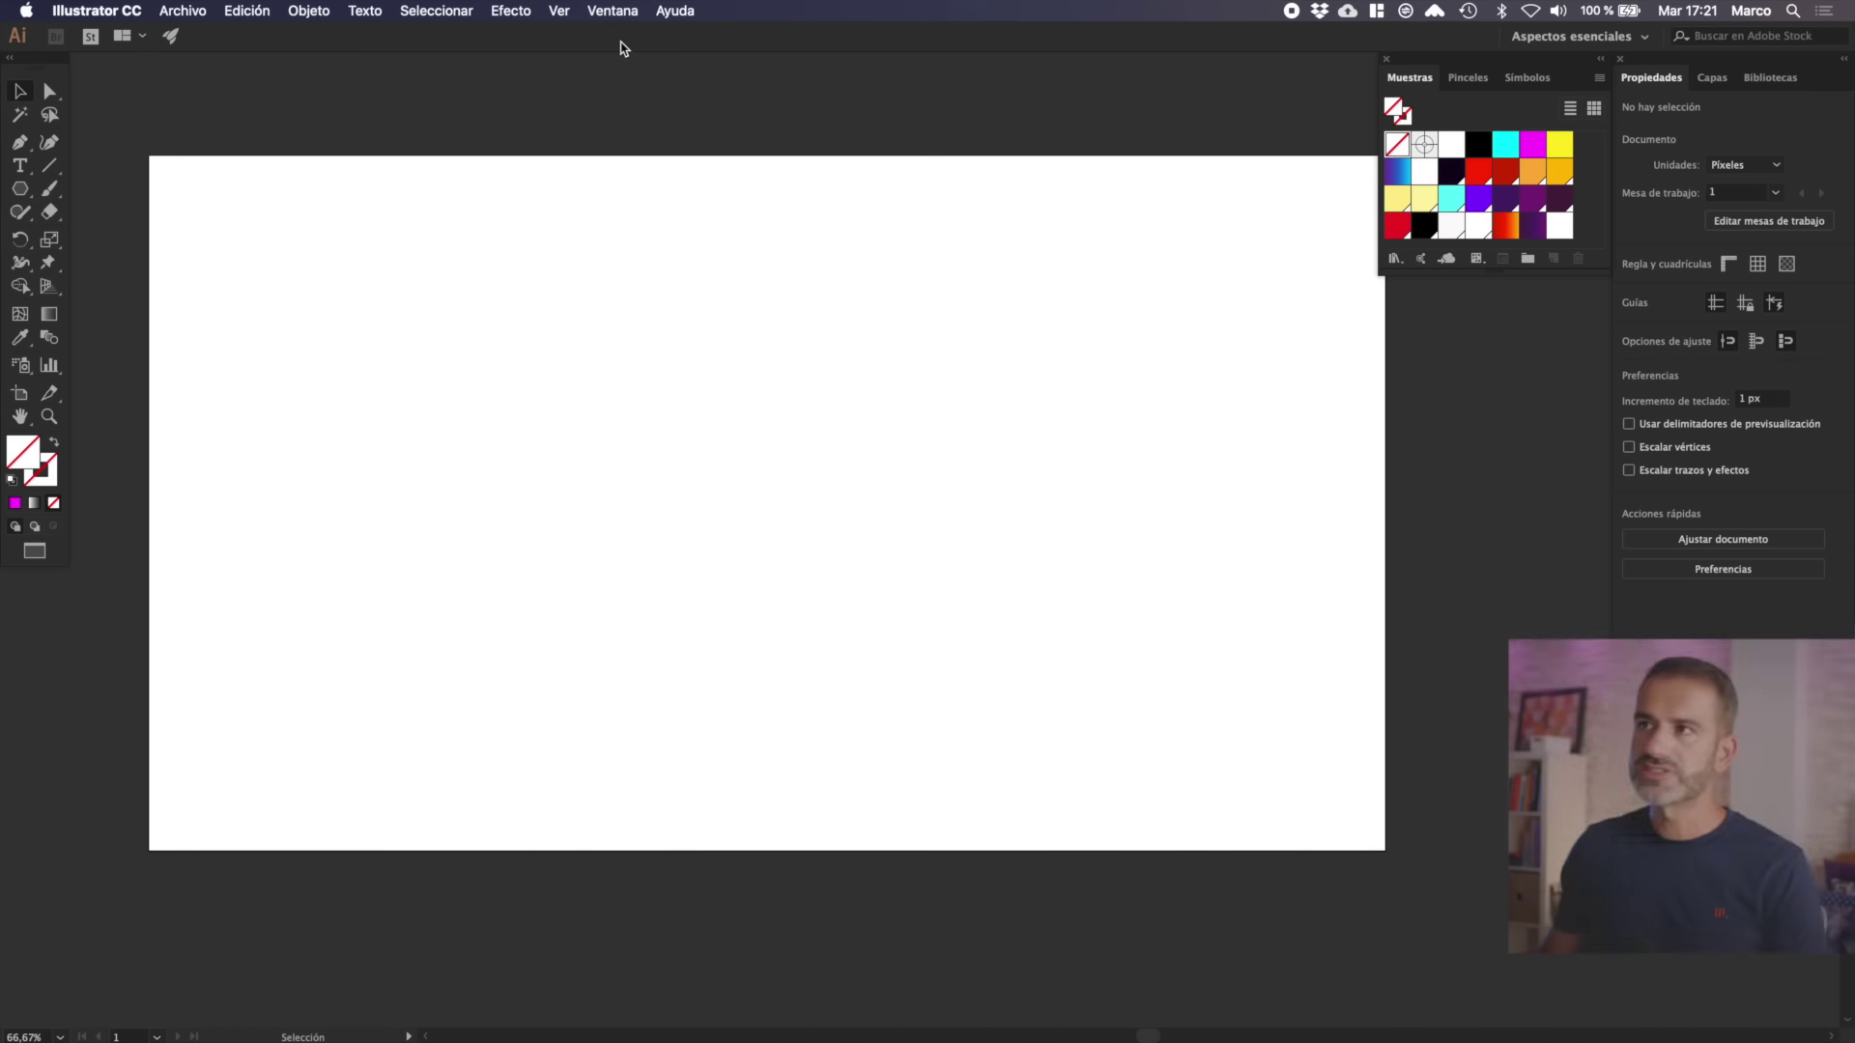
- Open the Appearance panel from the Window menu and bring the hidden panels back
left_click(619, 11)
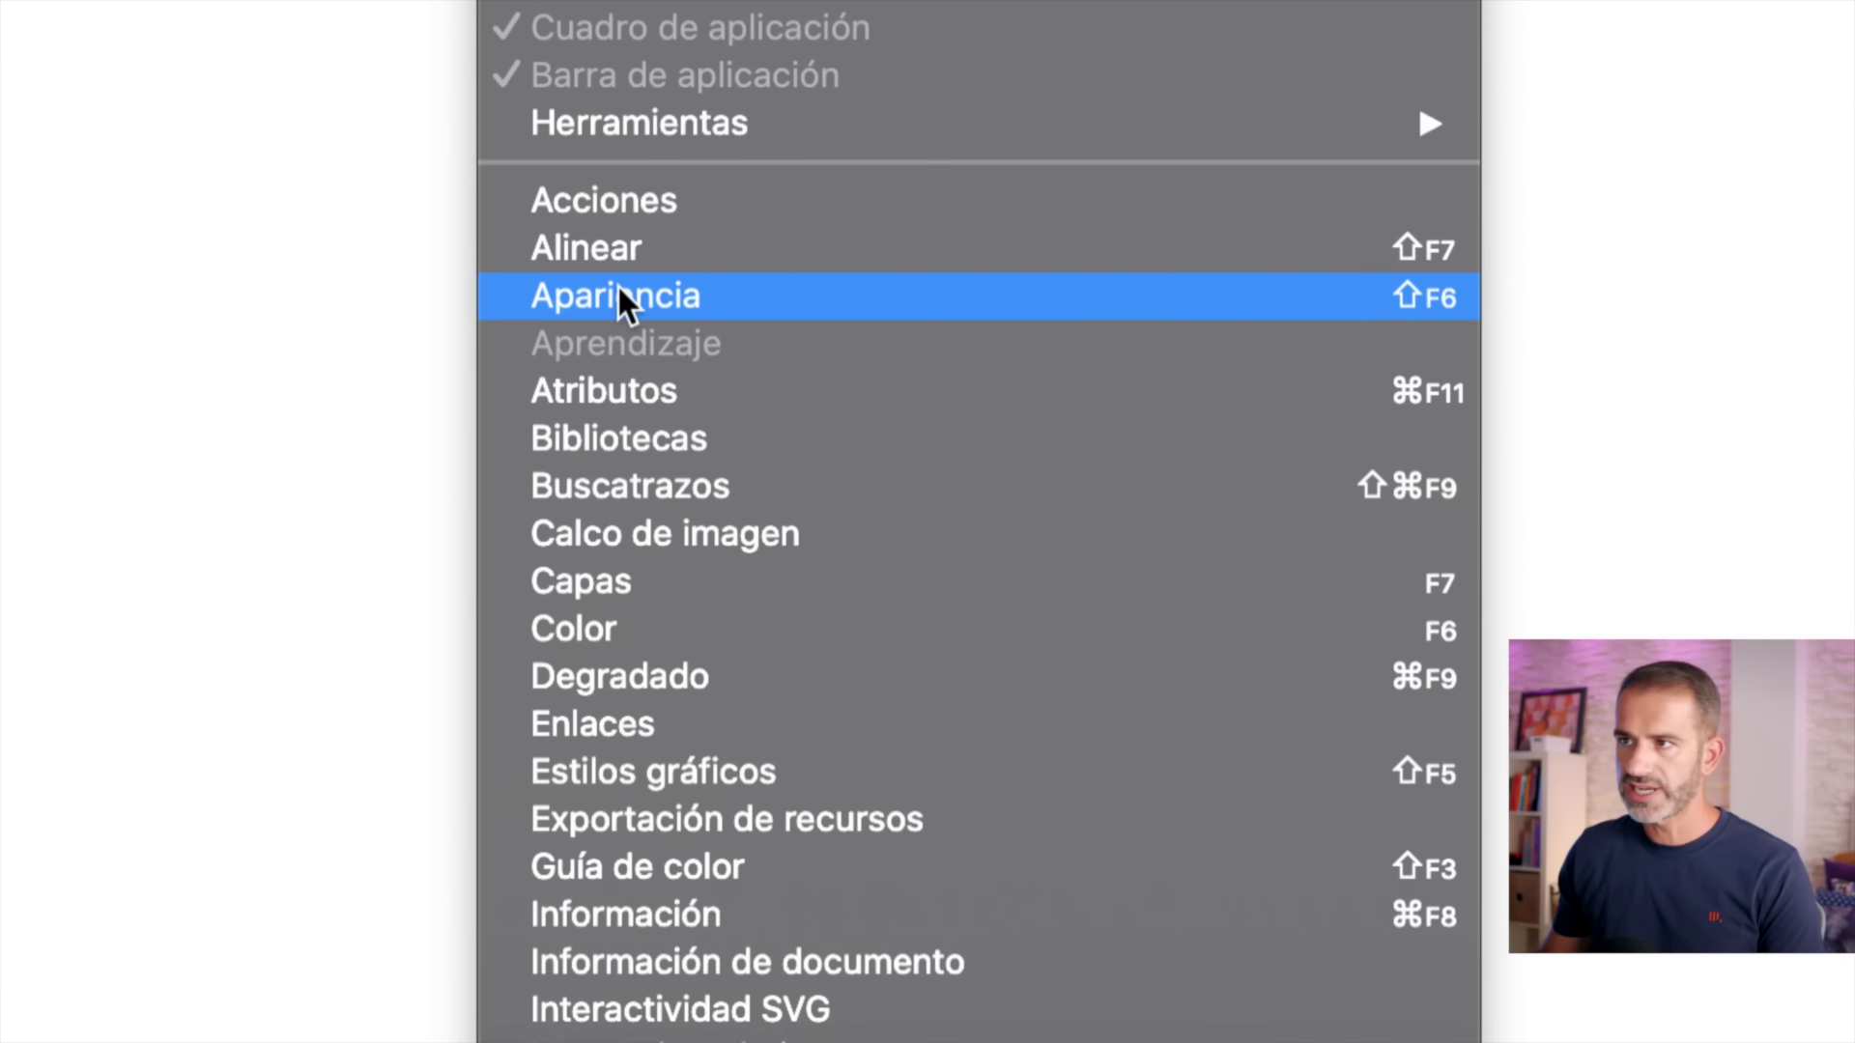
left_click(628, 283)
mouse_move(796, 330)
left_mouse_down()
mouse_move(881, 230)
mouse_move(839, 139)
left_mouse_up()
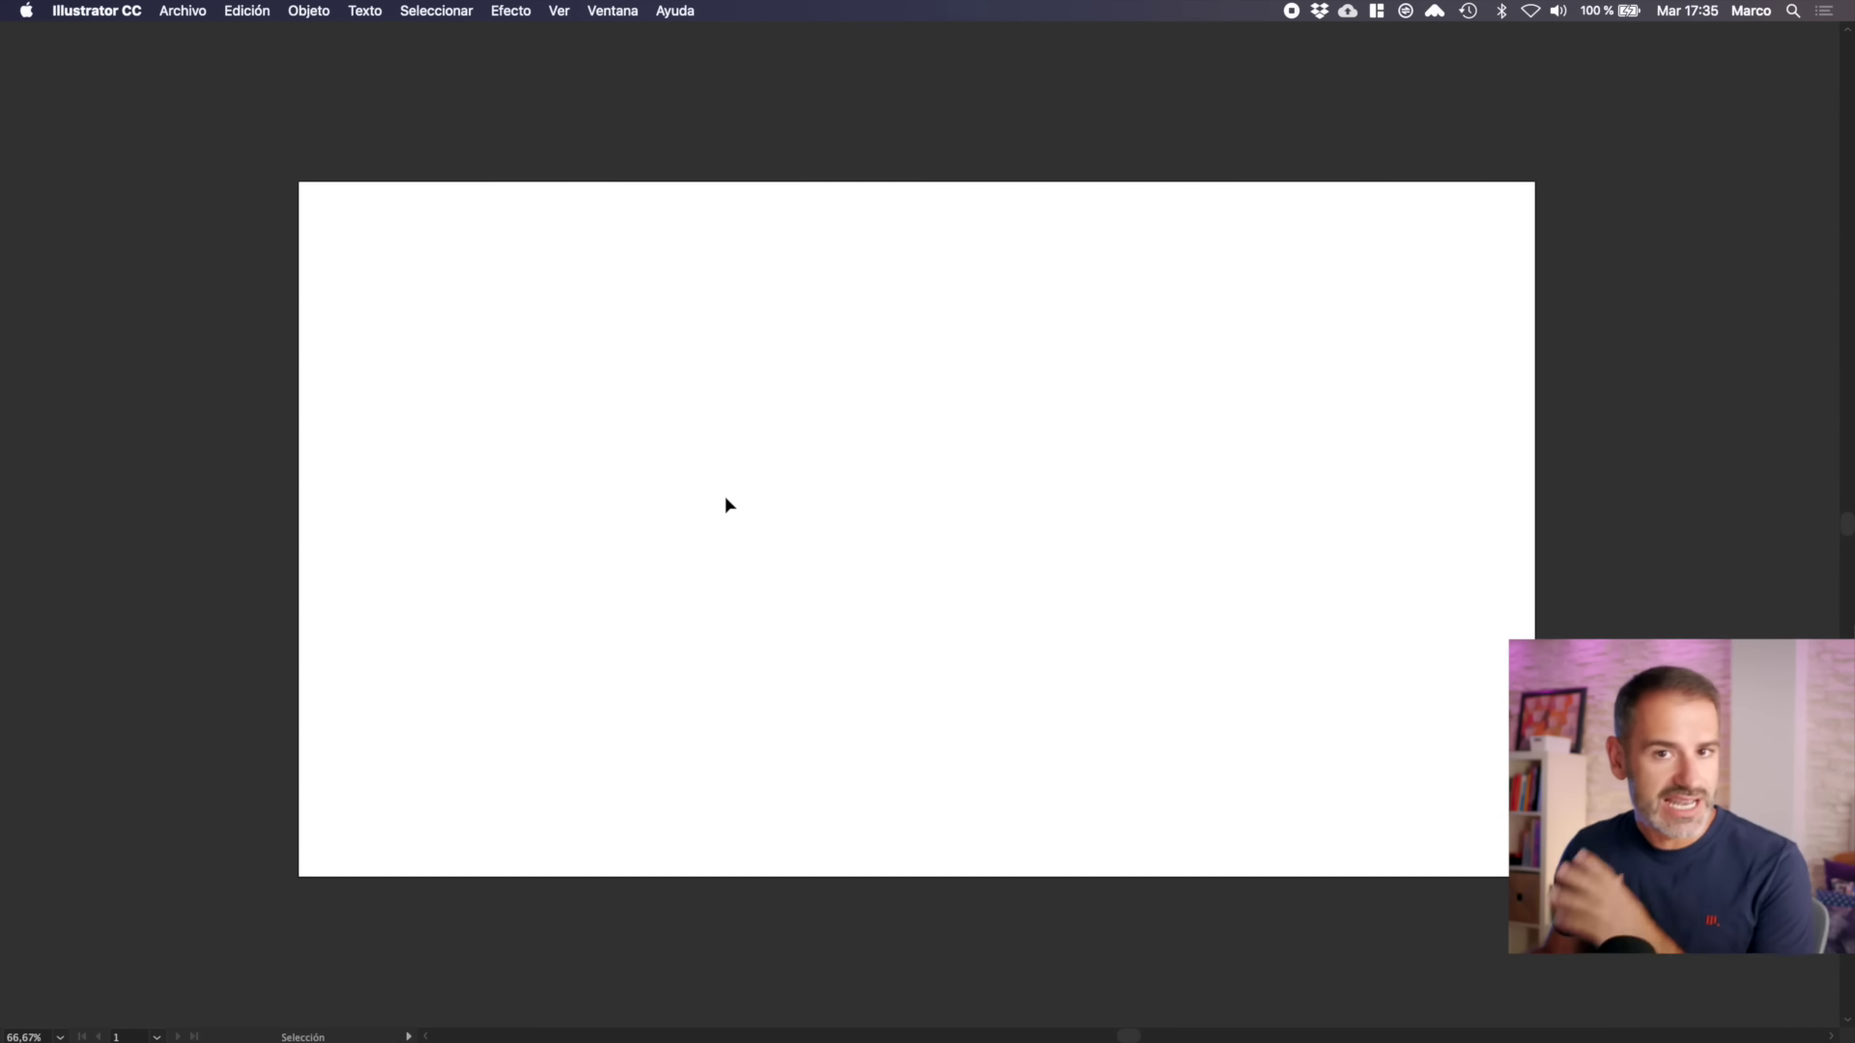
key("Tab")
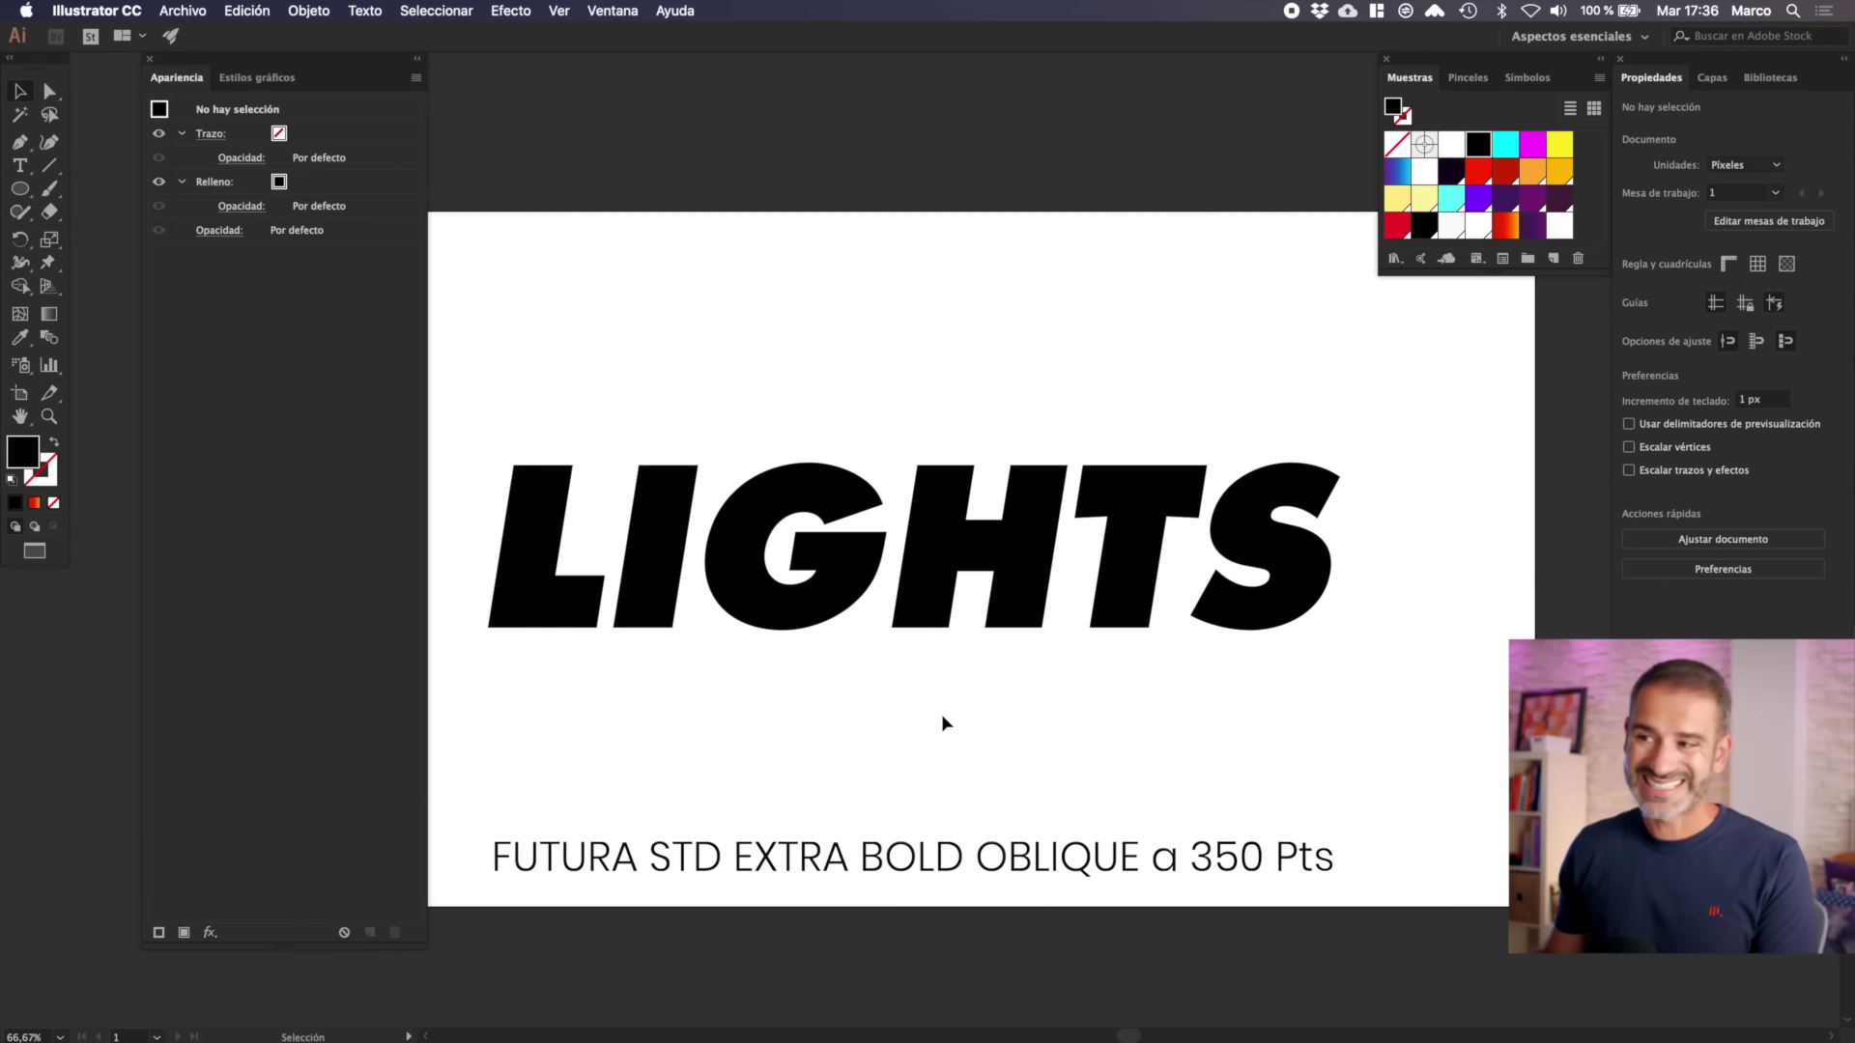
- Move the LIGHTS text, set it to 350 pt and set its fill to None
mouse_move(932, 702)
left_mouse_down()
mouse_move(679, 609)
mouse_move(1095, 599)
left_mouse_up()
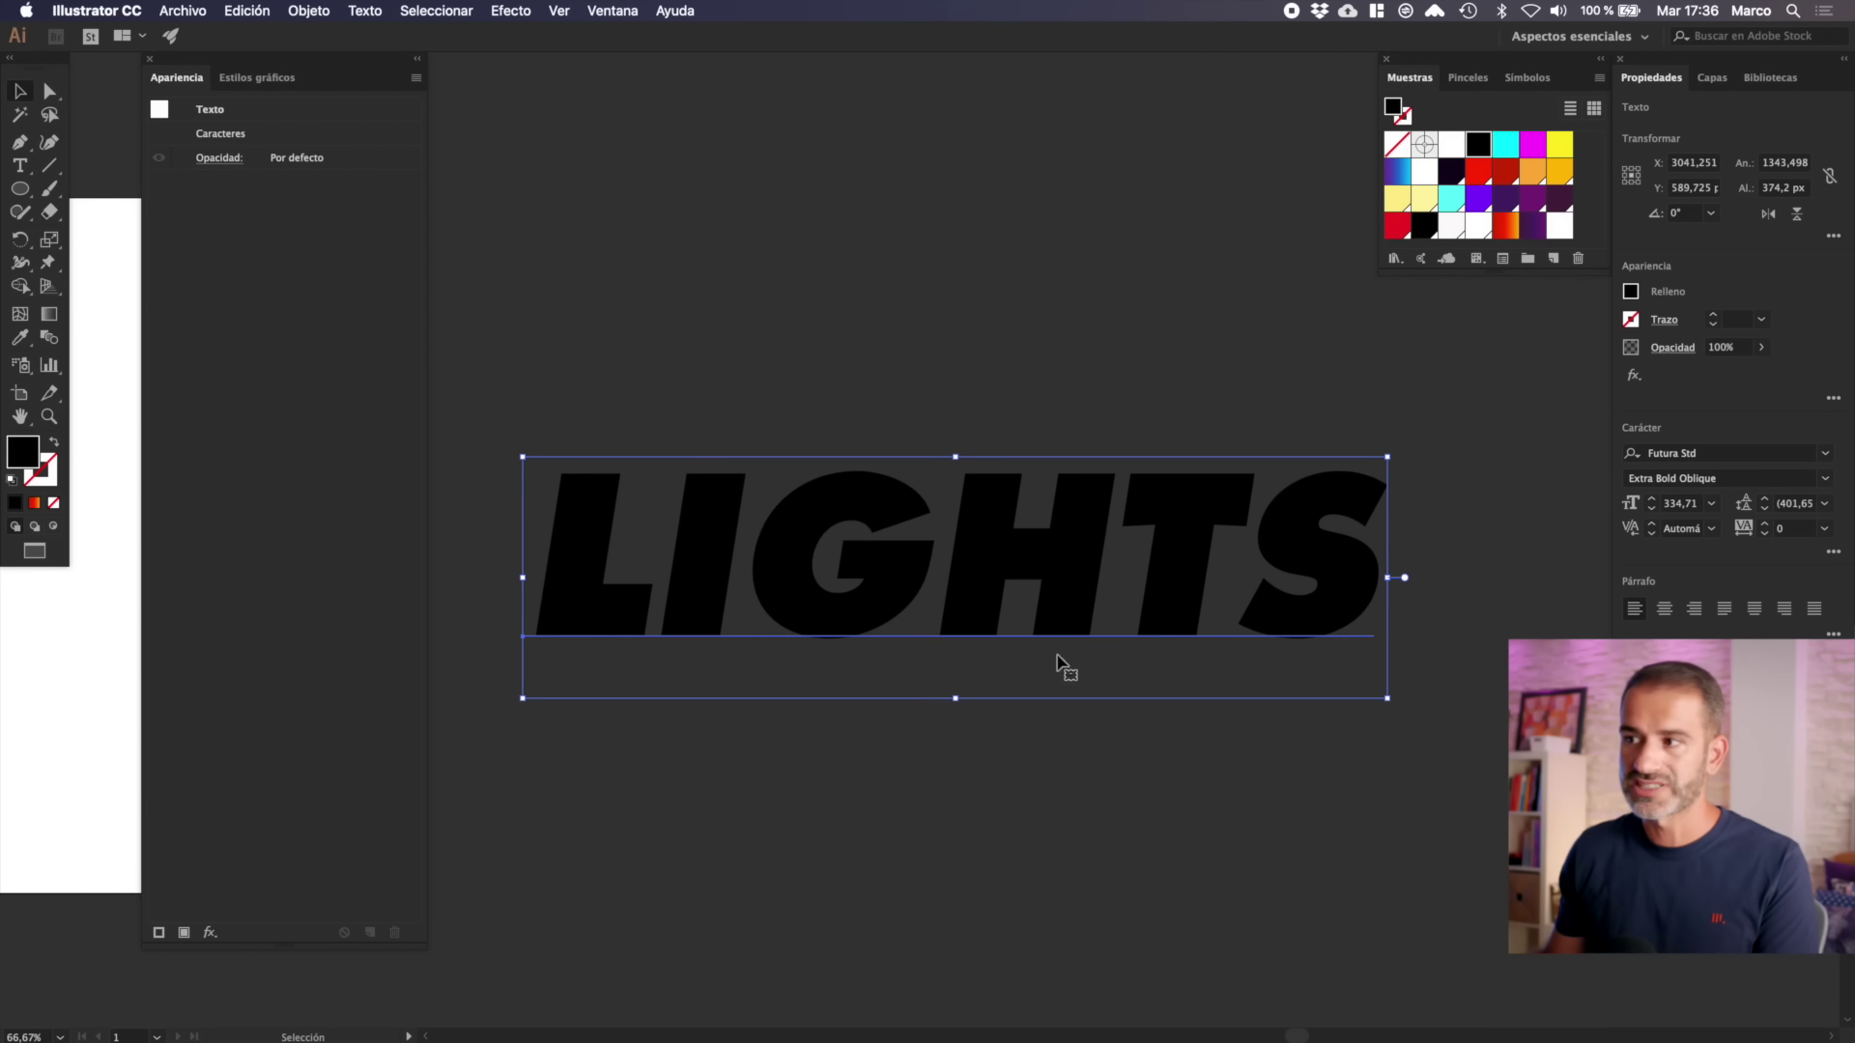
left_click_drag(1063, 662, 843, 713)
left_click_drag(766, 550, 850, 555)
mouse_move(1043, 725)
left_mouse_down()
mouse_move(982, 579)
mouse_move(1069, 573)
left_mouse_up()
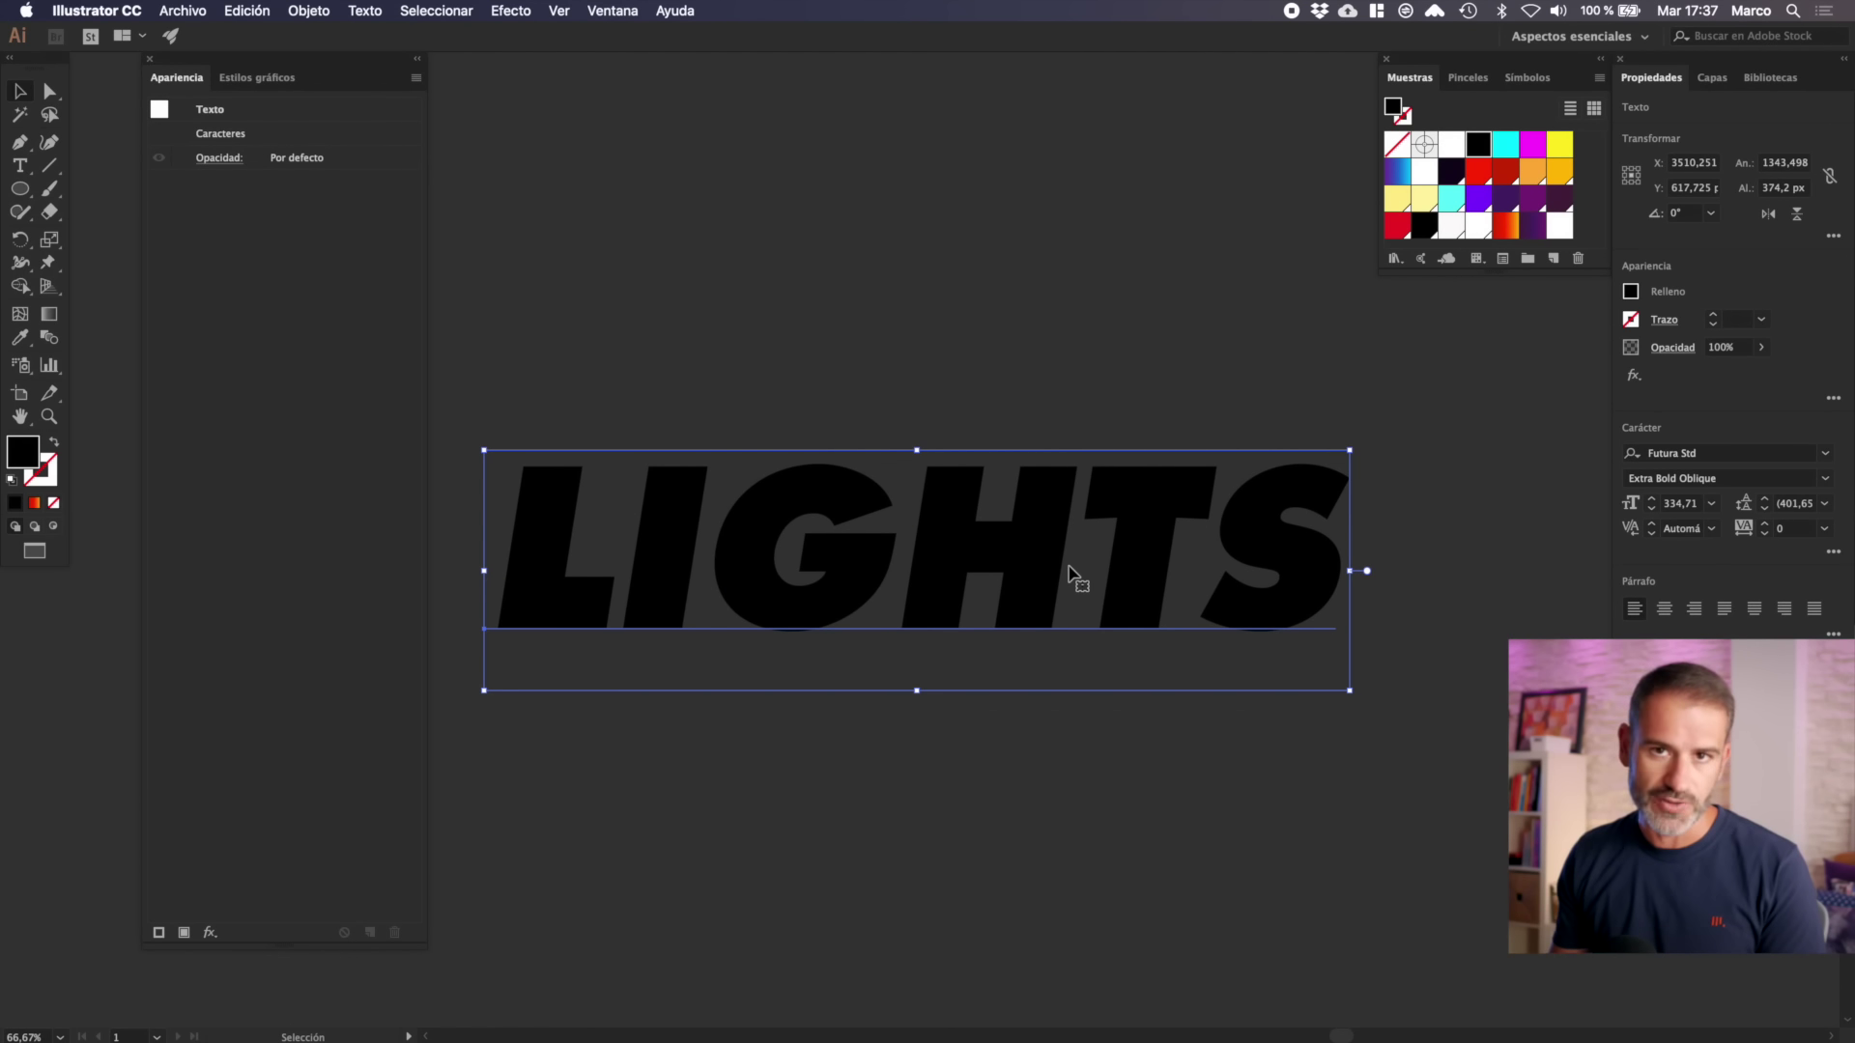
key("super+shift+period")
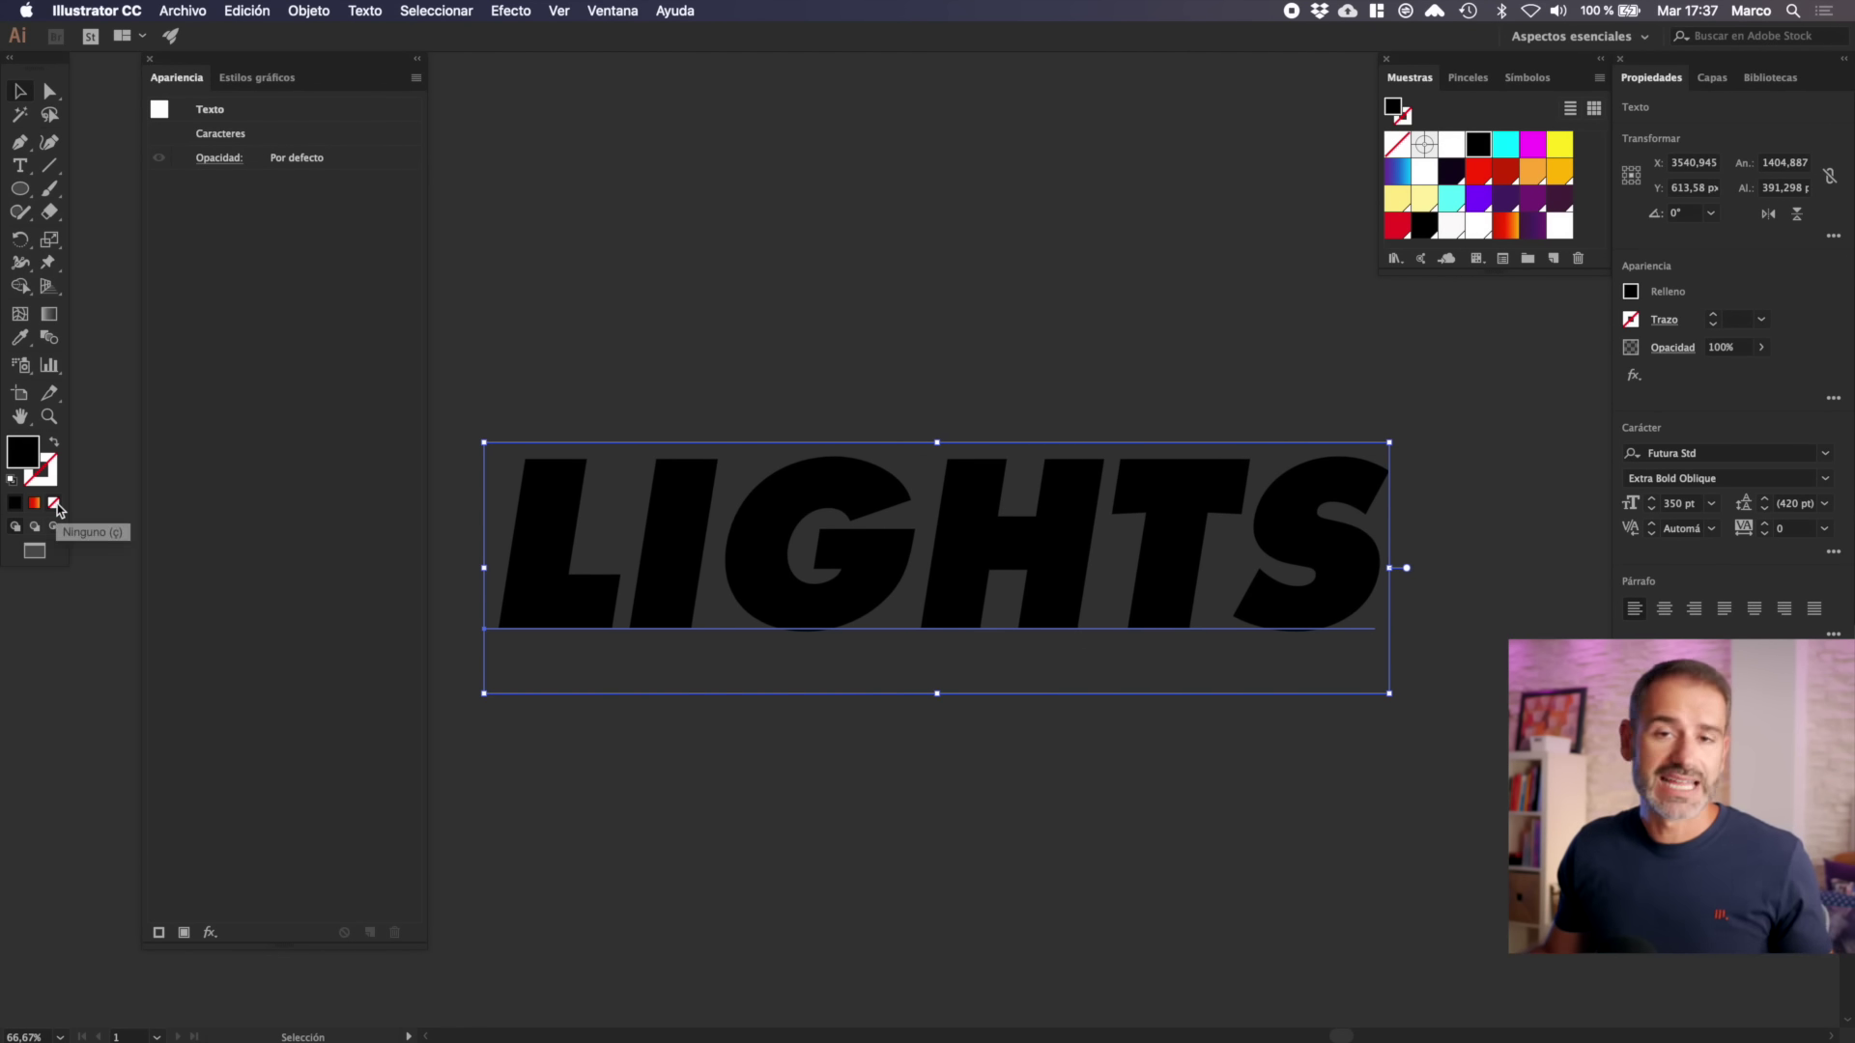
left_click(55, 504)
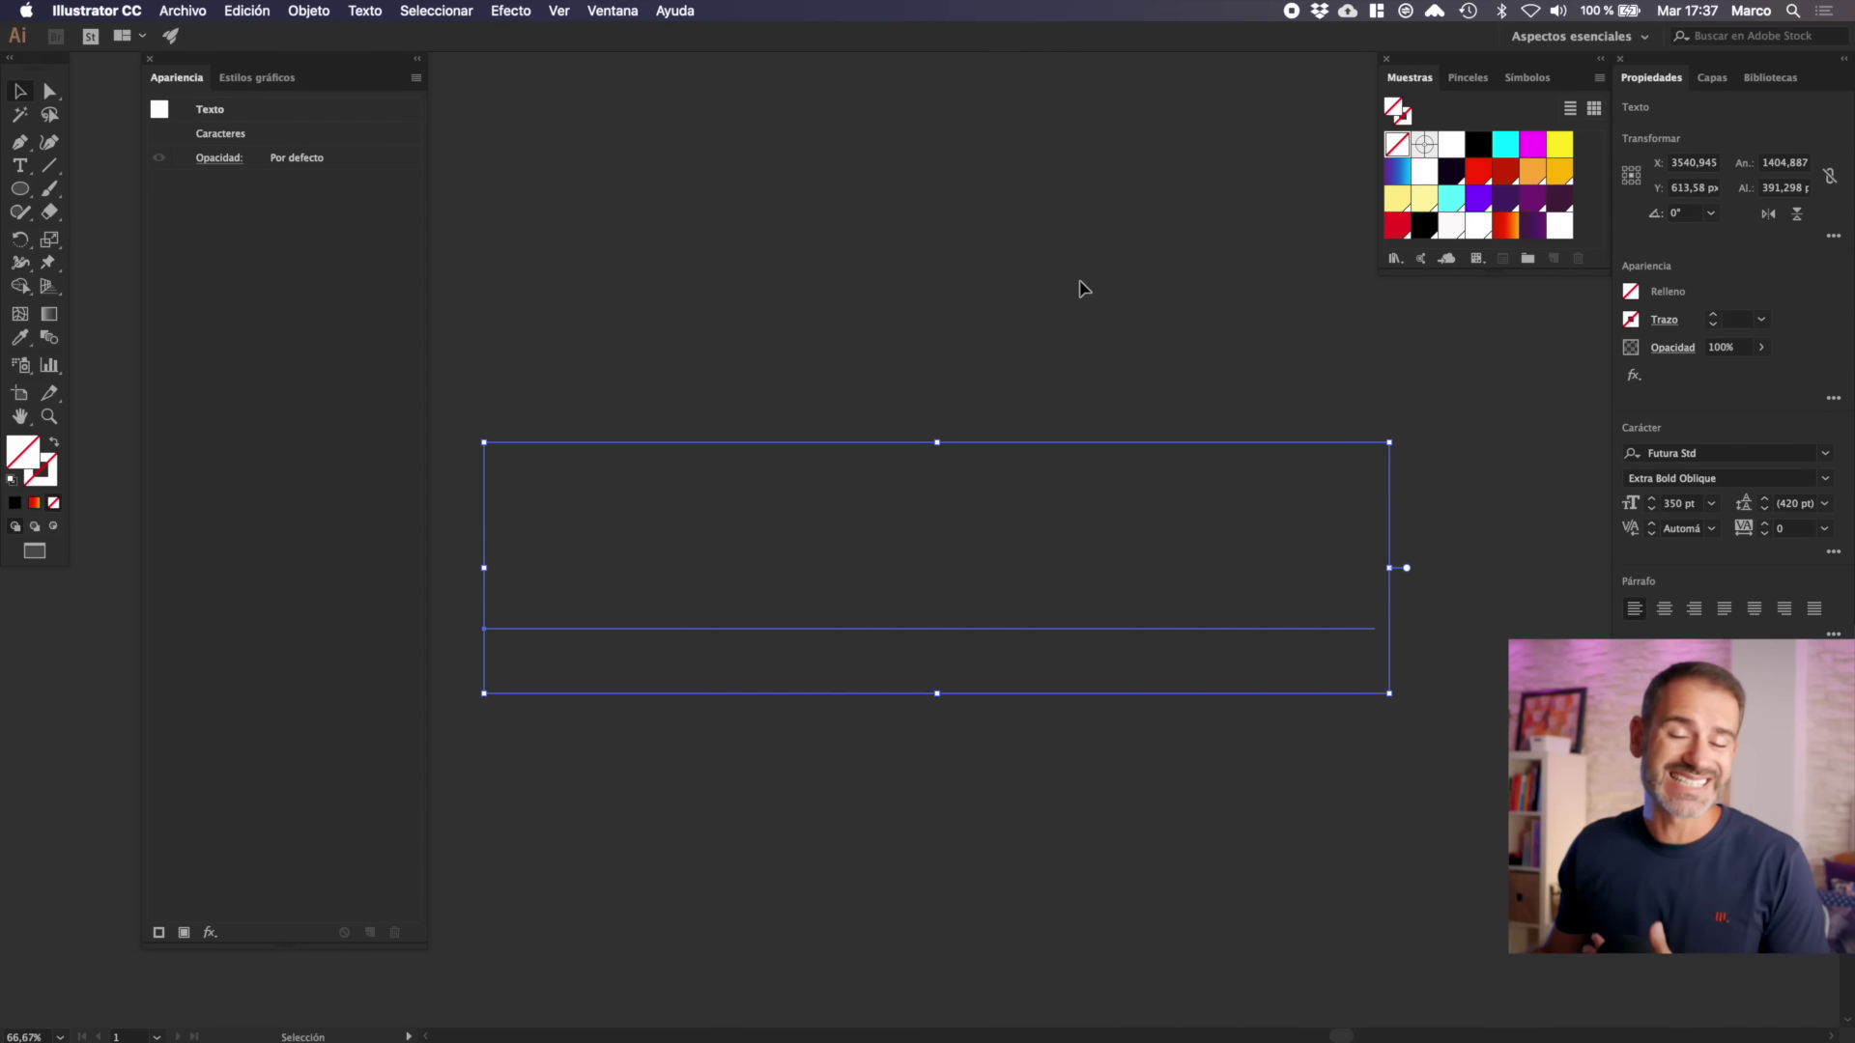
left_click(1006, 842)
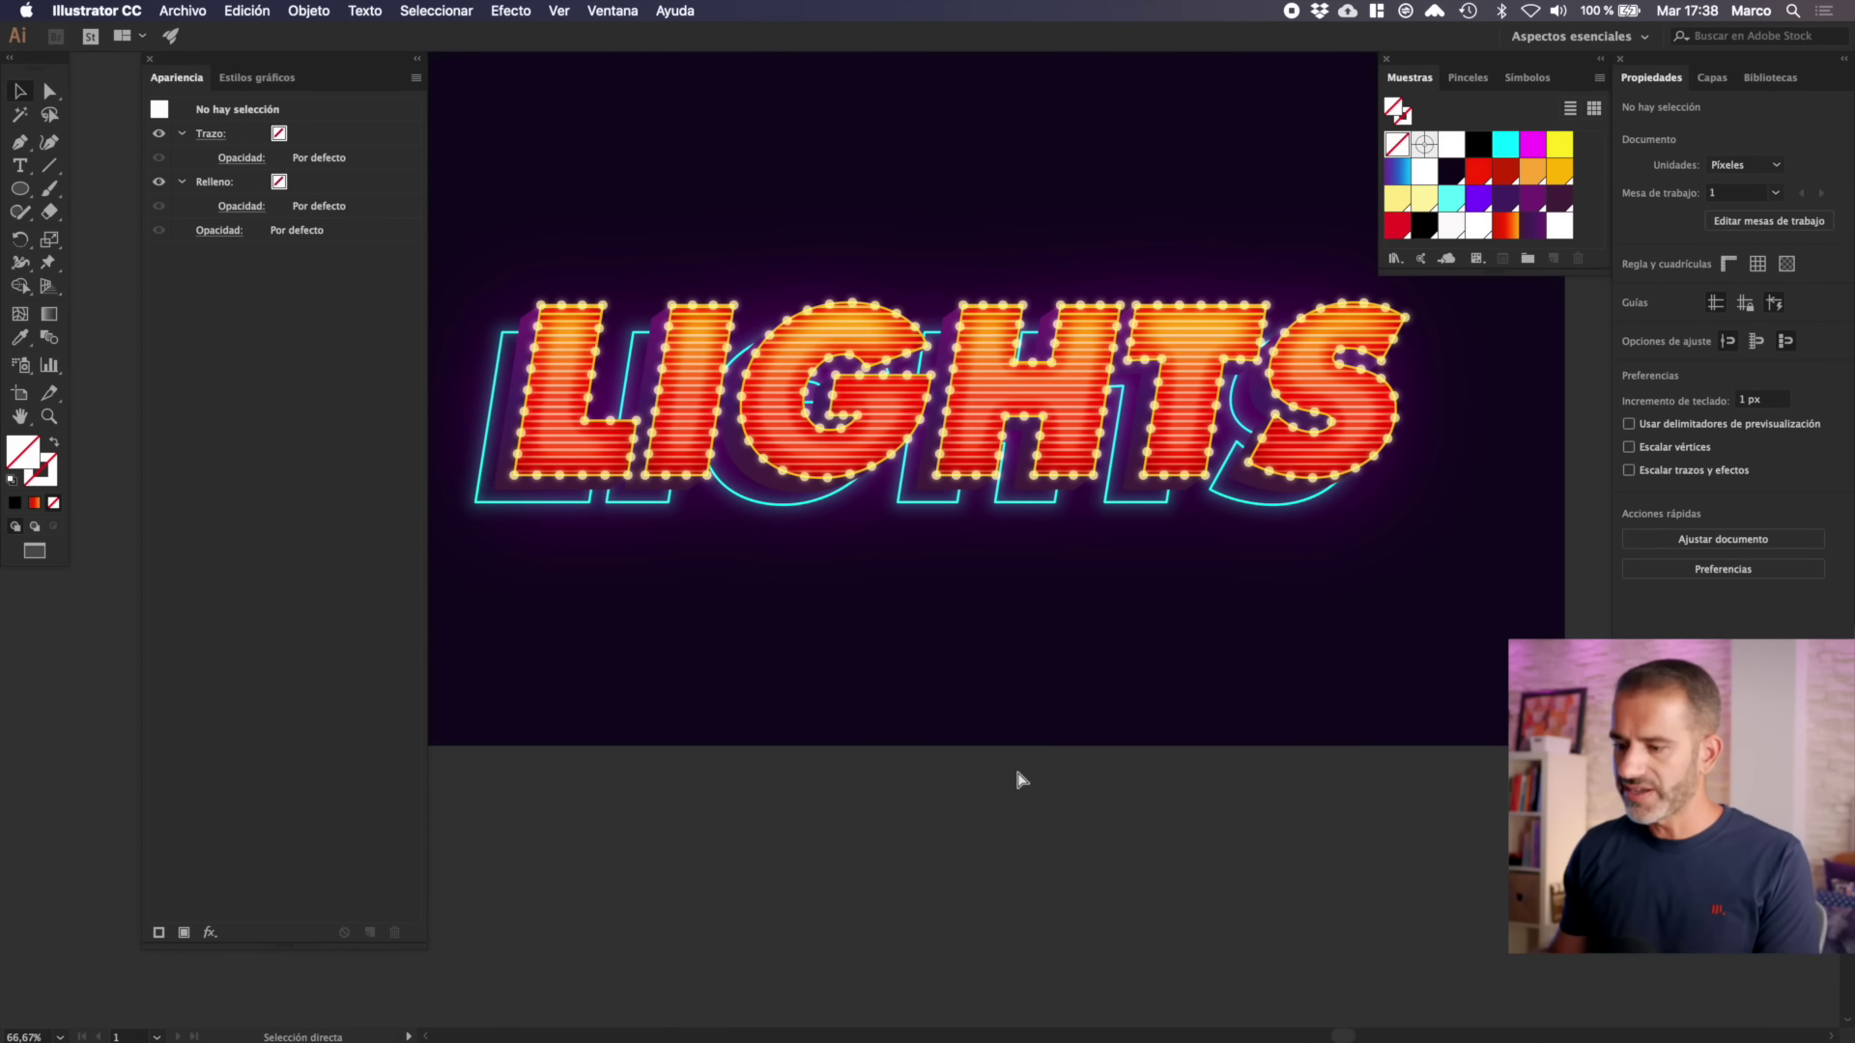
key("z")
left_click_drag(817, 499, 927, 499)
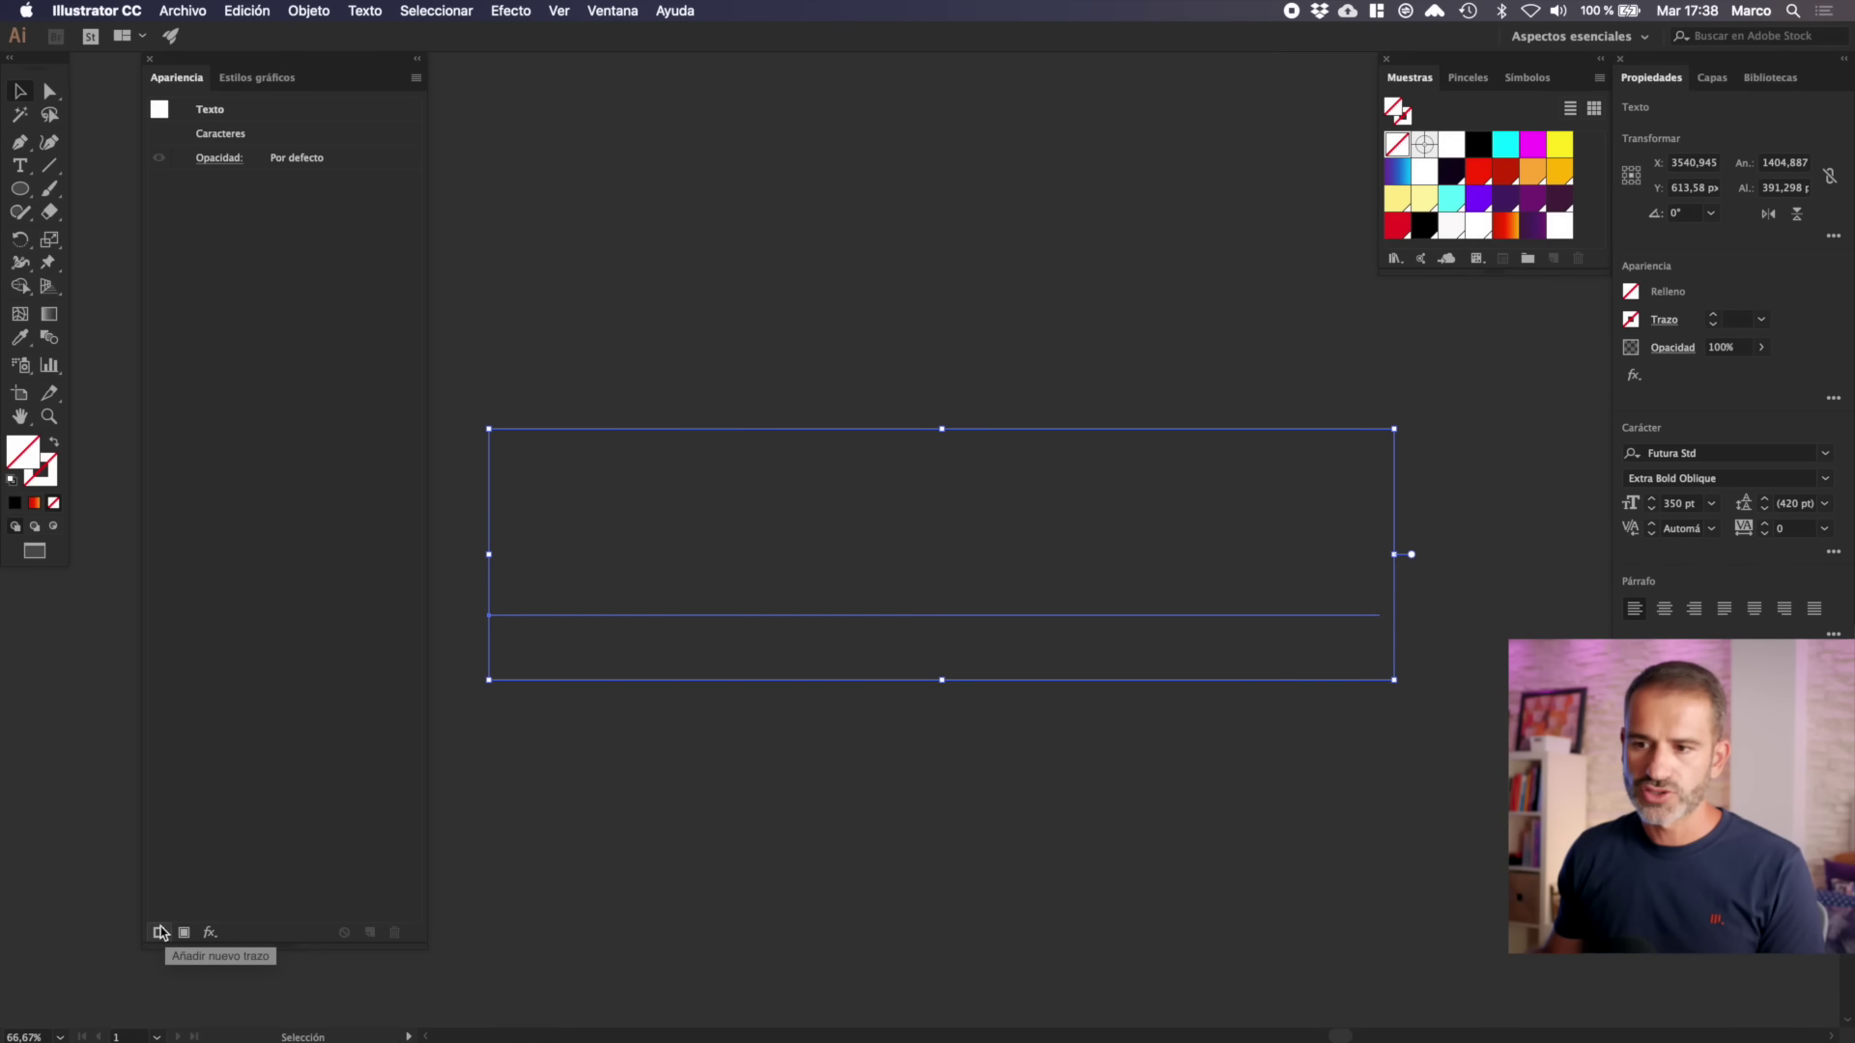
- Add a new pale yellow stroke to the LIGHTS text, weighted 14 pt
left_click(160, 932)
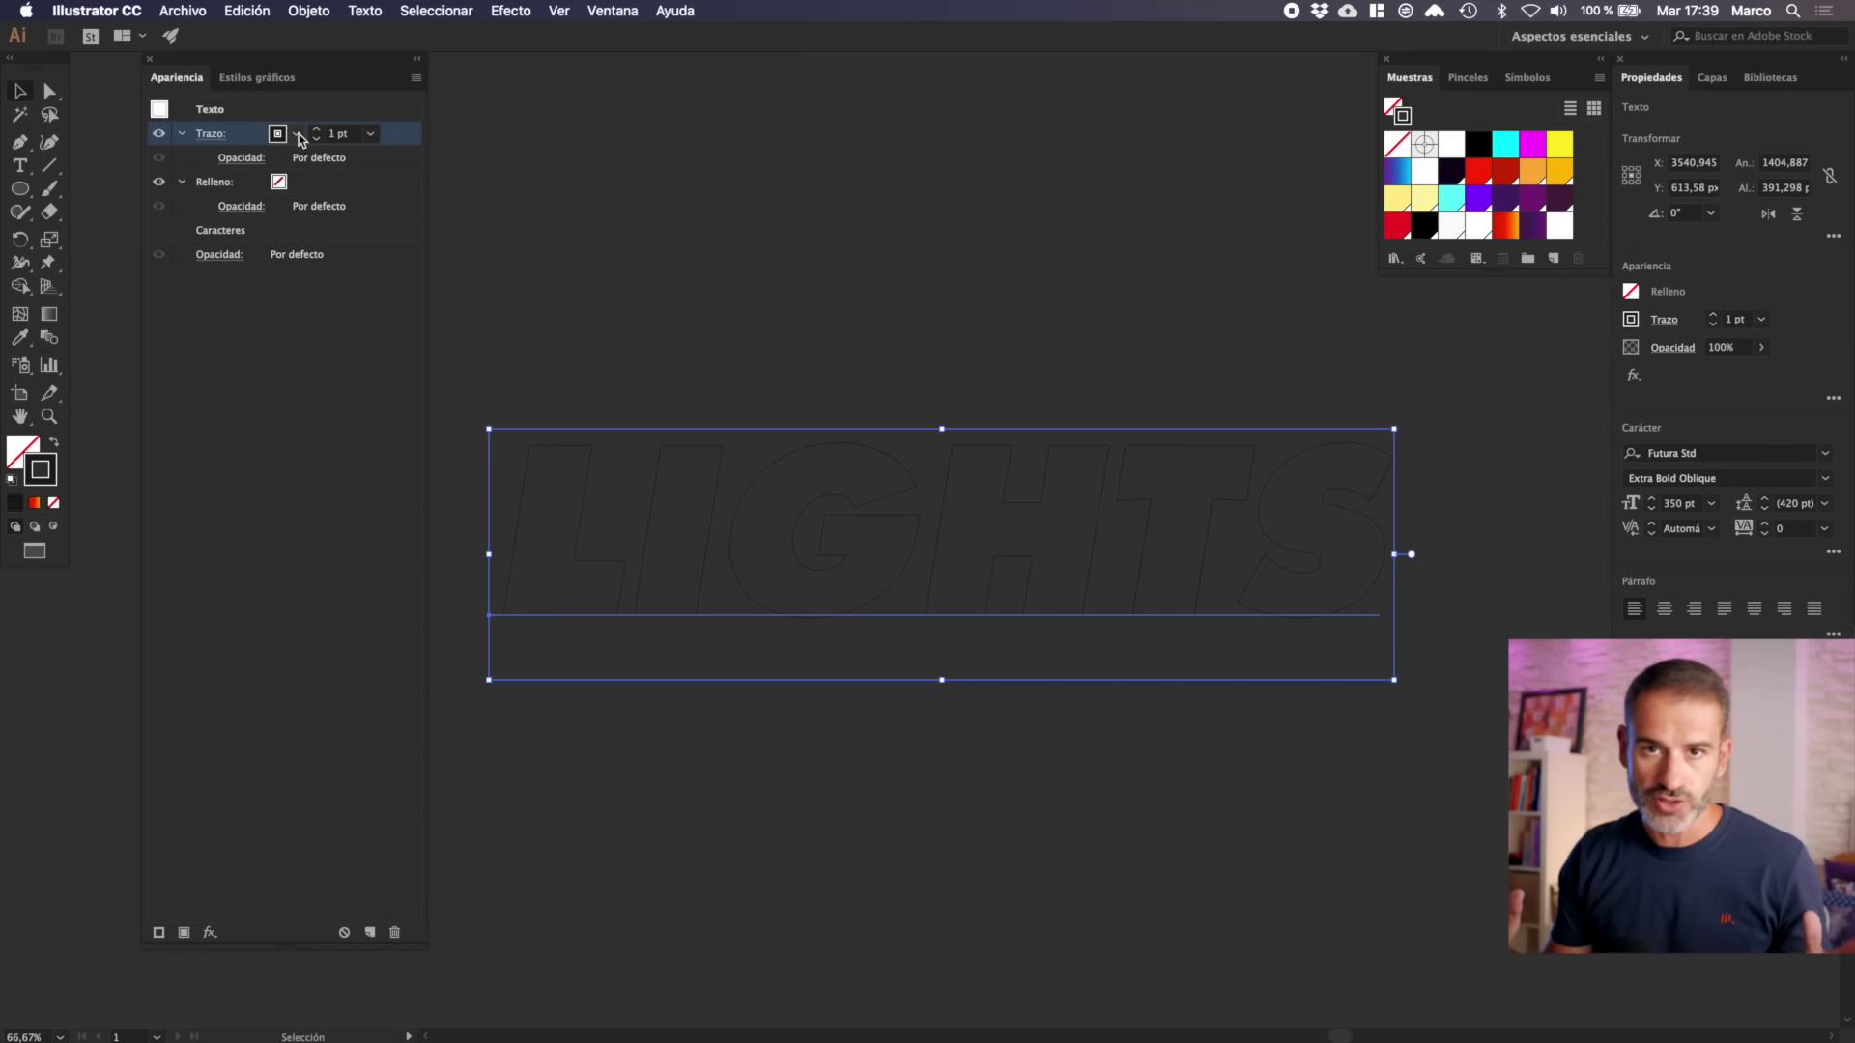
left_click(294, 135)
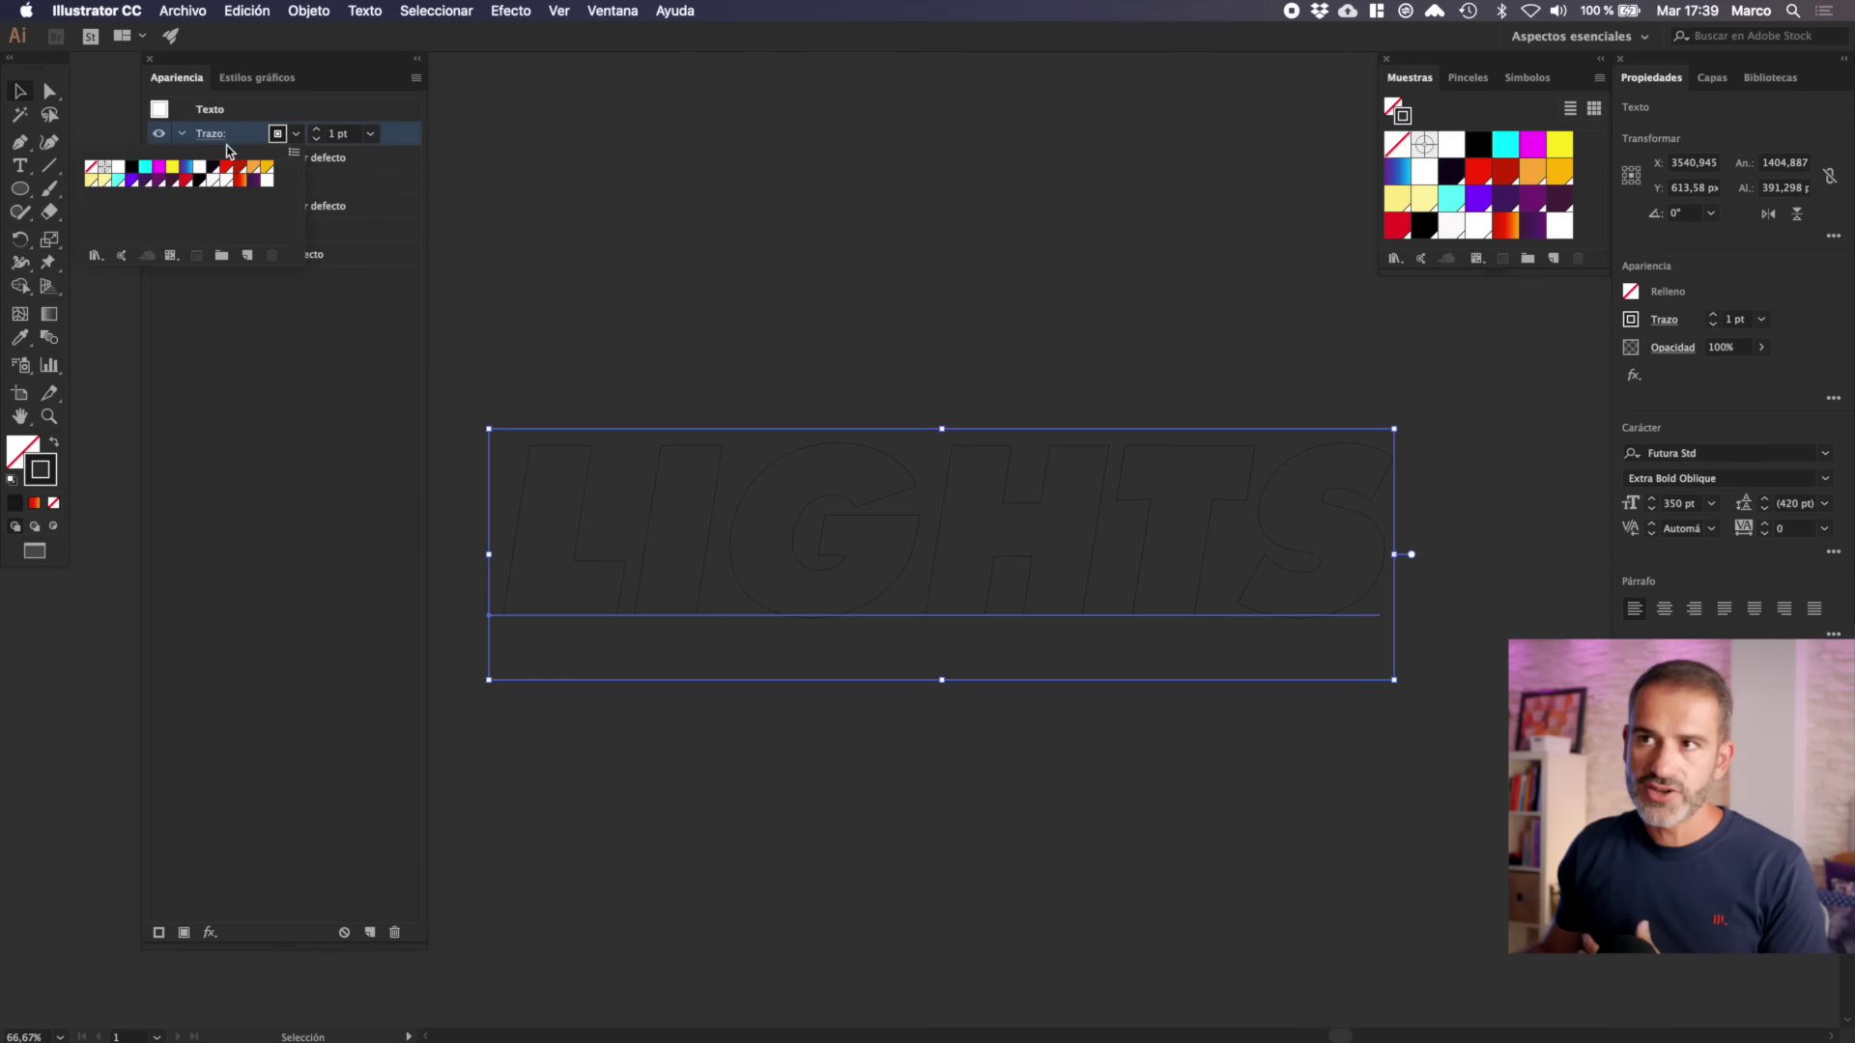
left_click(90, 180)
left_click(318, 131)
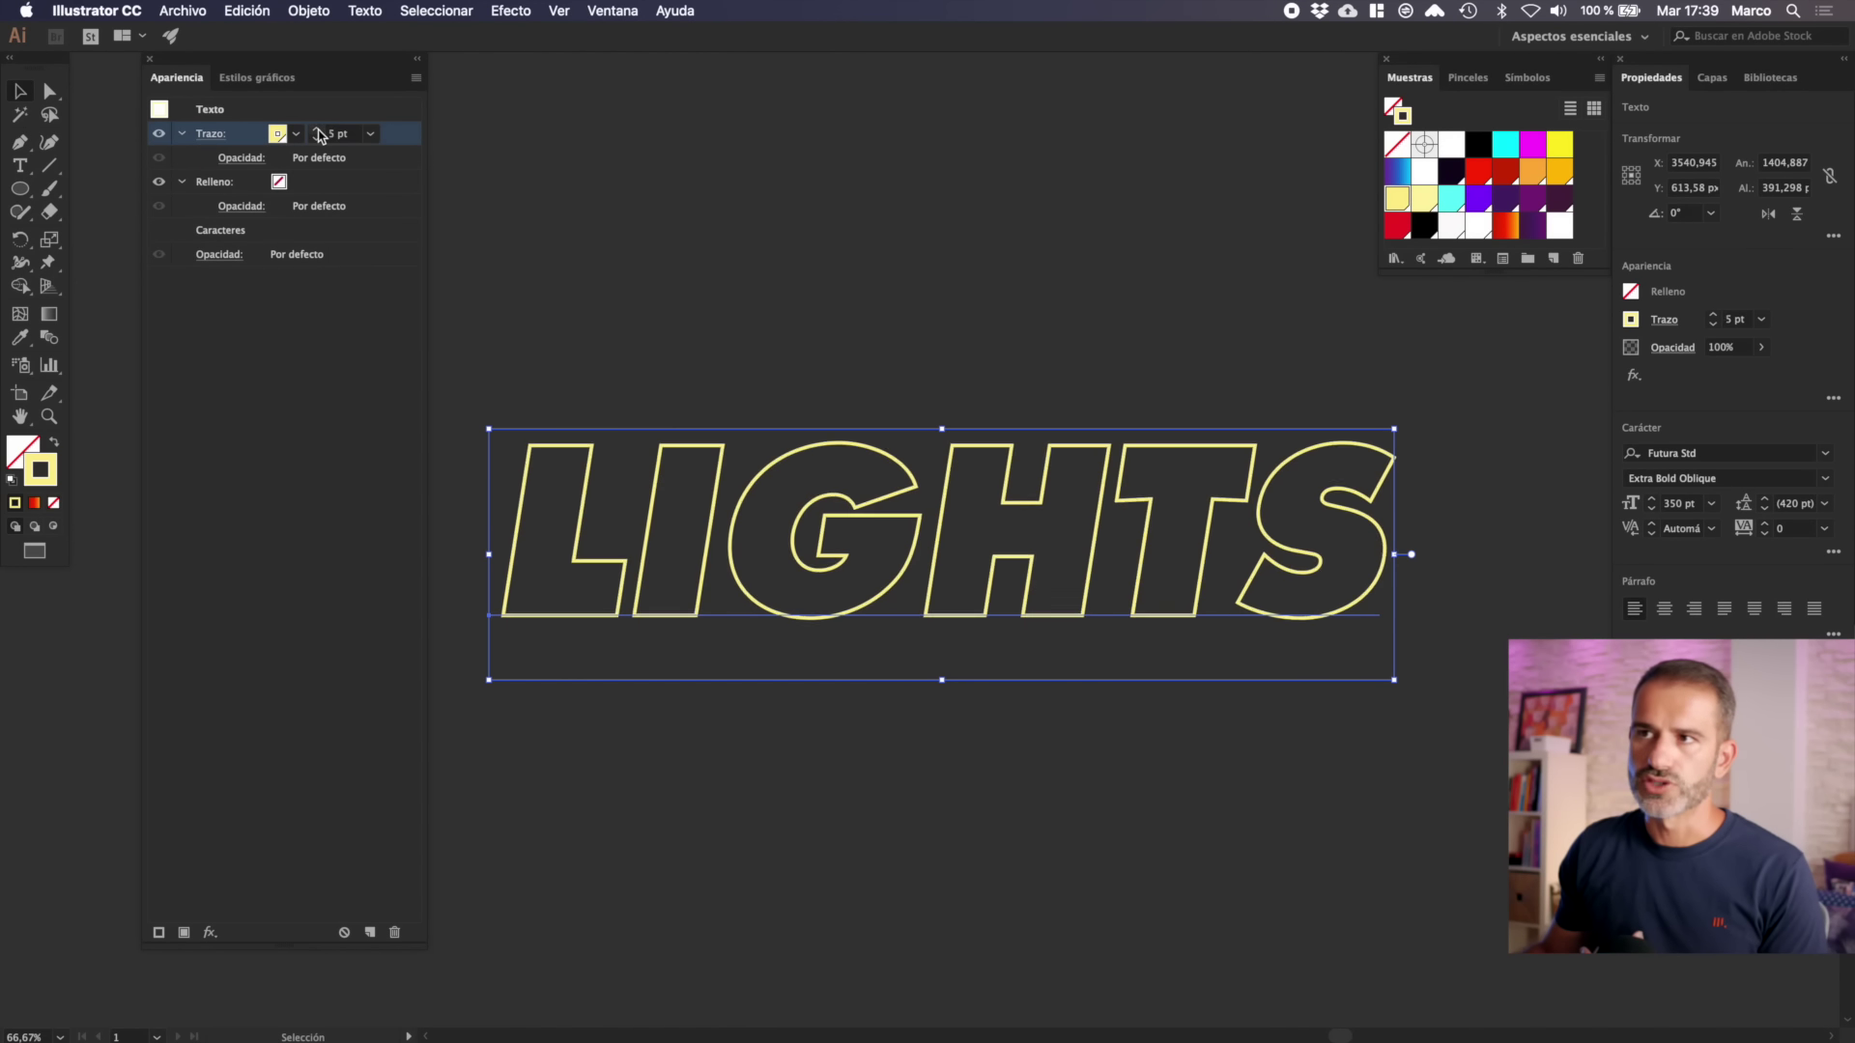
left_click(320, 133)
left_click(320, 133)
left_click(319, 133)
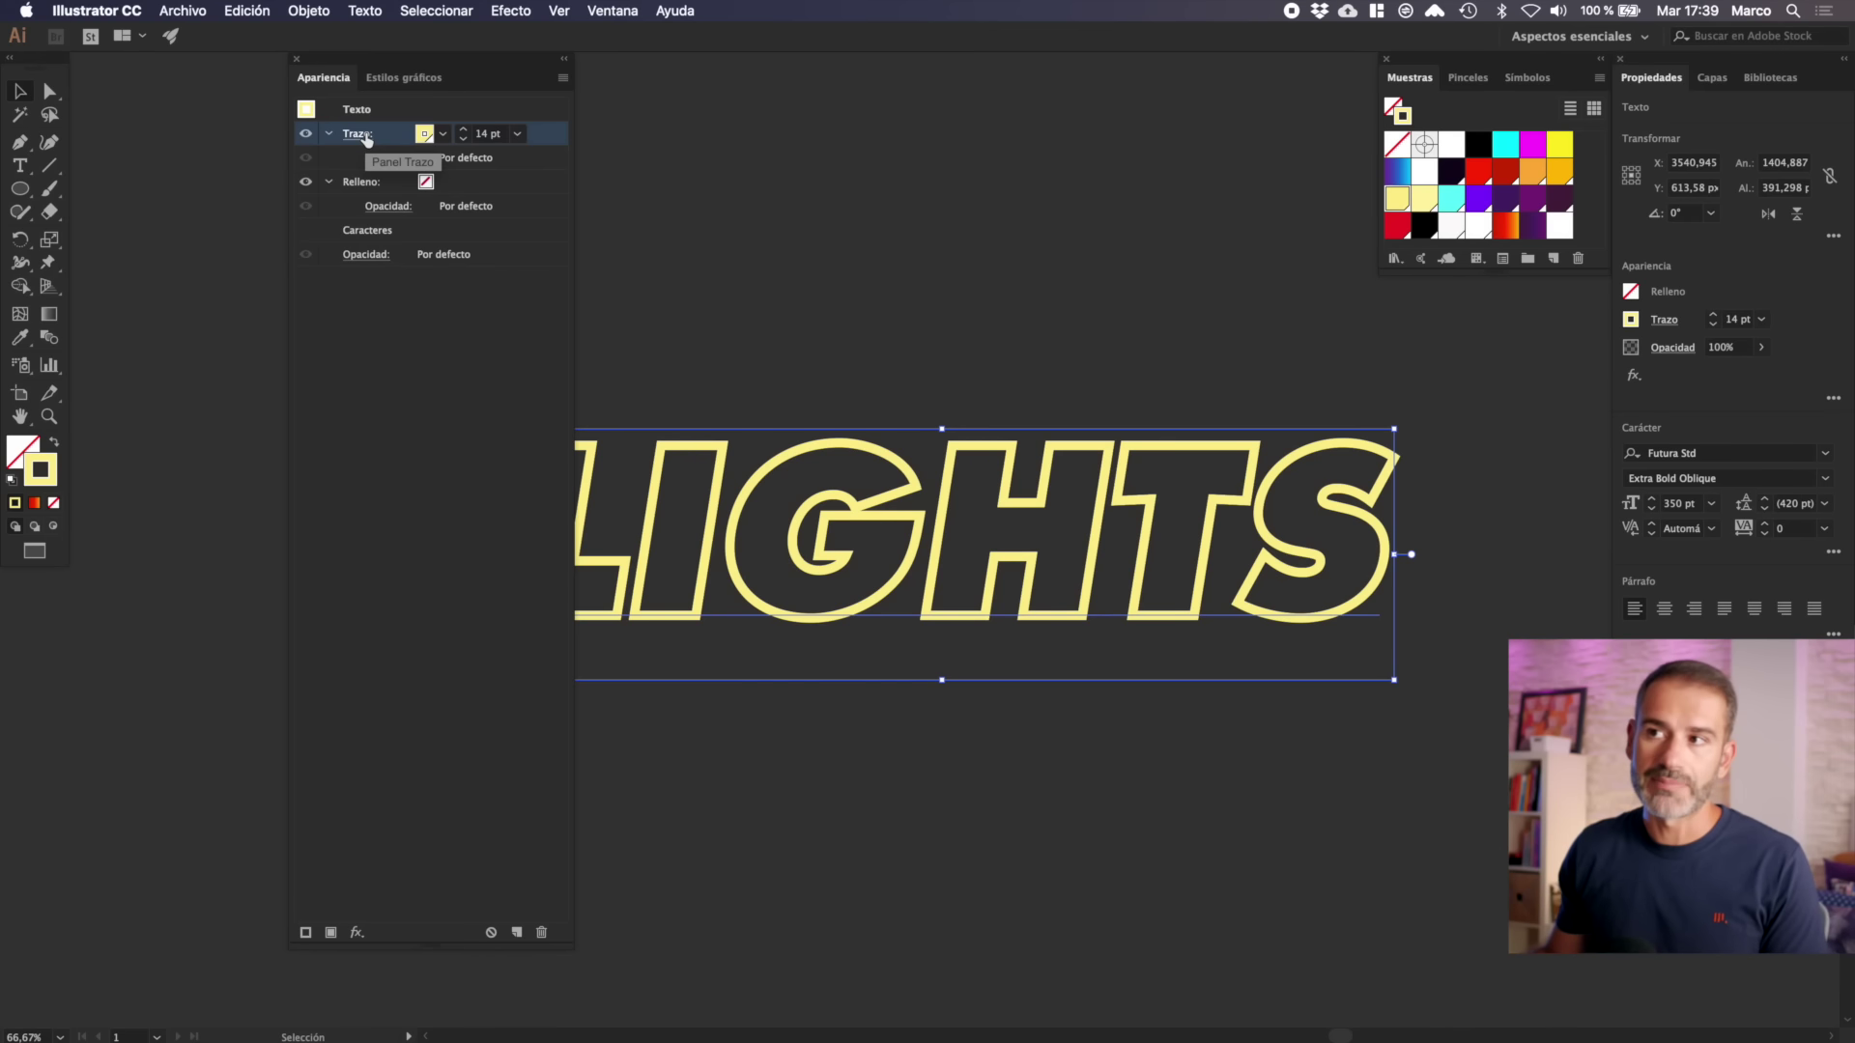
type("14")
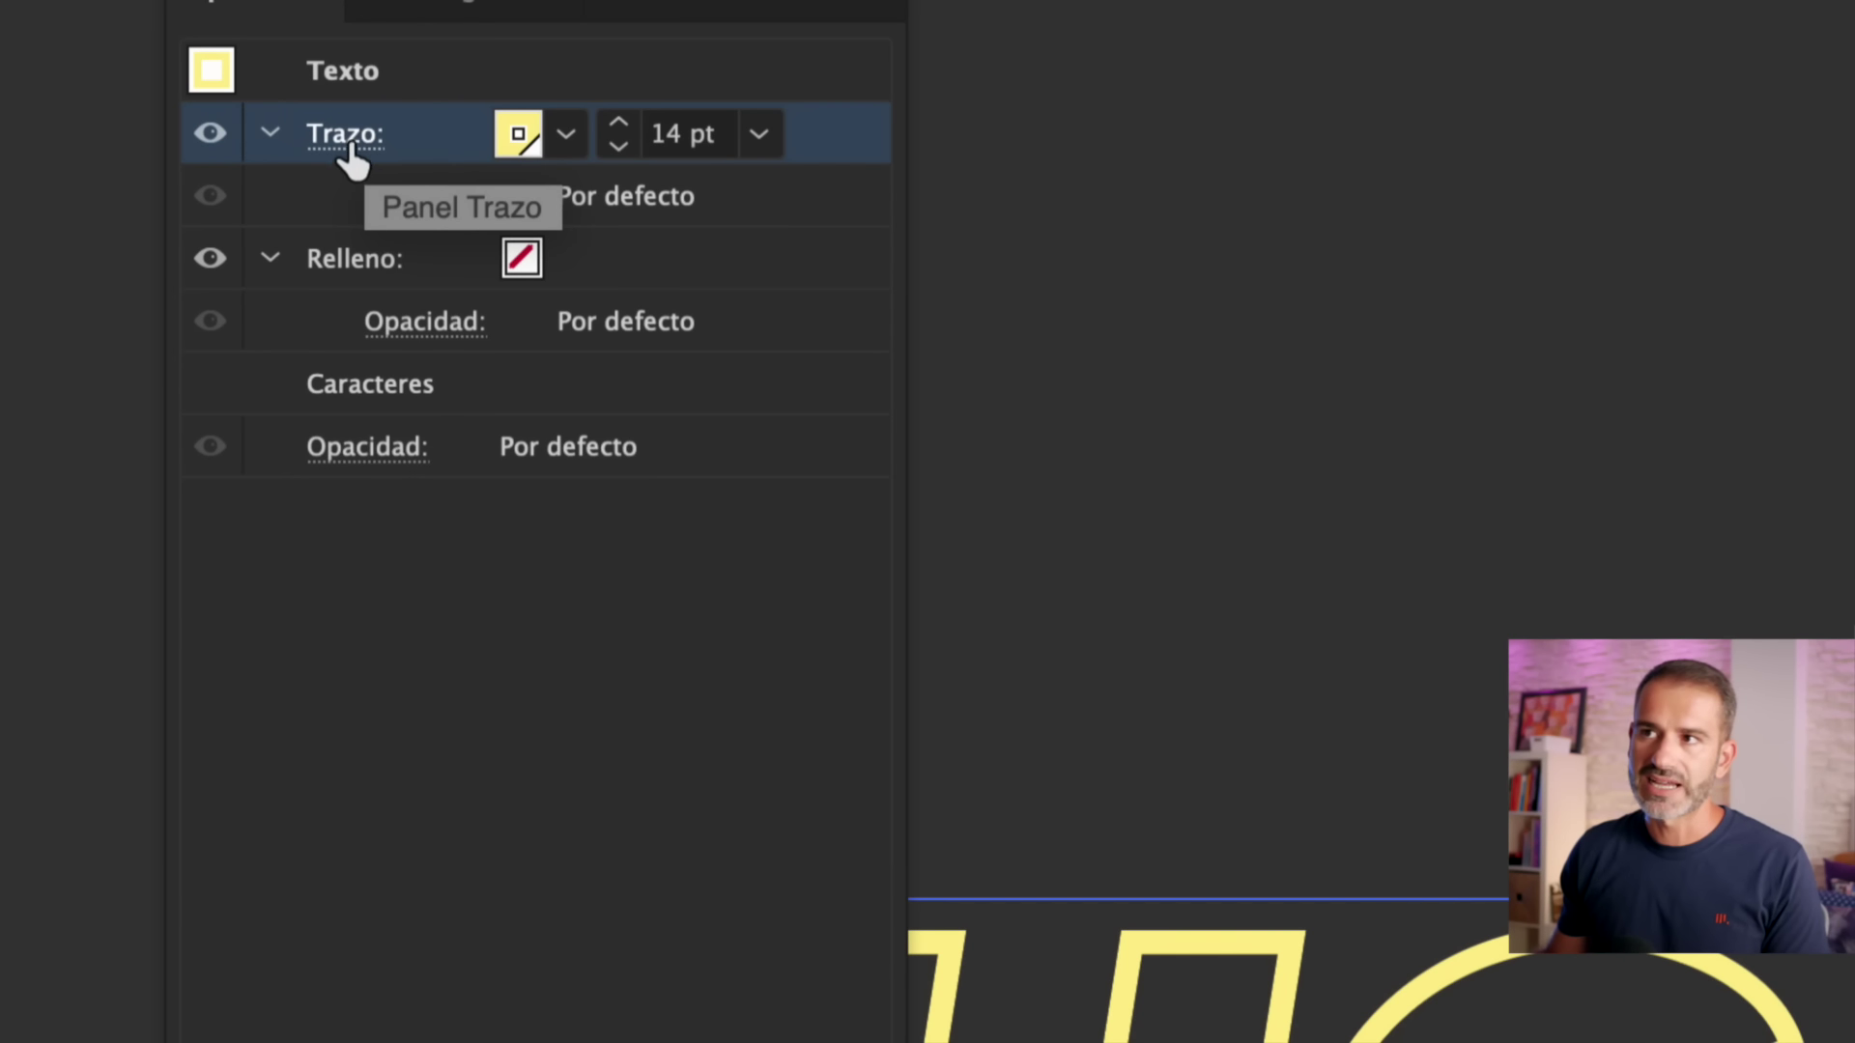
- Make the stroke a round-cap, round-join dashed line with 0 pt dashes and 35 pt gaps aligned to corners
left_click(350, 137)
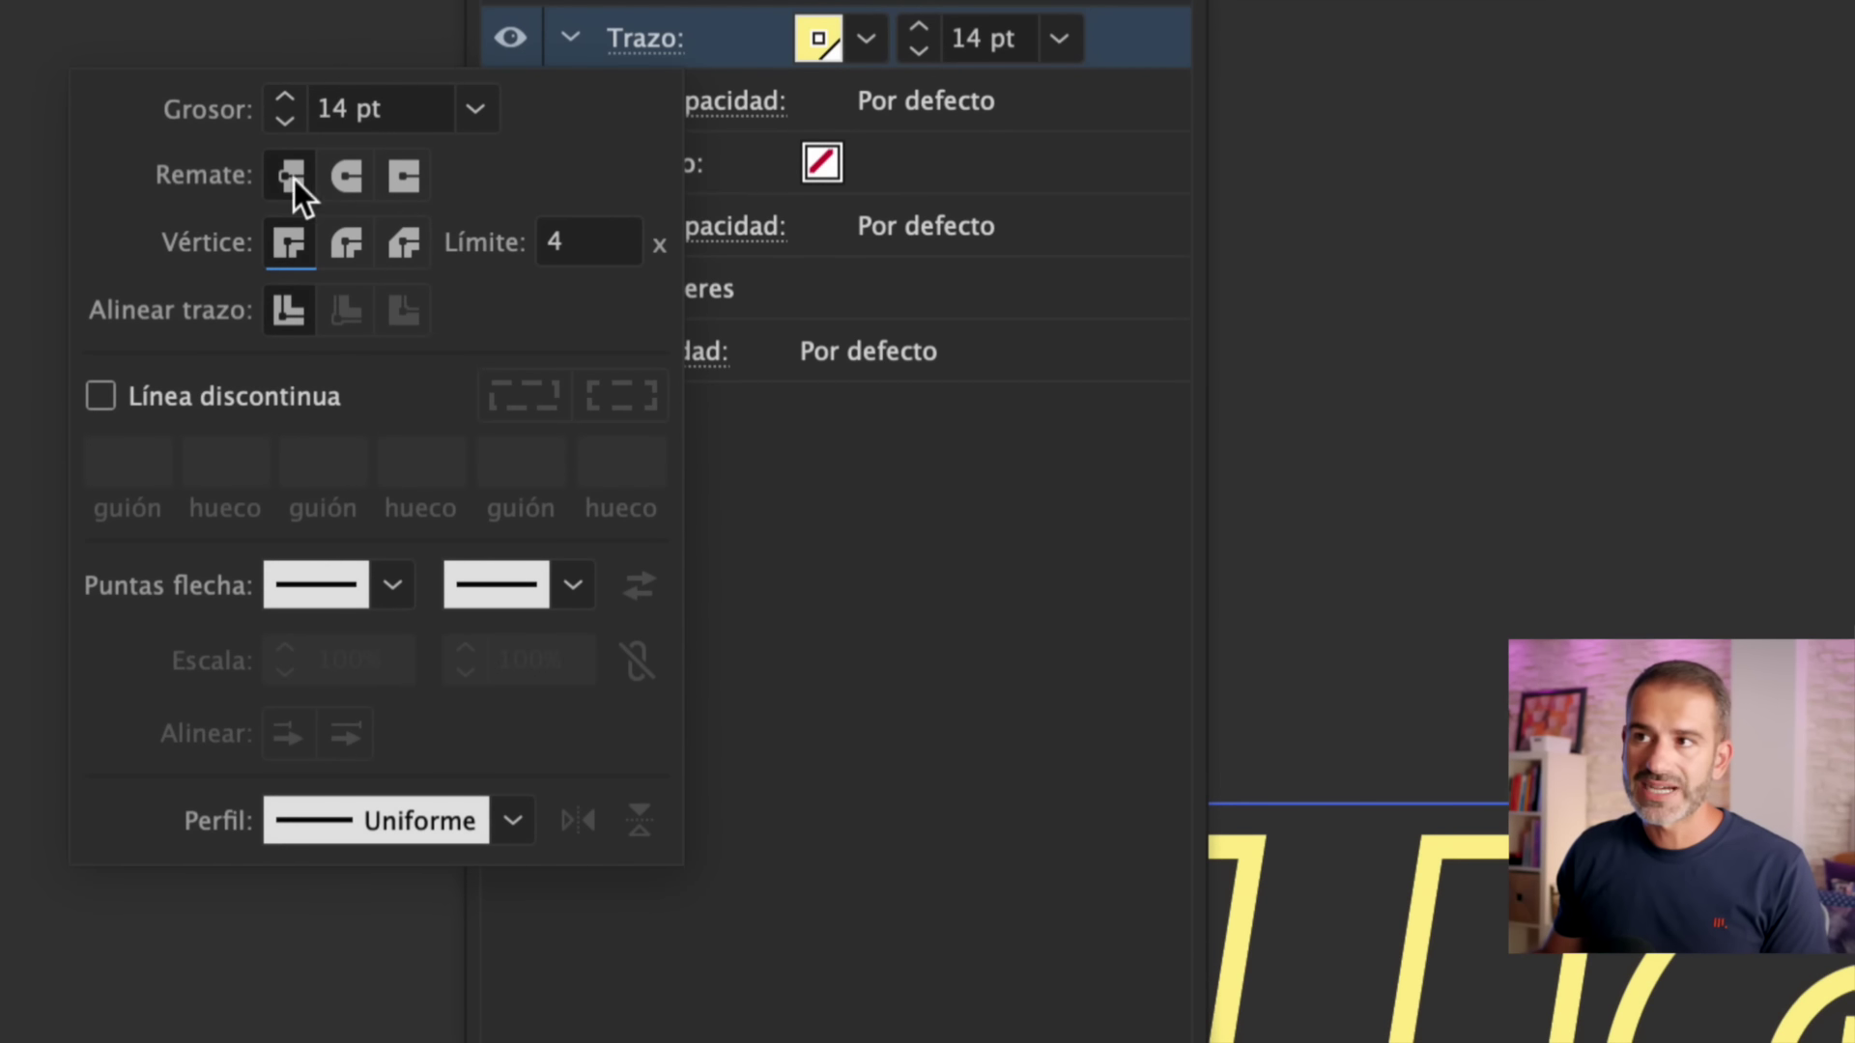
left_click(345, 174)
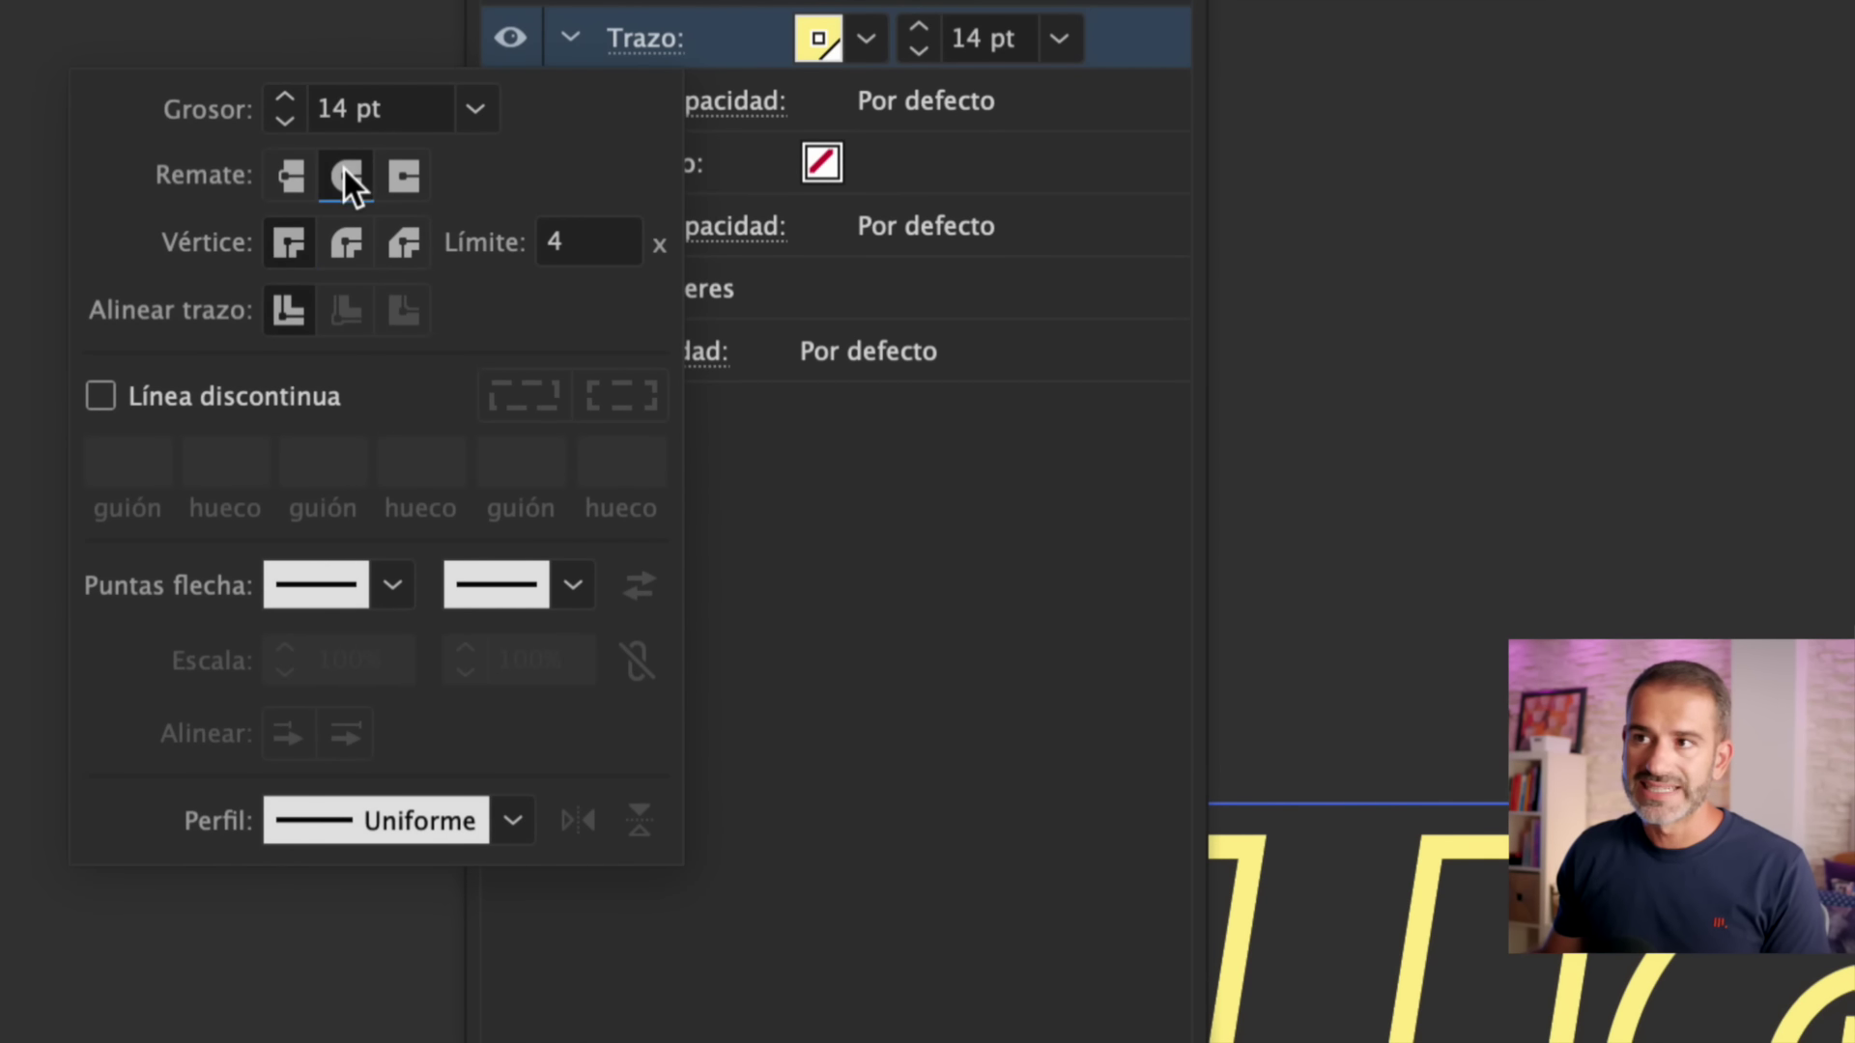
left_click(344, 246)
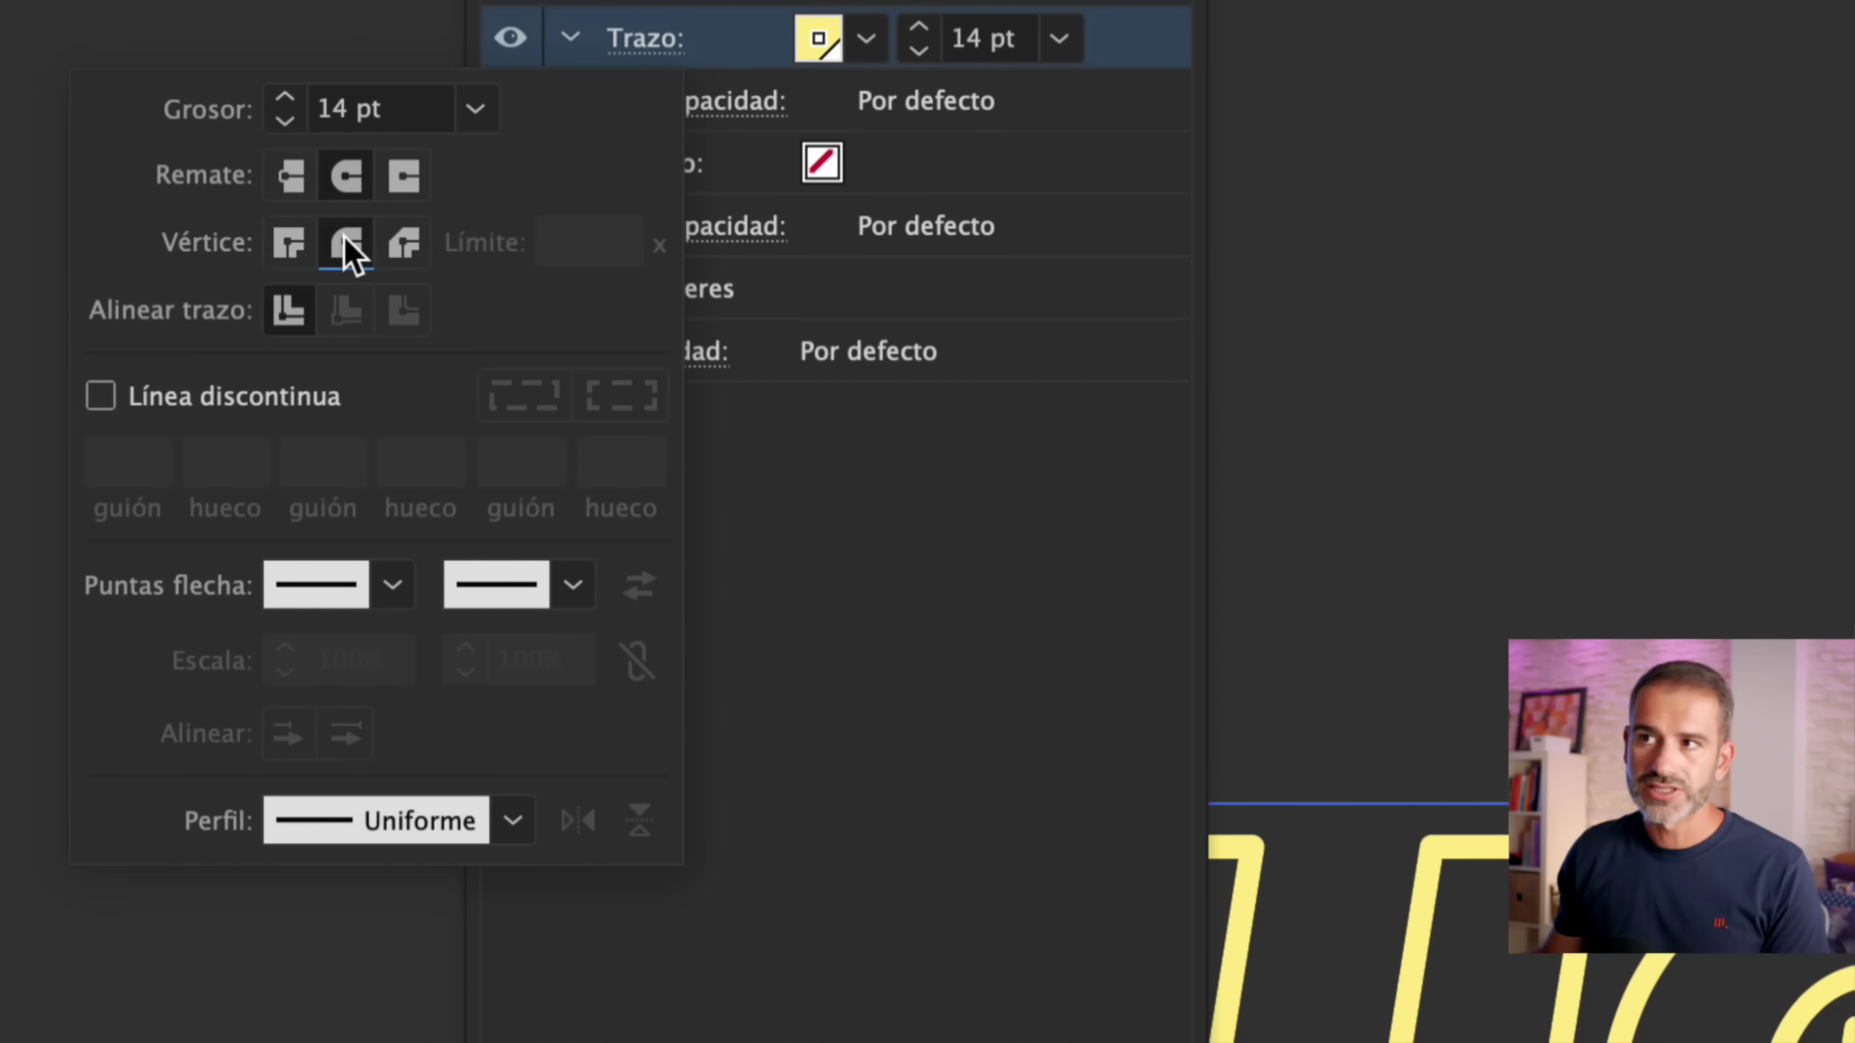
left_click(106, 400)
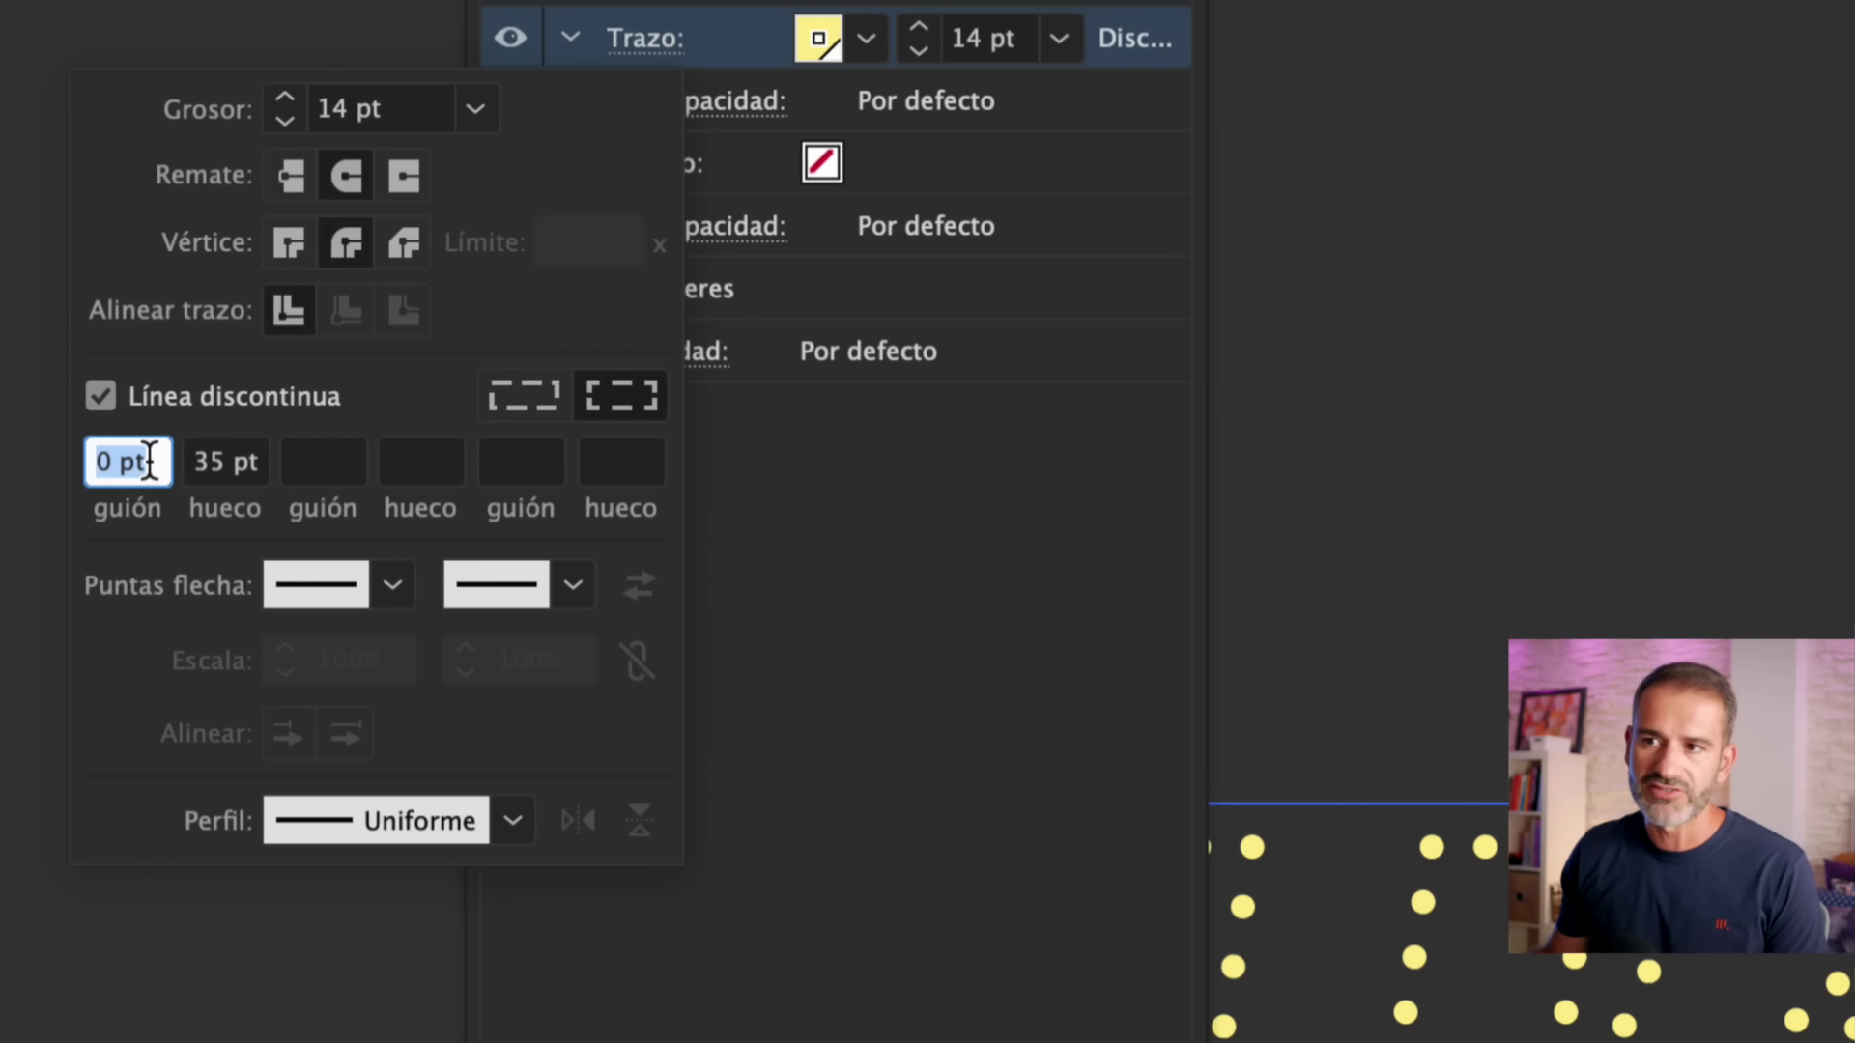
left_click_drag(109, 458, 96, 462)
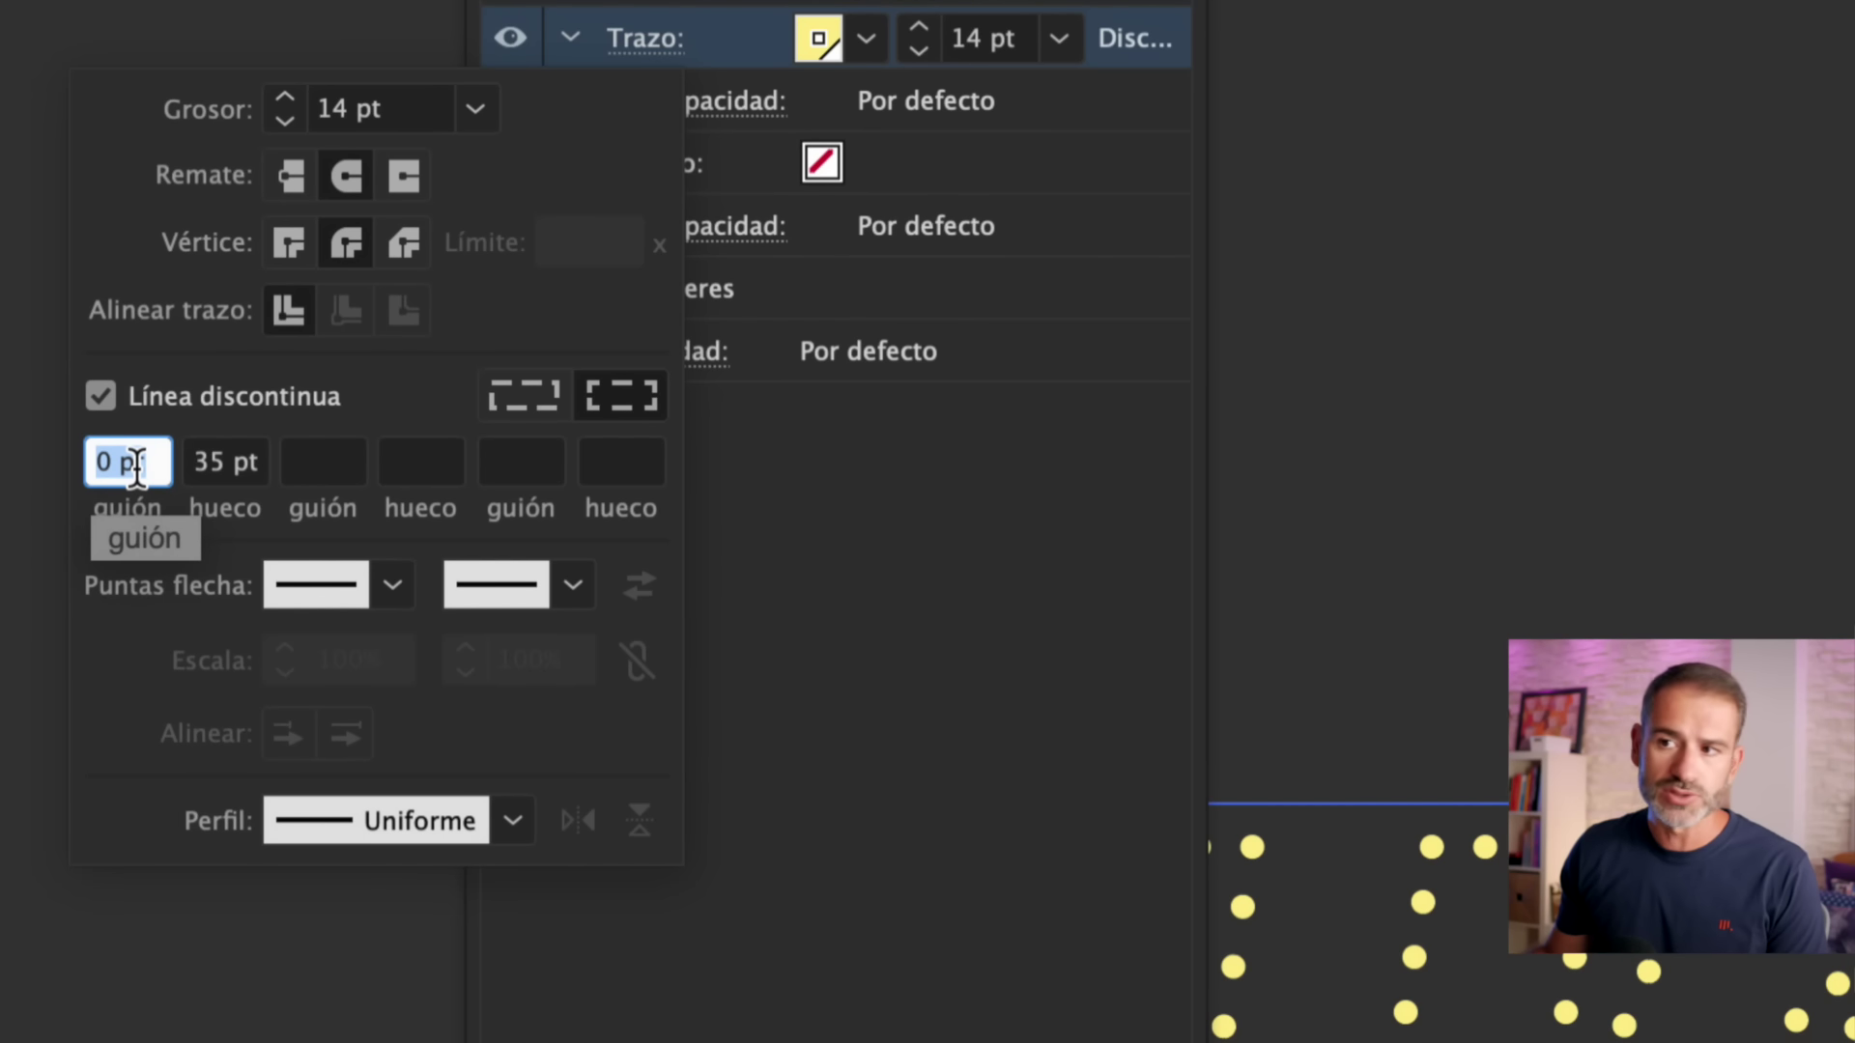
left_click(235, 461)
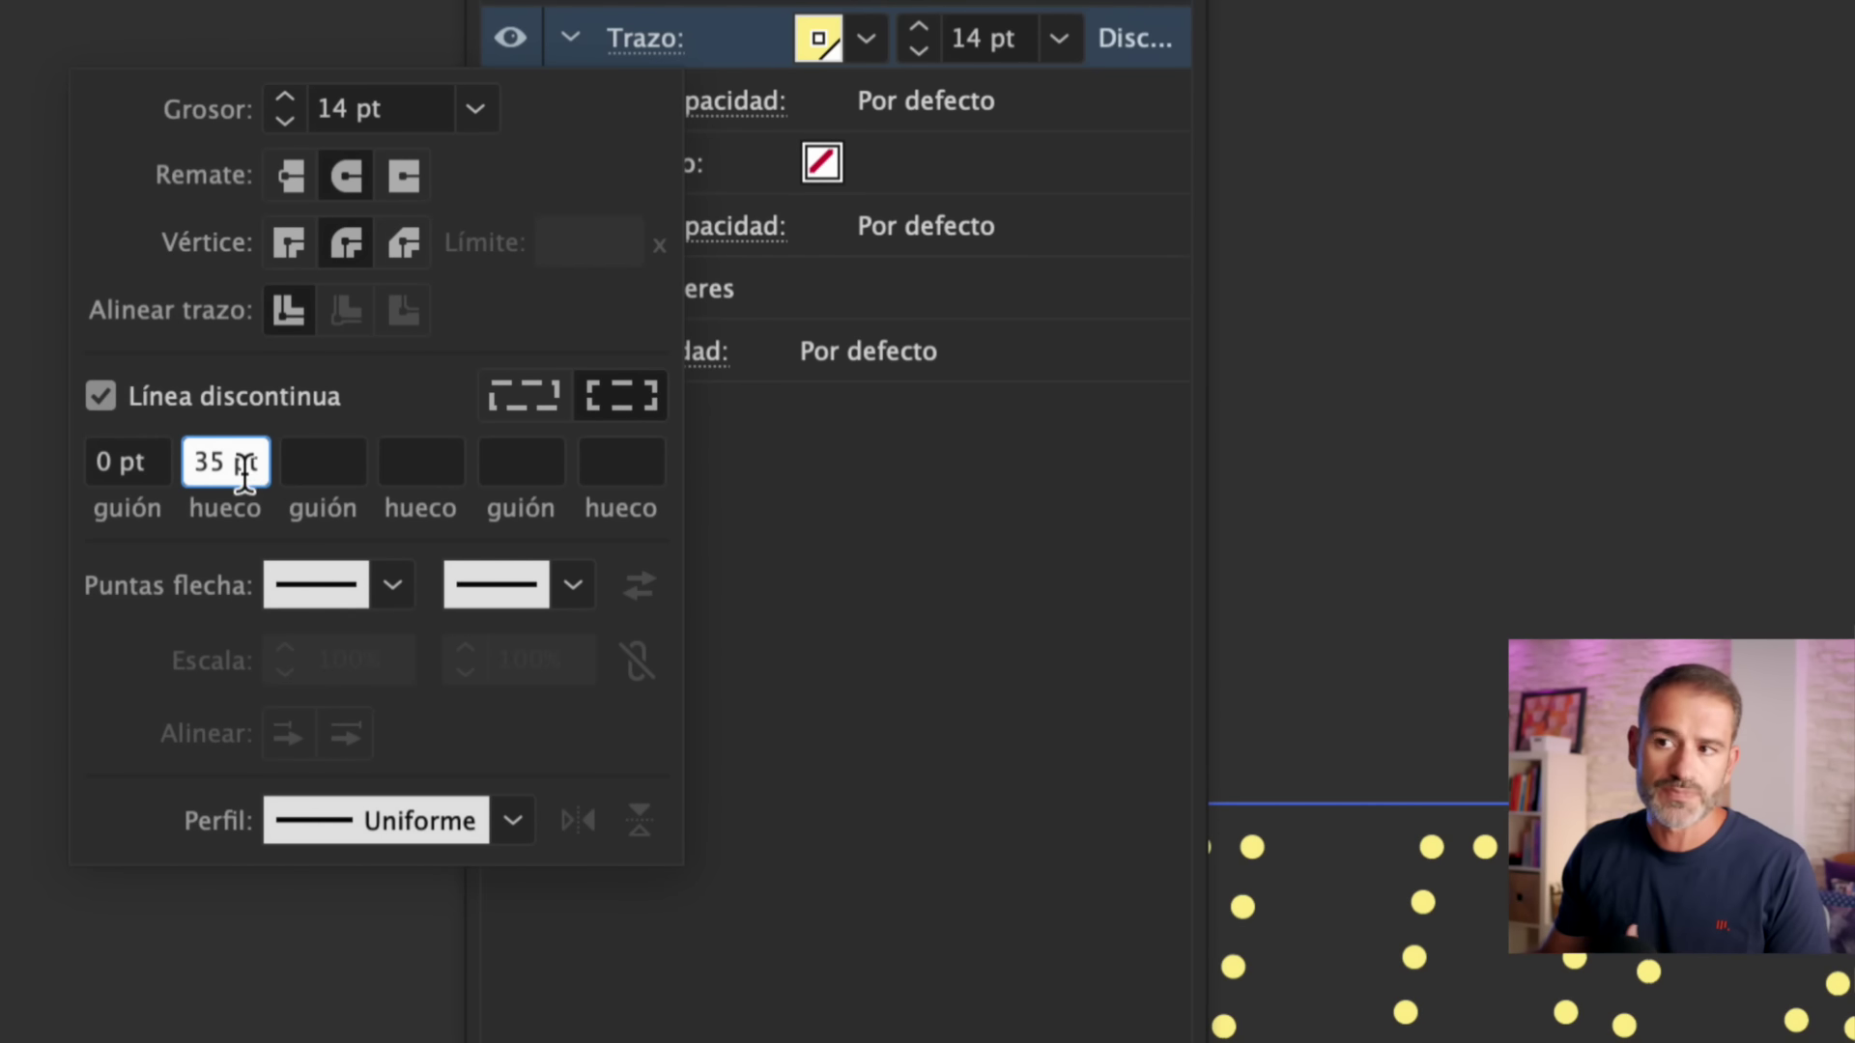
left_click(539, 410)
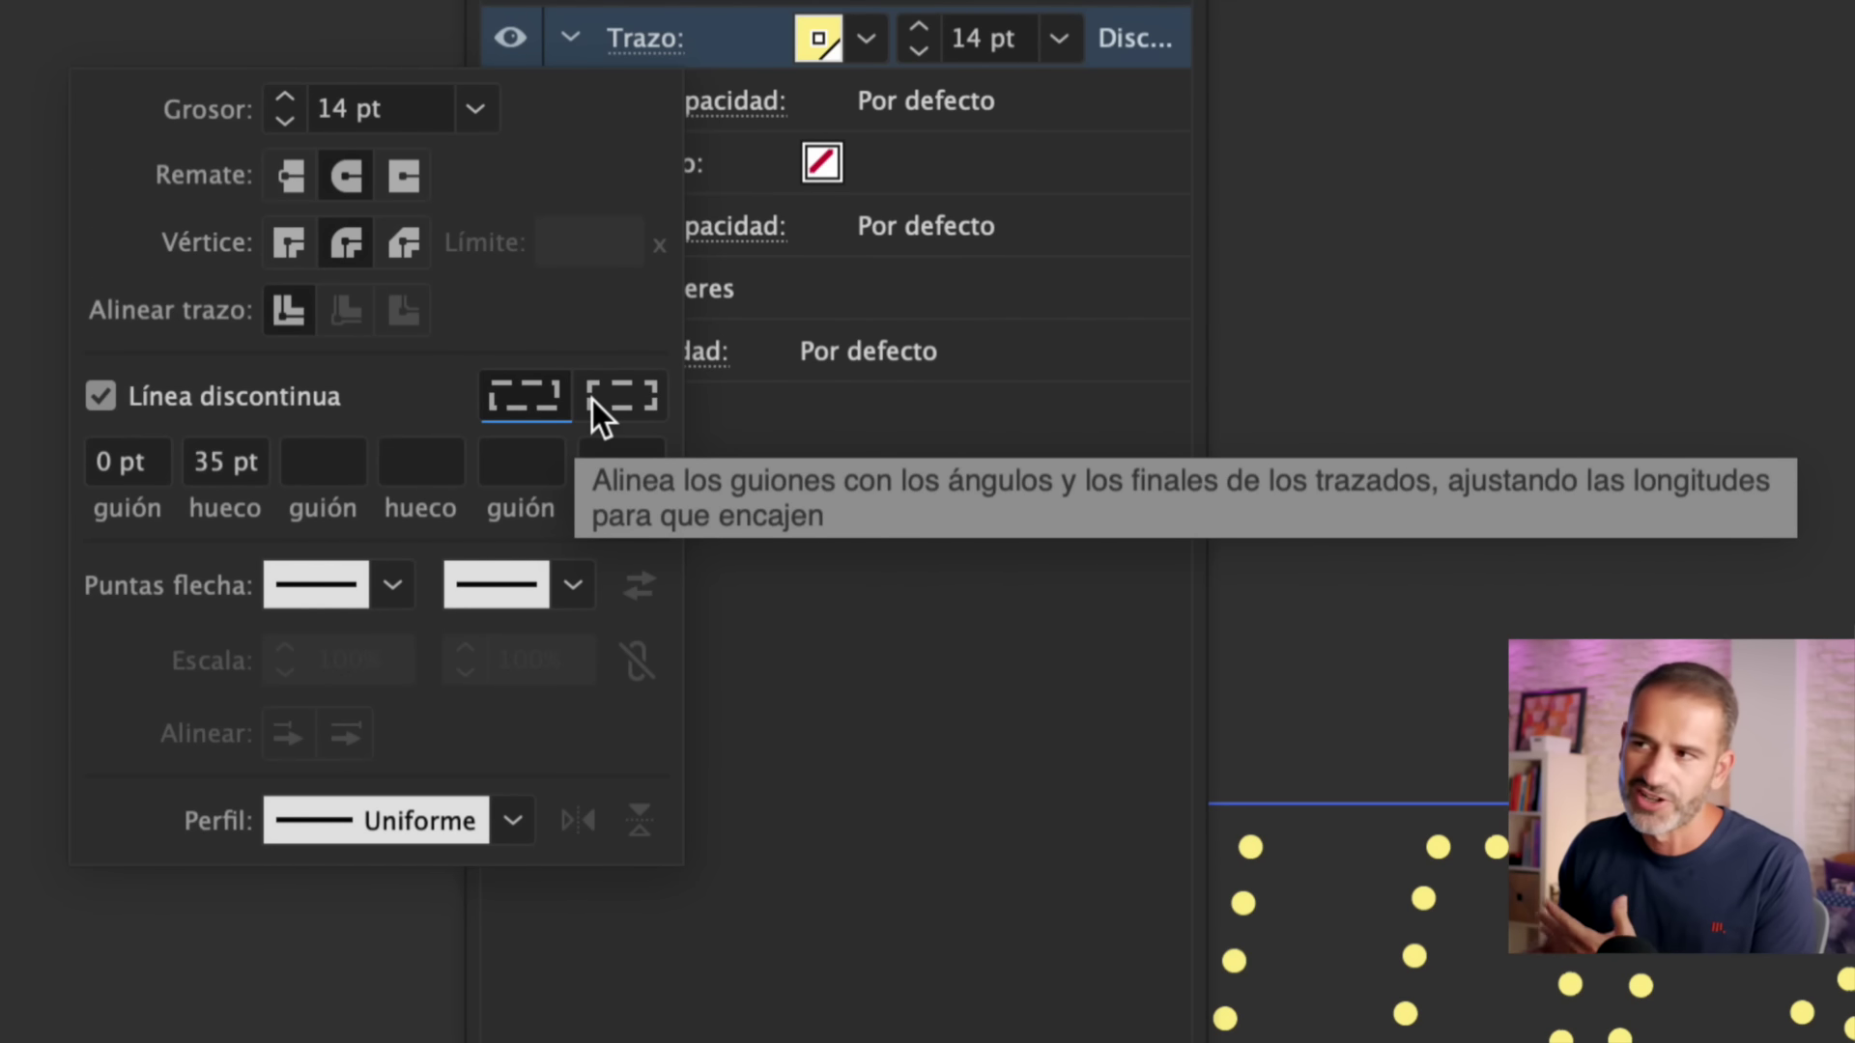
left_click(633, 398)
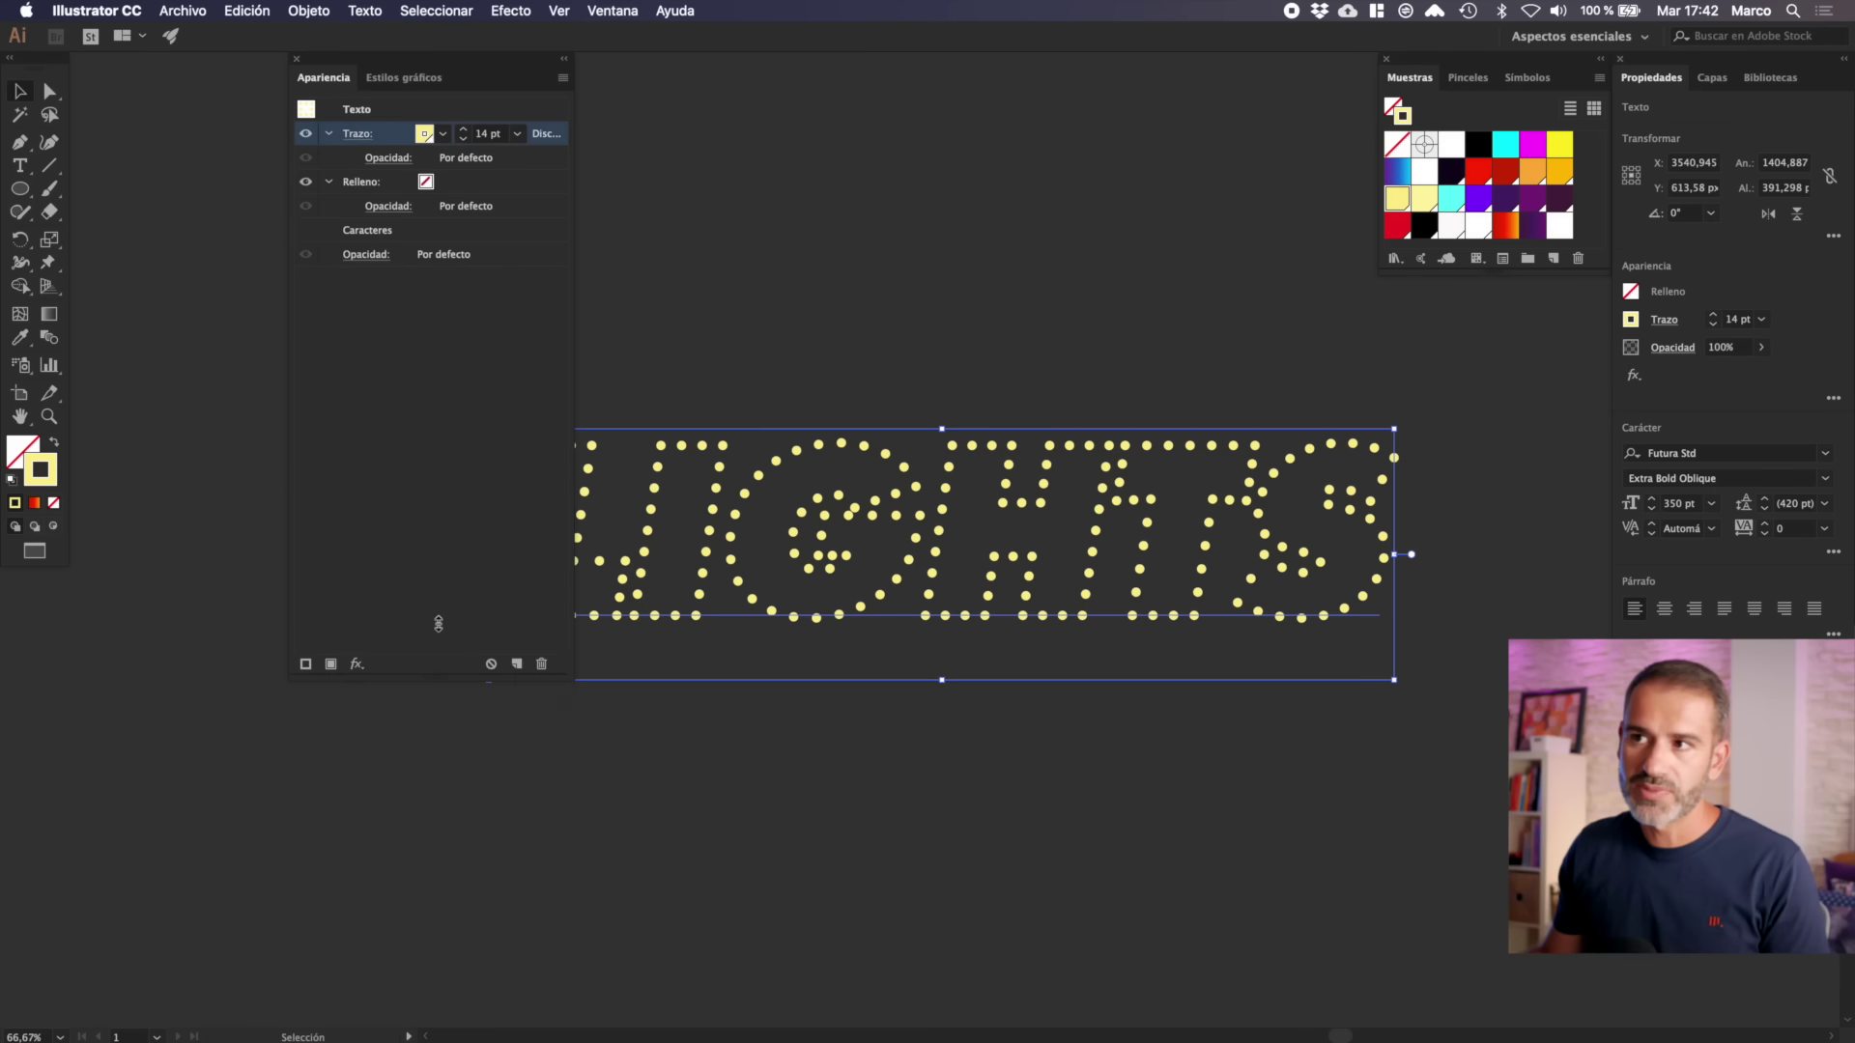
left_click_drag(438, 623, 433, 309)
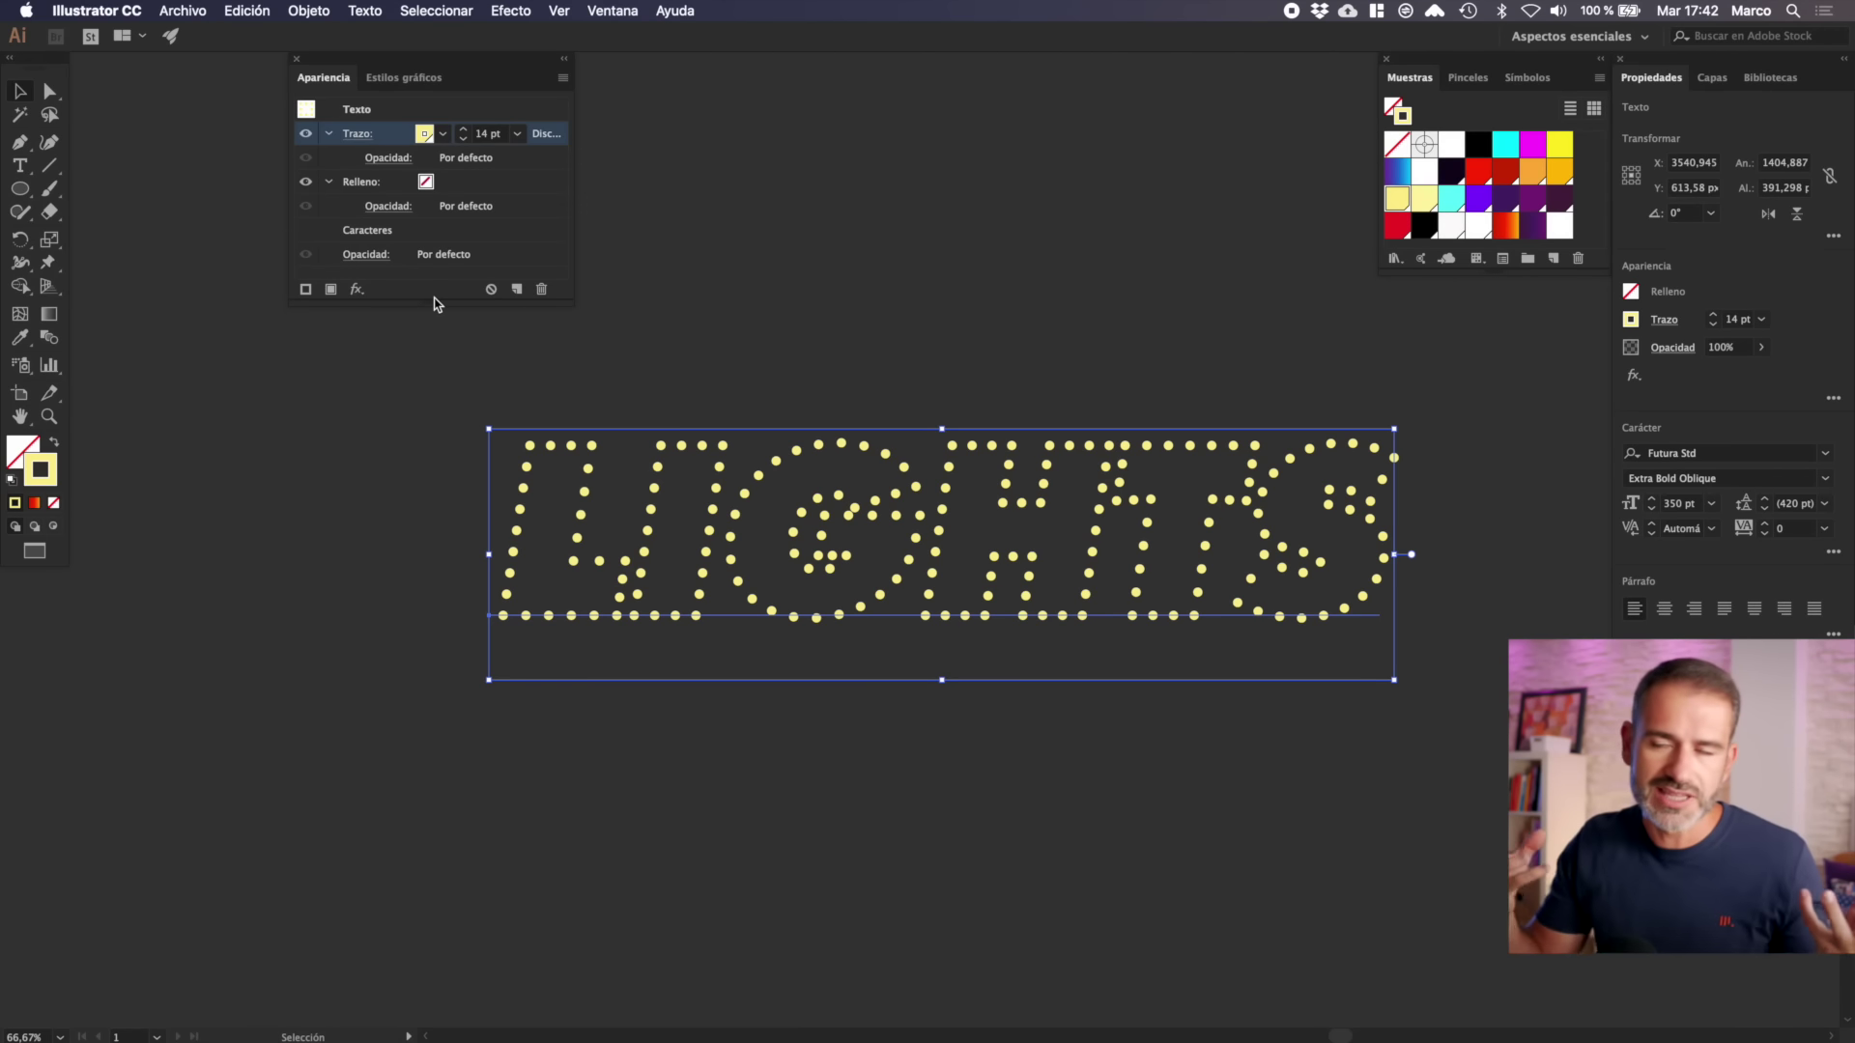
- Add an outer glow coloured R=255 G=238 B=138 yellow at 100% opacity
left_click(355, 290)
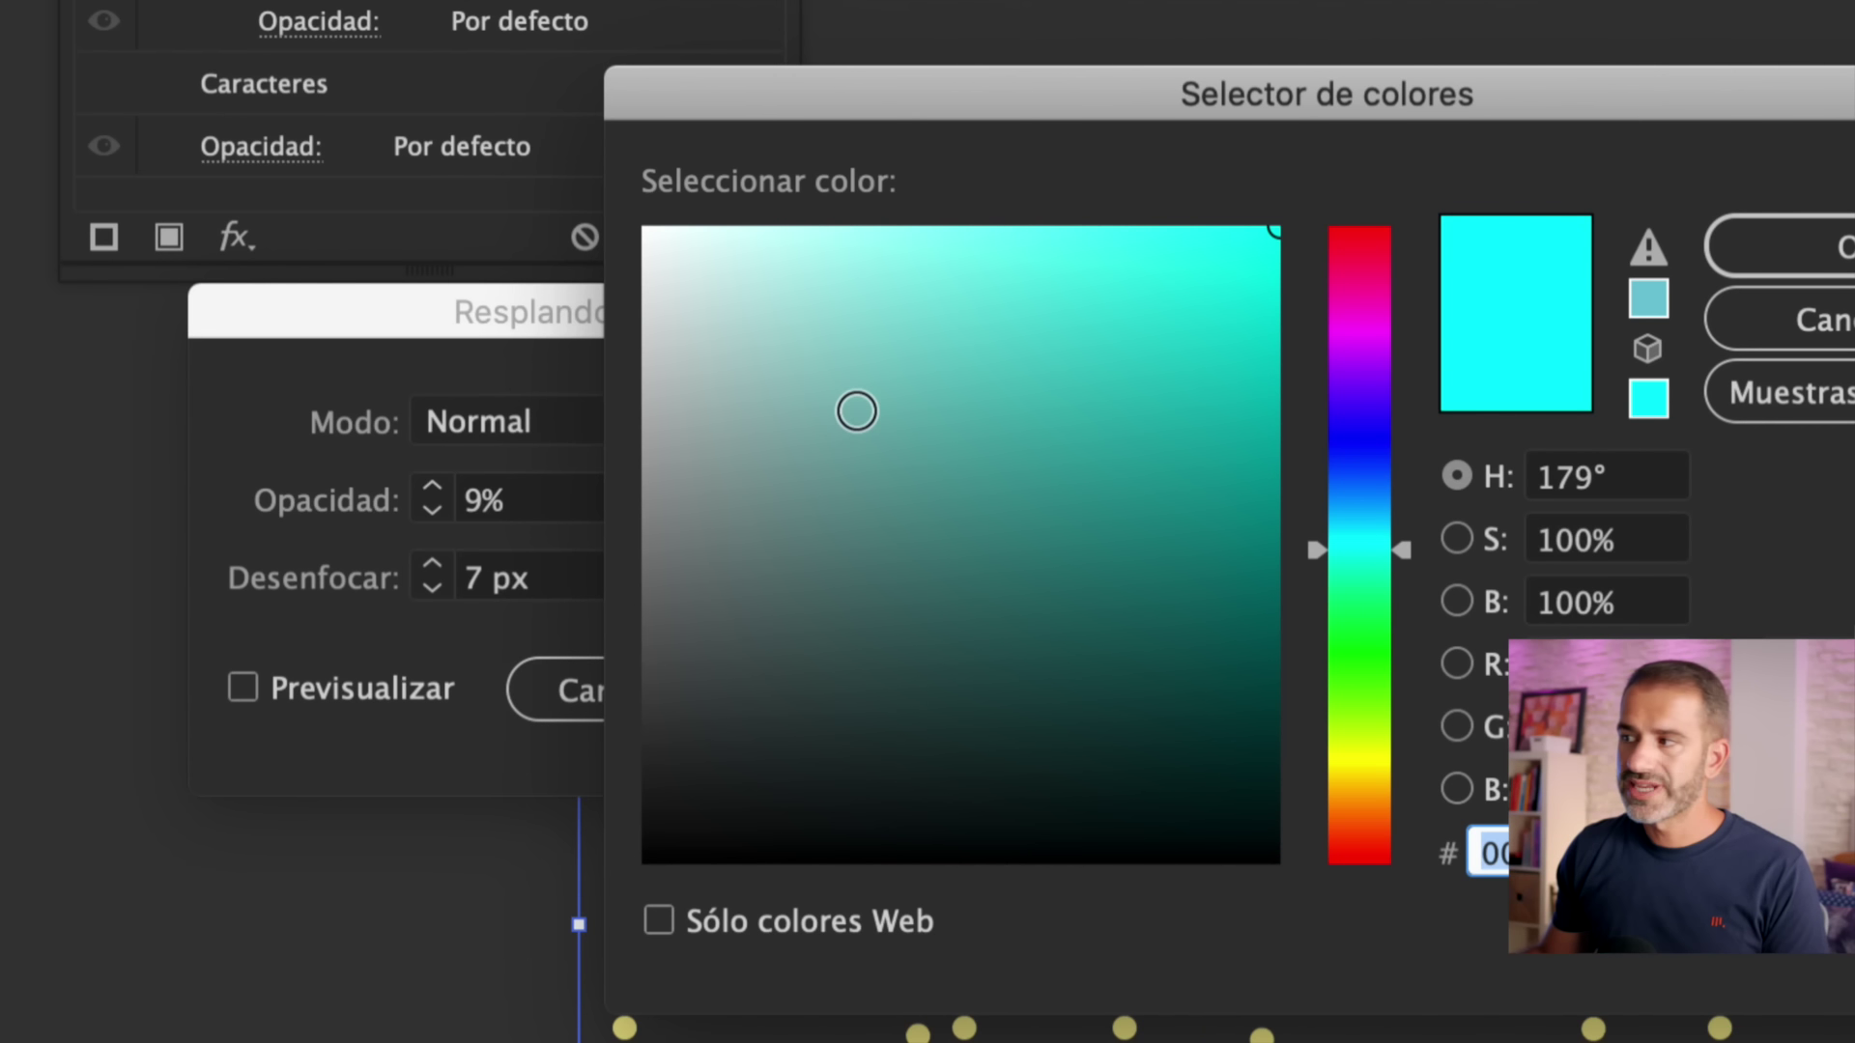
left_click_drag(1649, 97, 1303, 105)
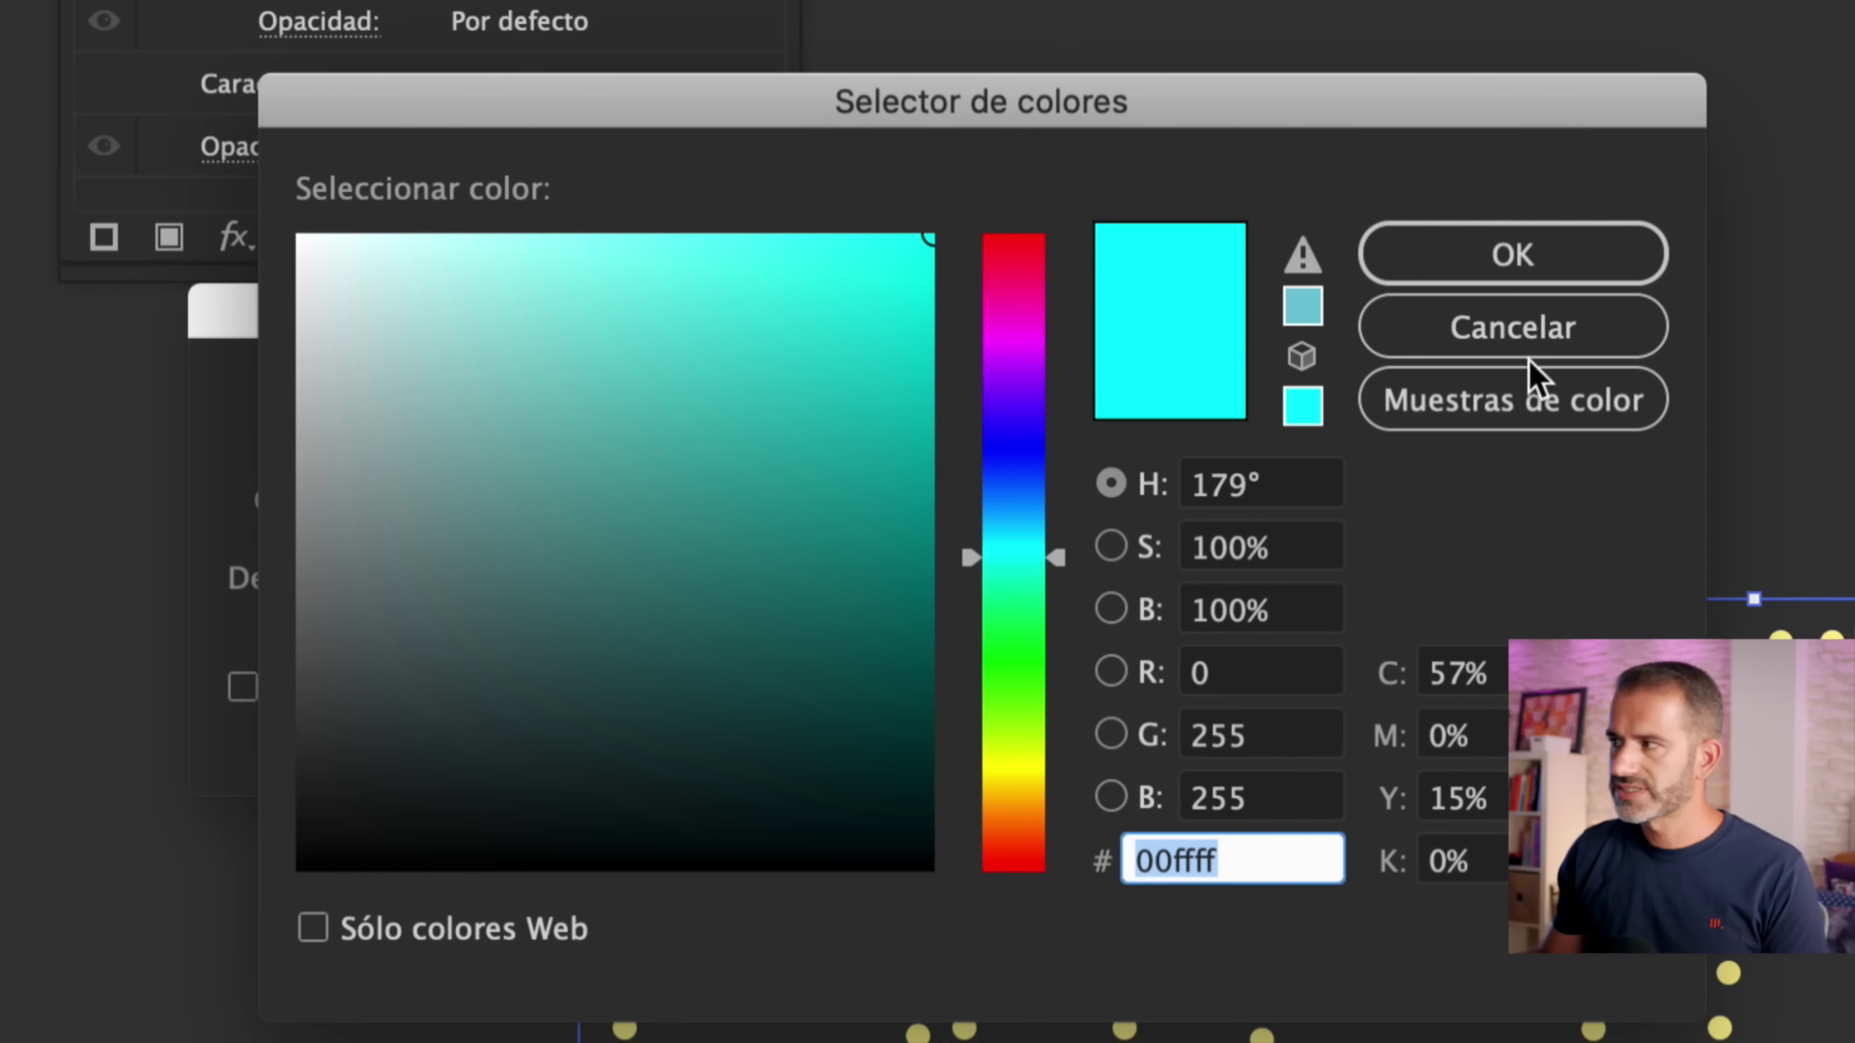
left_click(1536, 398)
left_click_drag(720, 89, 833, 86)
scroll(558, 556, "down", 2)
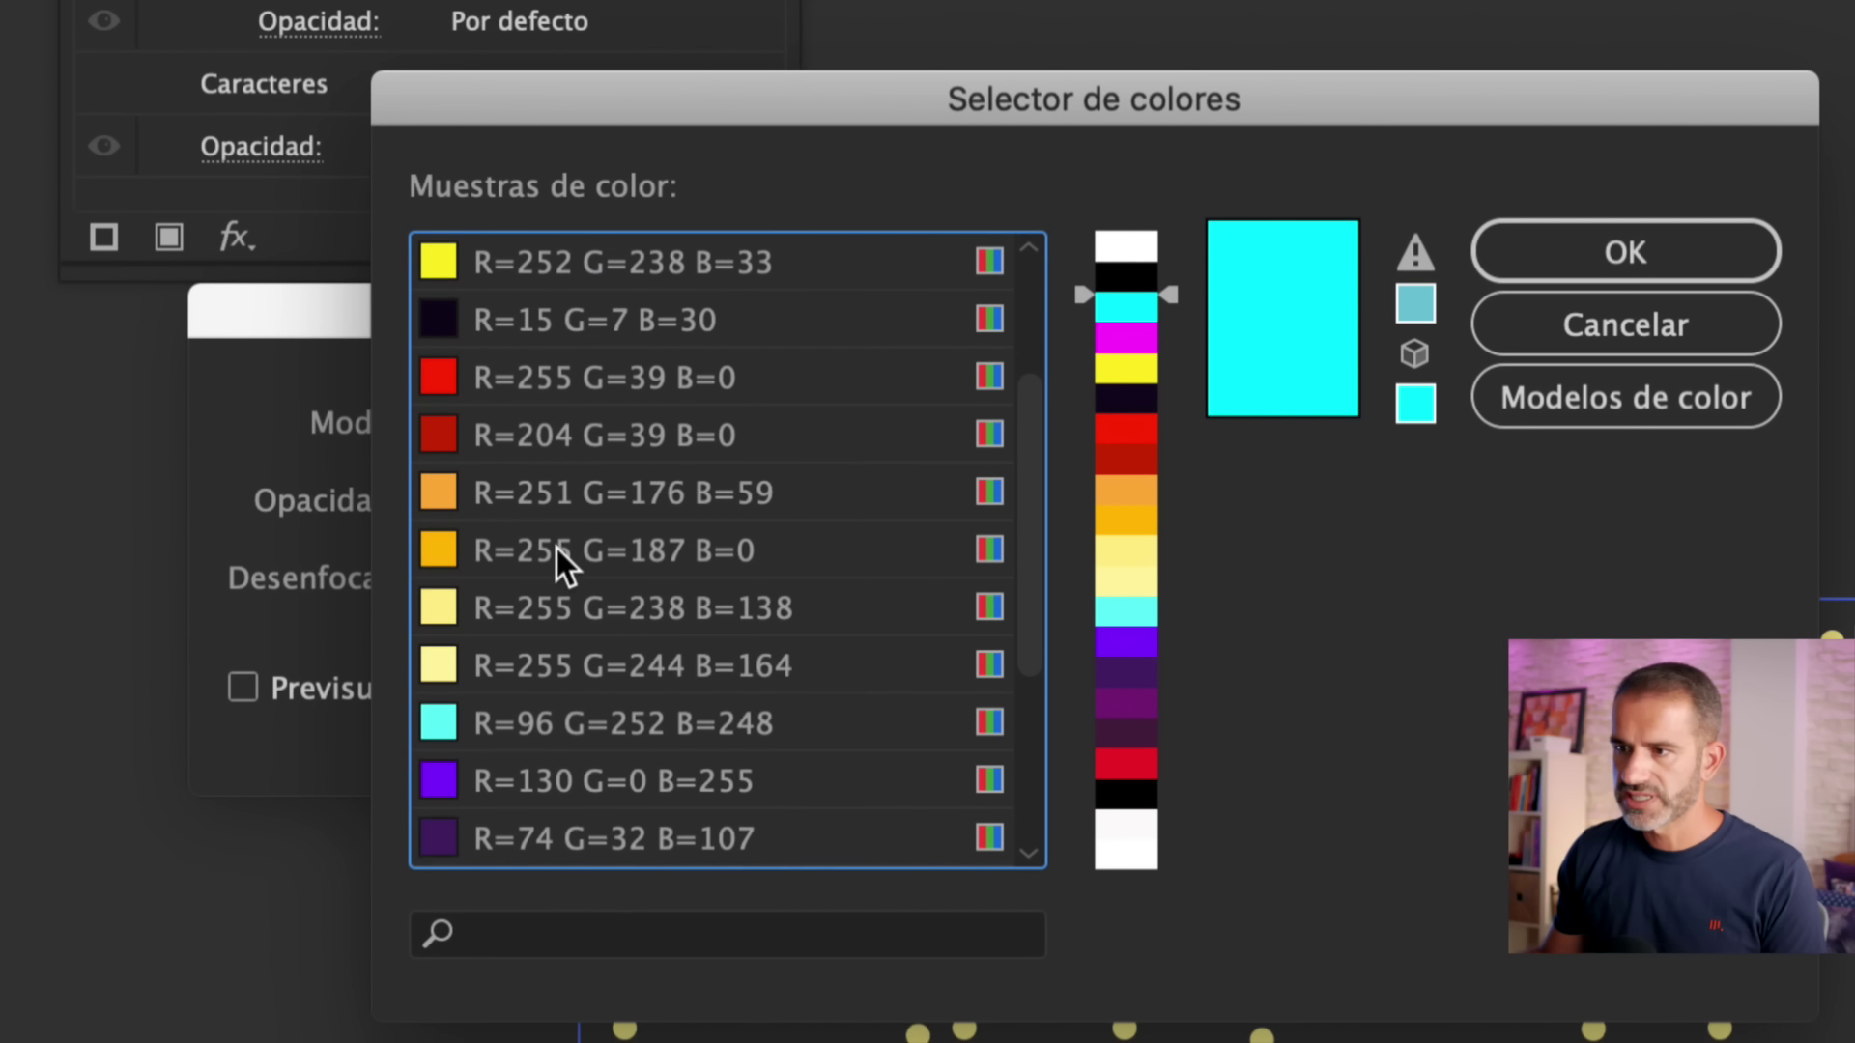
left_click(449, 609)
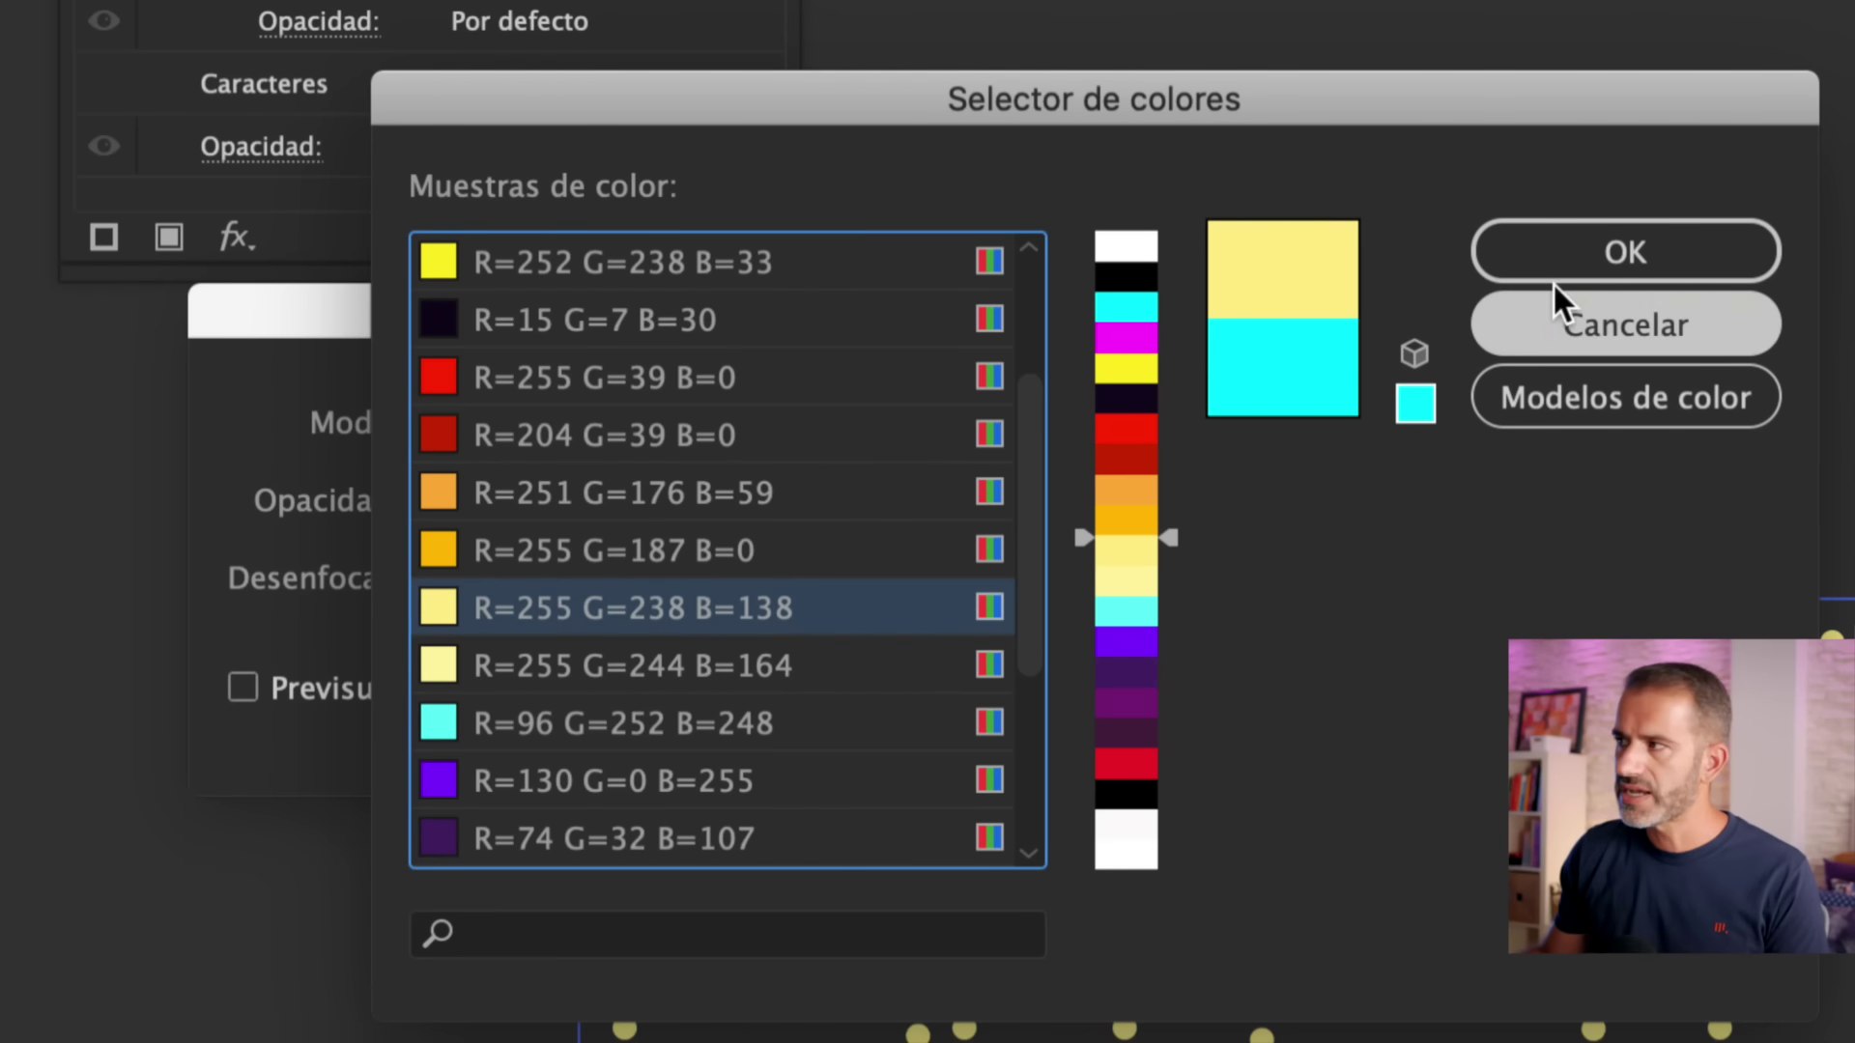
left_click(1584, 265)
double_click(478, 500)
type("100")
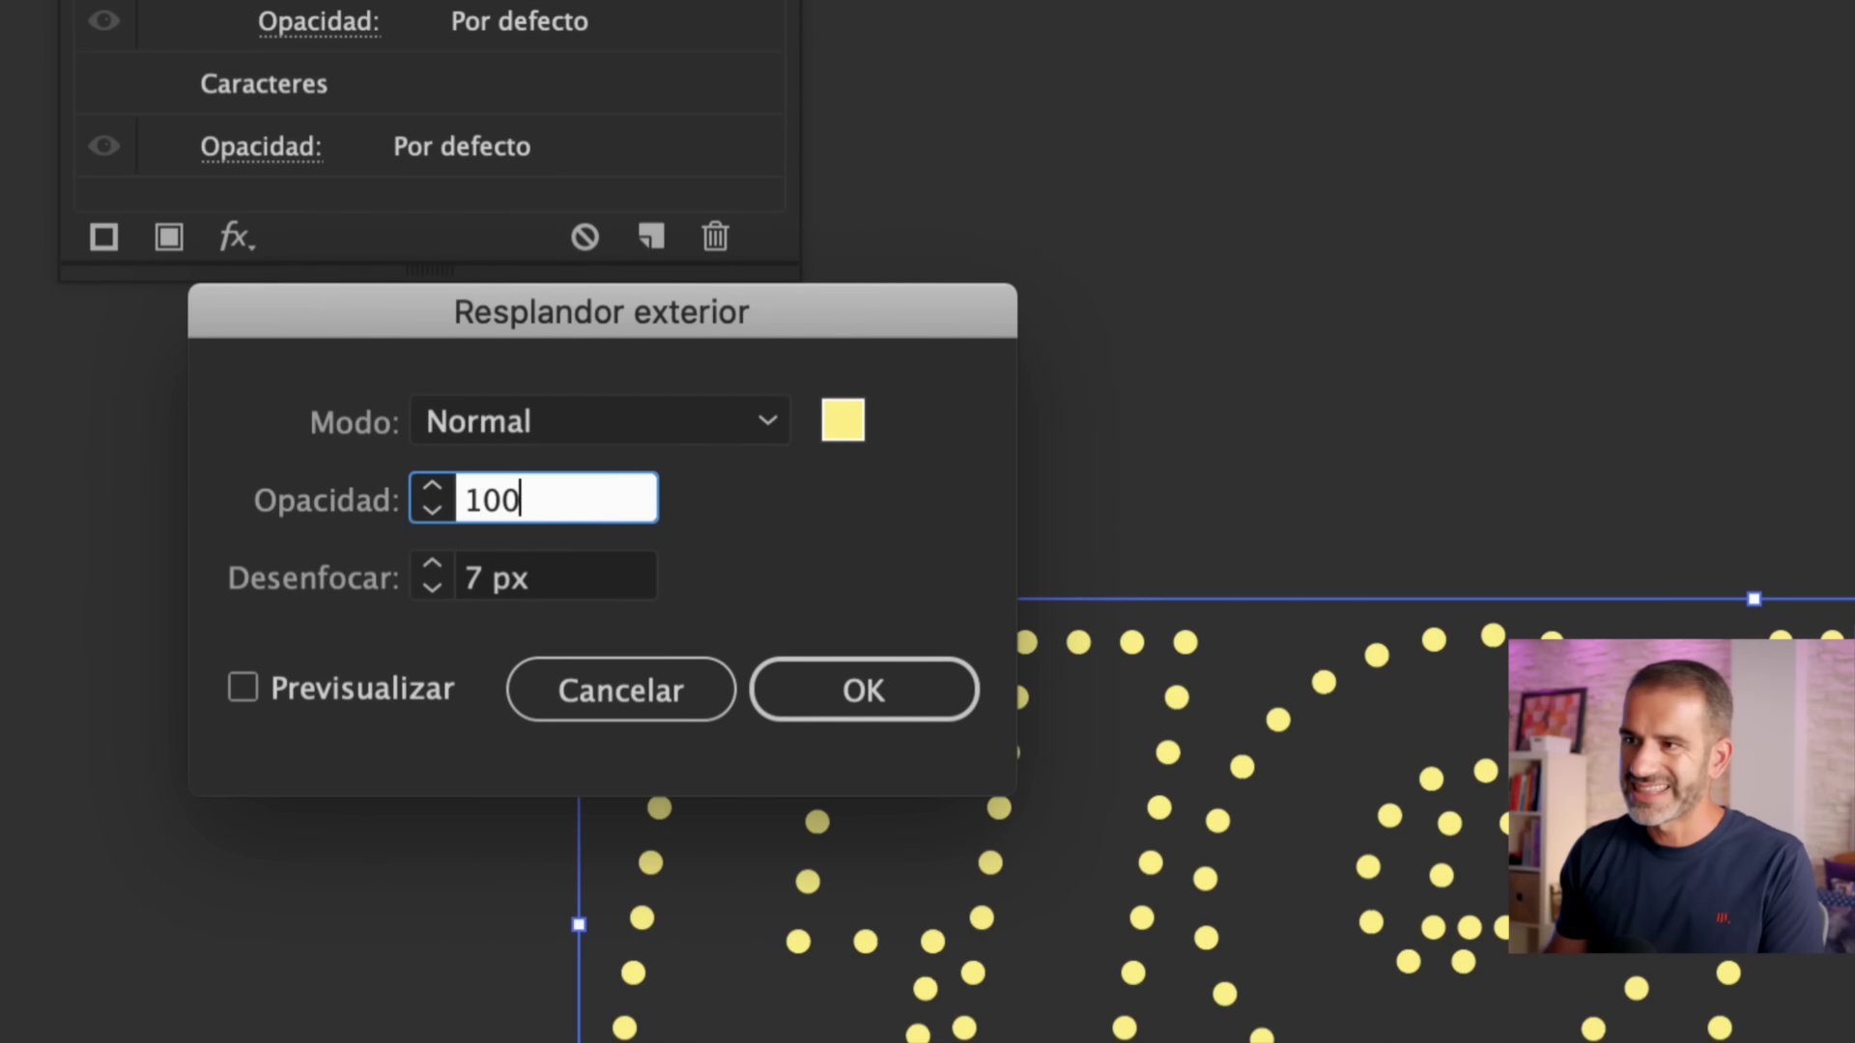
key("Tab")
- Preview the outer glow, set its blur to 5.5 px and apply it
left_click(330, 682)
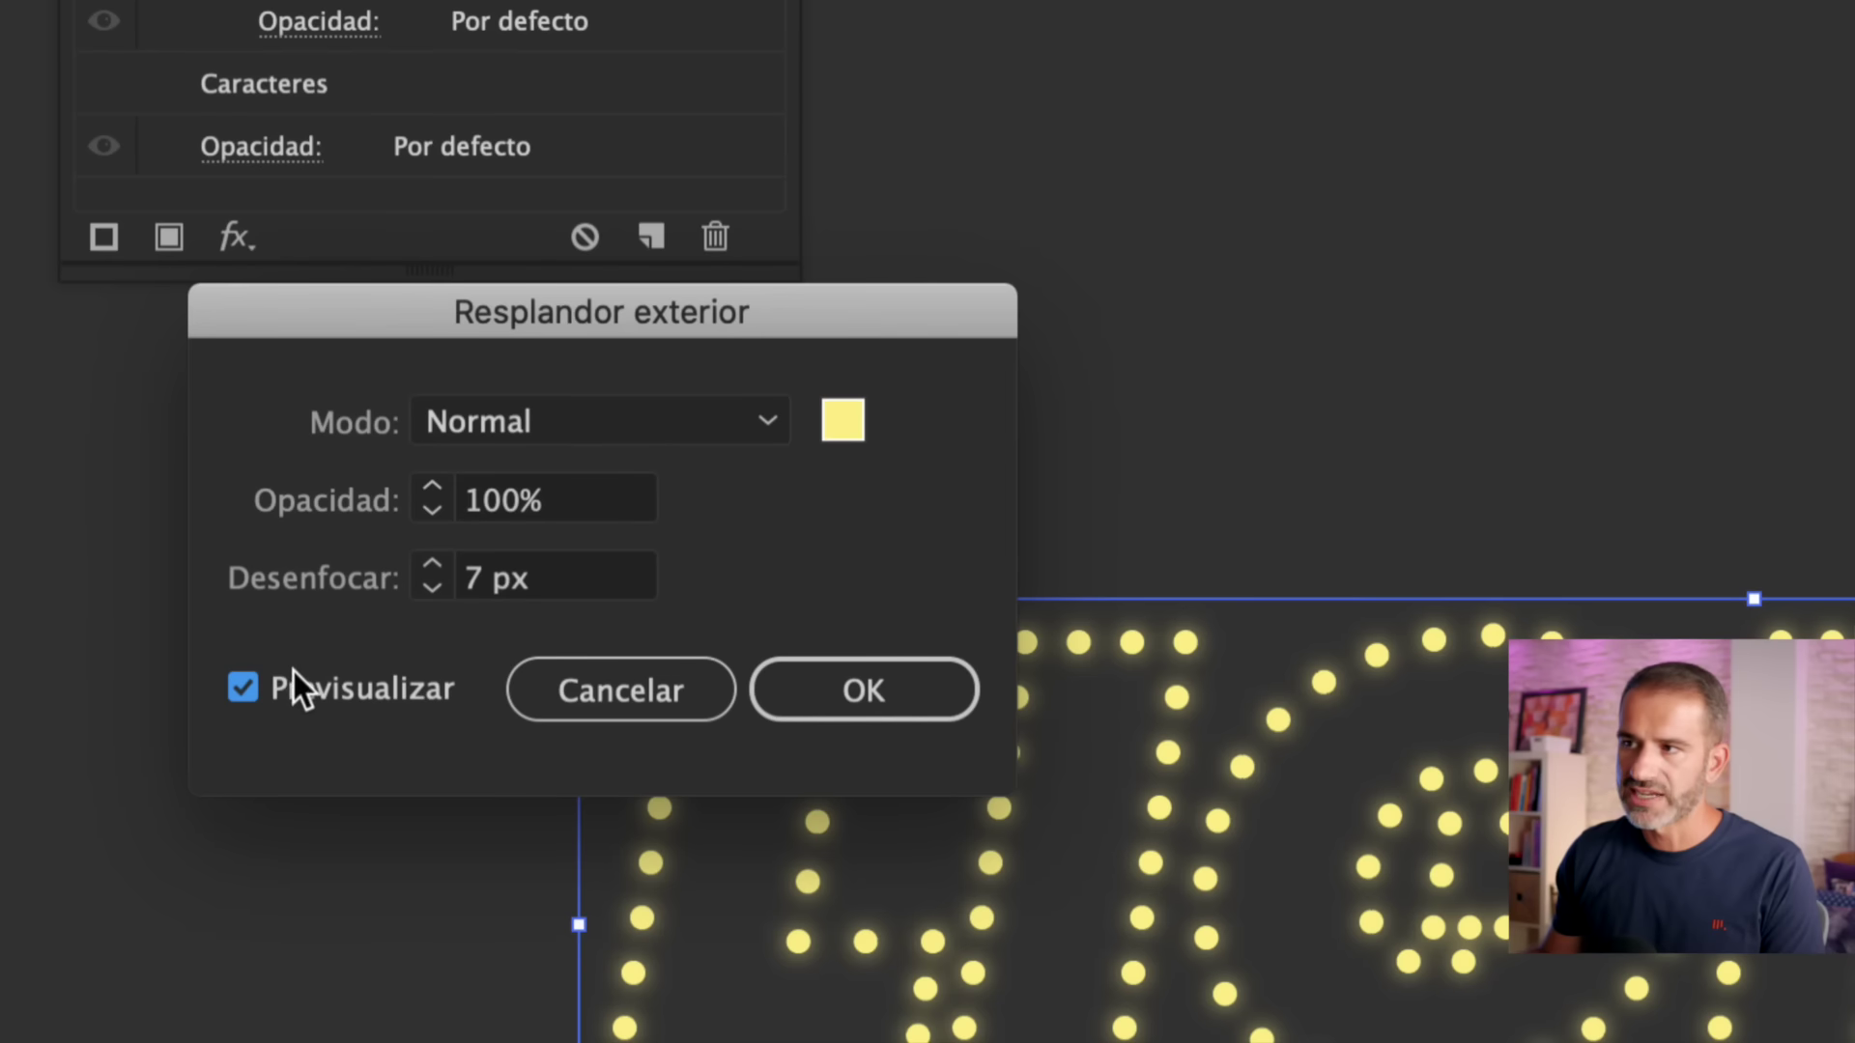
left_click_drag(594, 340, 585, 185)
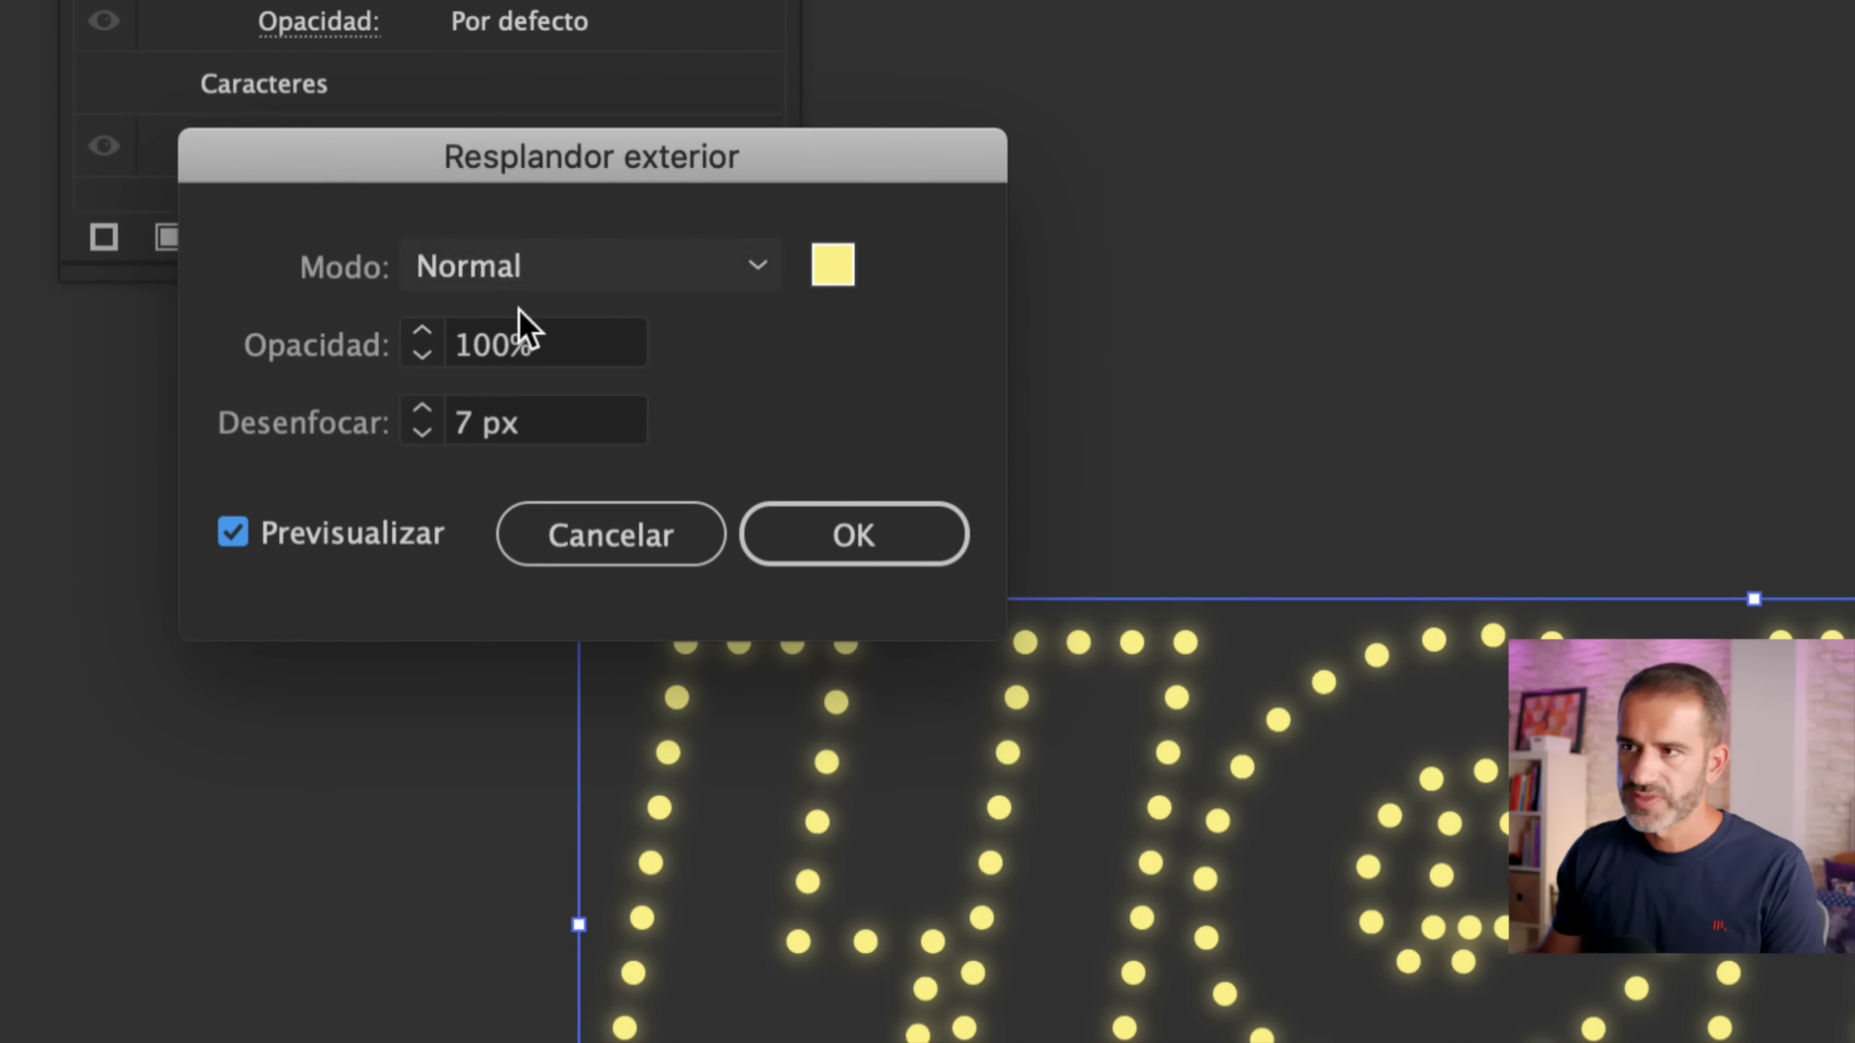
left_click(609, 423)
type("5")
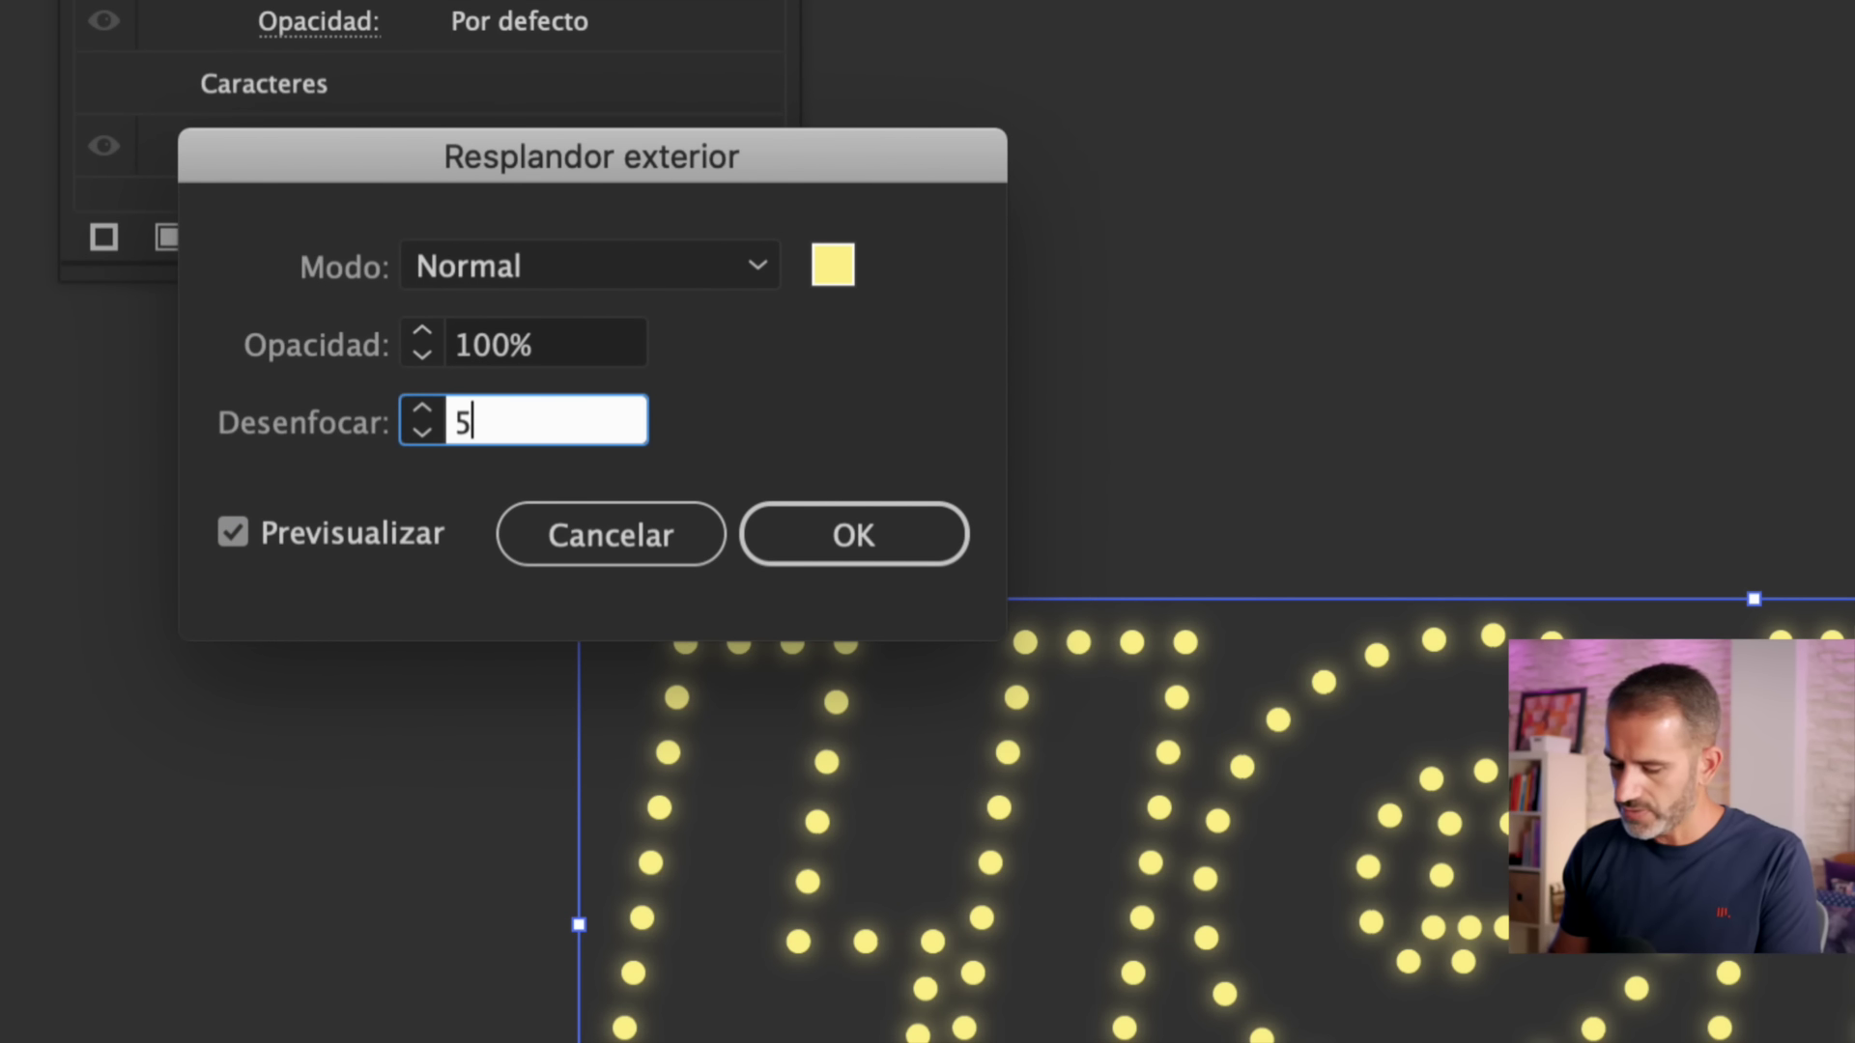
left_click(873, 552)
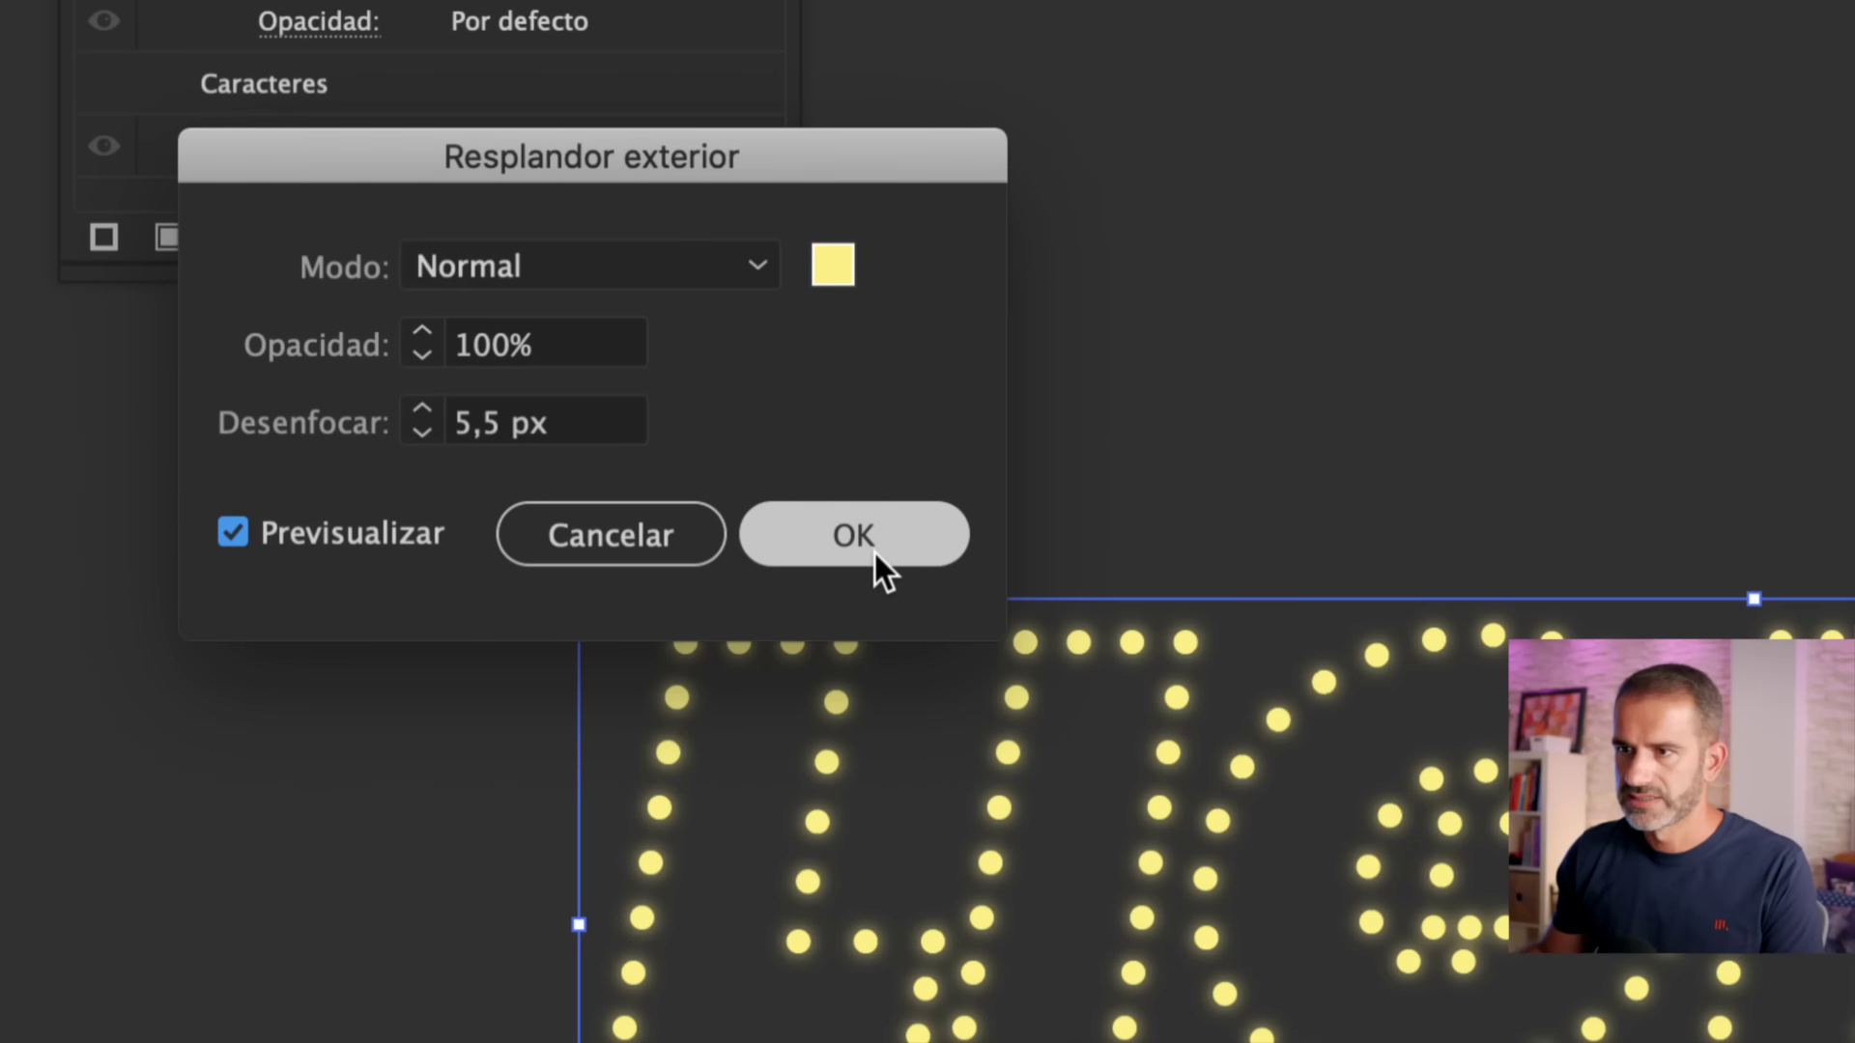
left_click(873, 553)
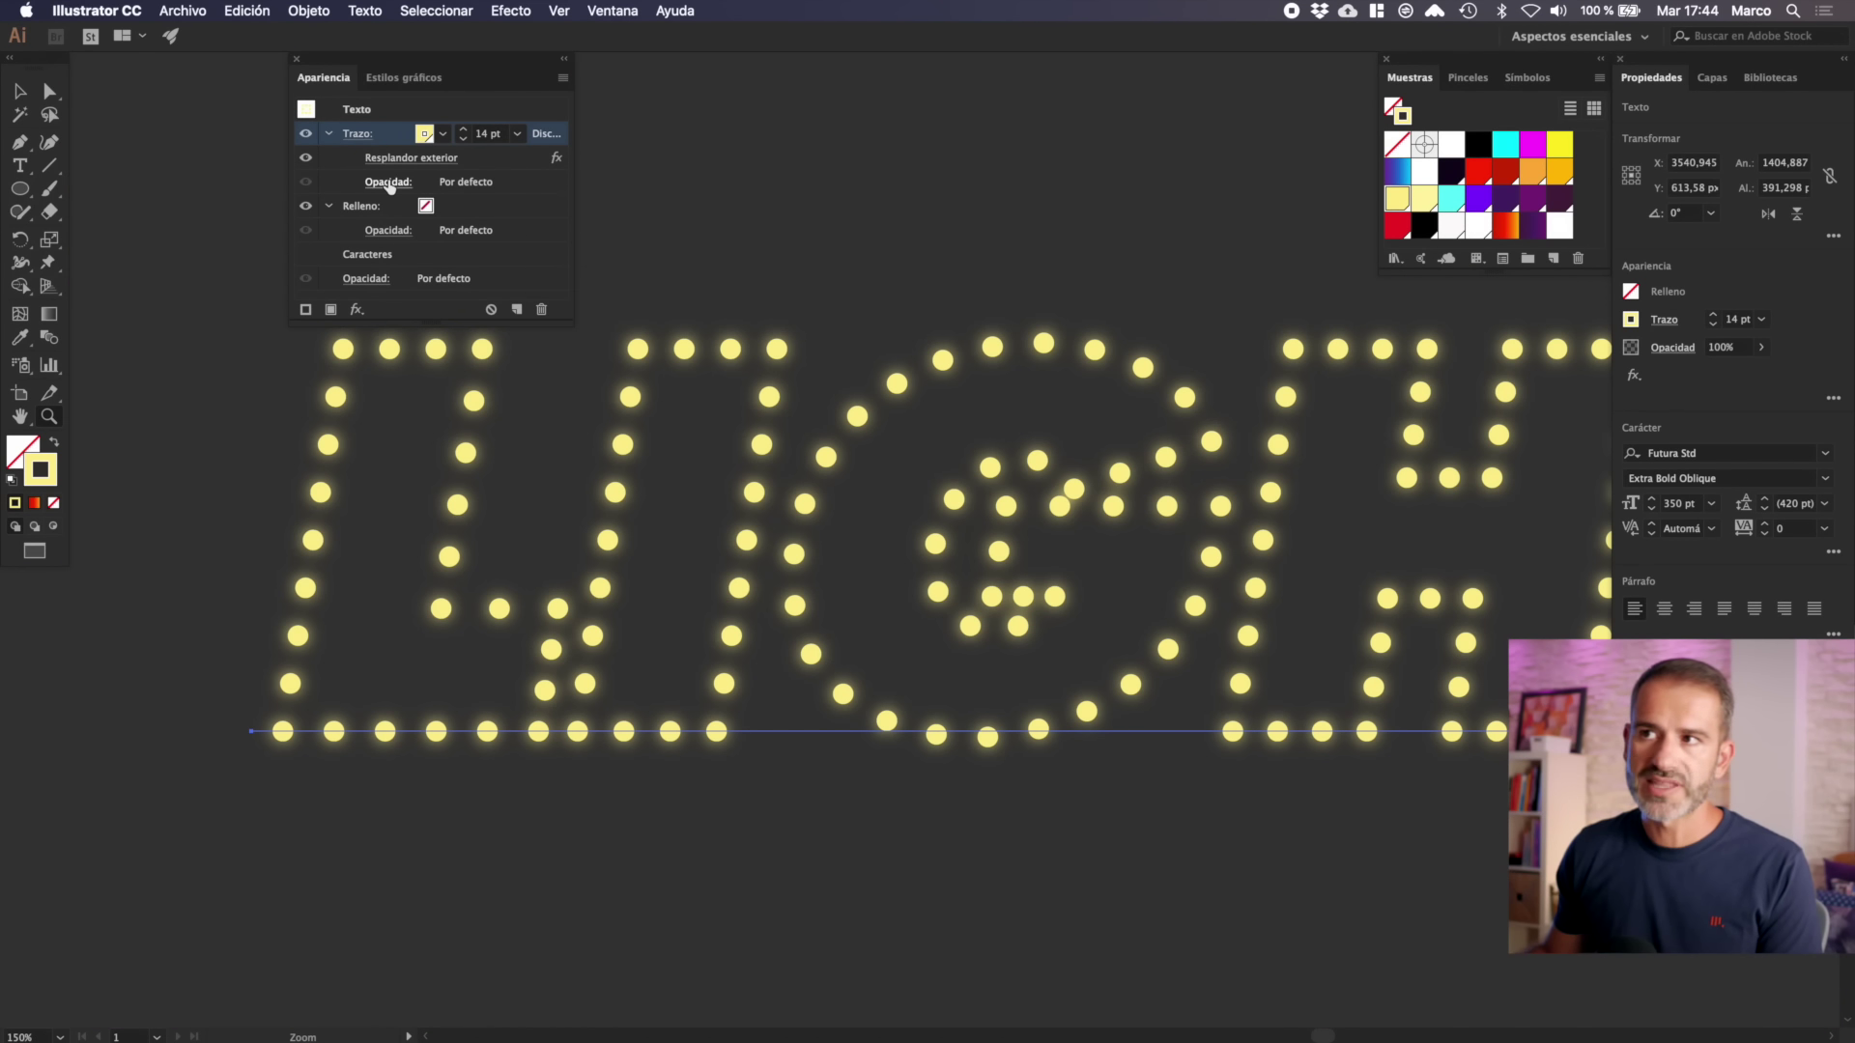
- Set the bulb stroke's opacity to 85% with the Trama (Screen) blend mode
left_click(389, 182)
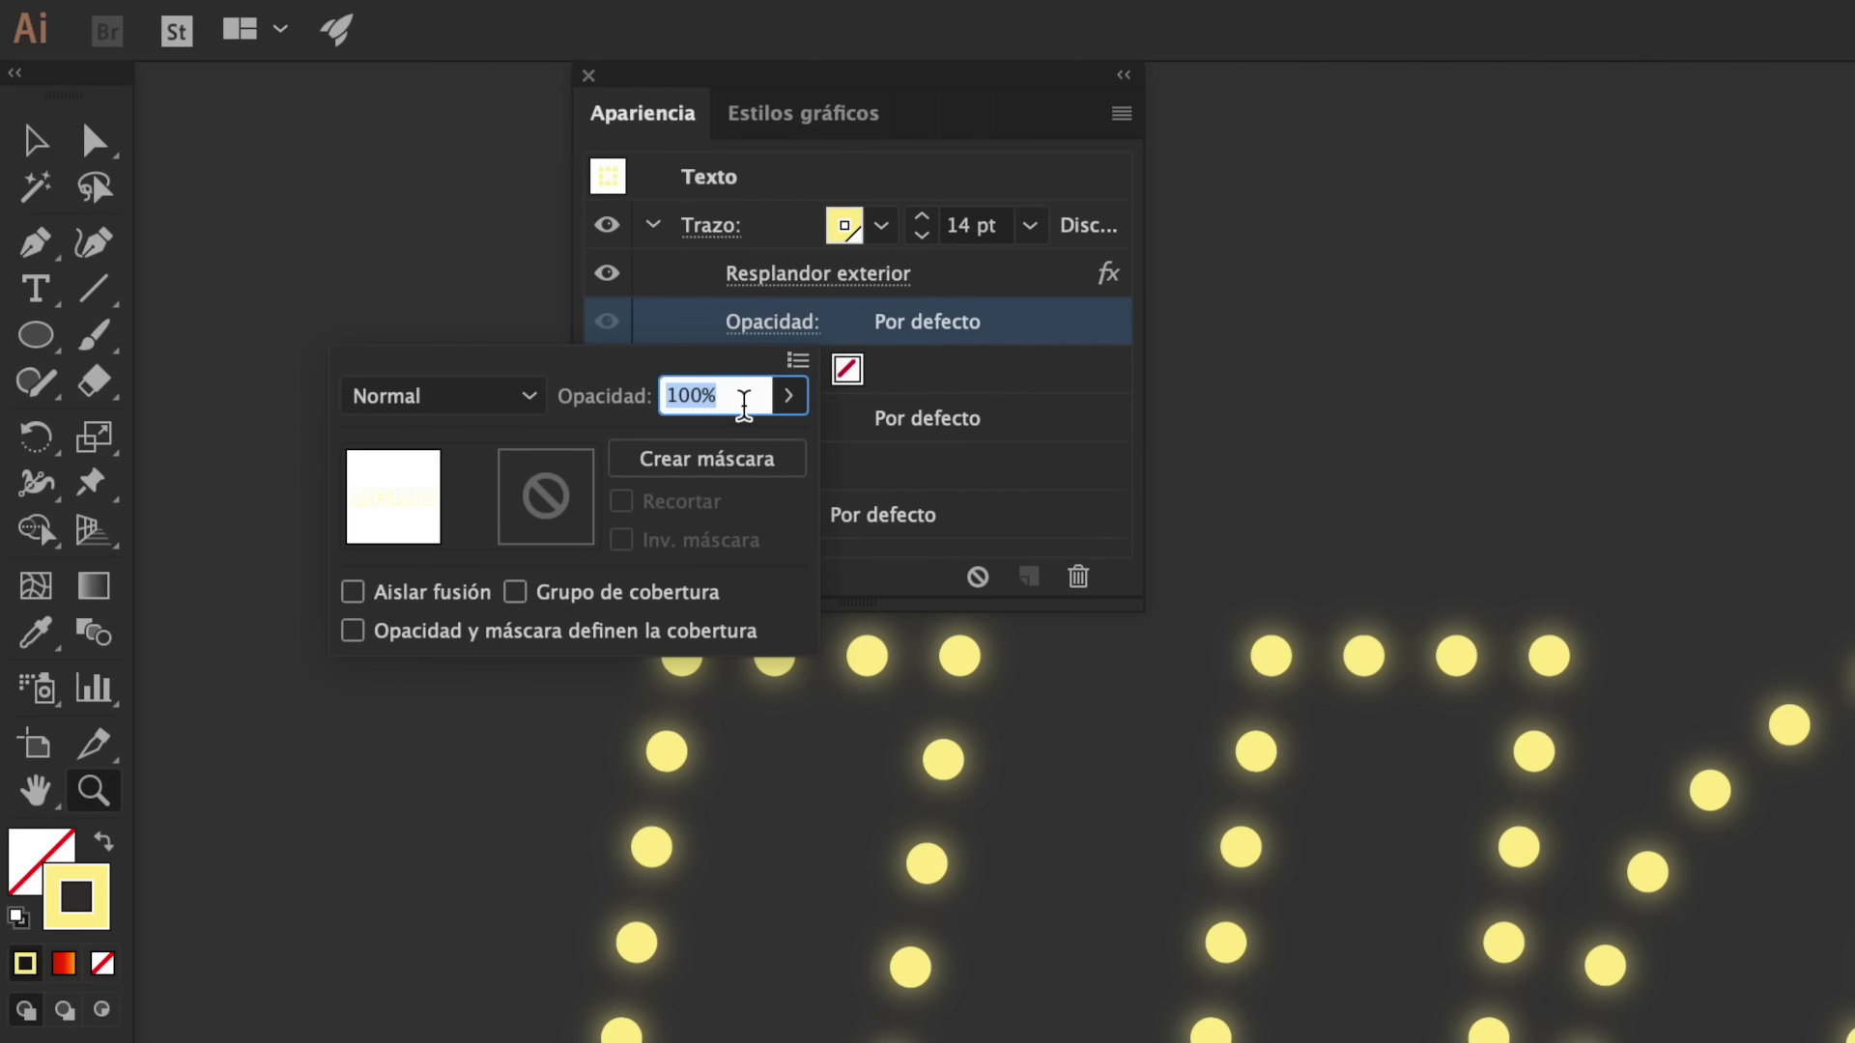
type("85")
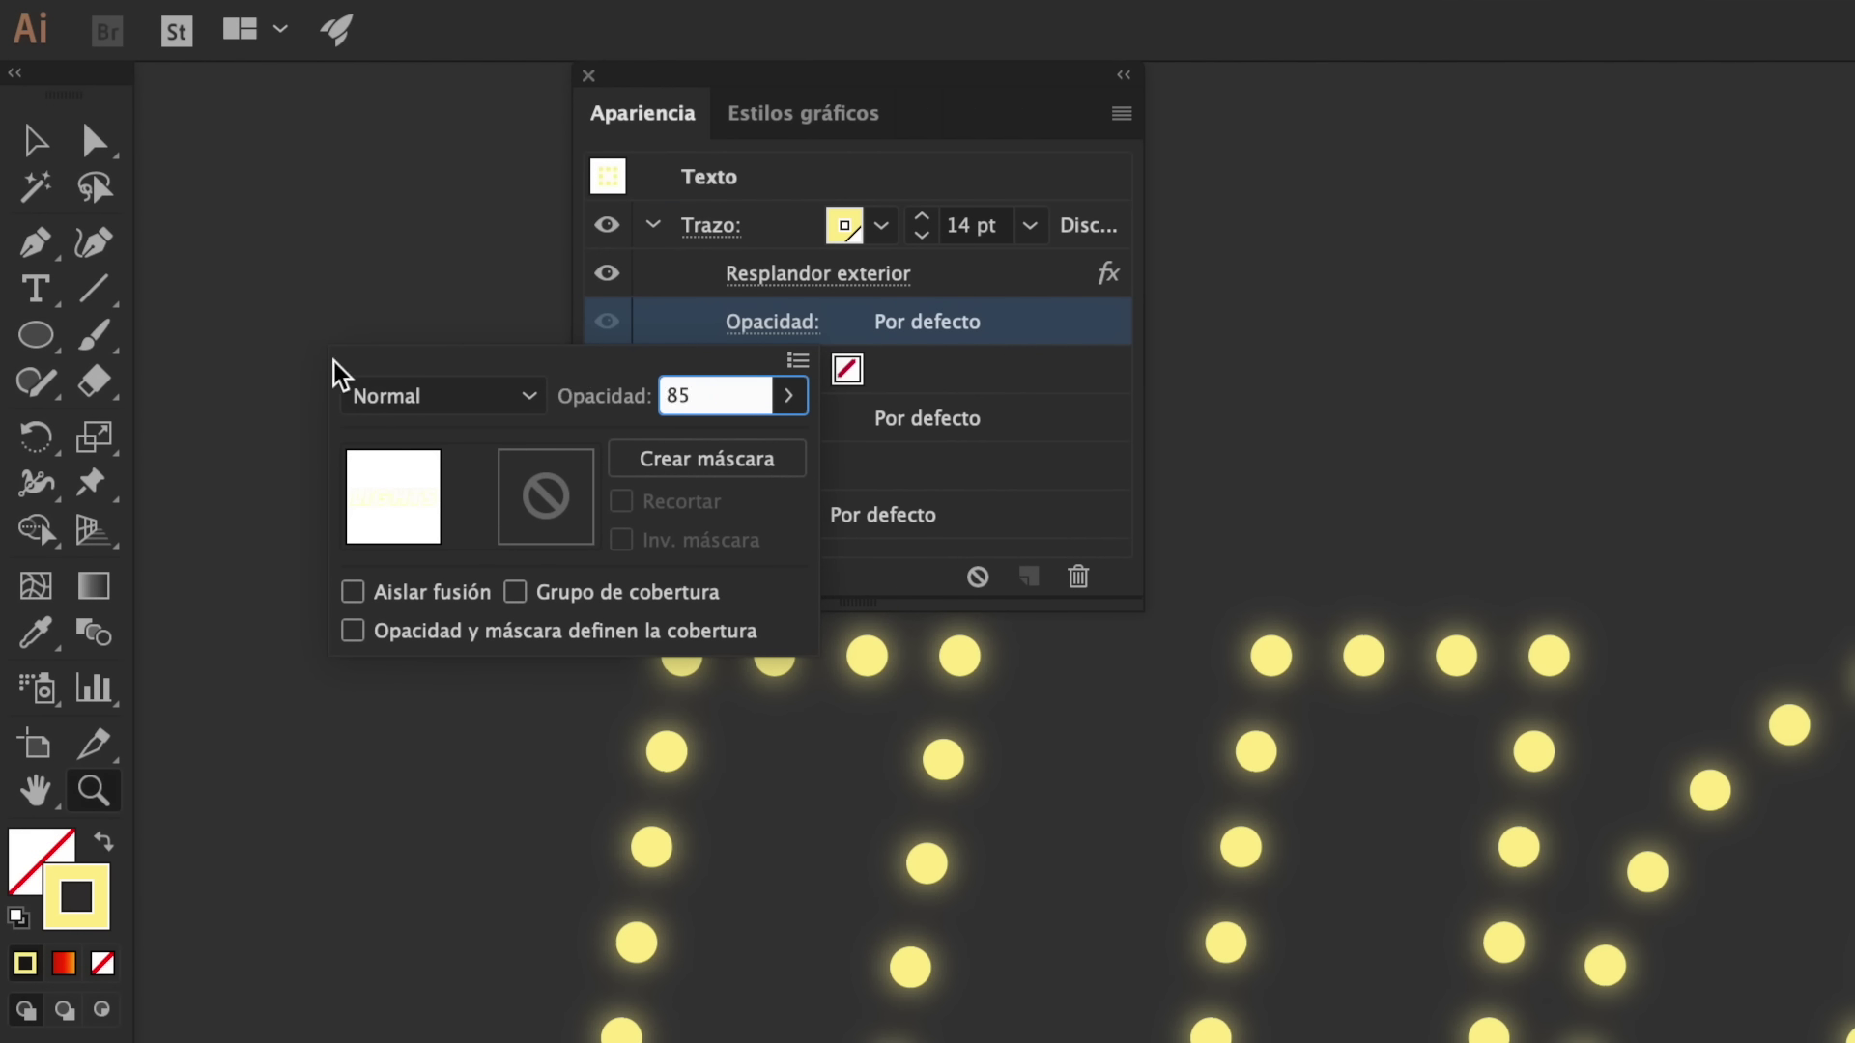
left_click(461, 397)
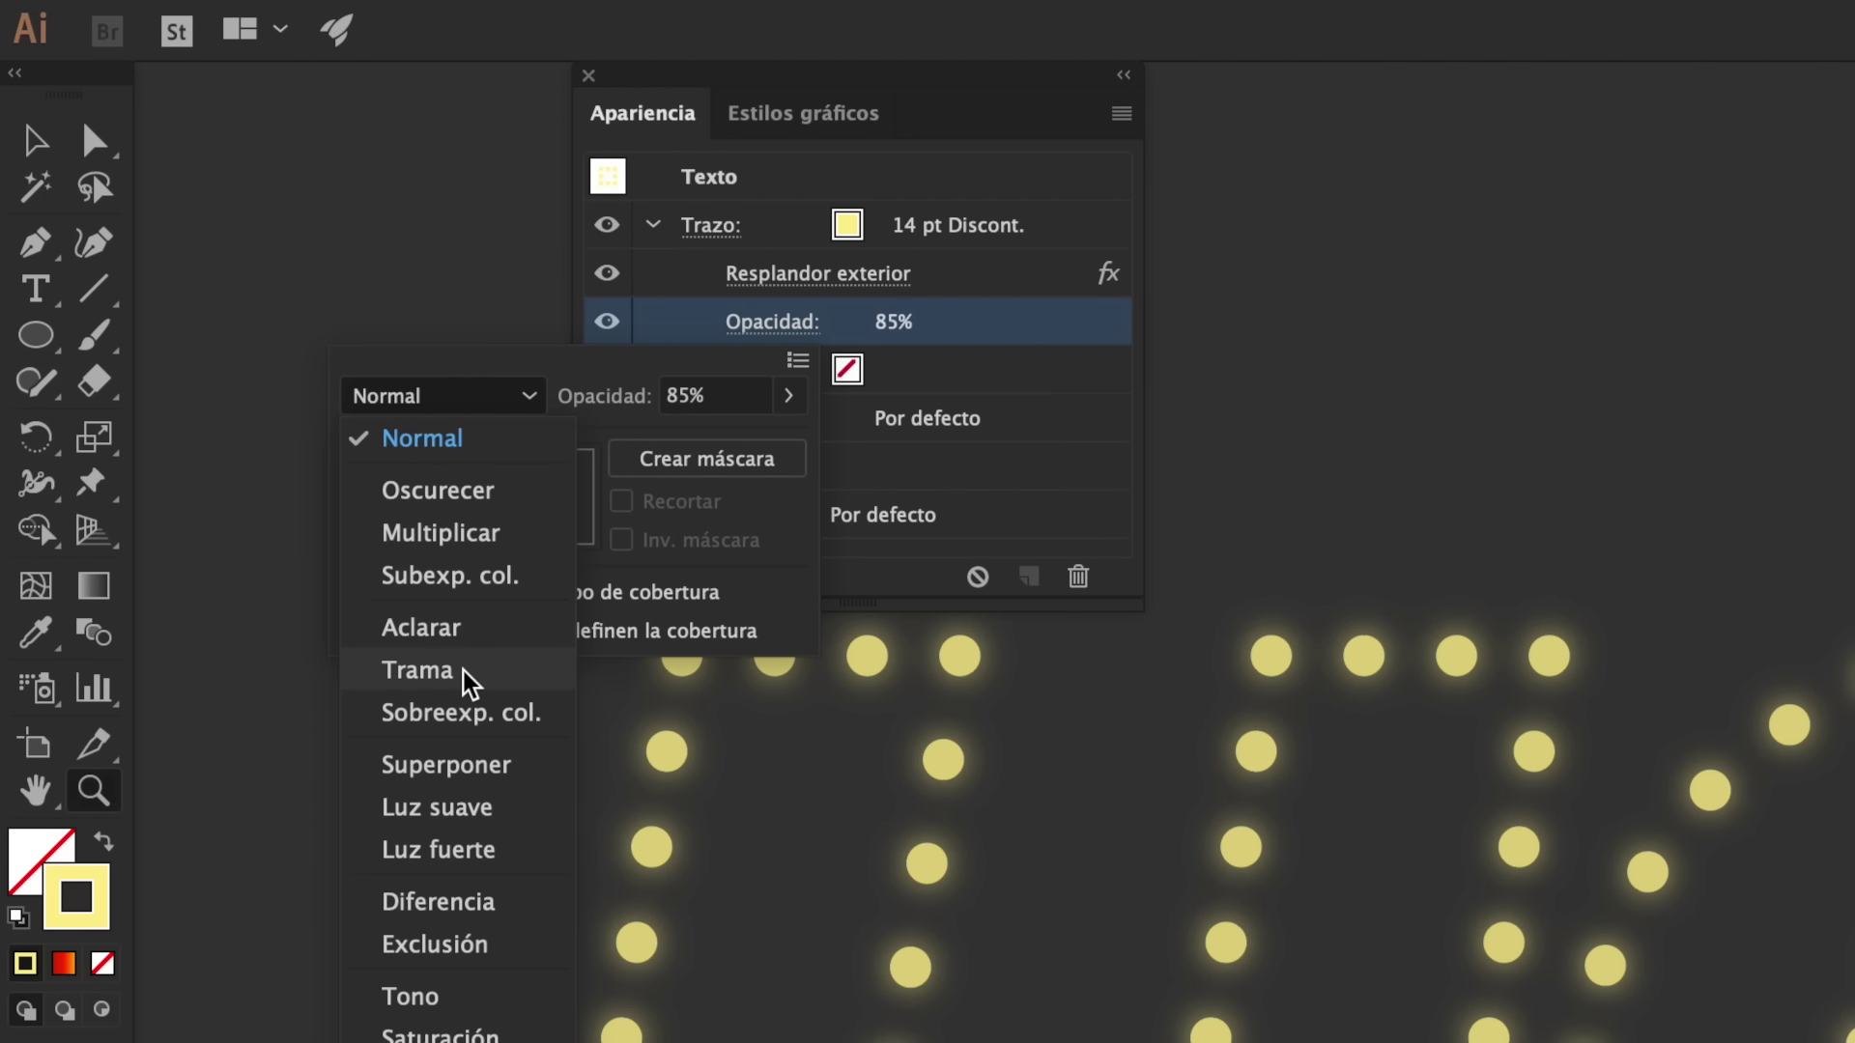
left_click(466, 671)
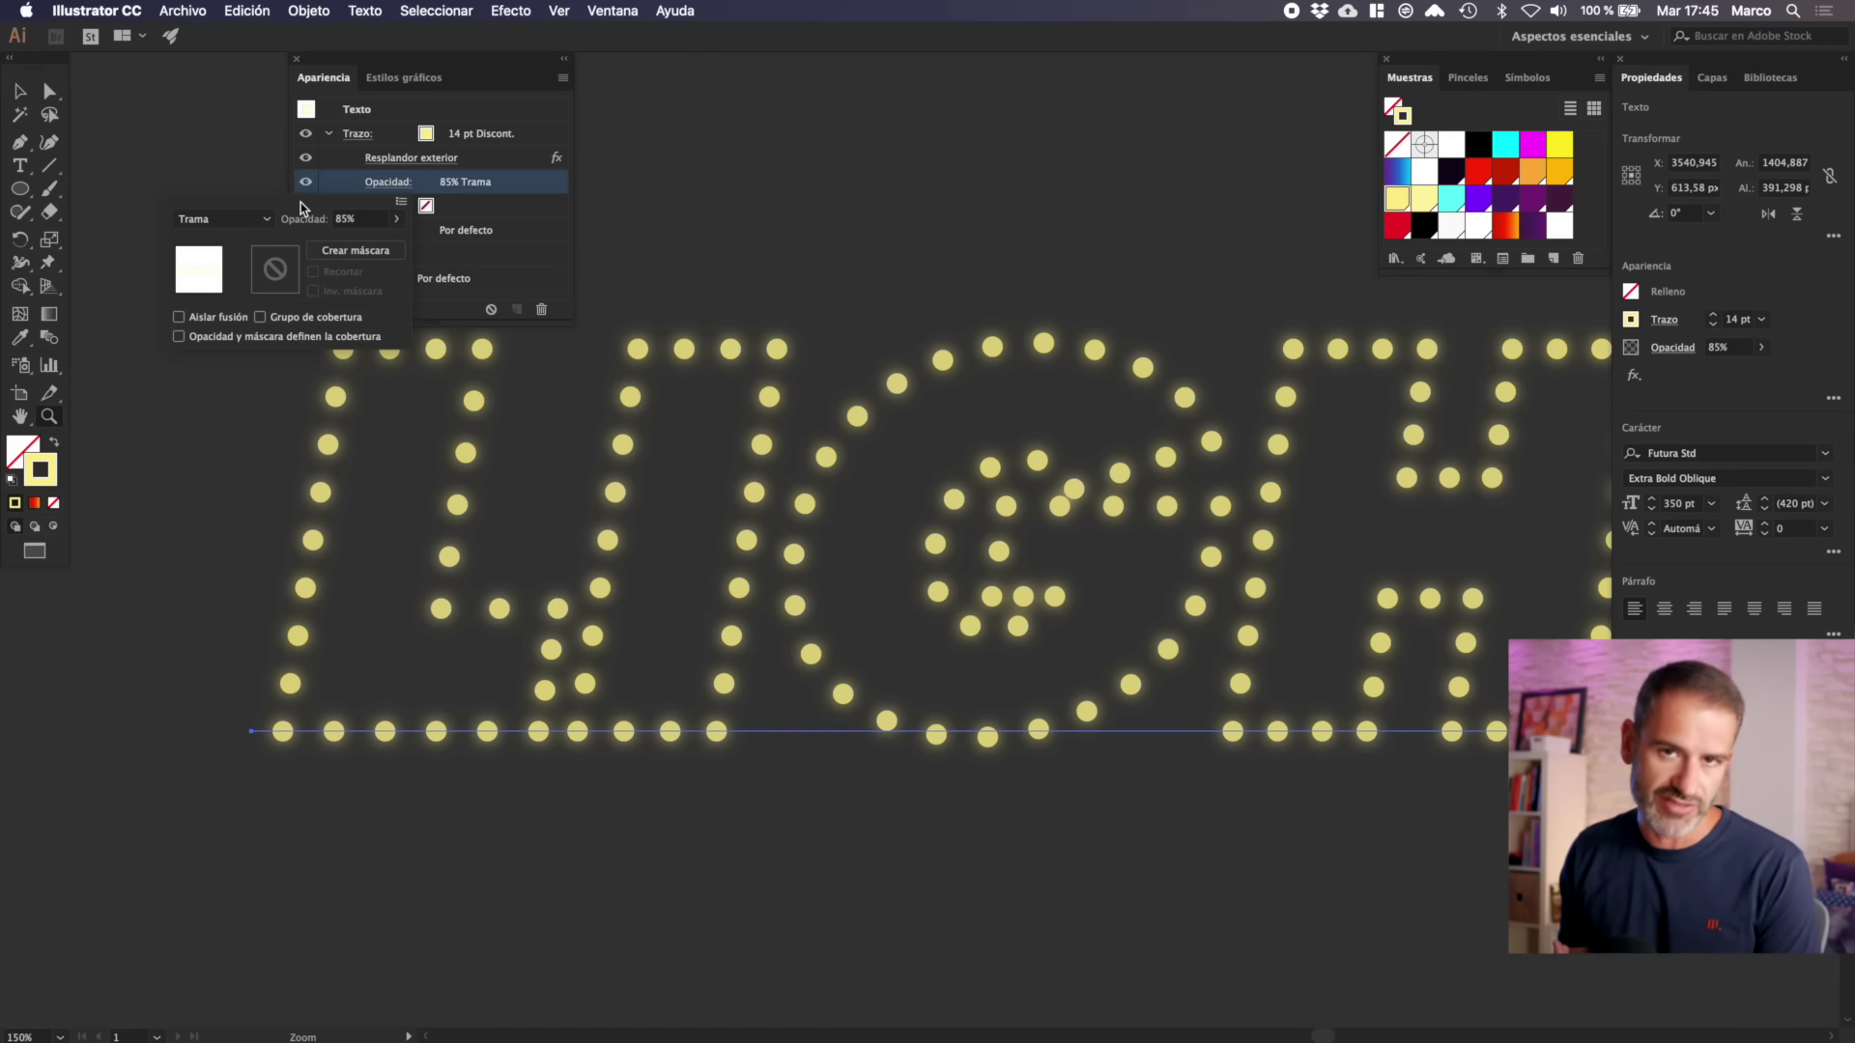
left_click(494, 67)
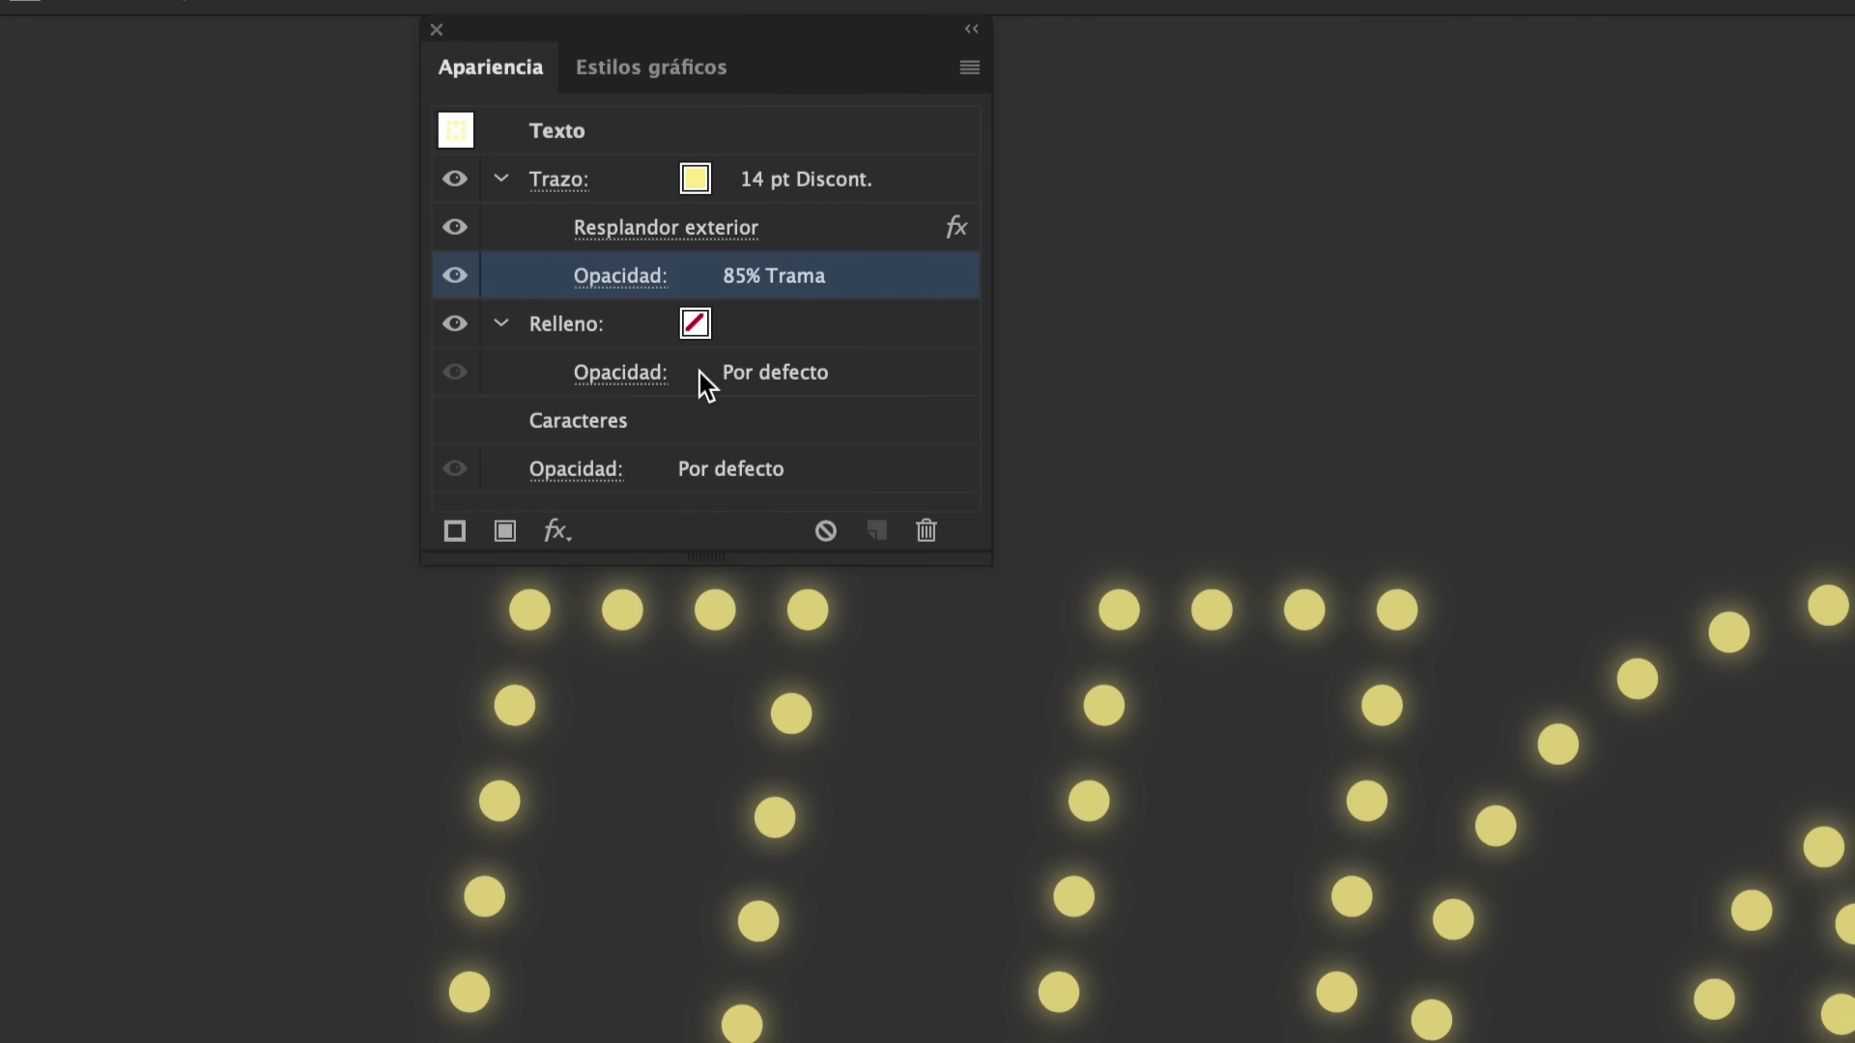
- Add a second stroke coloured orange and reduce its weight to 3 pt
left_click(804, 328)
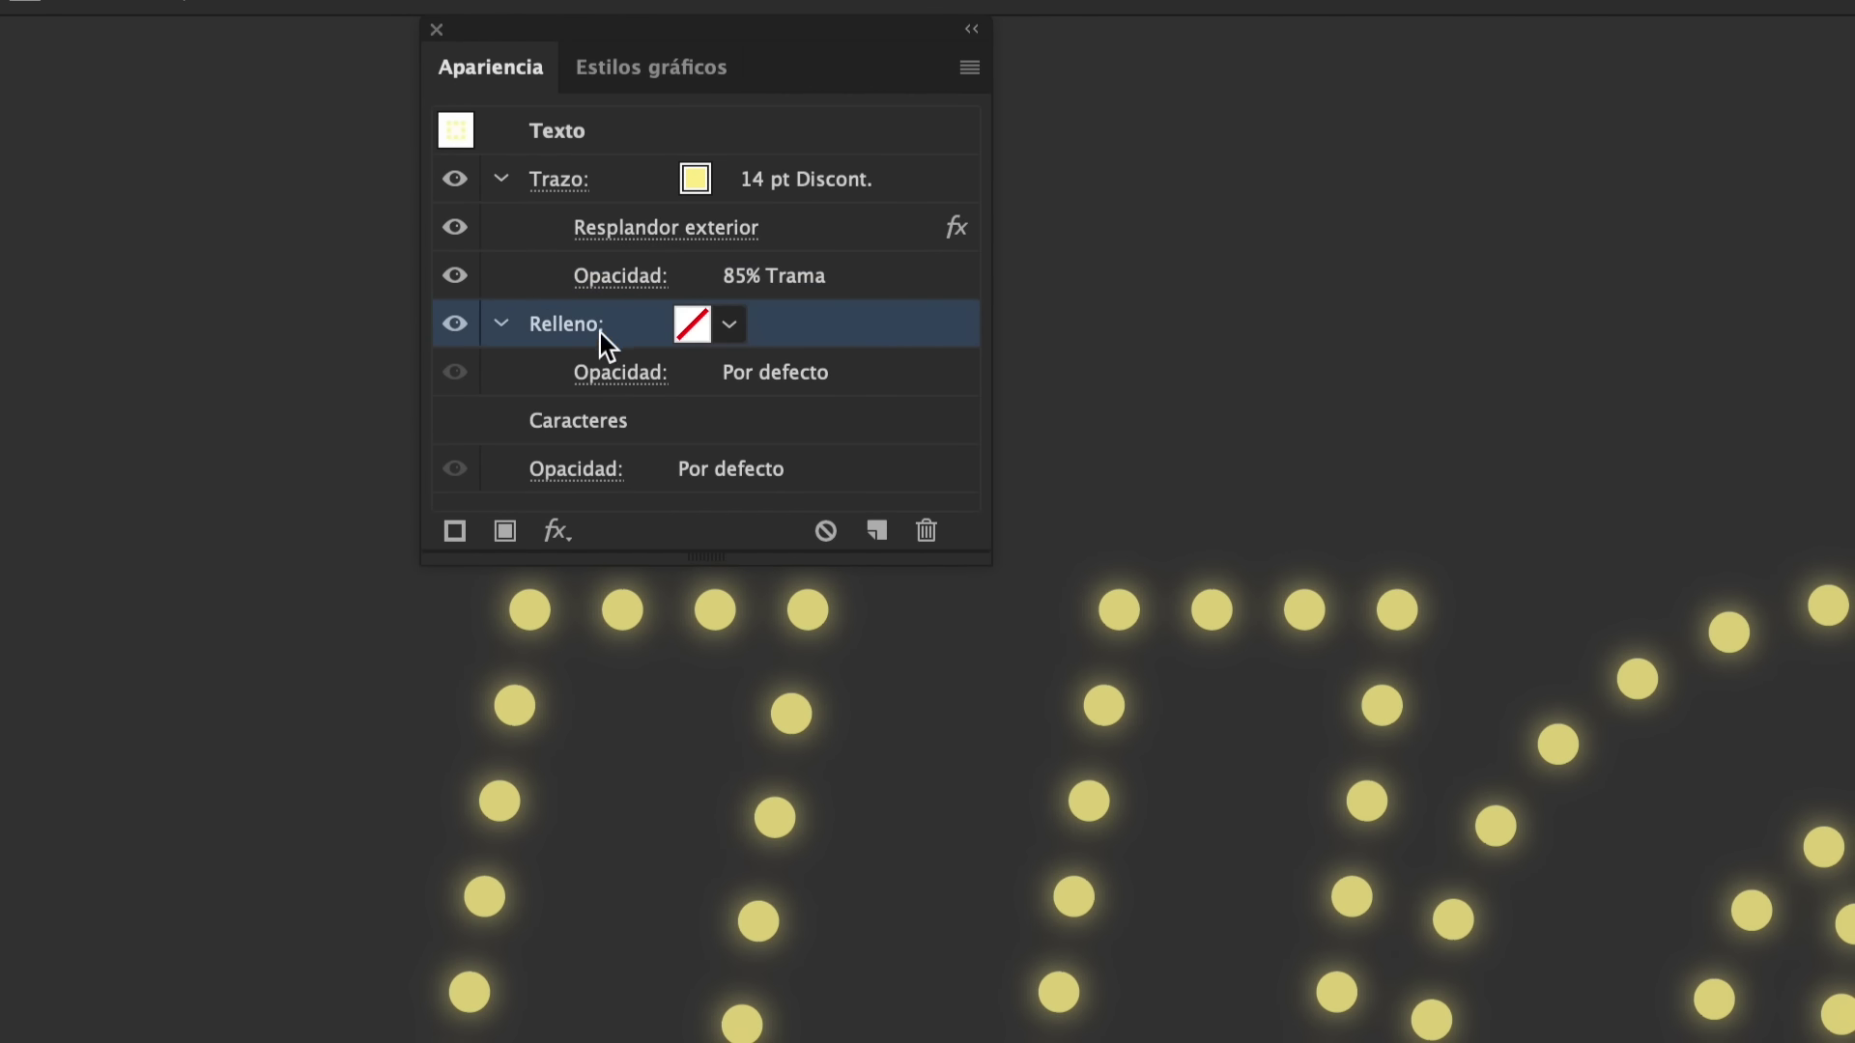
left_click(456, 531)
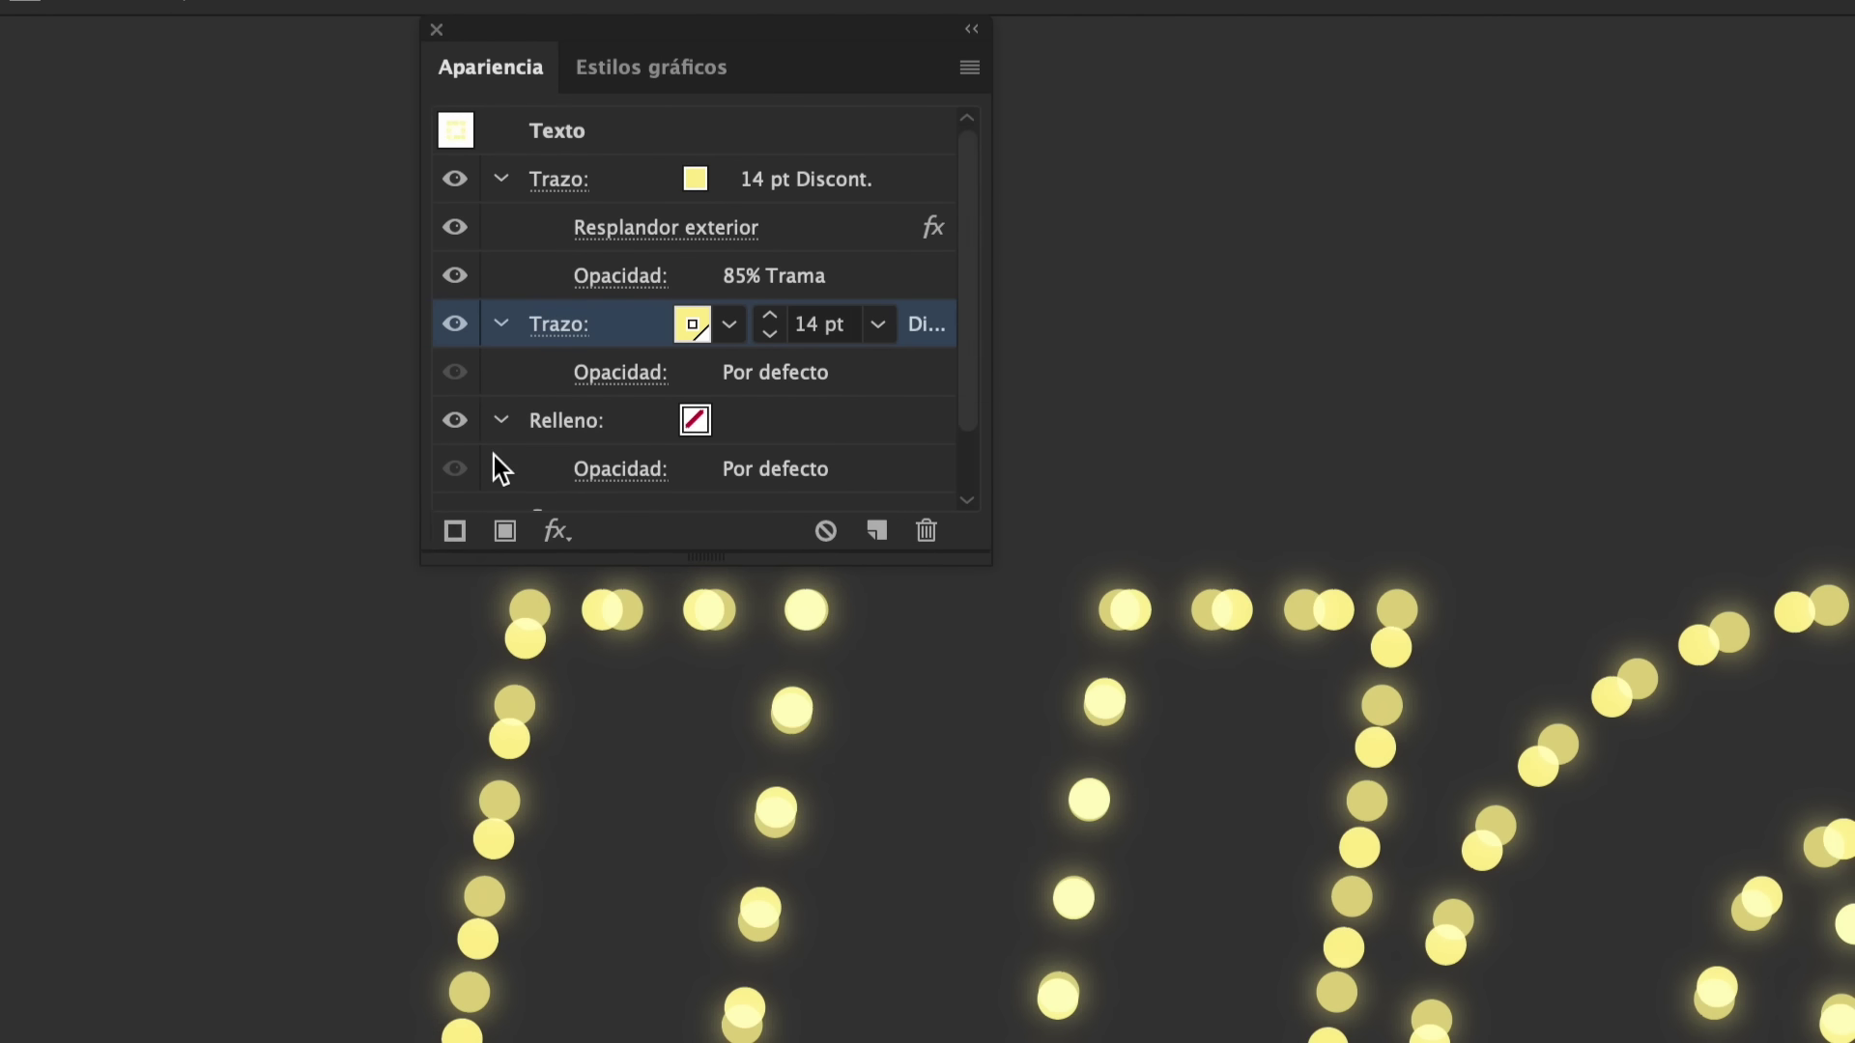
left_click(692, 334)
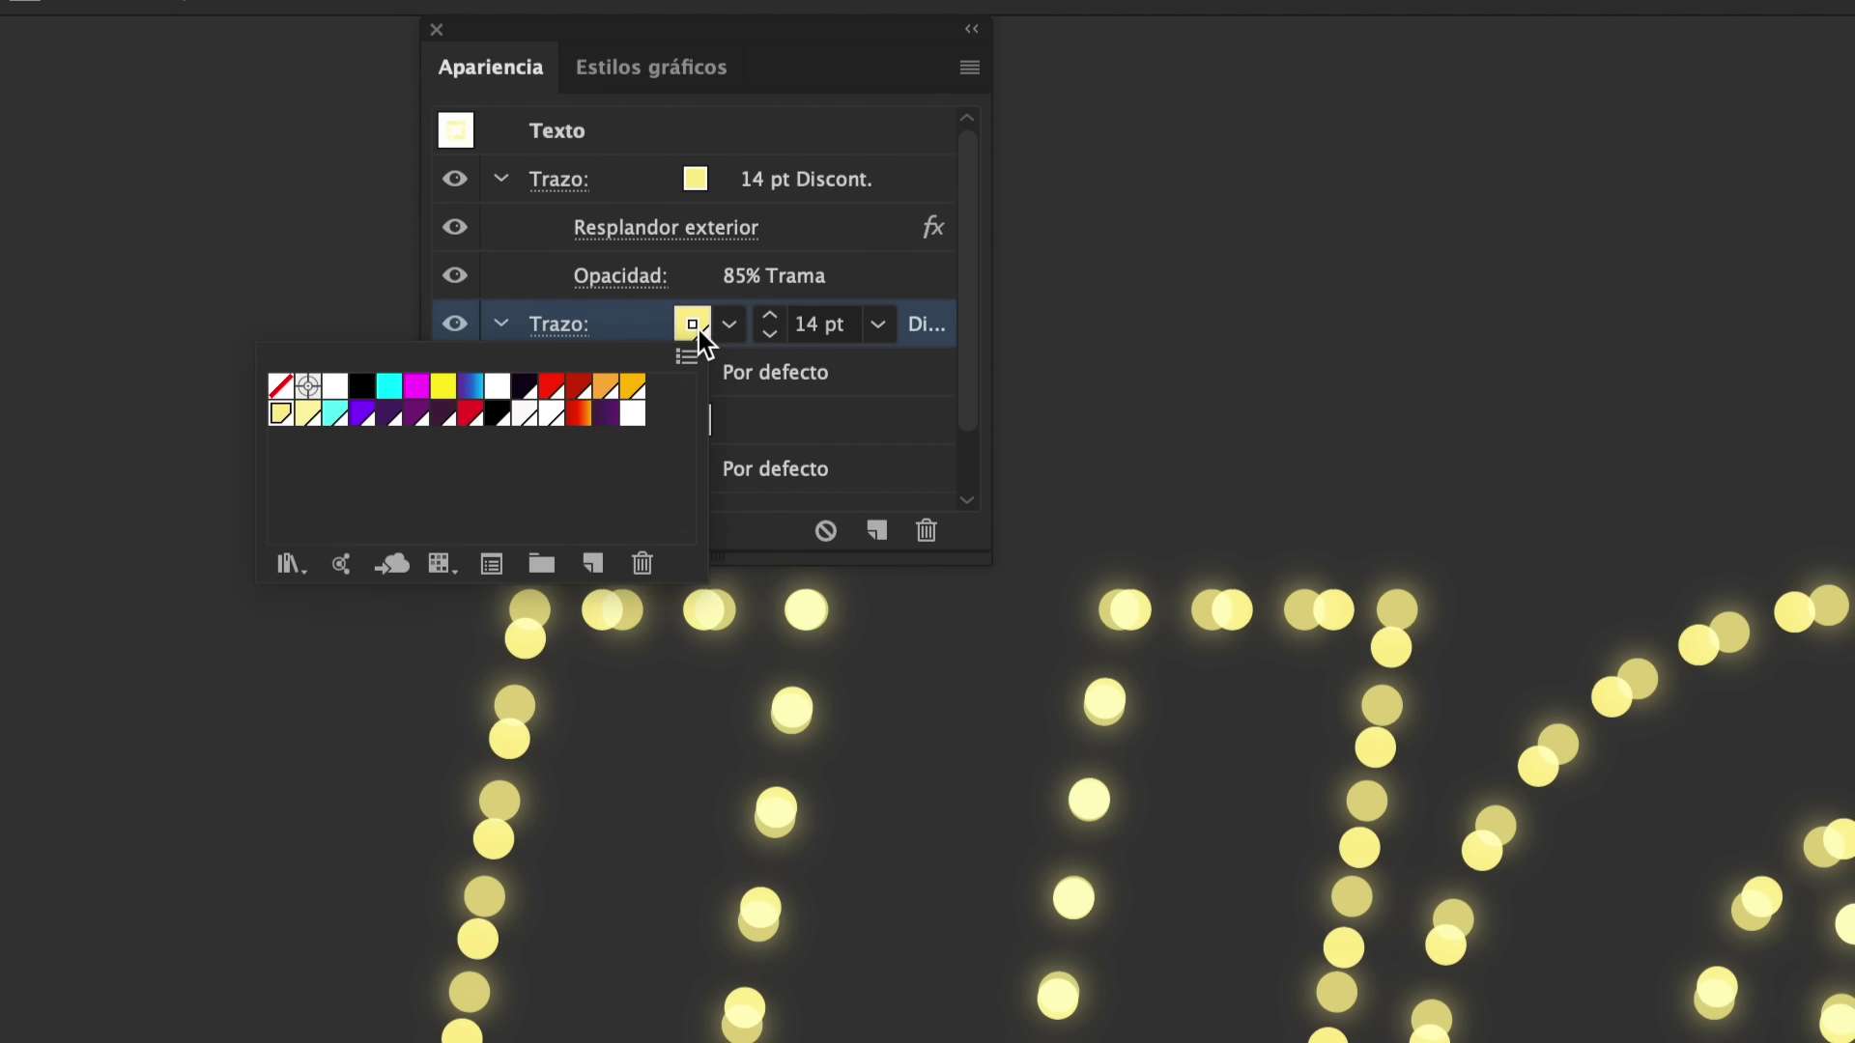
left_click(633, 387)
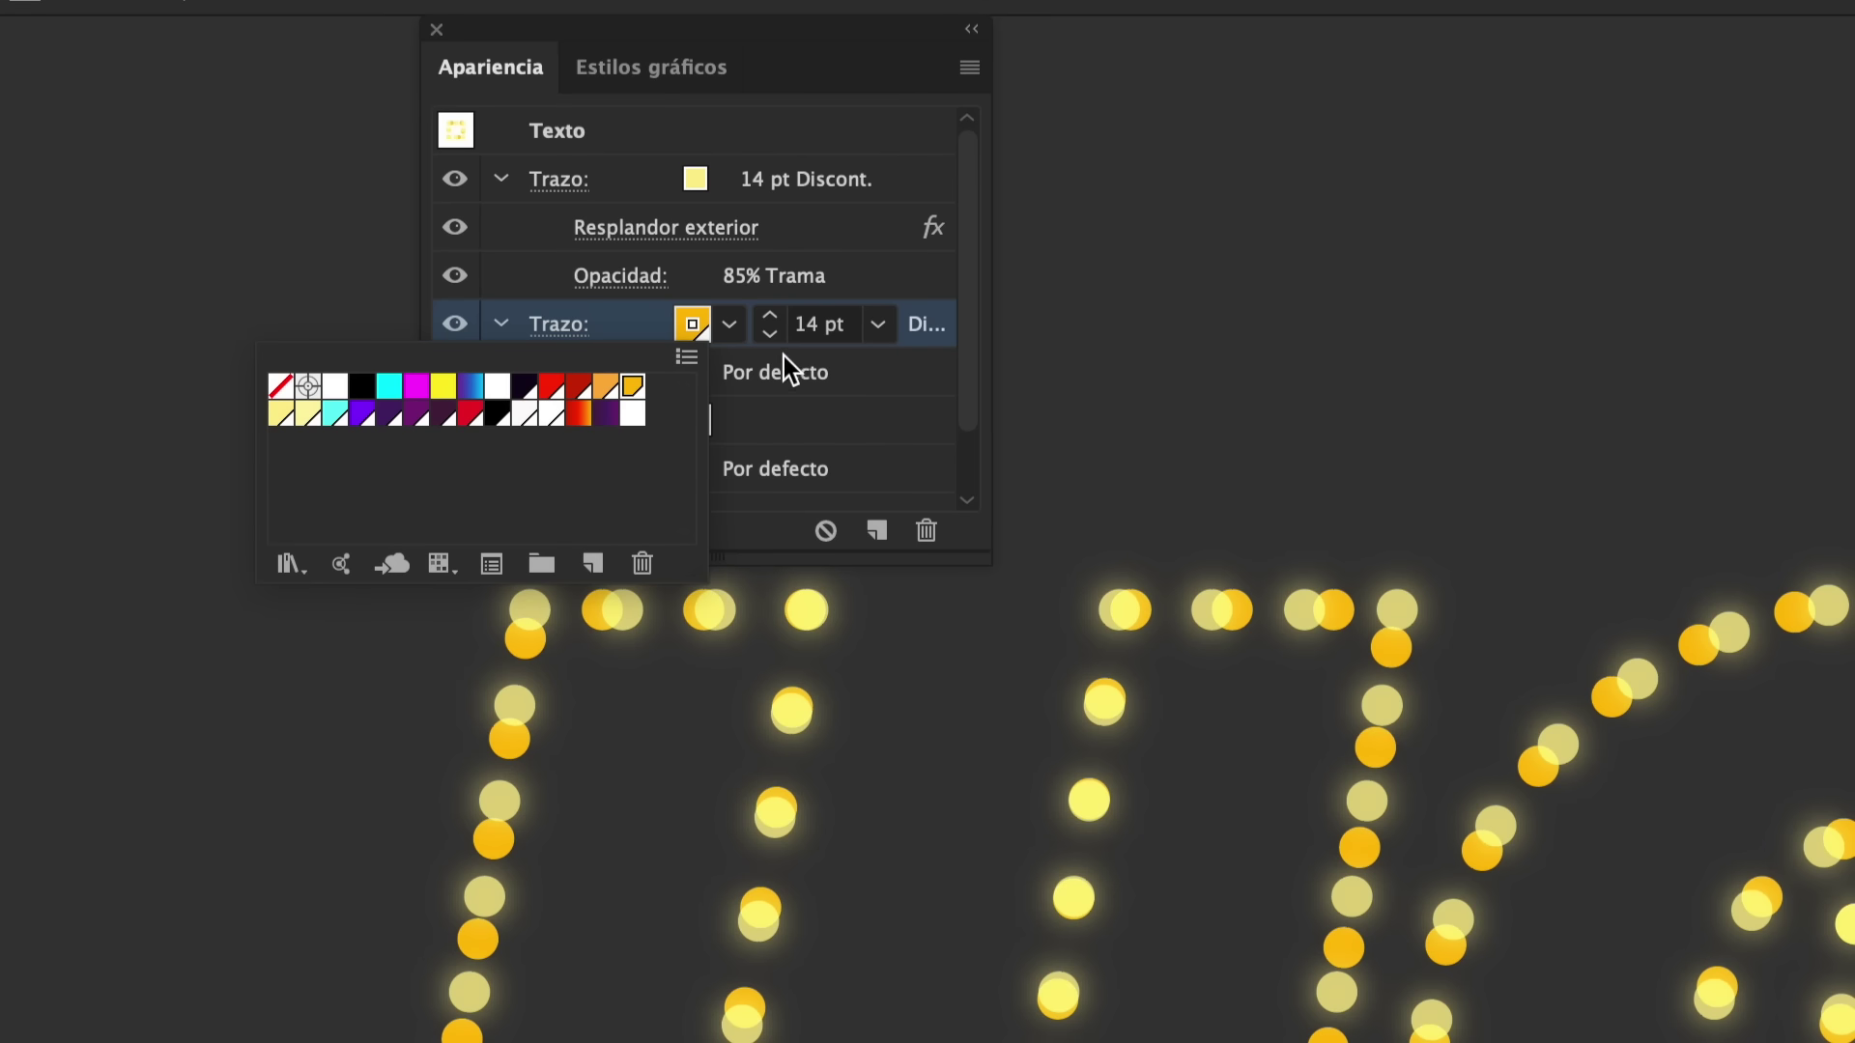
left_click(770, 334)
left_click(770, 334)
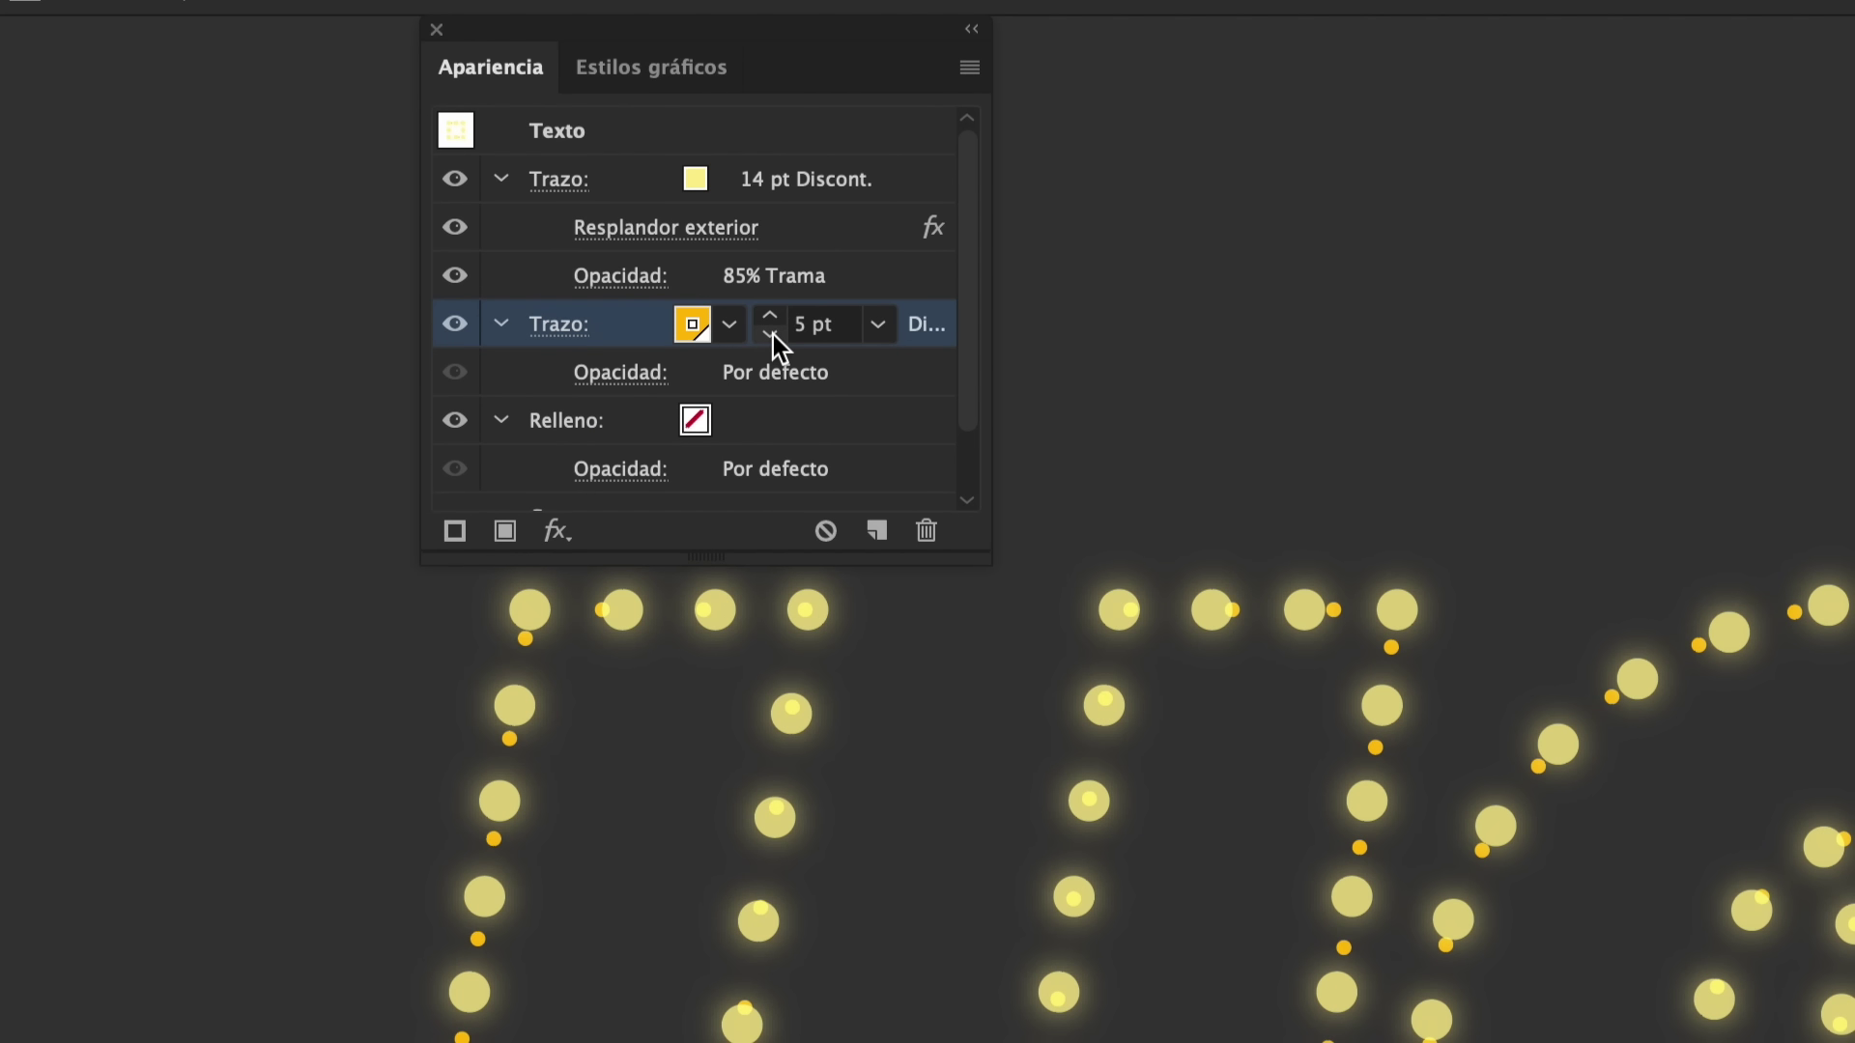
- Give the orange stroke butt caps, miter joins and a solid, non-dashed line
left_click(548, 329)
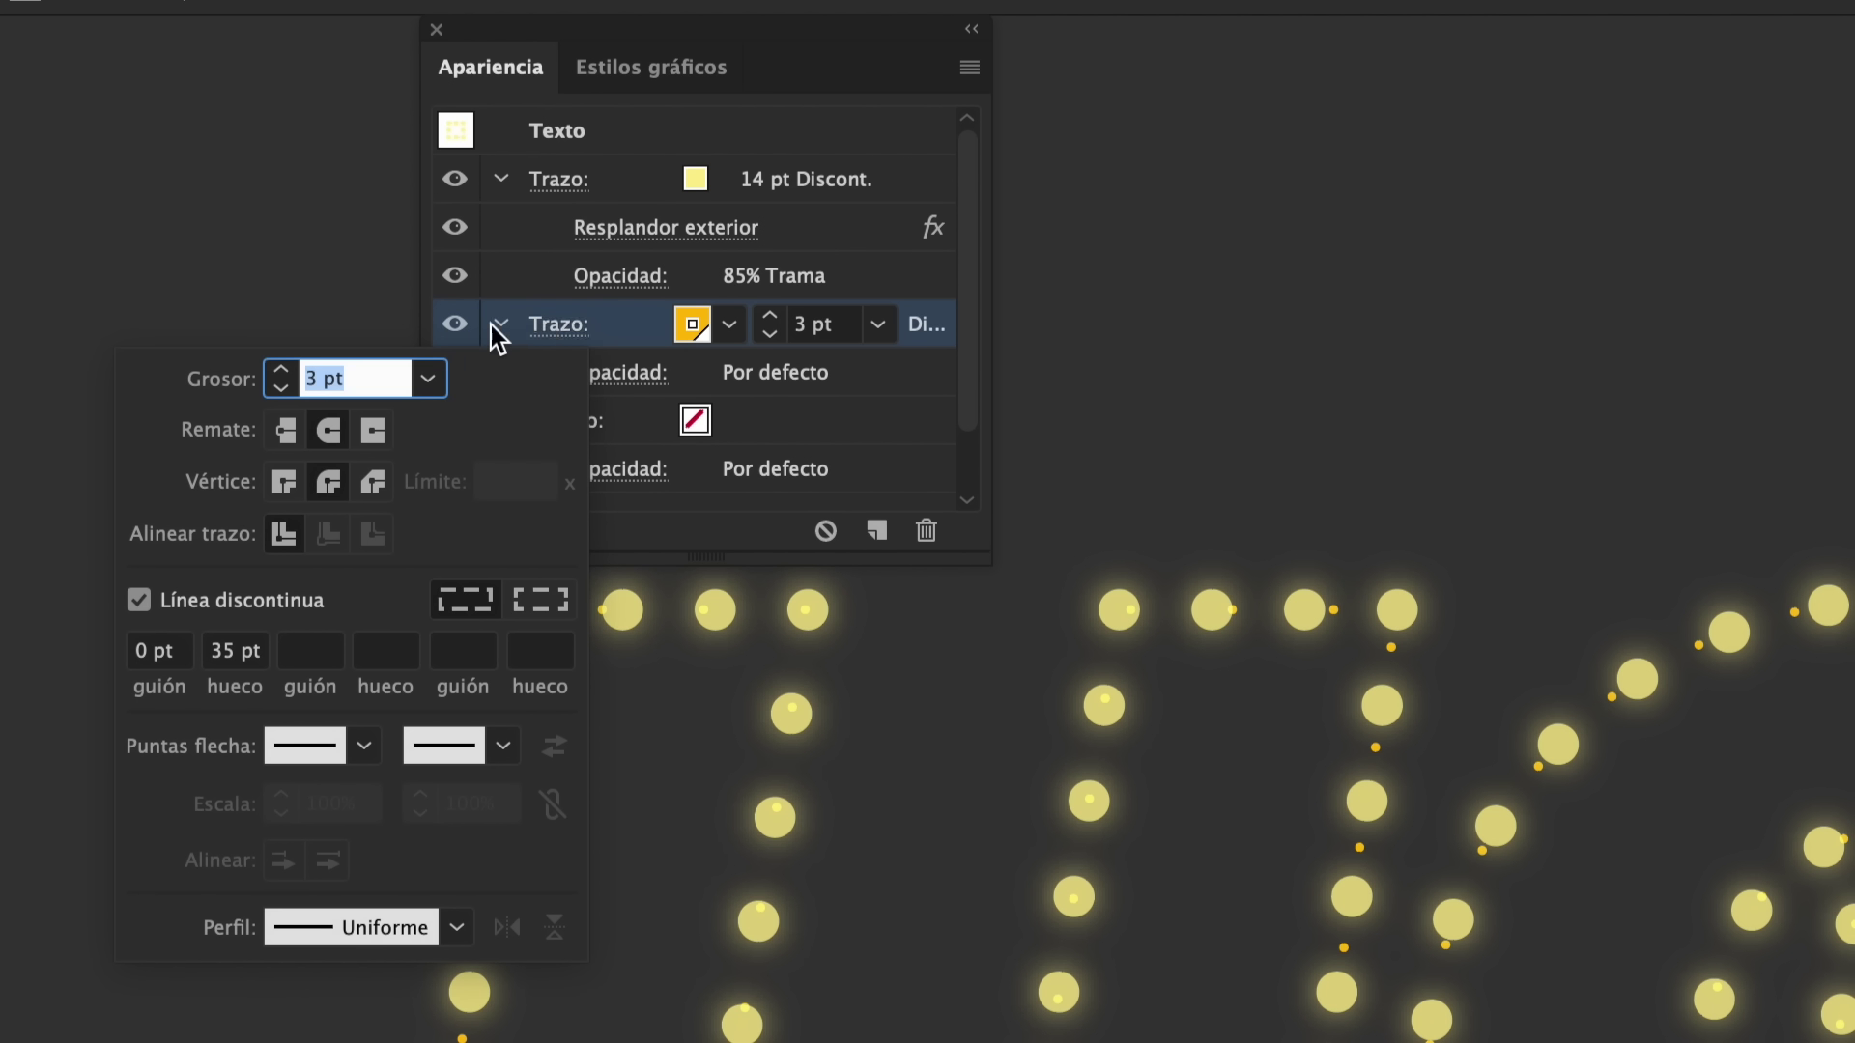
left_click(290, 431)
left_click(284, 481)
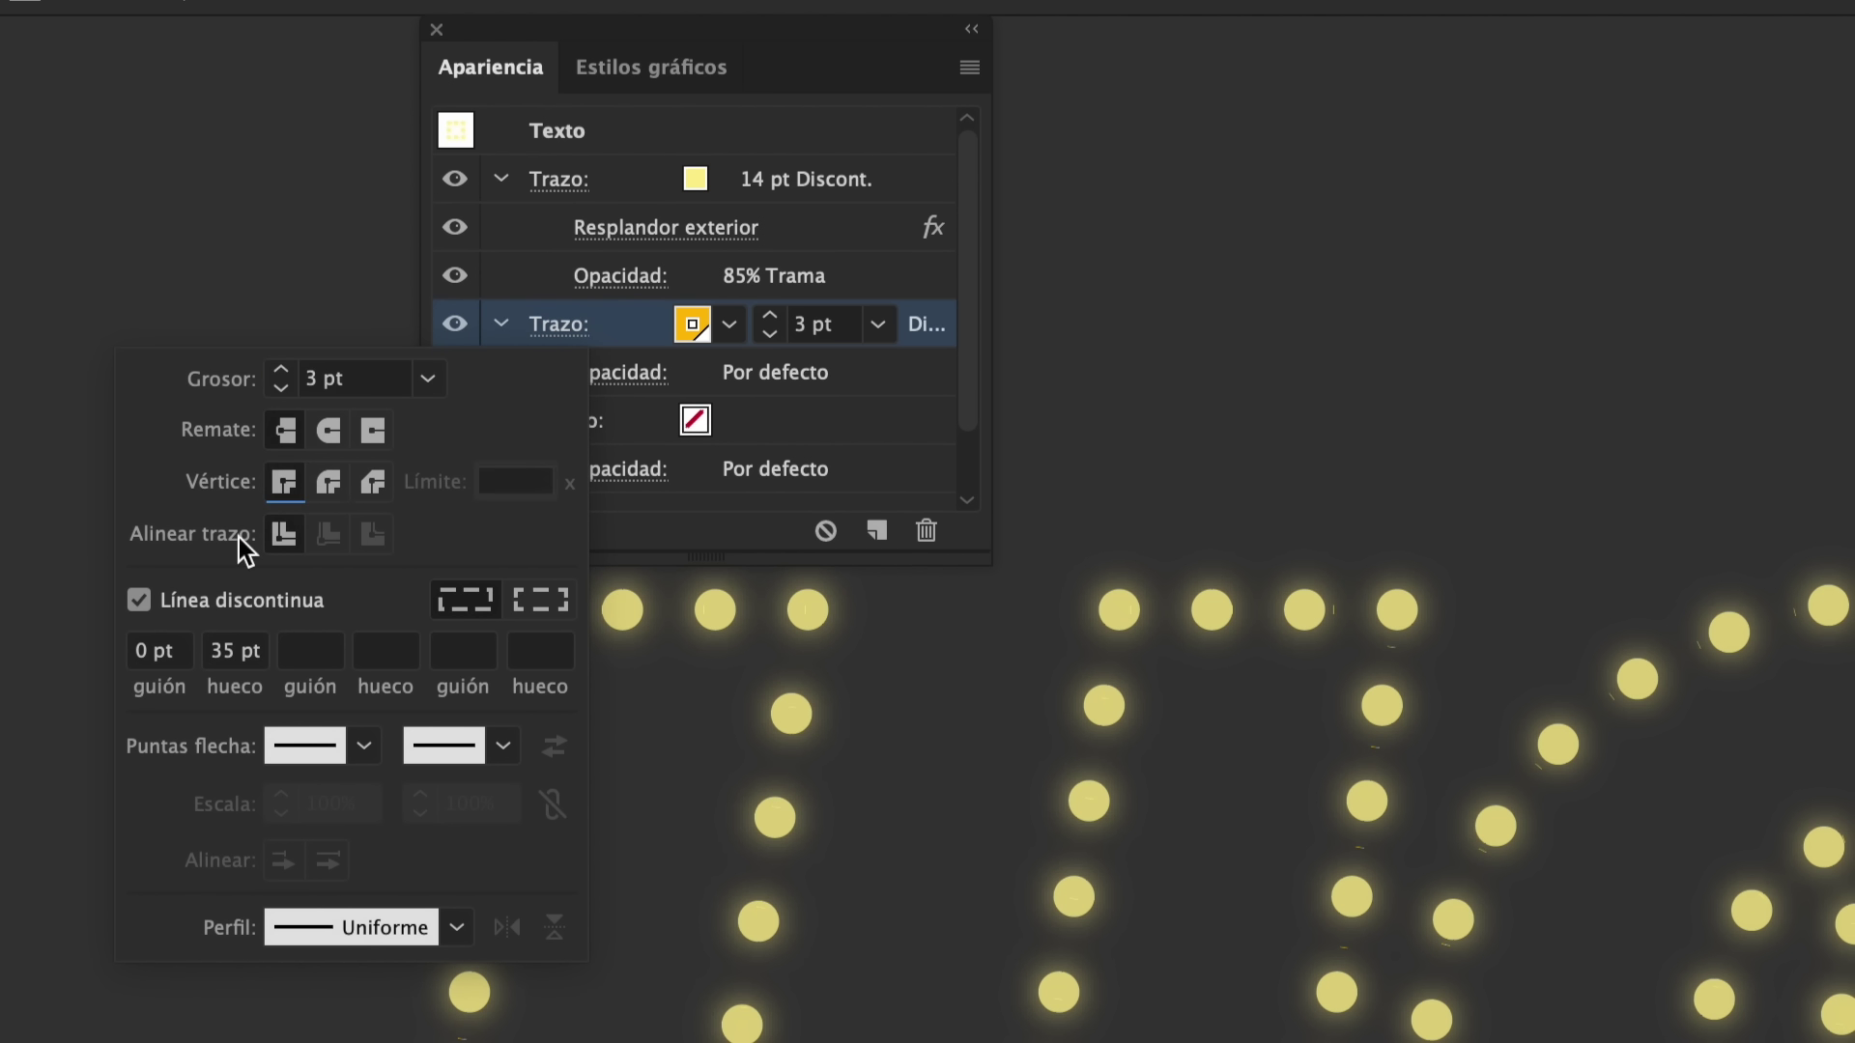
left_click(139, 600)
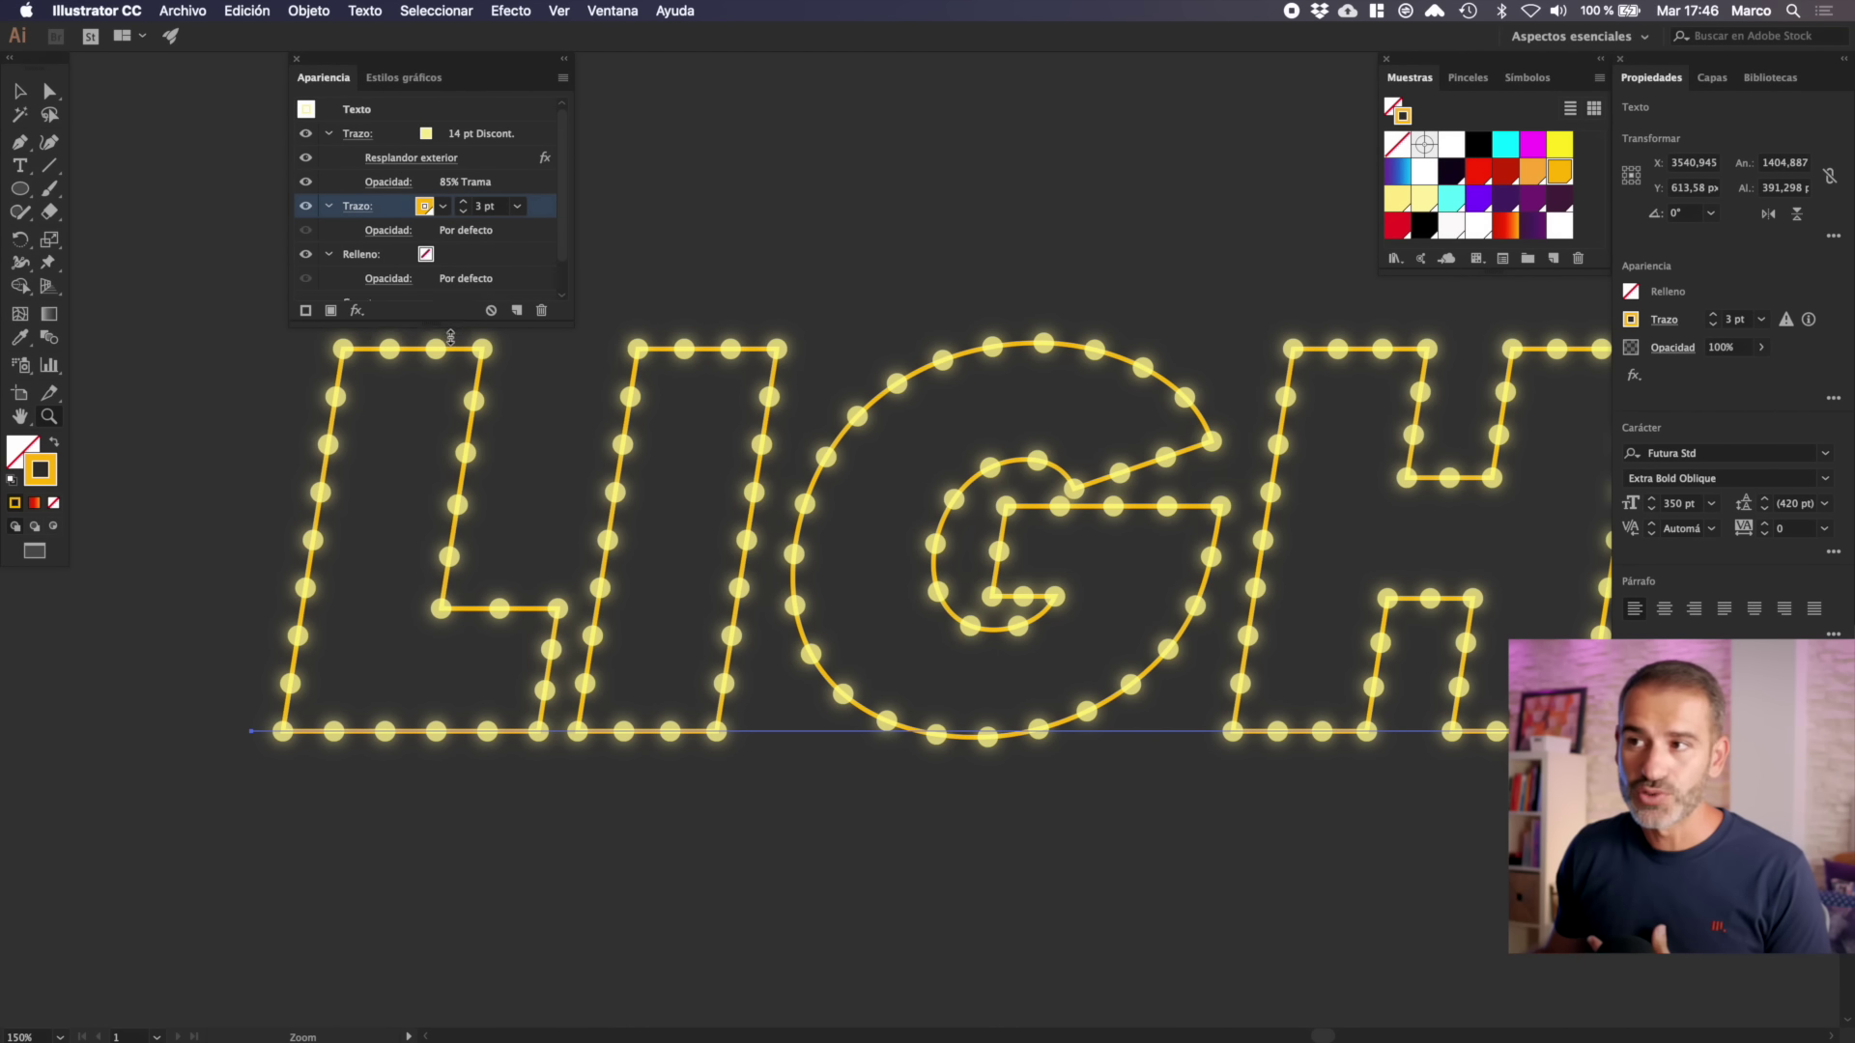
left_click_drag(453, 322, 453, 386)
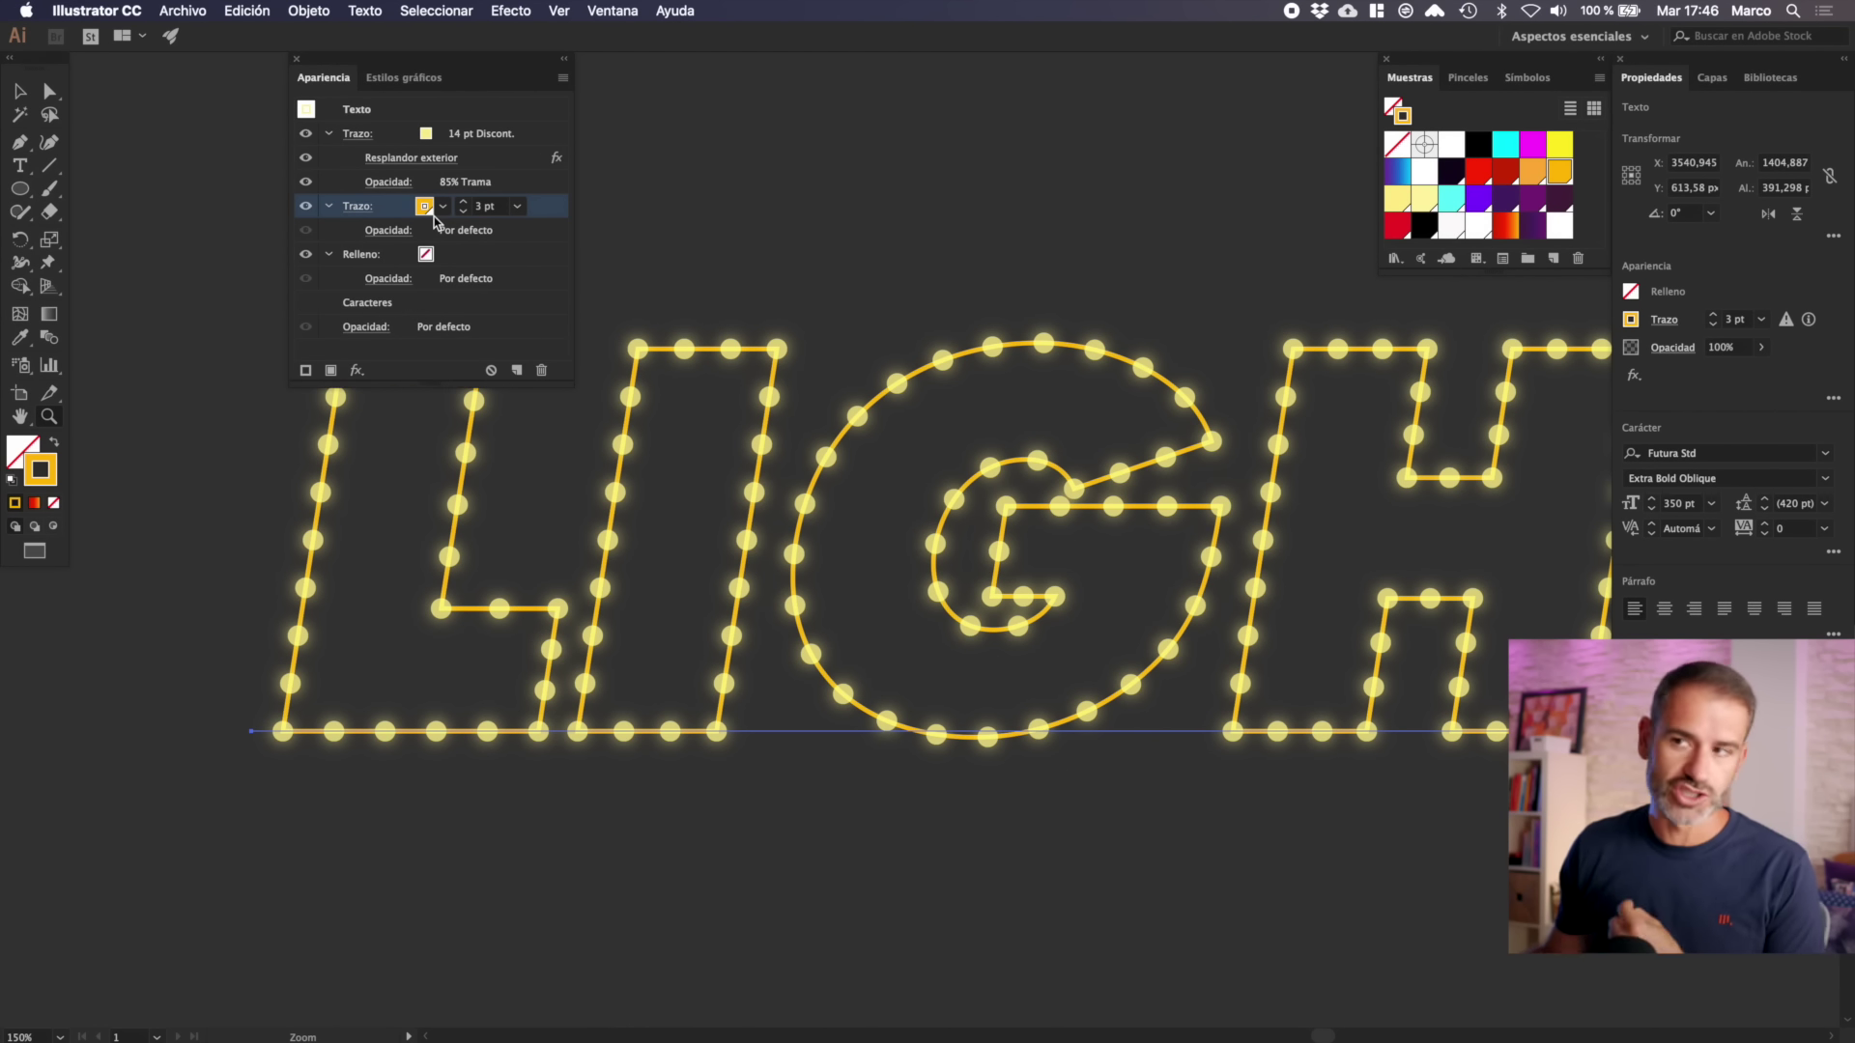
- Fill the LIGHTS letters with the red-orange gradient swatch, then zoom out to see the word
left_click(497, 255)
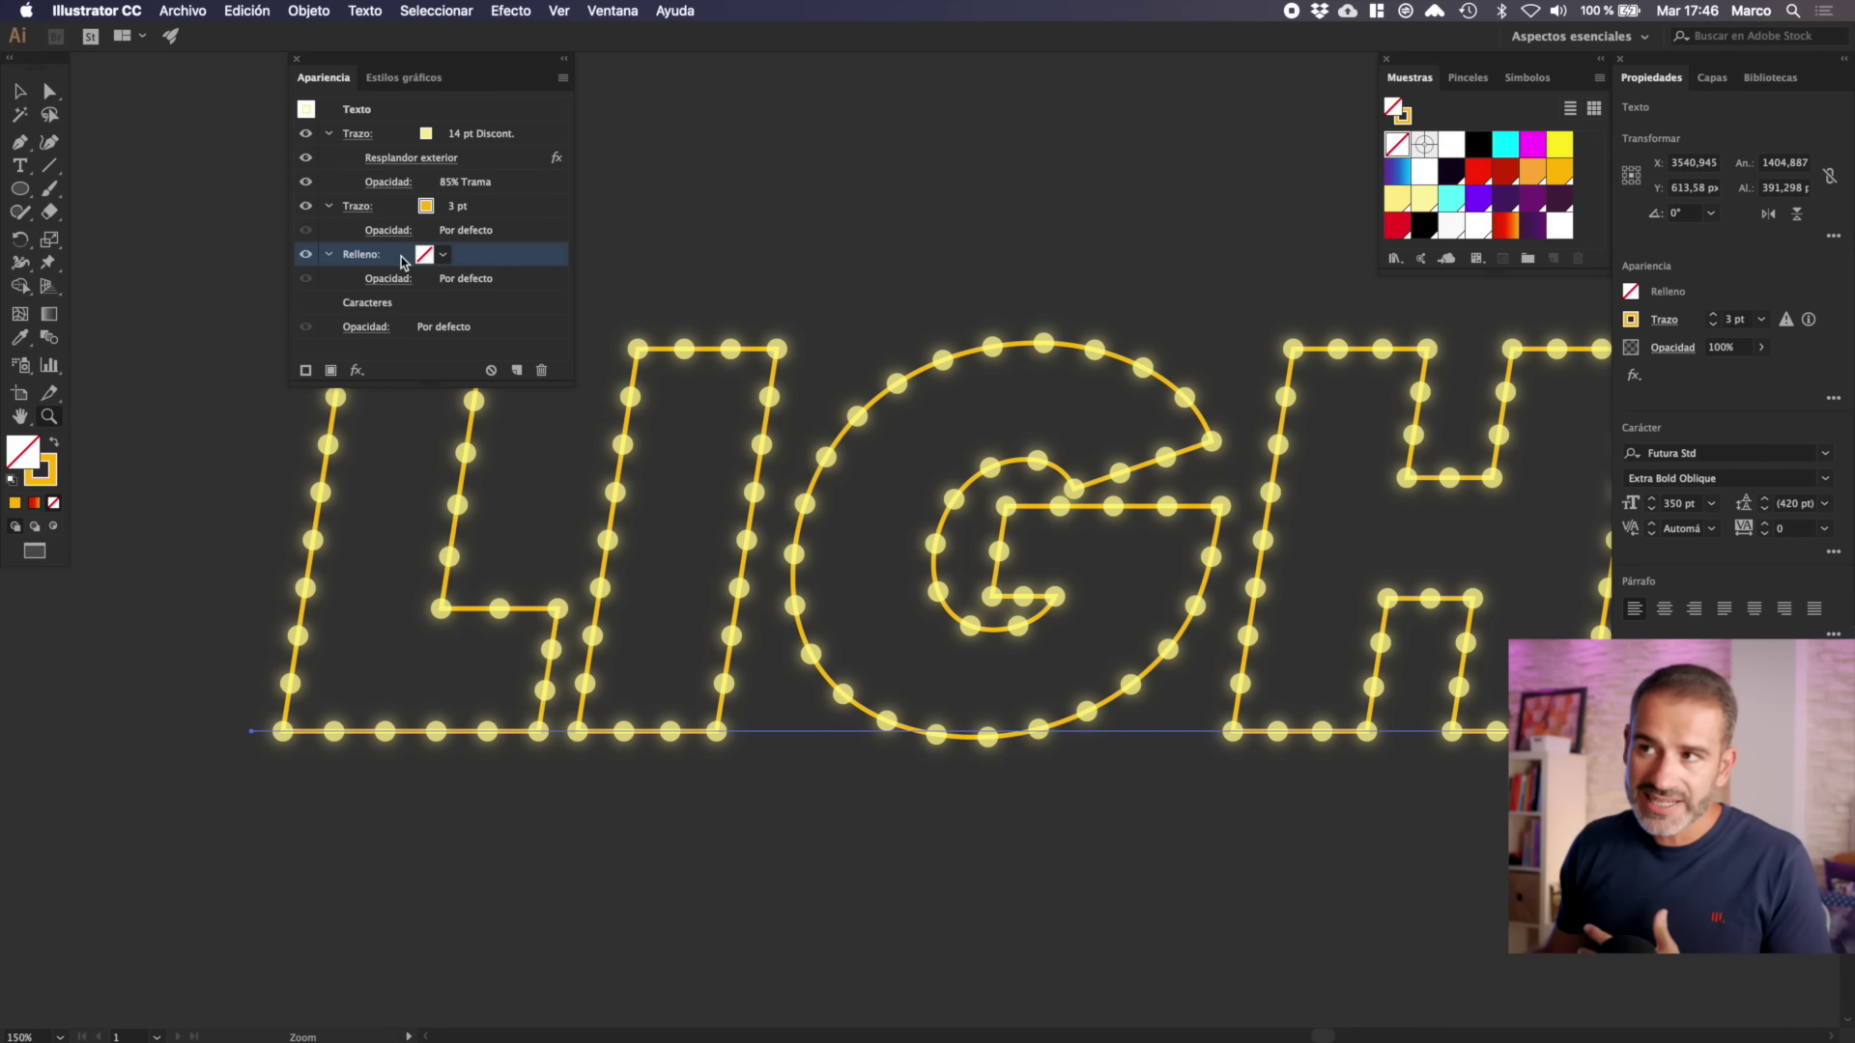
left_click(430, 259)
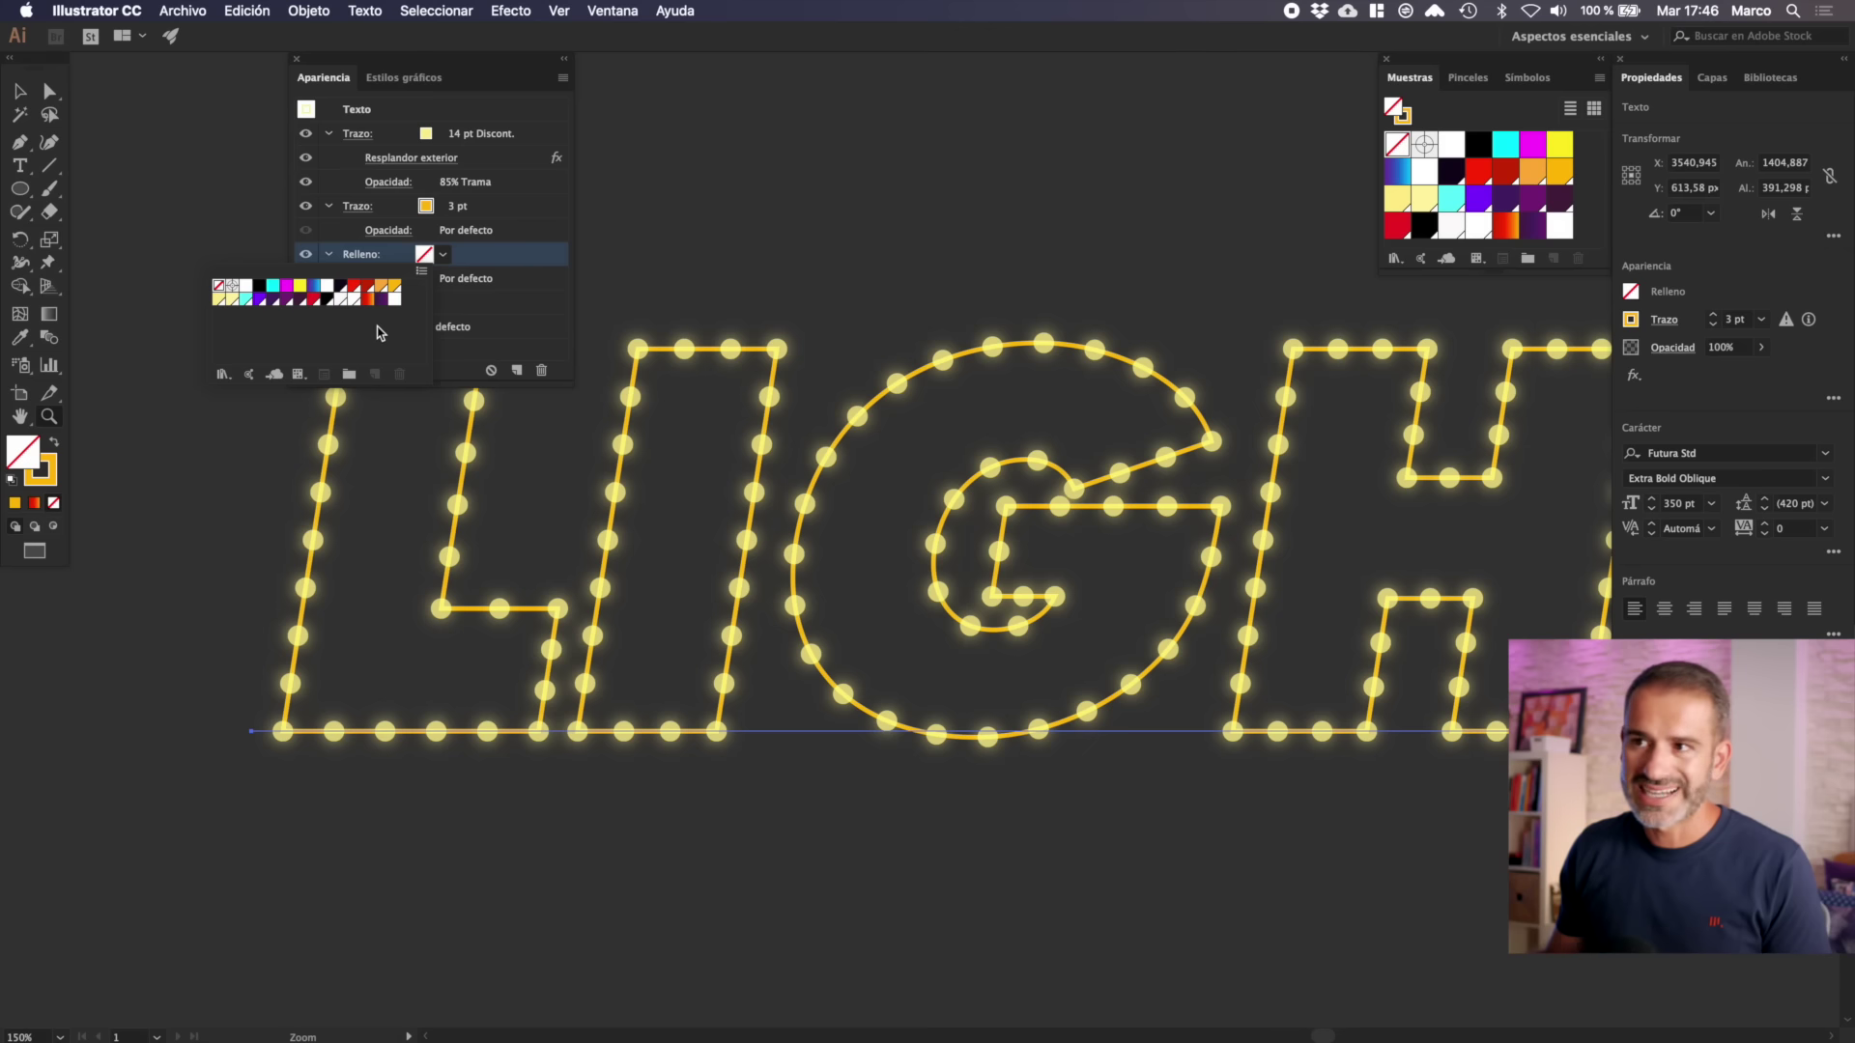
left_click(422, 273)
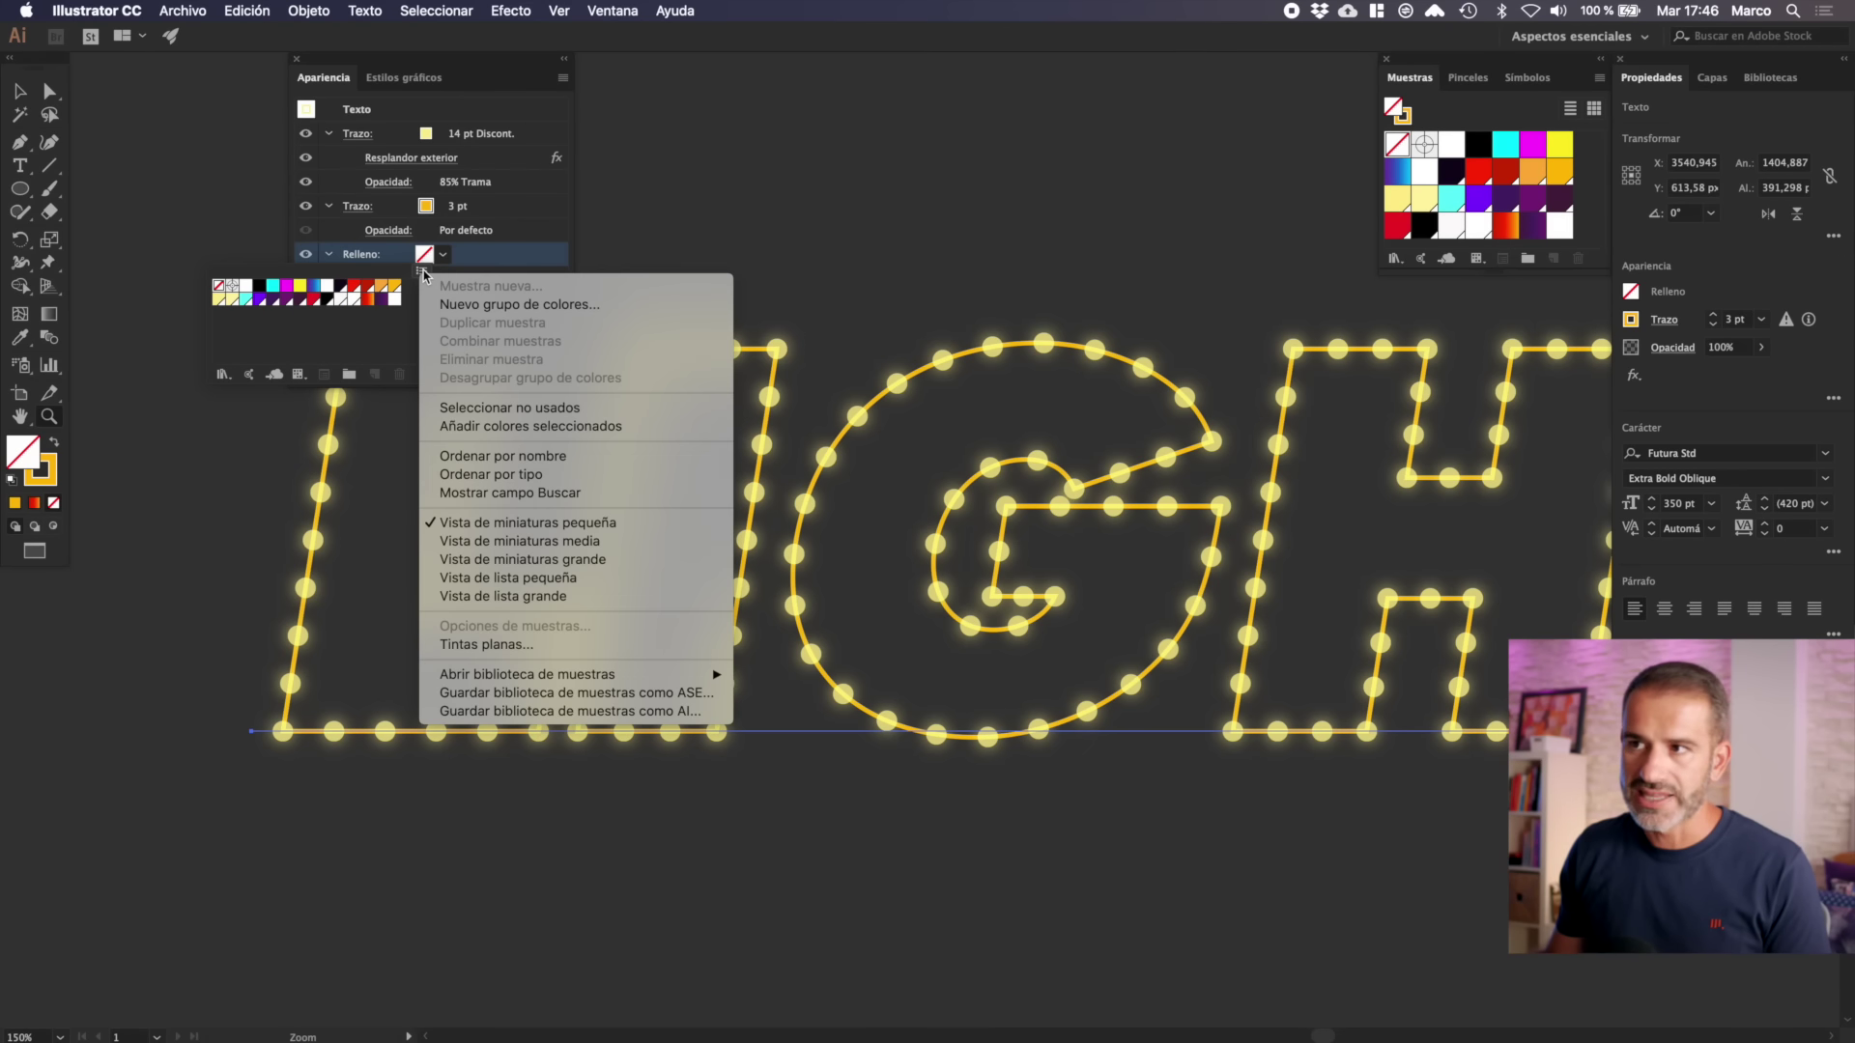
left_click(587, 560)
left_click_drag(428, 388, 425, 425)
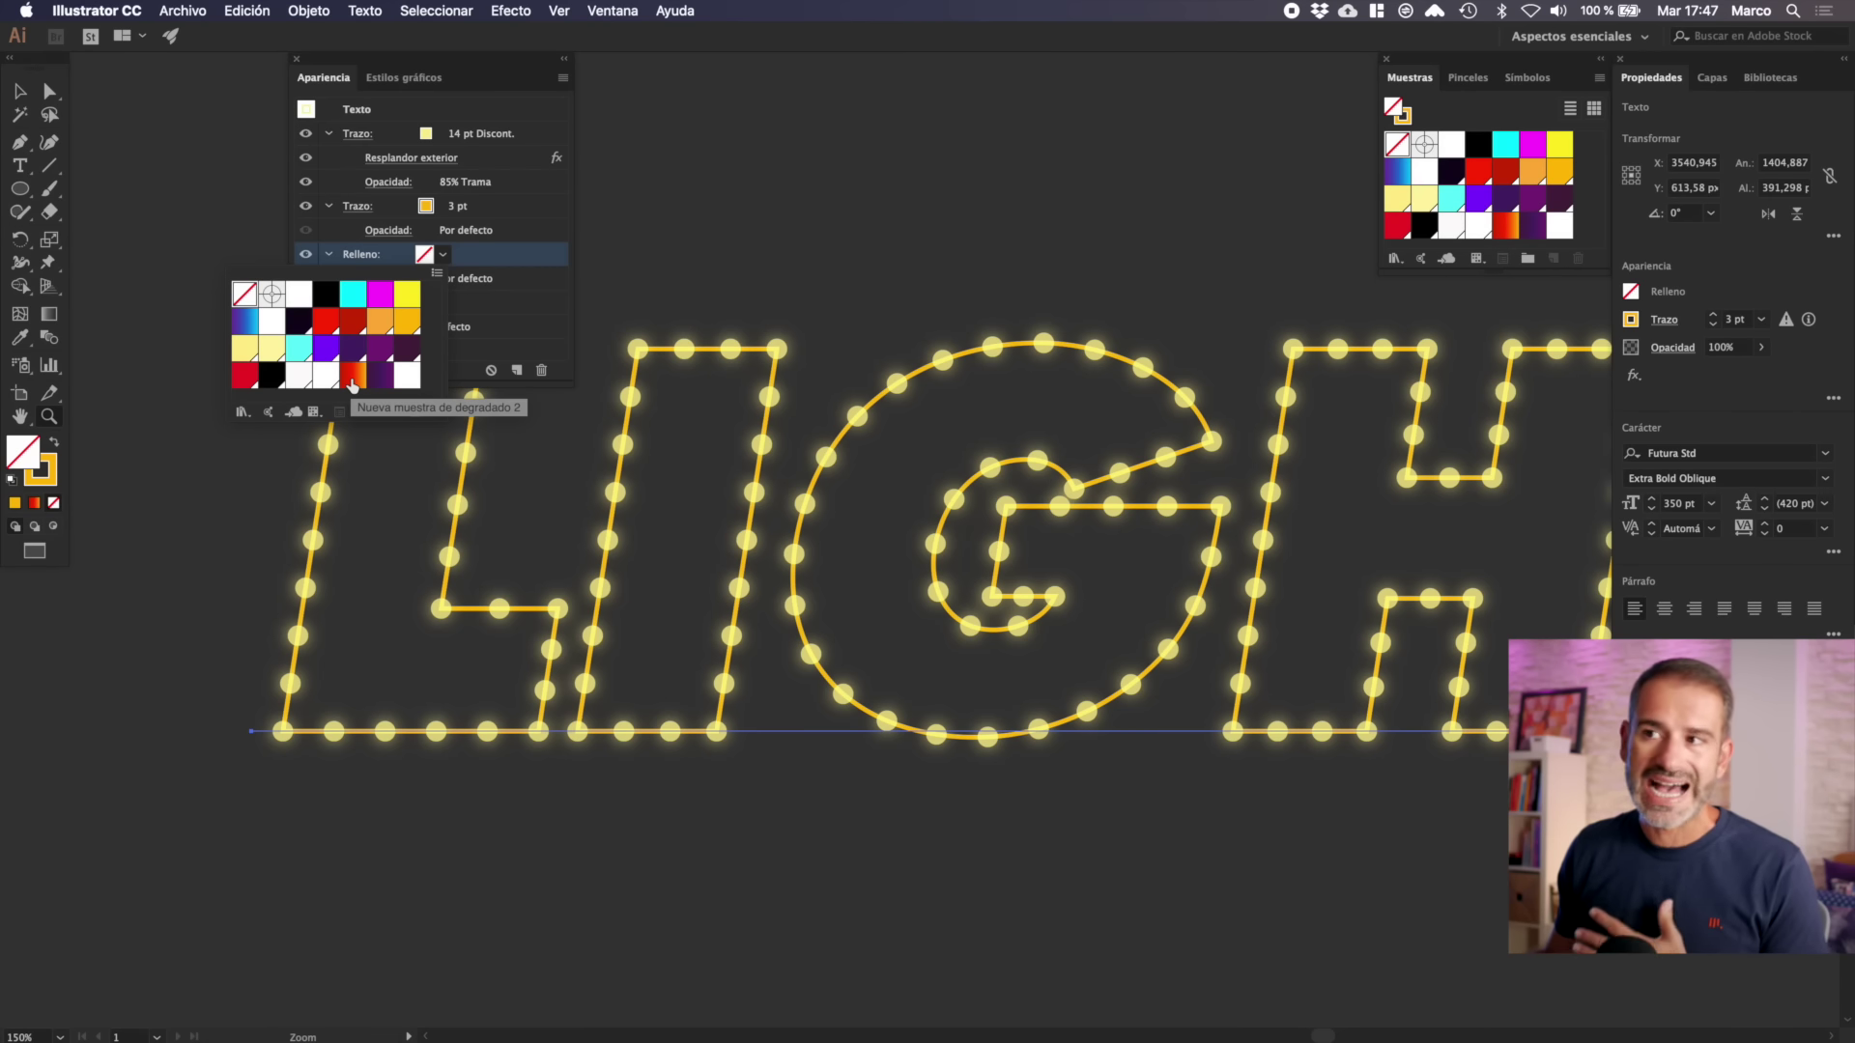
left_click(352, 378)
left_click(483, 75)
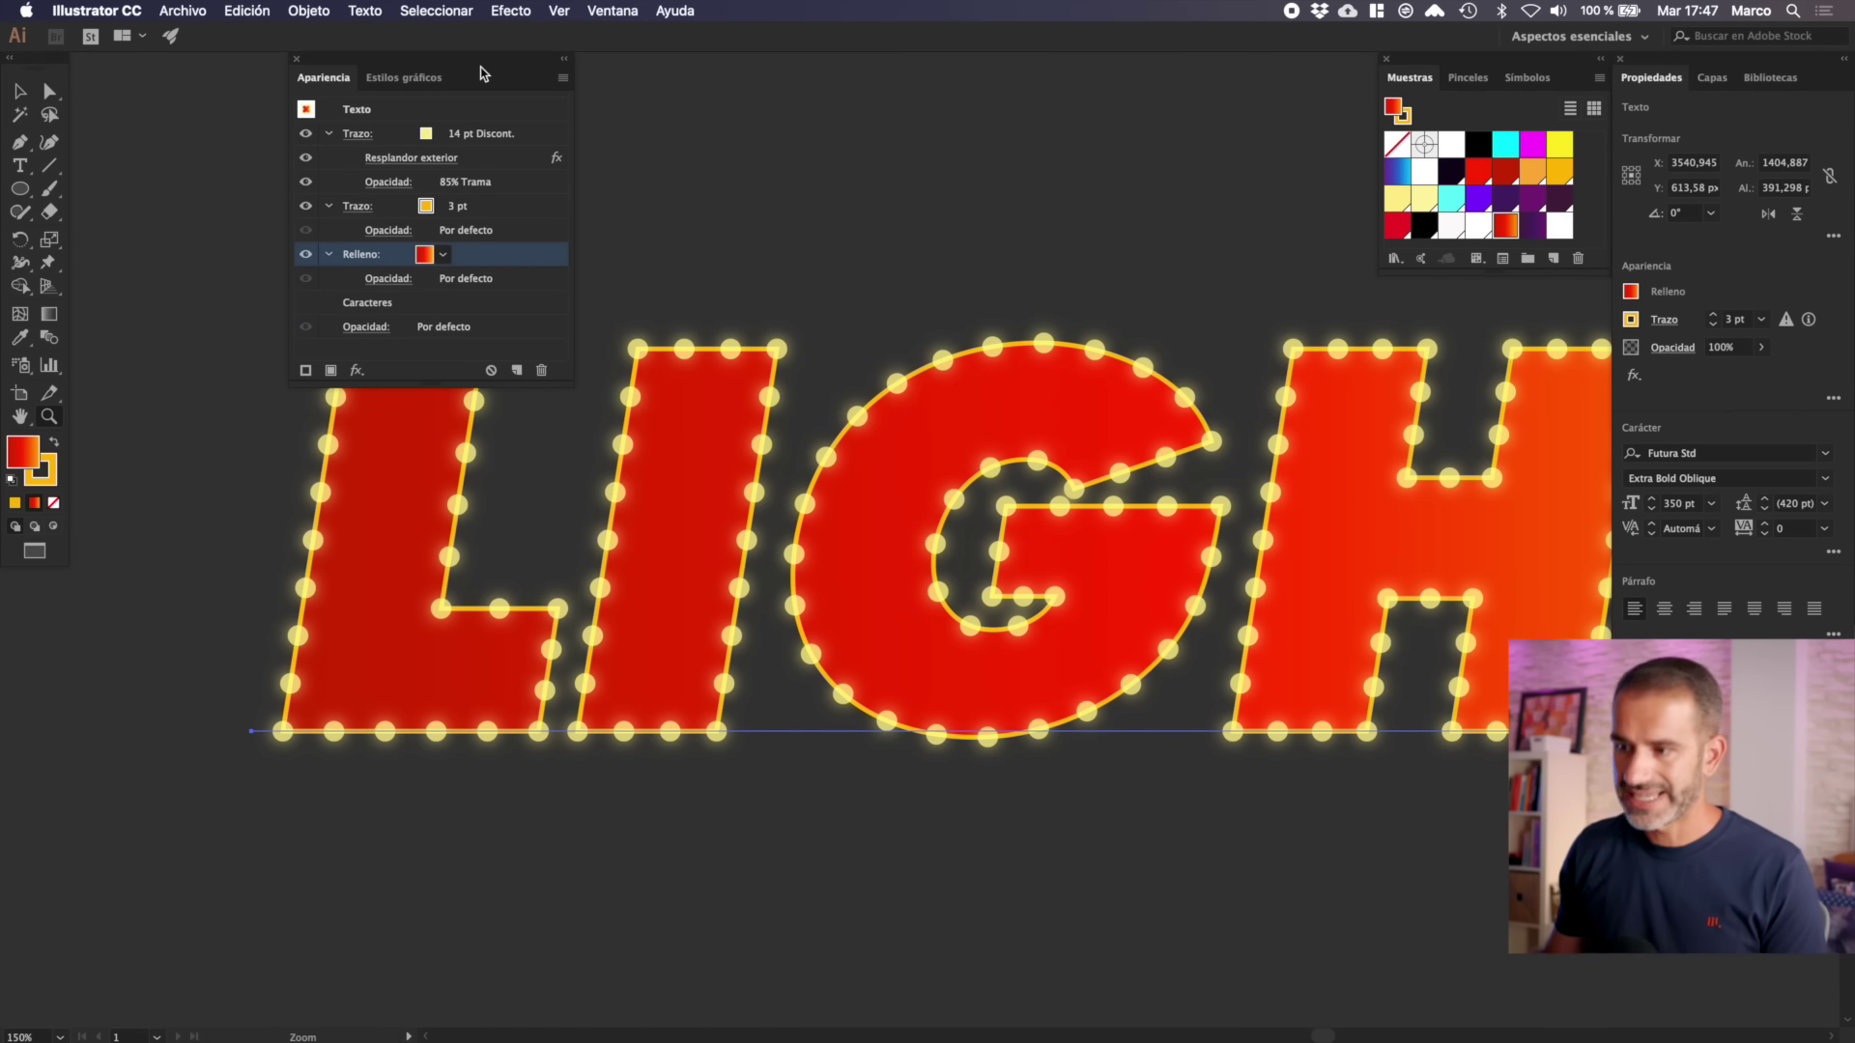
key("ctrl+minus")
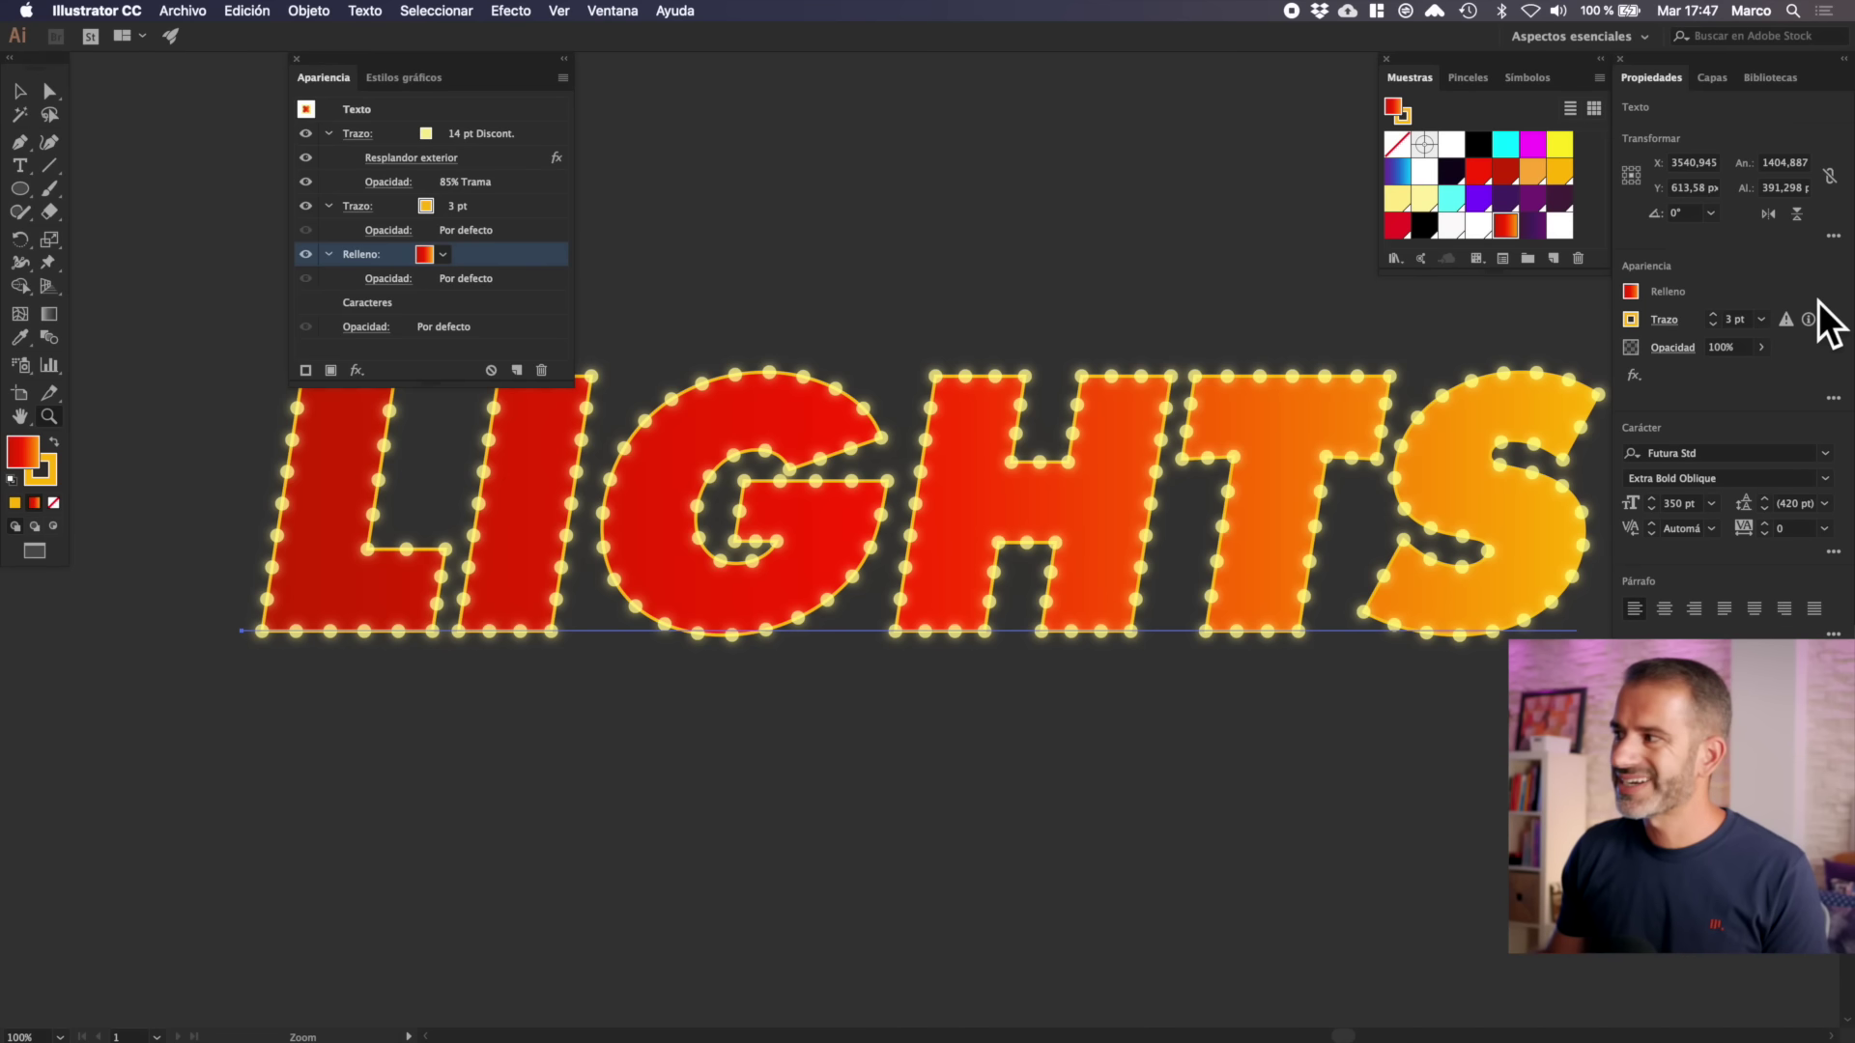
- Set the gradient angle to 90° in the Gradient panel so it runs vertically
left_click(610, 13)
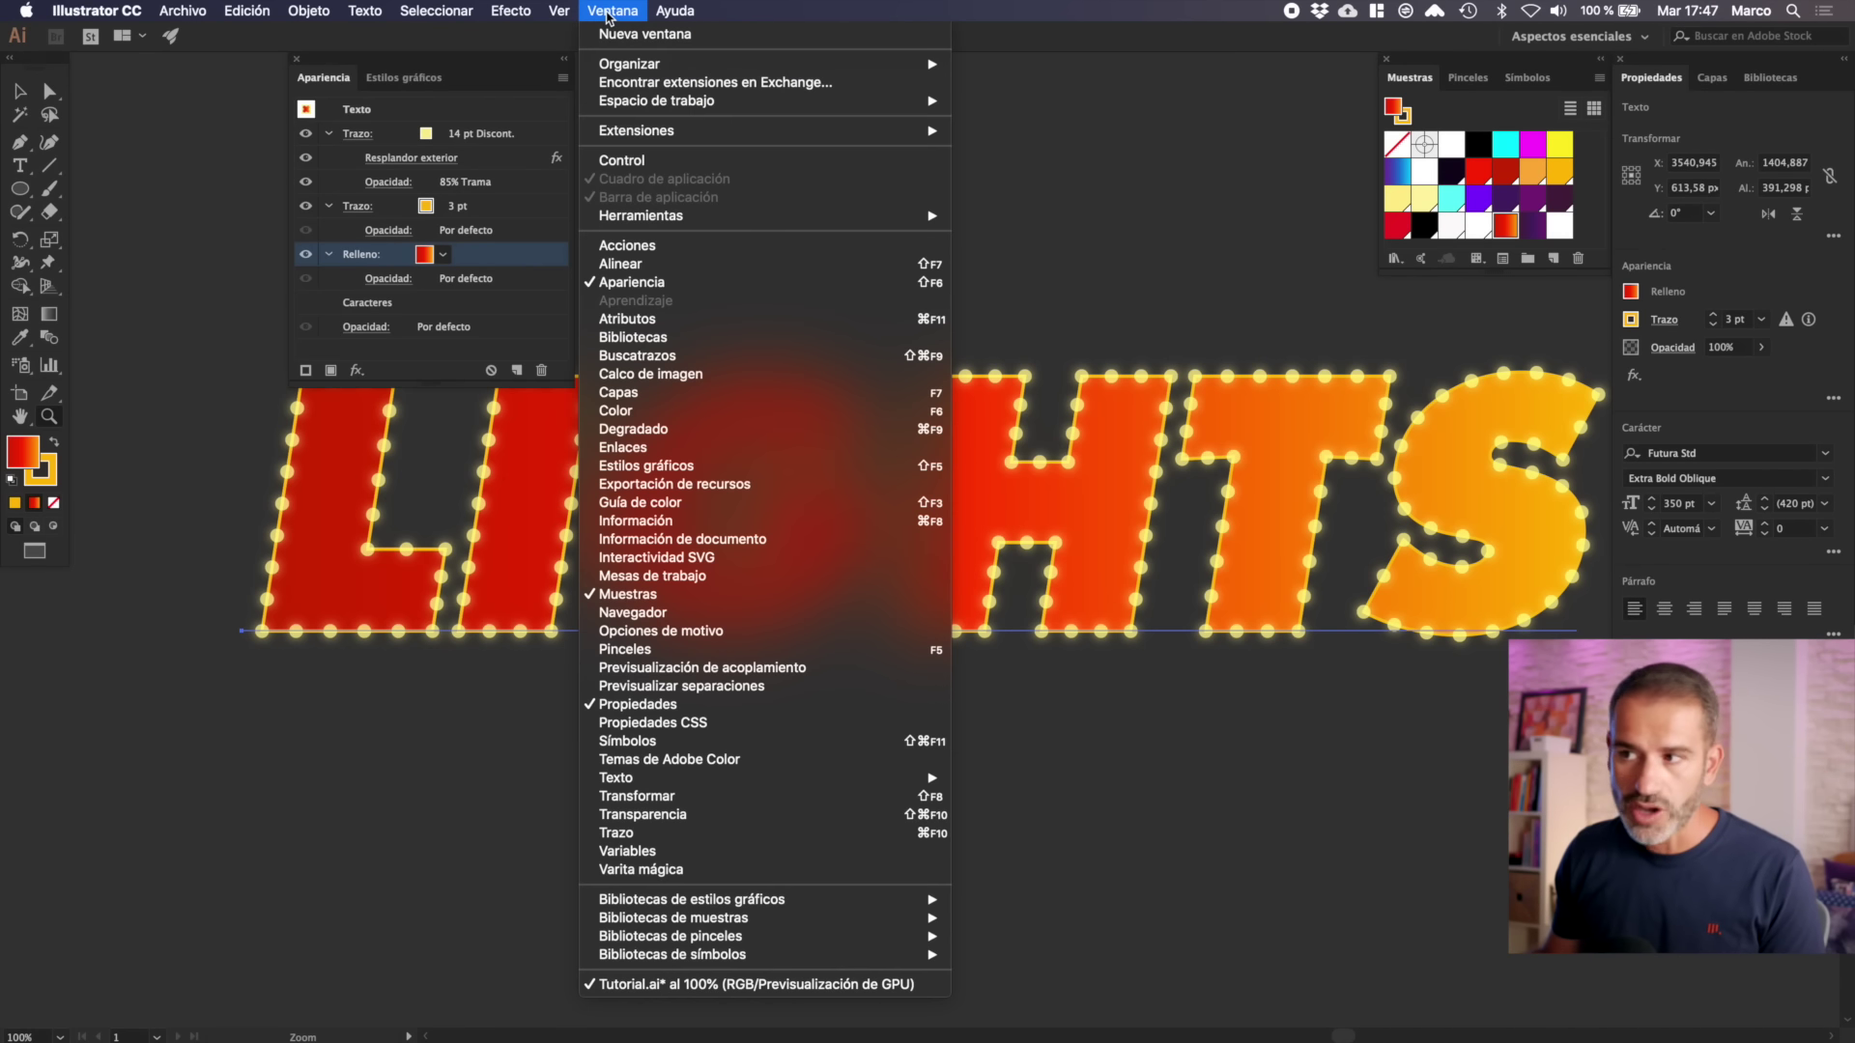
left_click(676, 429)
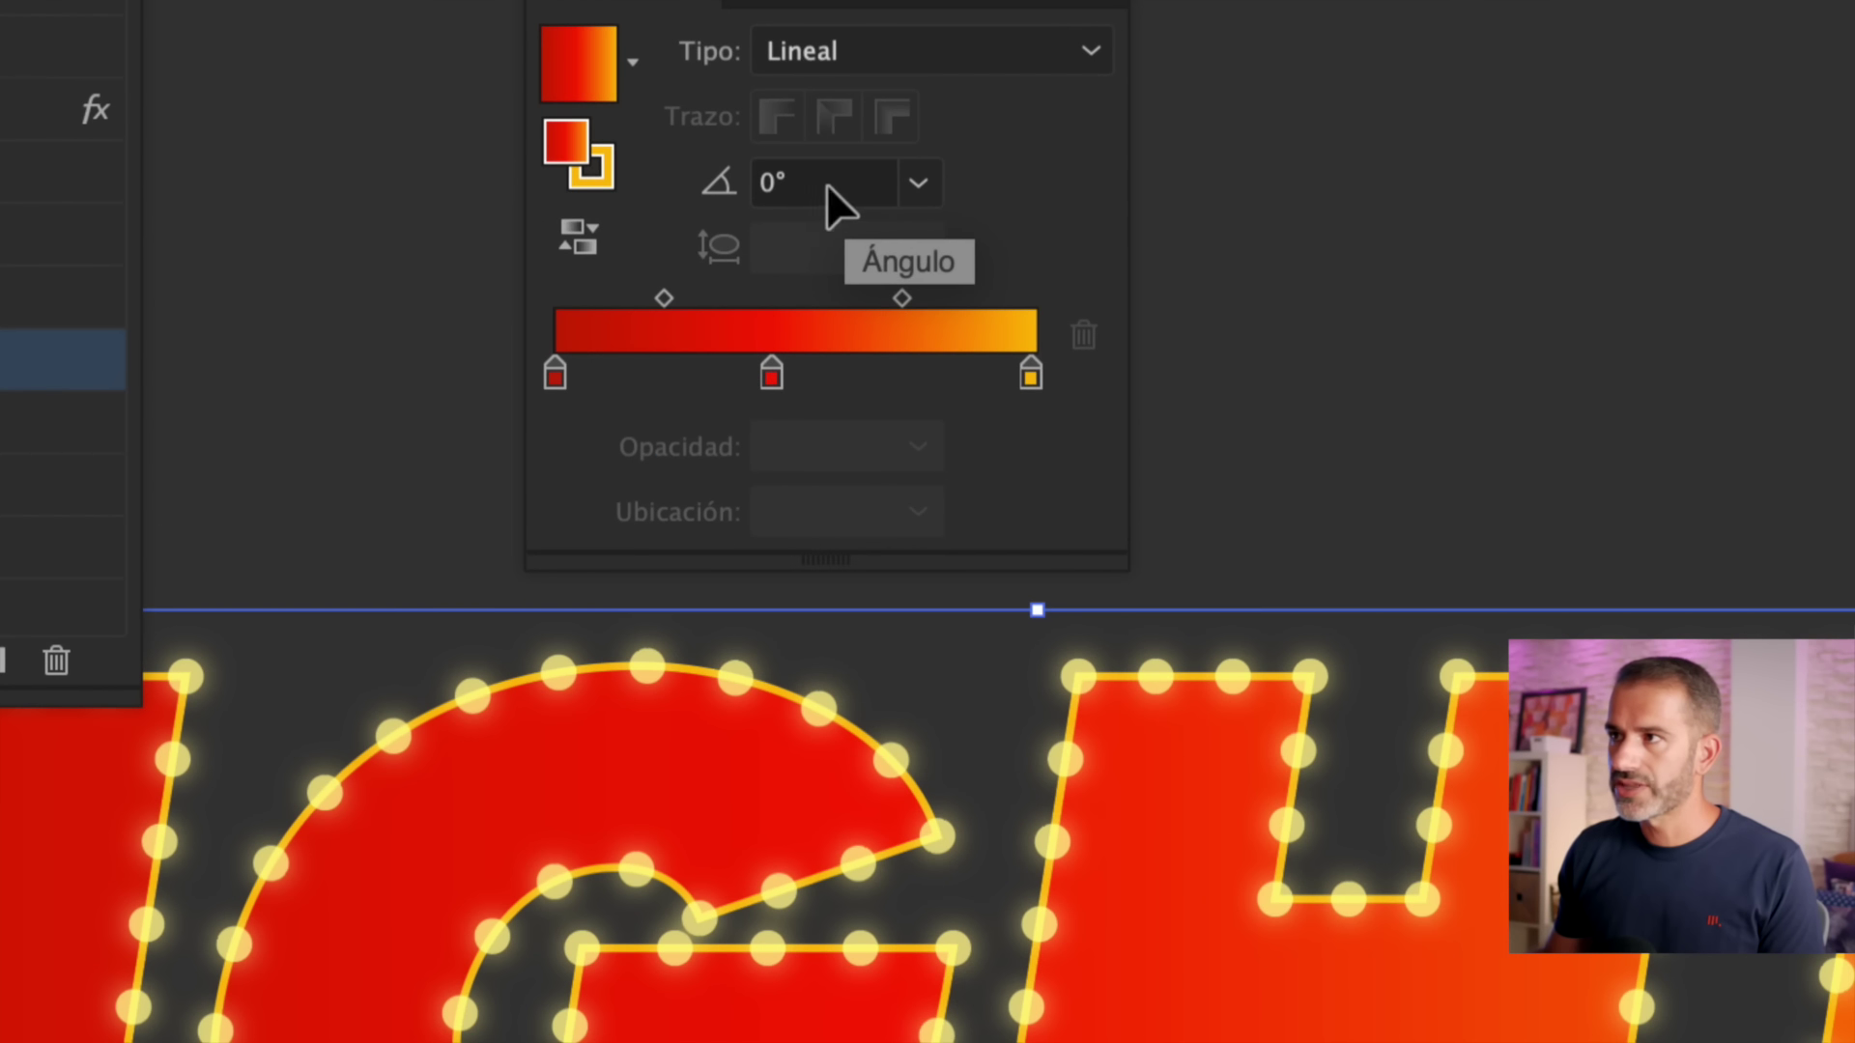
left_click(813, 184)
type("9")
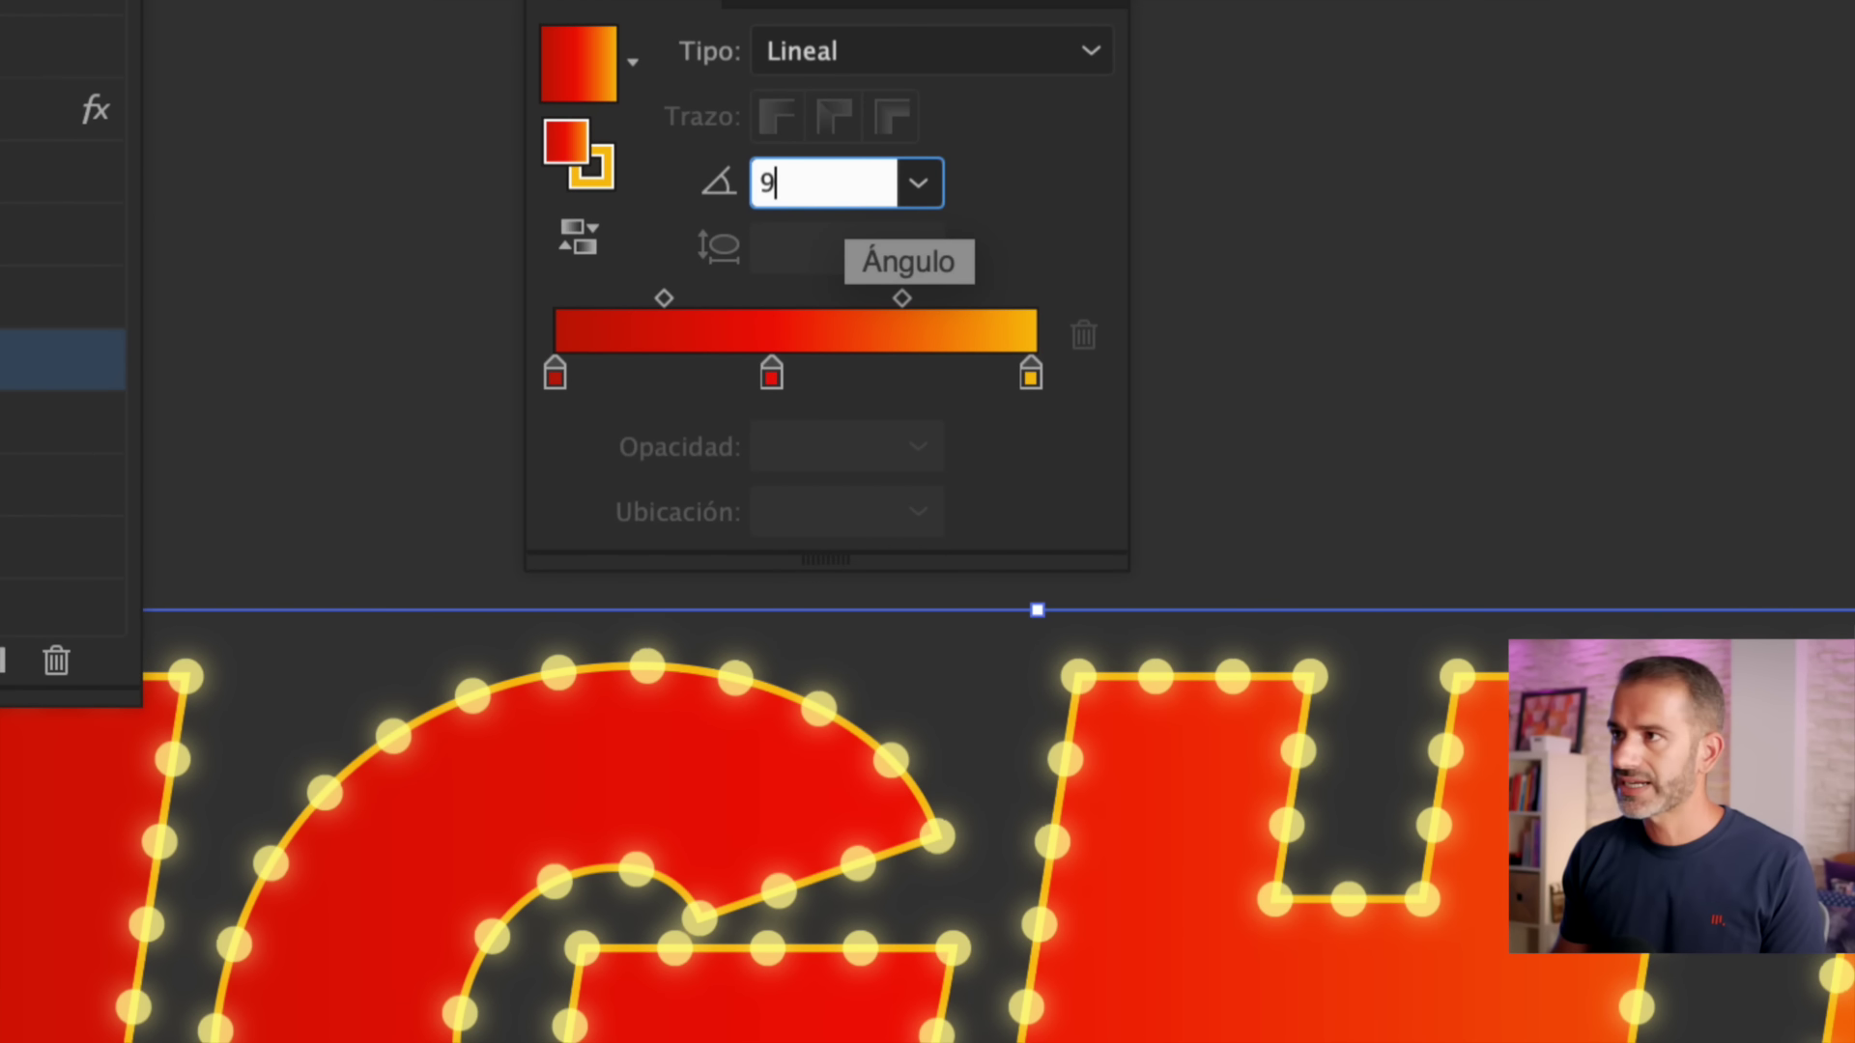
key("Return")
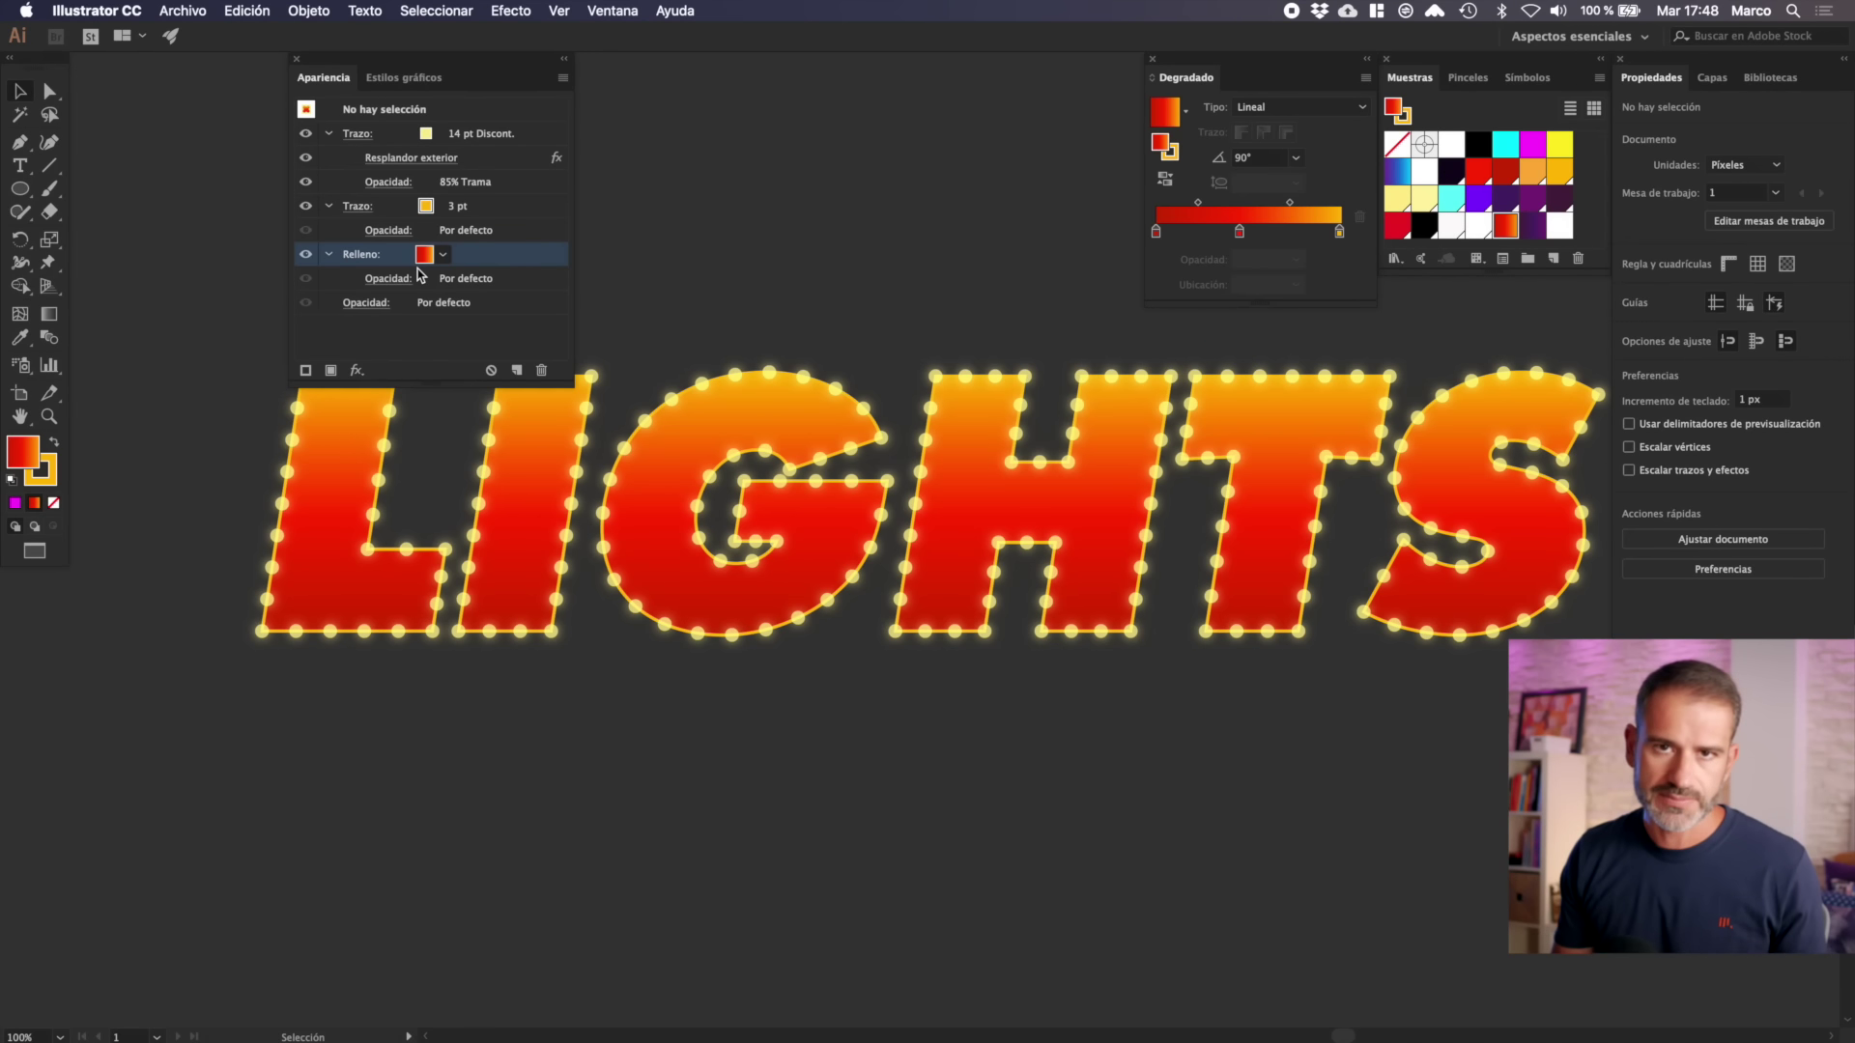
- Select the LIGHTS text, hide its bounding box, and add a new fill on Caracteres
left_click(416, 276)
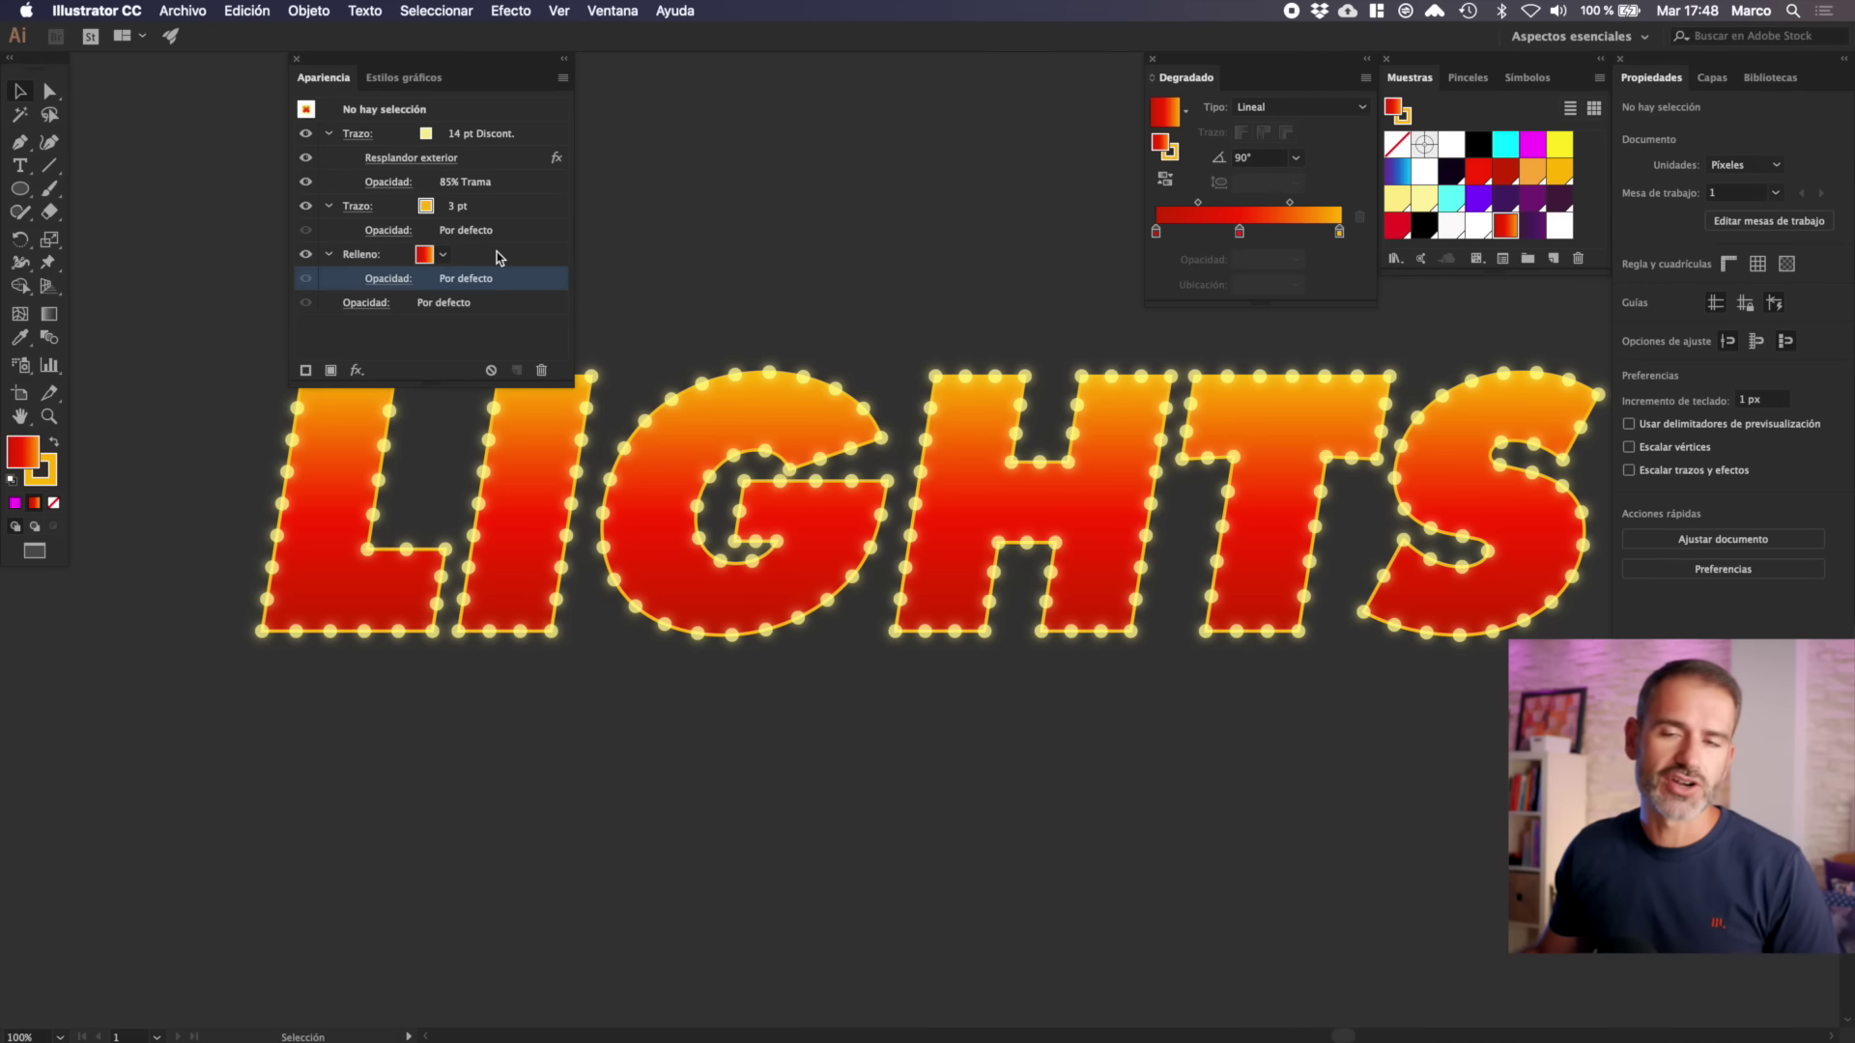
key("cmd+a")
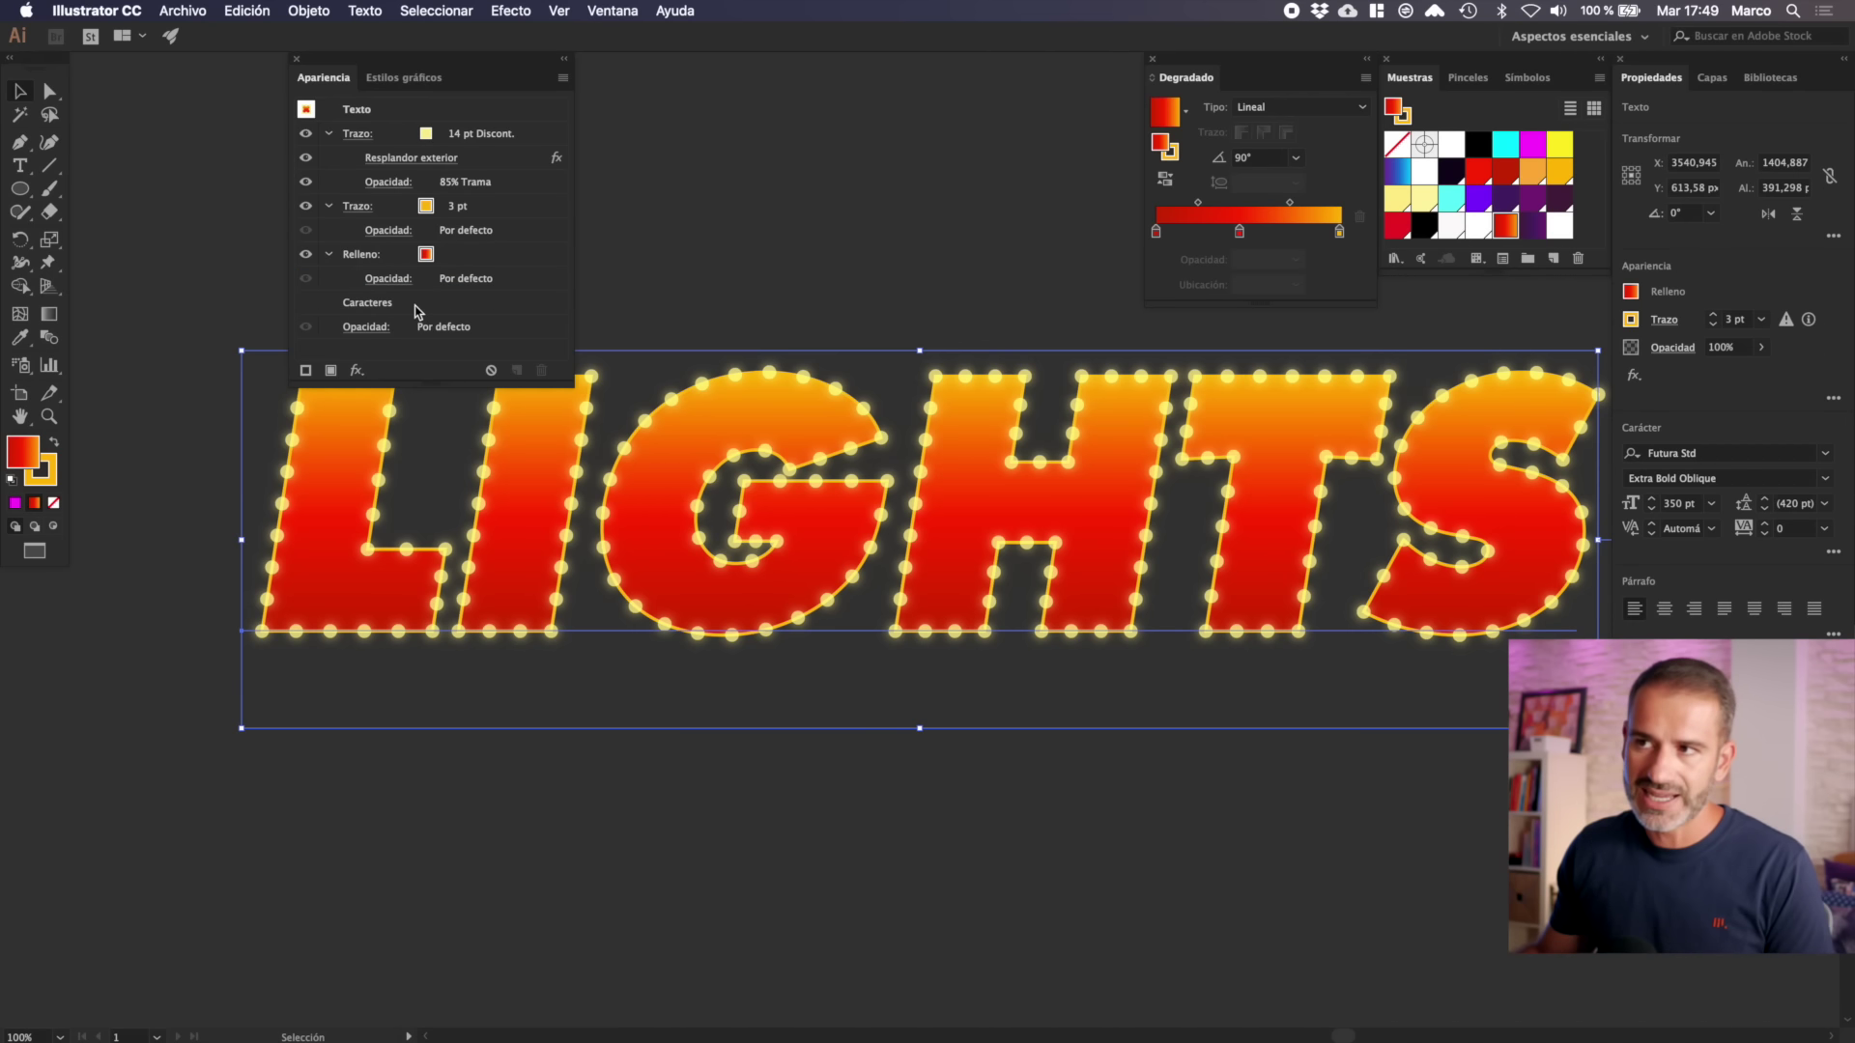
key("super+shift+b")
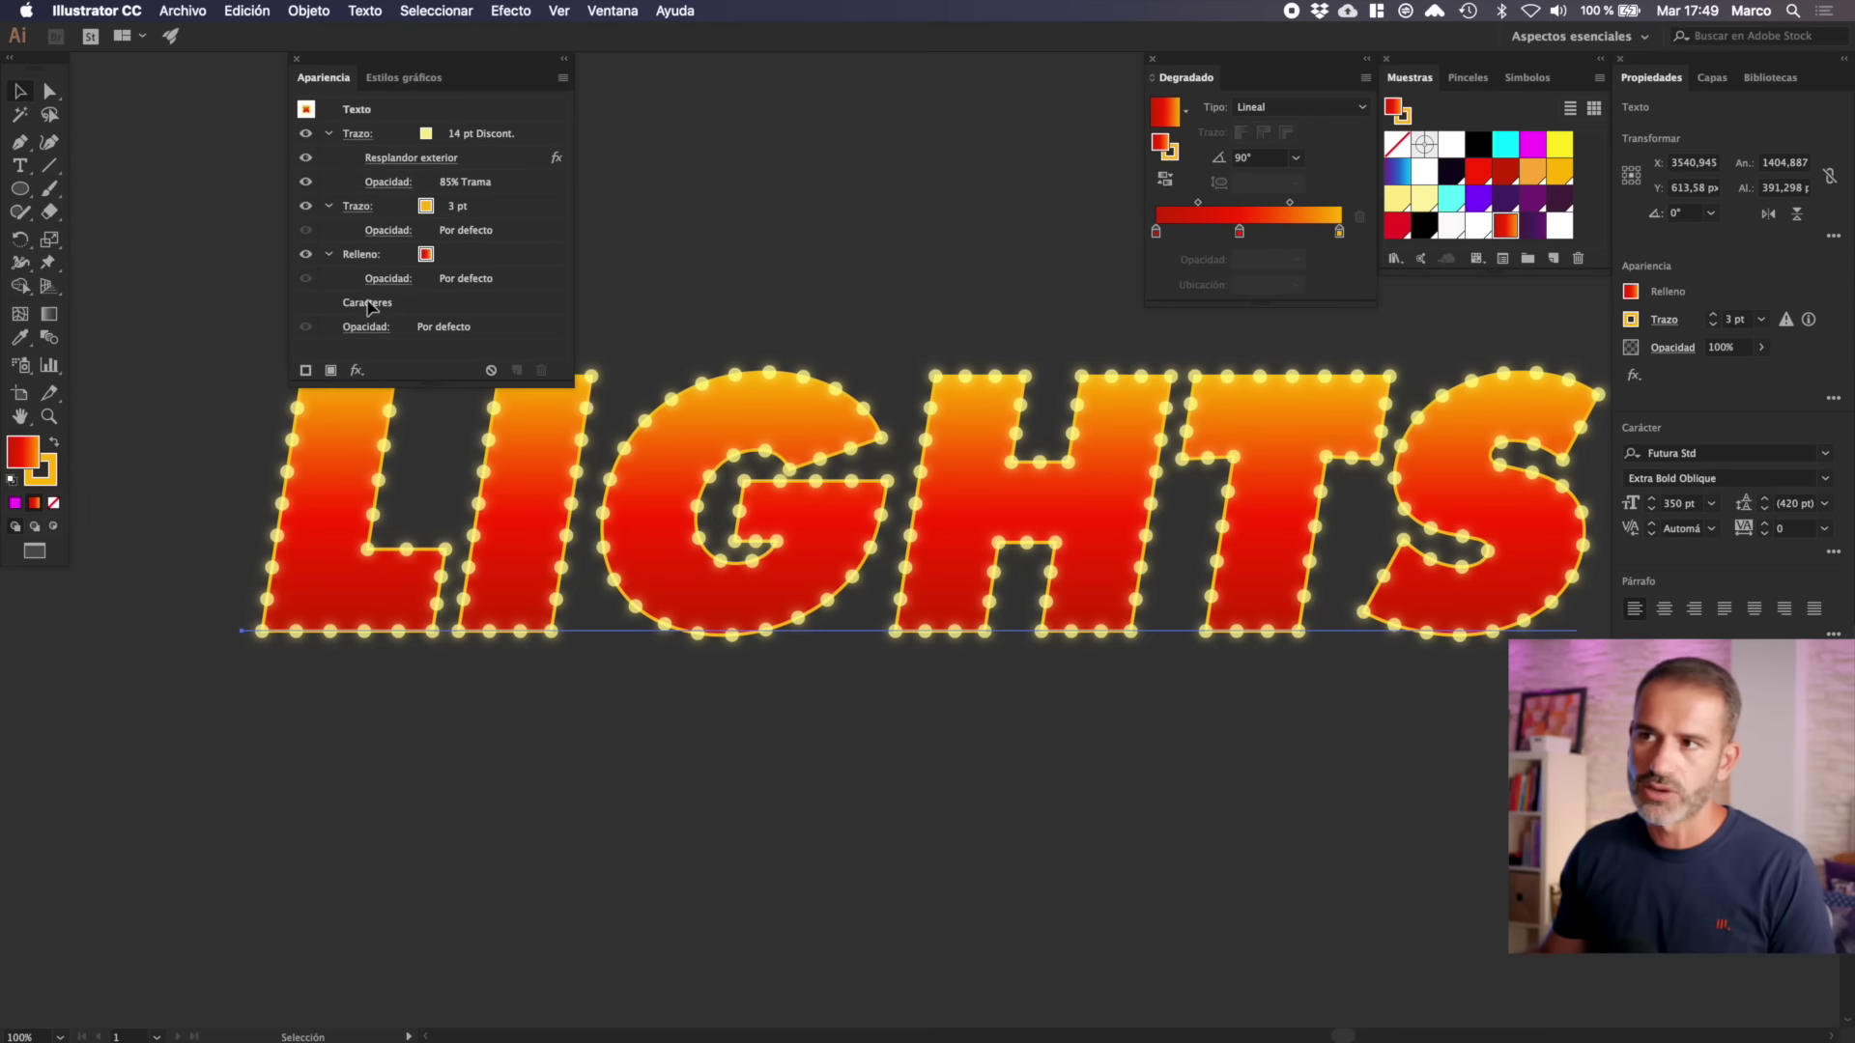
left_click(367, 303)
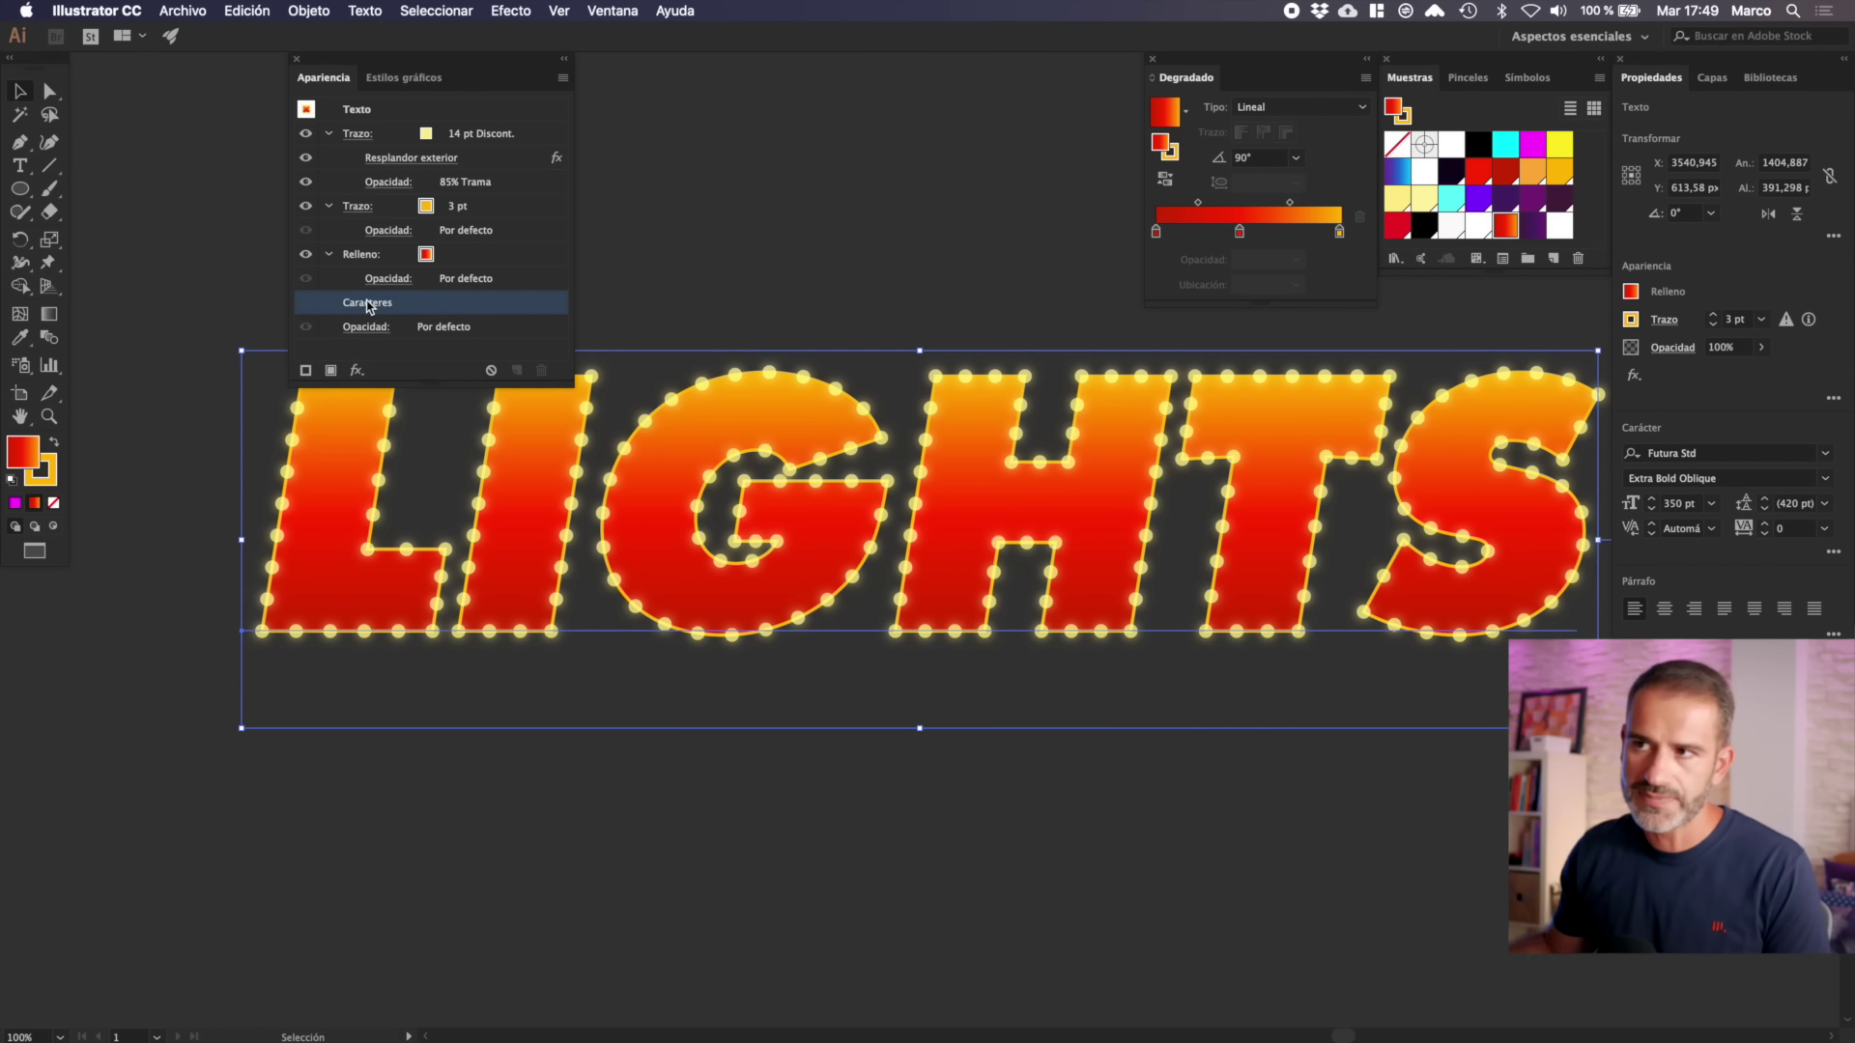
left_click(331, 371)
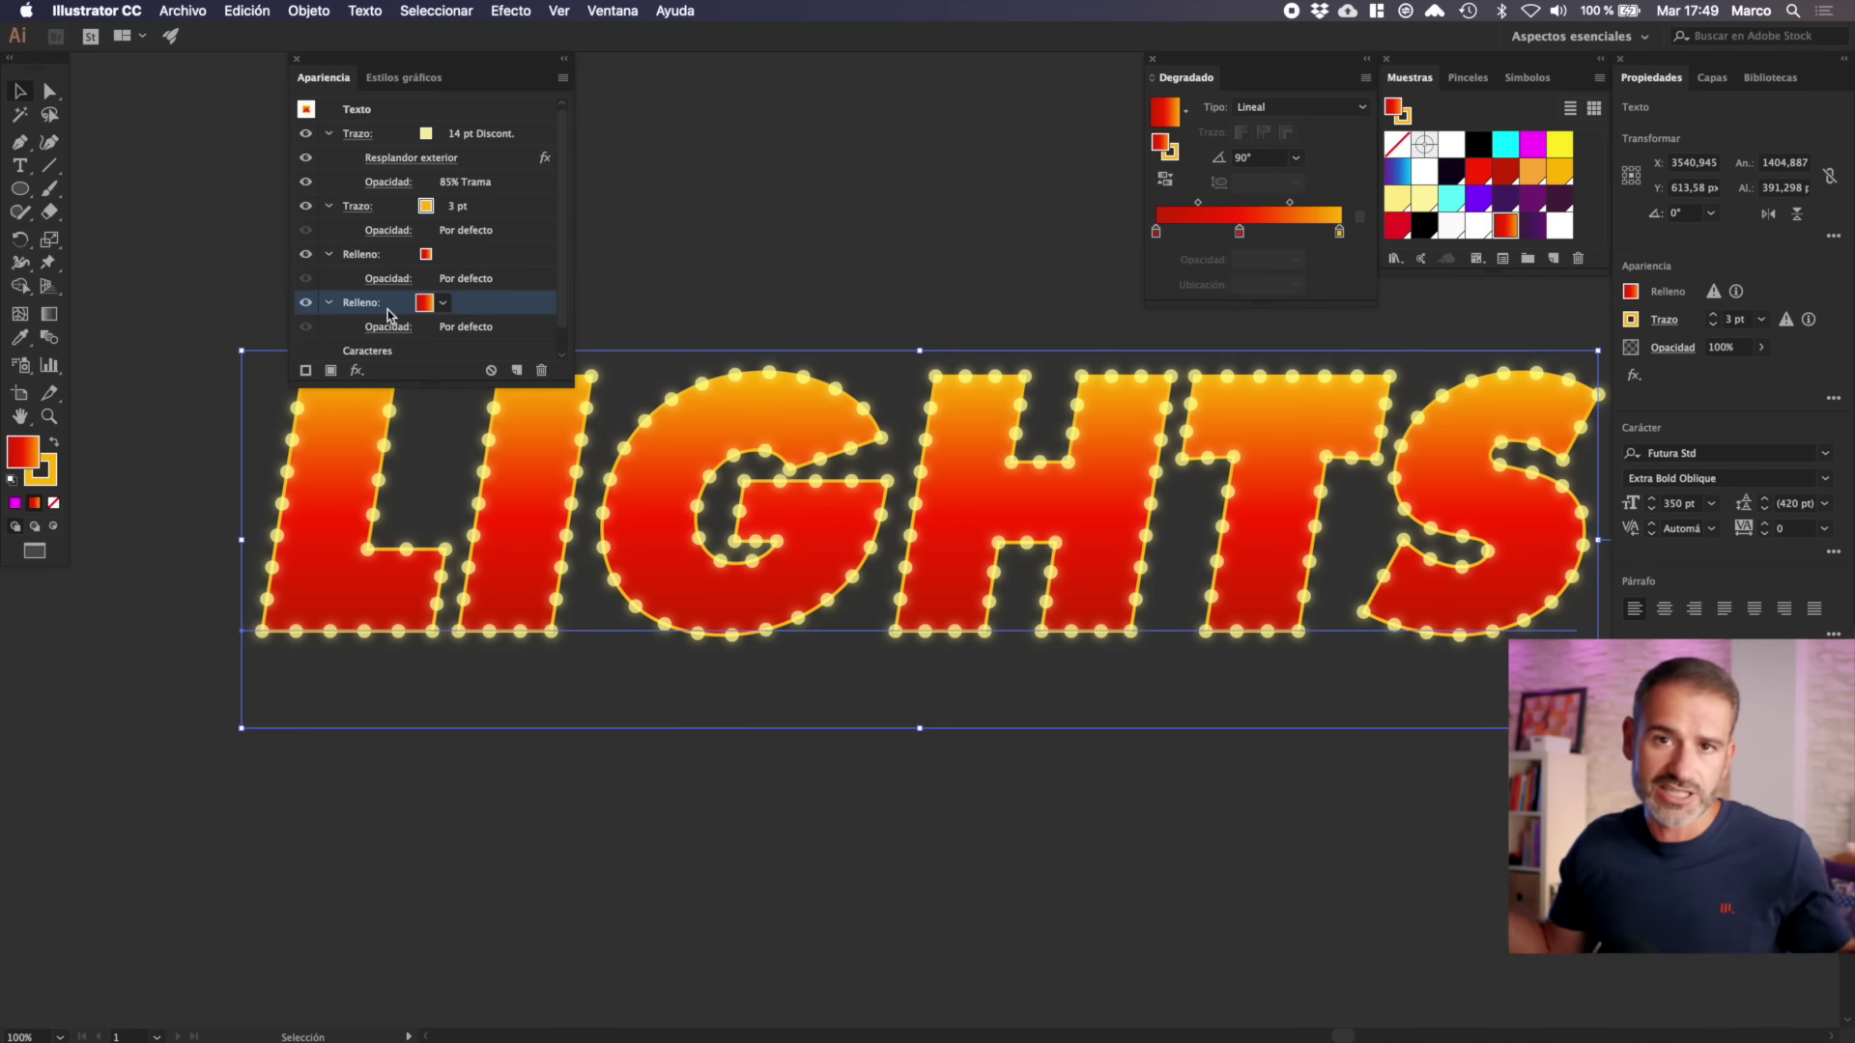
left_click(443, 303)
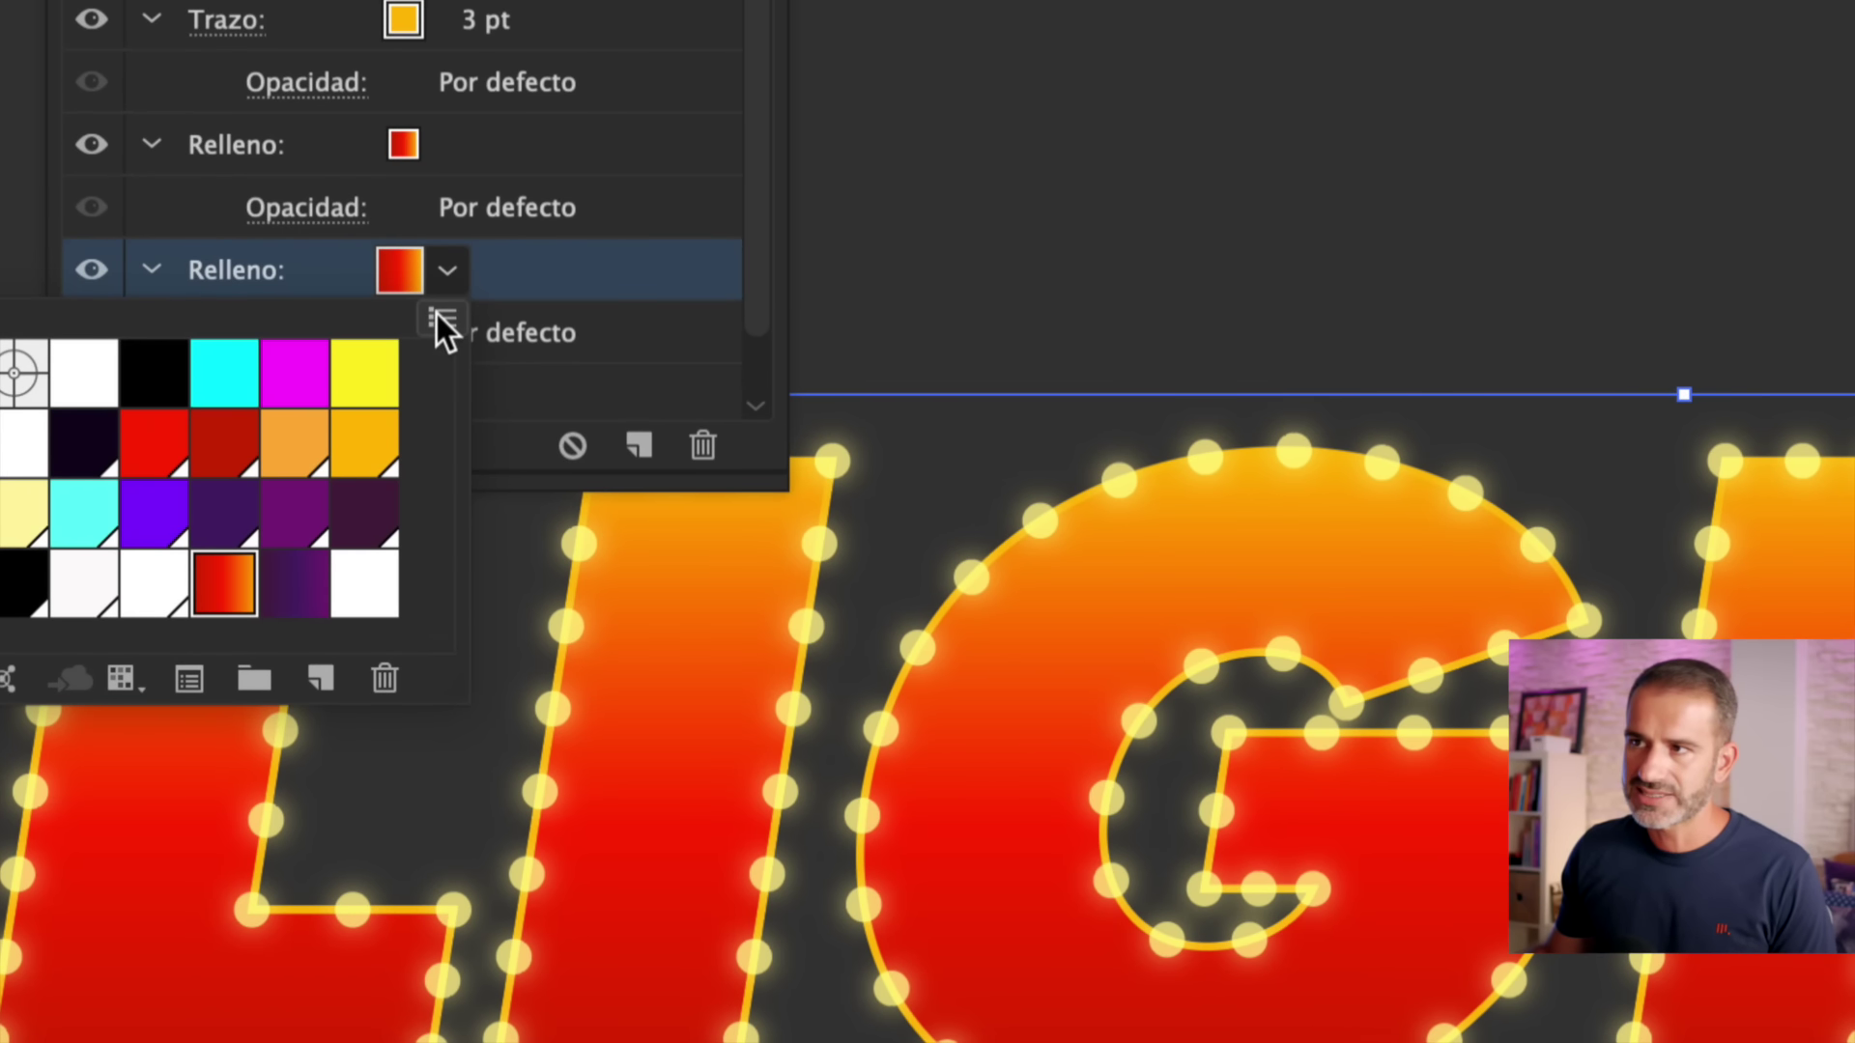
- Apply the Gráficos básicos_Líneas '10 lpp 30%' pattern to the new fill and hide the gradient fill
left_click(439, 318)
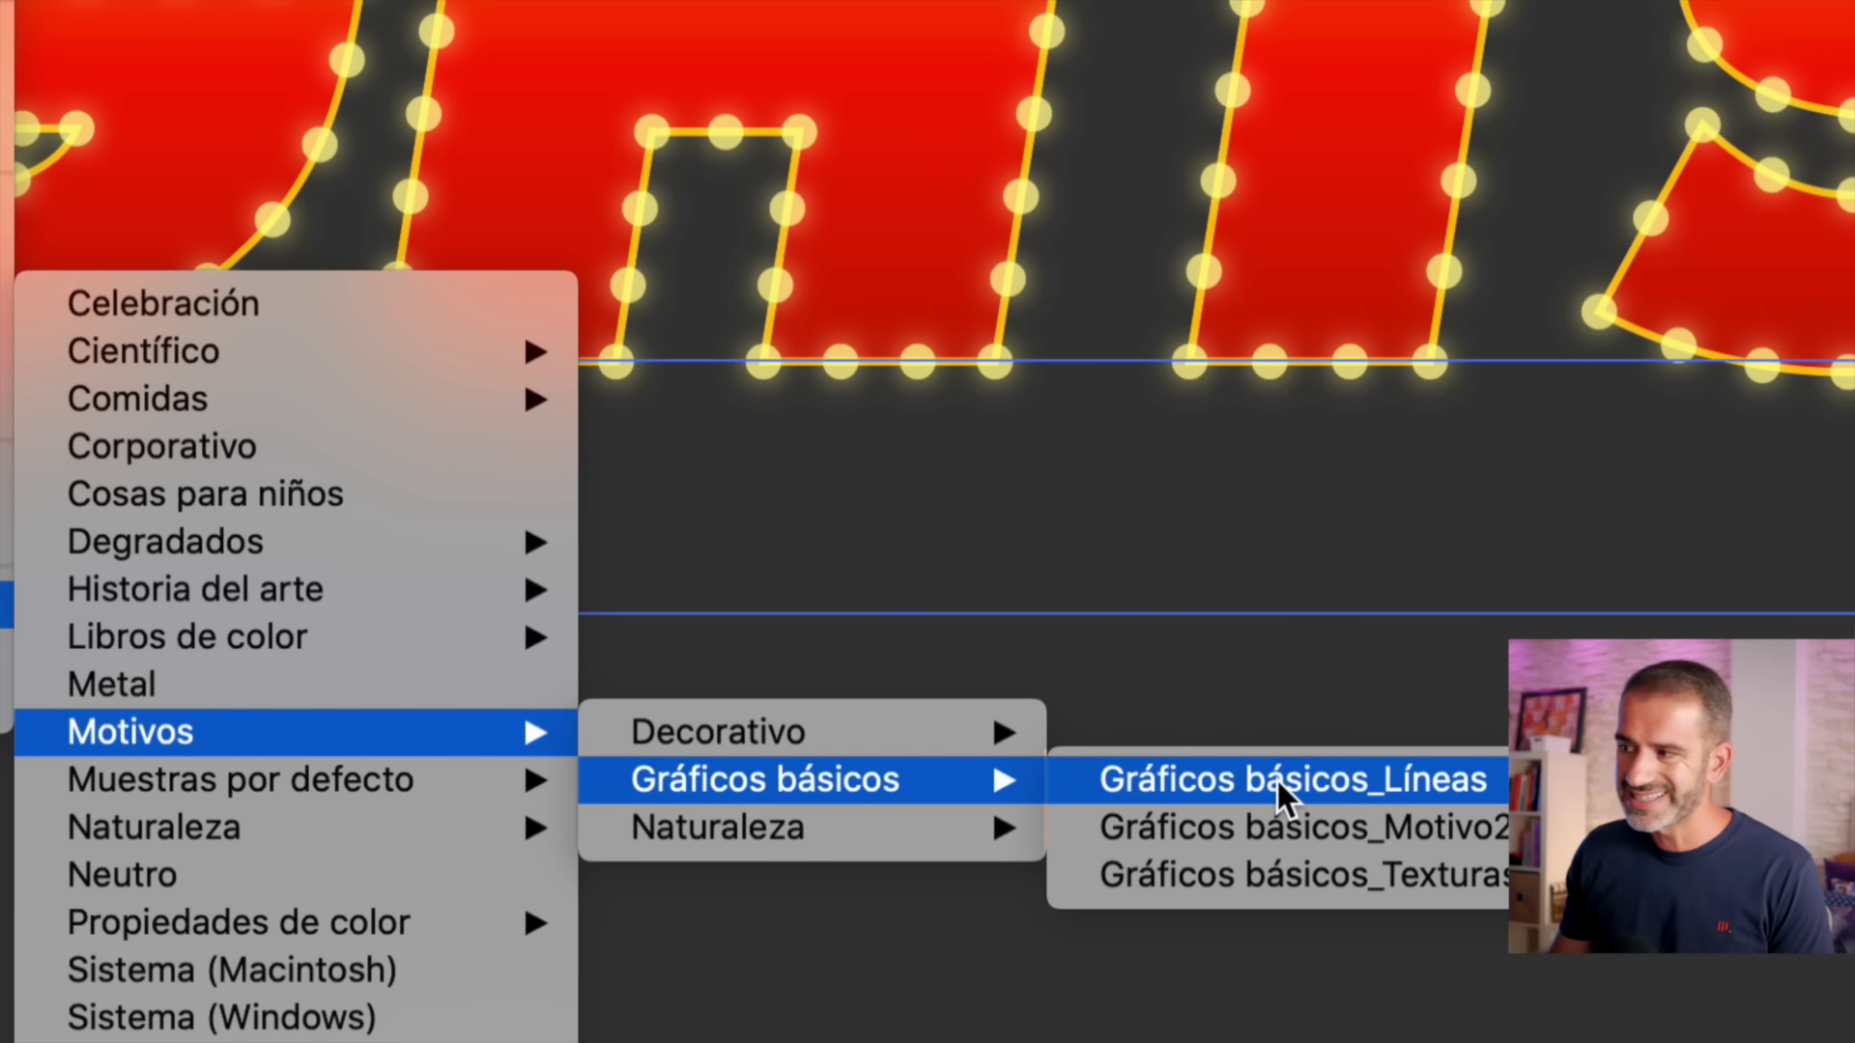
left_click(1277, 785)
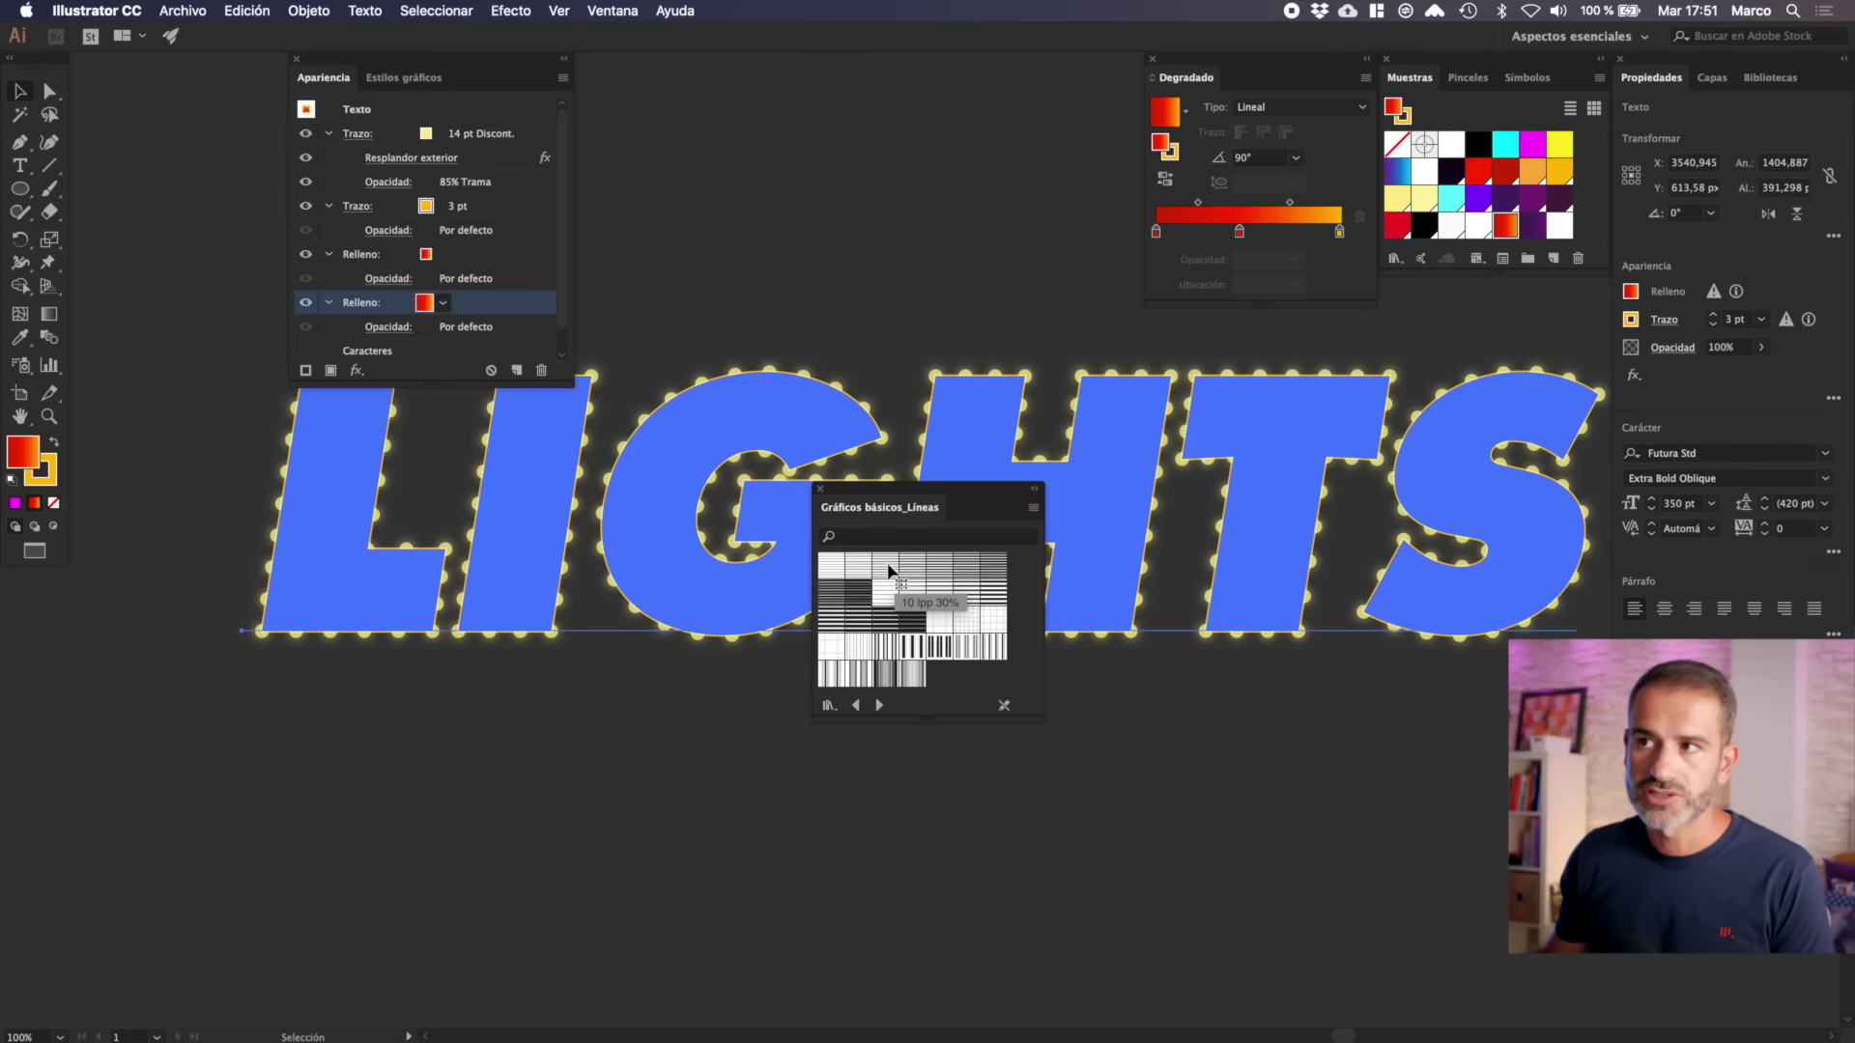
left_click(752, 505)
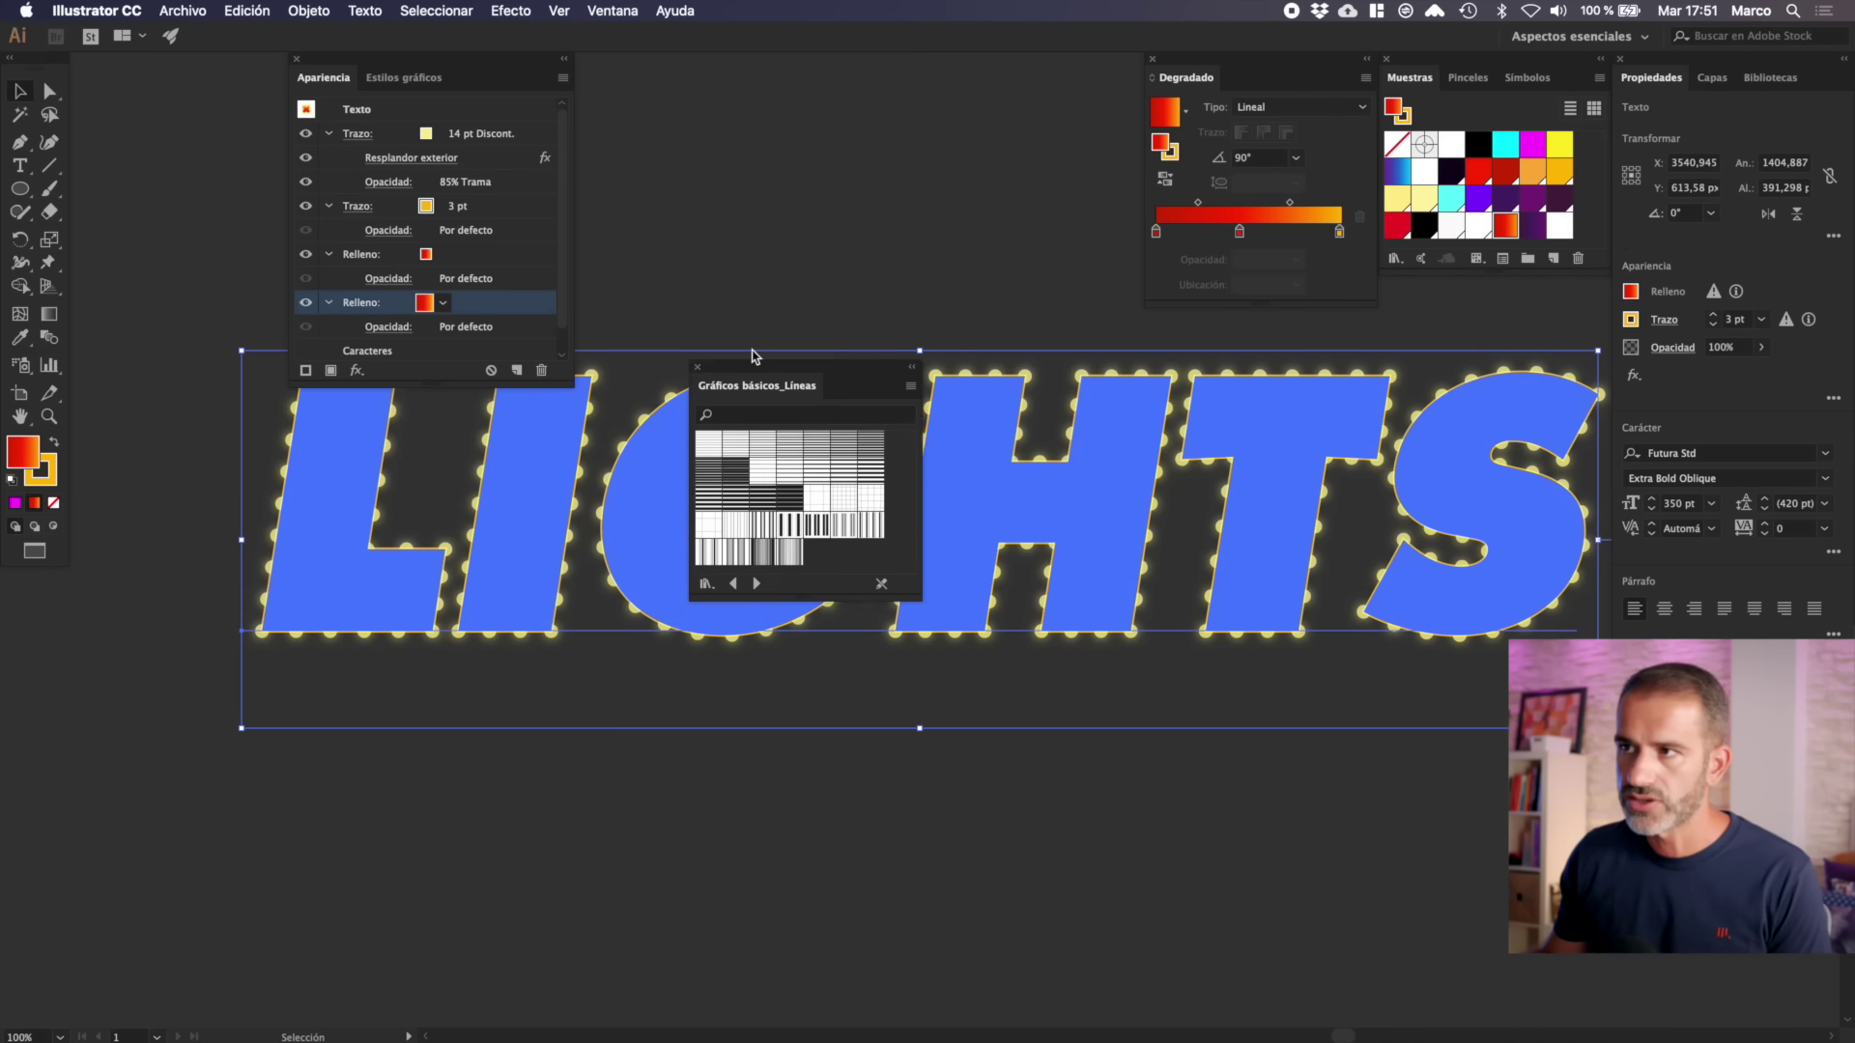
left_click_drag(893, 497, 657, 249)
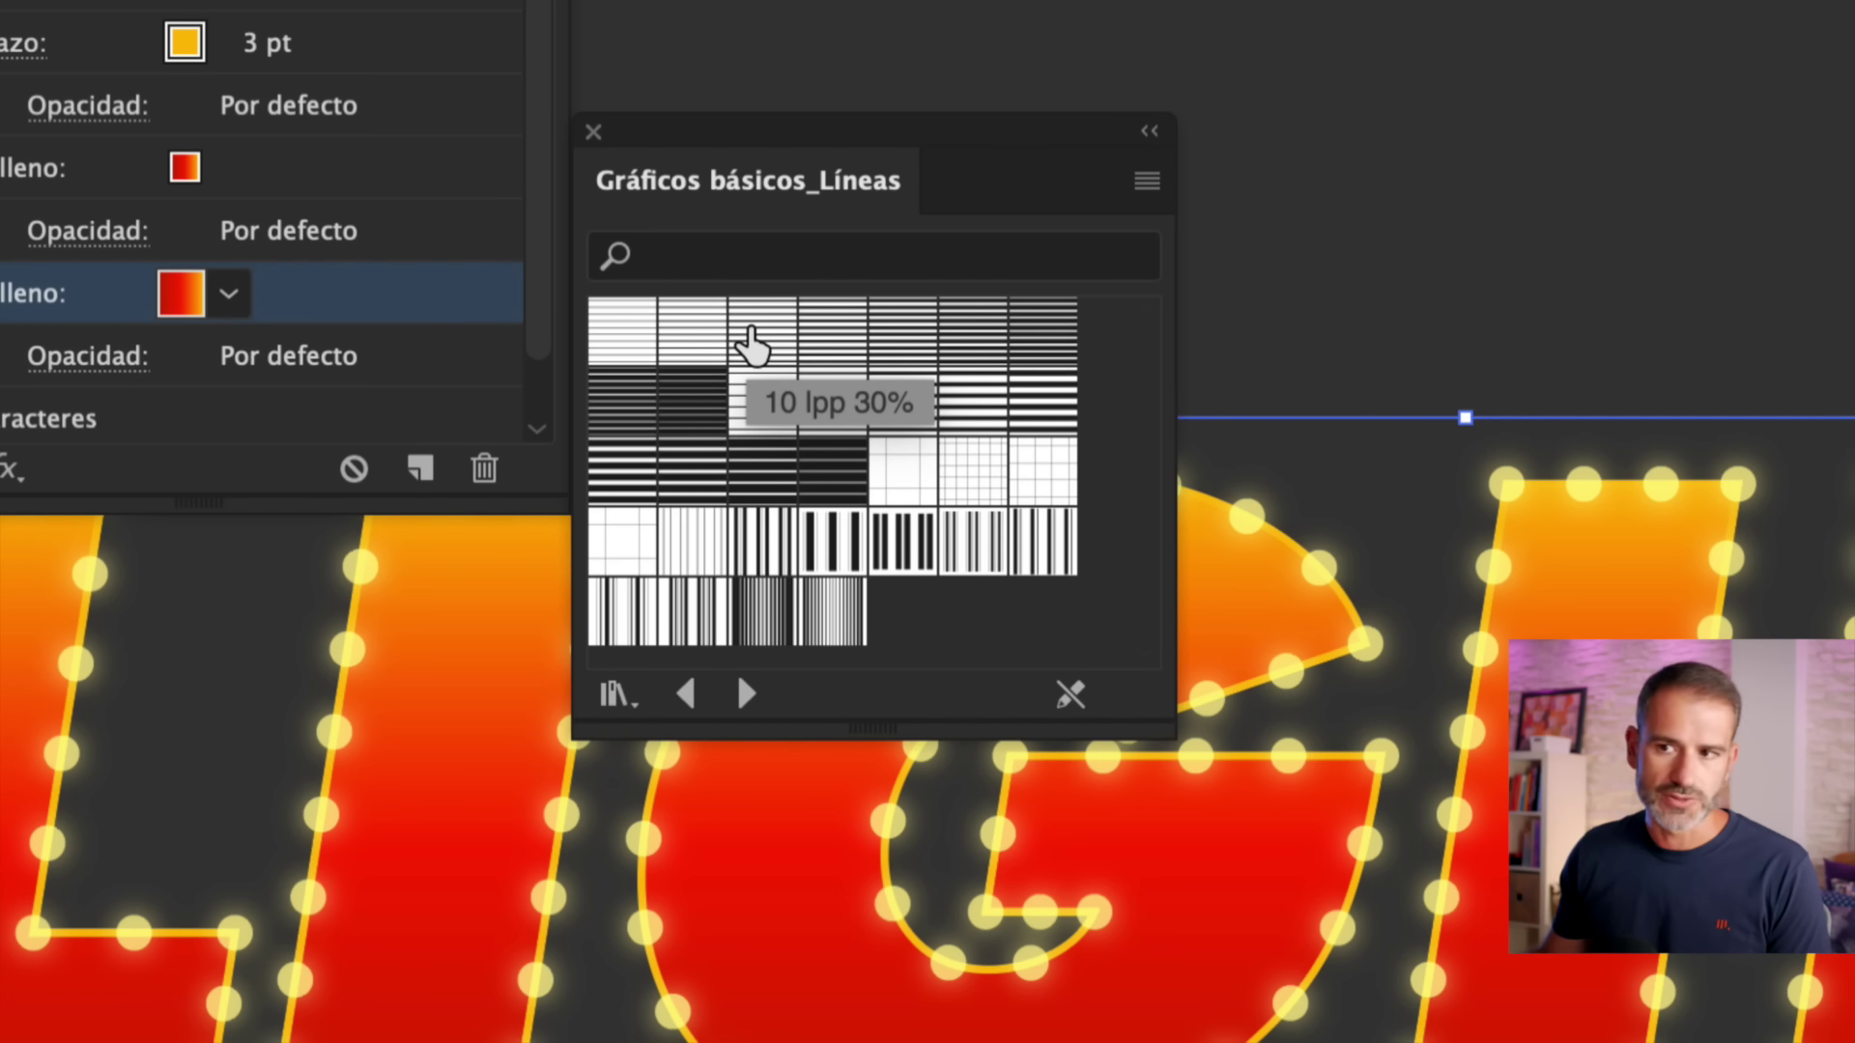
left_click(752, 343)
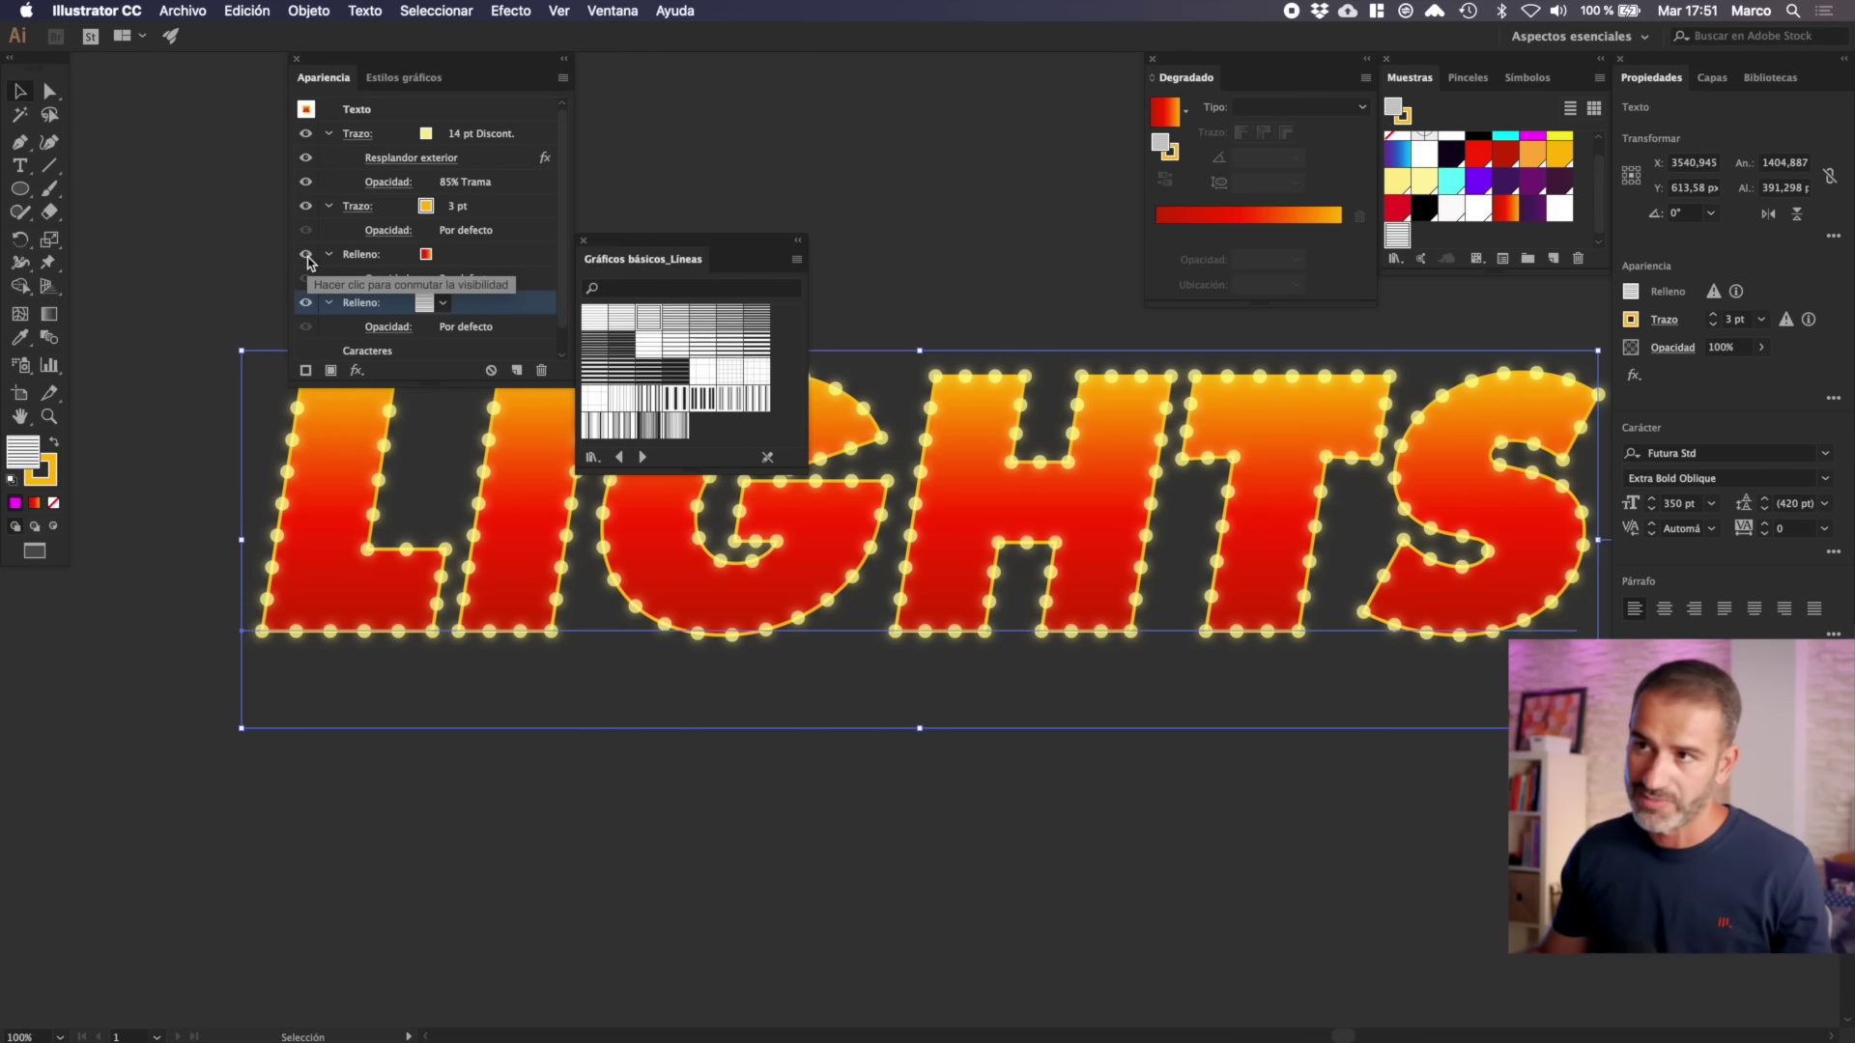
left_click(310, 255)
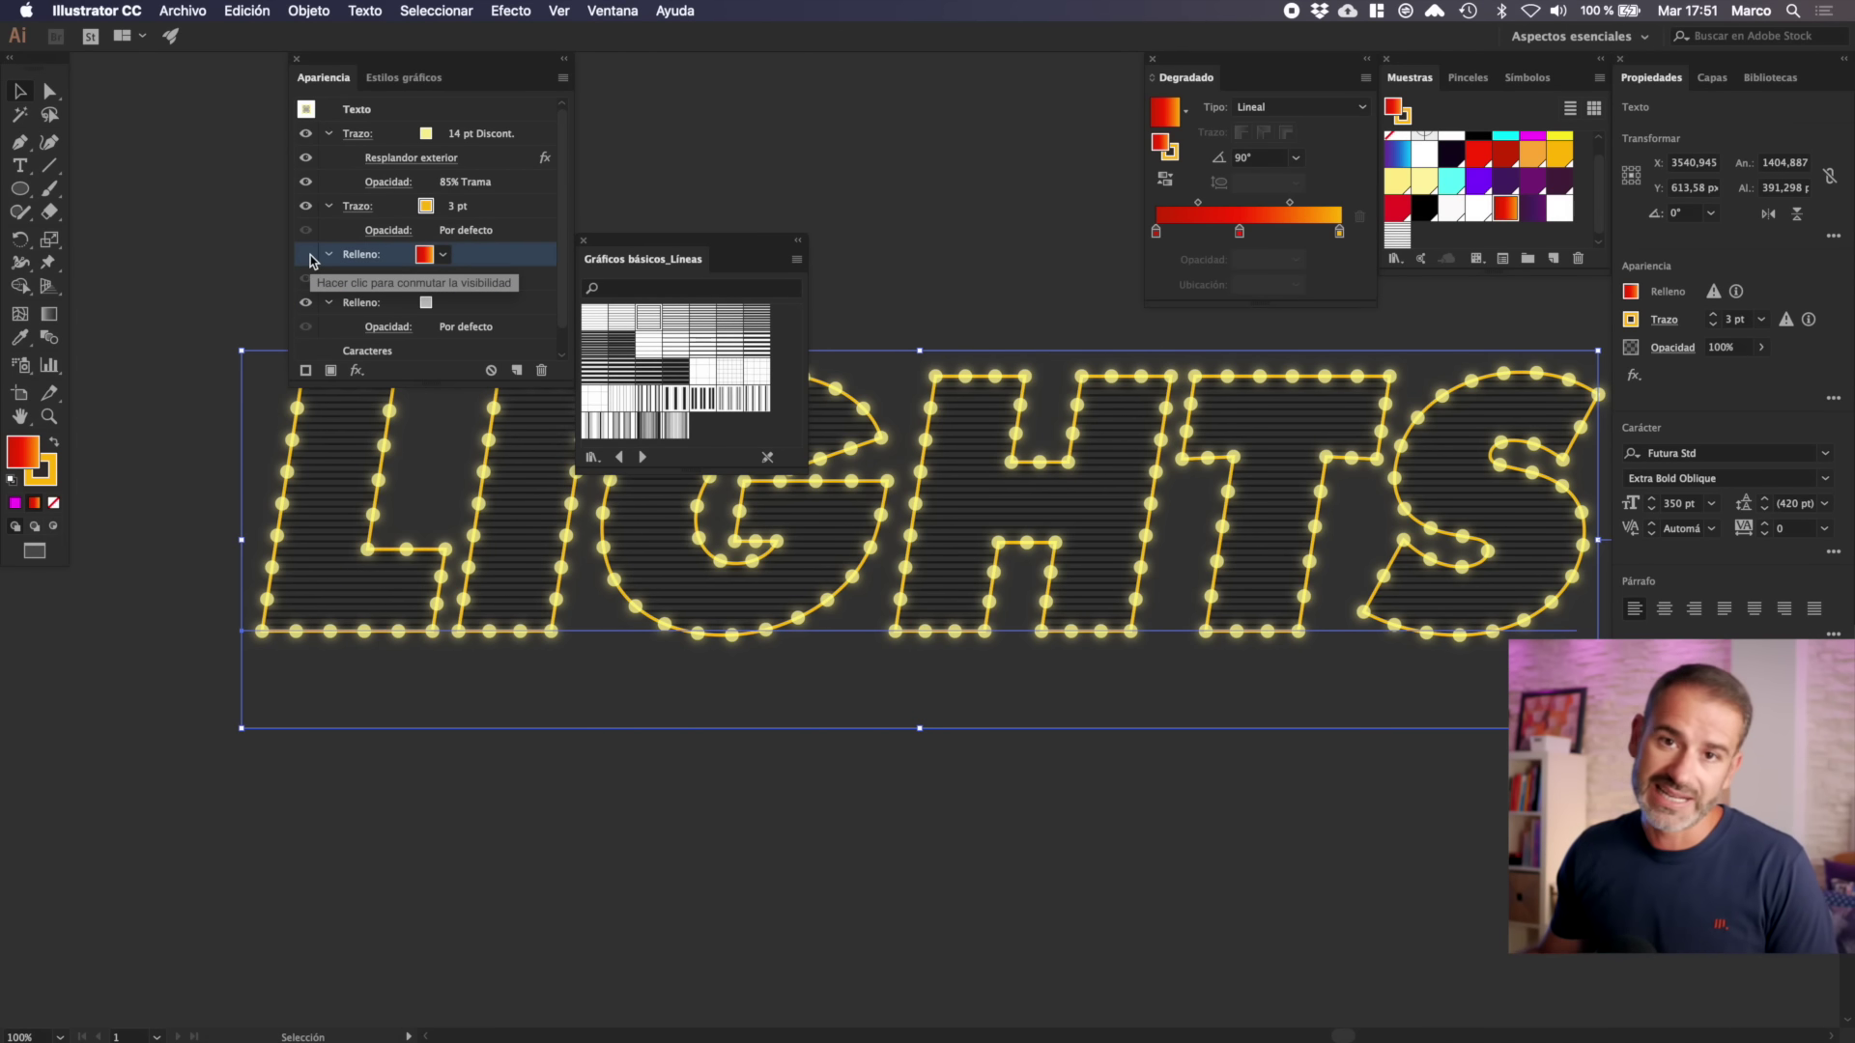
left_click(583, 241)
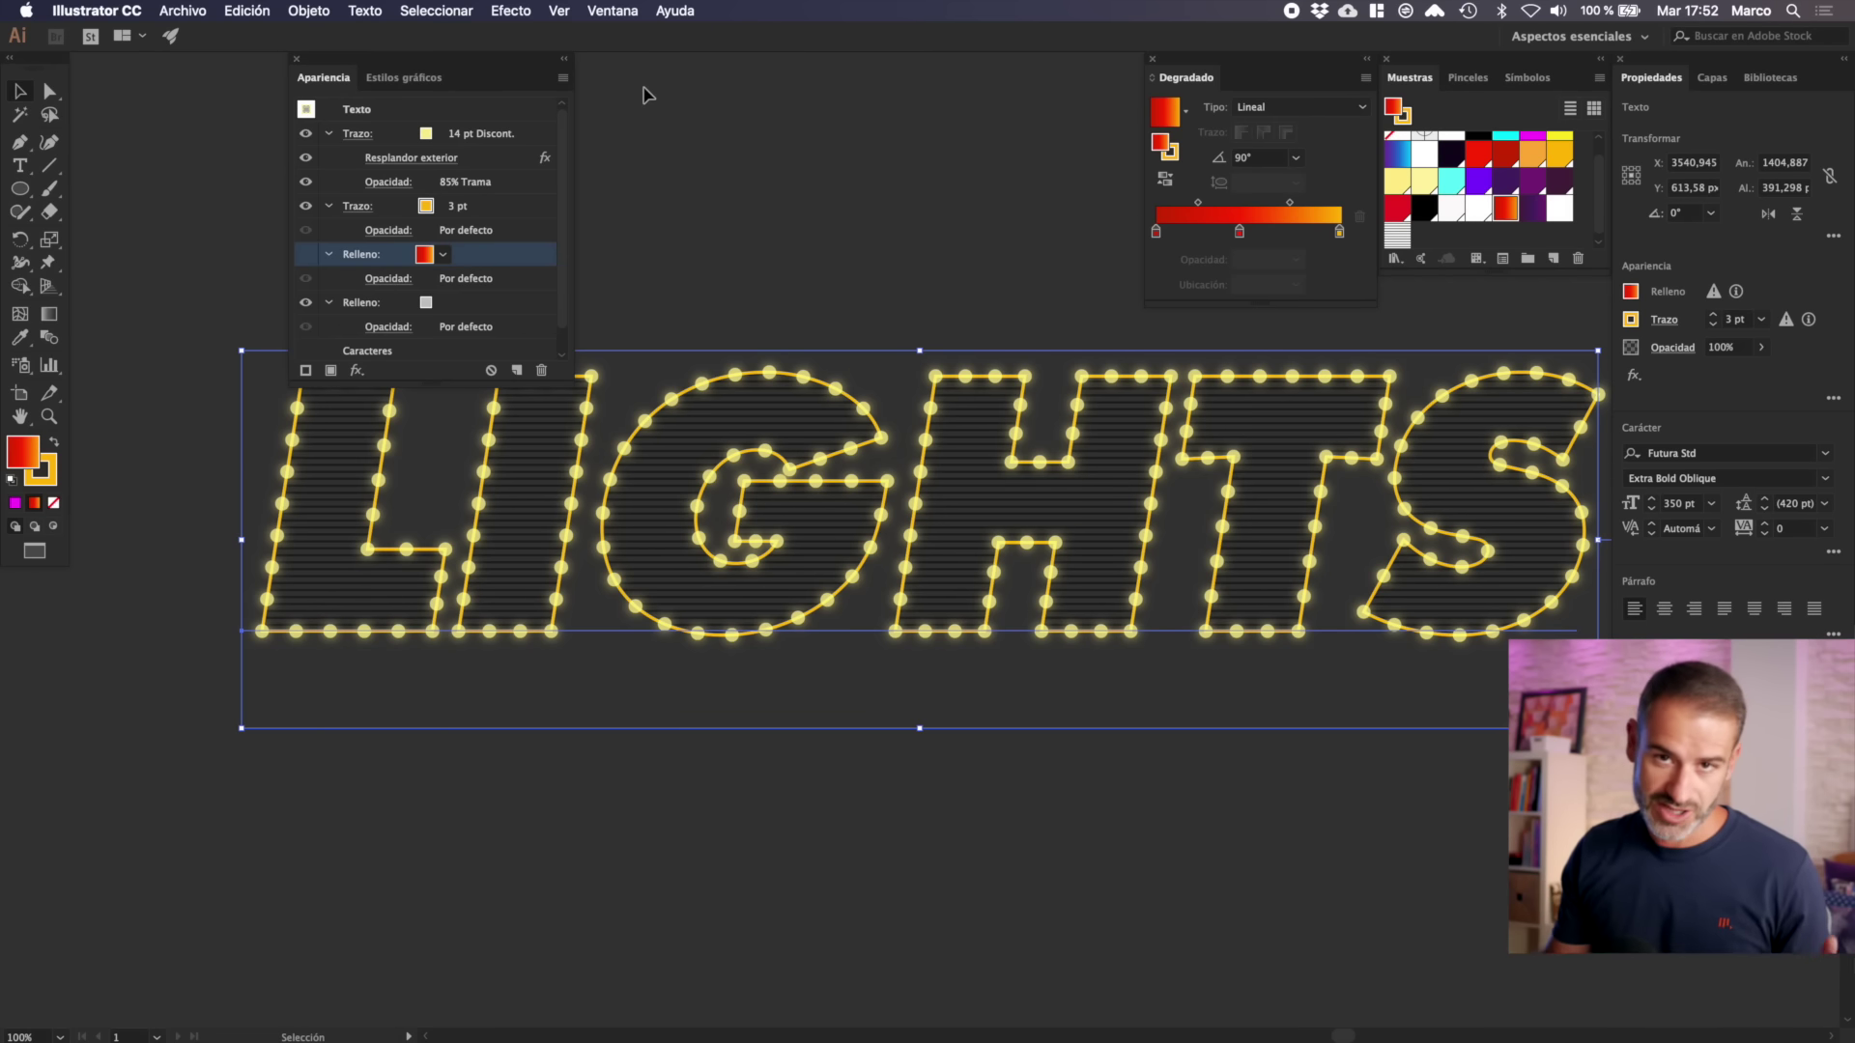
left_click_drag(1255, 77, 1108, 94)
- Edit the striped pattern swatch and turn its tile lines' stroke white
left_click(443, 254)
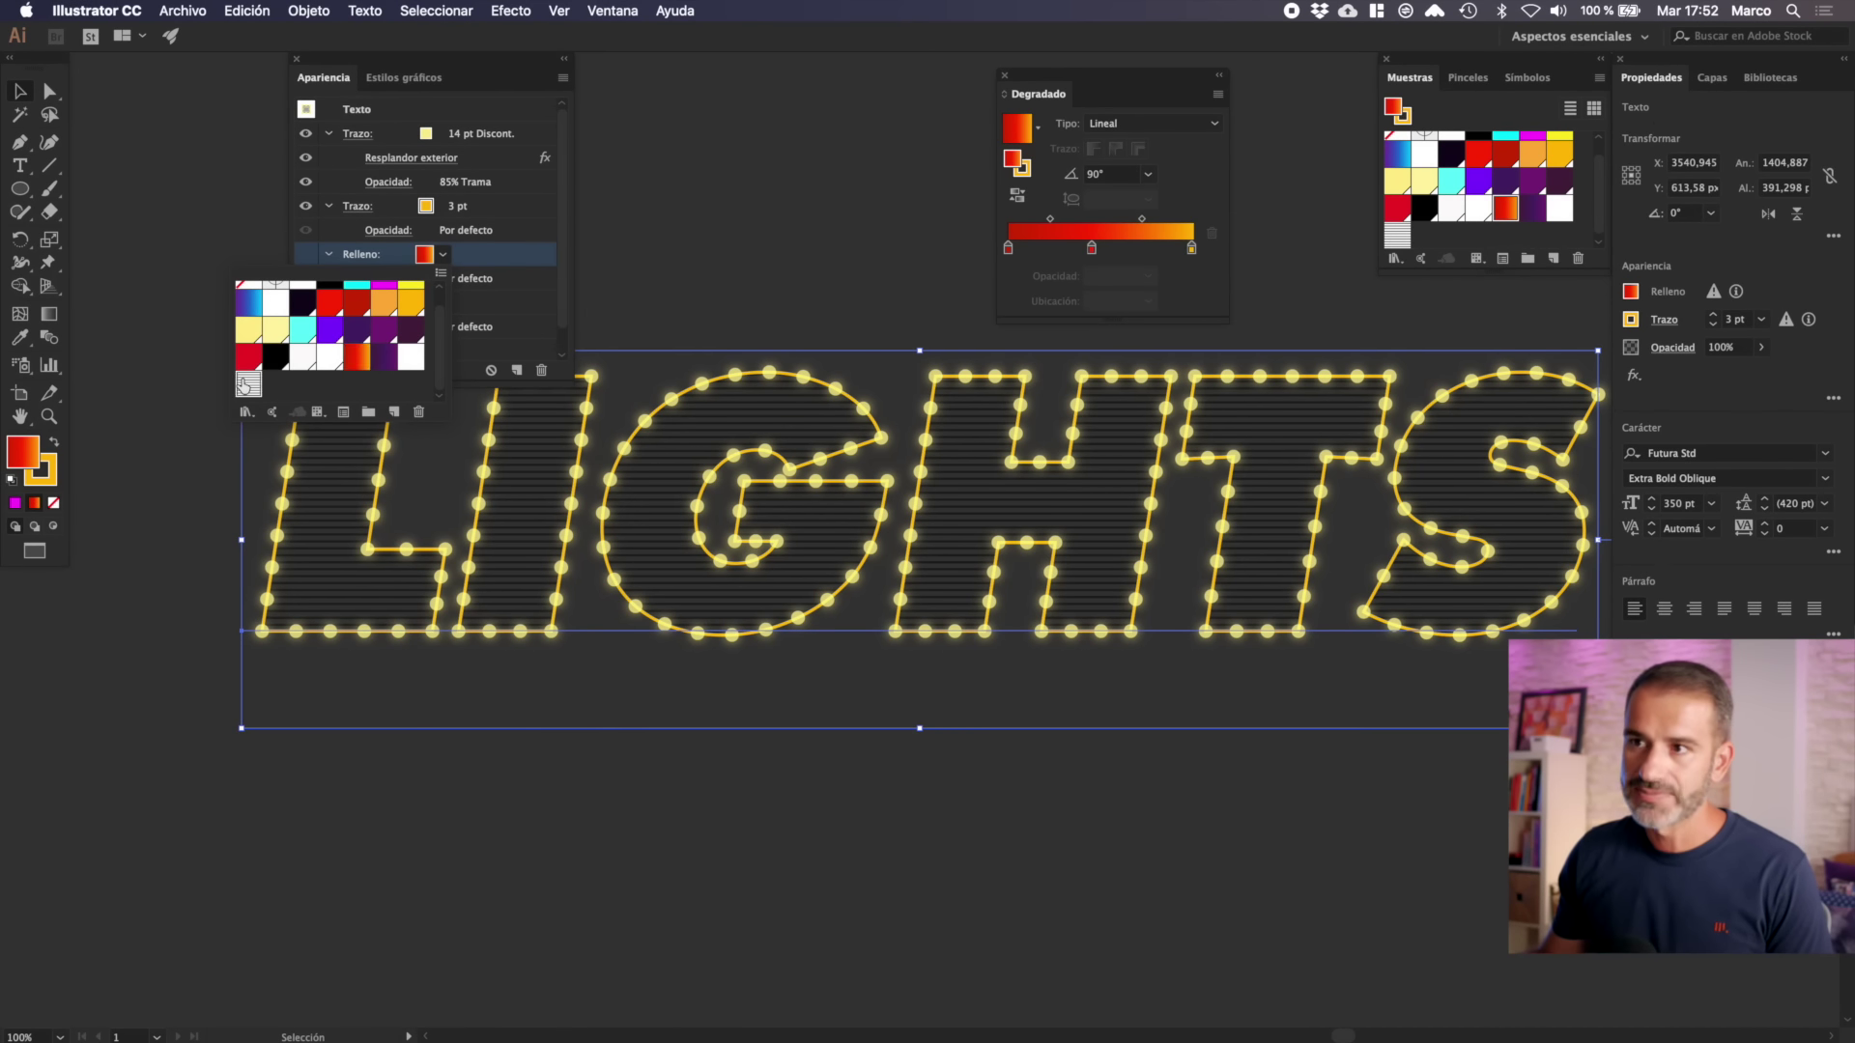
double_click(246, 384)
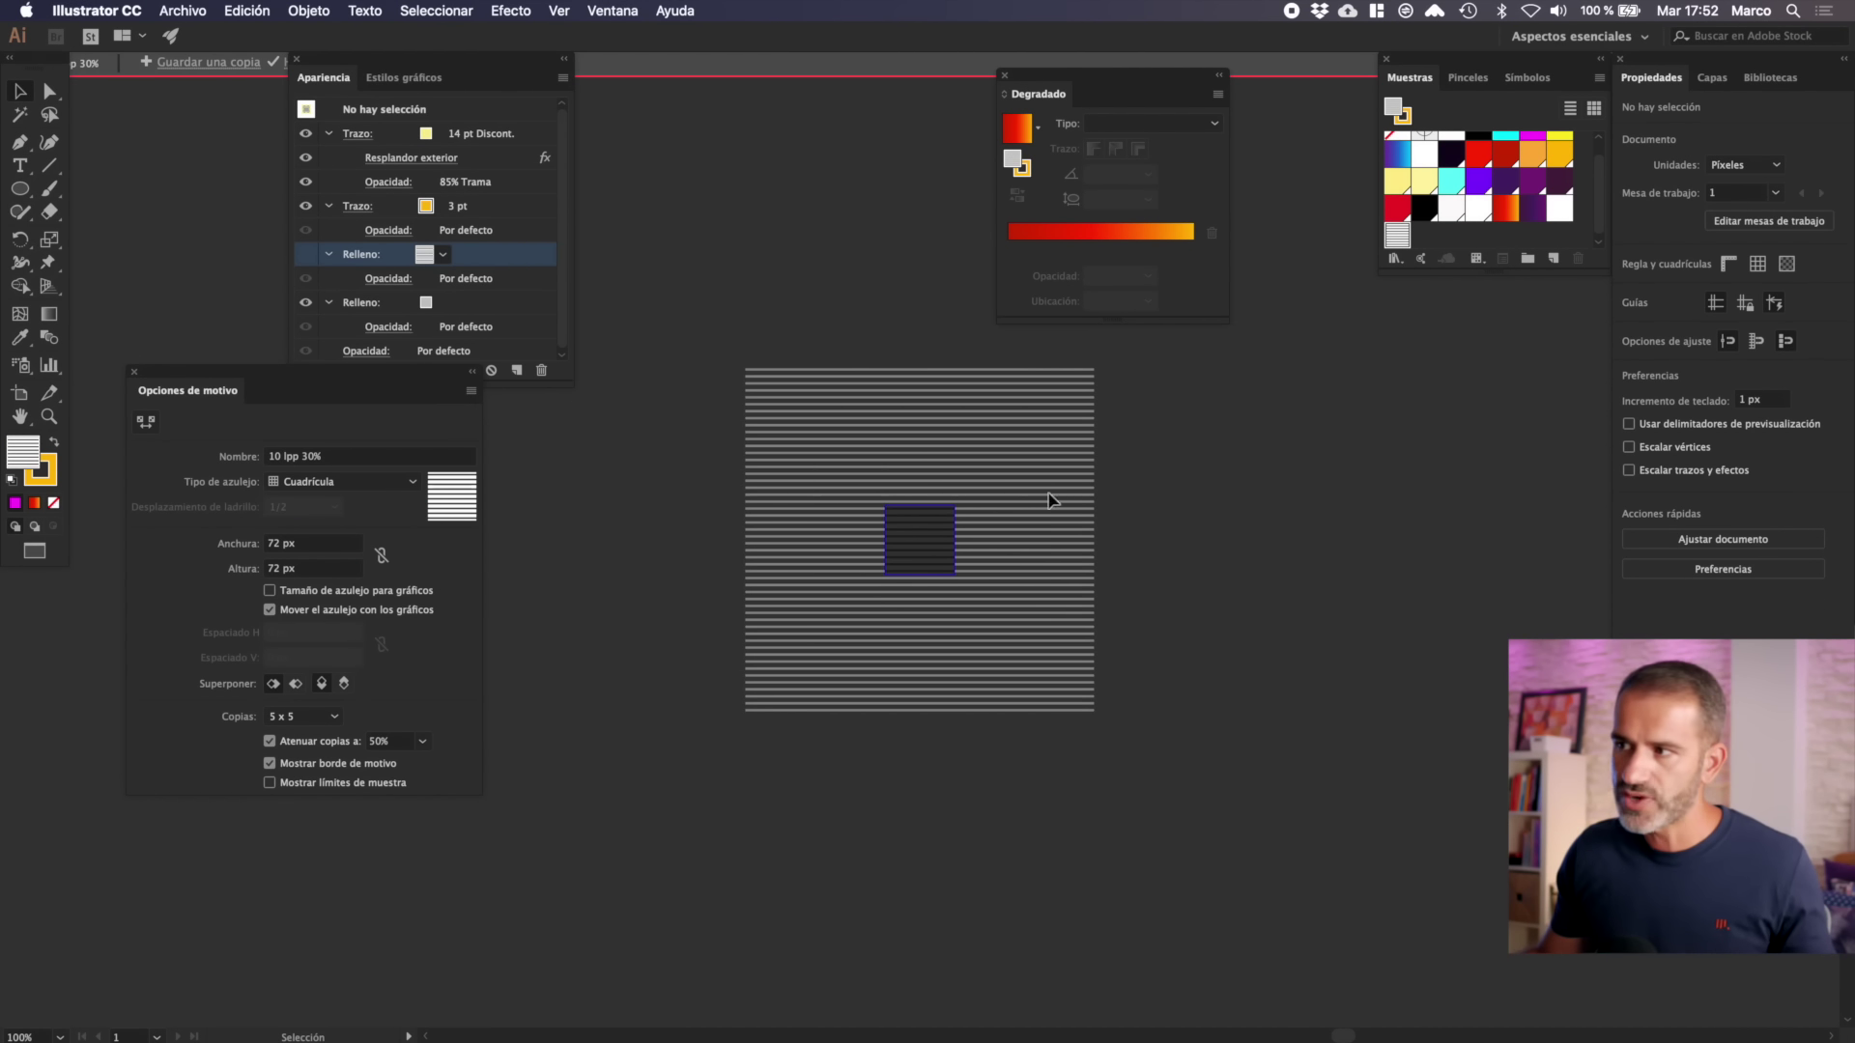
key("super+a")
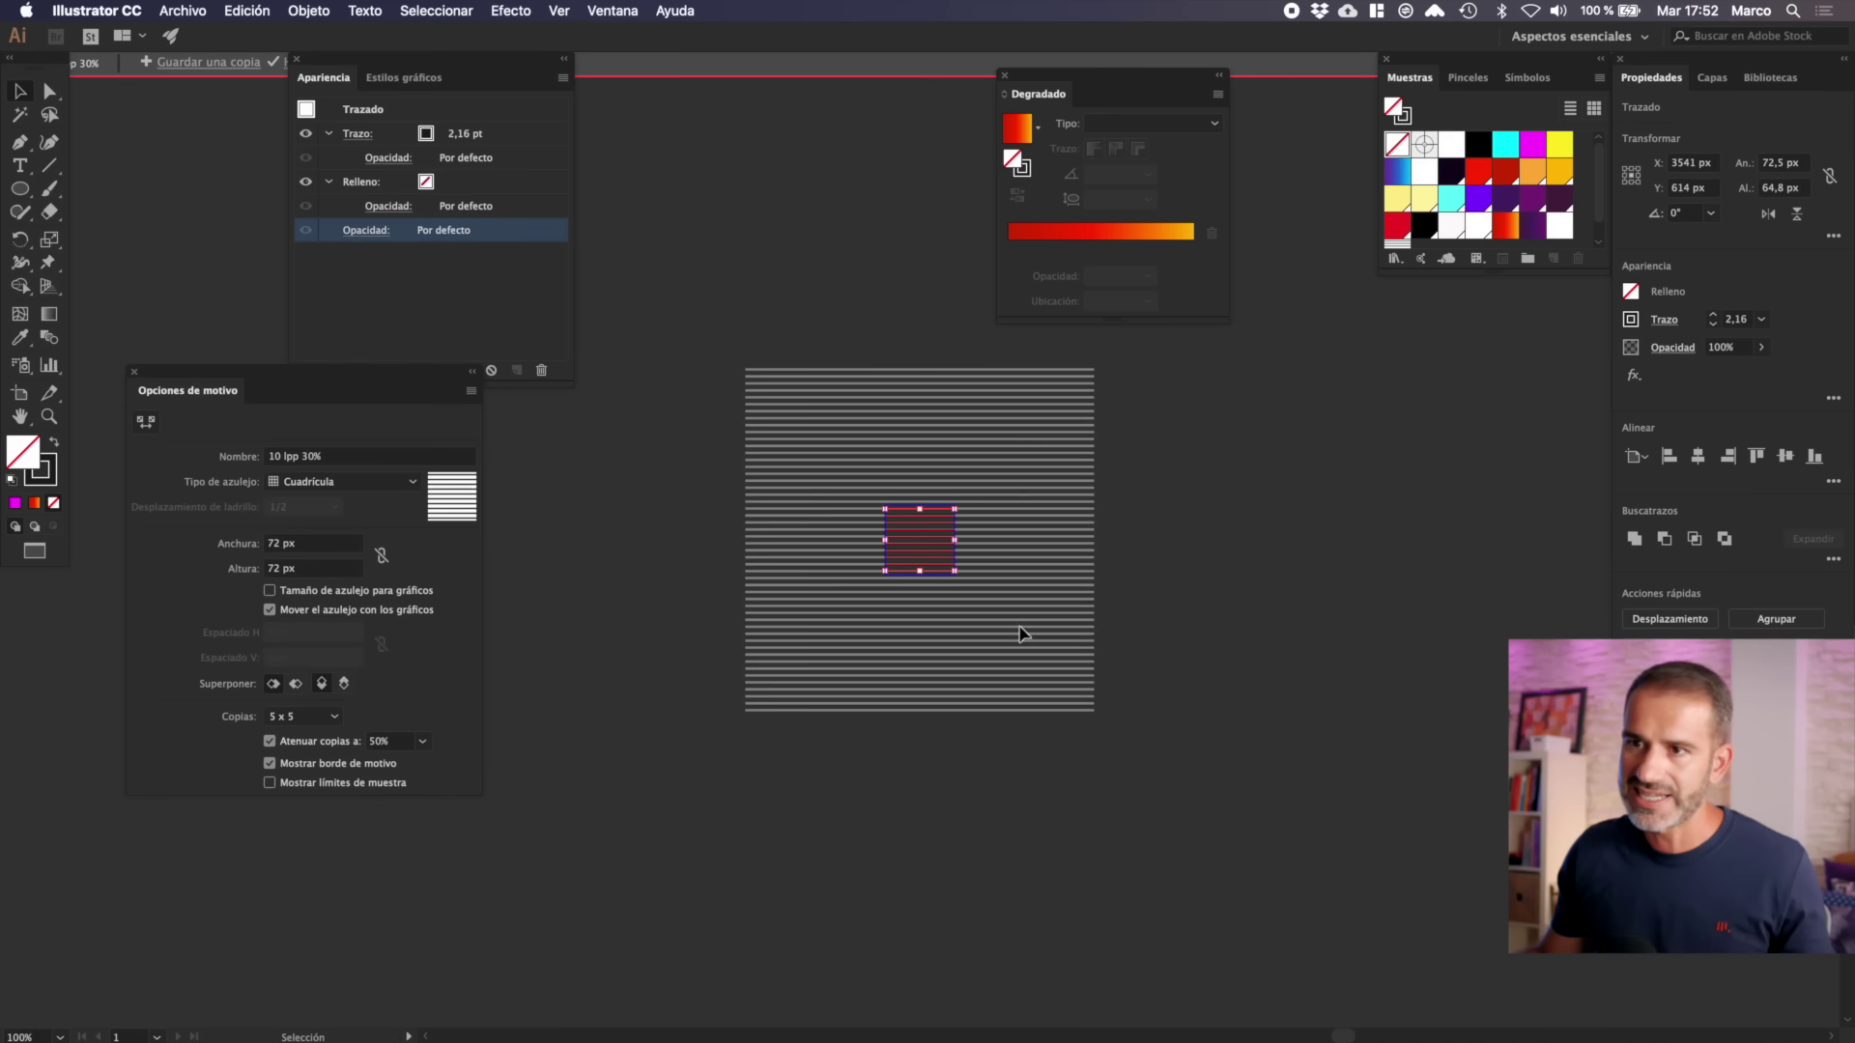
key("x")
key("shift+super+a")
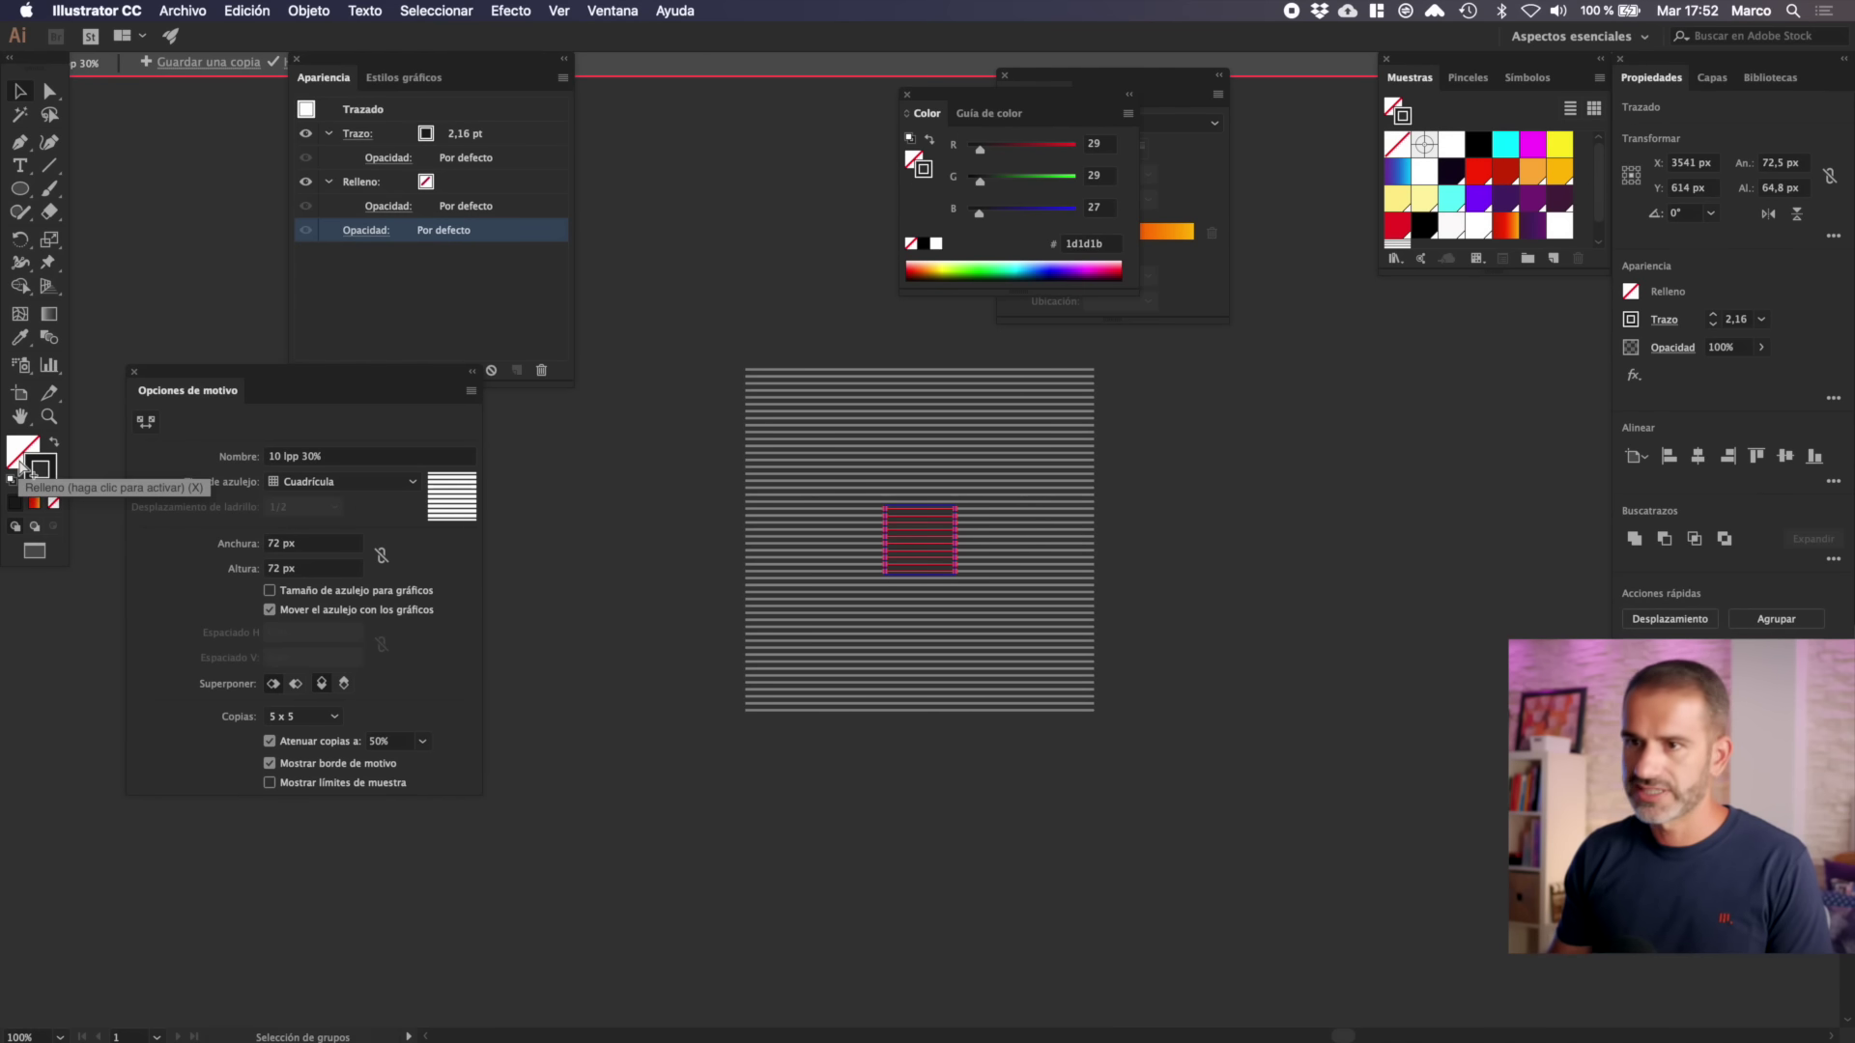
double_click(41, 467)
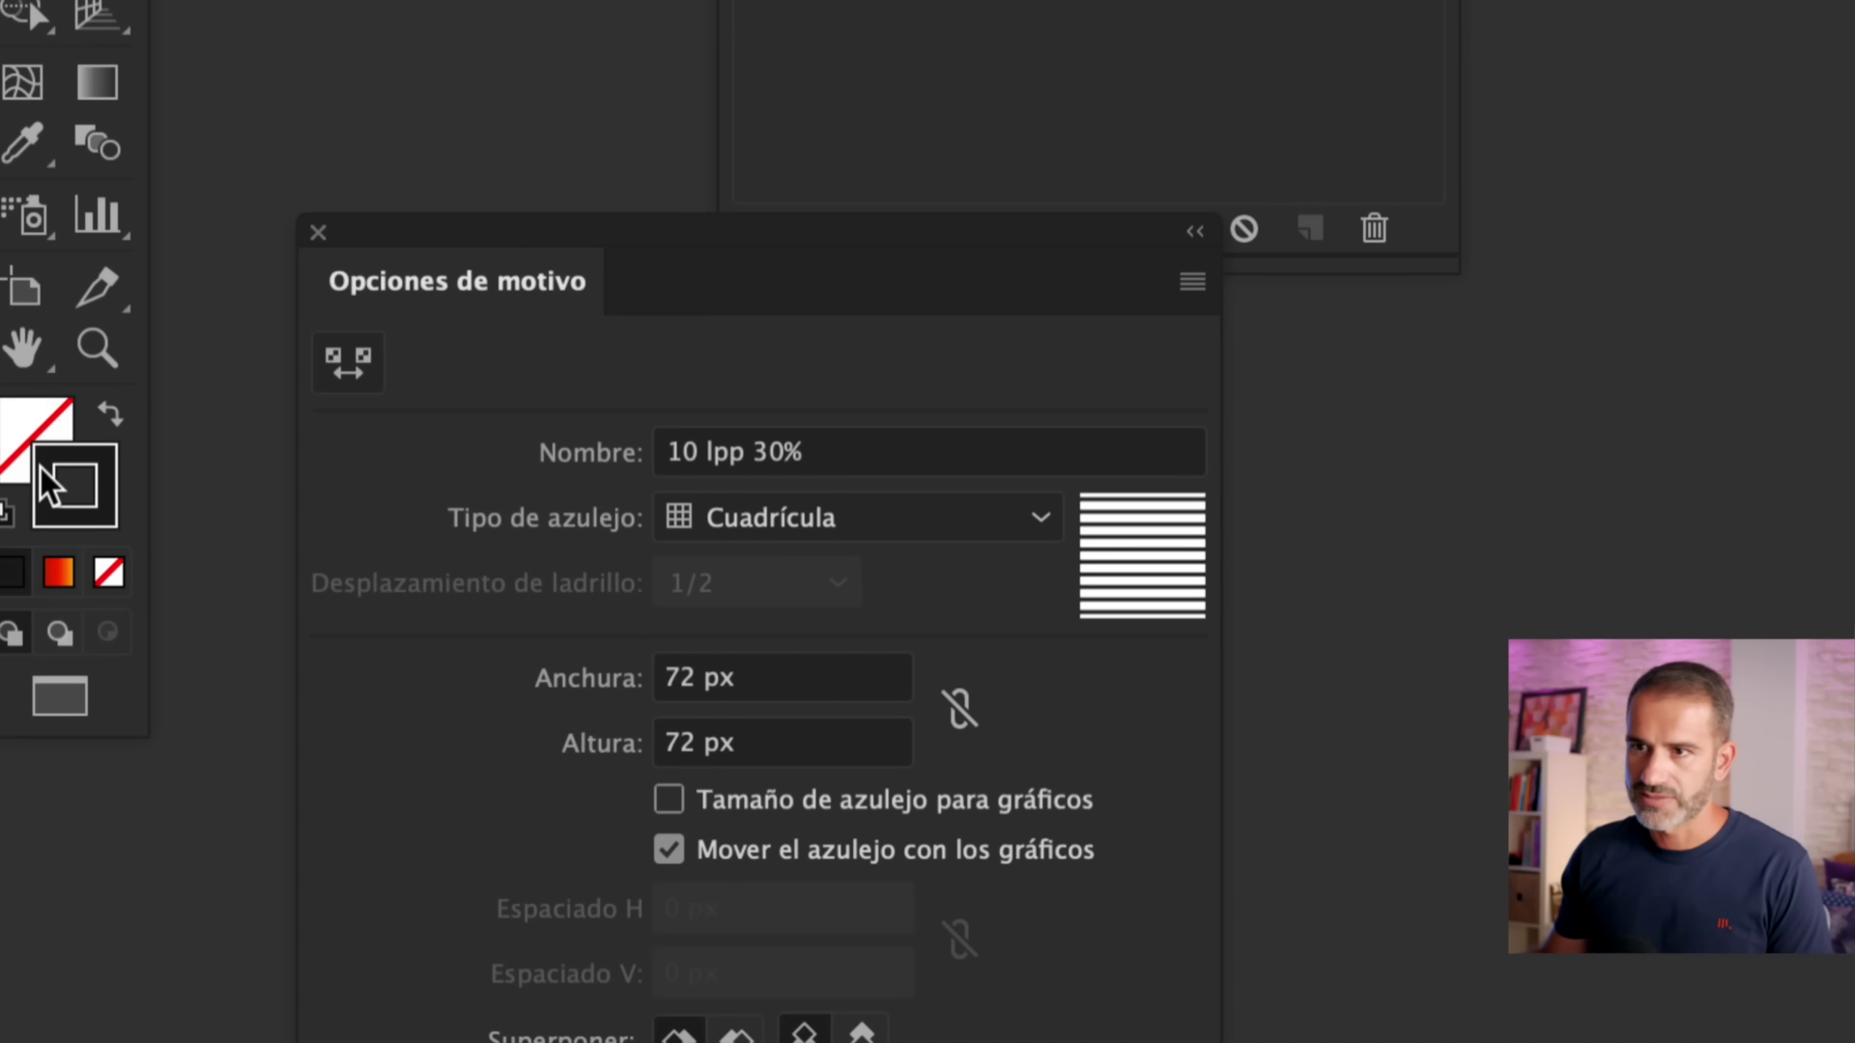
left_click(1070, 16)
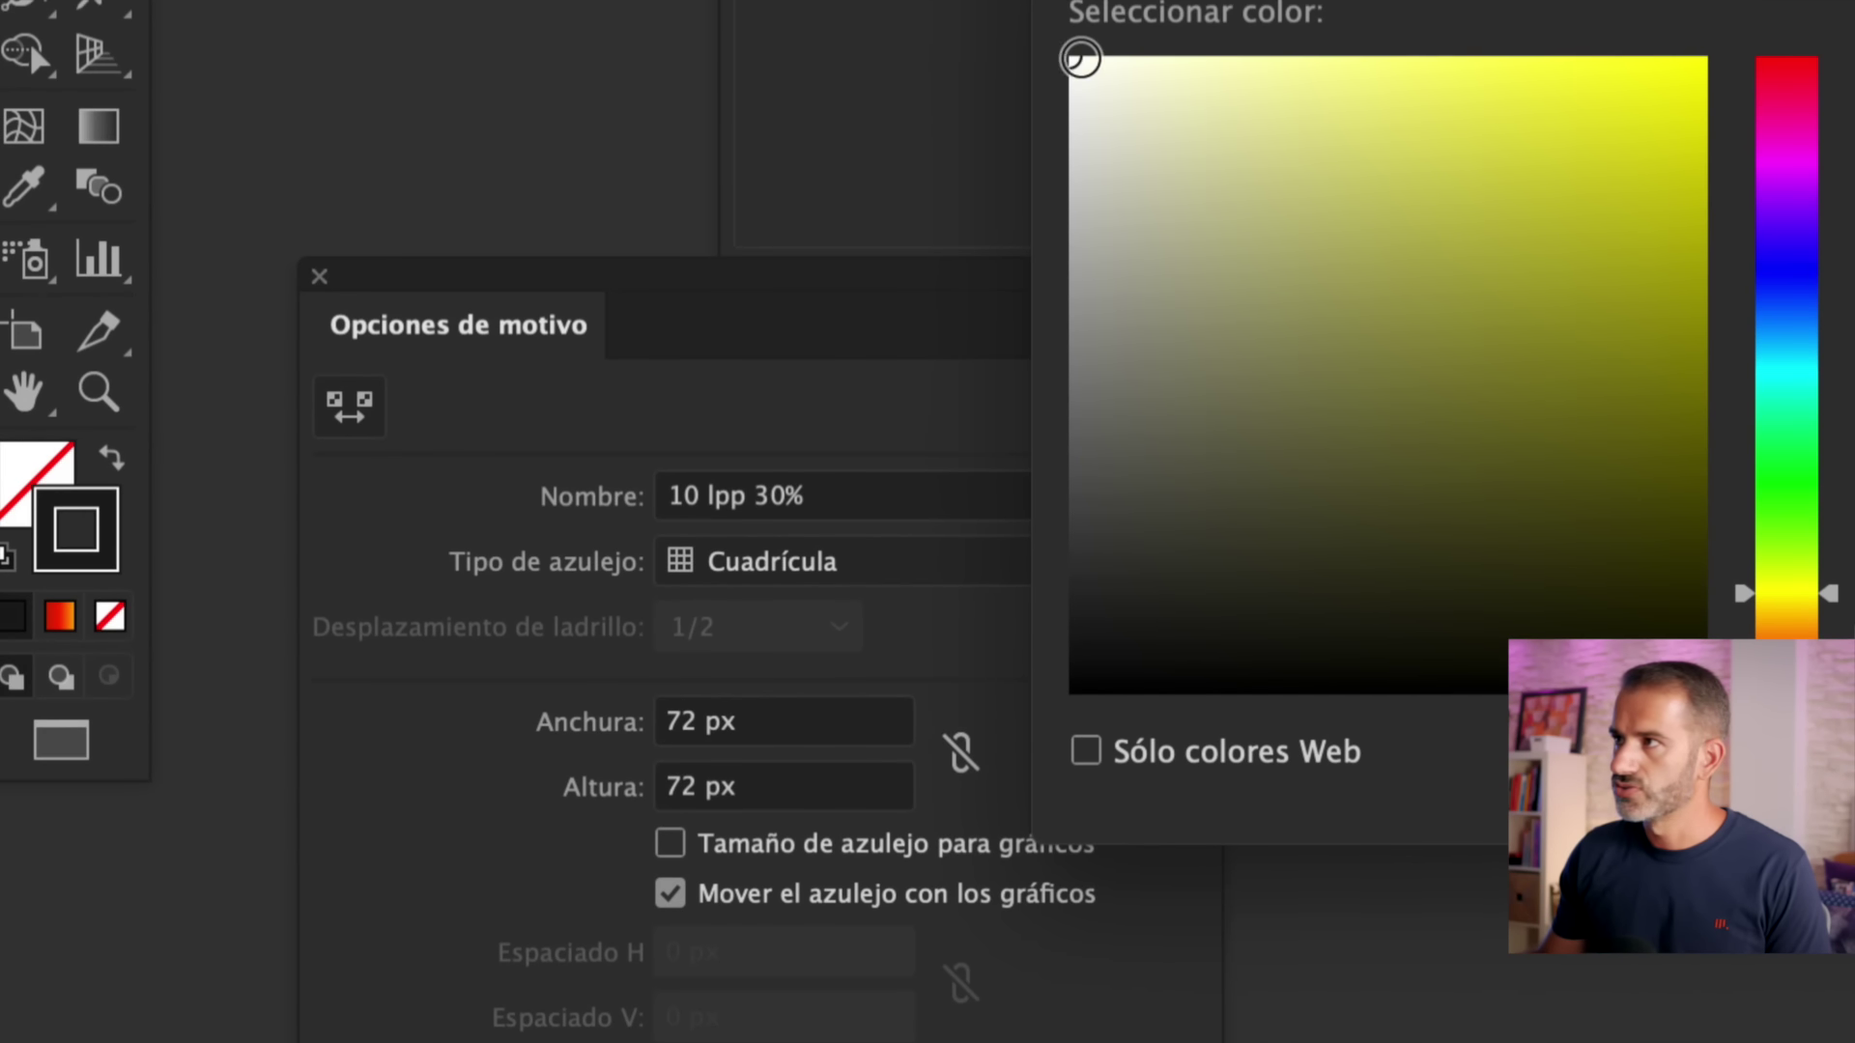
key("Return")
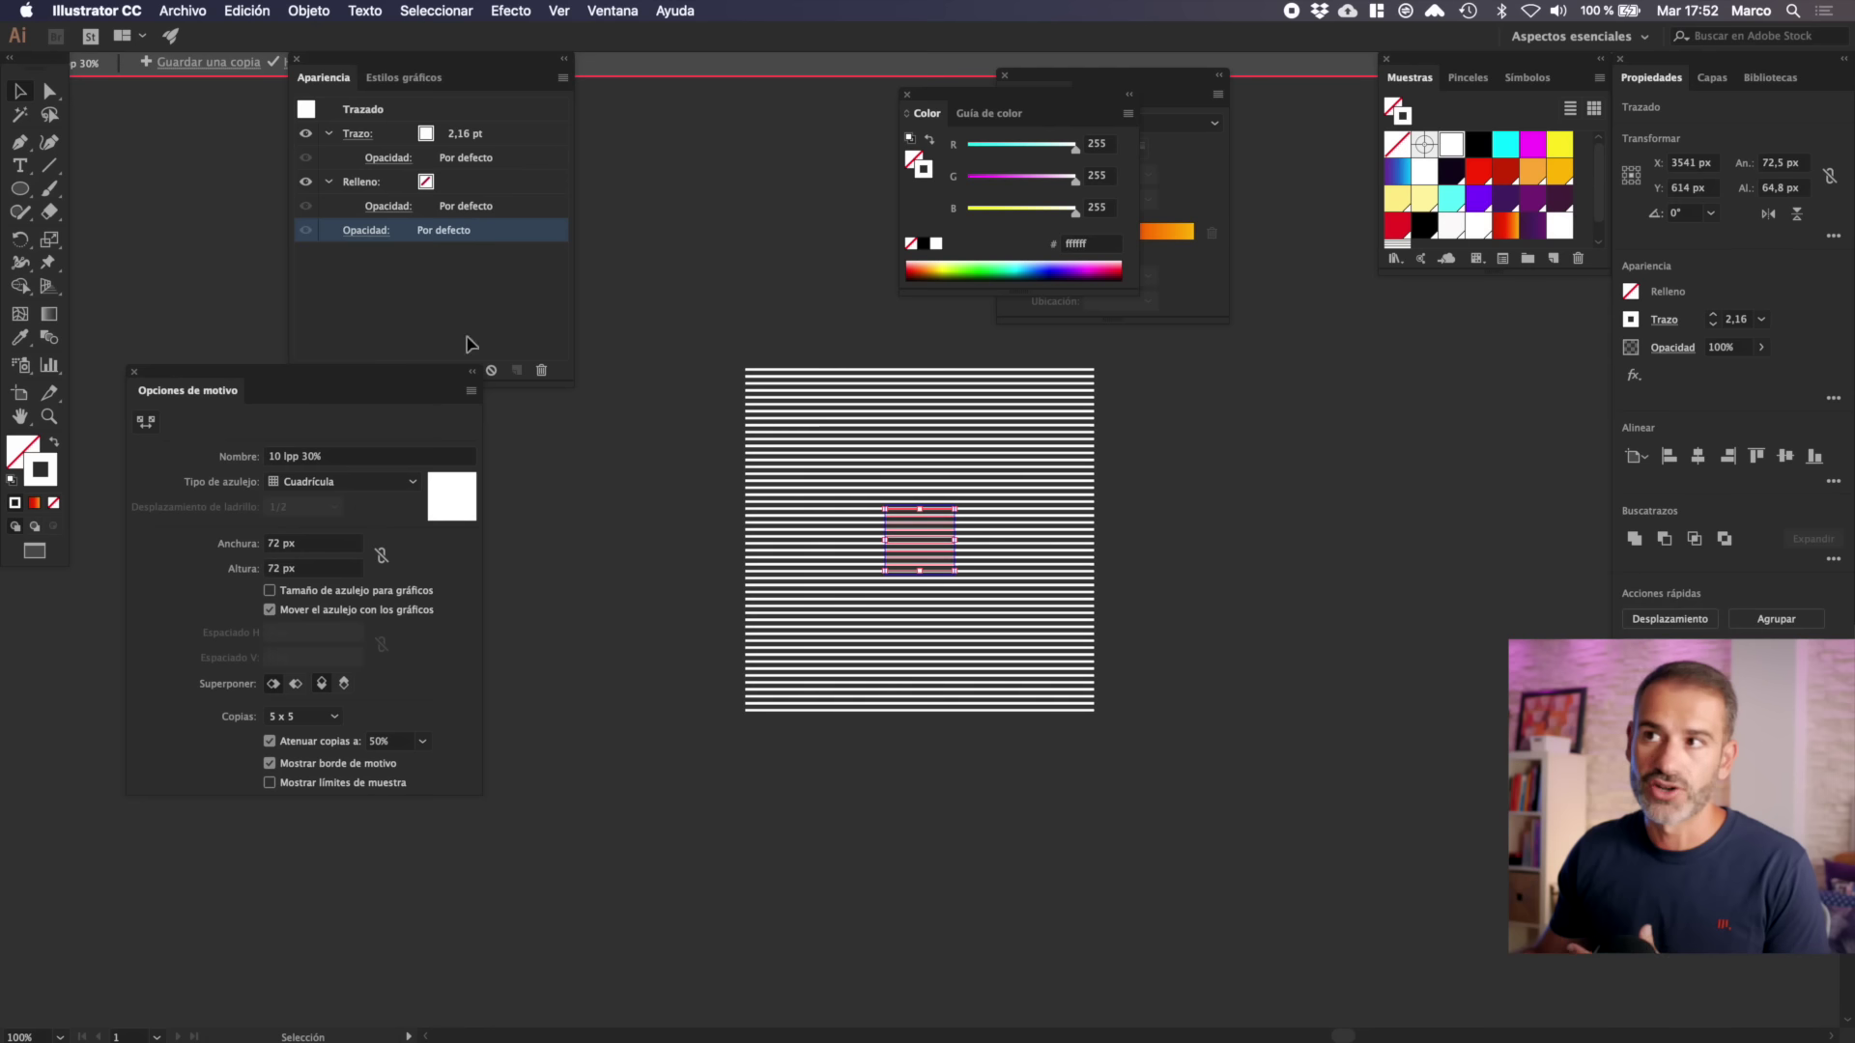
- Save the edited pattern as a new swatch named 'lineas blancas'
left_click_drag(368, 60, 417, 157)
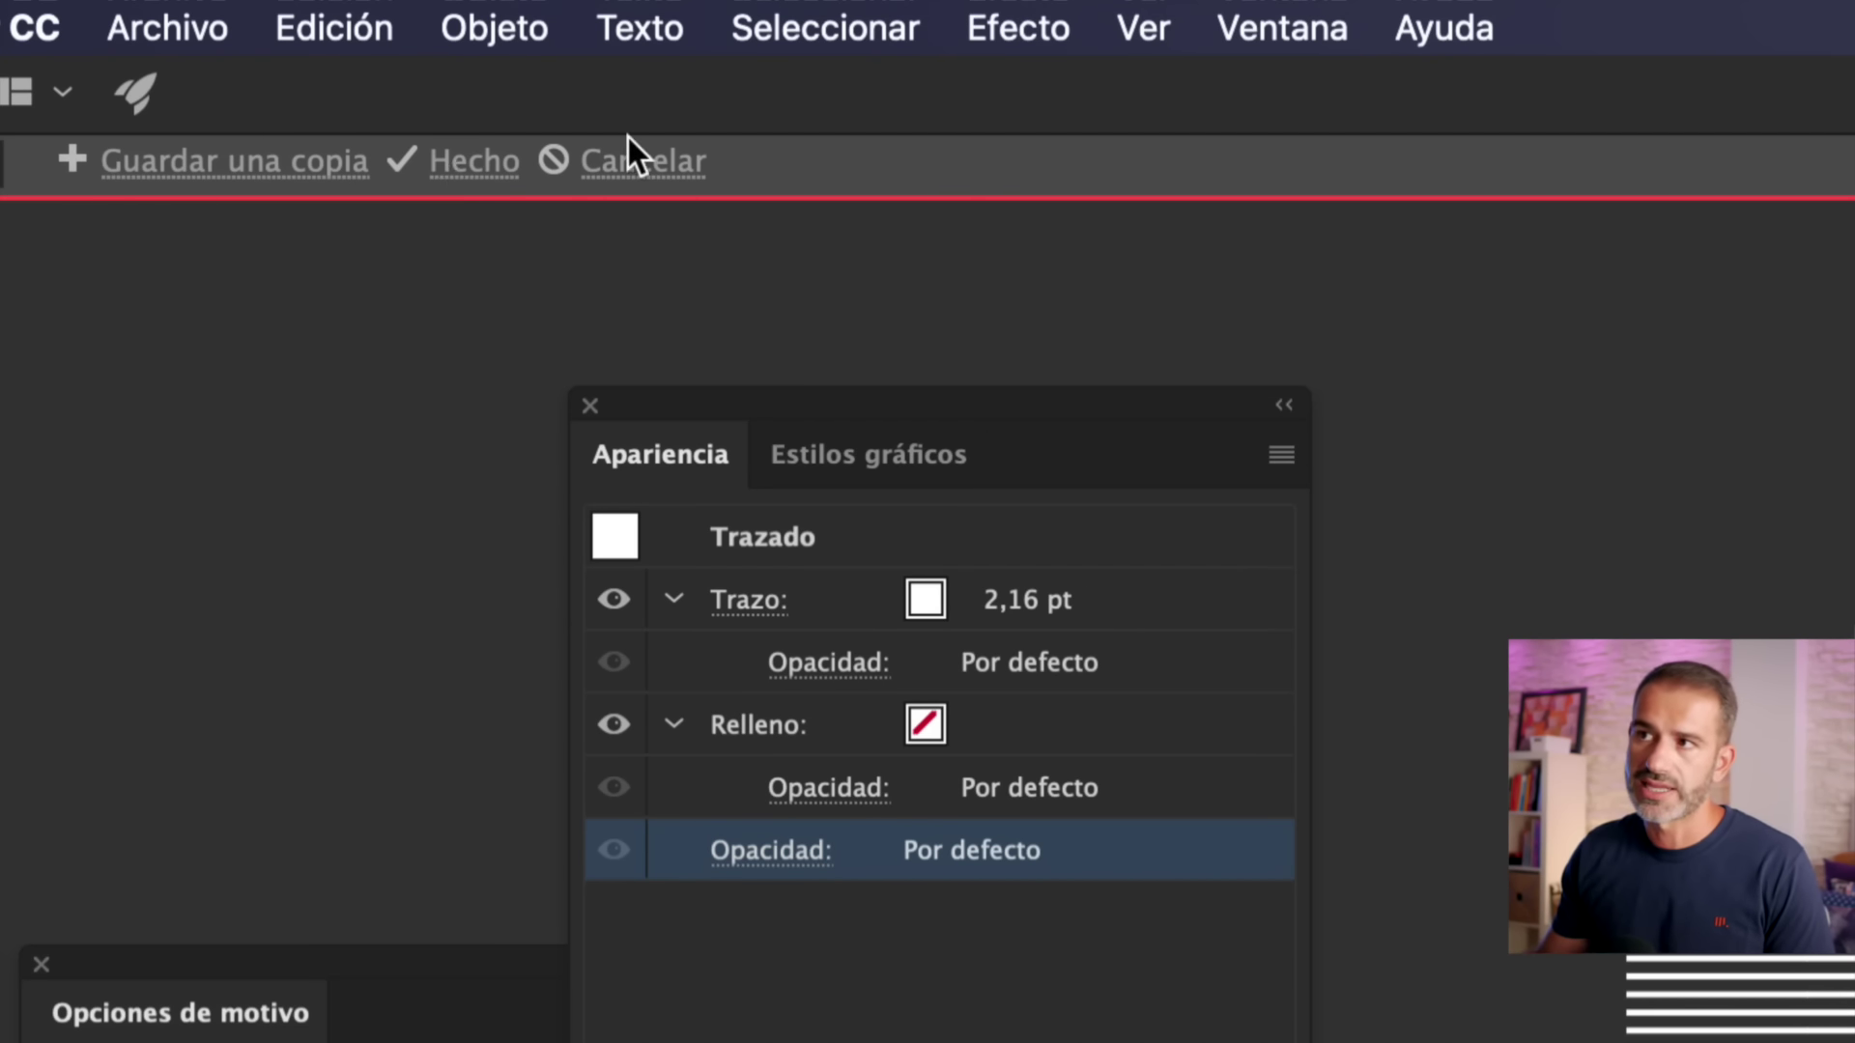
left_click(214, 174)
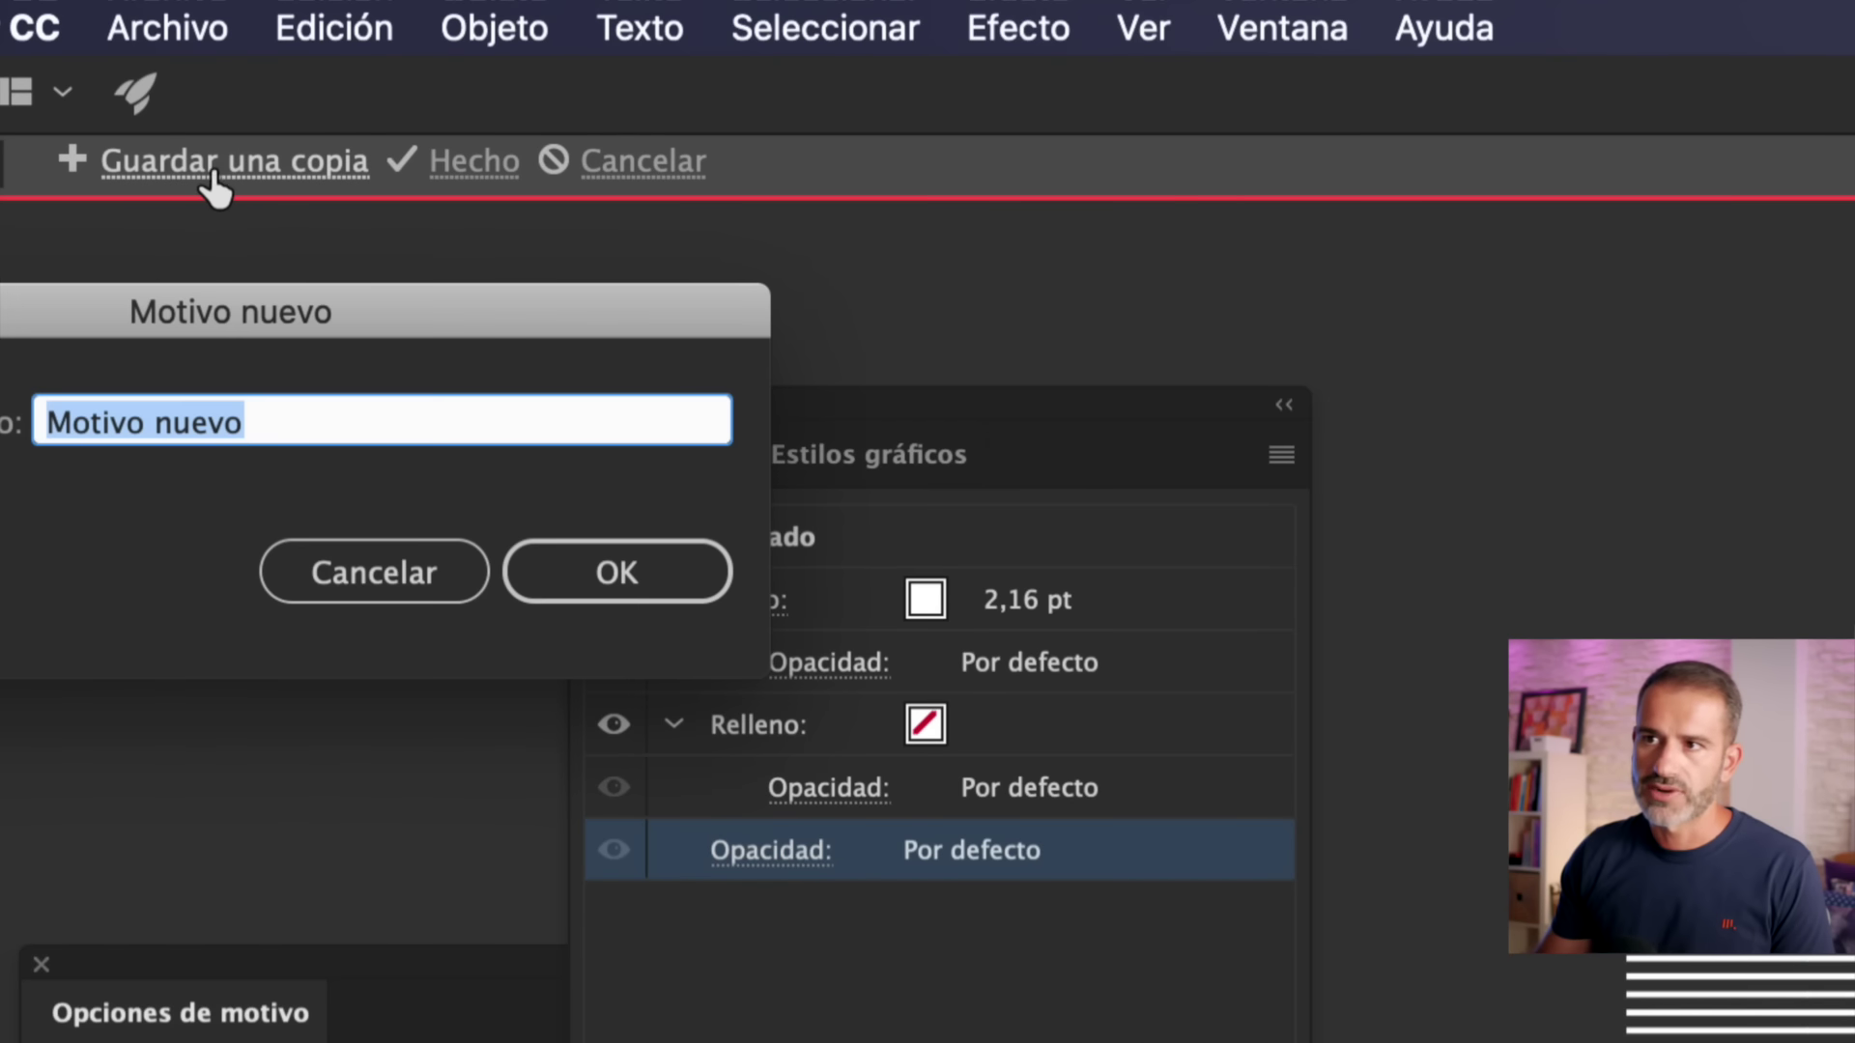
type("lineas blancas")
left_click(716, 548)
left_click(490, 282)
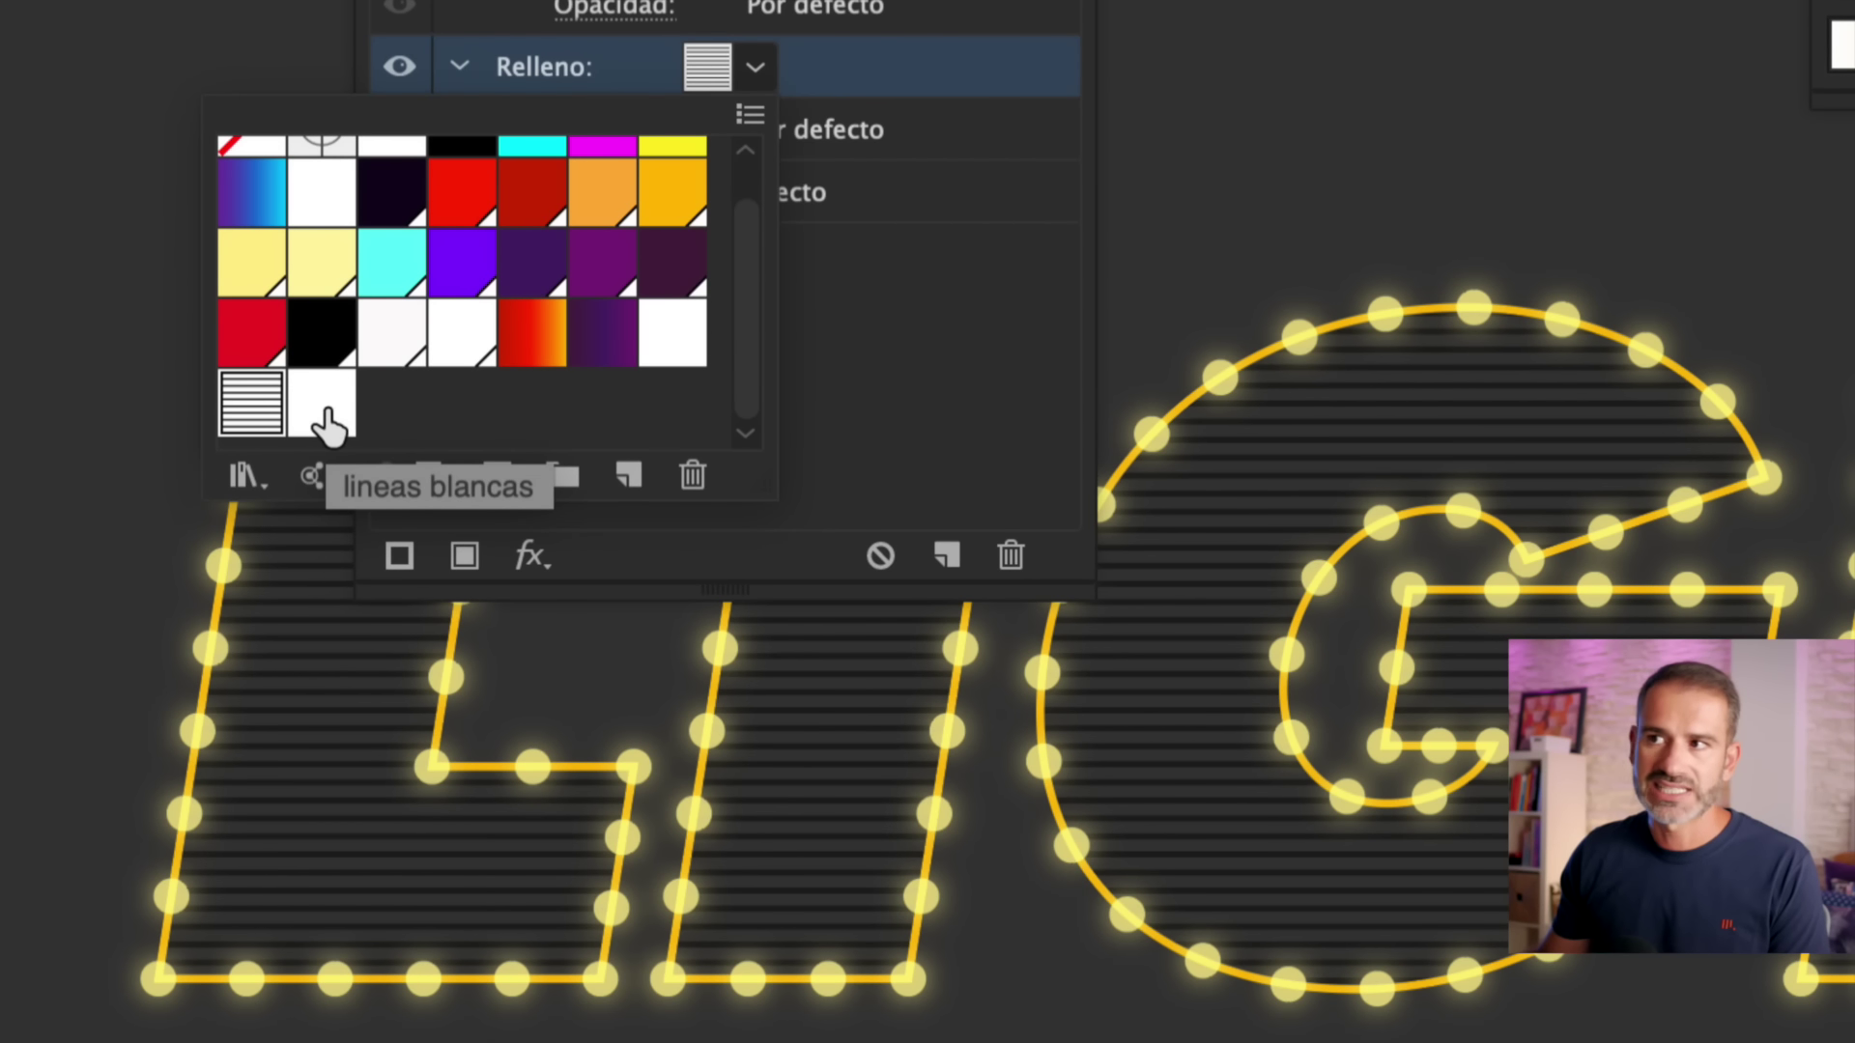
- Fill the LIGHTS letters with the 'lineas blancas' pattern swatch
left_click(322, 421)
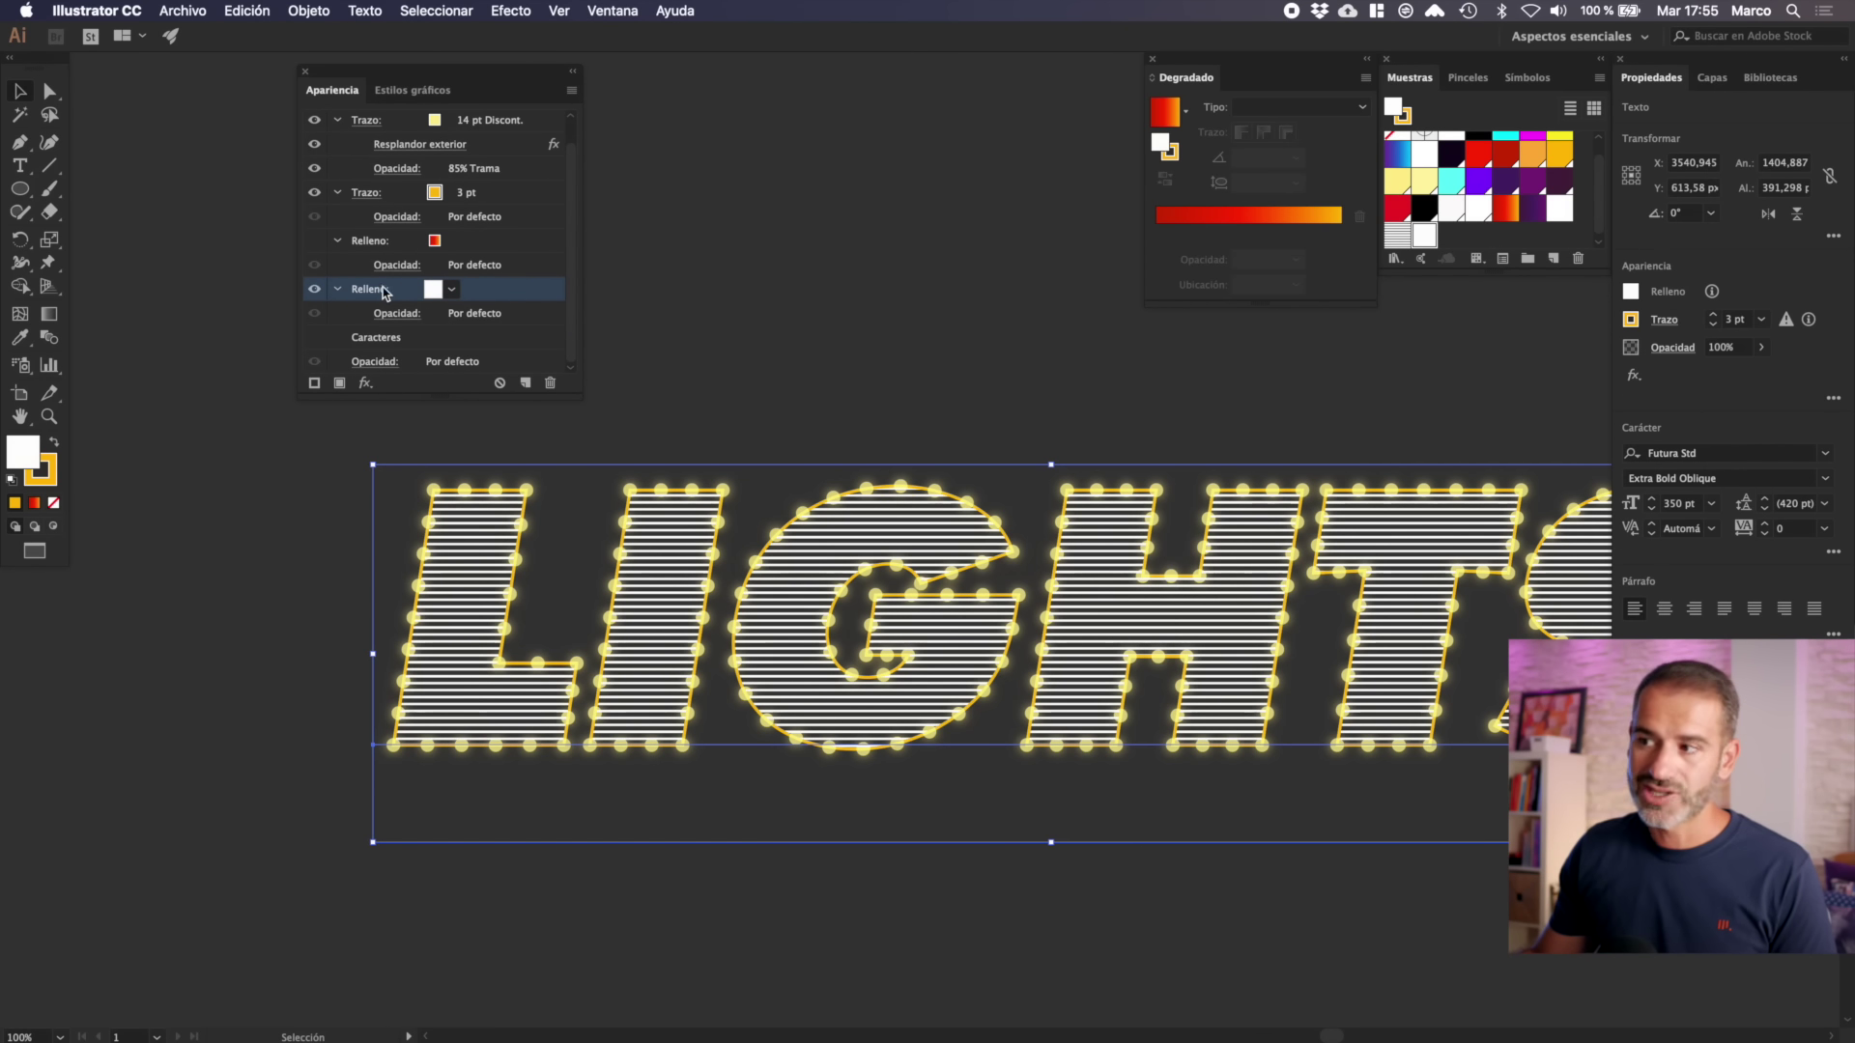
- Add a Transform effect to the stripe fill, trying 110% and 120% scales with preview
left_click(366, 383)
mouse_move(455, 495)
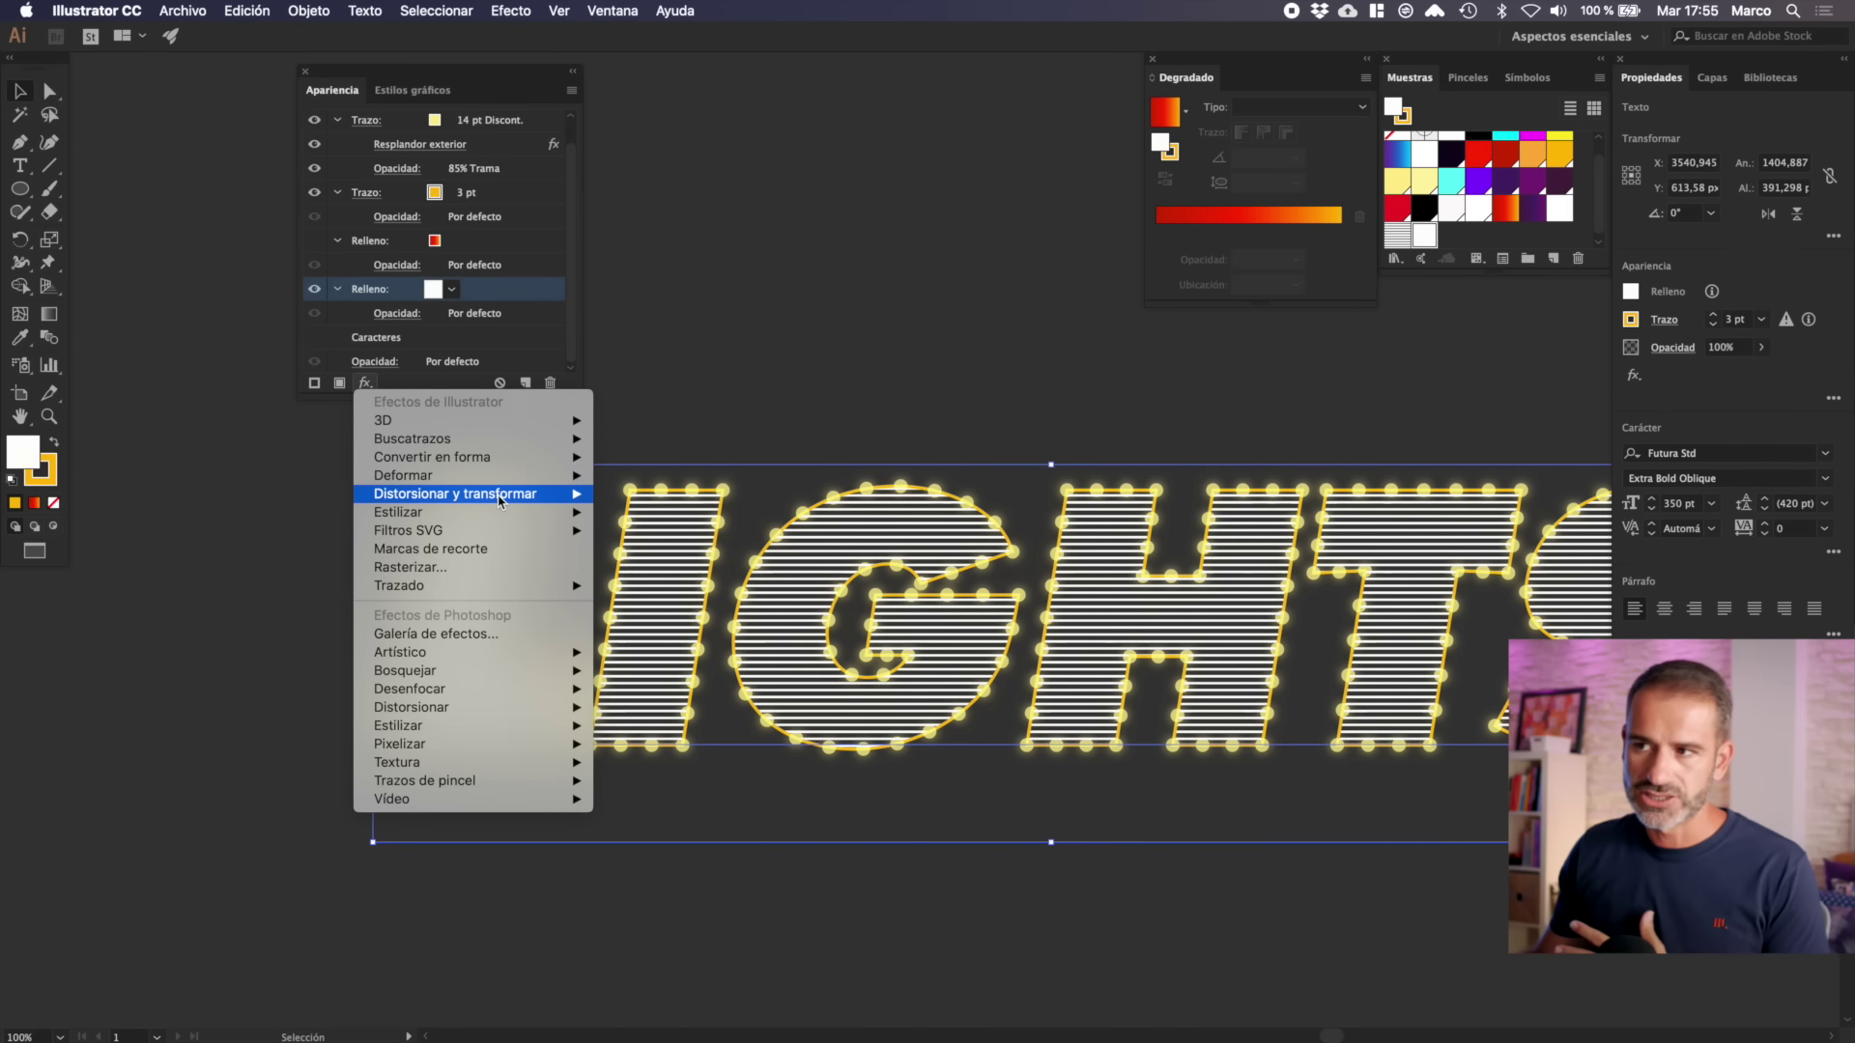
left_click(666, 585)
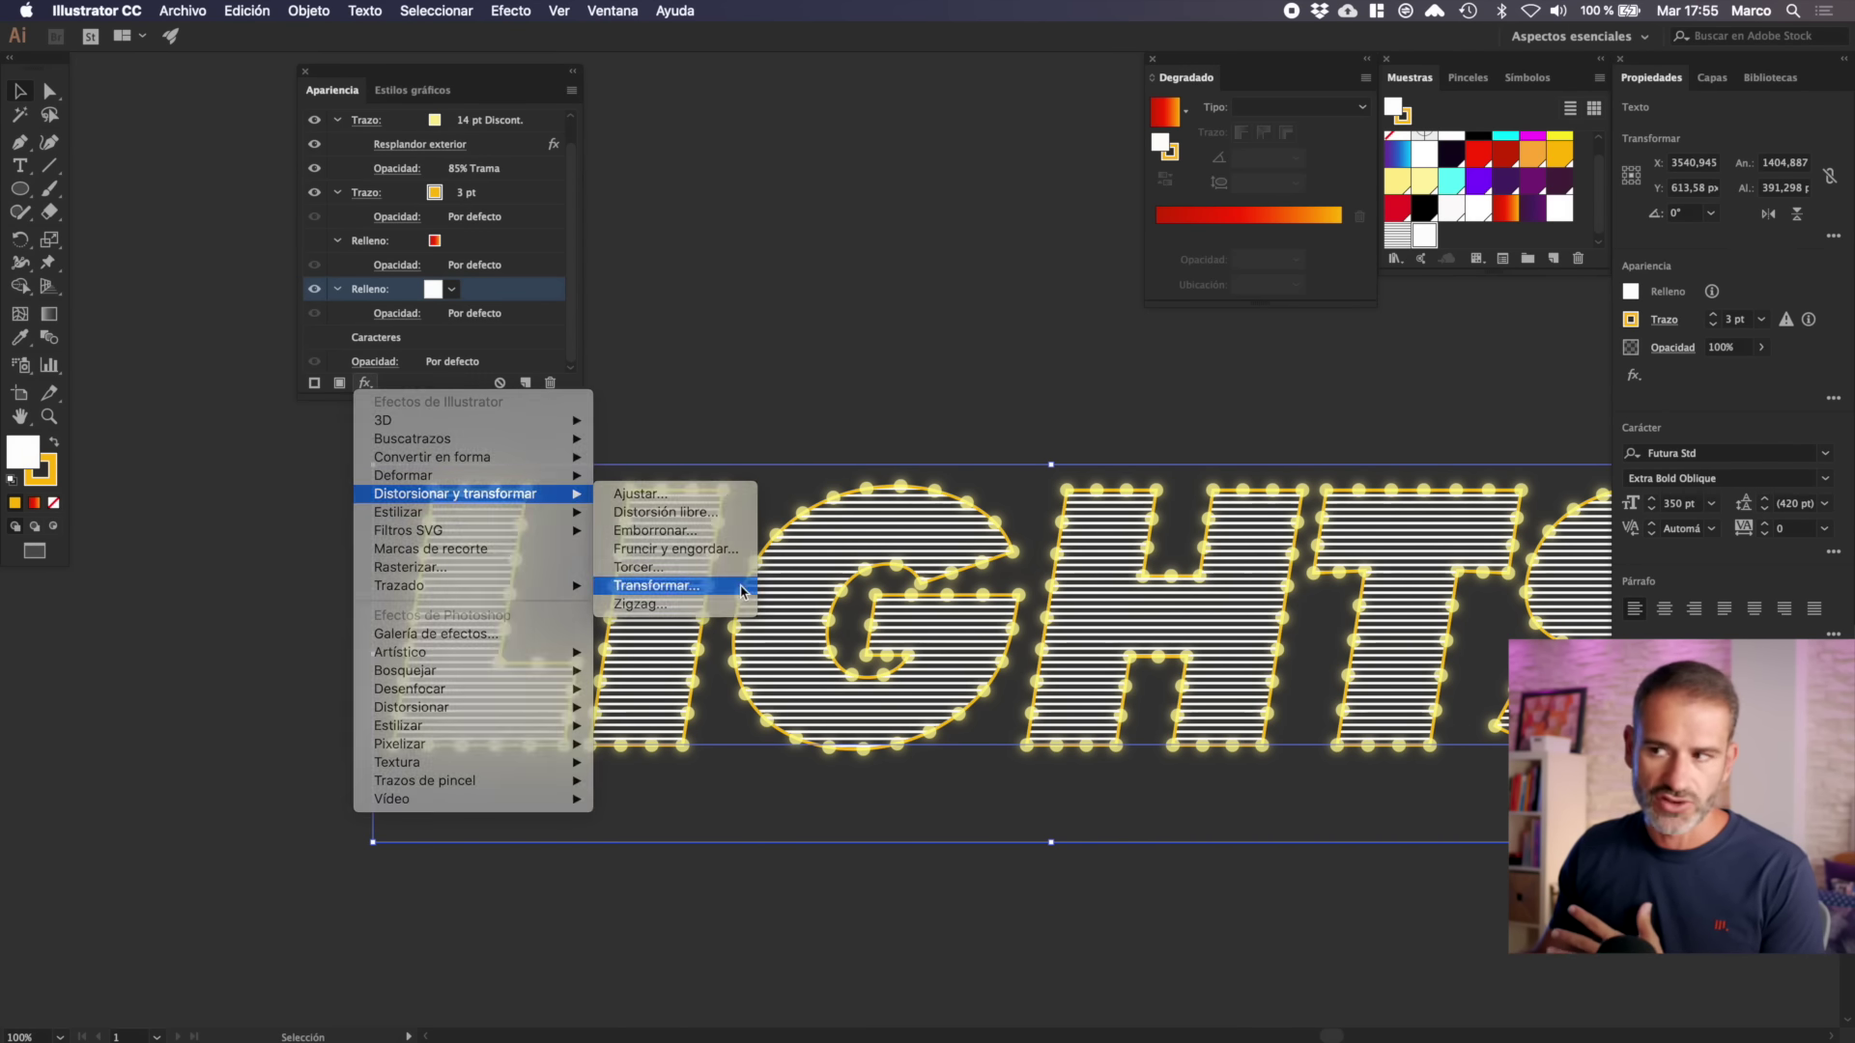
type("11")
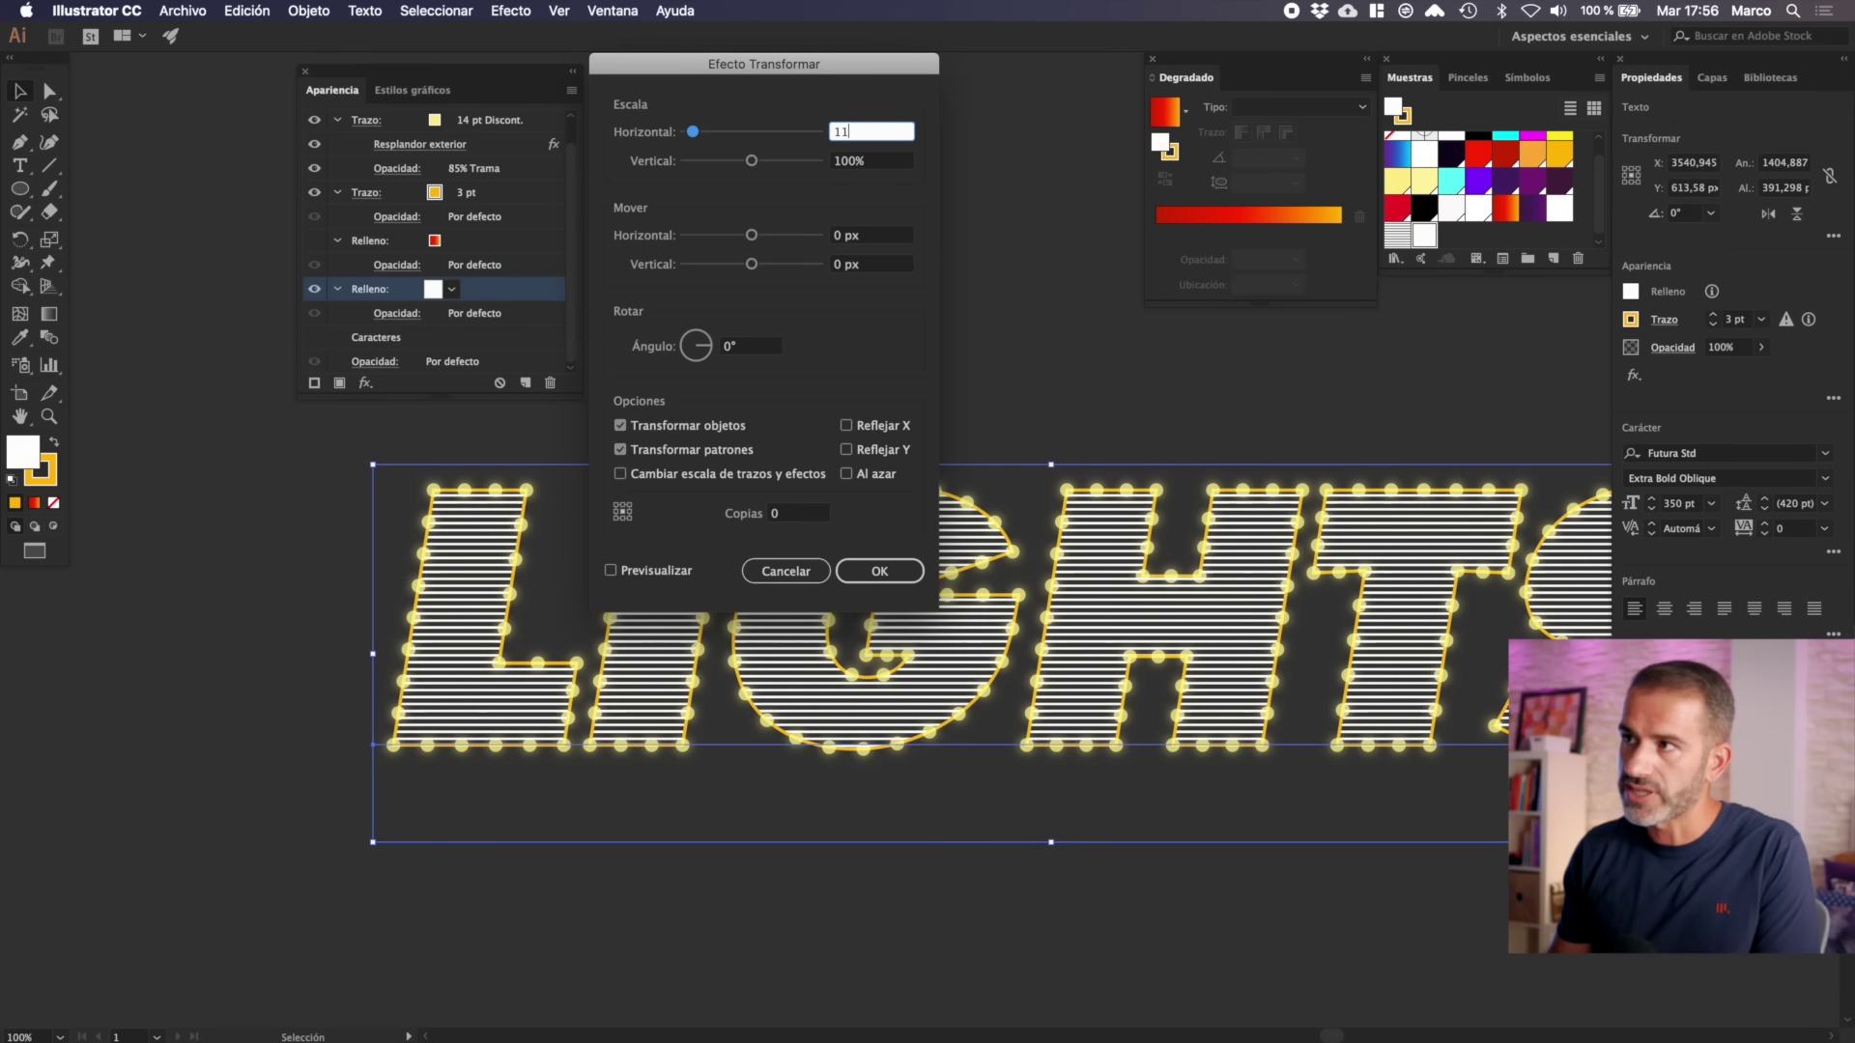
type("0")
key("Tab")
type("120")
key("Tab")
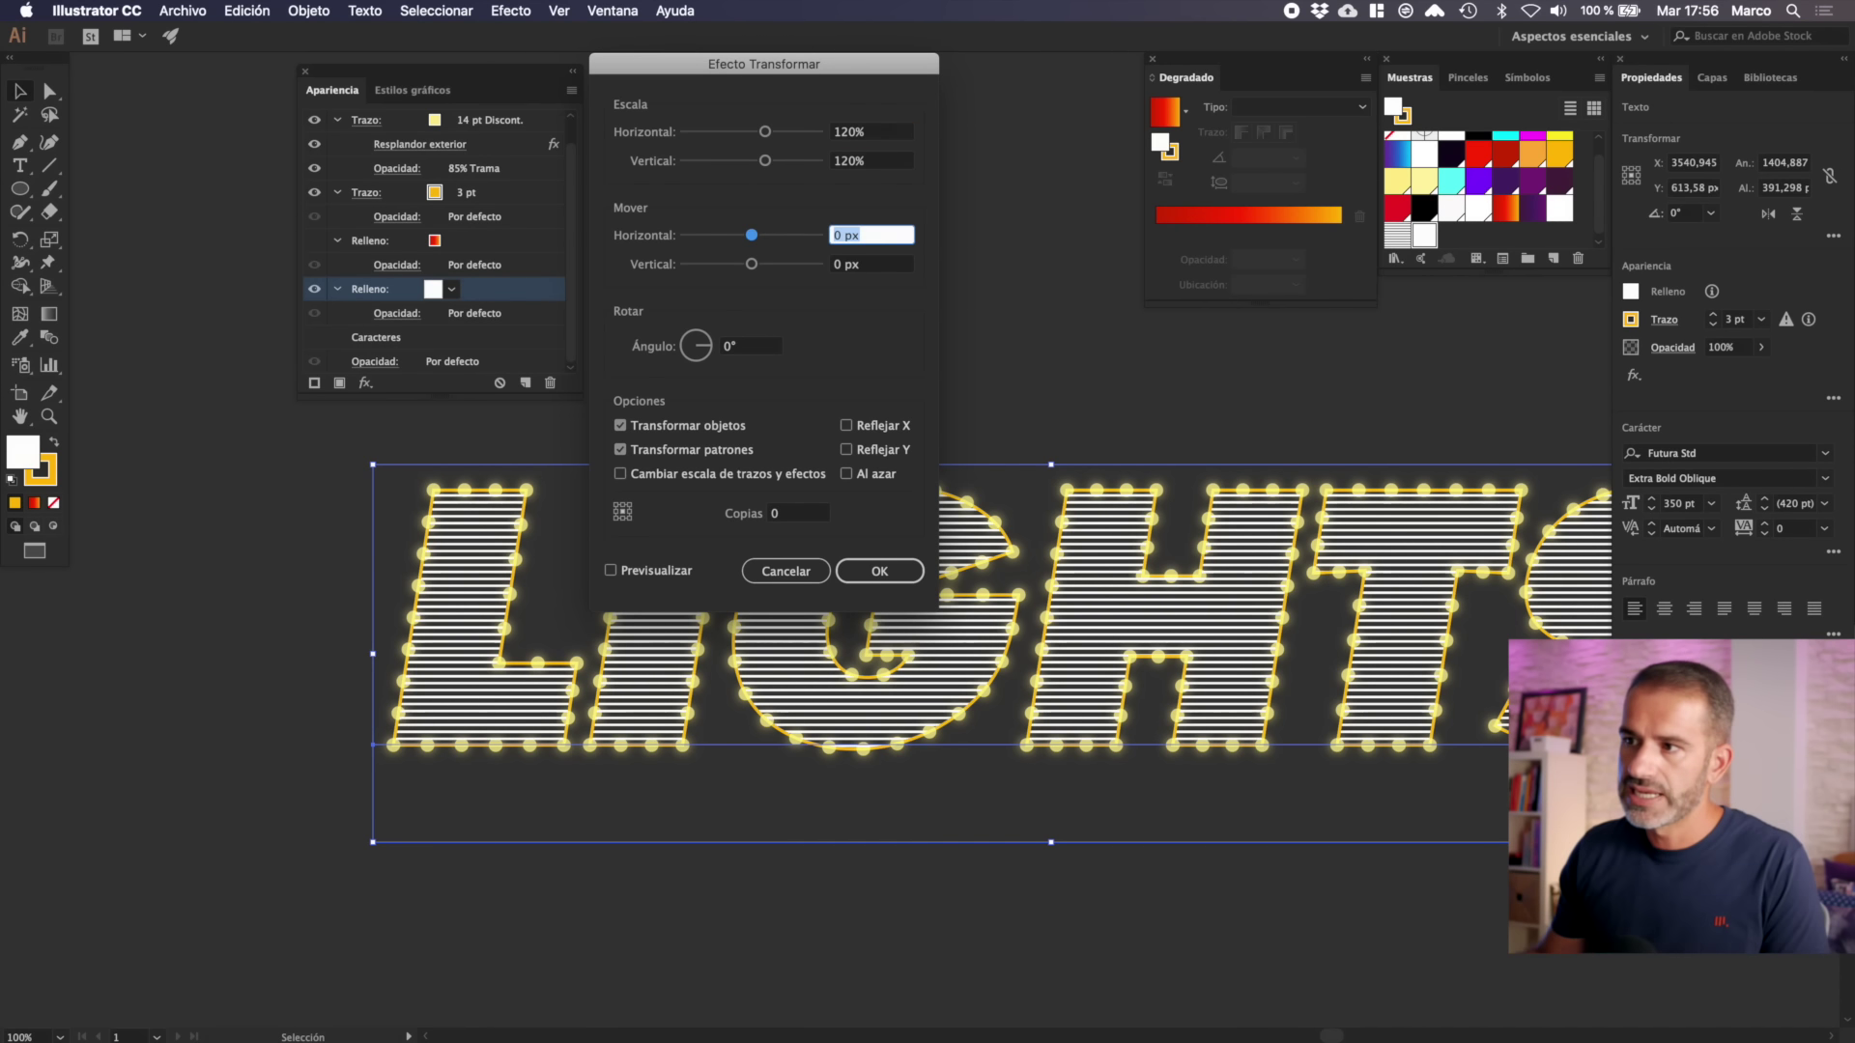
left_click(611, 571)
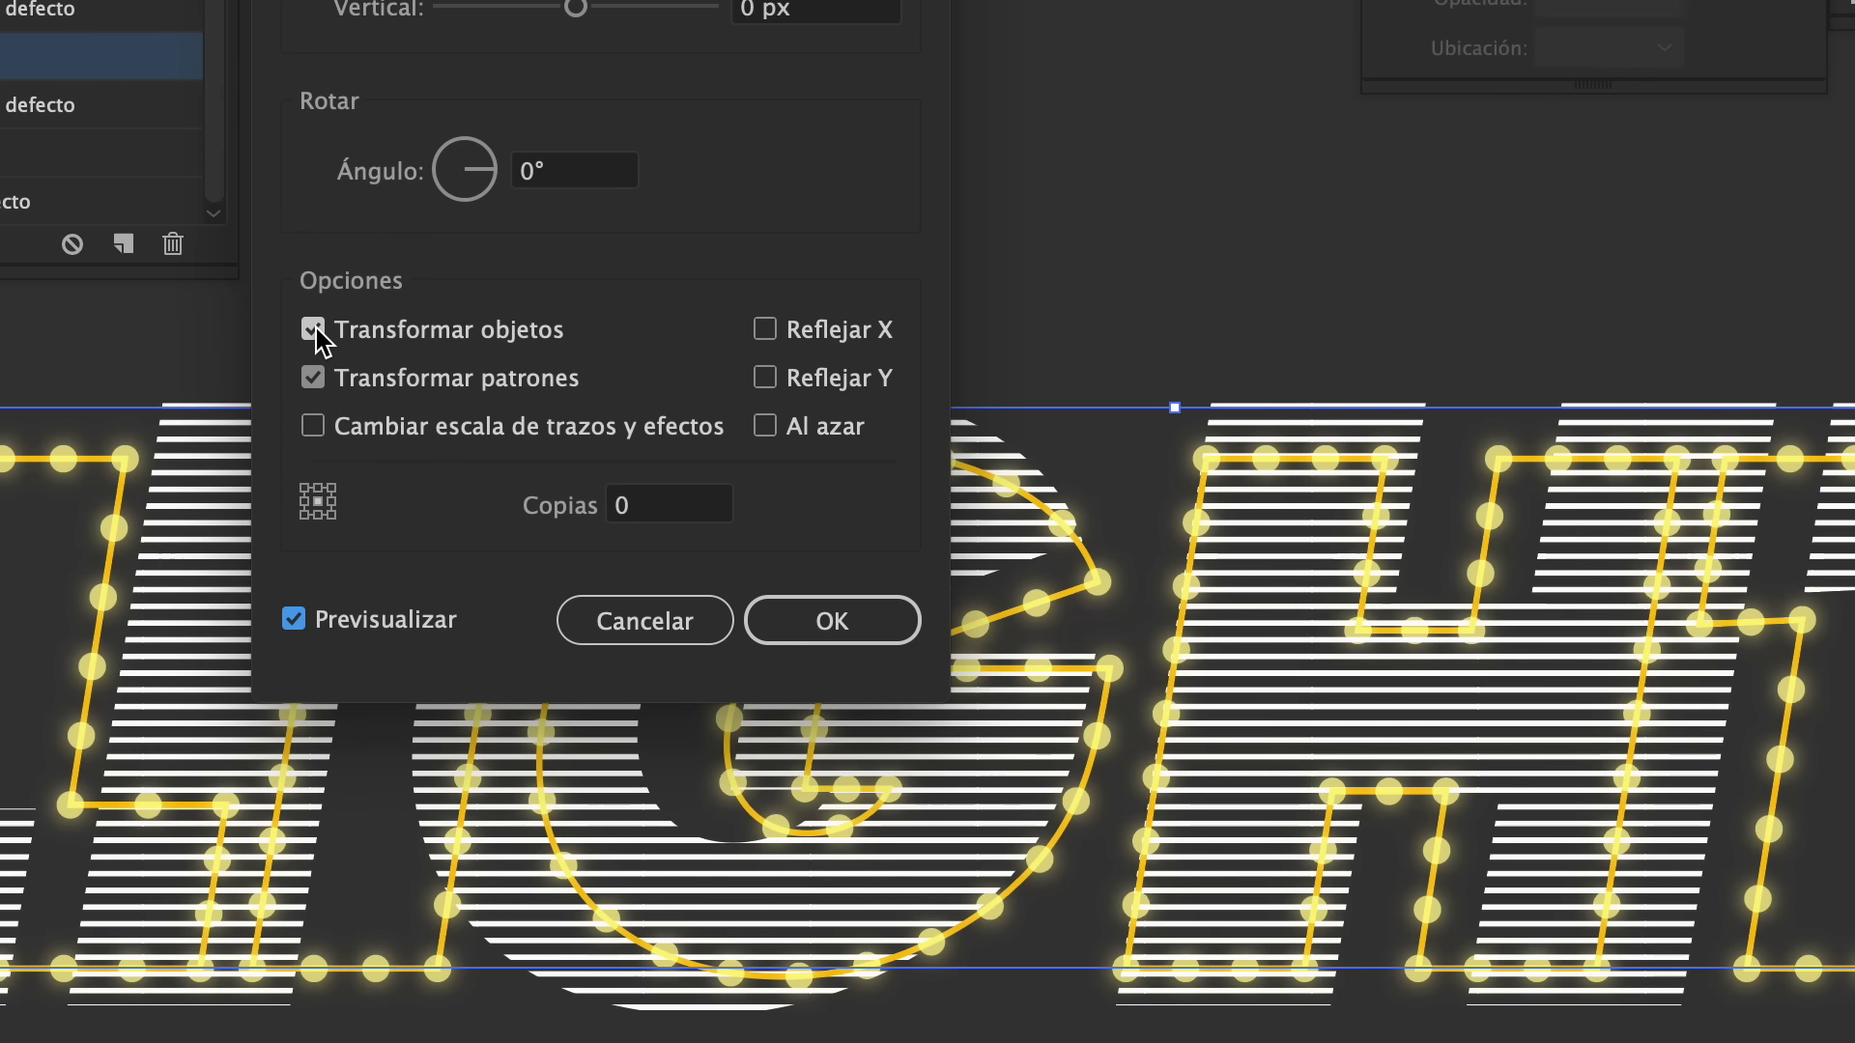
- Scale only the pattern to 154% horizontally and vertically and confirm
left_click(315, 328)
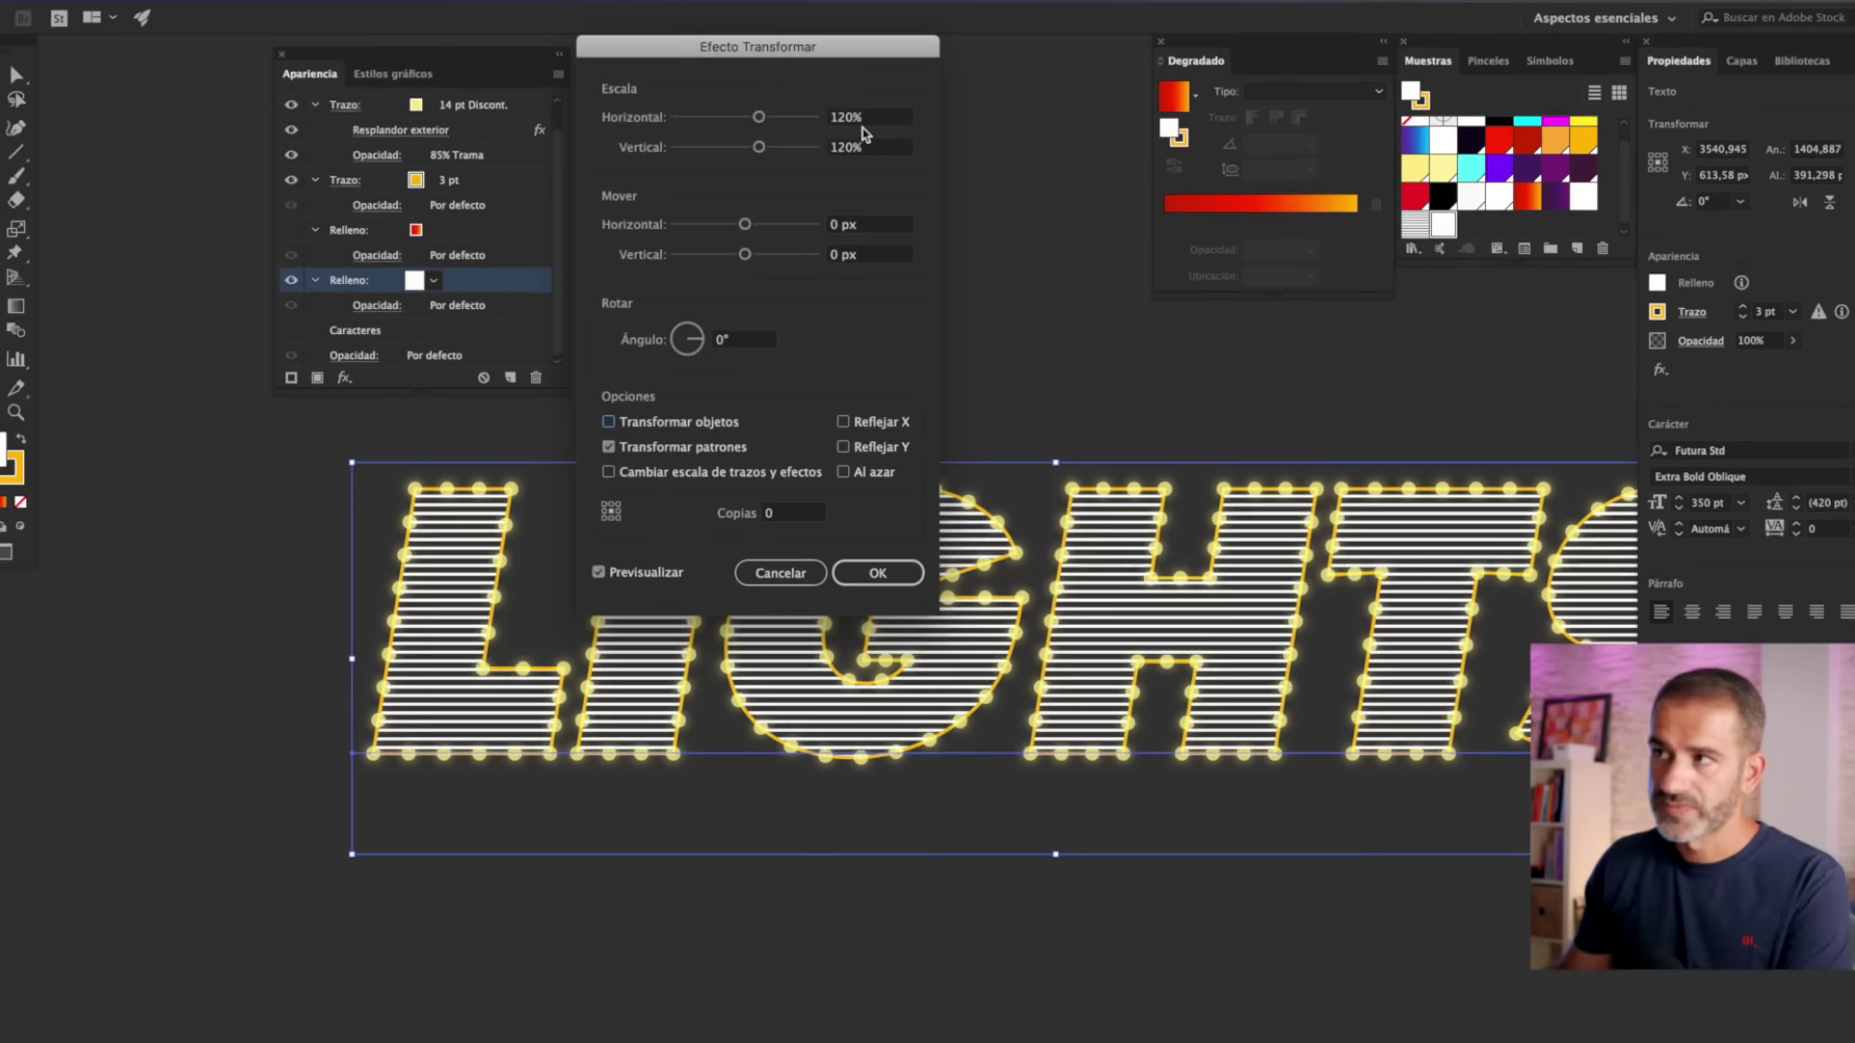
double_click(855, 117)
type("154")
key("Tab")
type("154")
key("Tab")
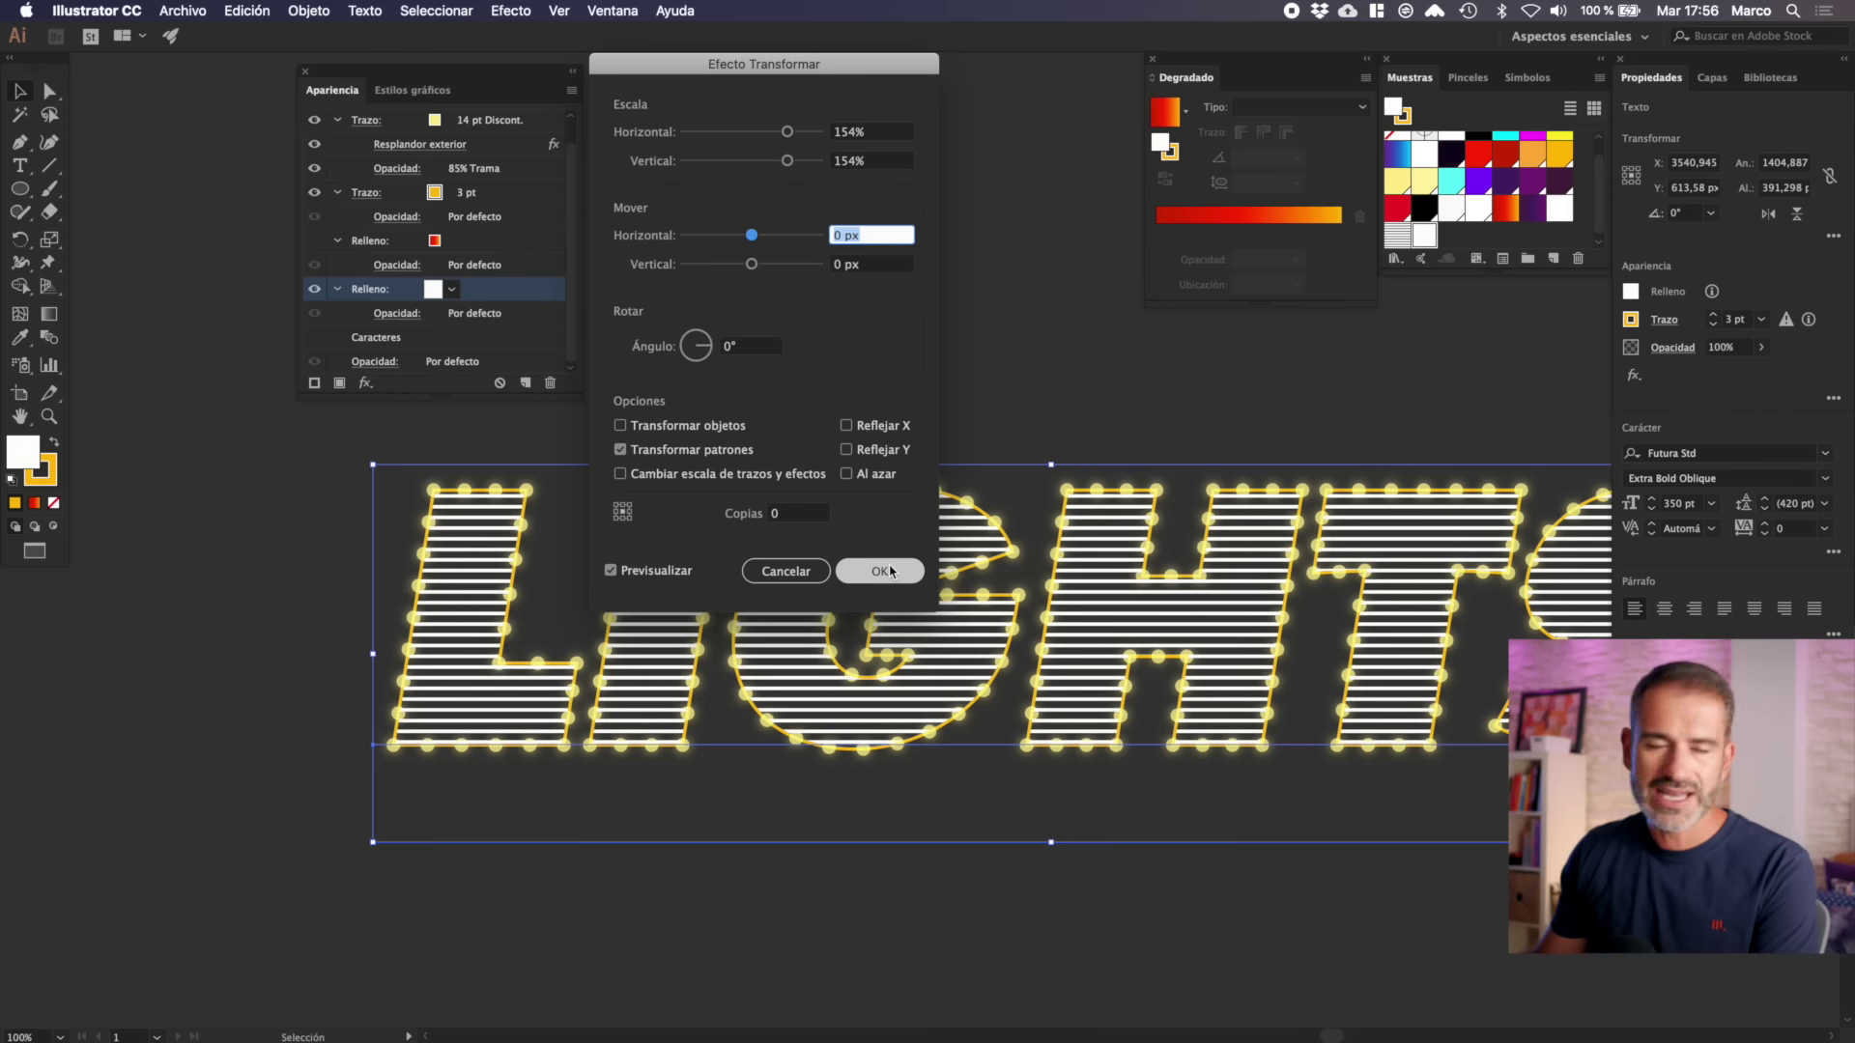
left_click(880, 571)
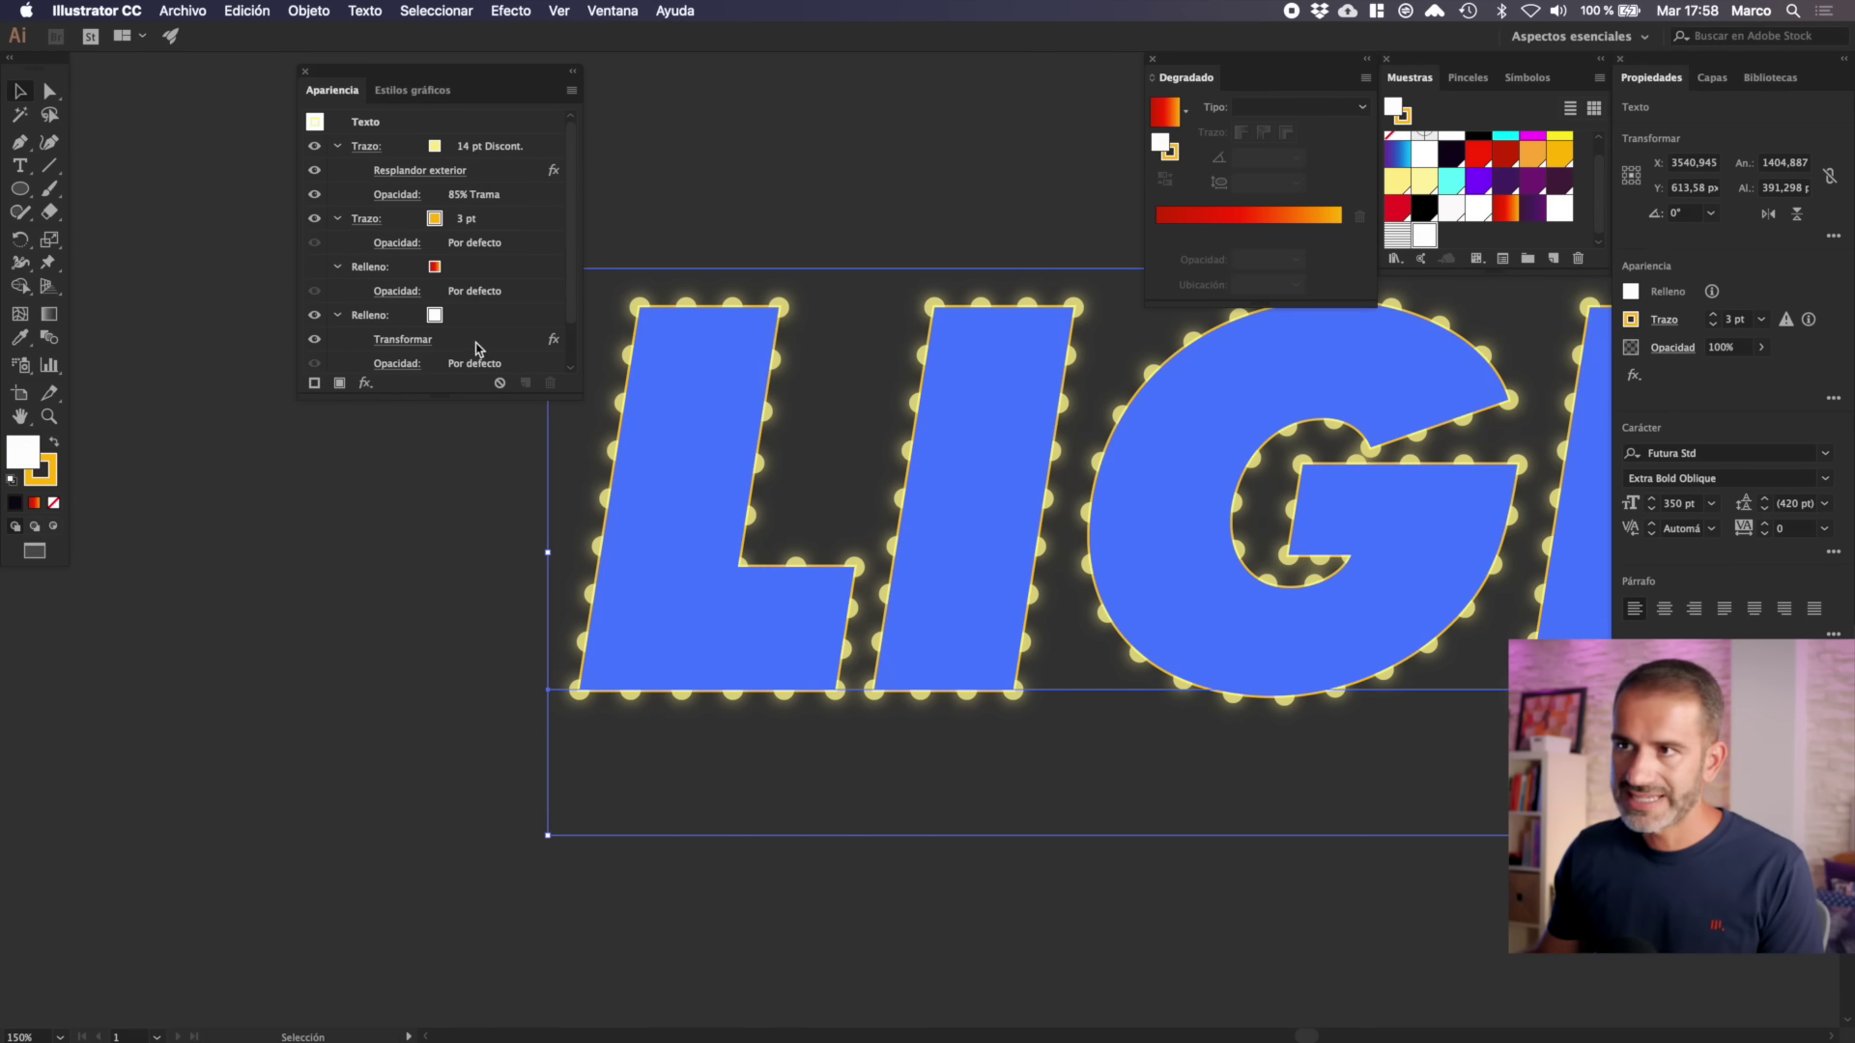
- Add a new red fill to the text and hide the white striped fill
scroll(476, 349, "down", 2)
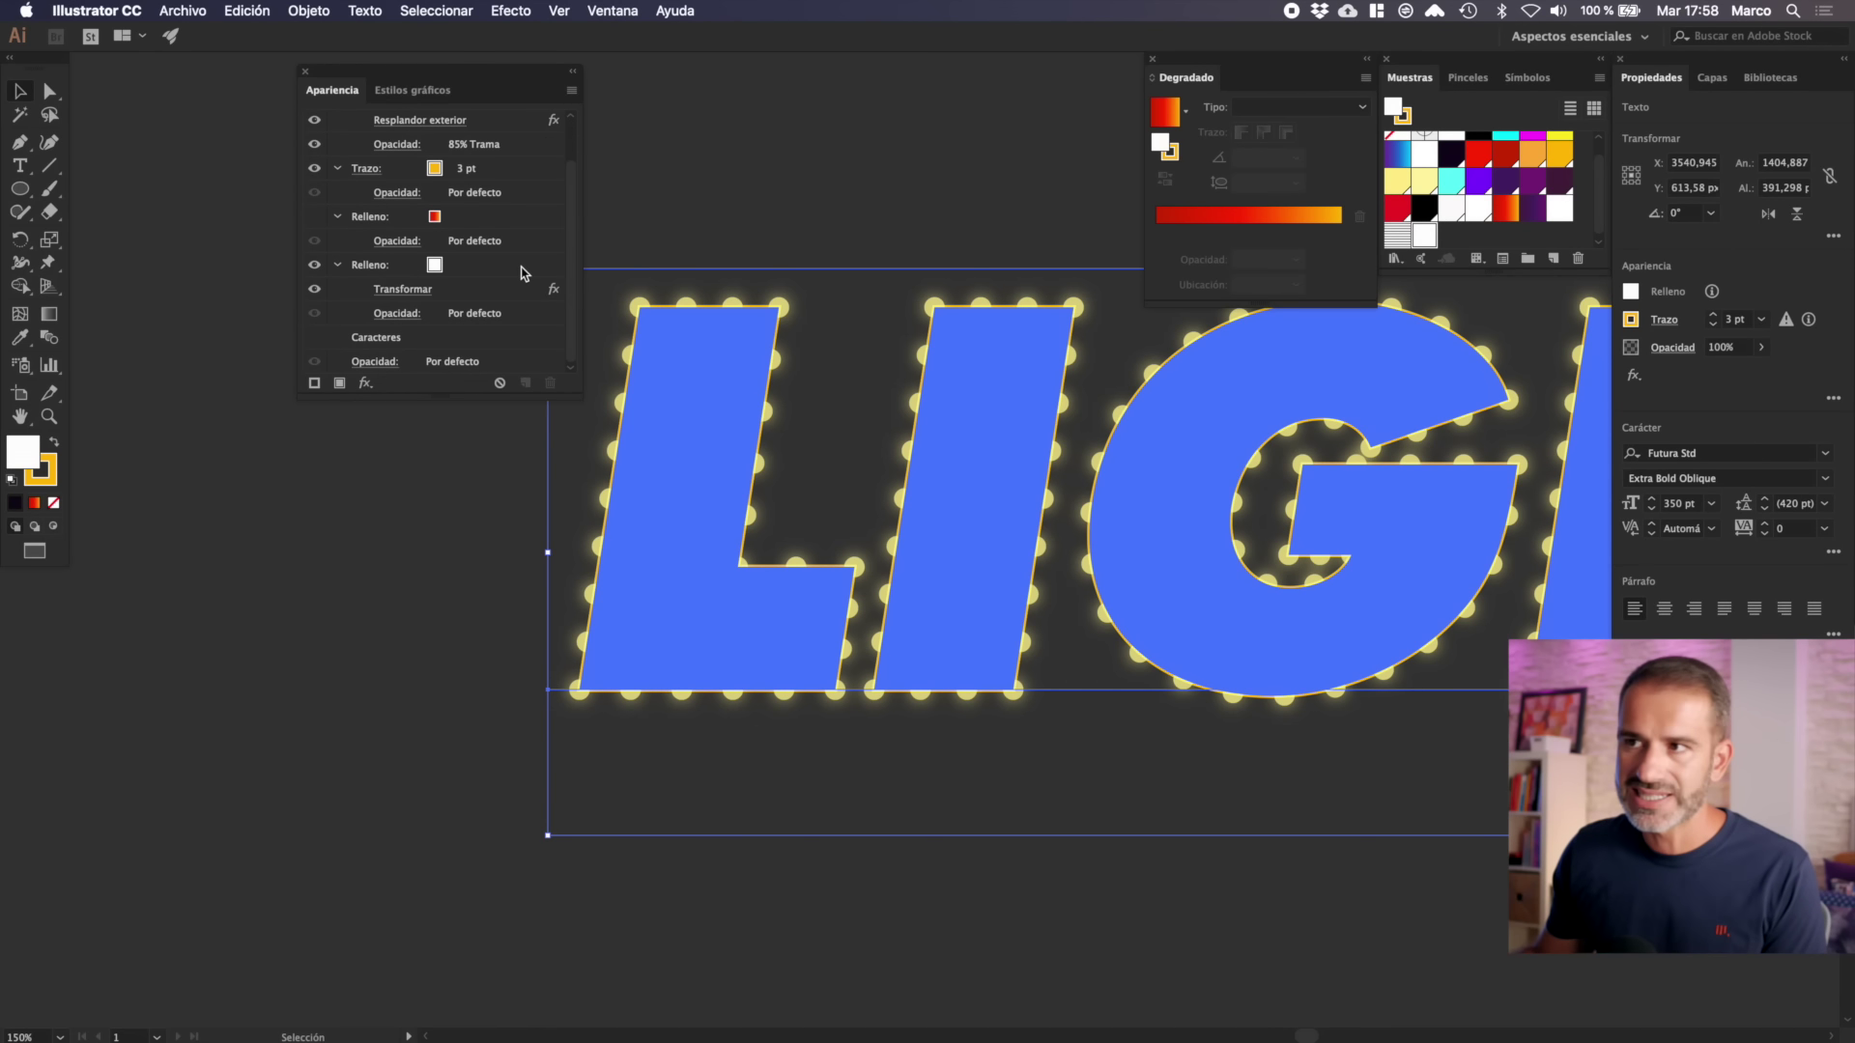
left_click(381, 343)
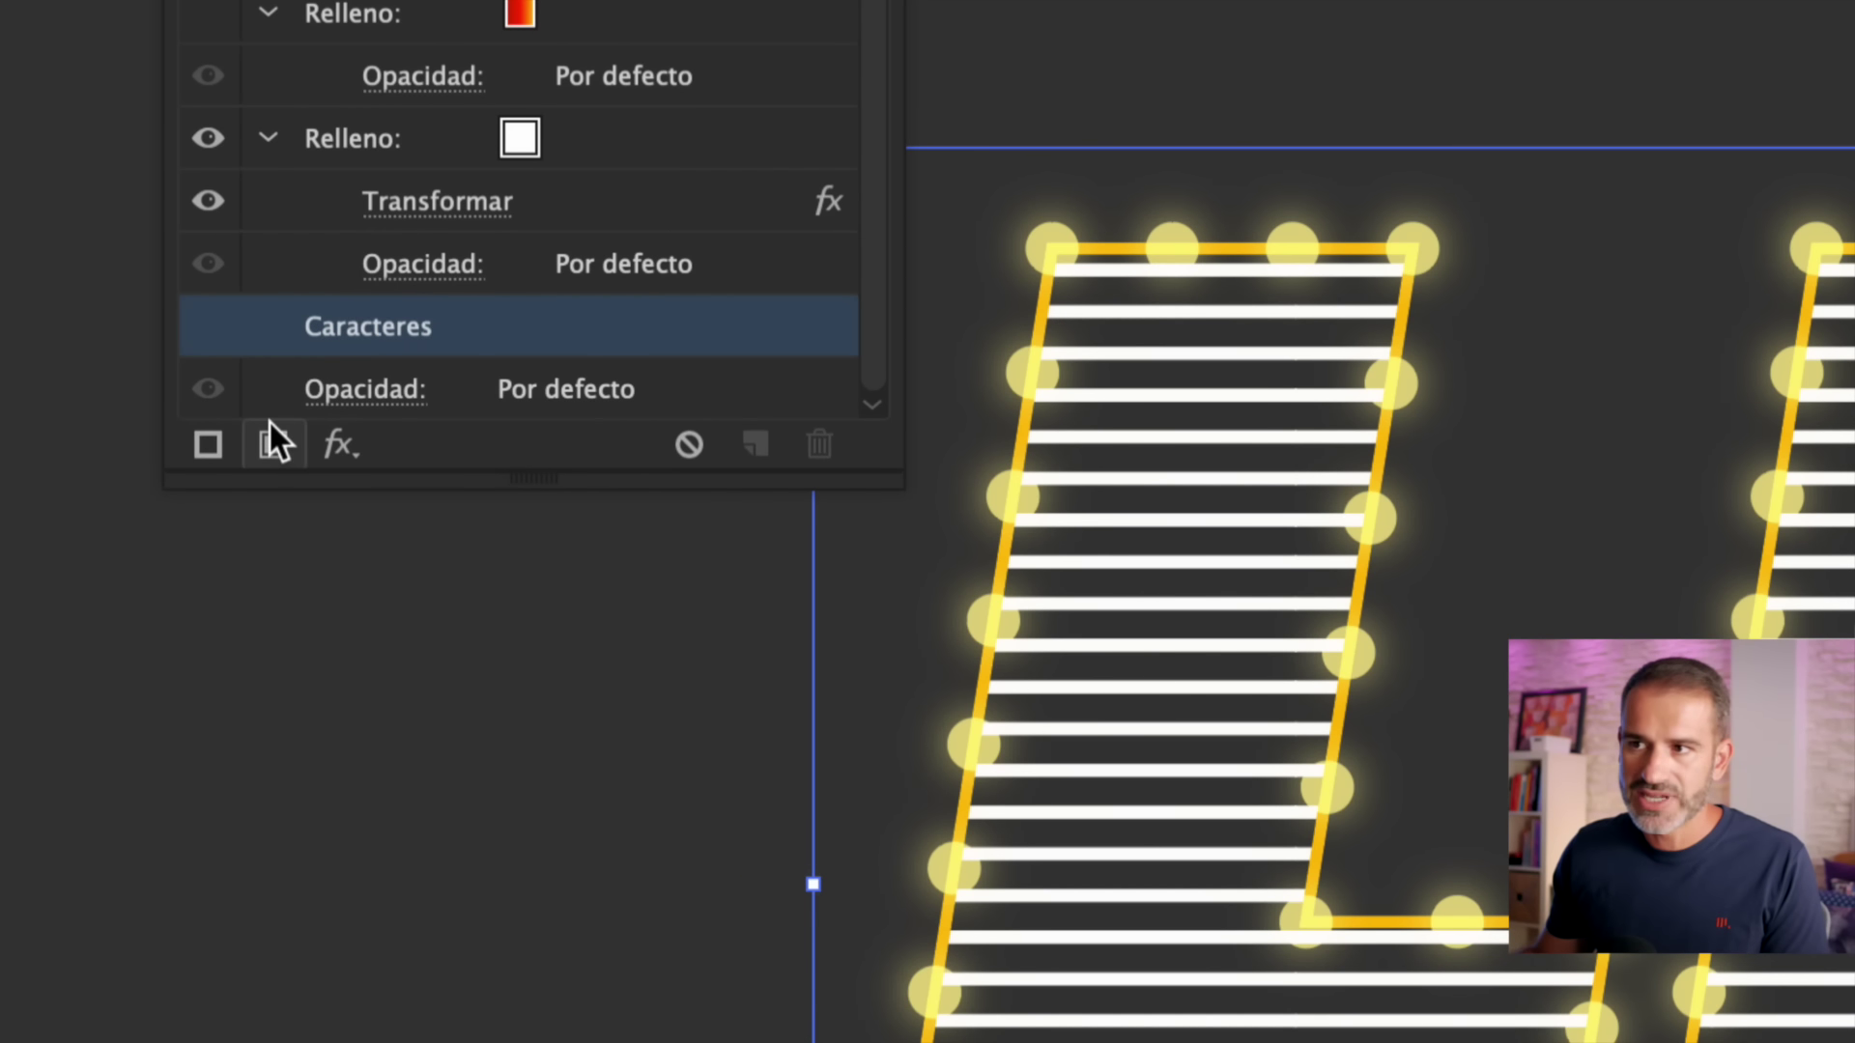
left_click(271, 431)
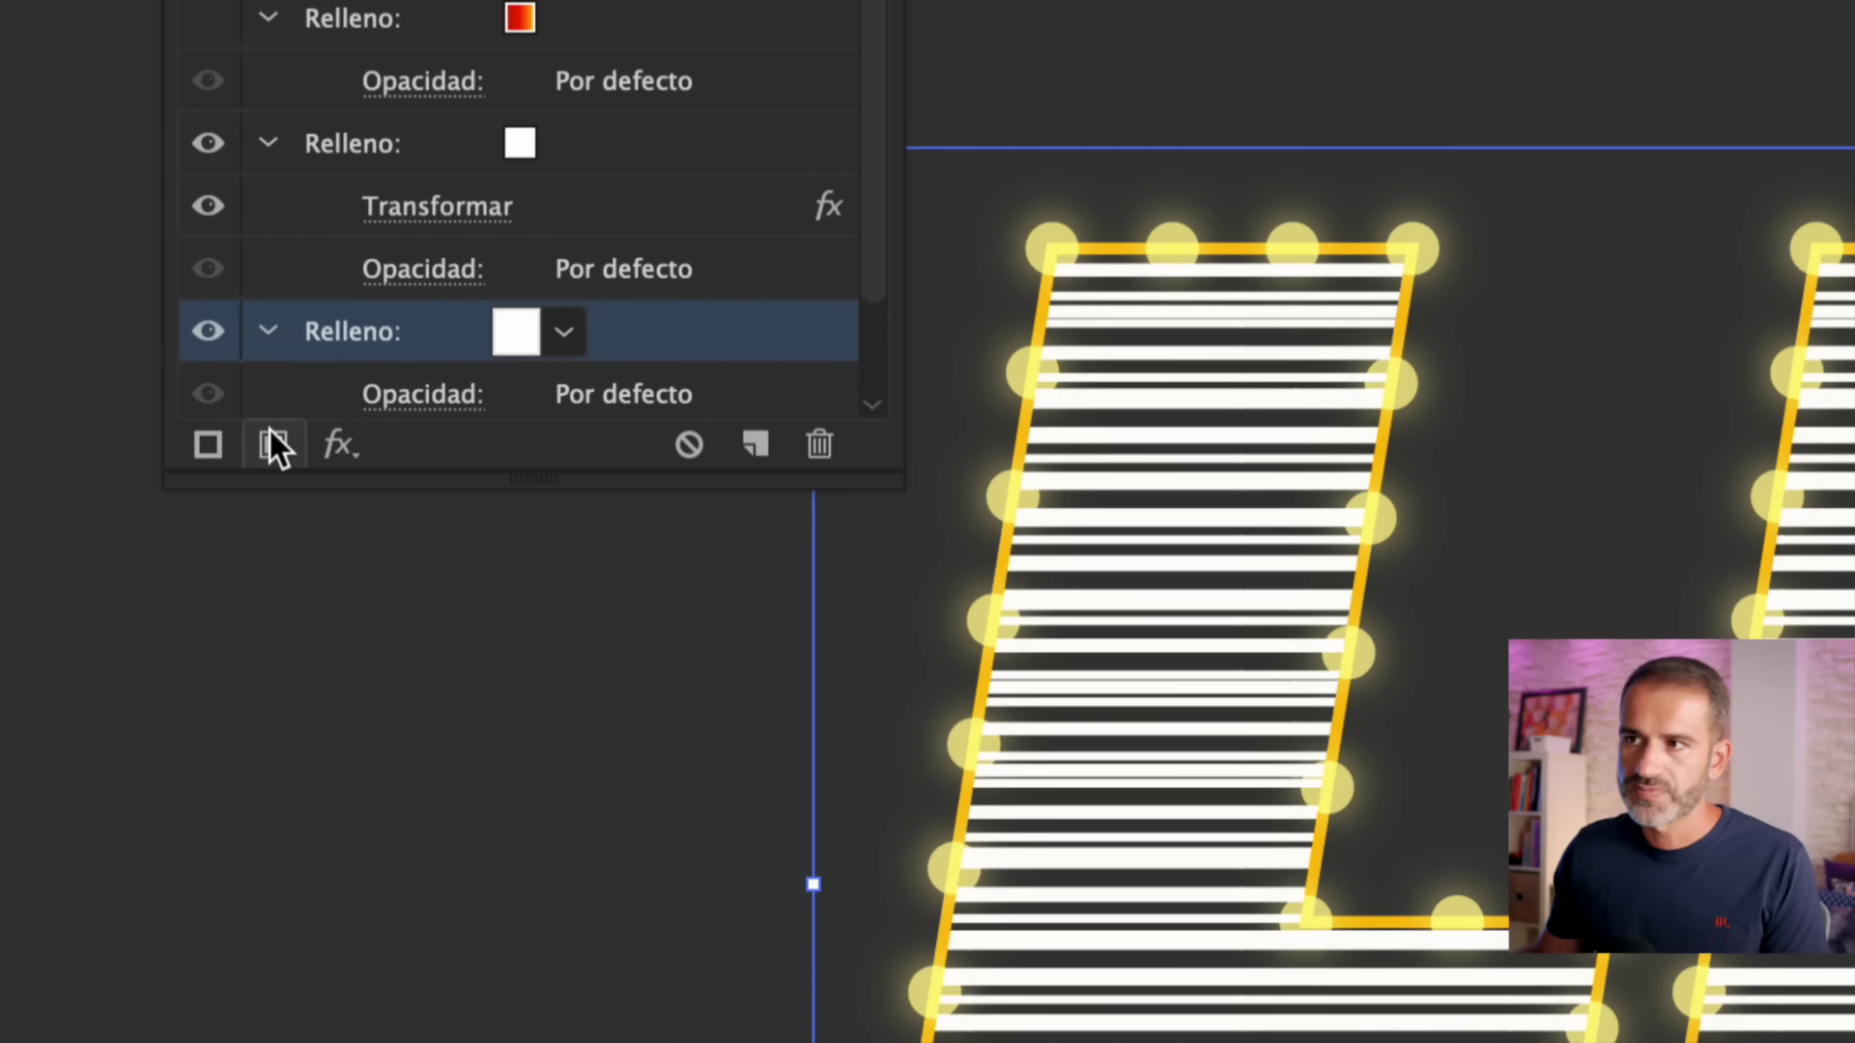
left_click(520, 339)
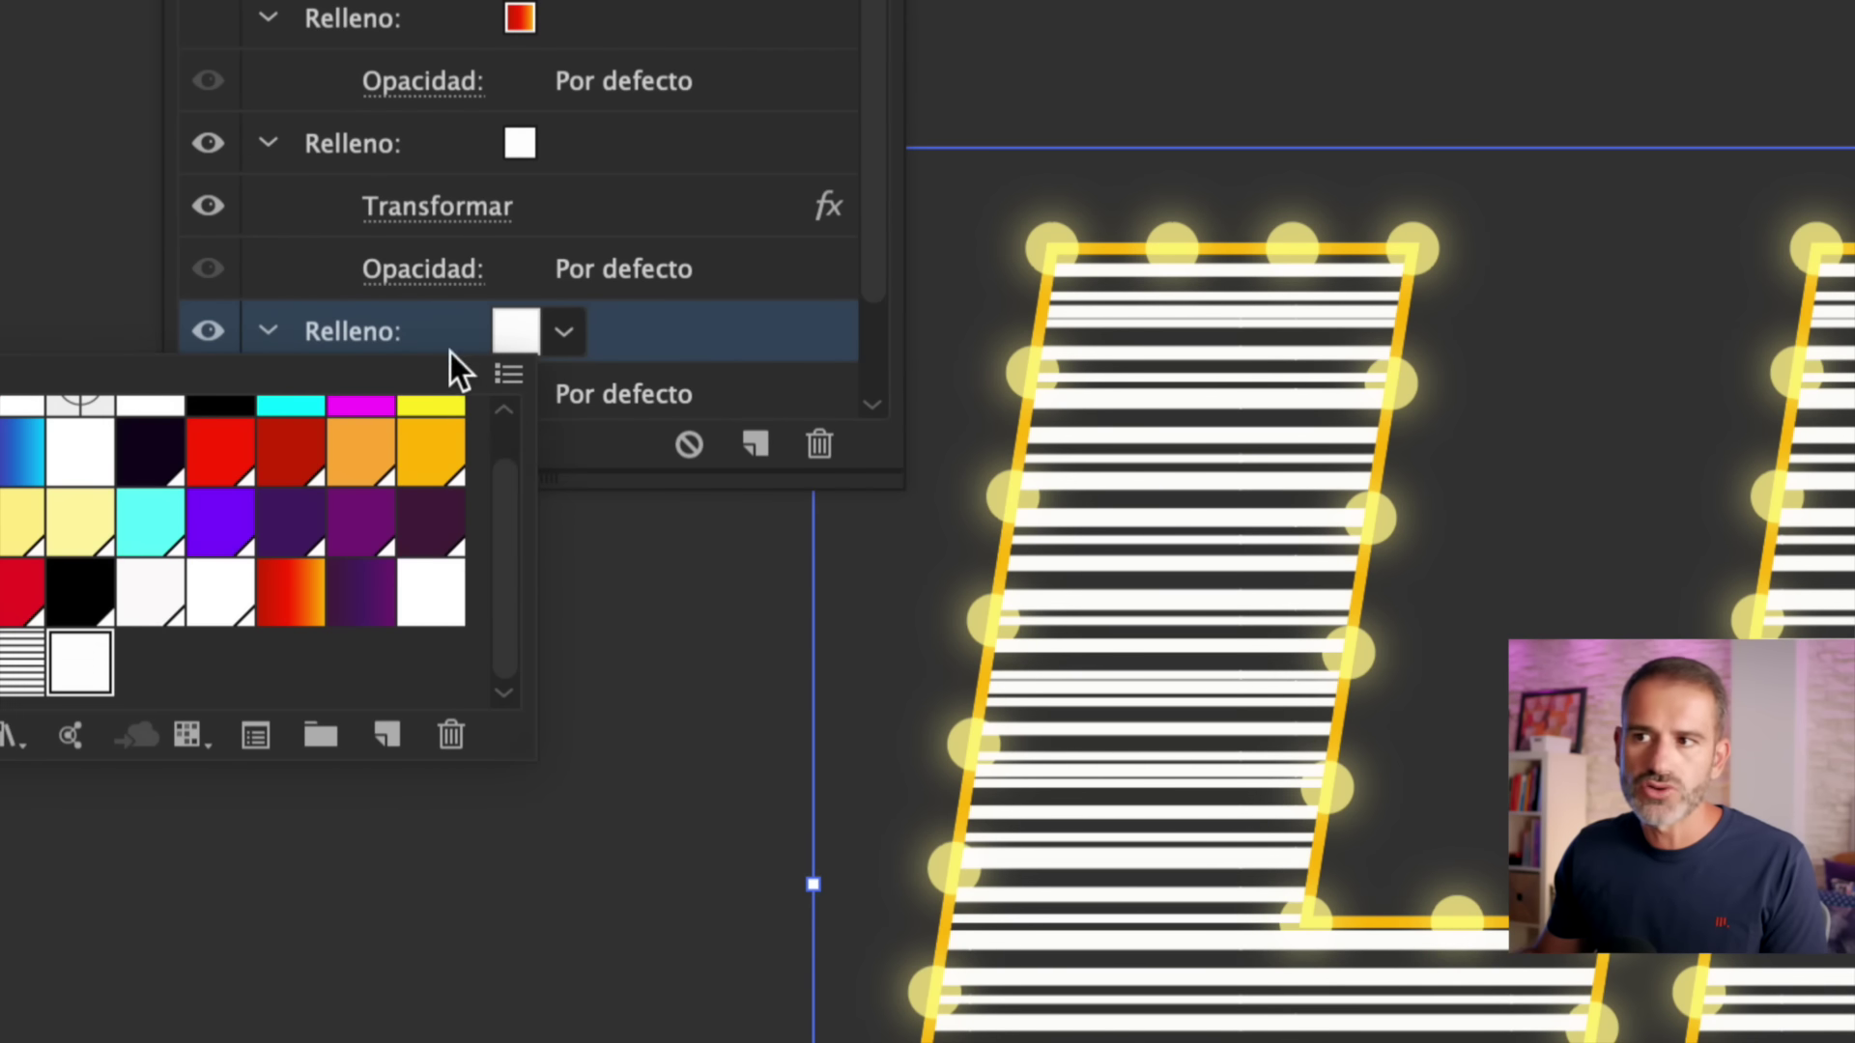
left_click(224, 467)
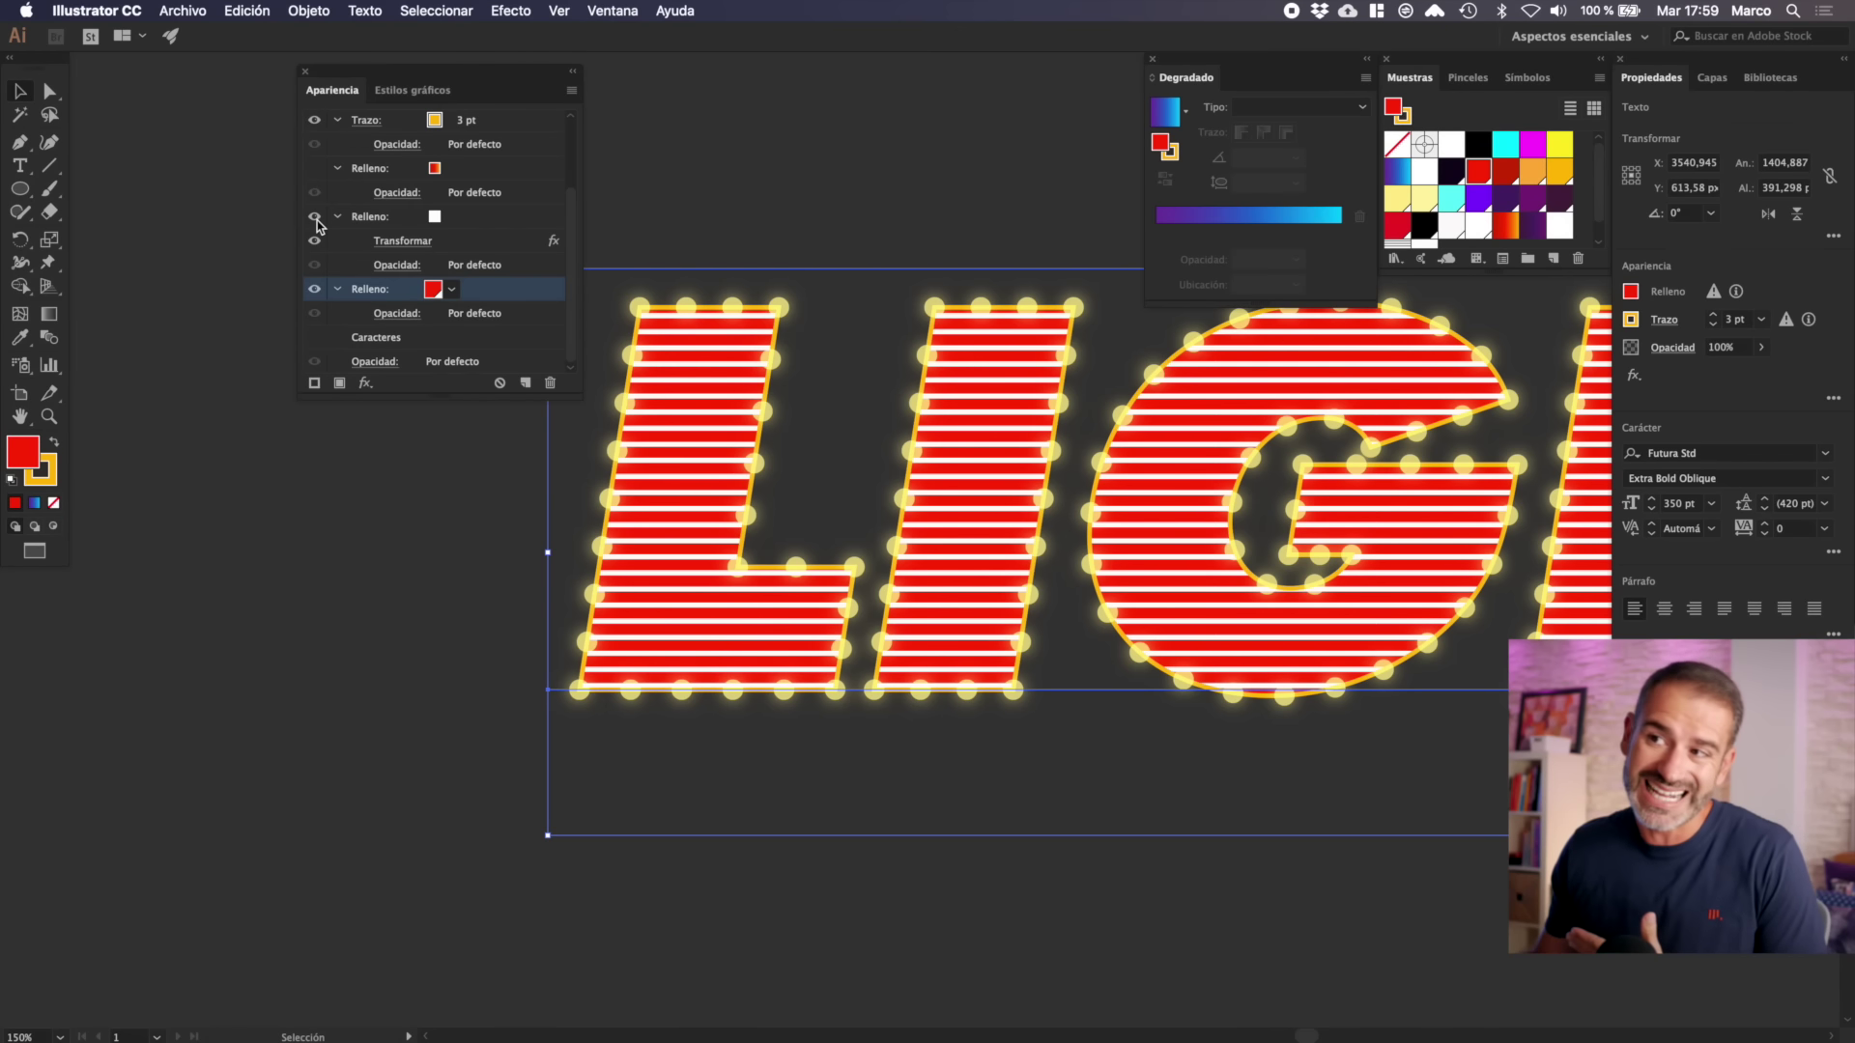
left_click(316, 220)
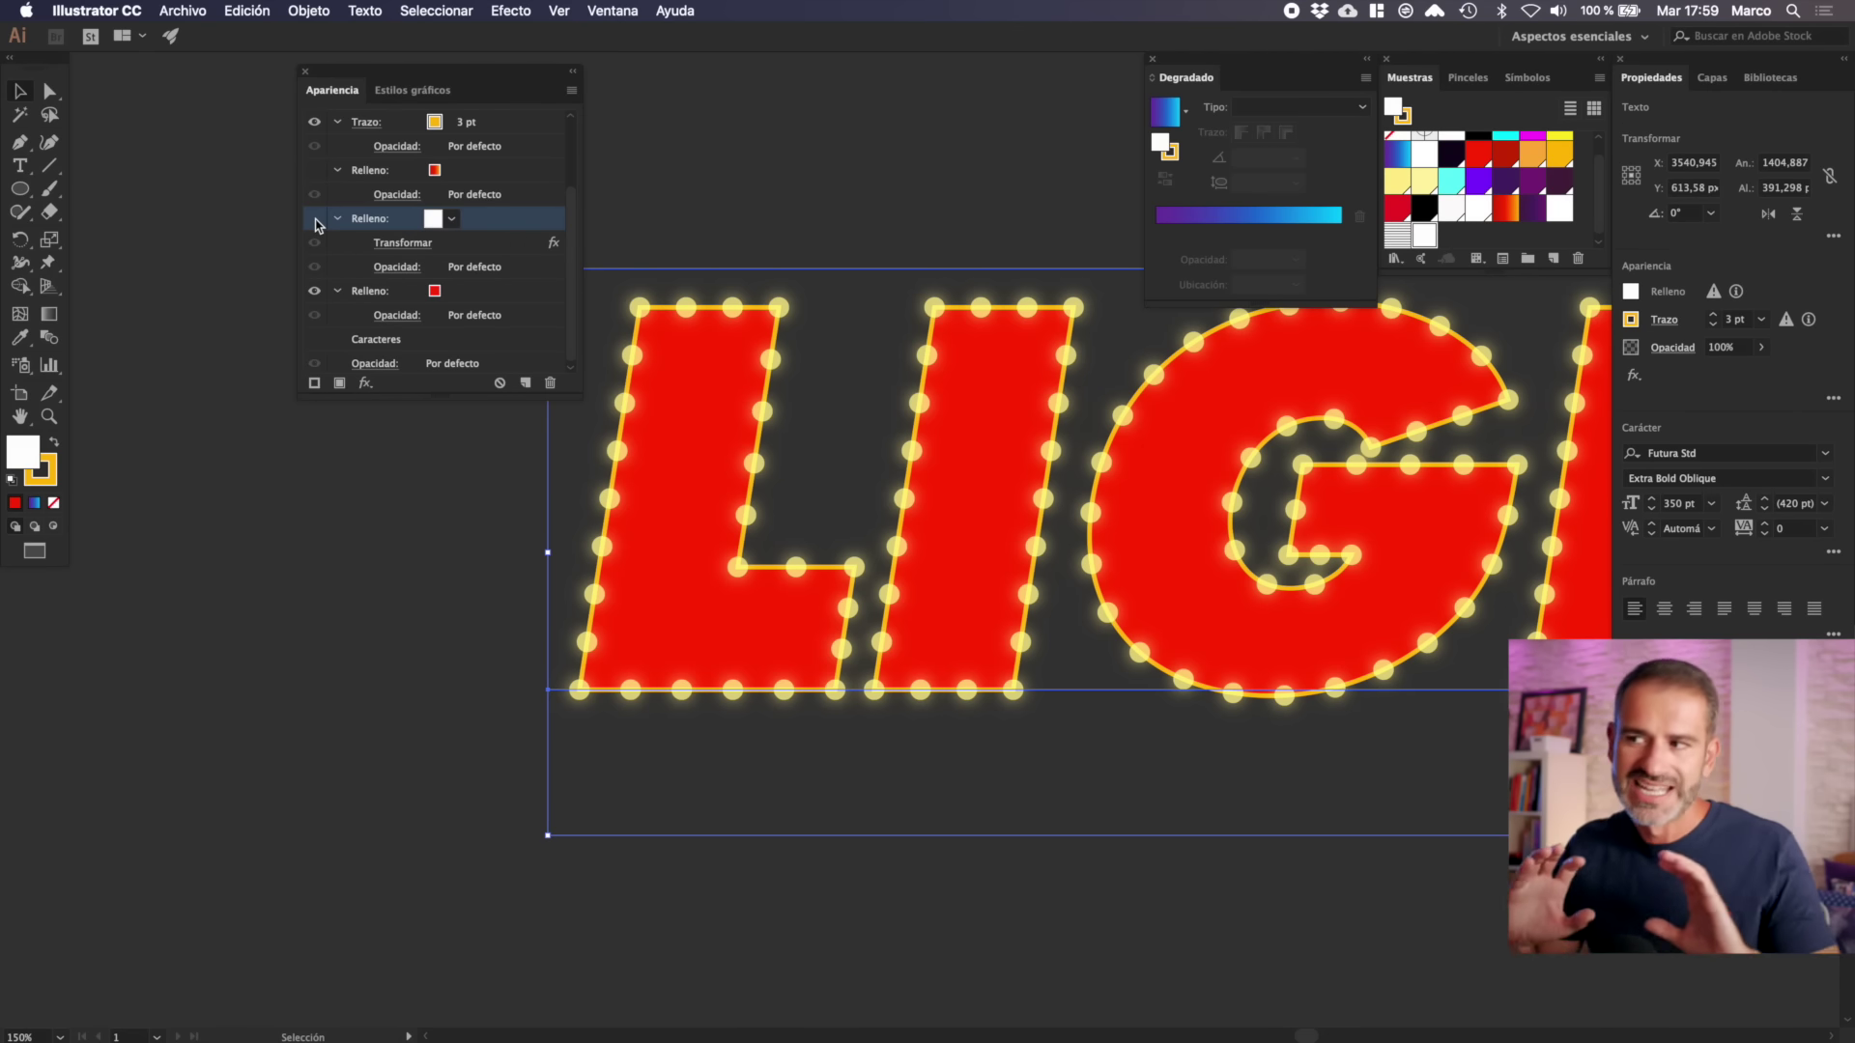
left_click(507, 292)
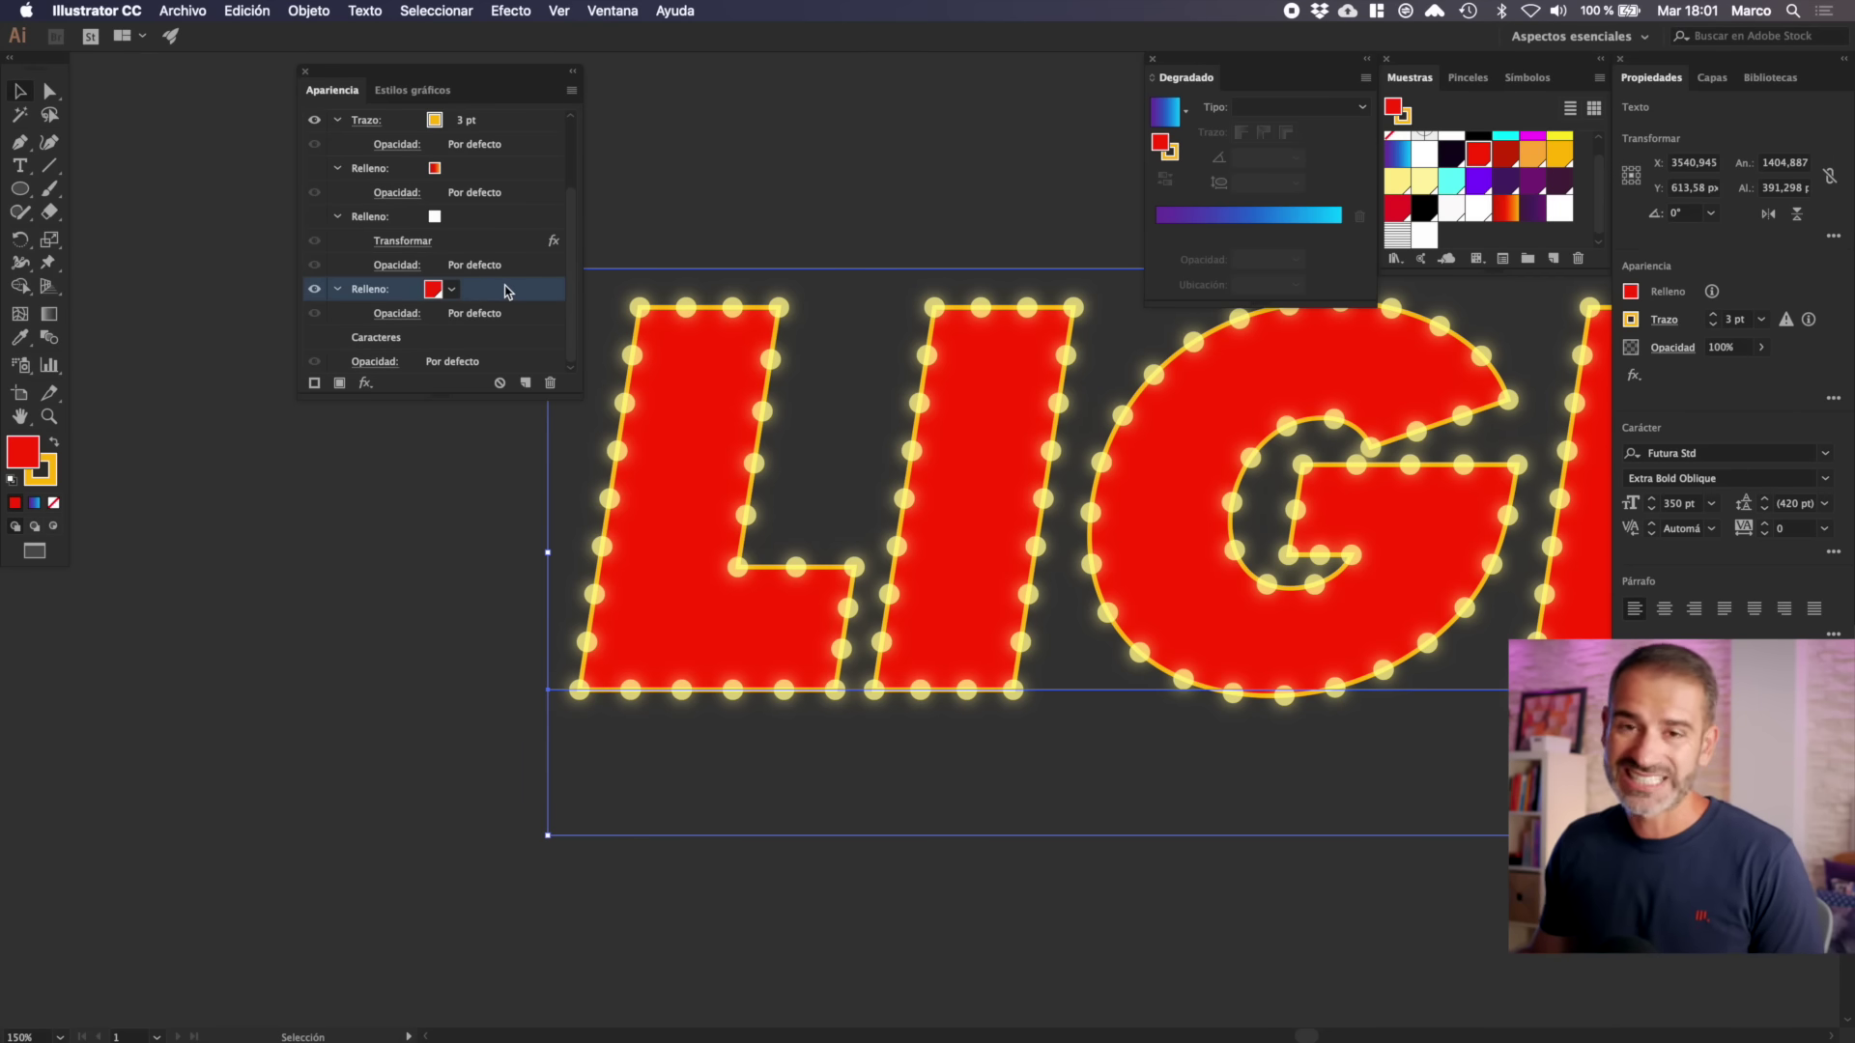
left_click(363, 383)
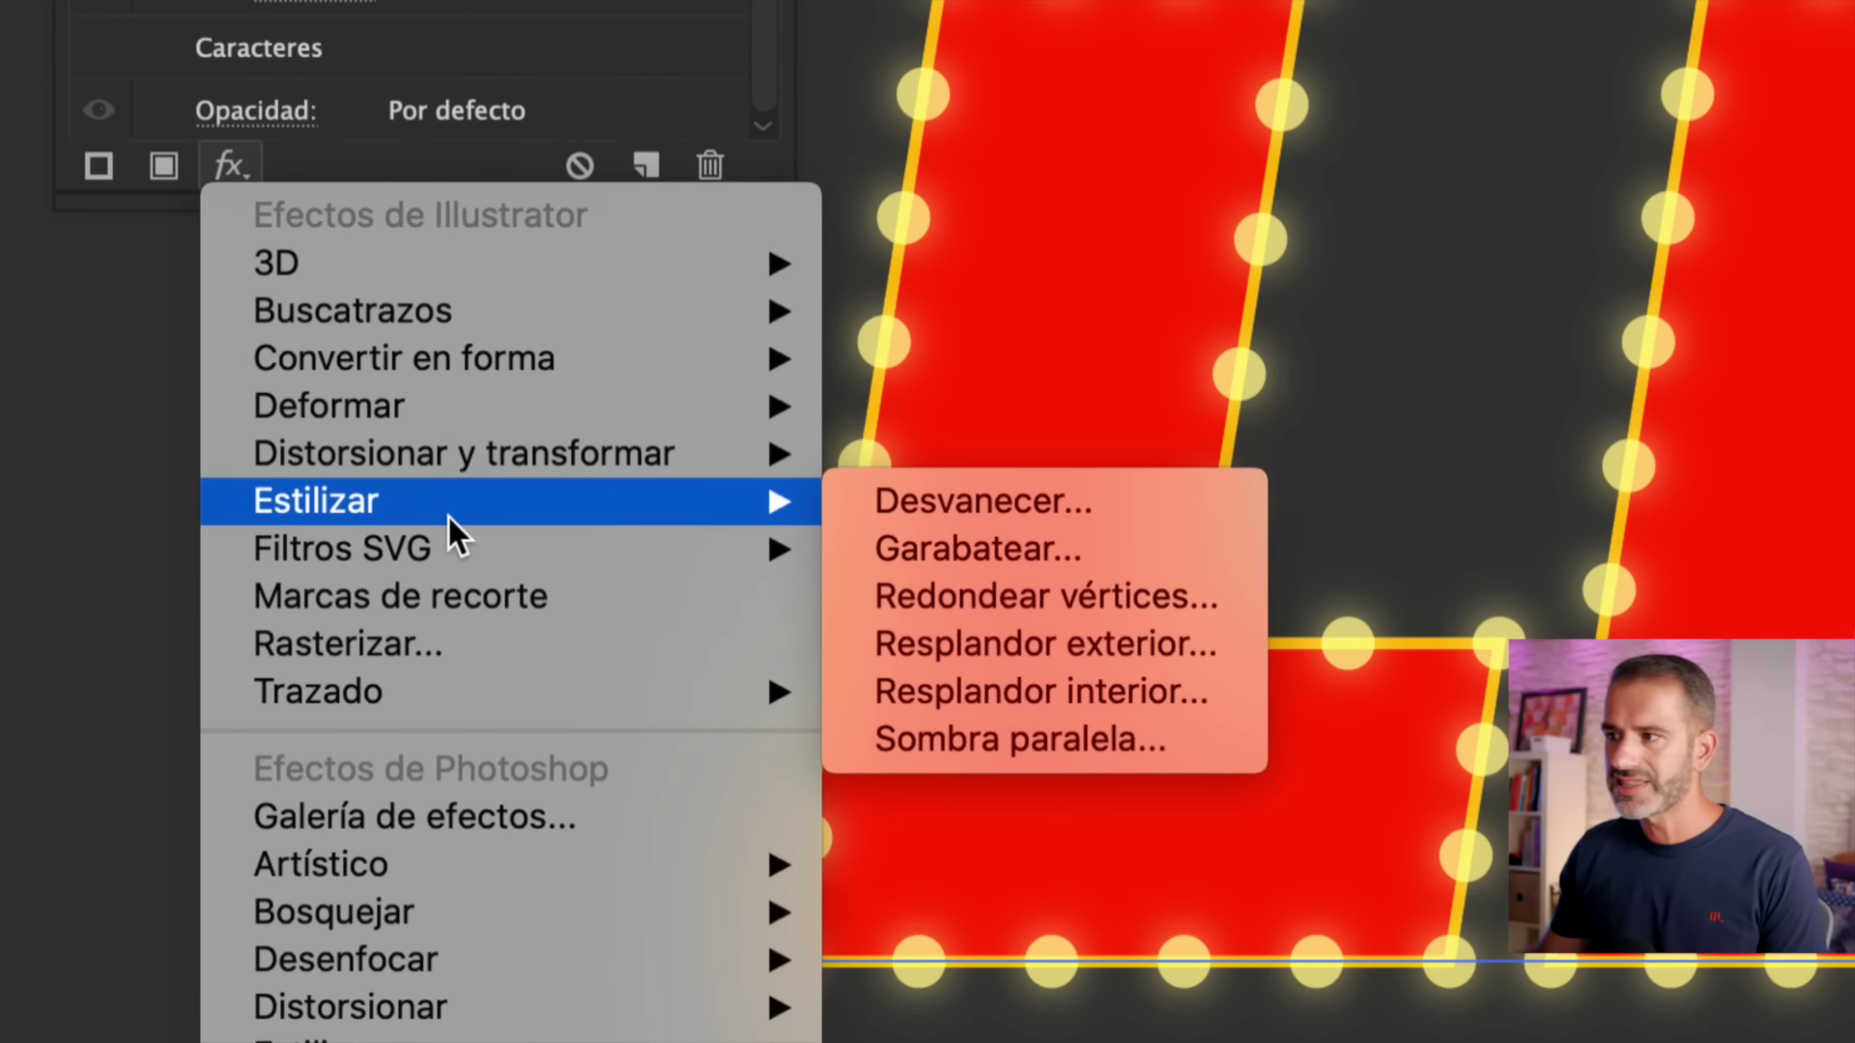
- Give the red fill a centred Resplandor interior at 56% opacity and 32 px blur
left_click(1051, 680)
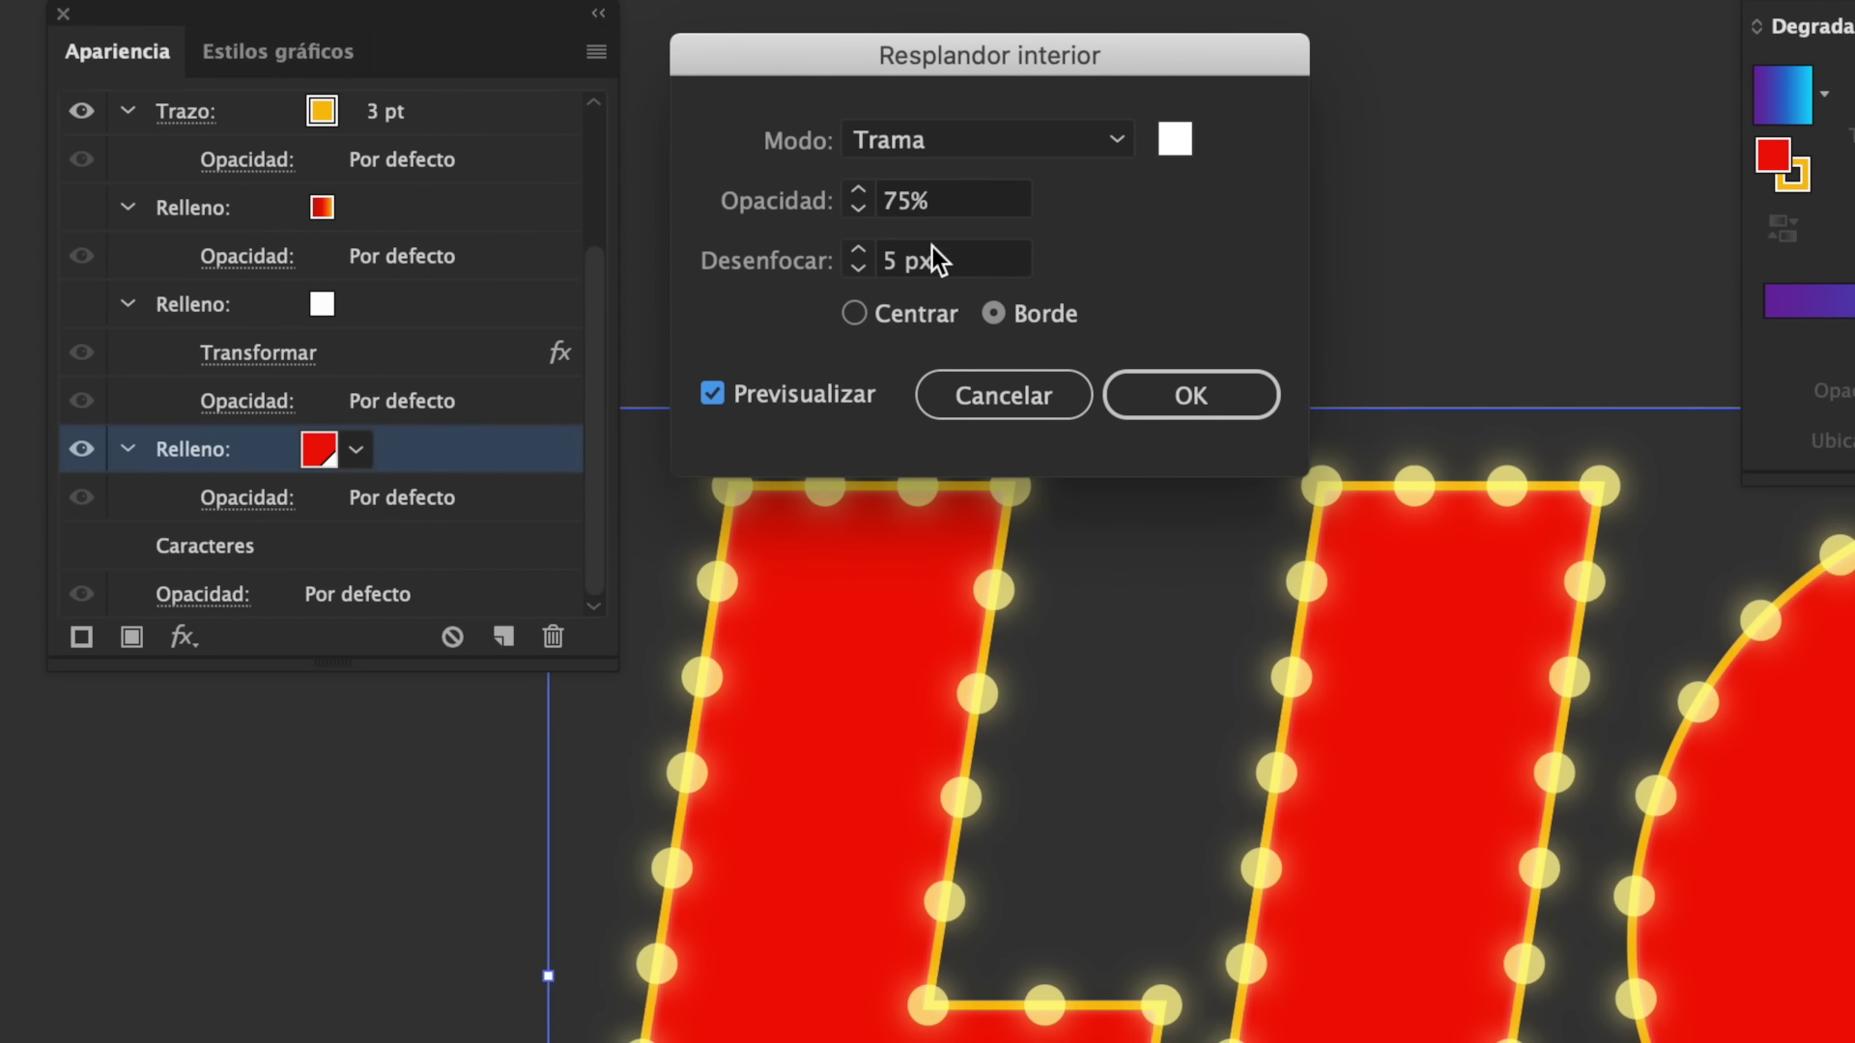
type("56")
key("Tab")
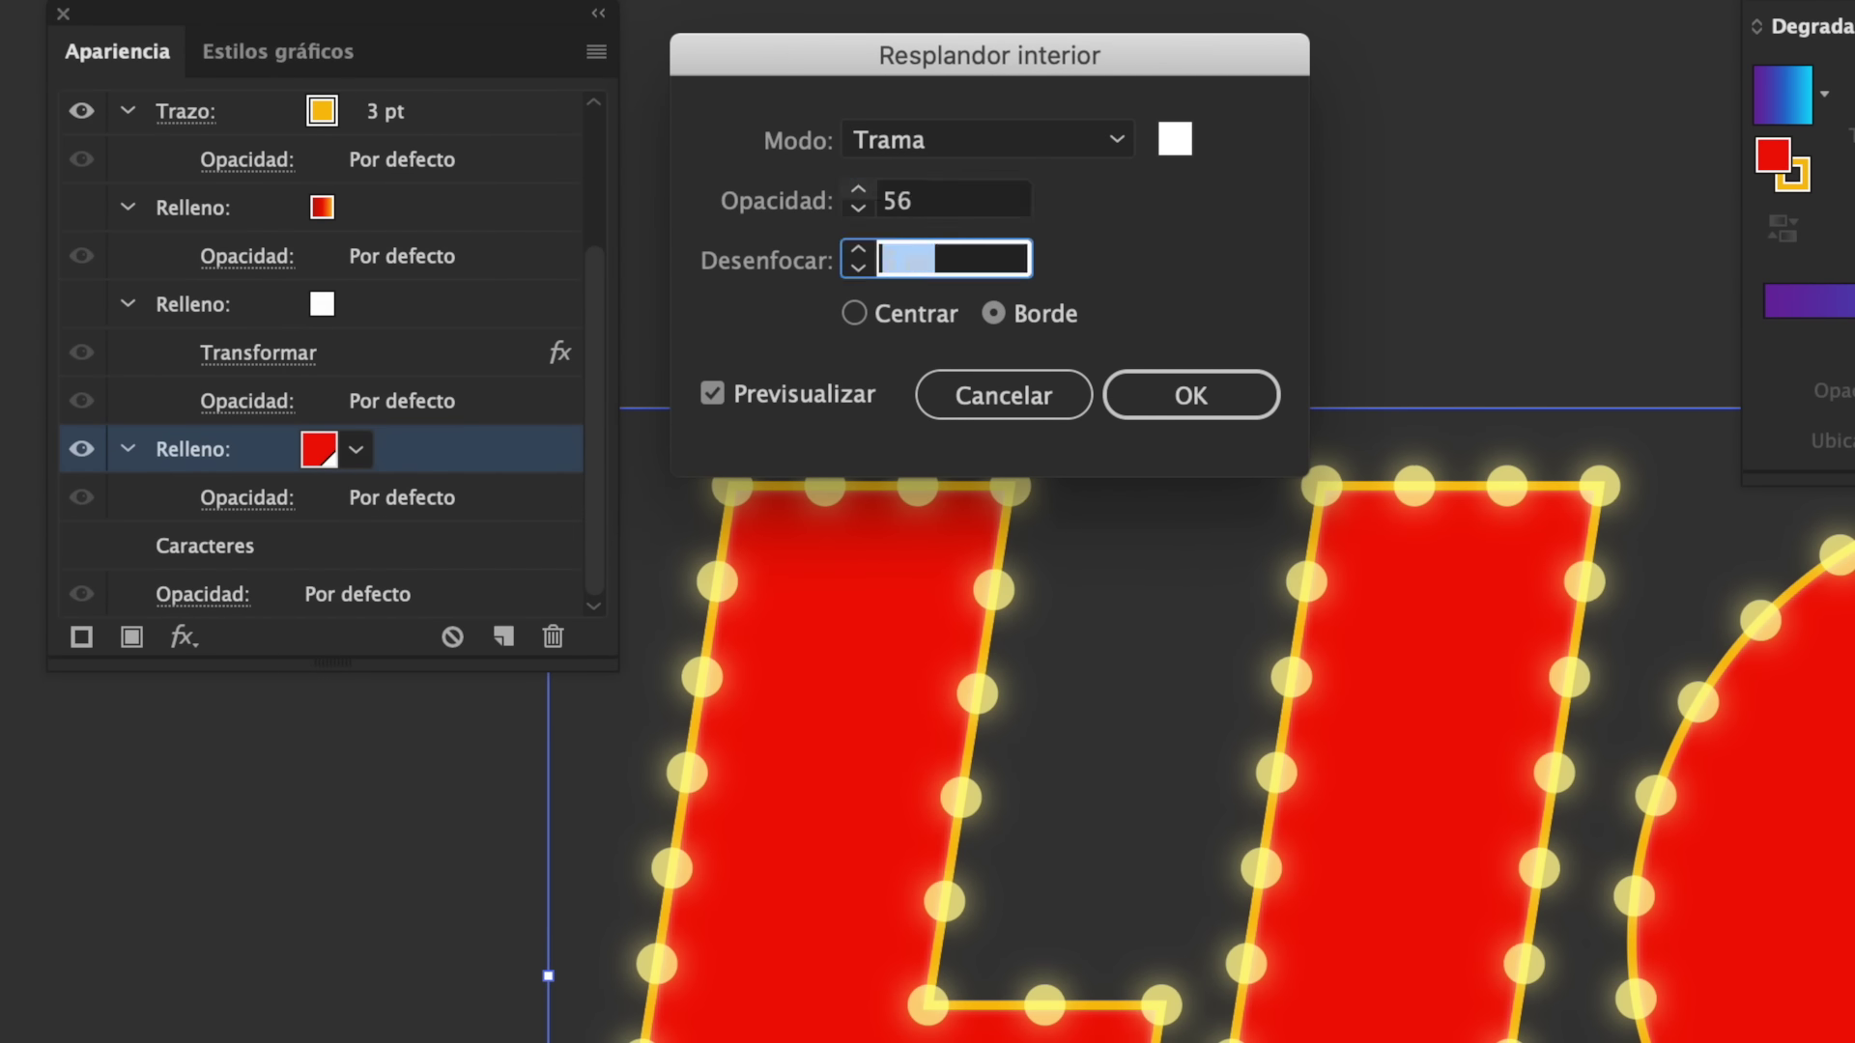
type("32")
key("Tab")
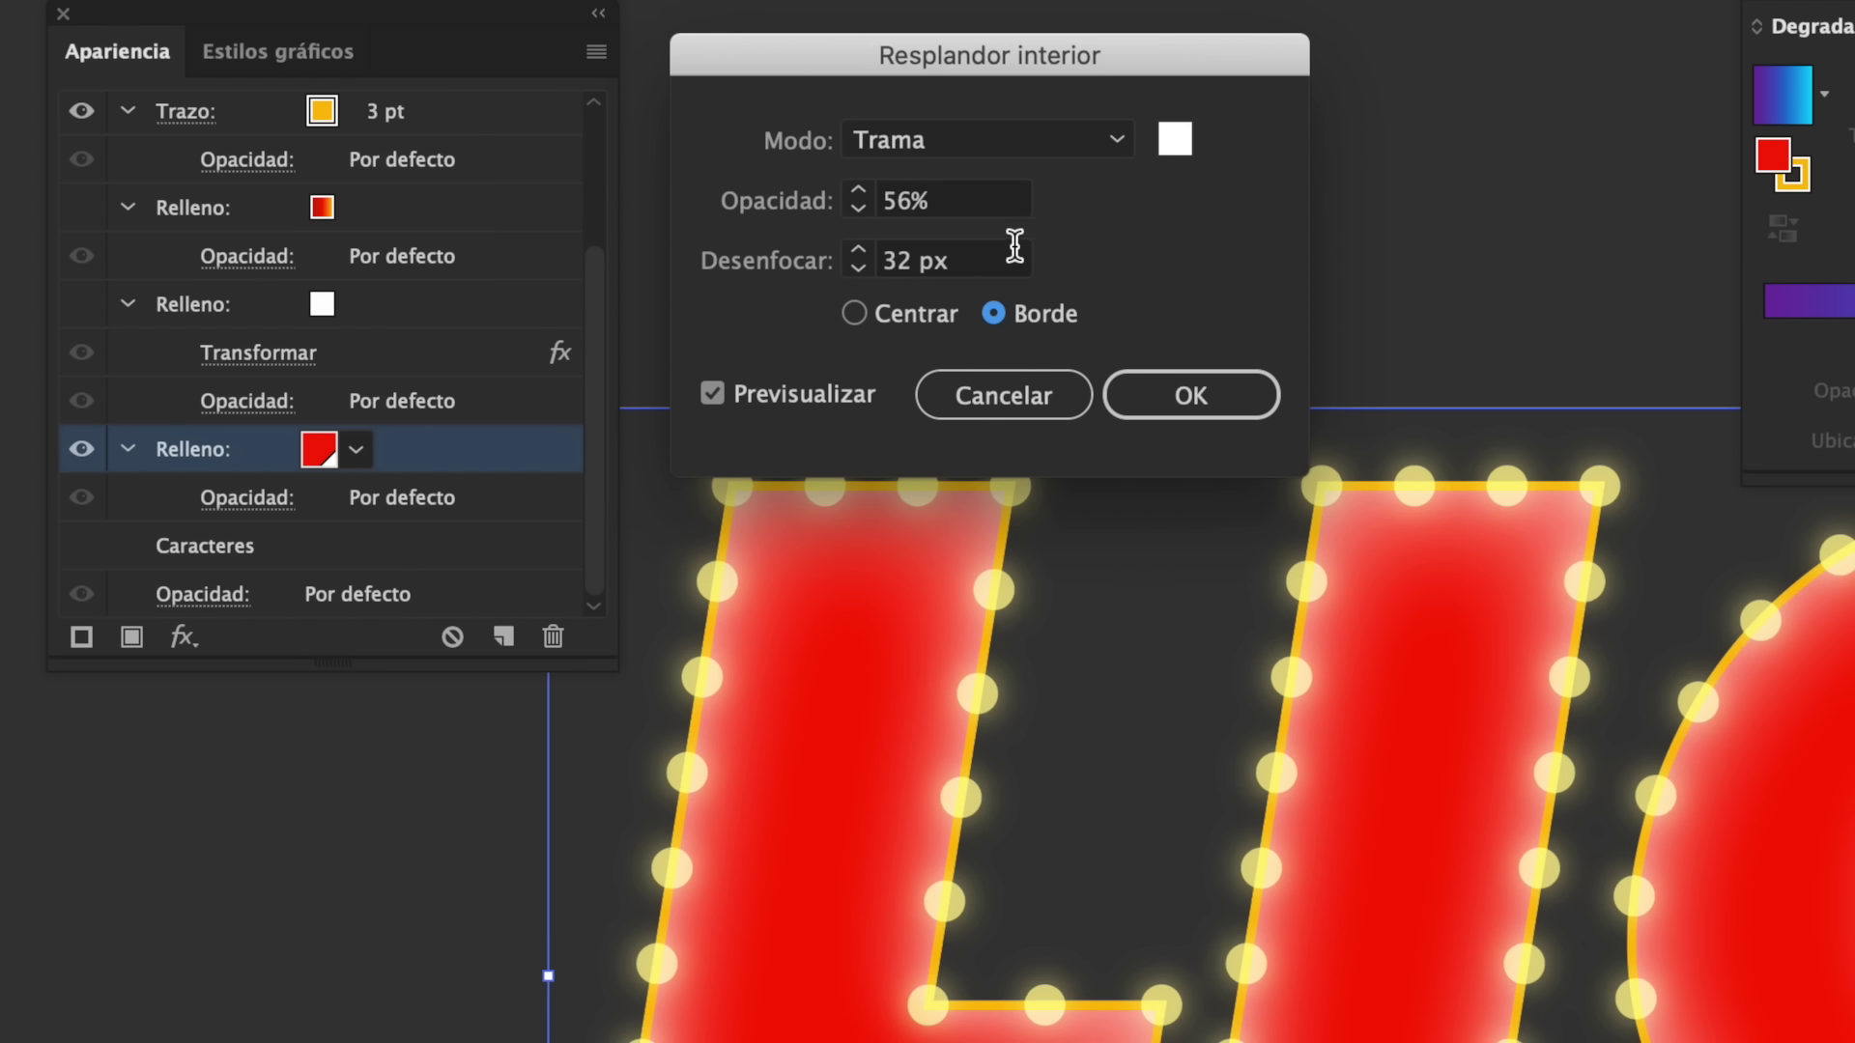
left_click(865, 316)
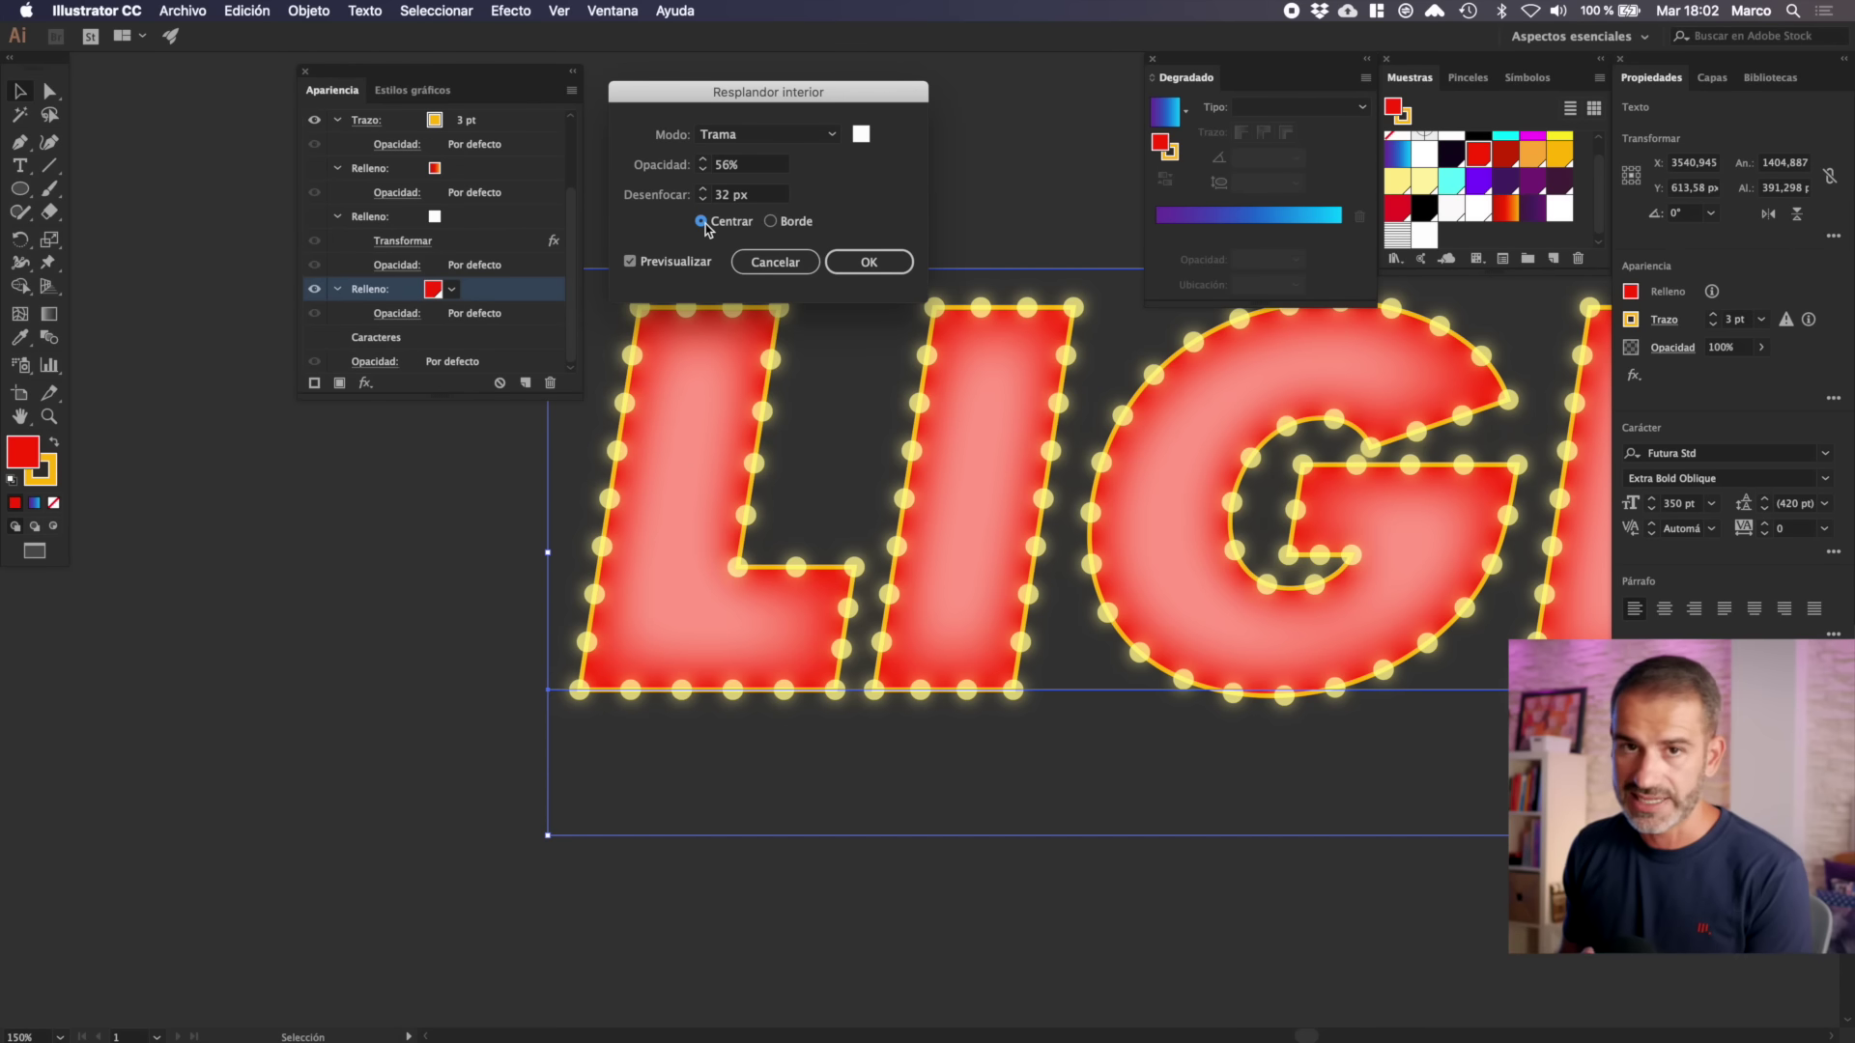
left_click(868, 262)
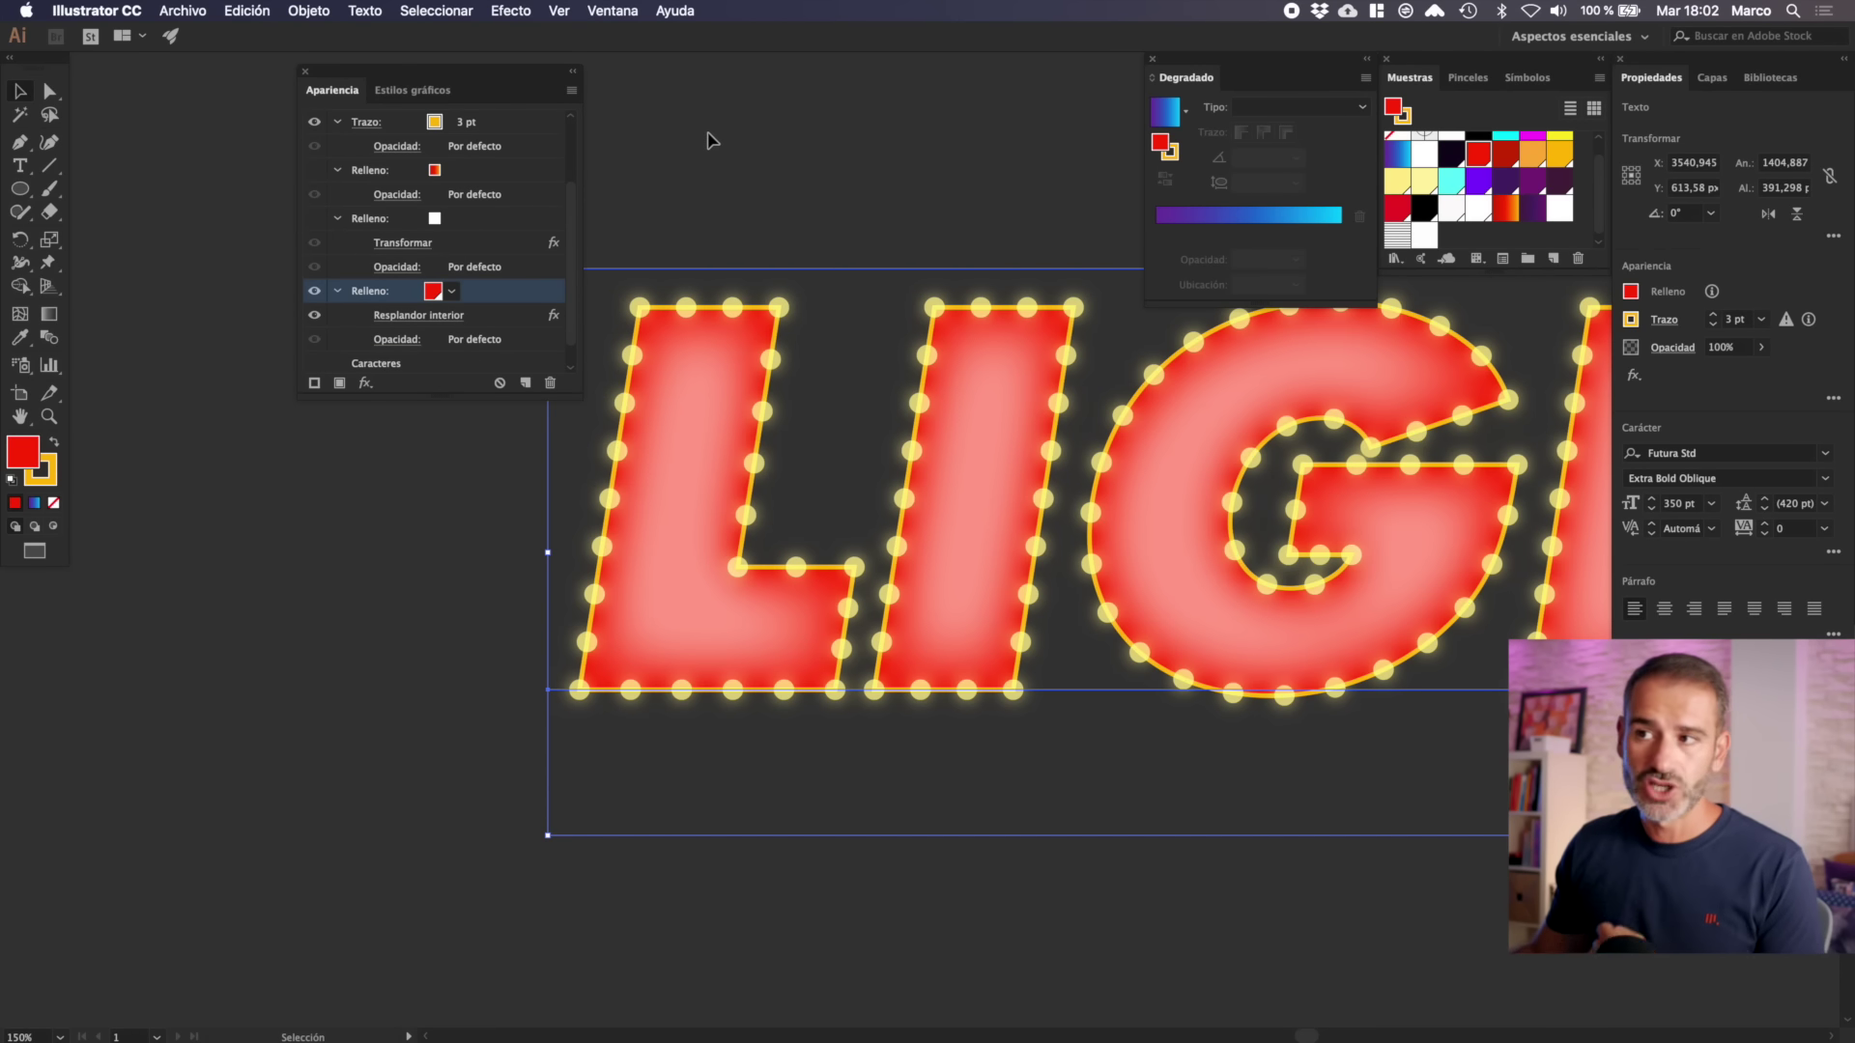
left_click(364, 383)
- Add a second inner glow as a new effect, black in Multiplicar mode
left_click(742, 586)
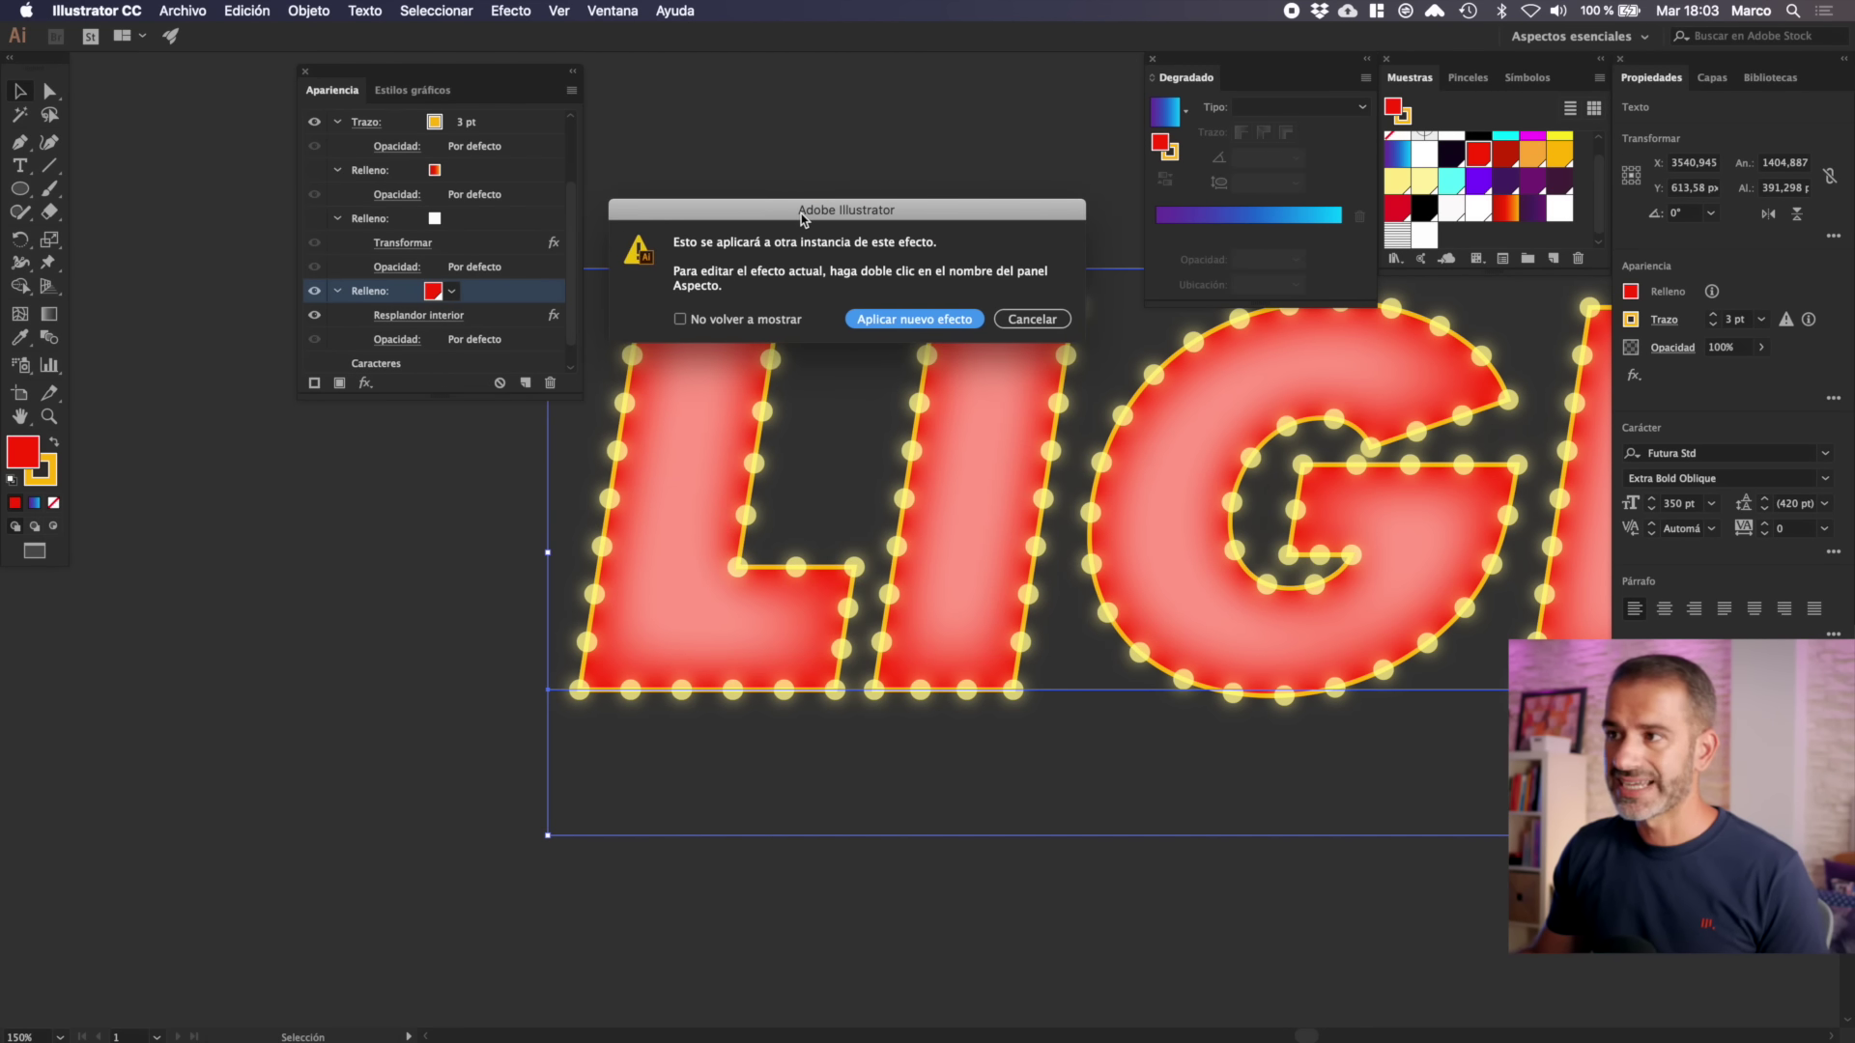
left_click(880, 330)
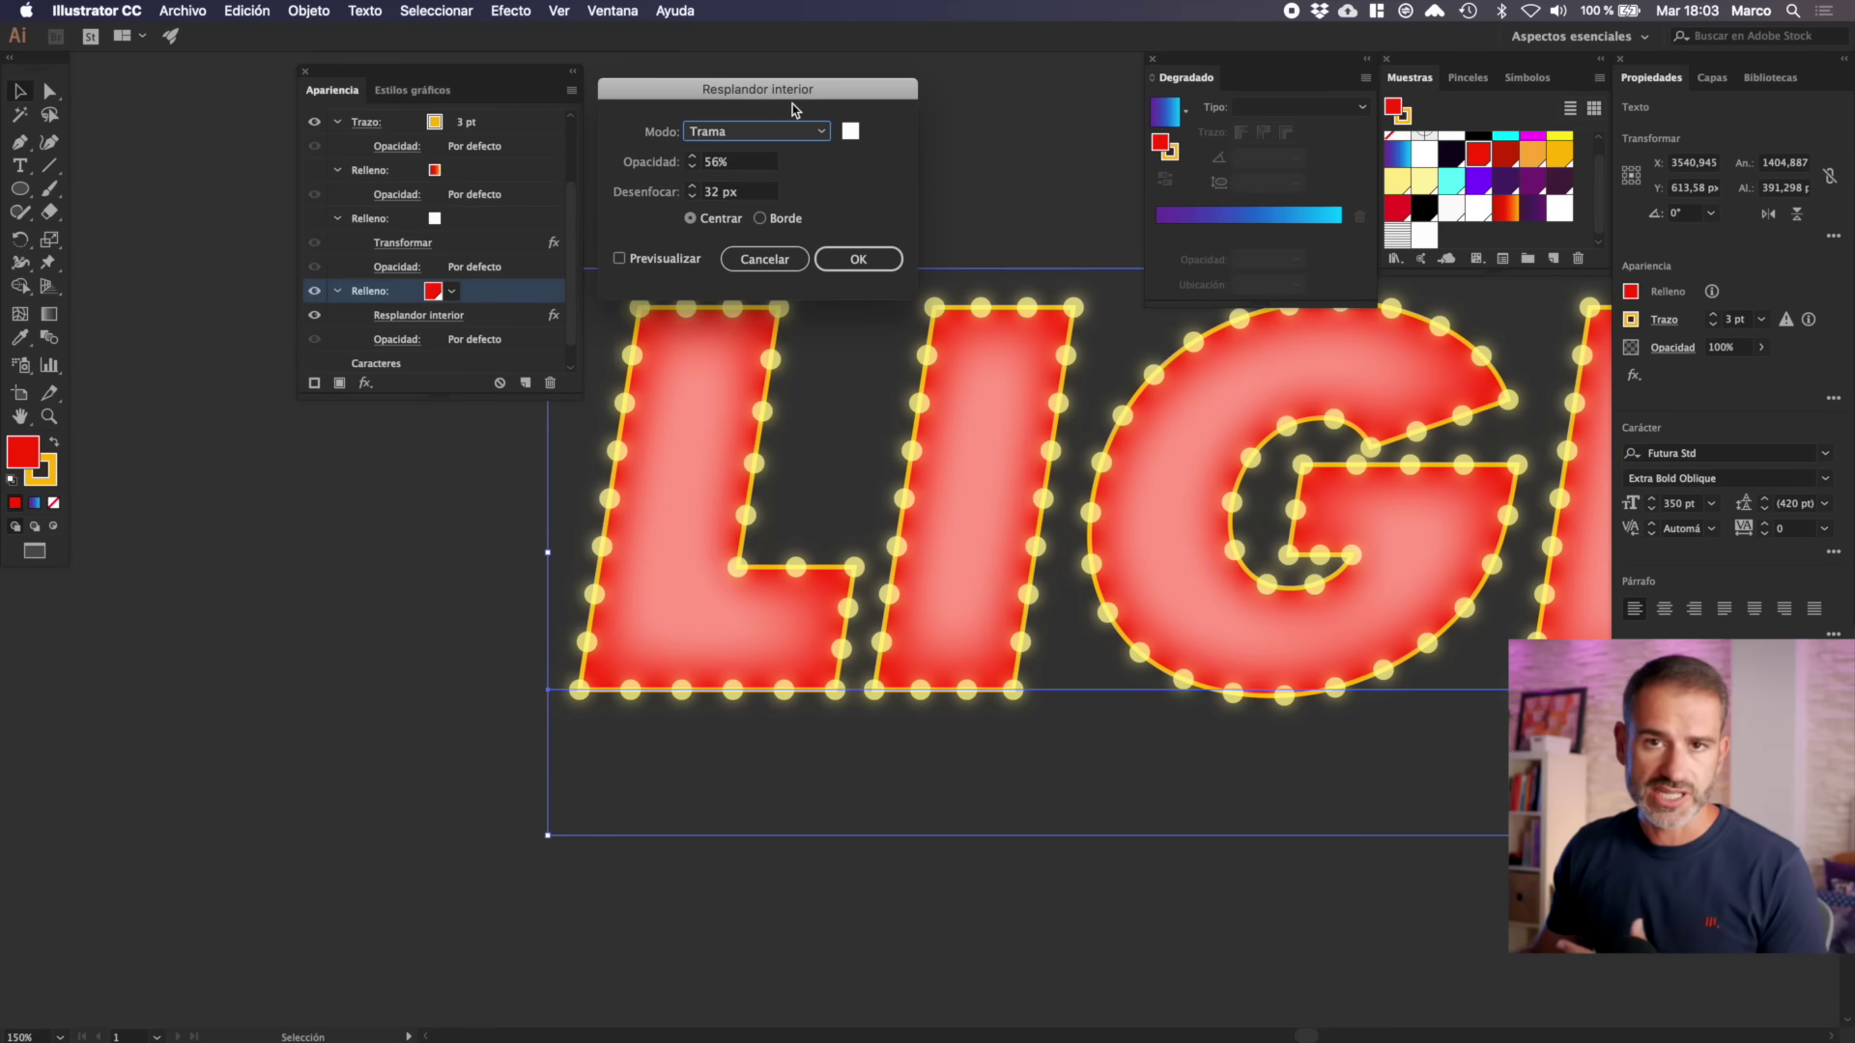
left_click(815, 133)
left_click(919, 211)
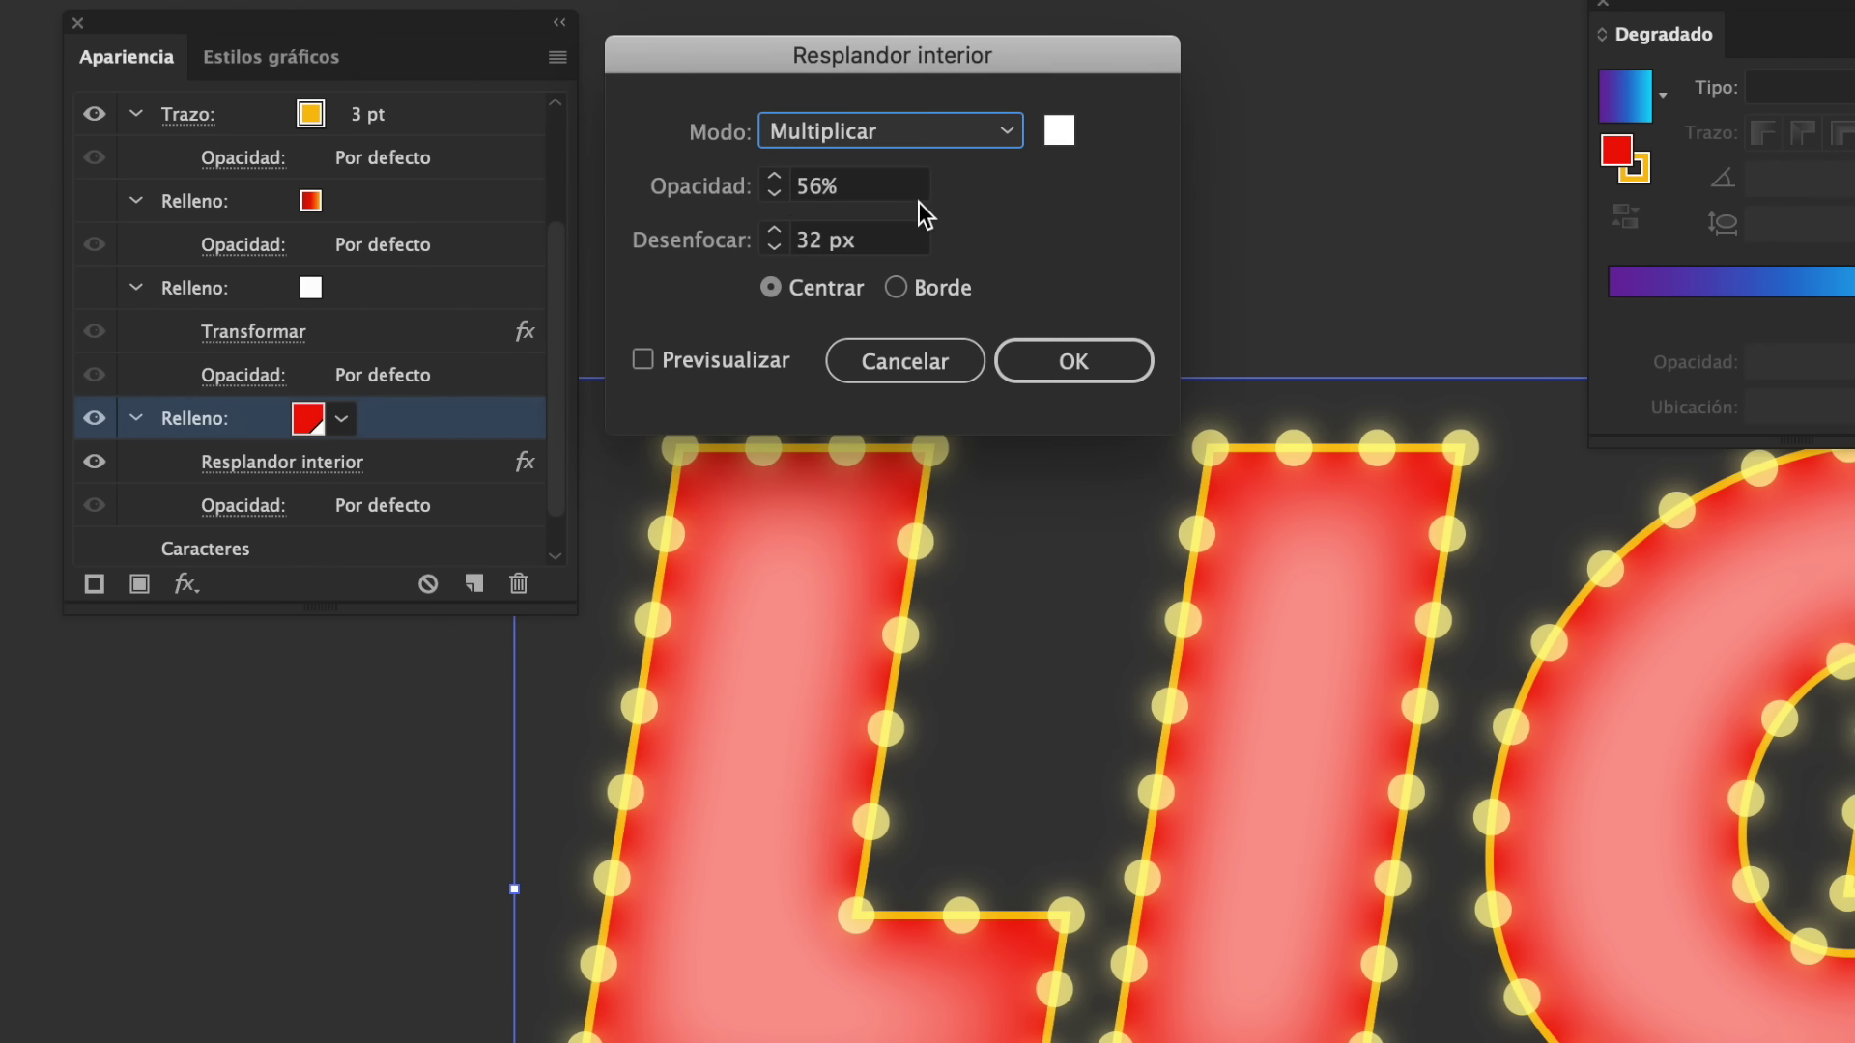
left_click(1059, 130)
mouse_move(632, 641)
left_mouse_down()
mouse_move(712, 850)
mouse_move(734, 854)
left_mouse_up()
left_click(1134, 426)
left_click(699, 359)
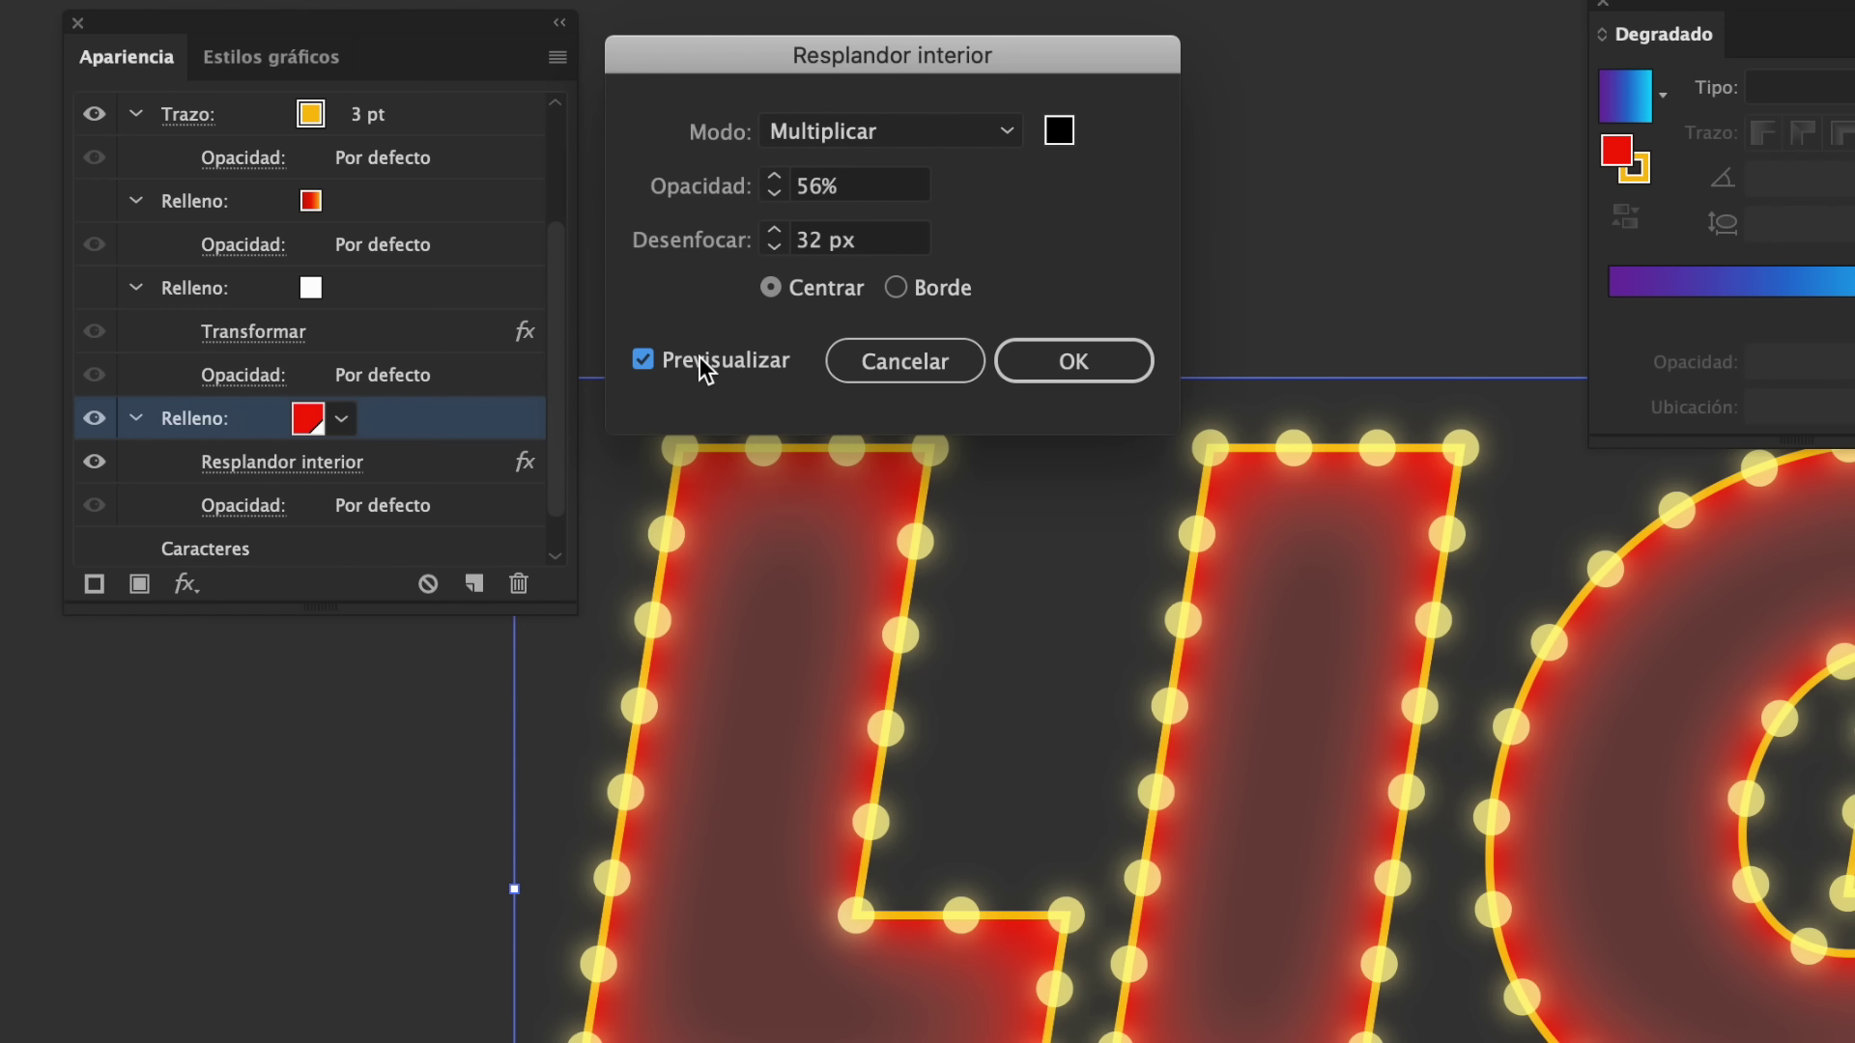
- Set the second glow to 63% opacity from the Borde, fine-tune its blur and confirm
key("Tab")
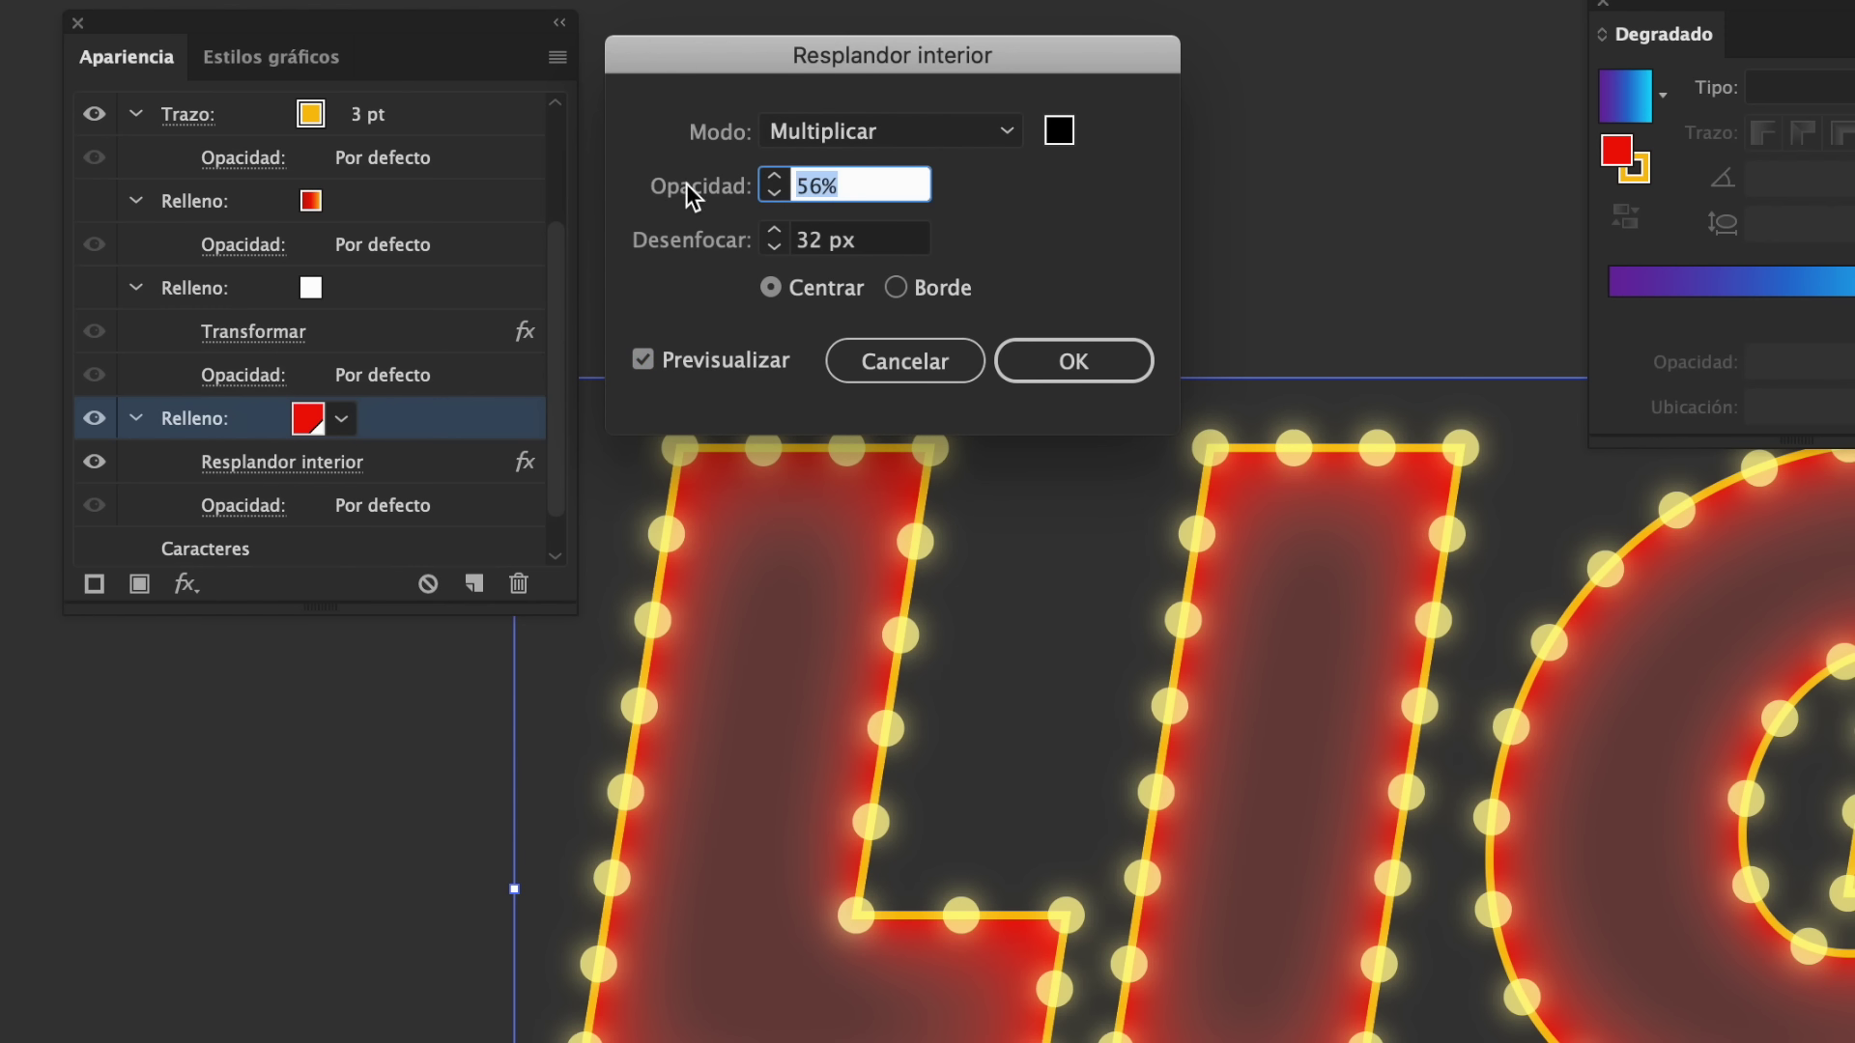
type("63")
key("Tab")
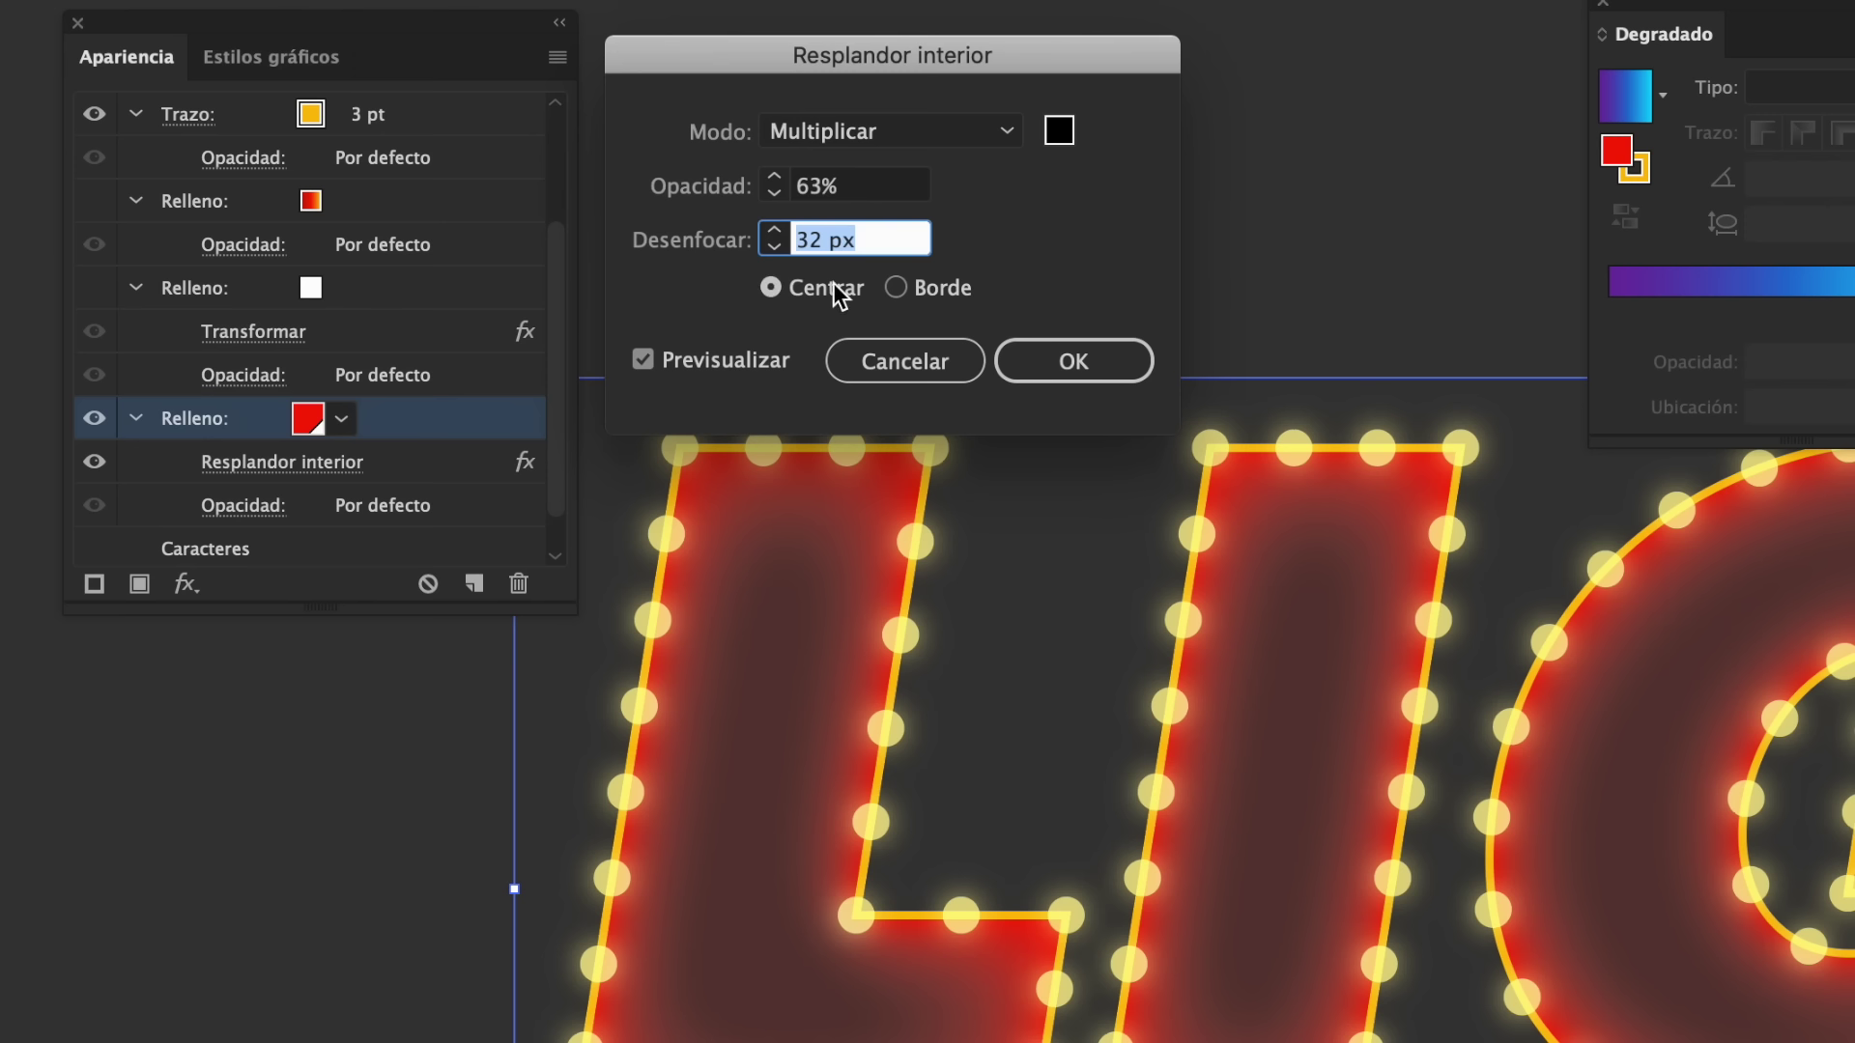
left_click(894, 289)
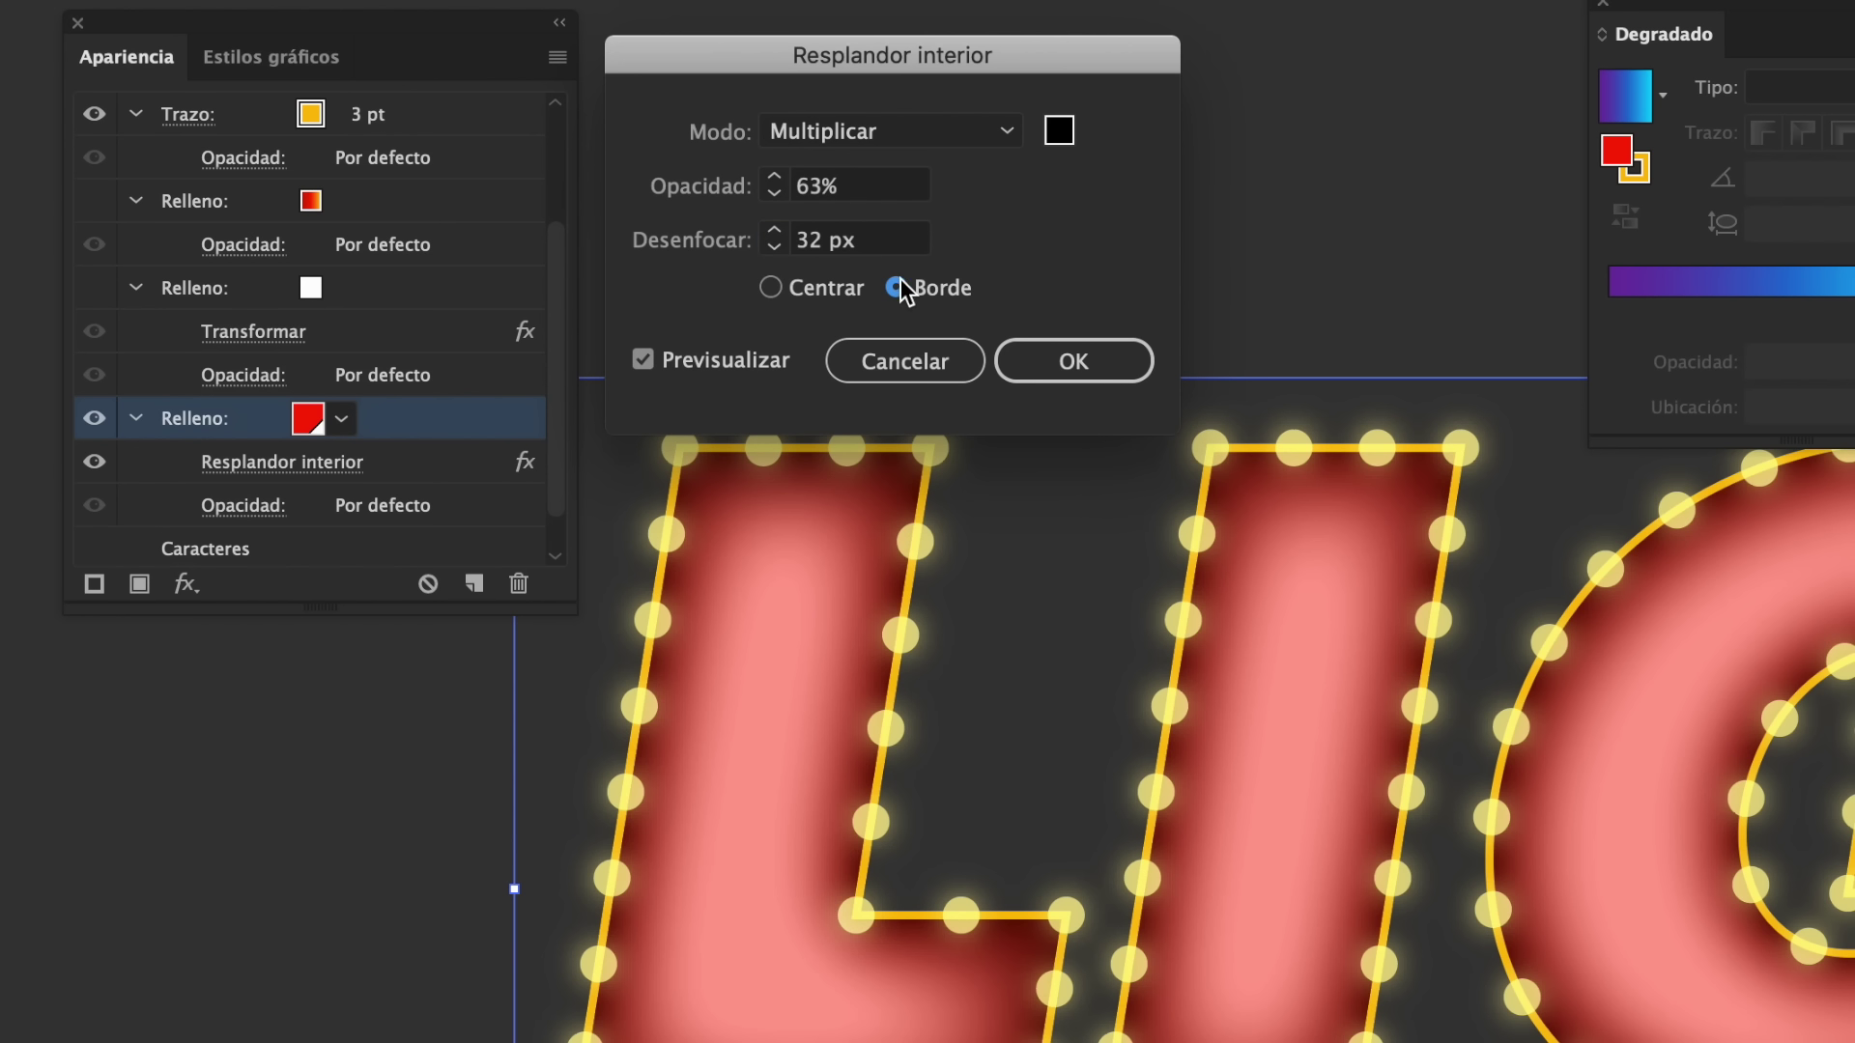
left_click(879, 240)
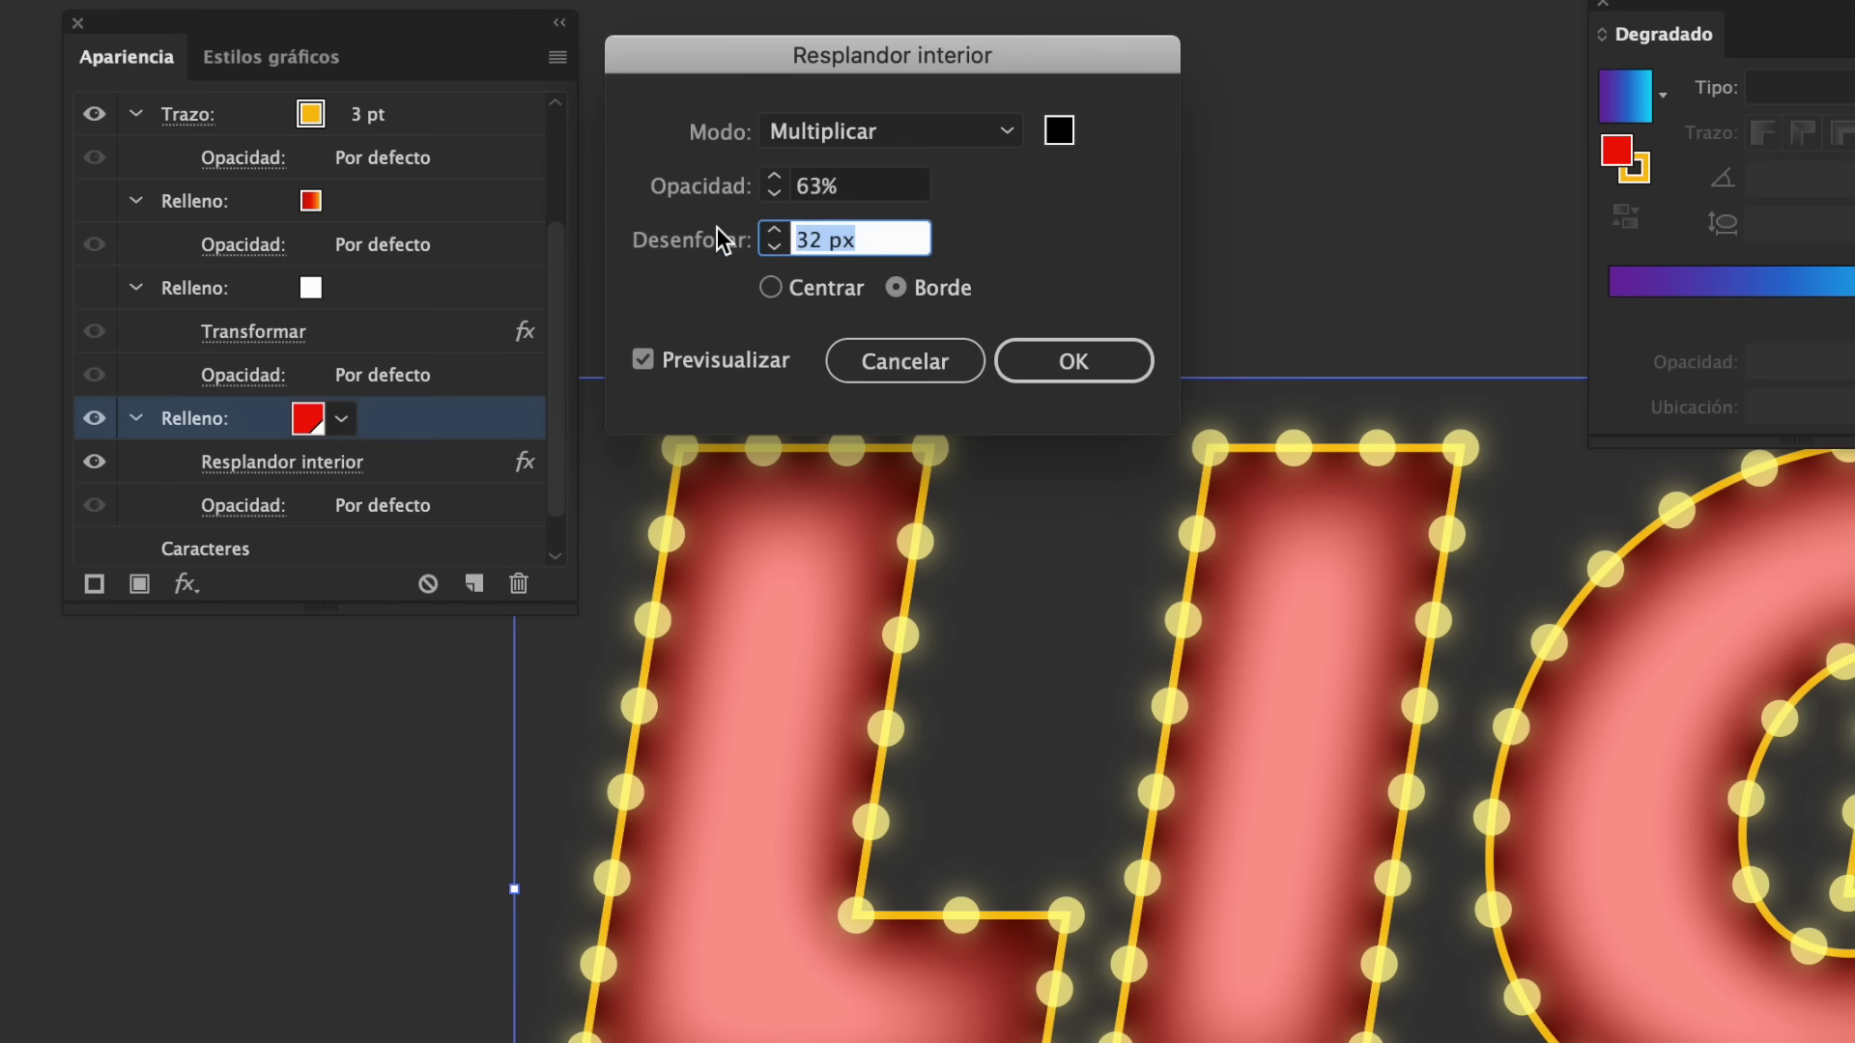
key("Up")
key("Up")
key("Up")
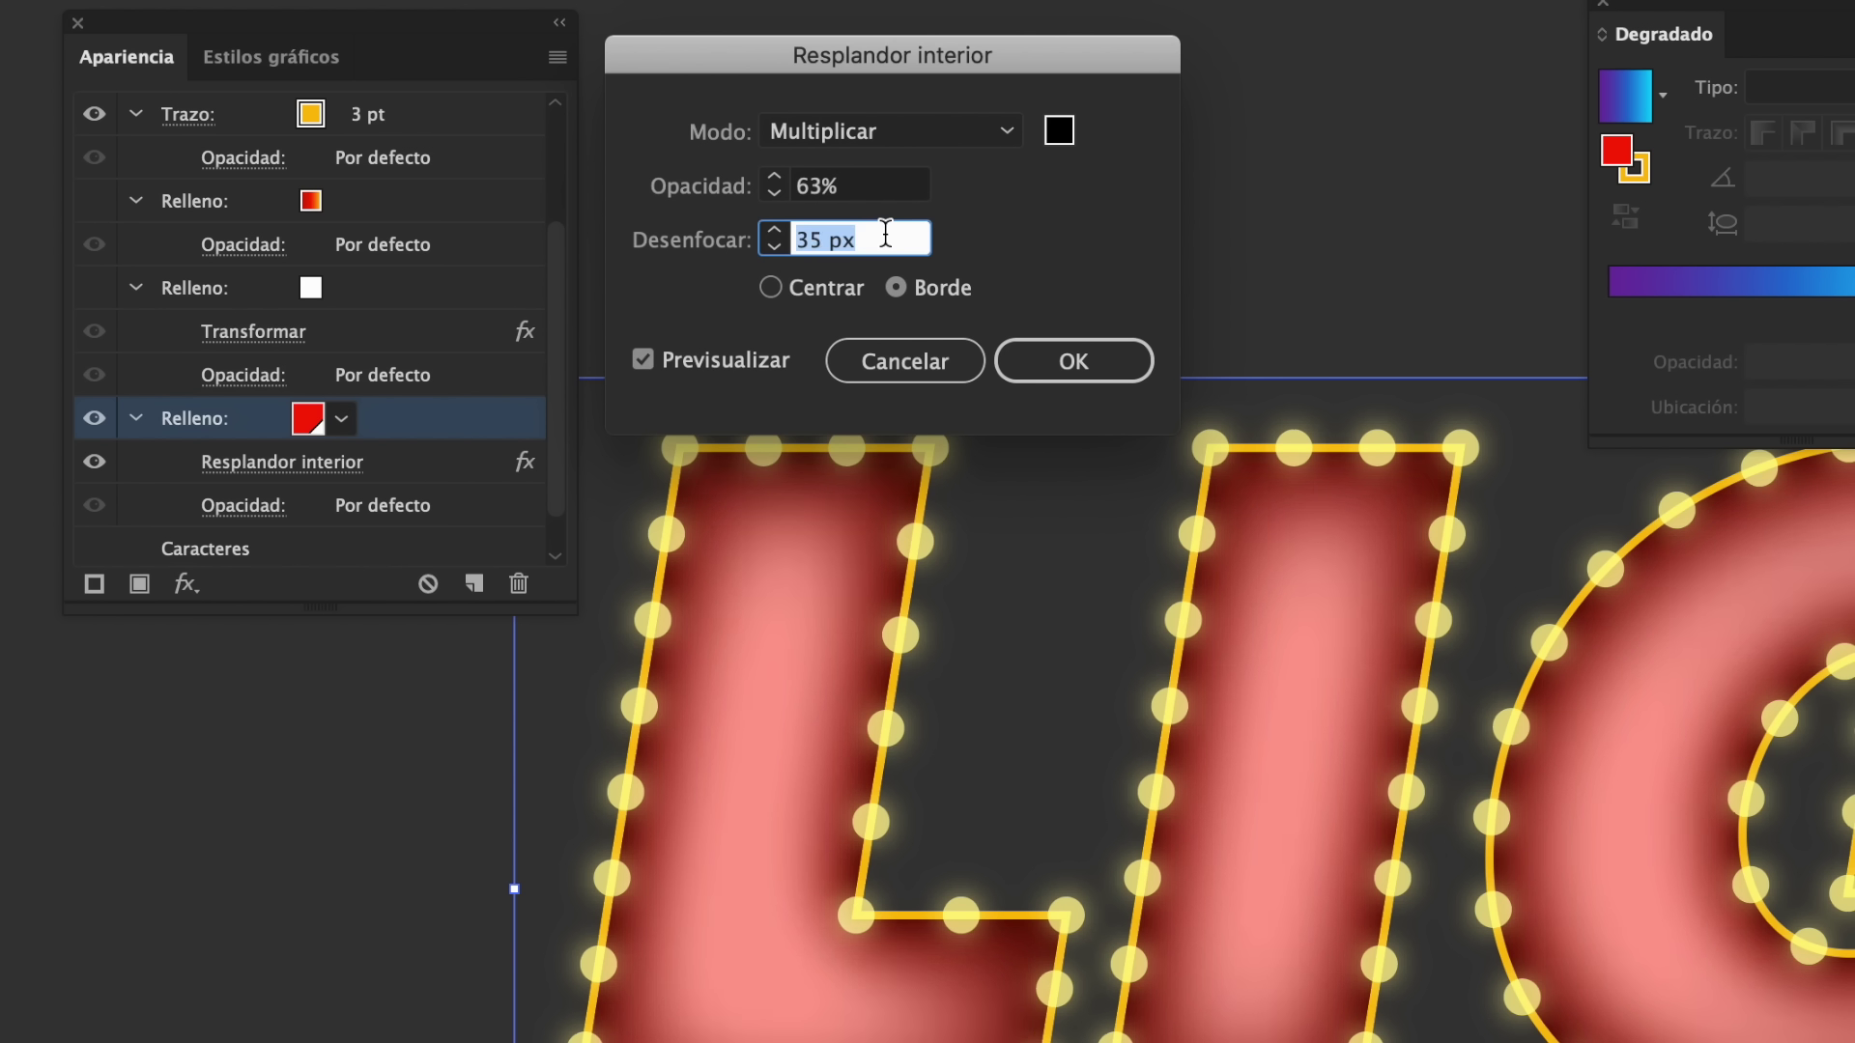
key("Down")
key("Down")
key("Down")
key("Down")
key("Down")
key("Down")
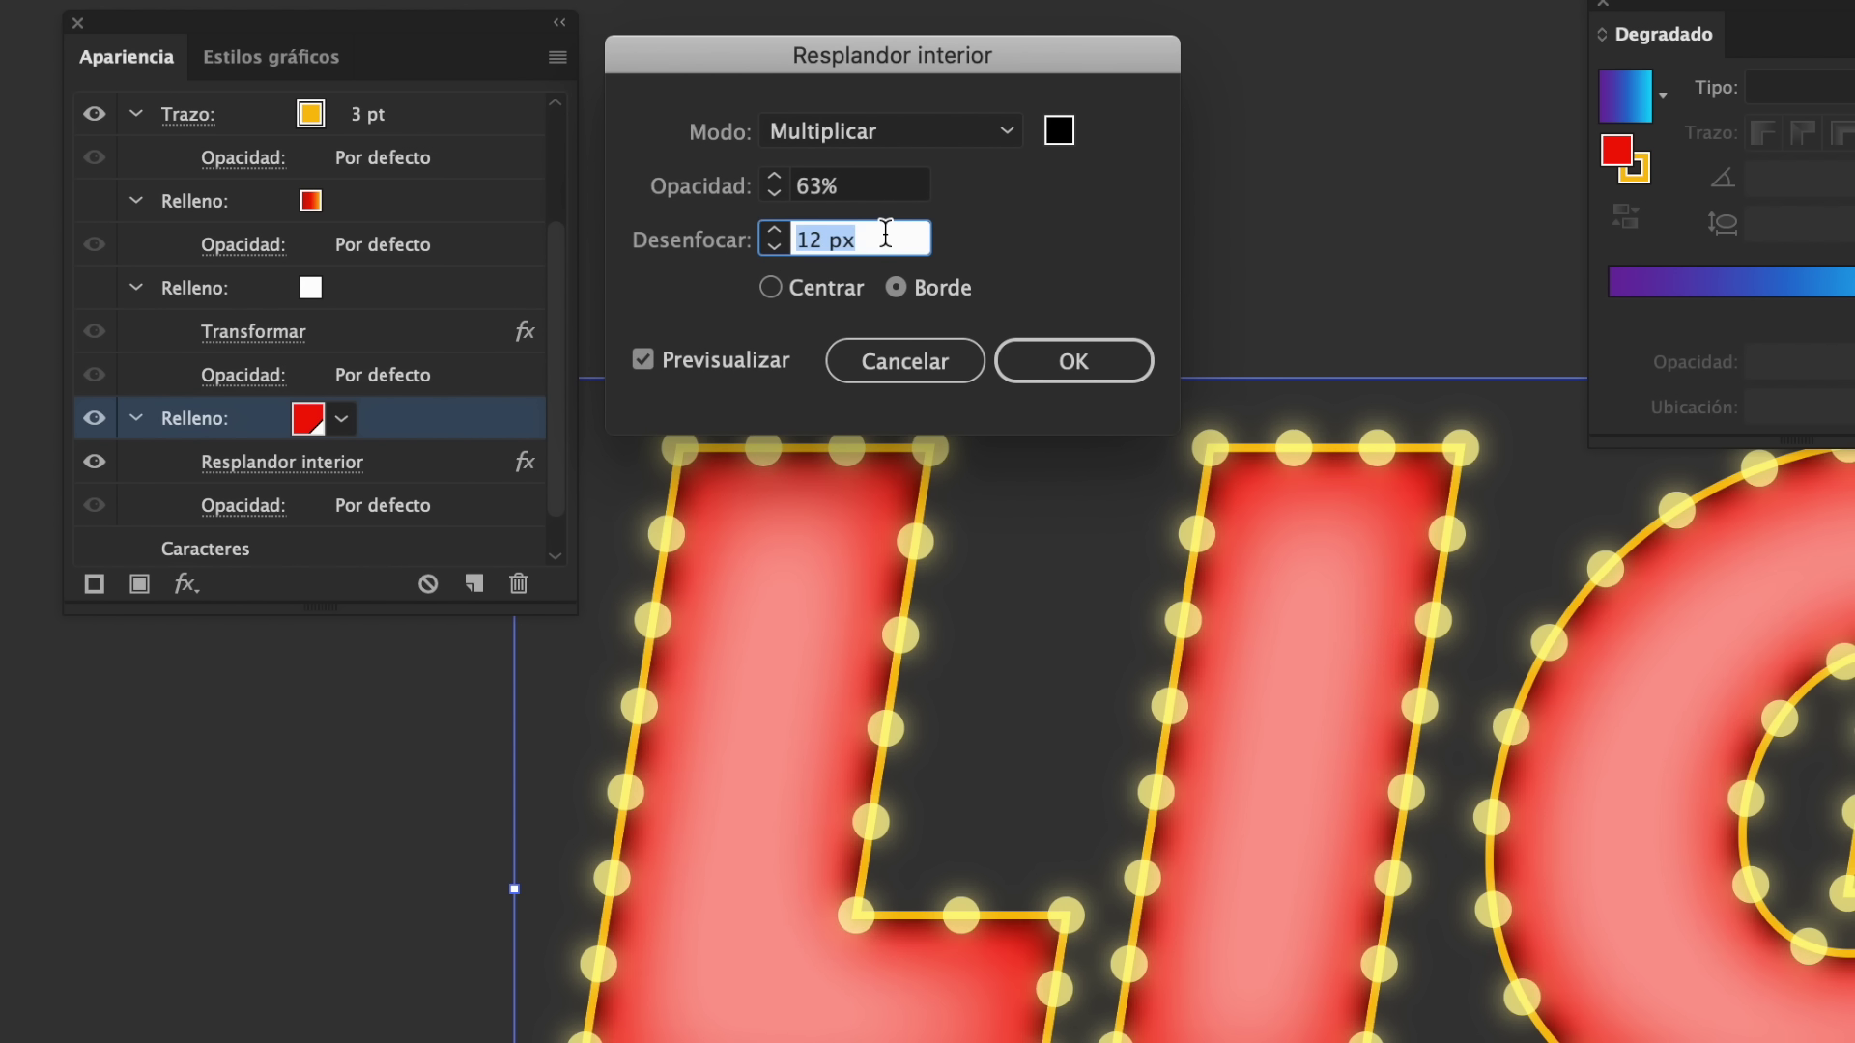
key("Down")
key("Up")
key("Up")
key("Up")
key("Up")
key("Up")
key("Up")
key("Down")
key("Down")
key("Down")
key("Down")
key("Down")
key("Down")
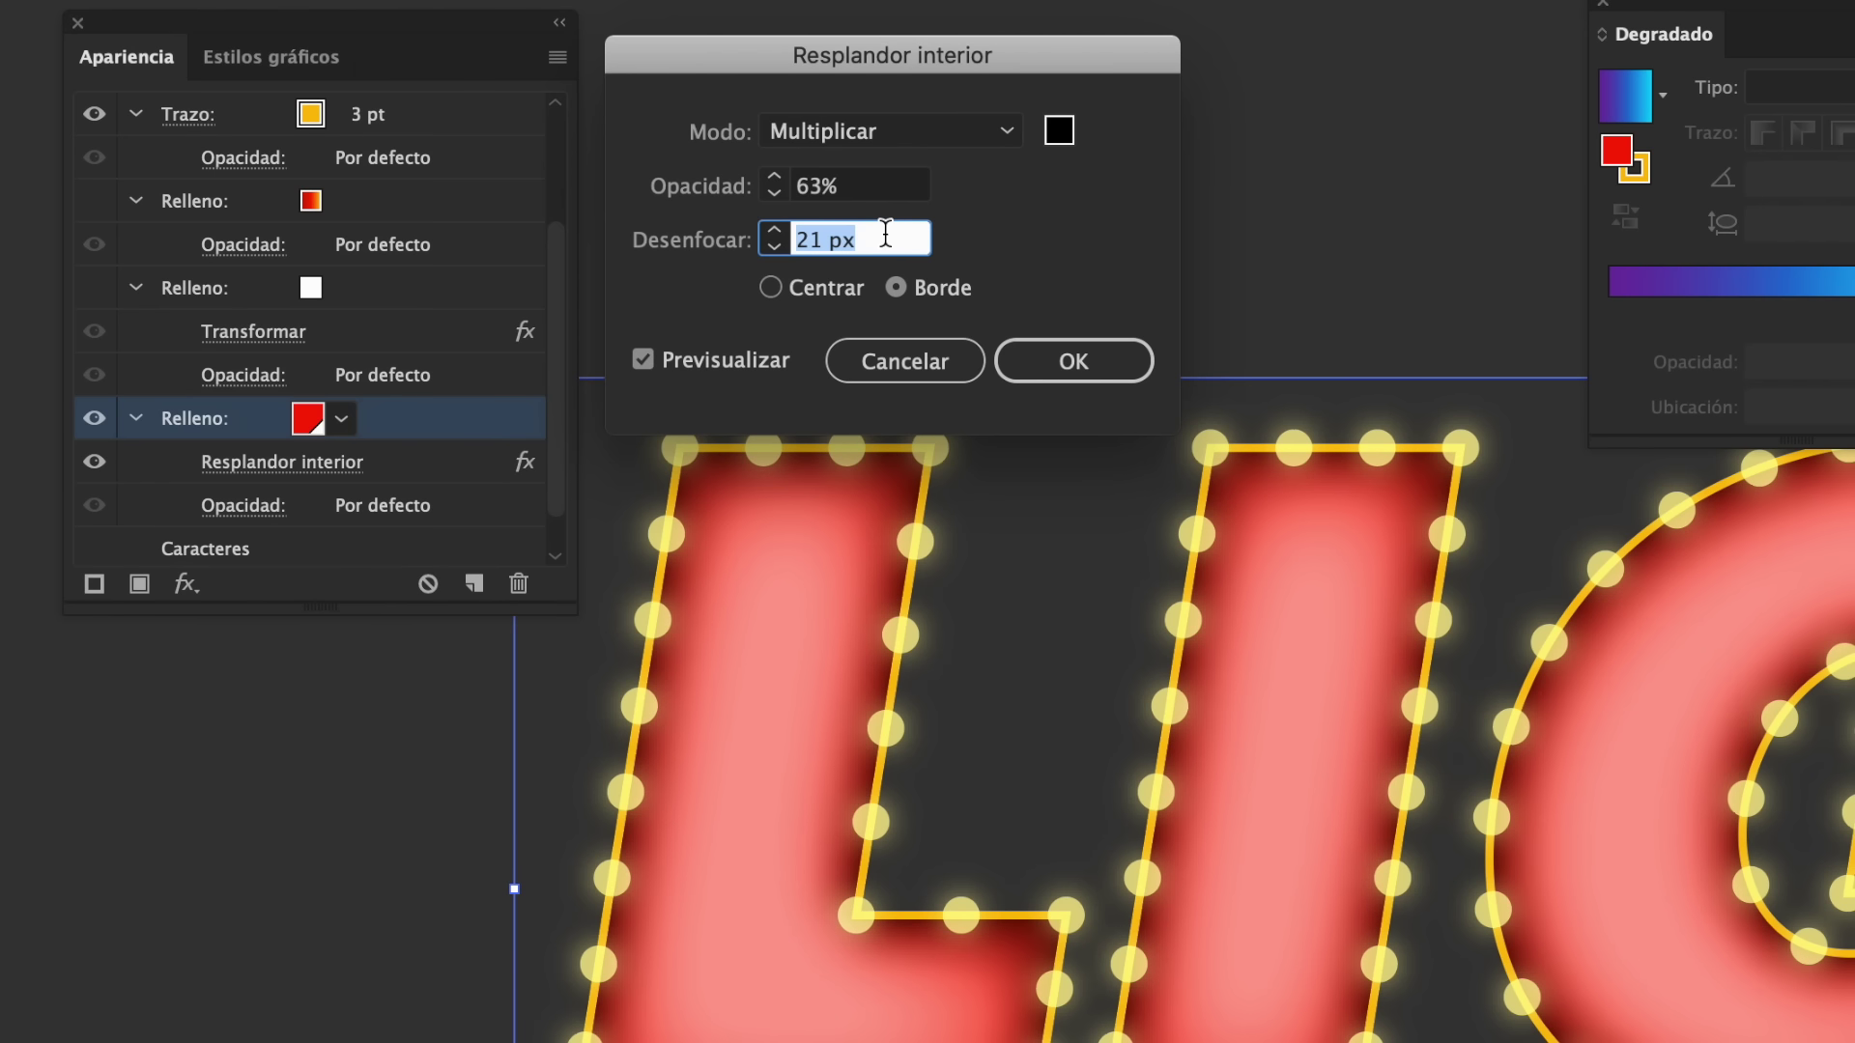
key("Up")
key("Up")
key("Up")
key("Return")
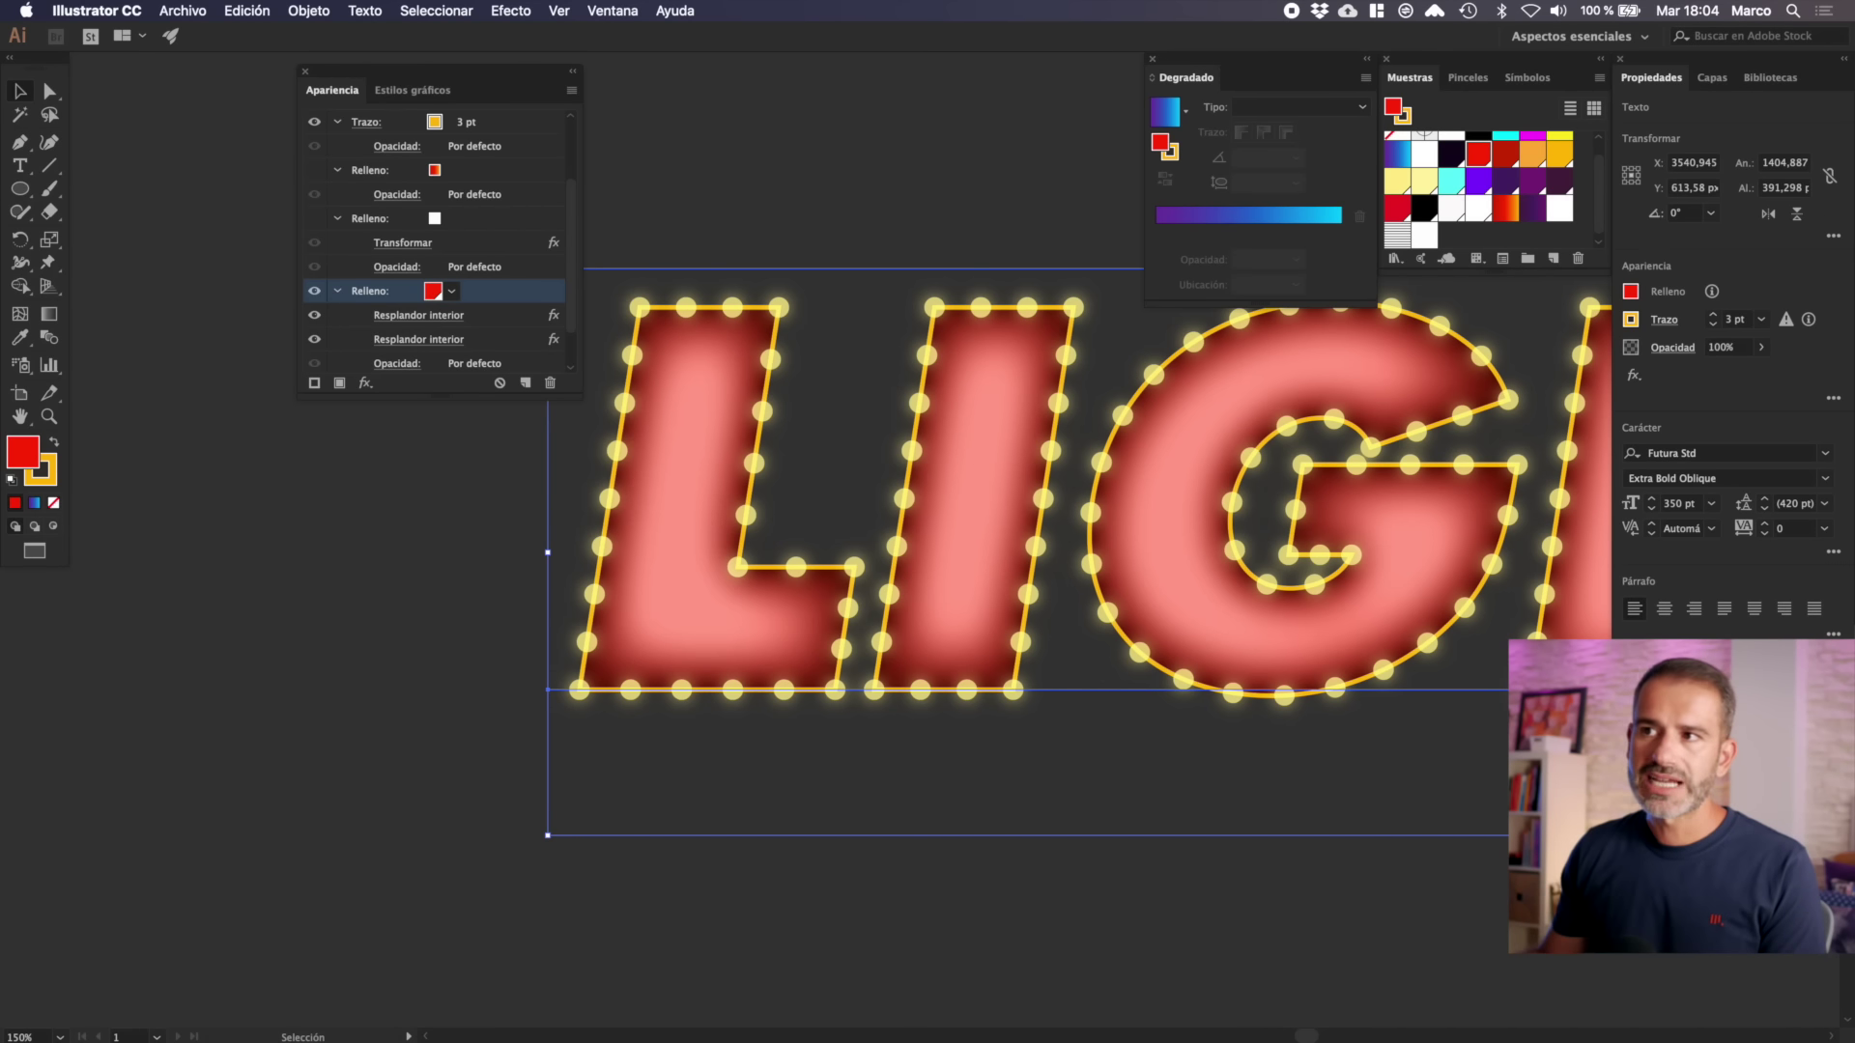
- Show the white striped fill again at 55% opacity
left_click(465, 221)
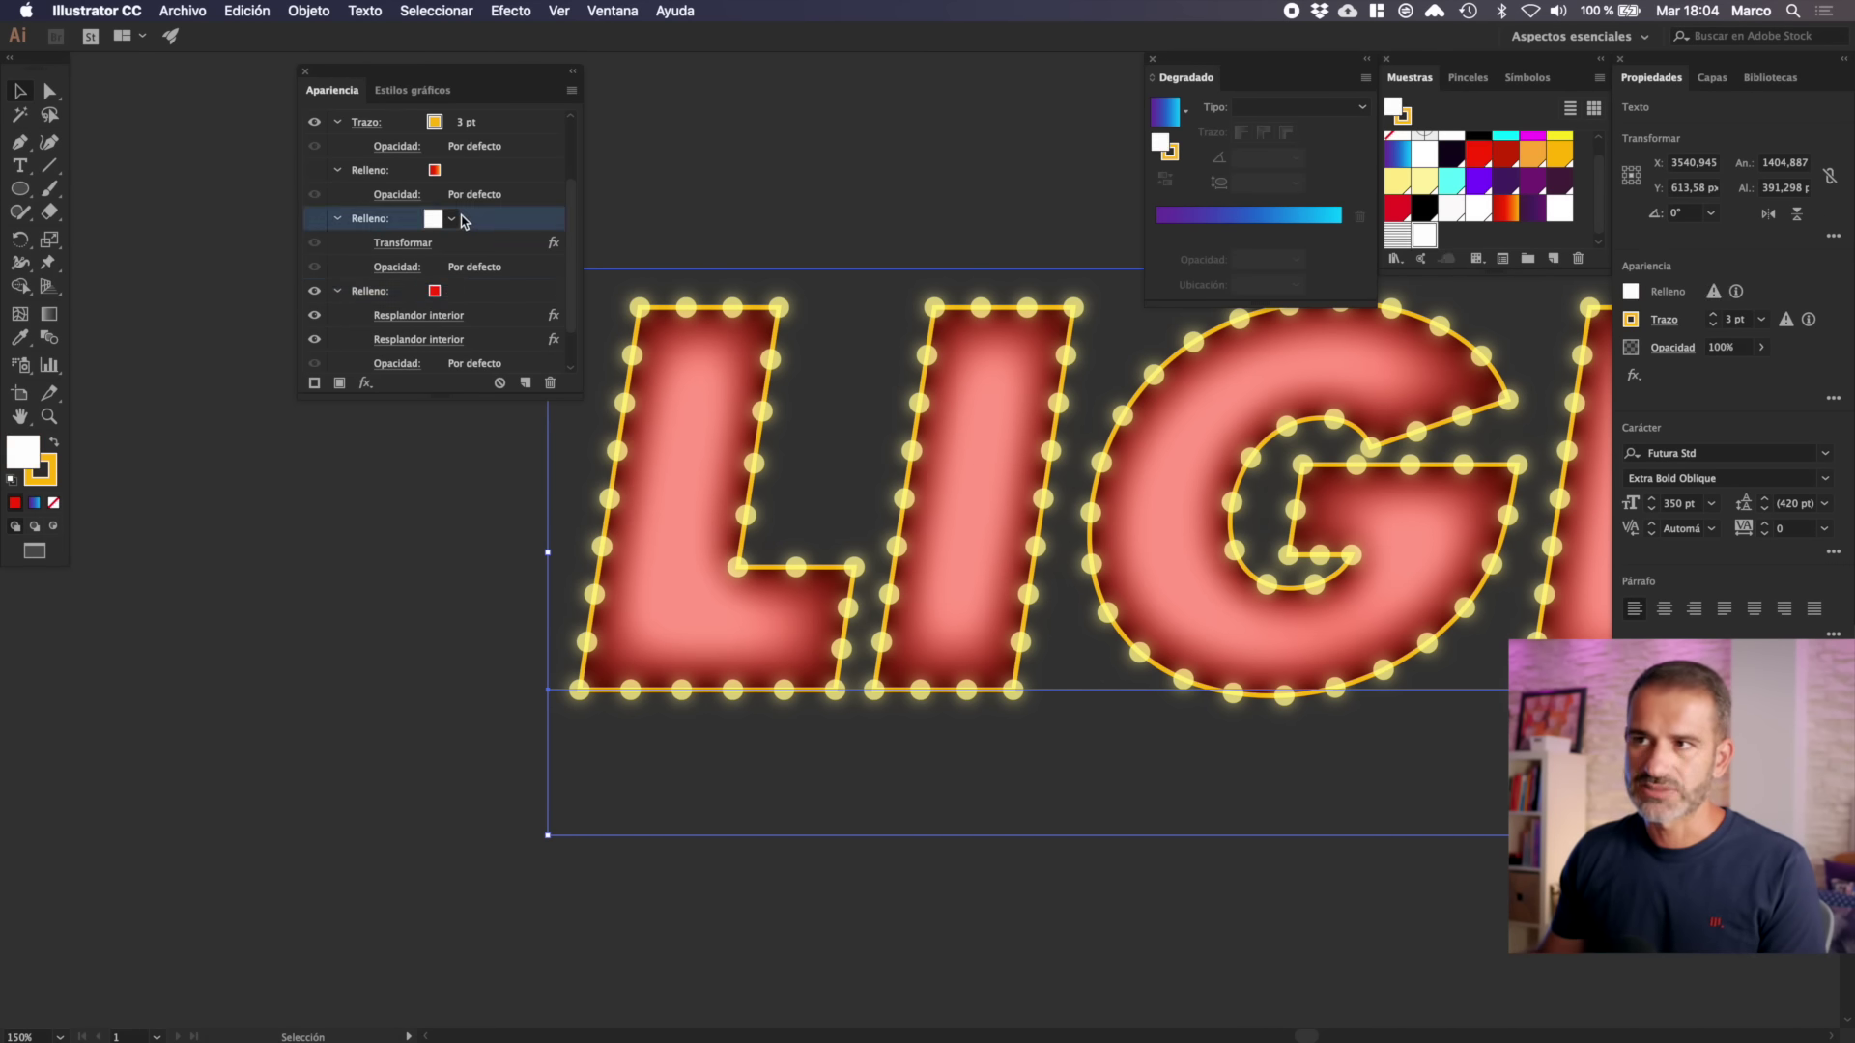
left_click(314, 218)
left_click(404, 269)
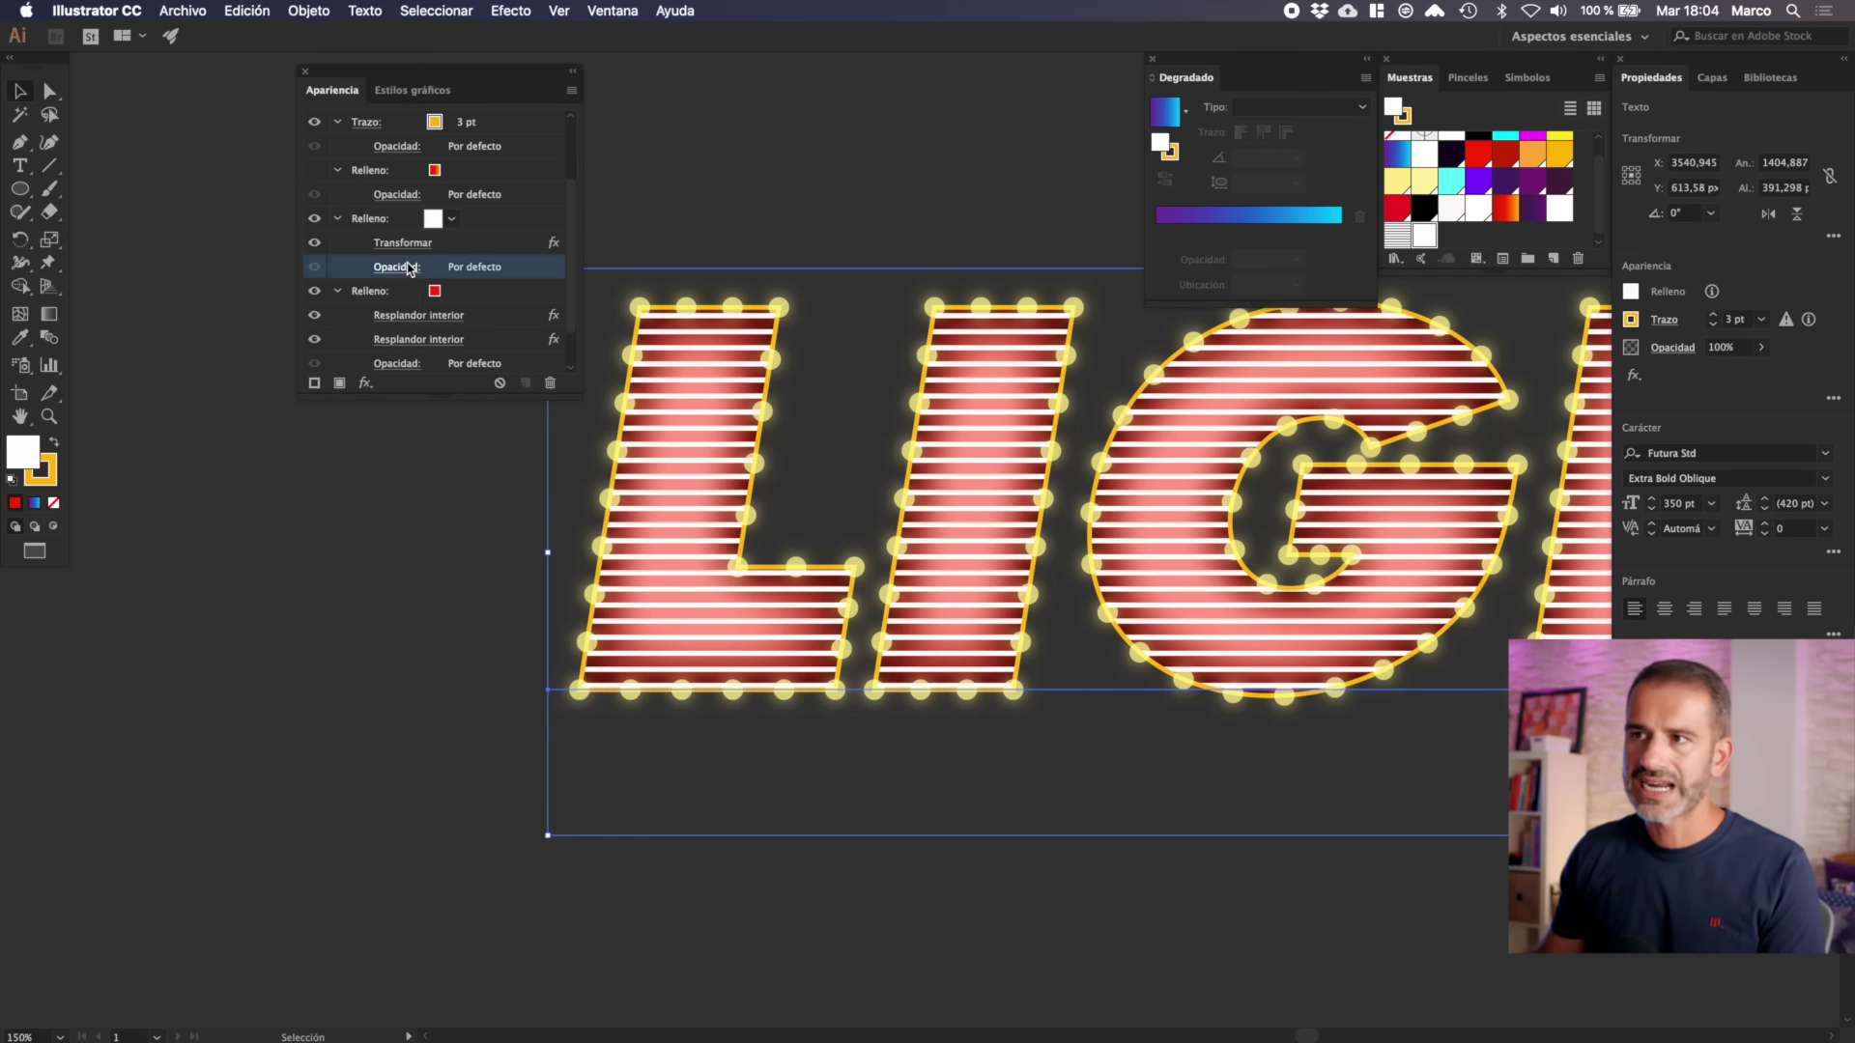
type("55")
key("Tab")
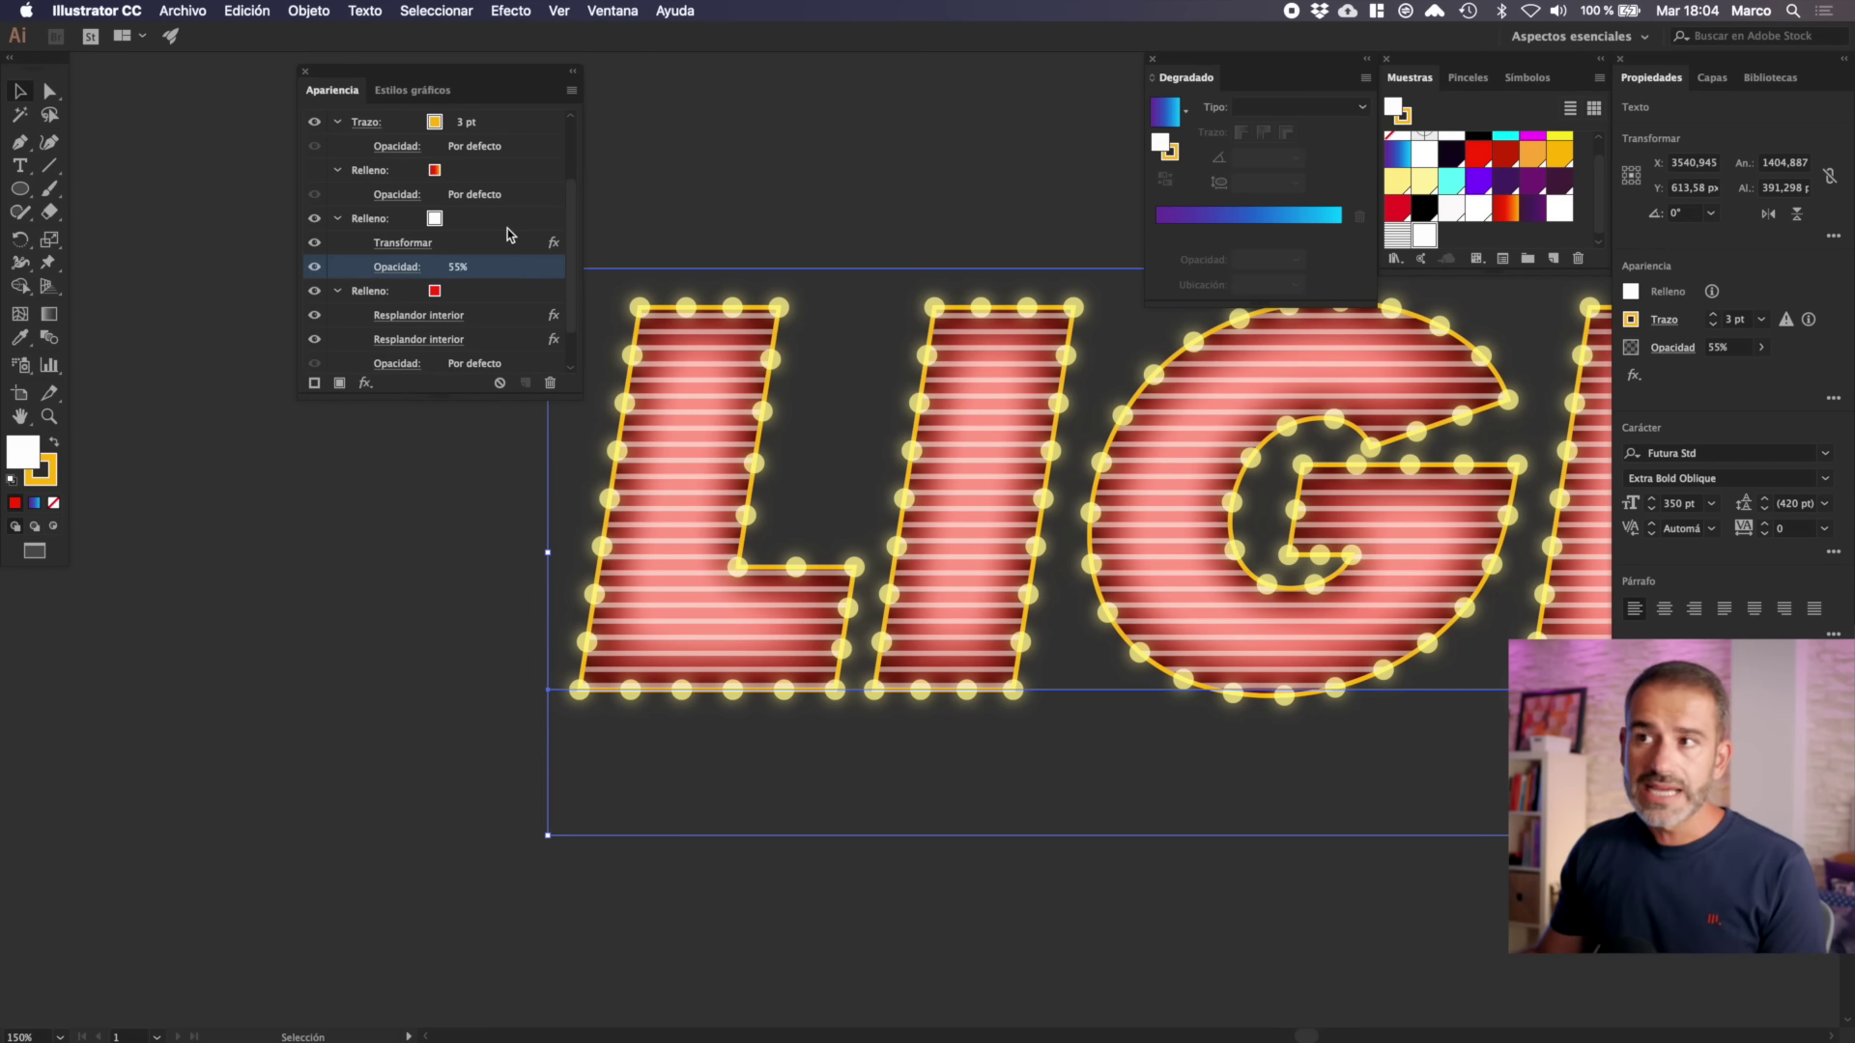
scroll(504, 221, "up", 1)
left_click(418, 195)
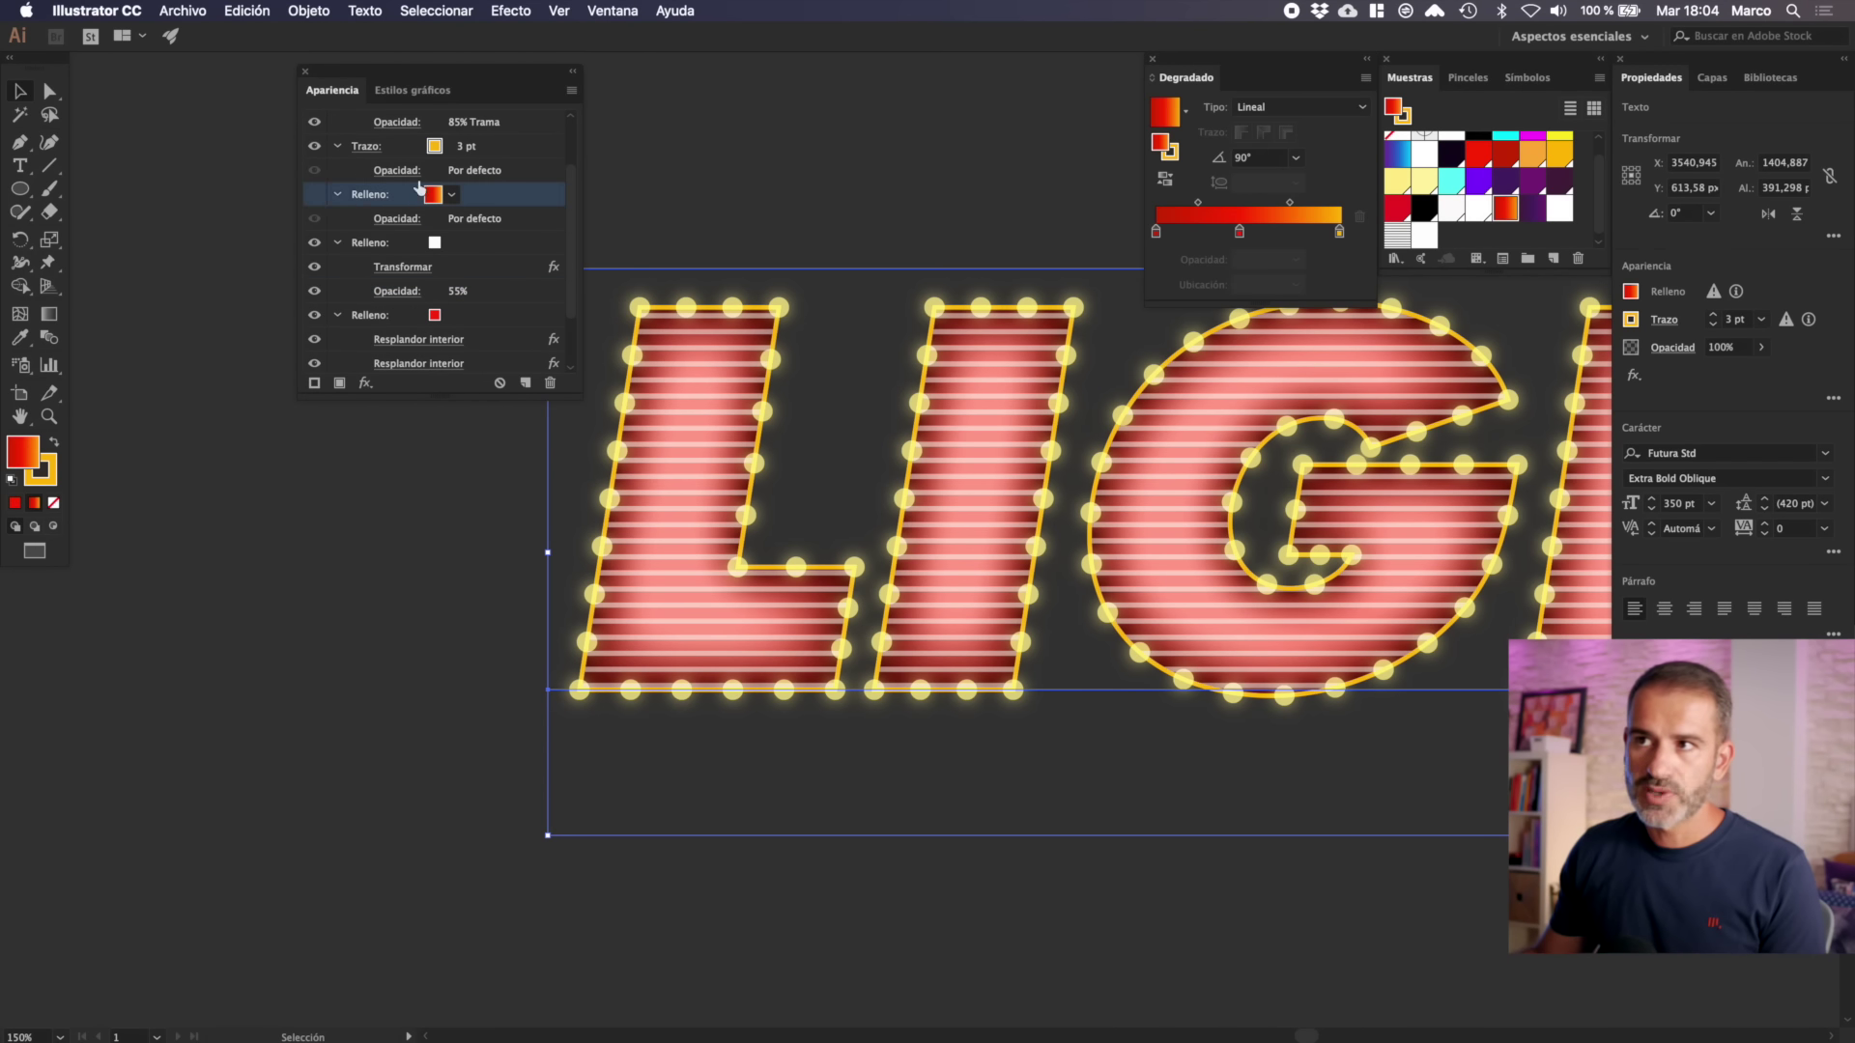
- Reveal the red-to-orange gradient fill and set its blend mode to Superponer
left_click(314, 197)
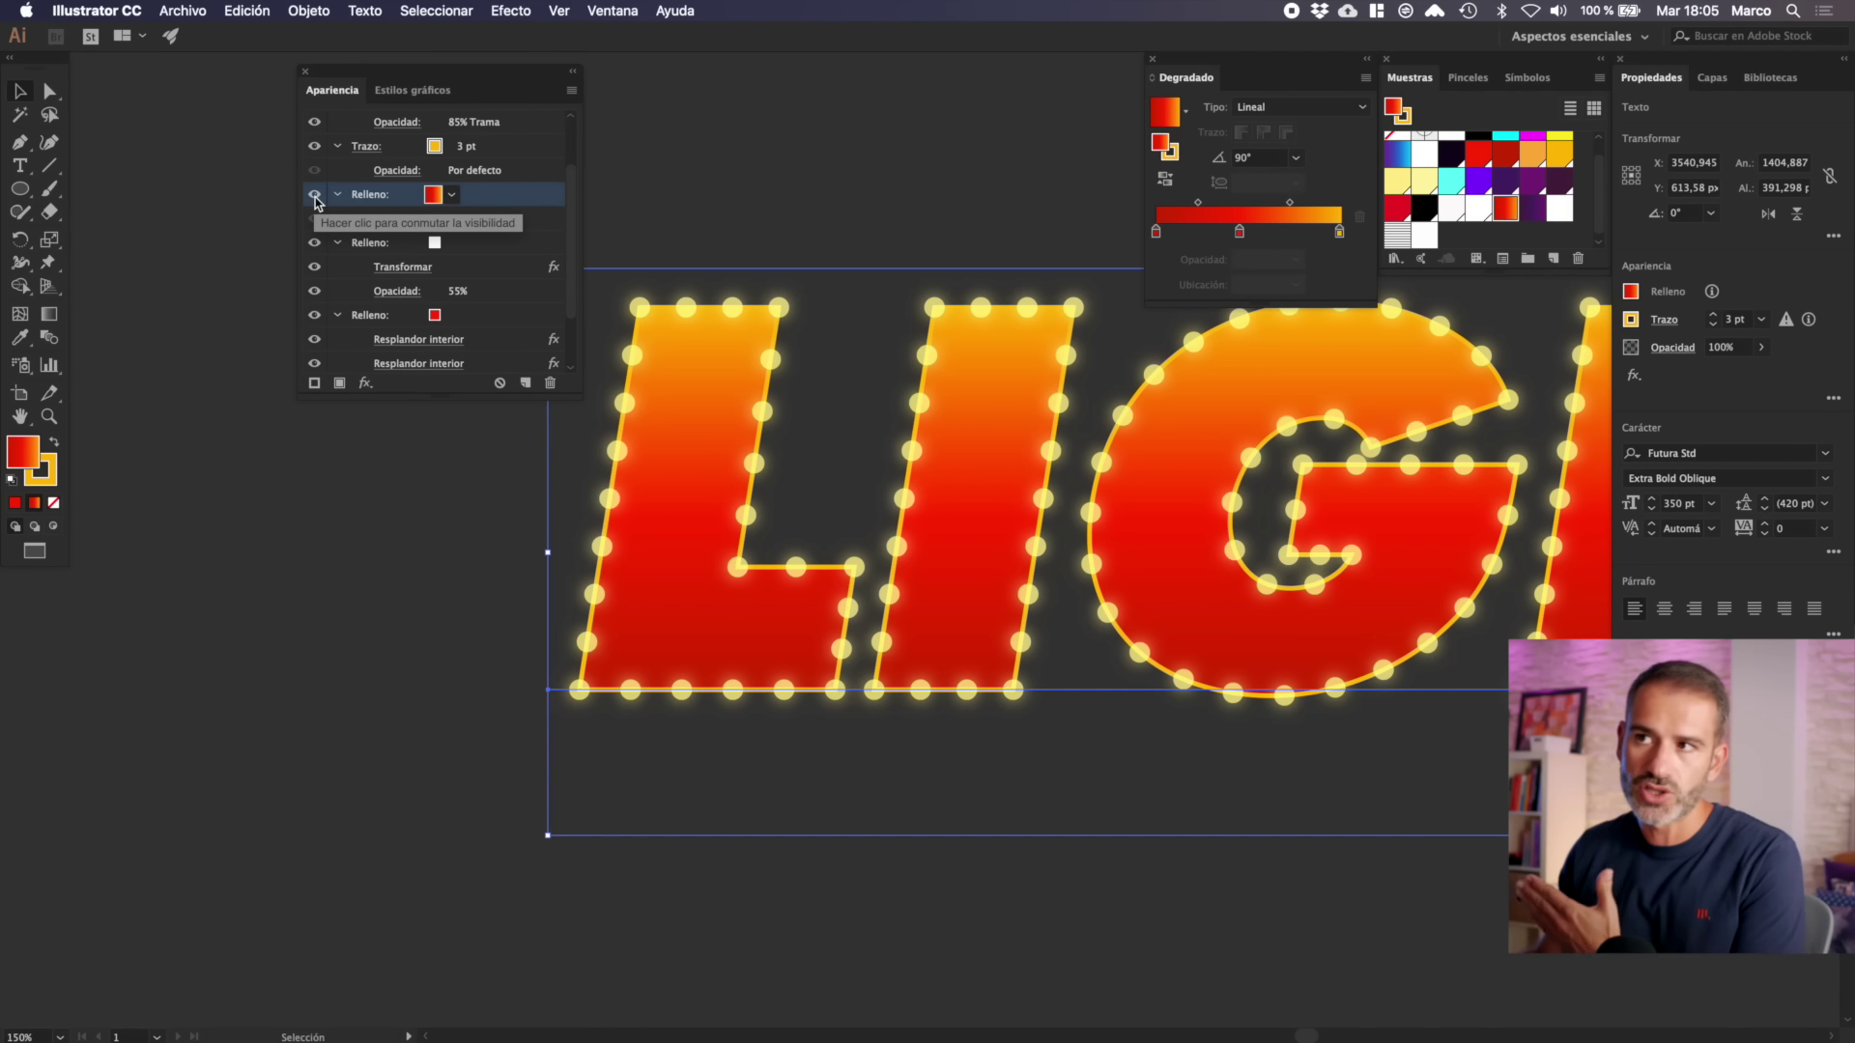
left_click(406, 222)
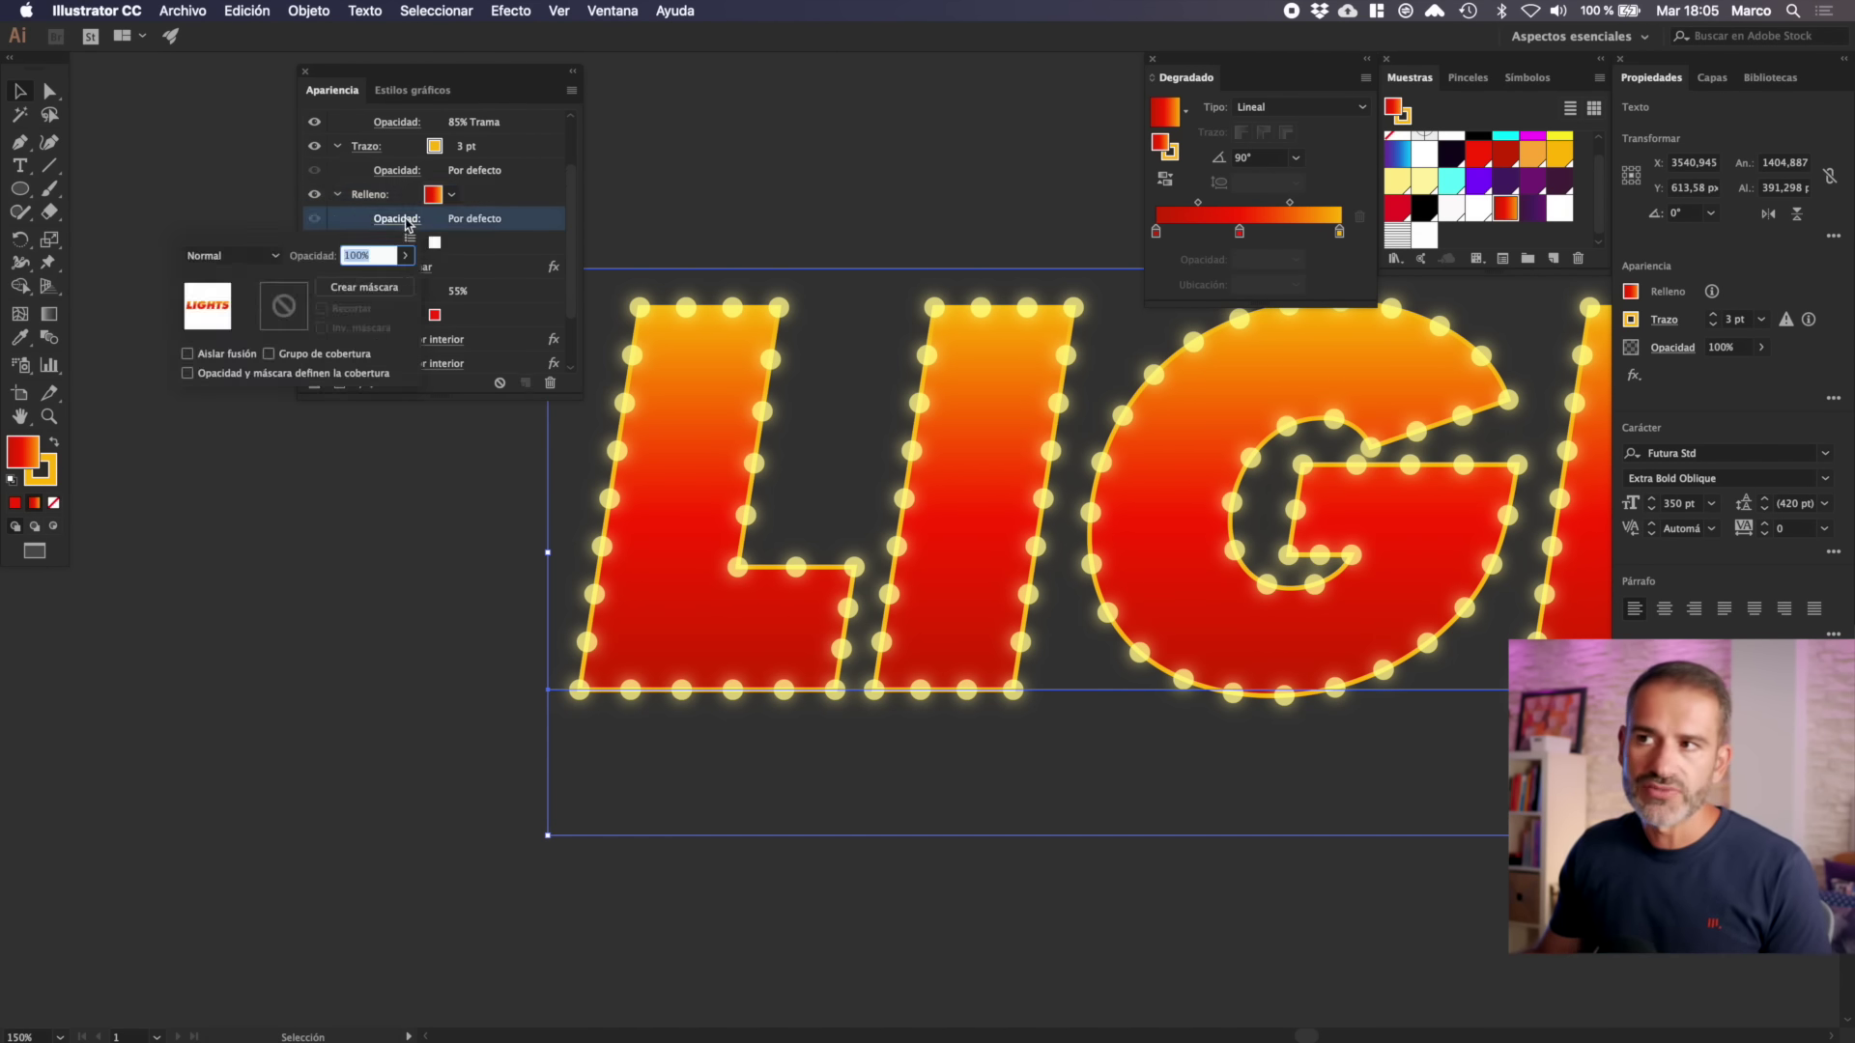
left_click(255, 258)
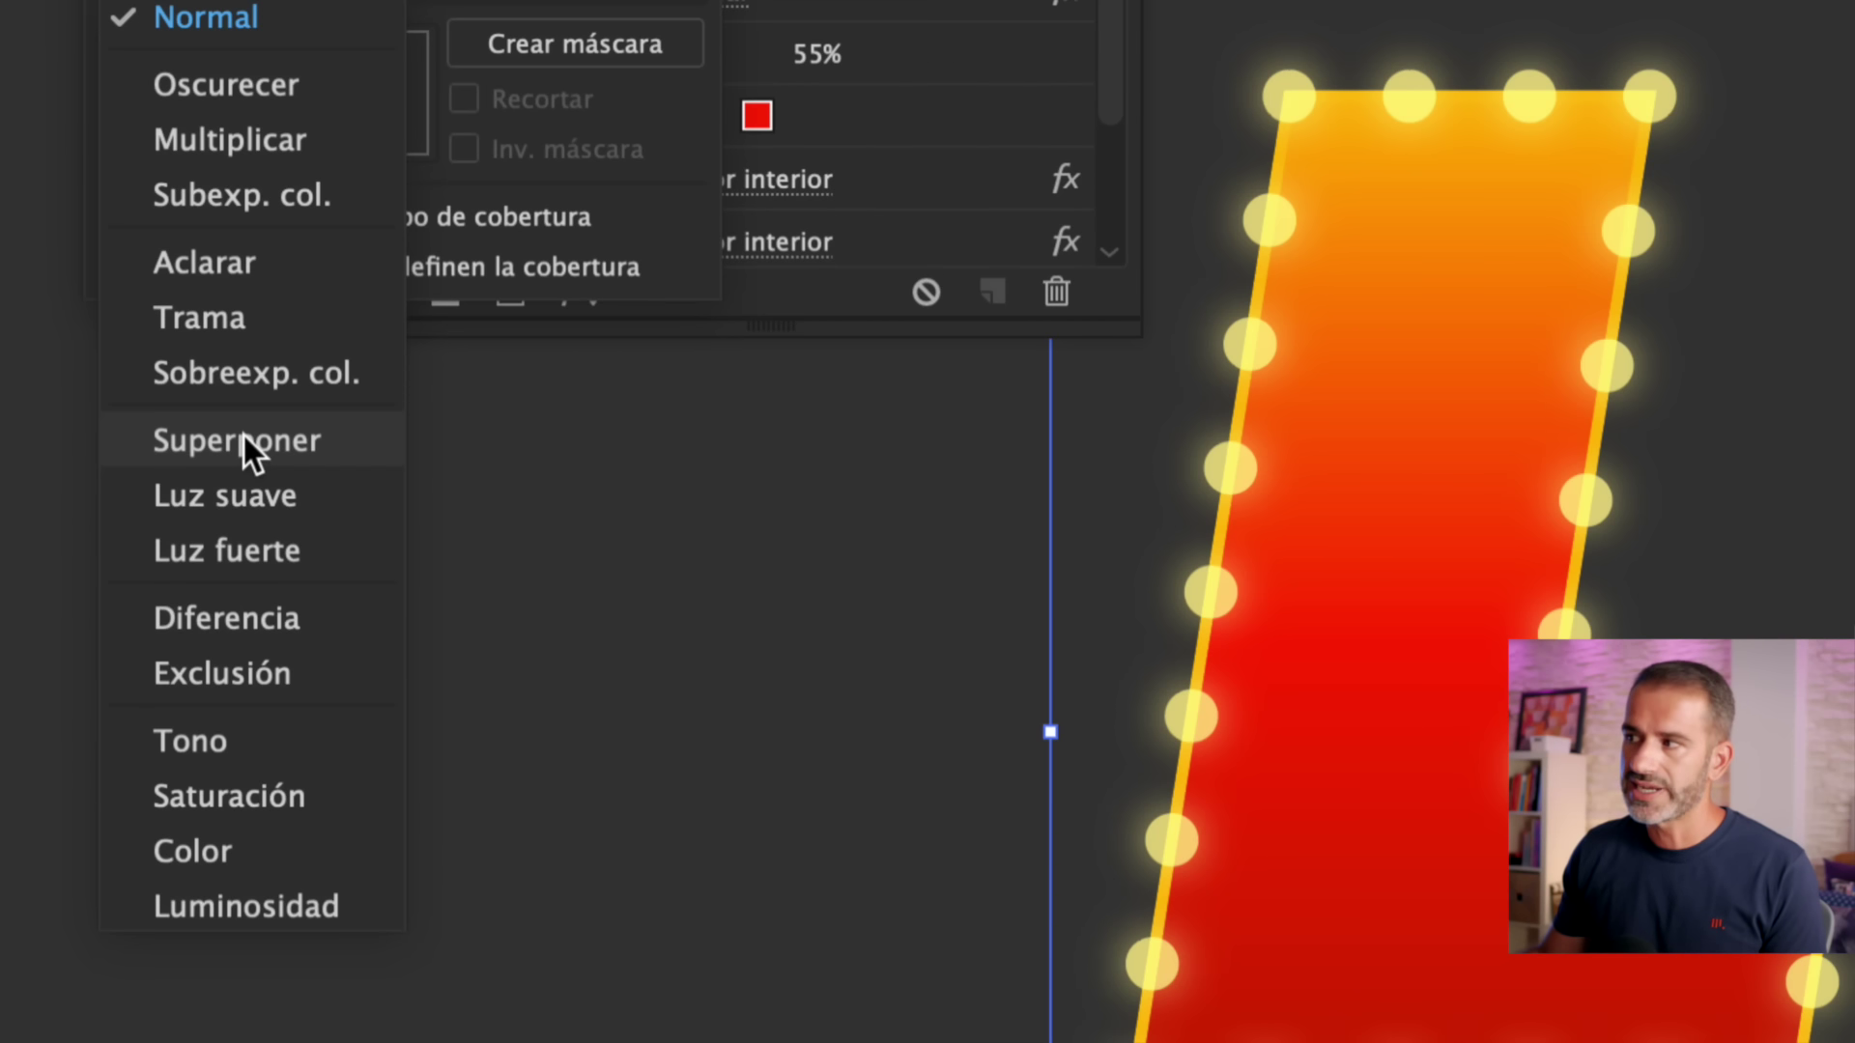
left_click(243, 435)
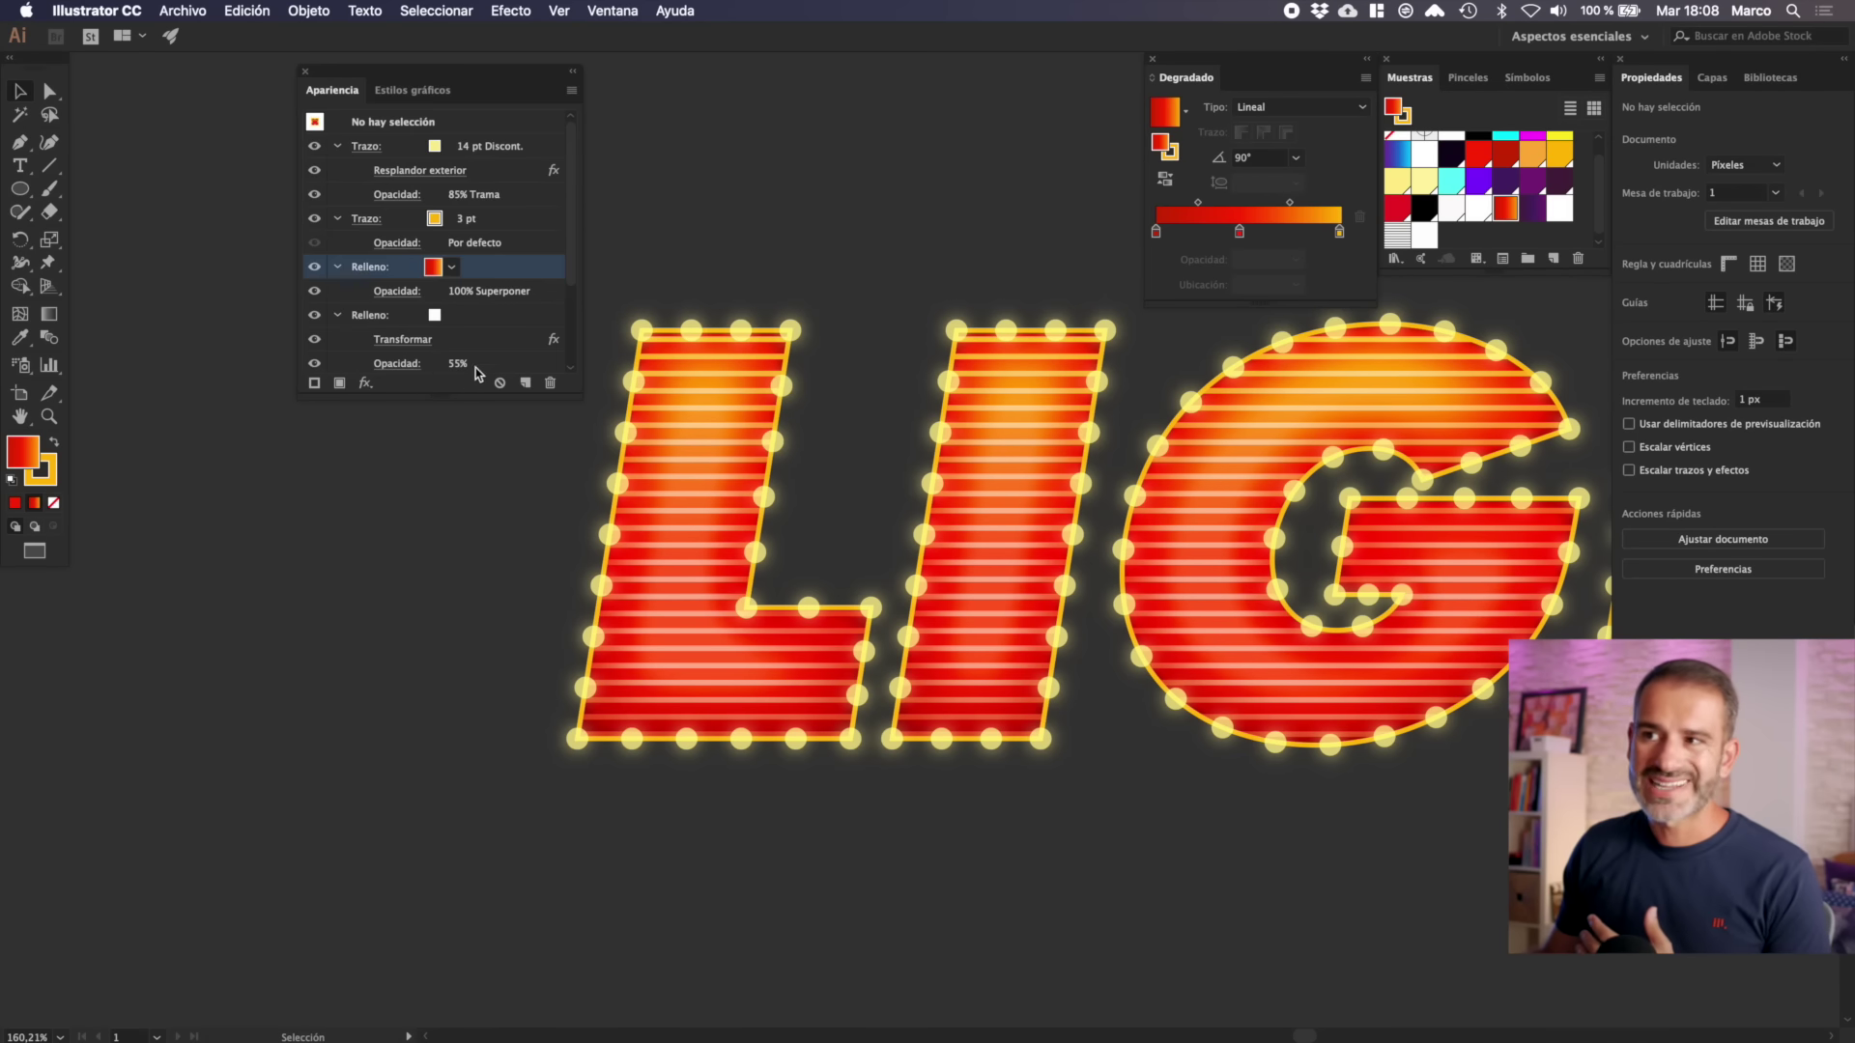
- Add a white fill to the LIGHTS text through its Caracteres appearance entry
scroll(475, 373, "down", 5)
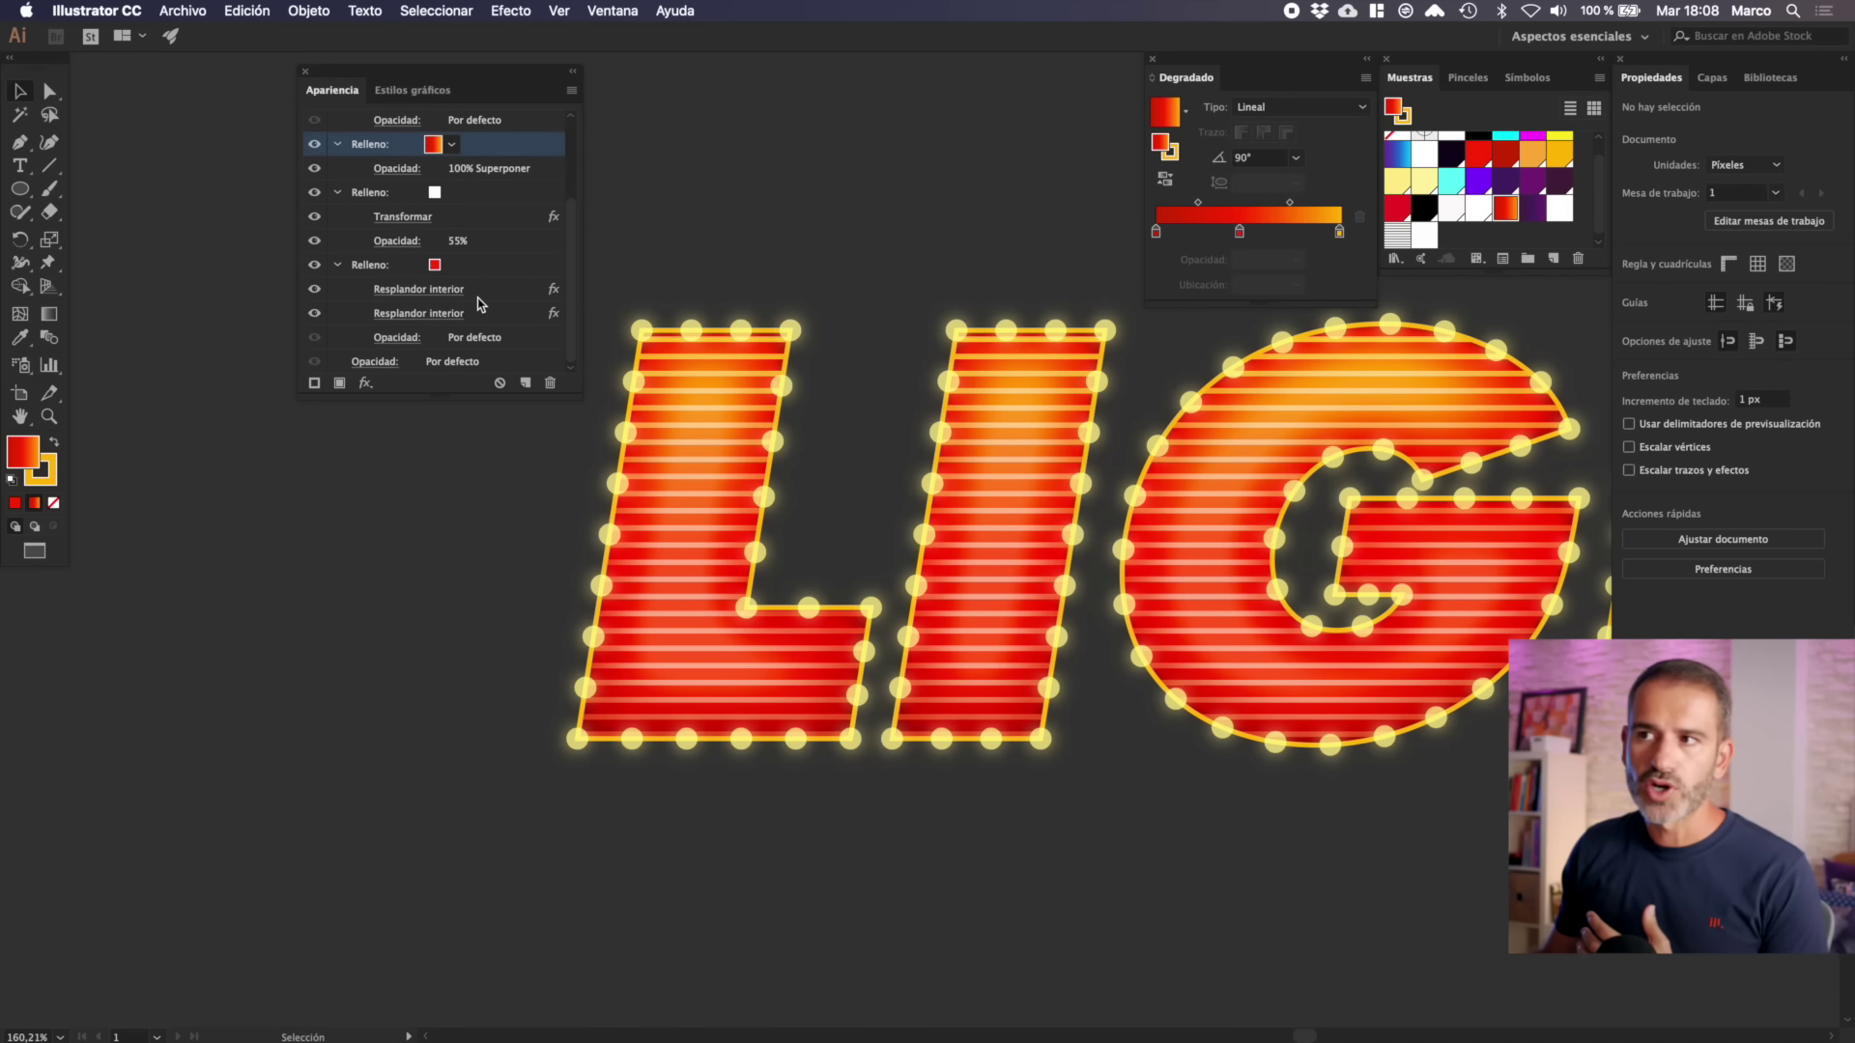
left_click(662, 499)
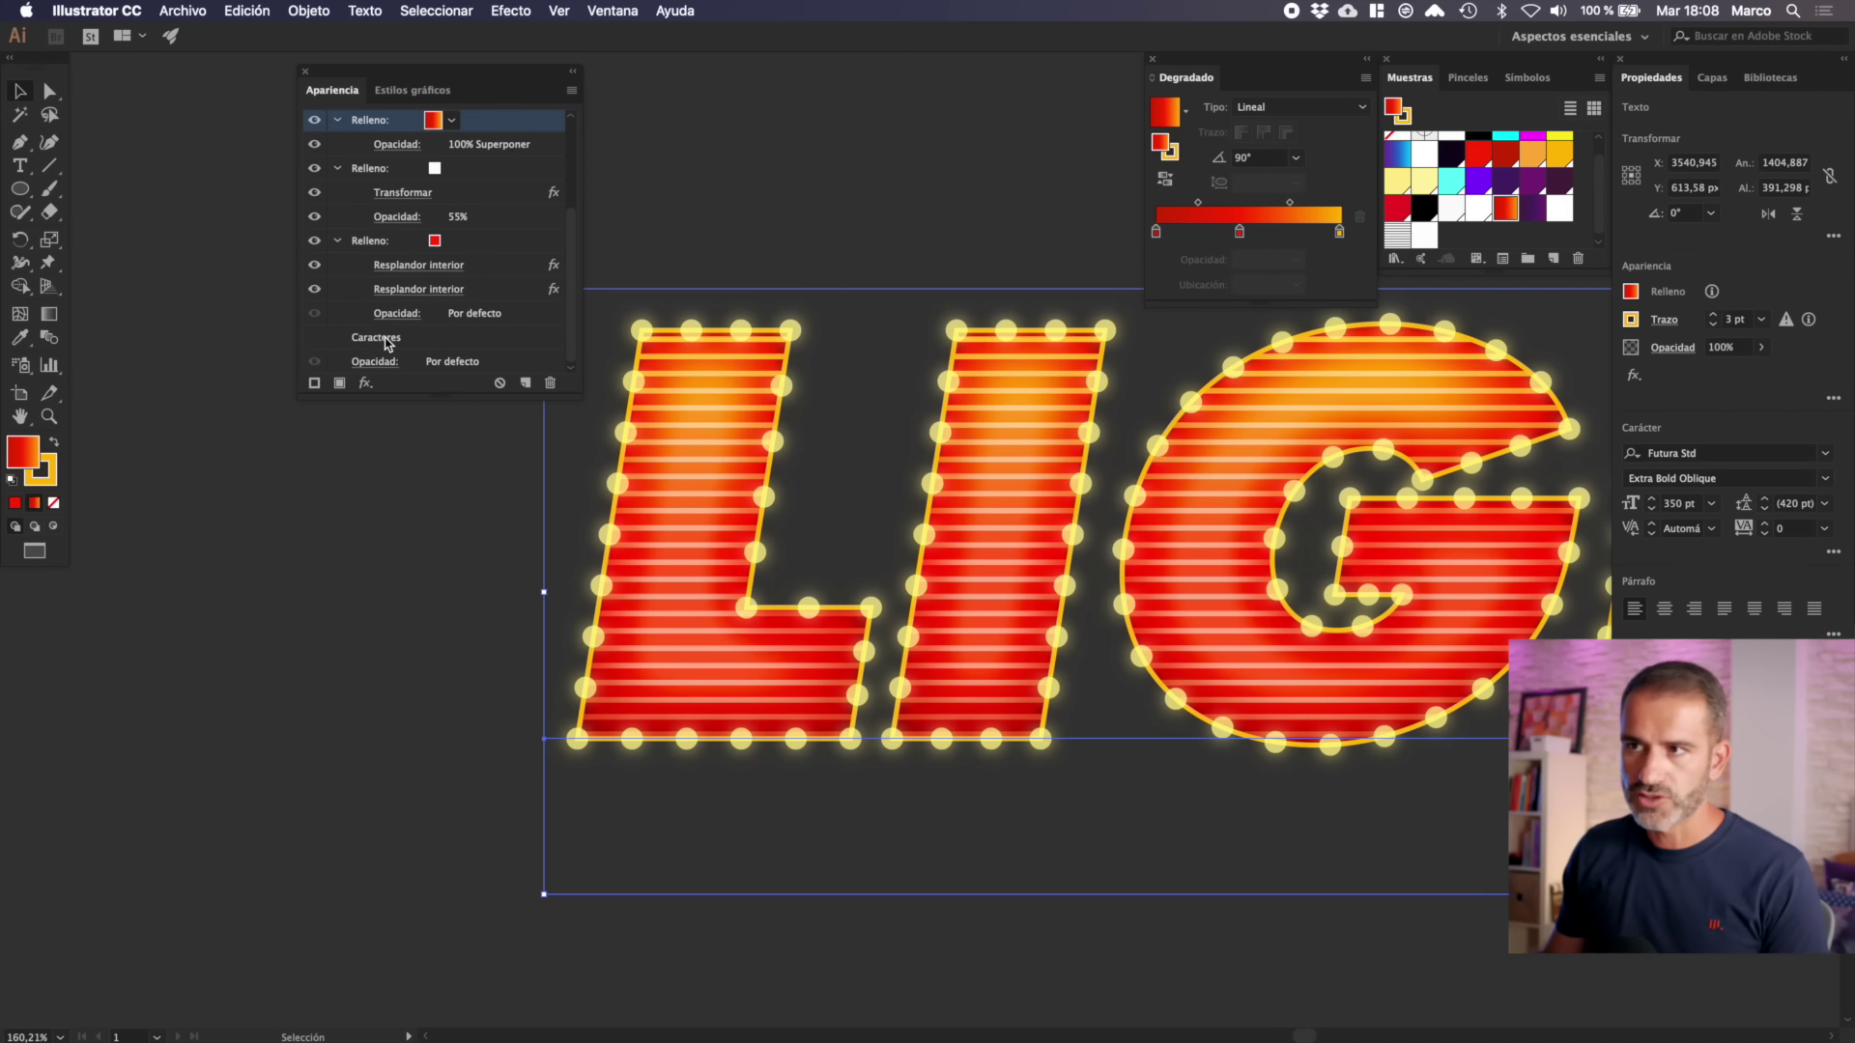
left_click(387, 340)
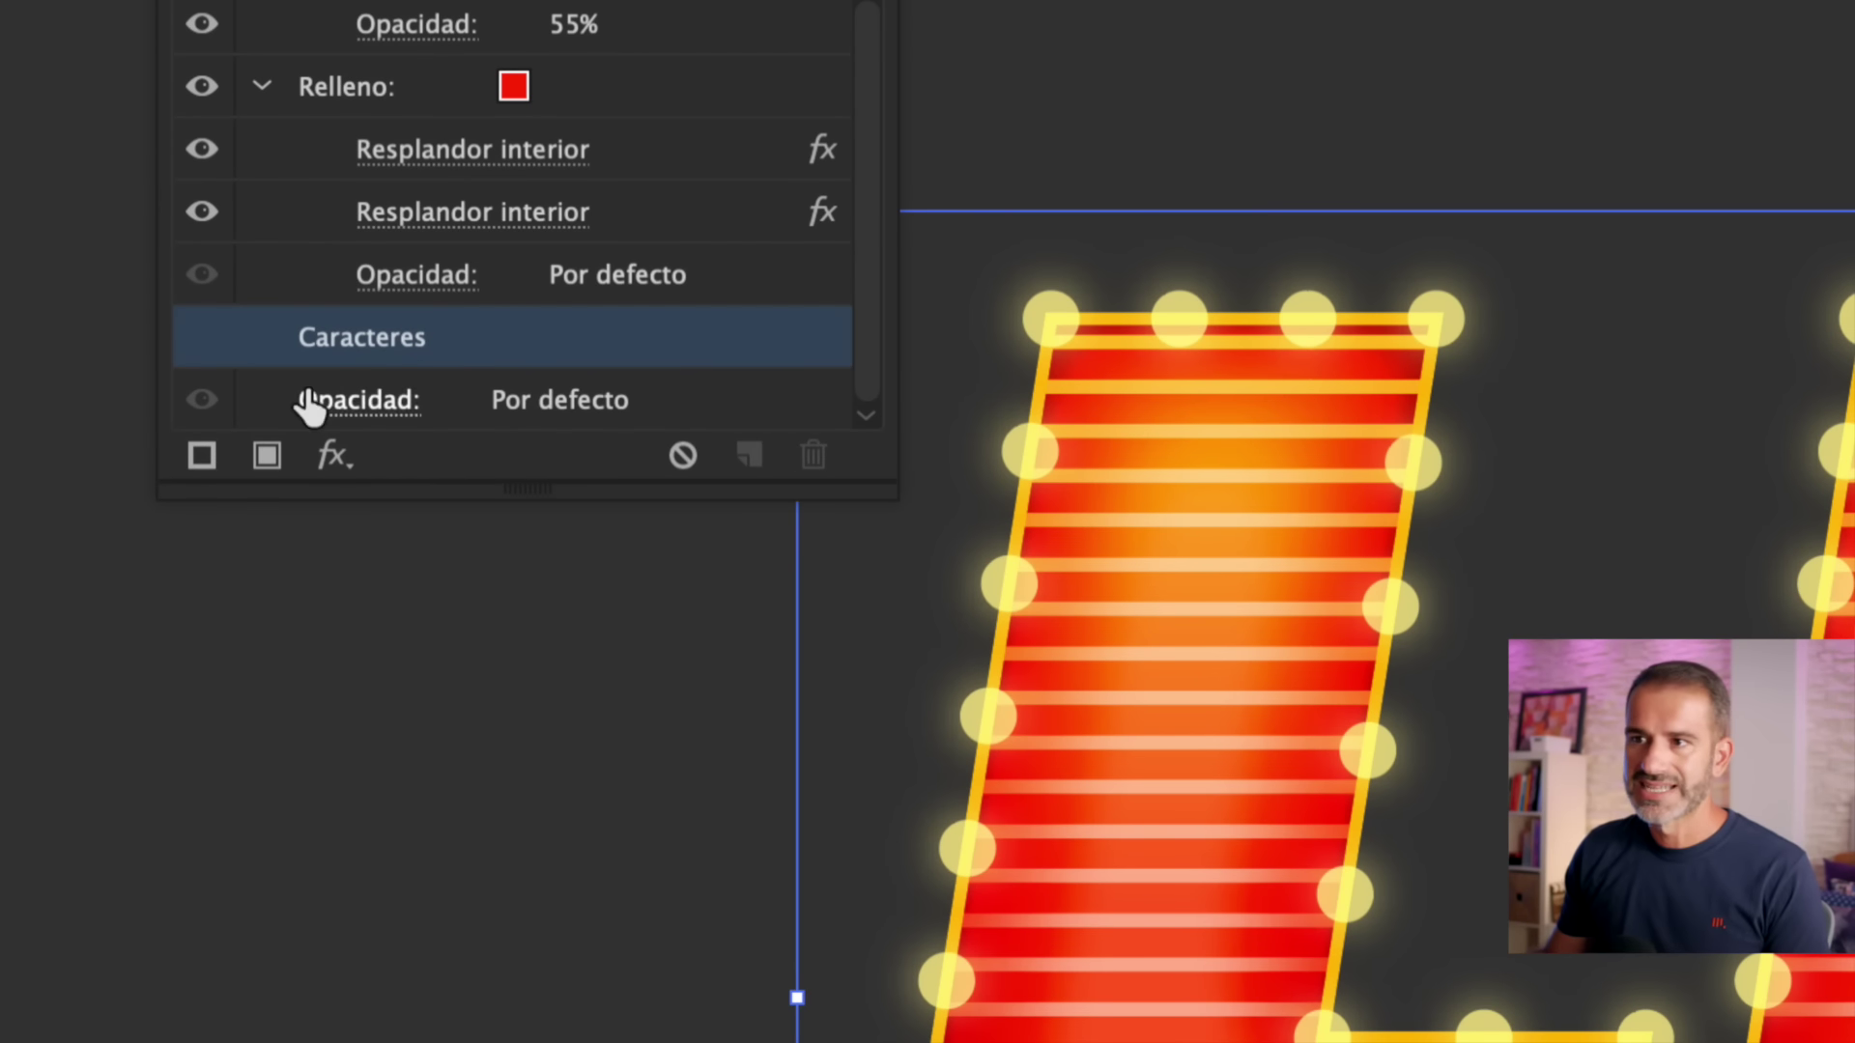
left_click(268, 455)
left_click(532, 345)
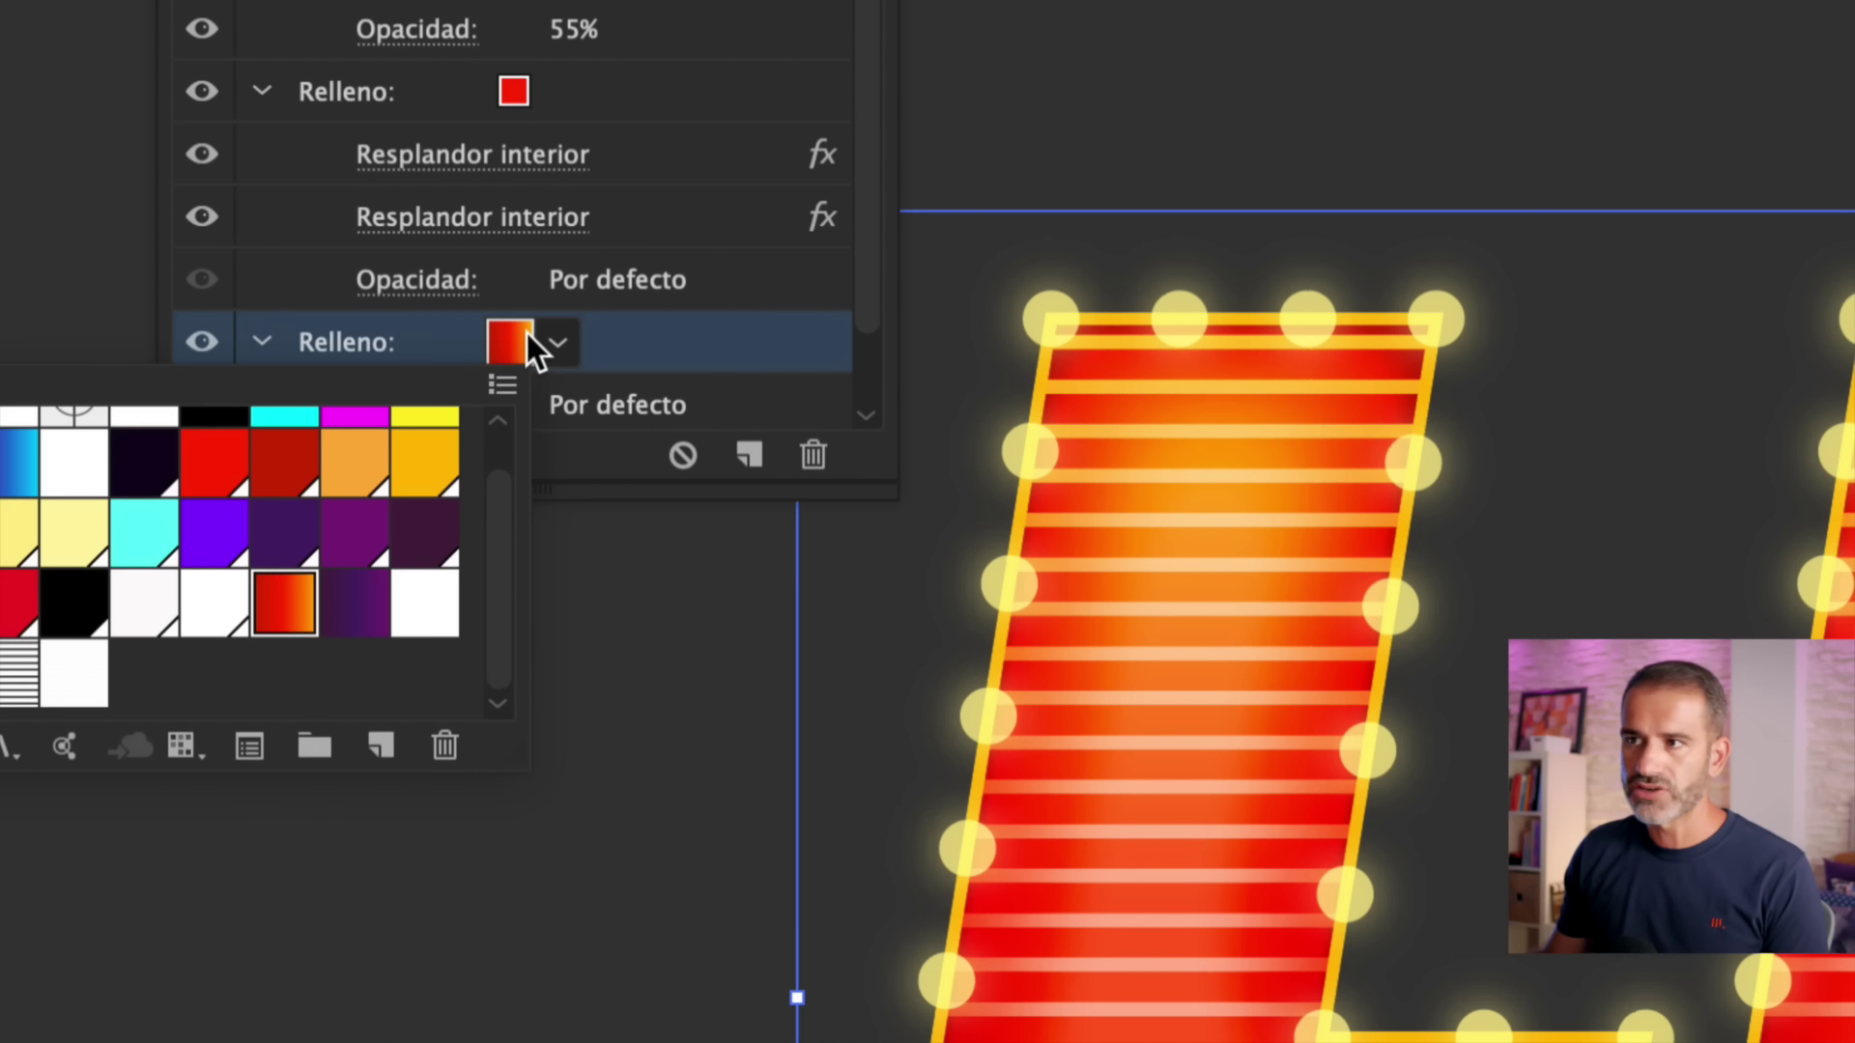
scroll(121, 483, "up", 1)
left_click(140, 454)
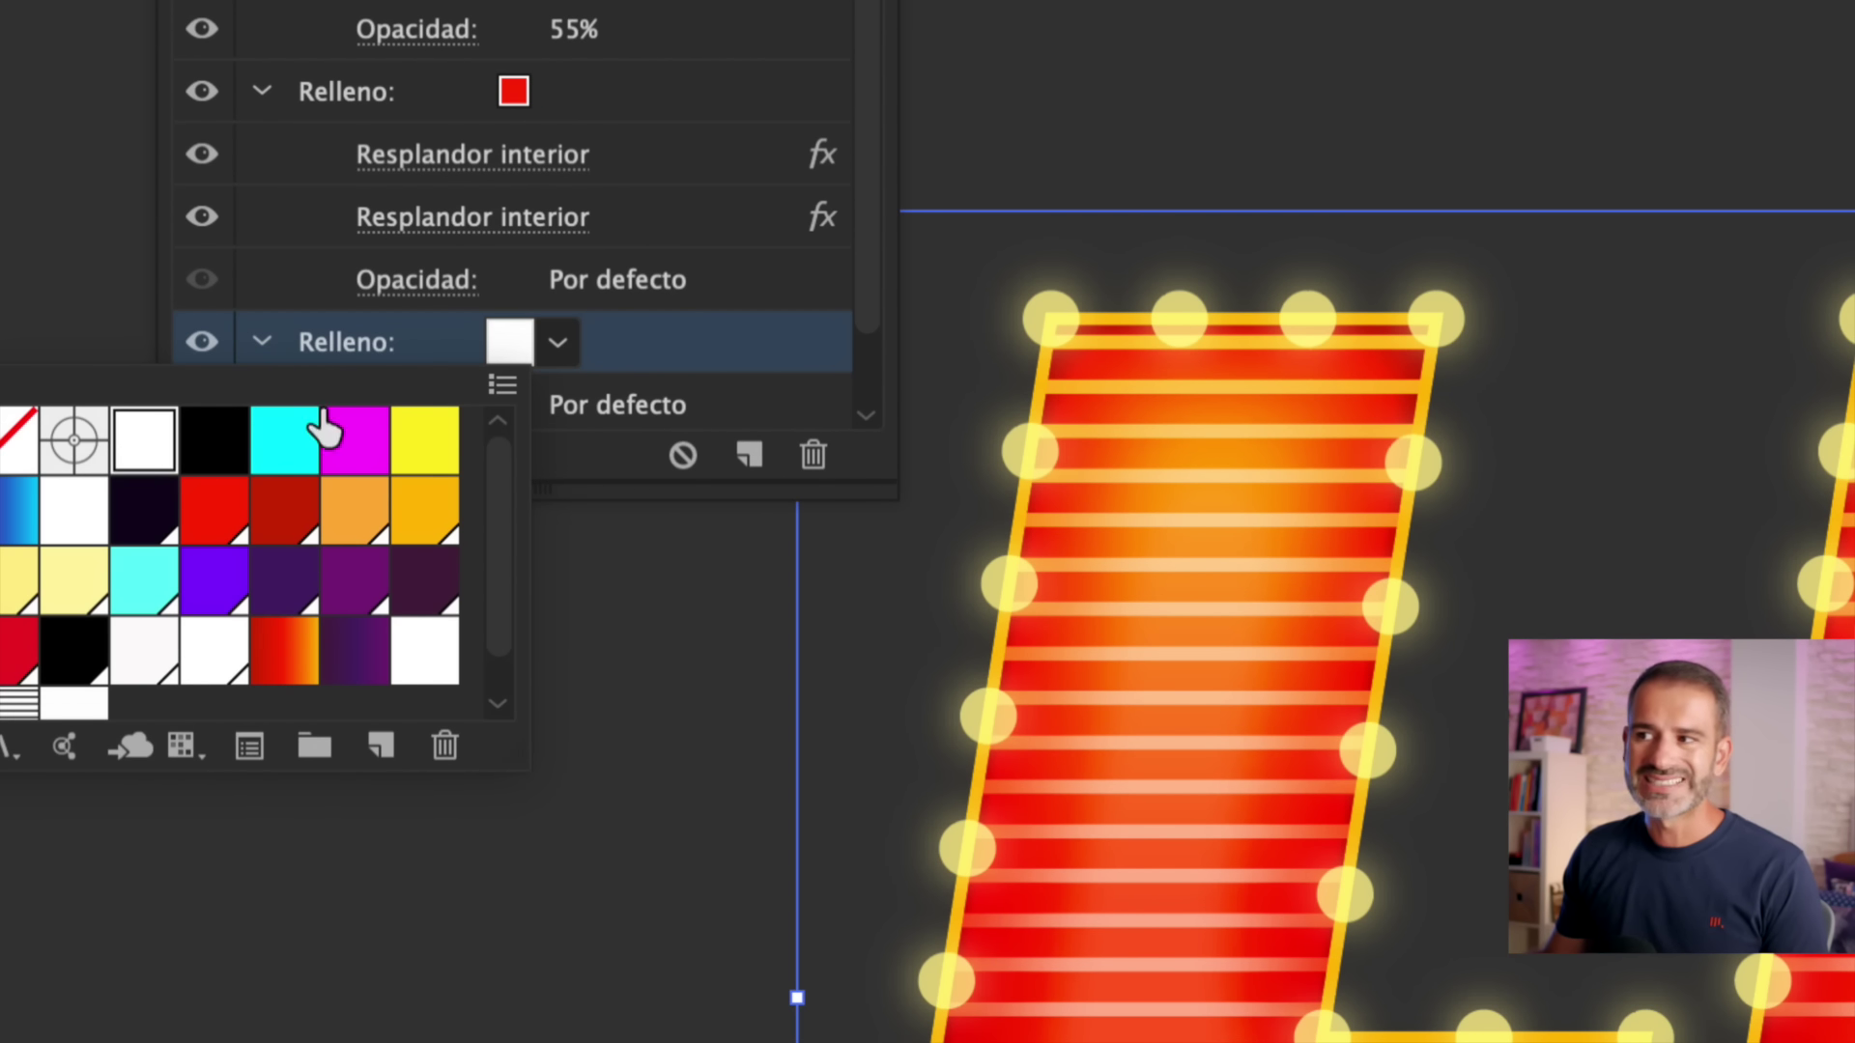
left_click(593, 443)
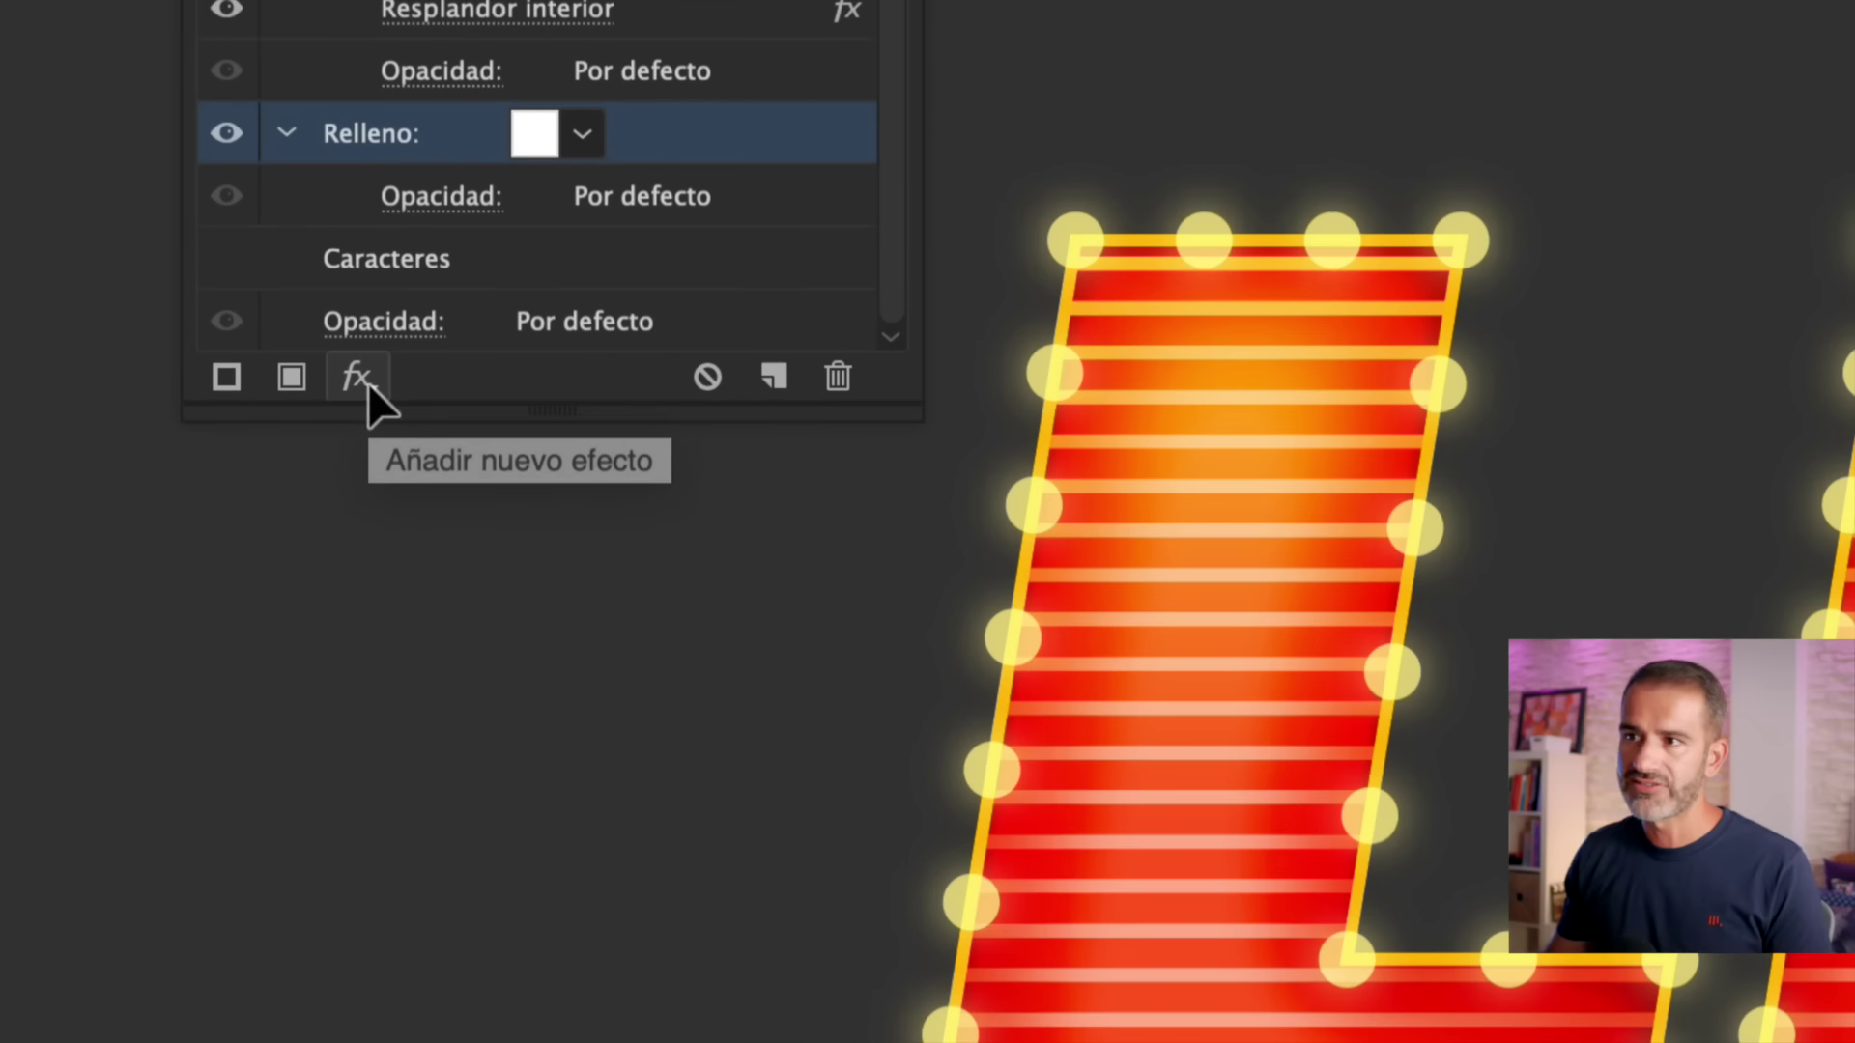
- Add a Transform effect to the white fill with 30 copies and preview on
left_click(366, 383)
mouse_move(591, 664)
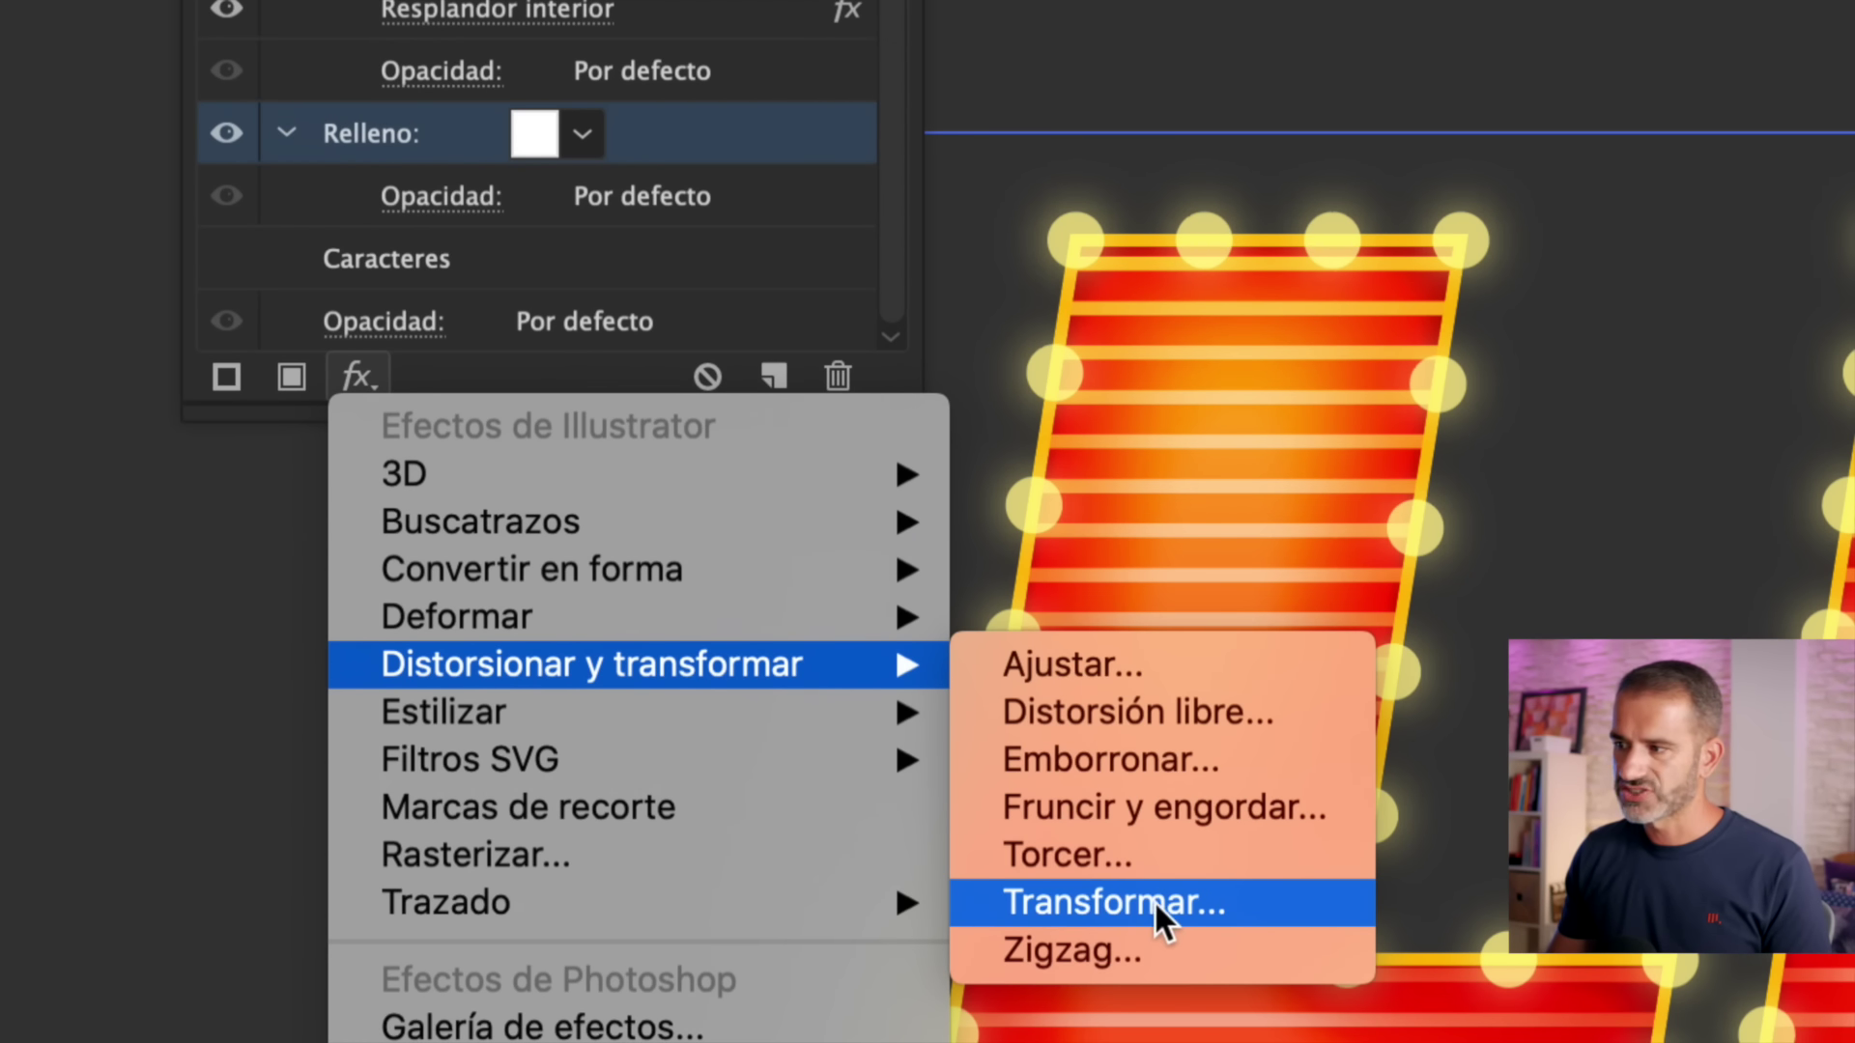
left_click(1160, 913)
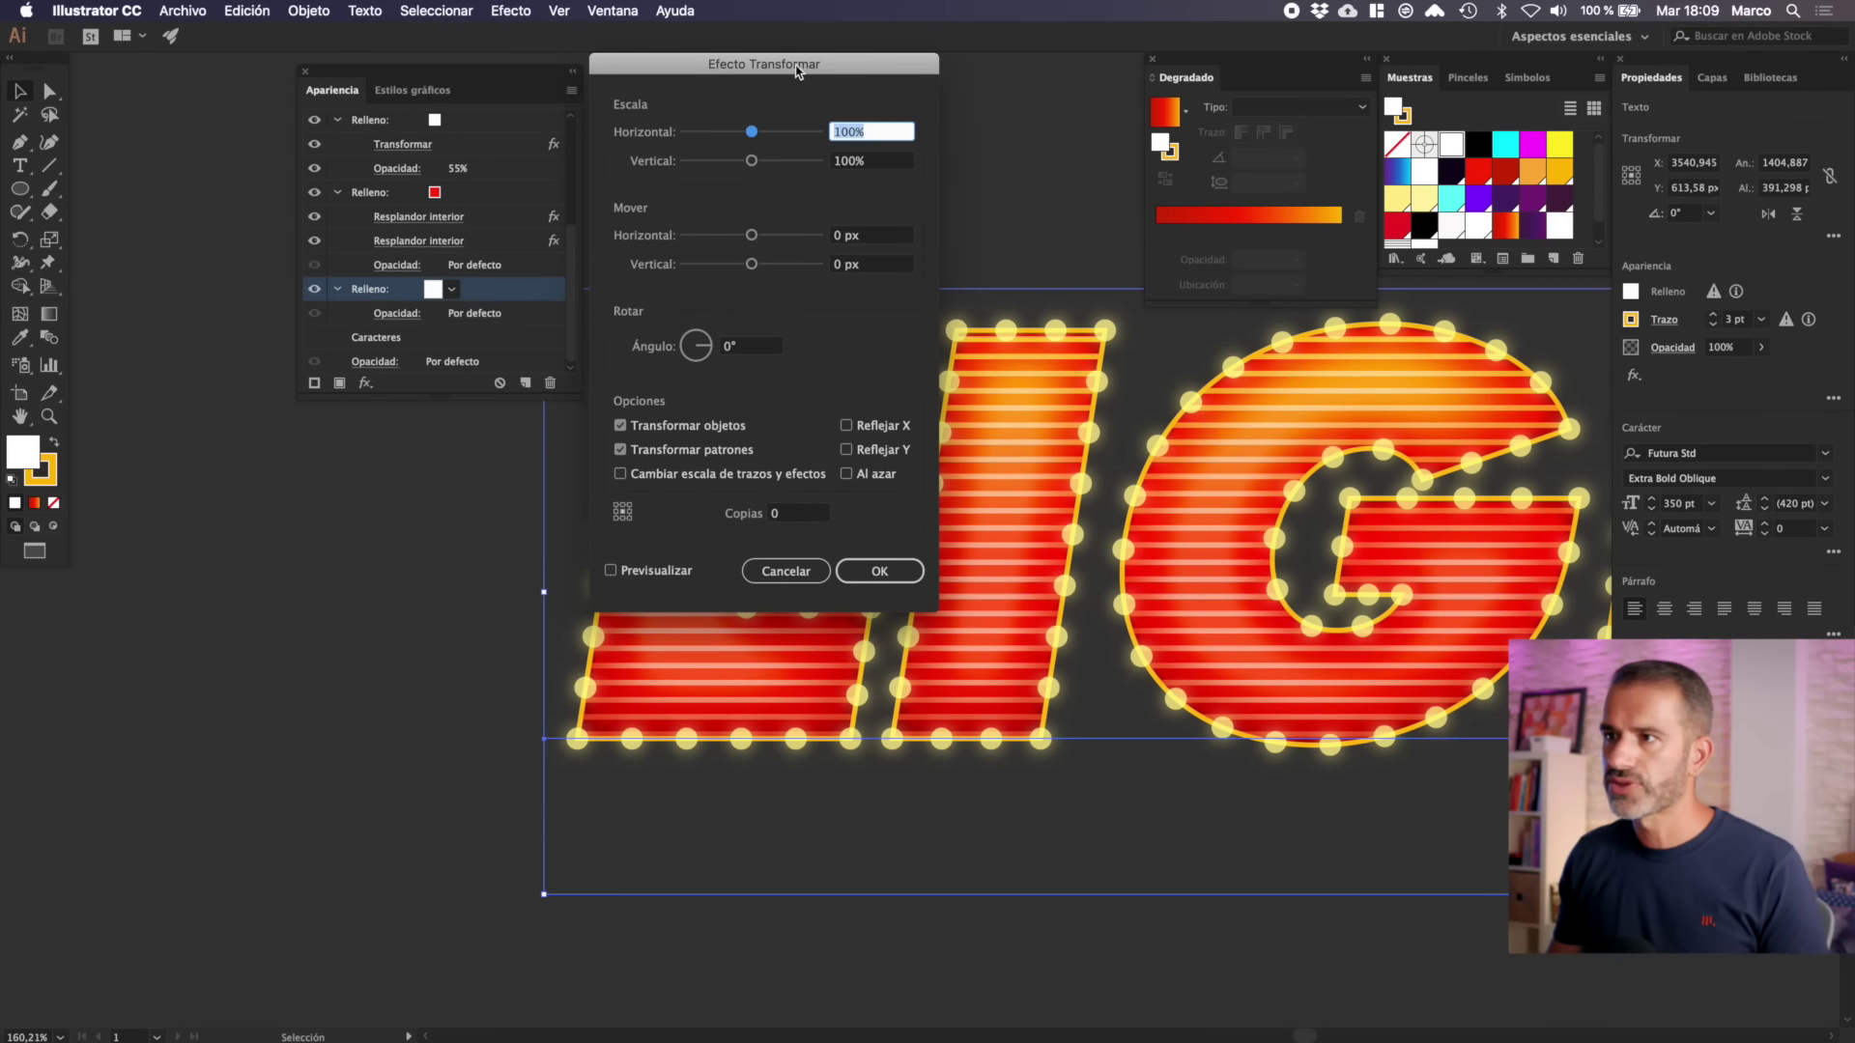
left_click_drag(796, 70, 375, 310)
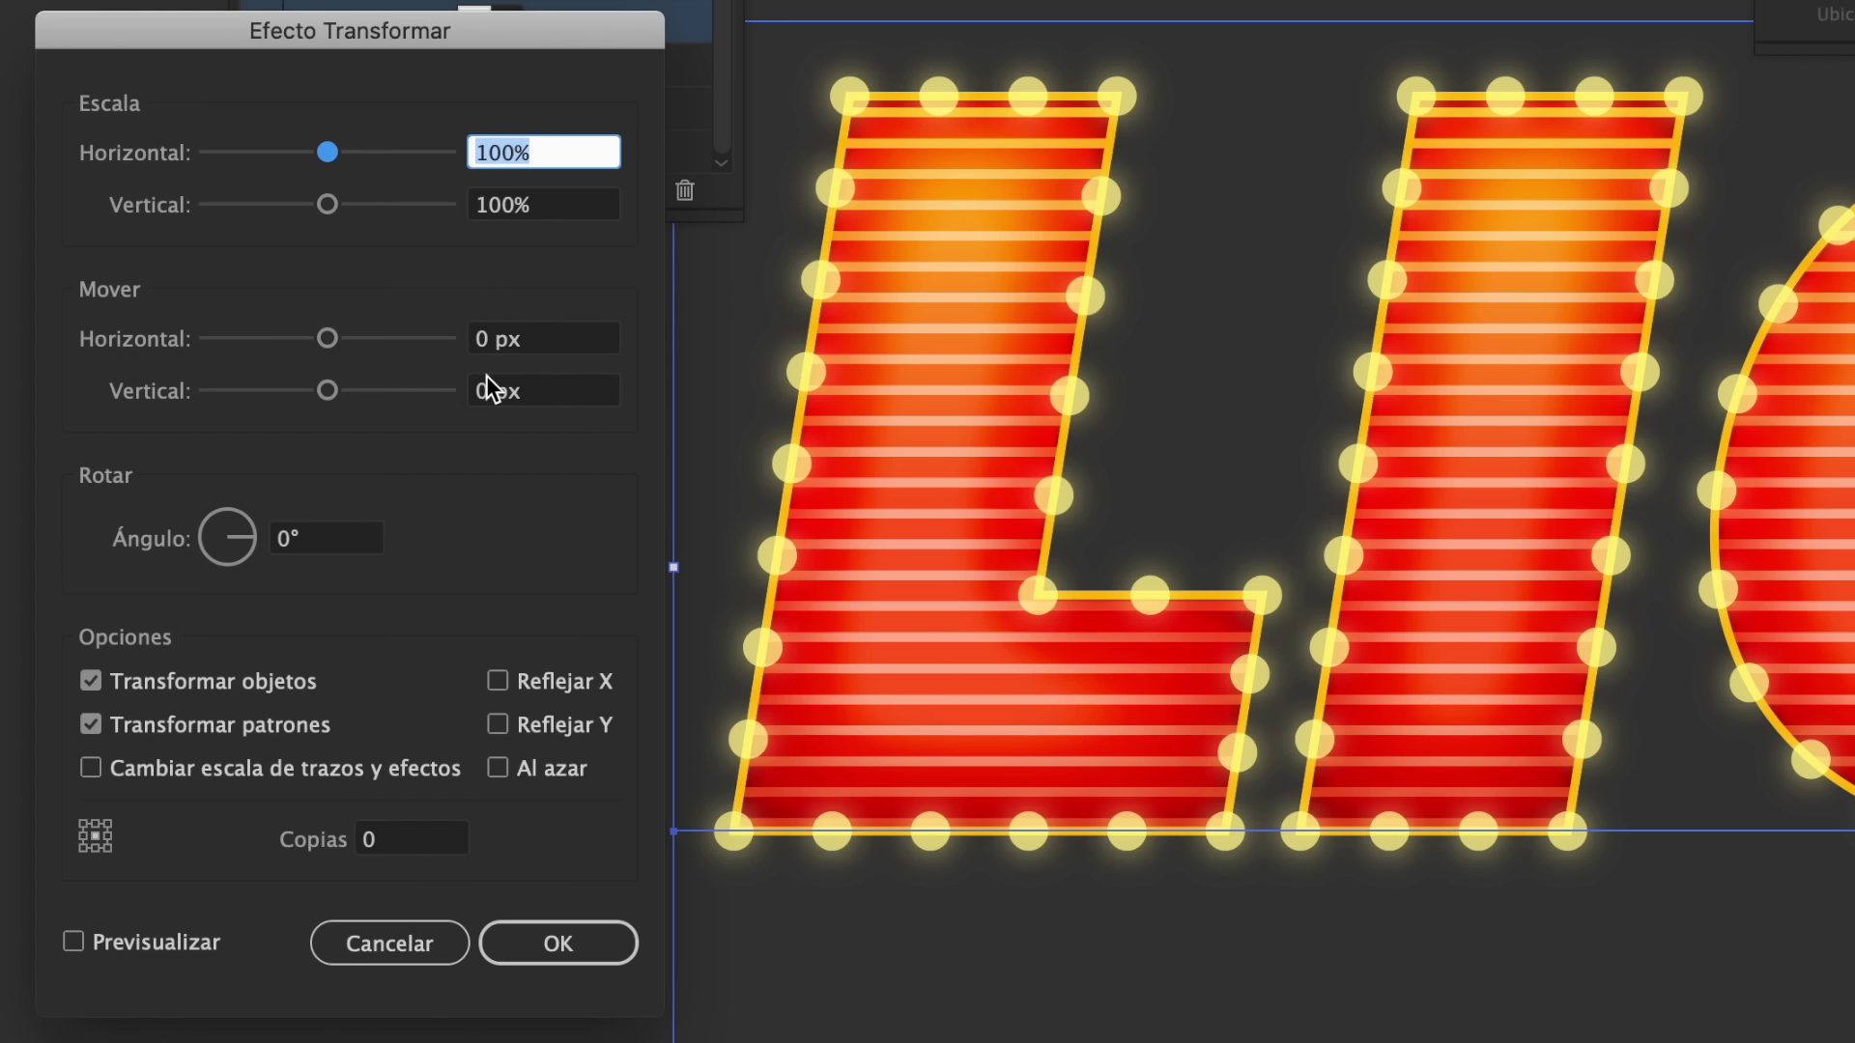
left_click(357, 836)
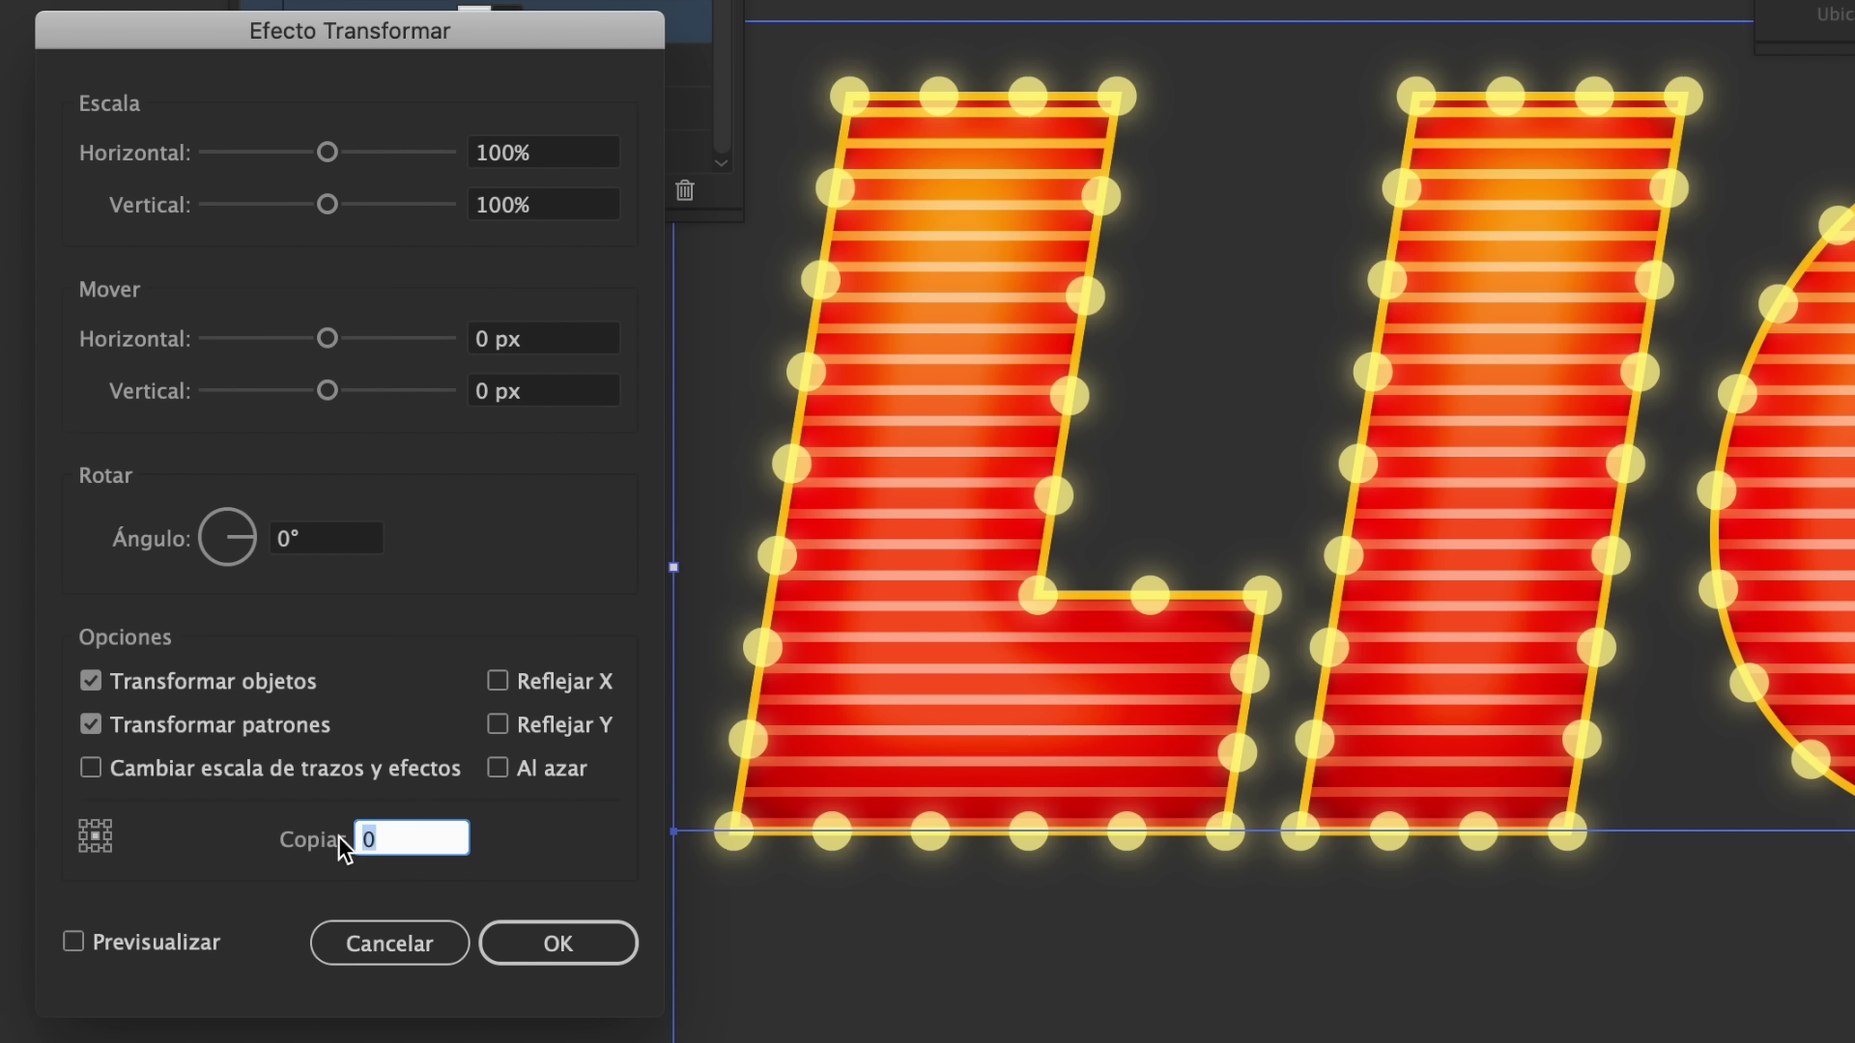
type("30")
key("Tab")
left_click(186, 939)
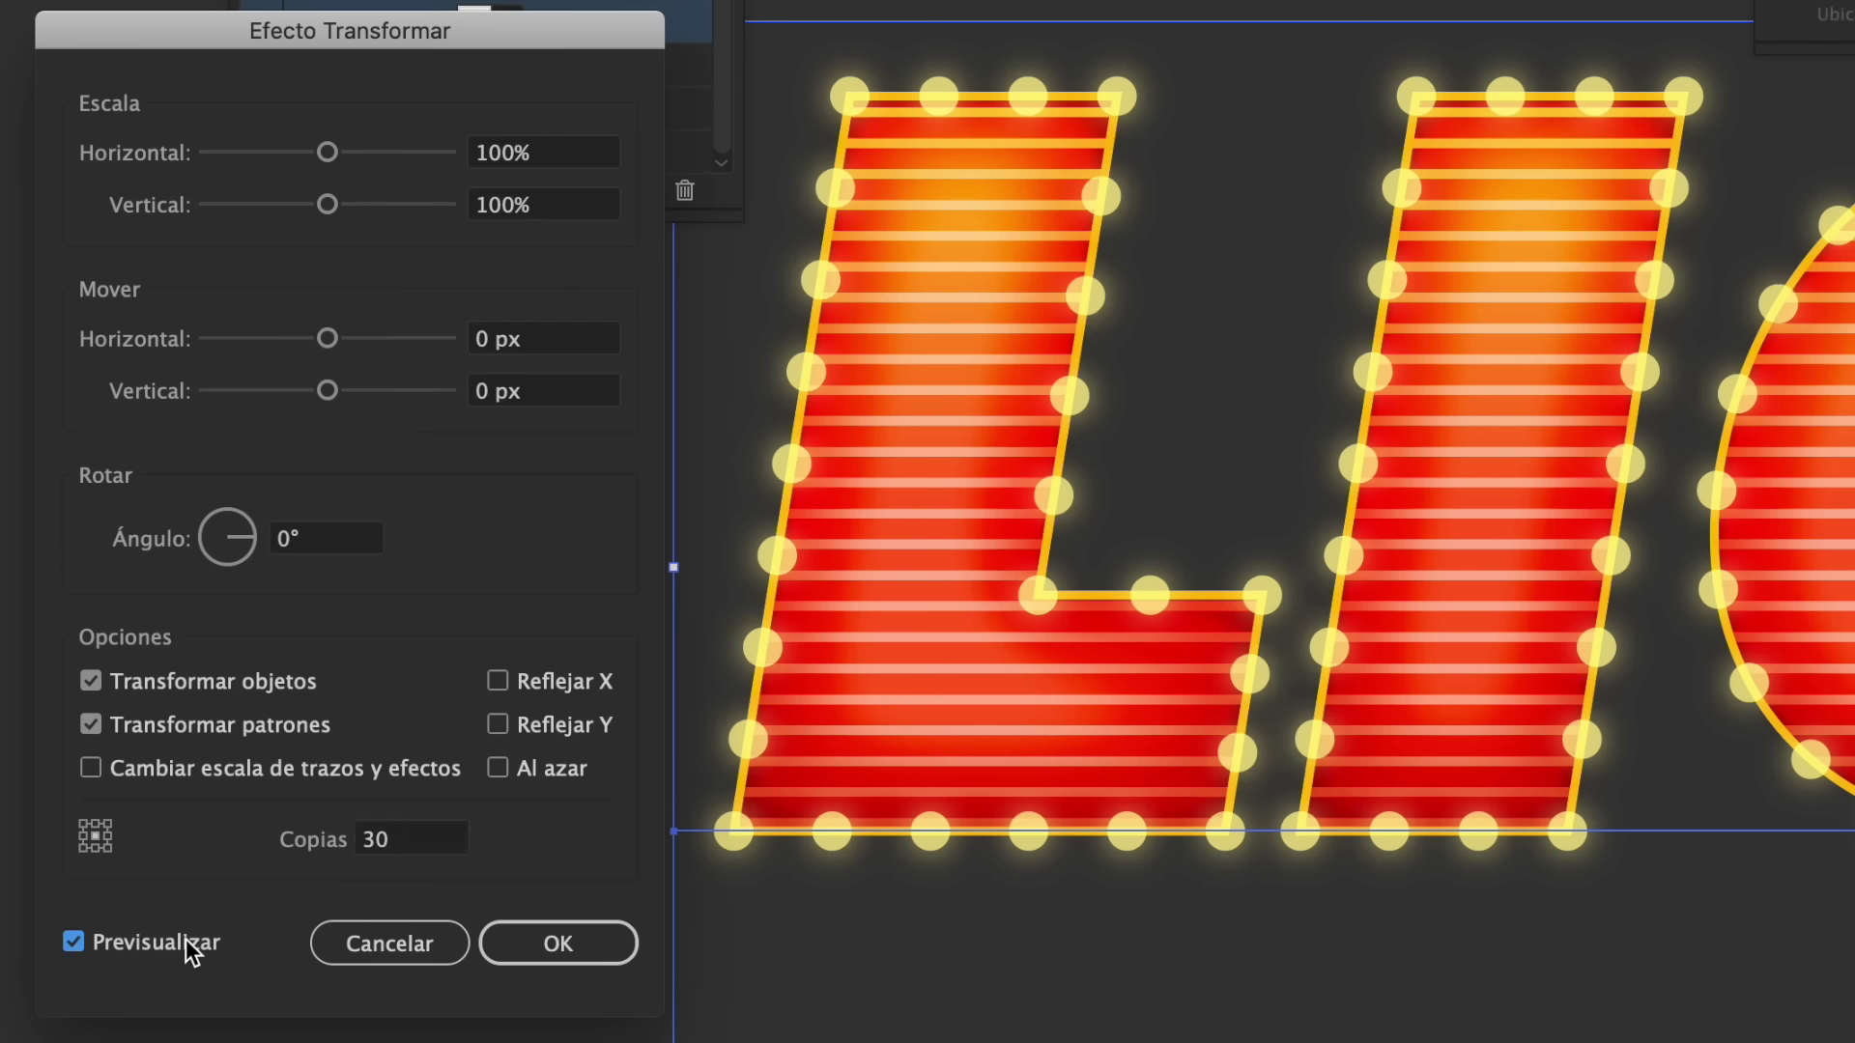
left_click_drag(473, 39, 465, 82)
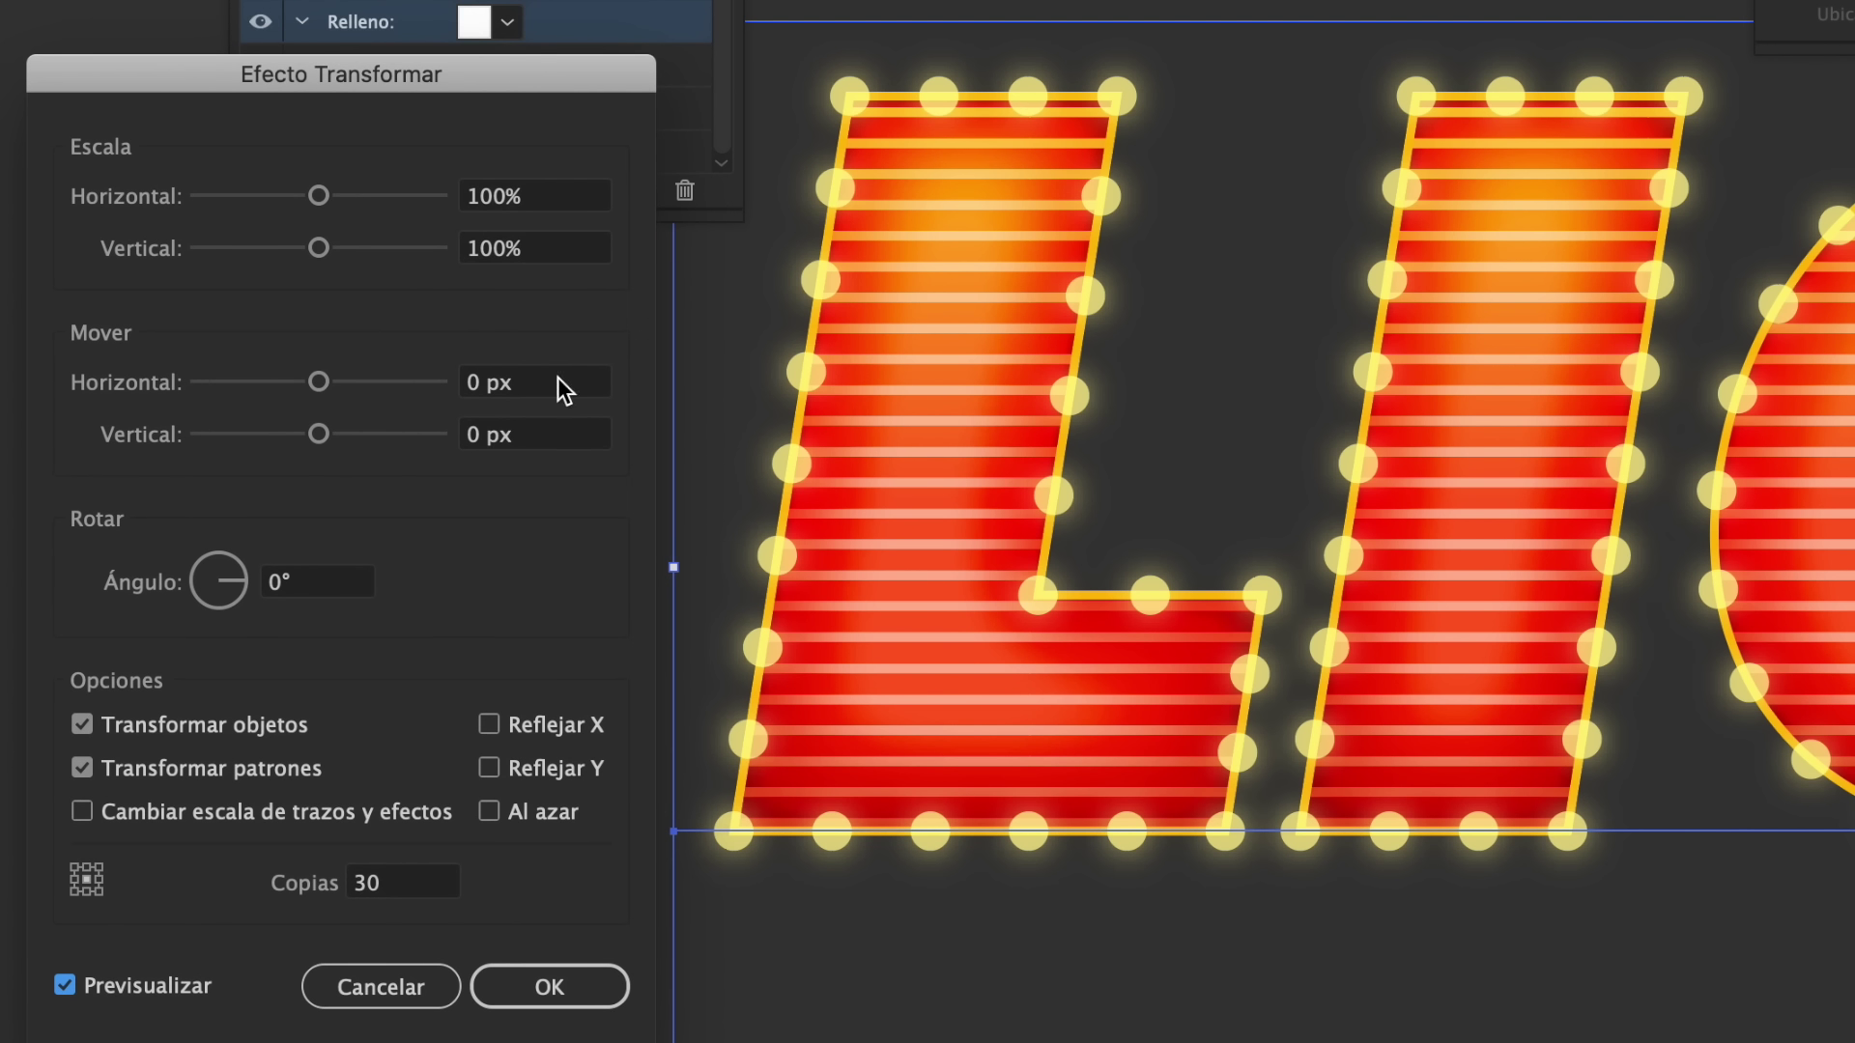
- Offset the copies -1 px horizontally and 0,7 px vertically, then apply the effect
left_click_drag(561, 382, 465, 382)
type("-1")
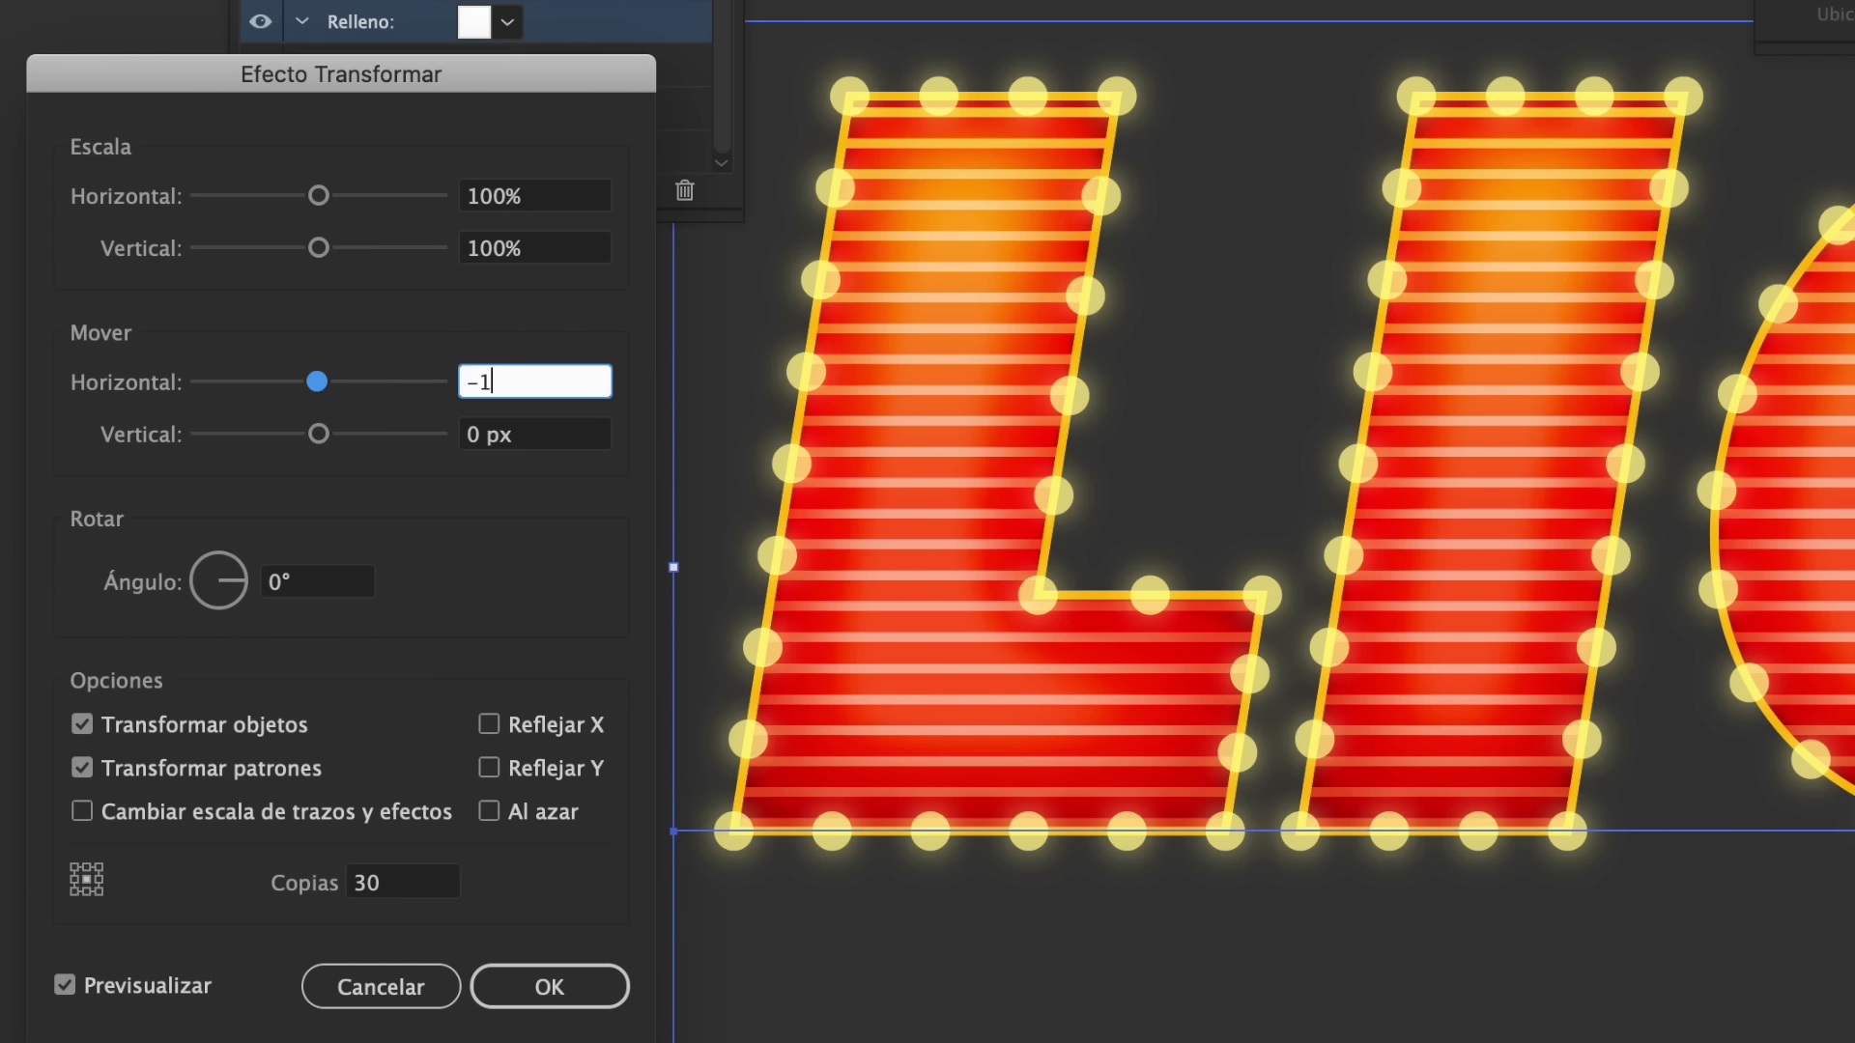
key("Tab")
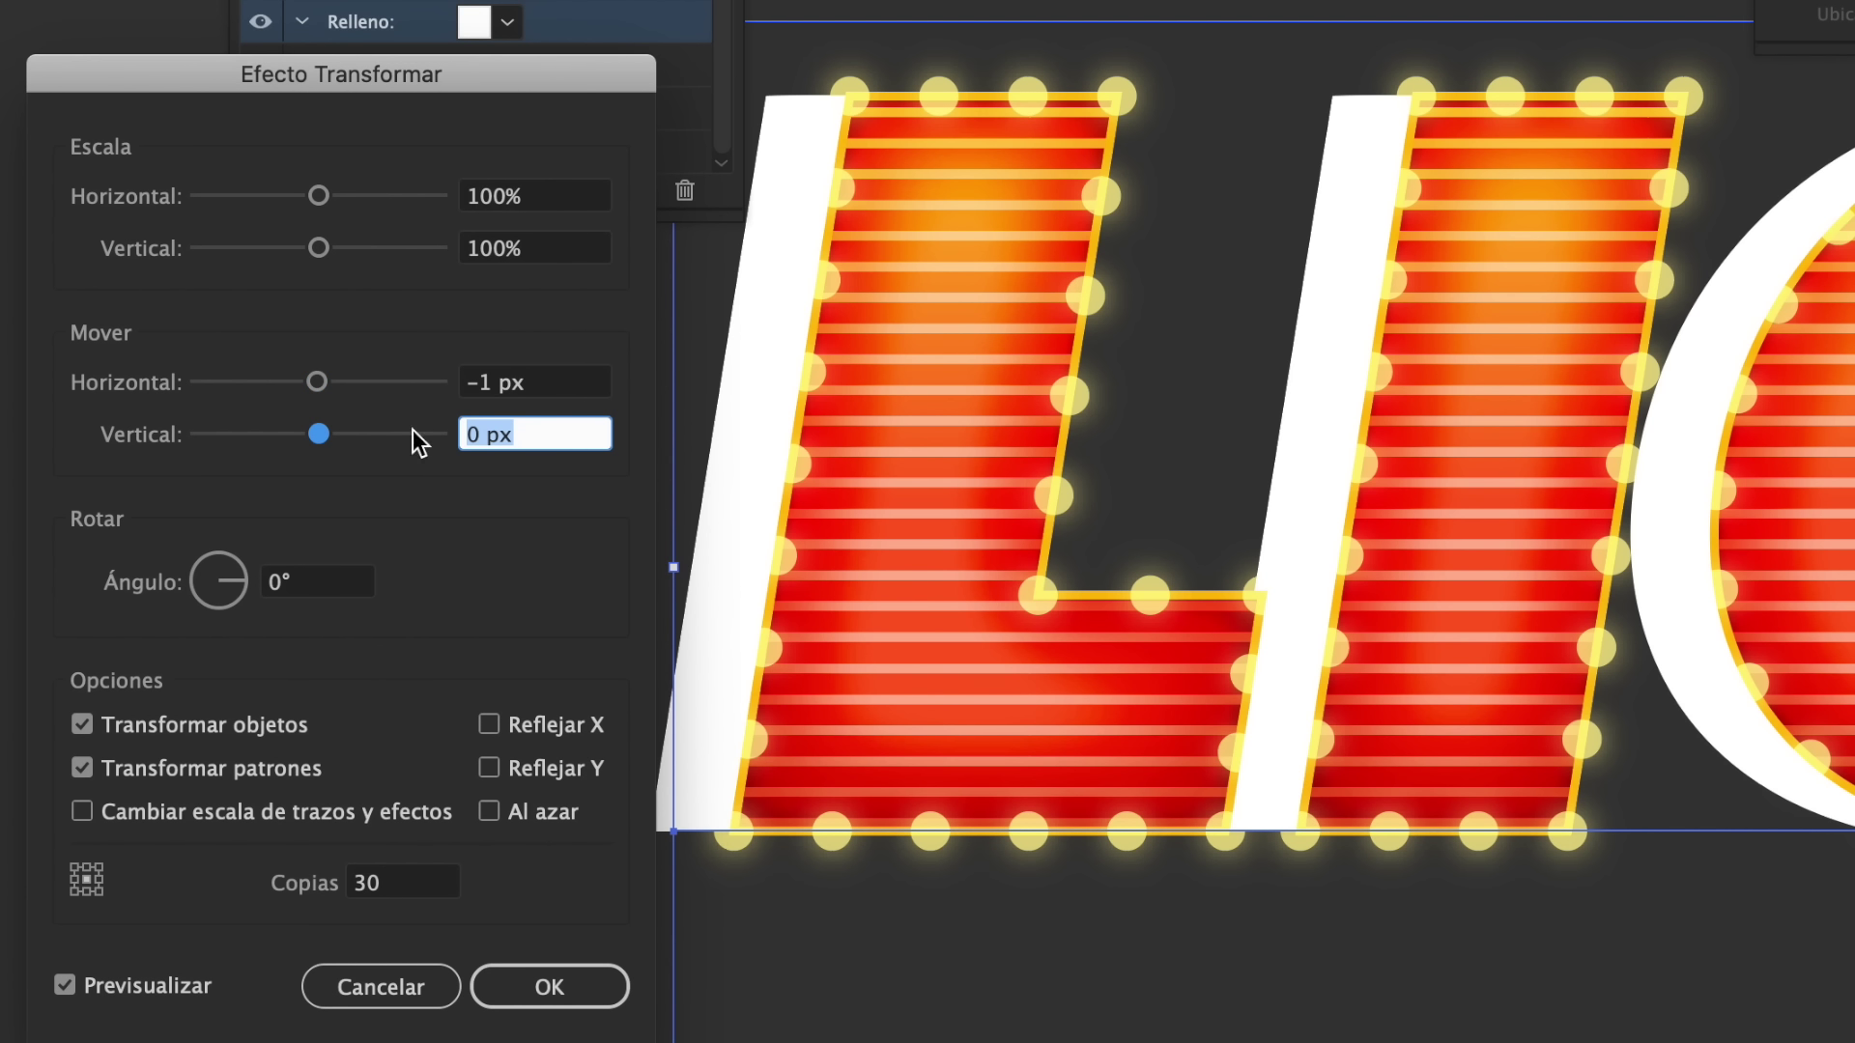
type("-1")
key("Tab")
key("shift+Tab")
type("1")
key("Tab")
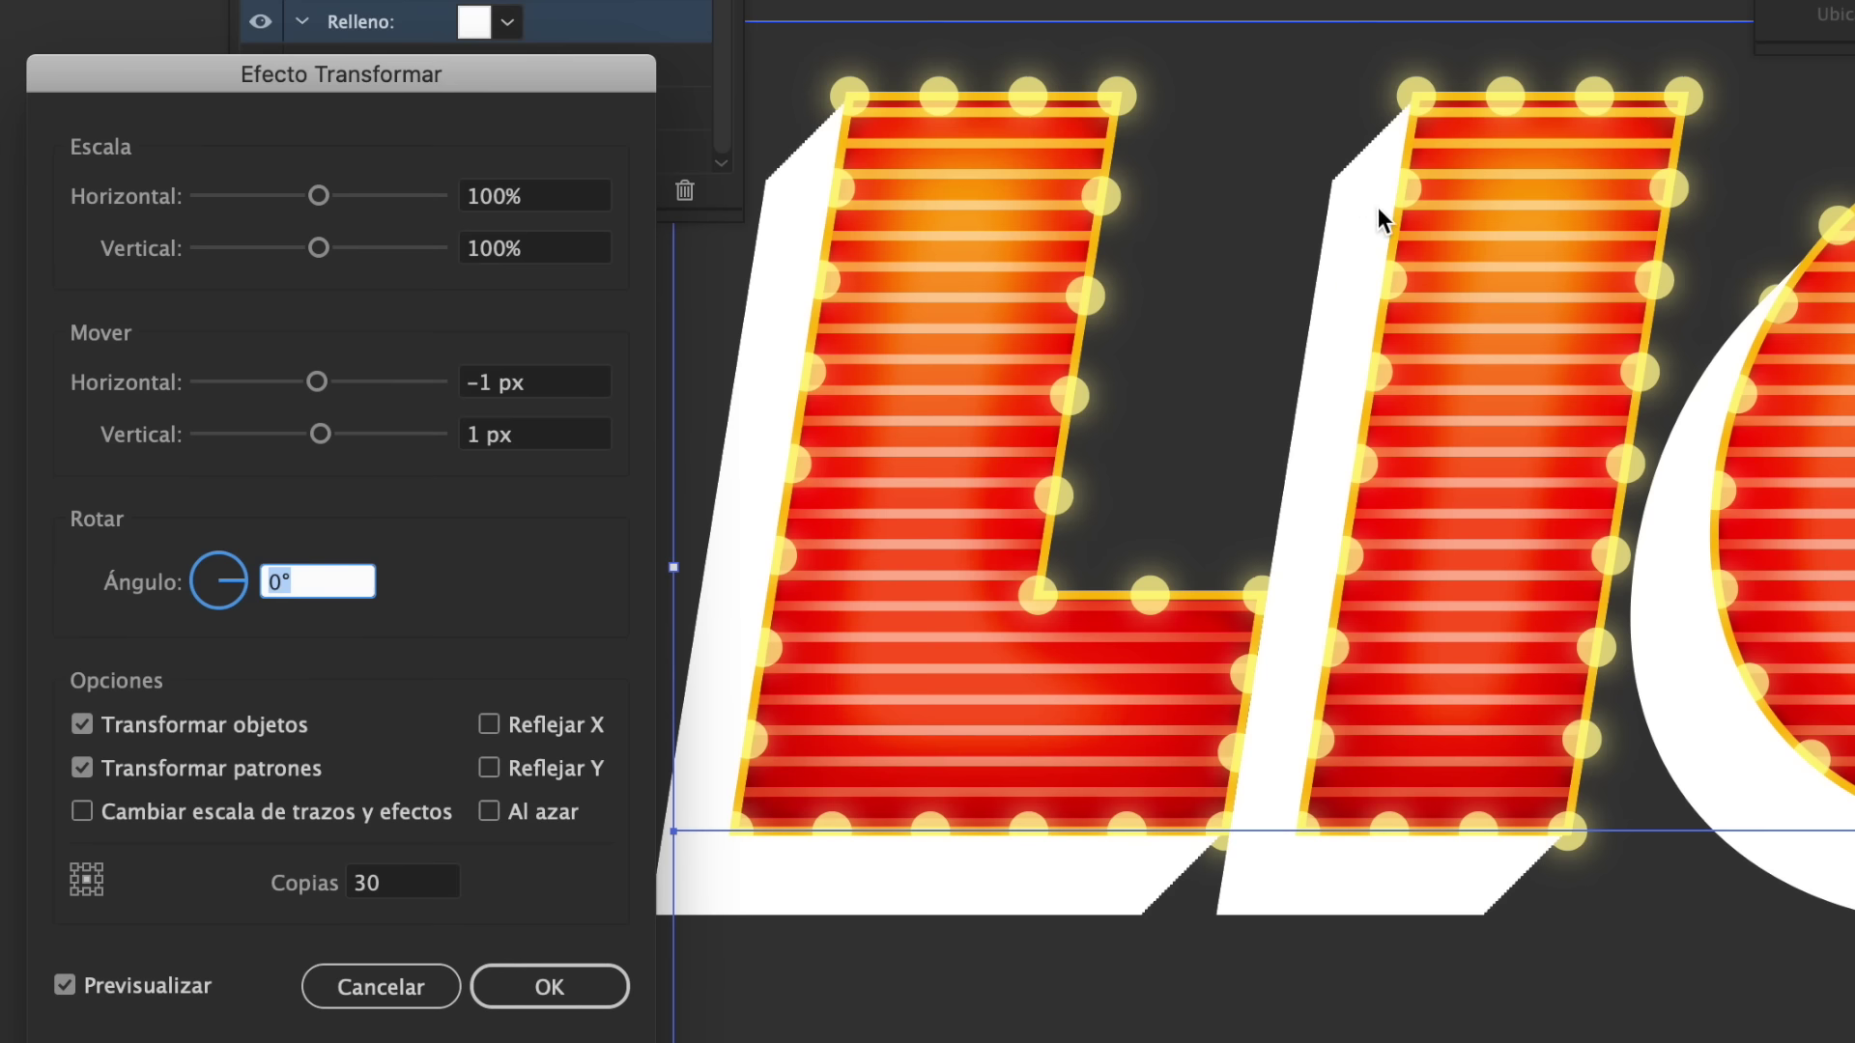
left_click(584, 444)
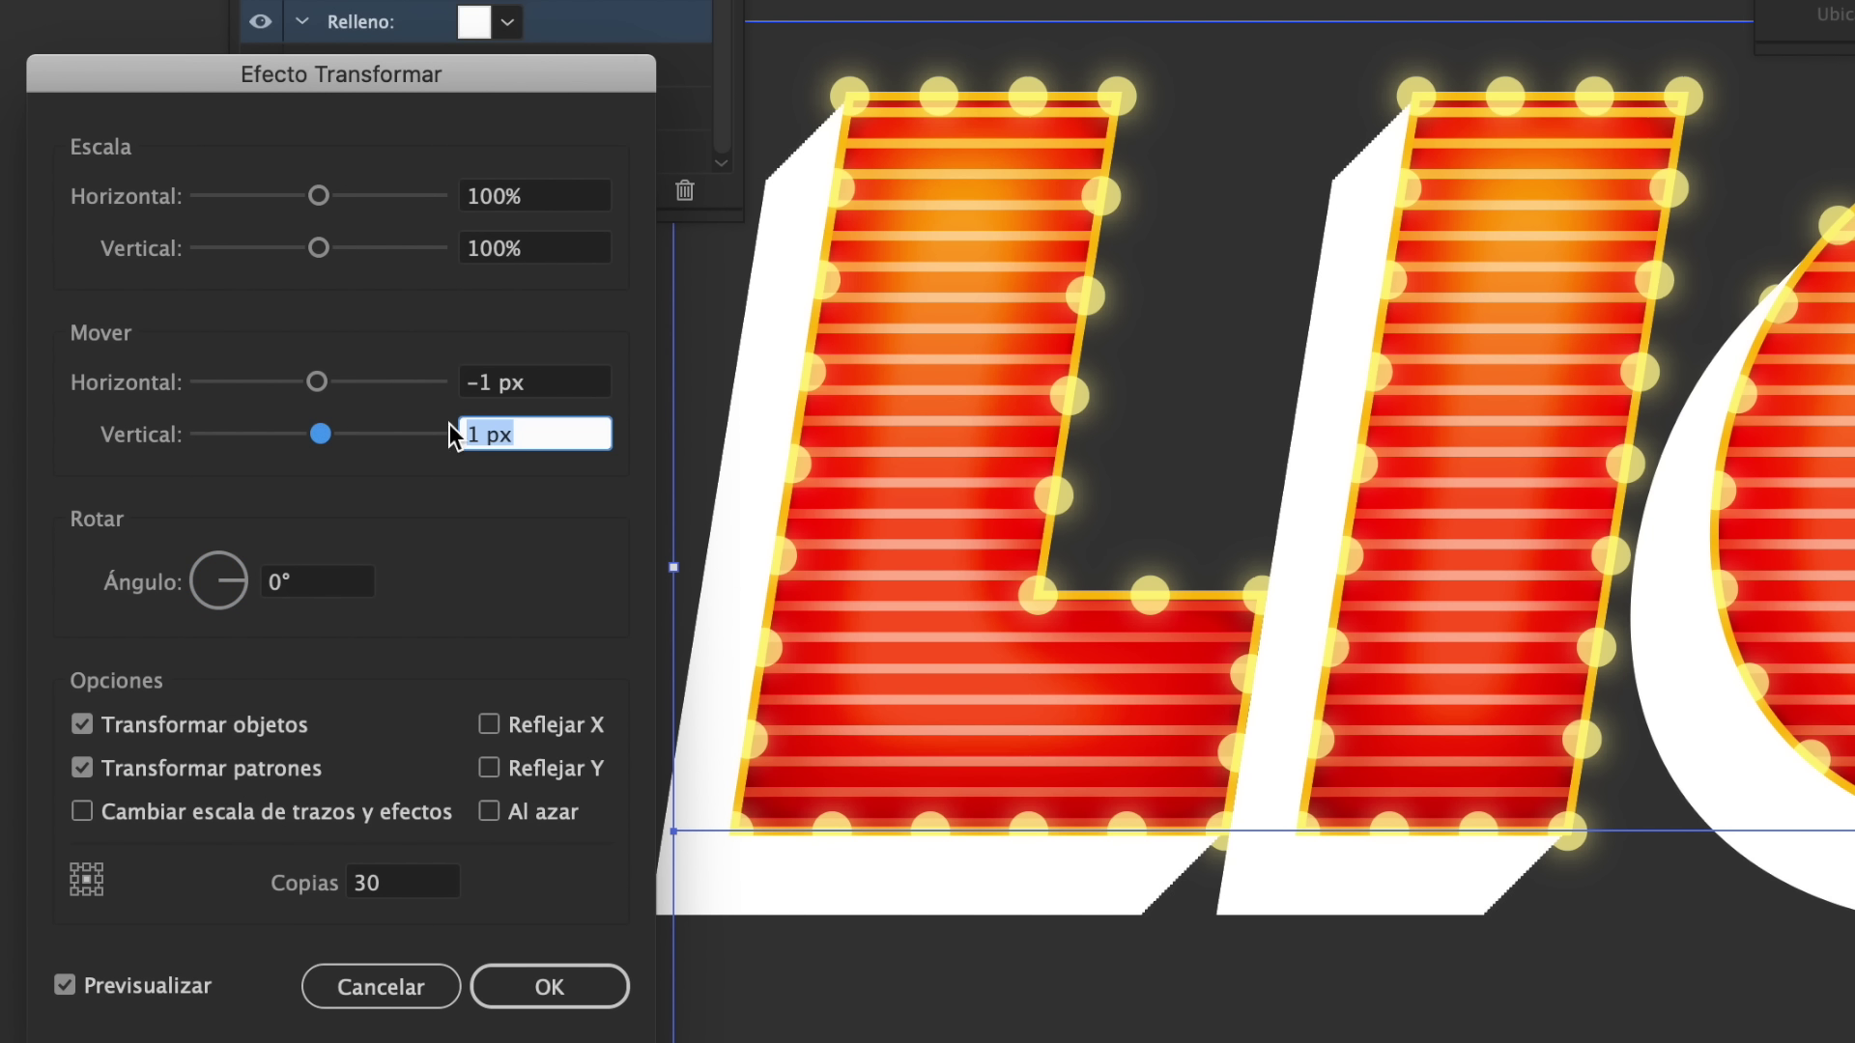
type("0,7")
key("Tab")
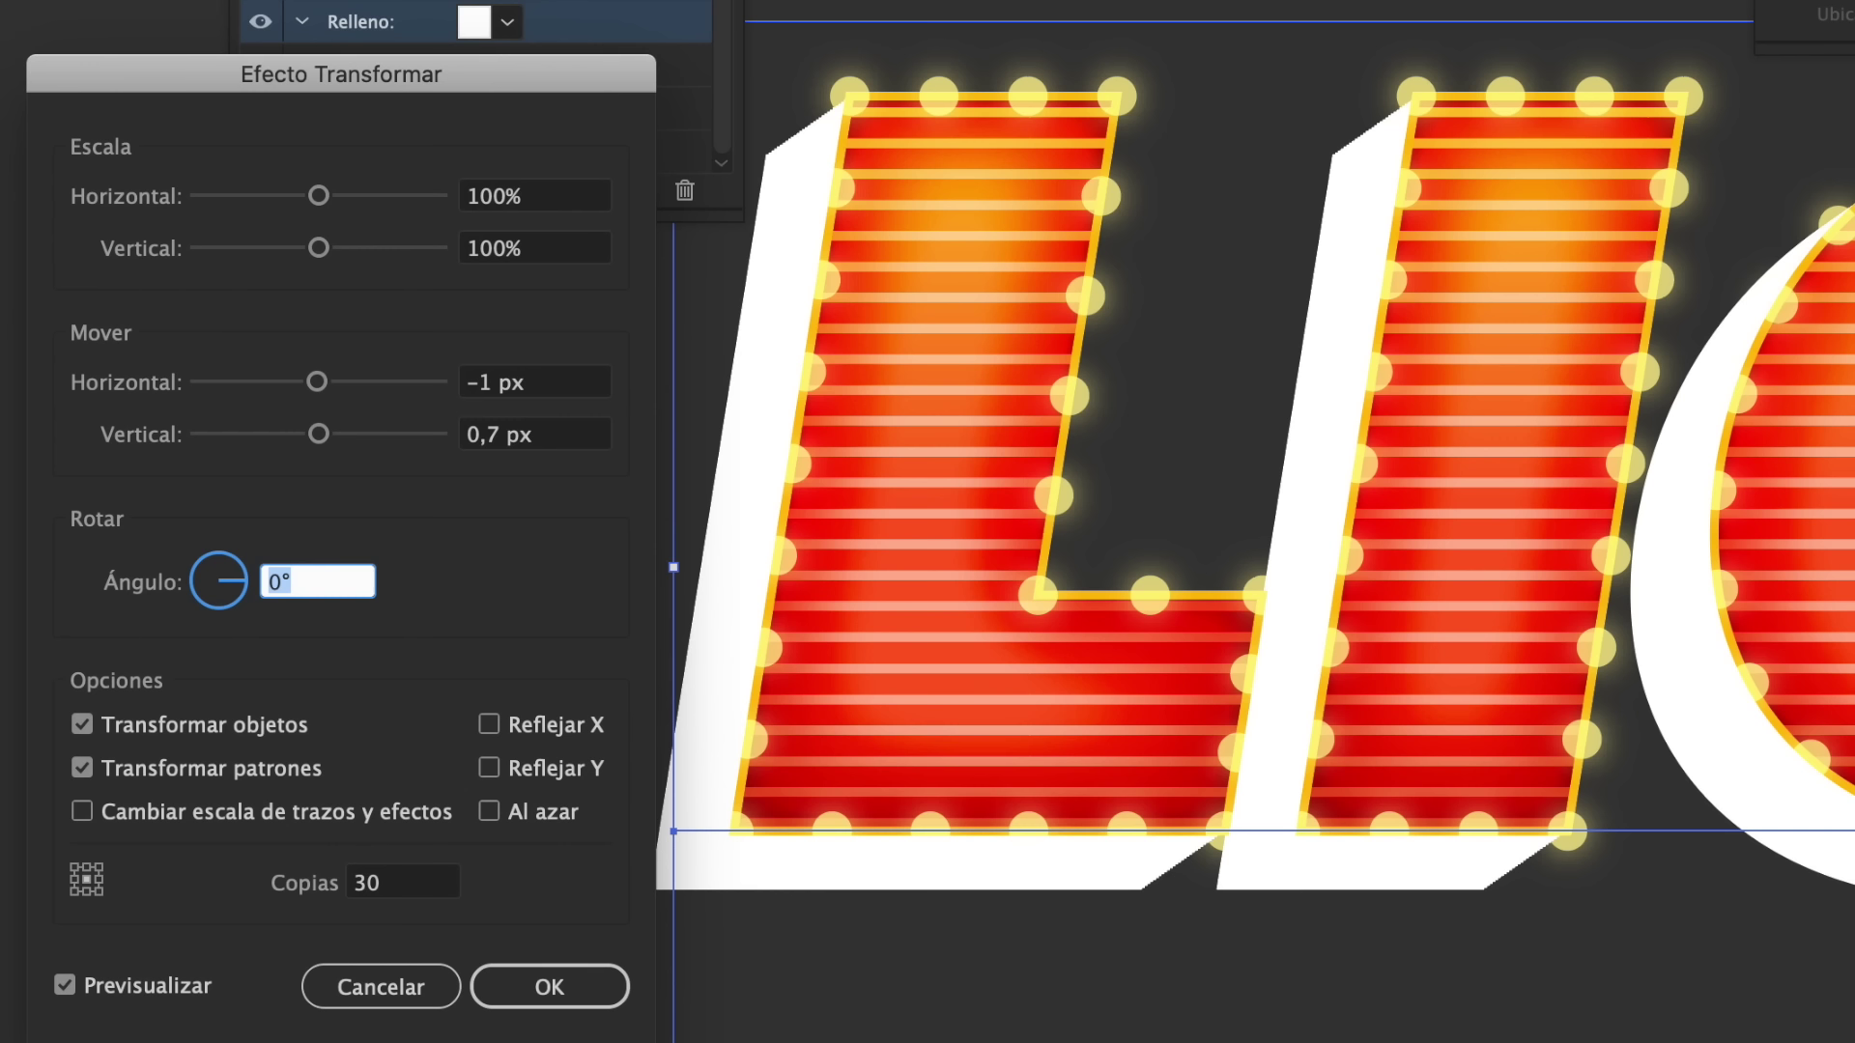
key("Return")
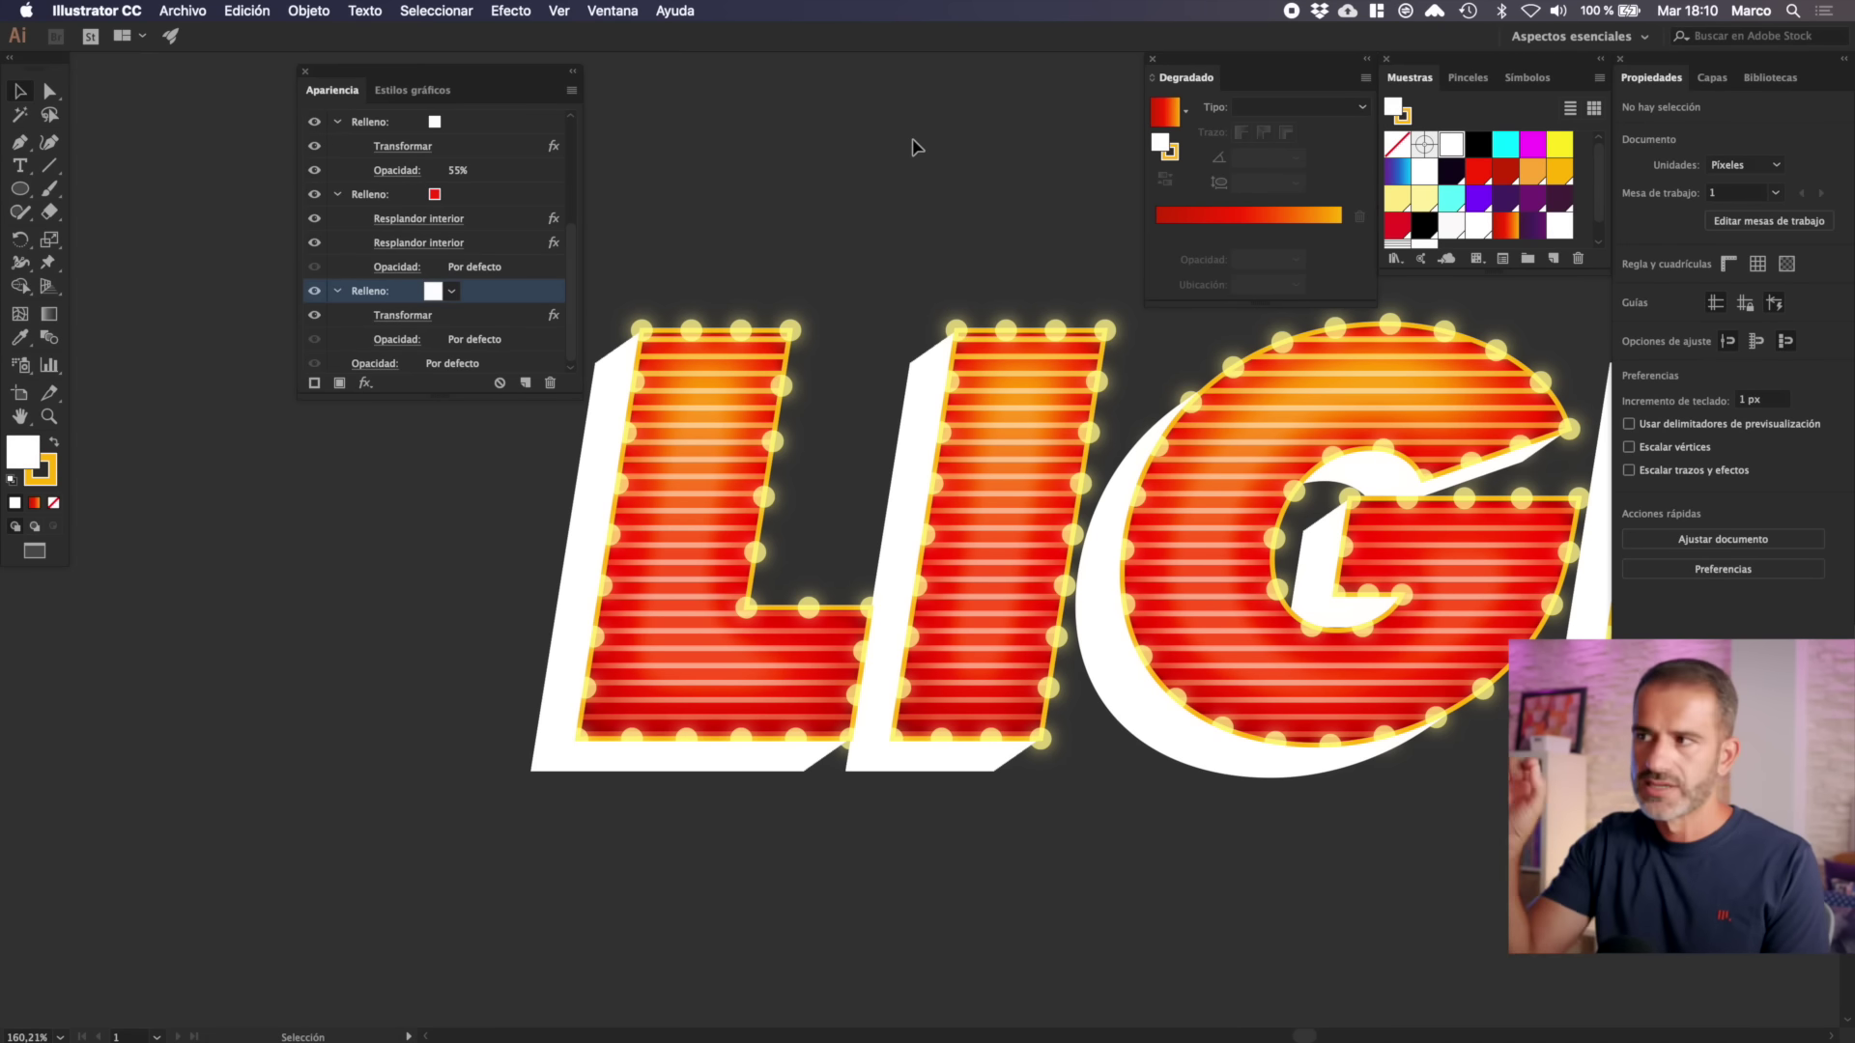
key("z")
left_click_drag(902, 401, 1031, 537)
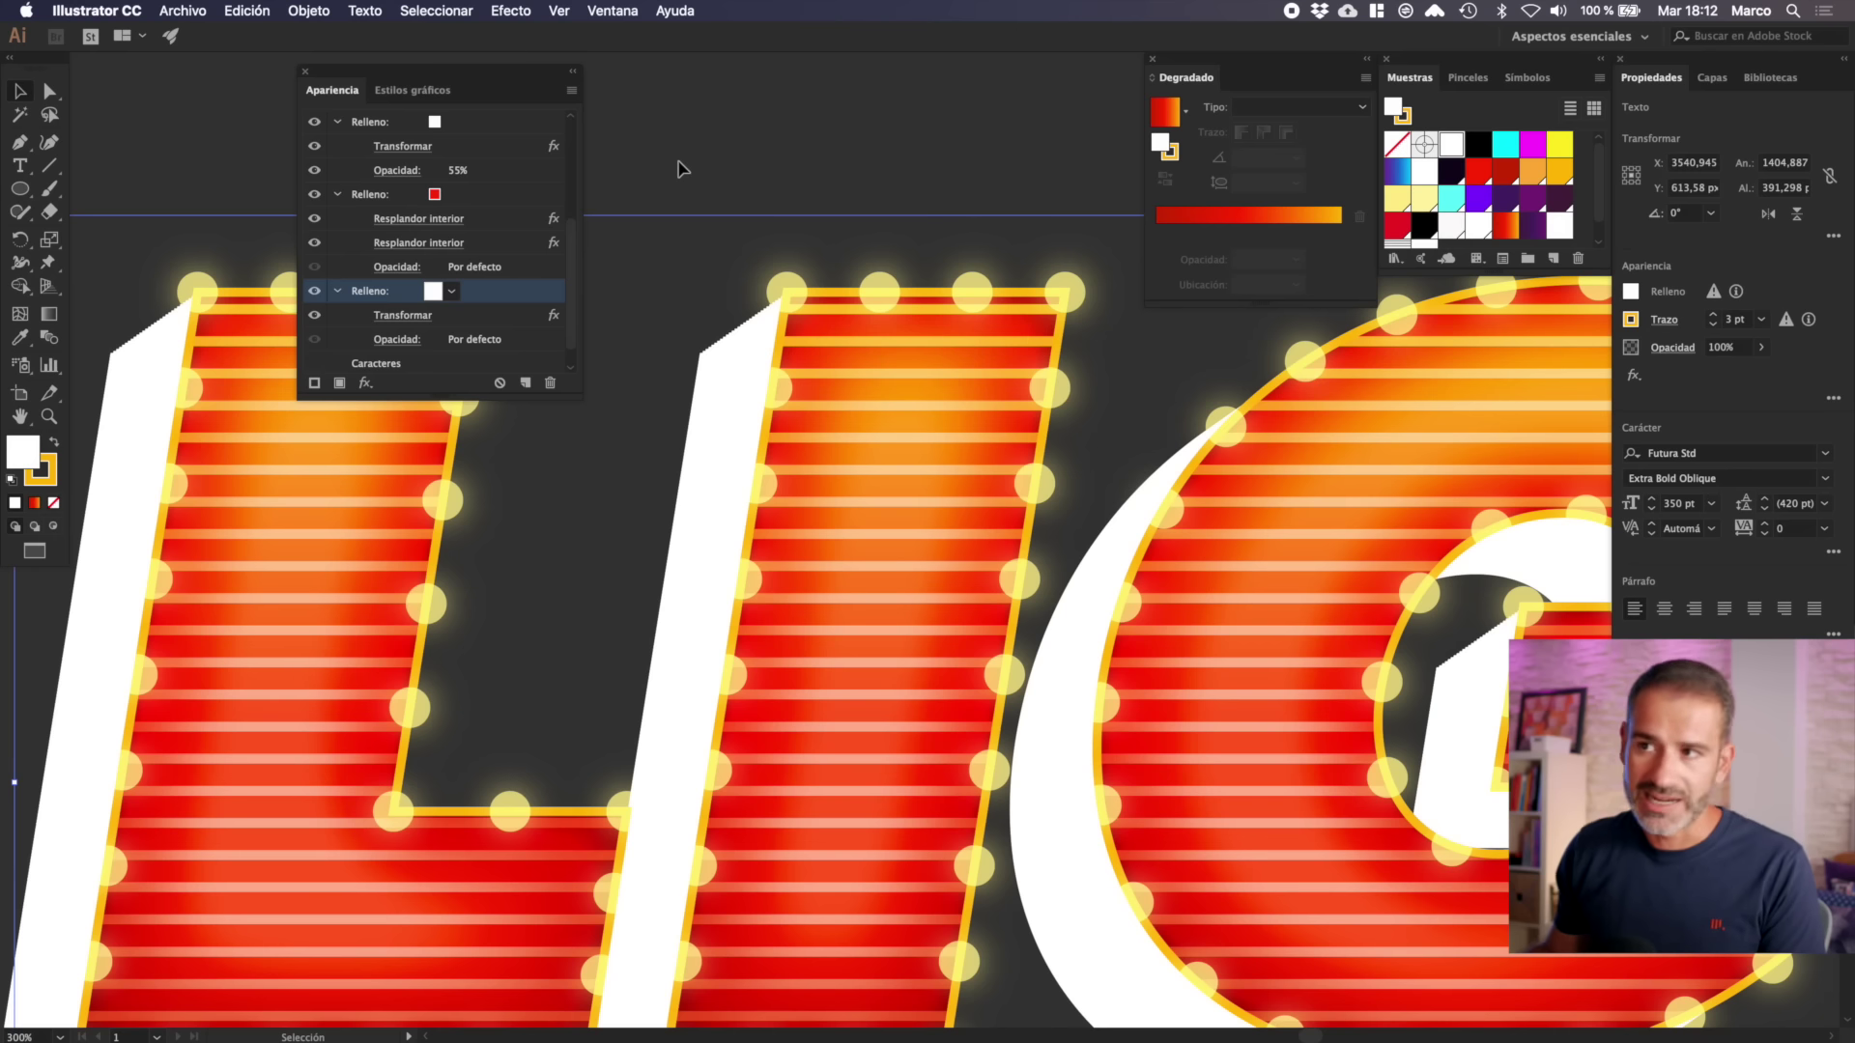
- Add an Offset Path effect to the white extrusion fill and preview a 1 px offset
left_click(366, 383)
mouse_move(400, 585)
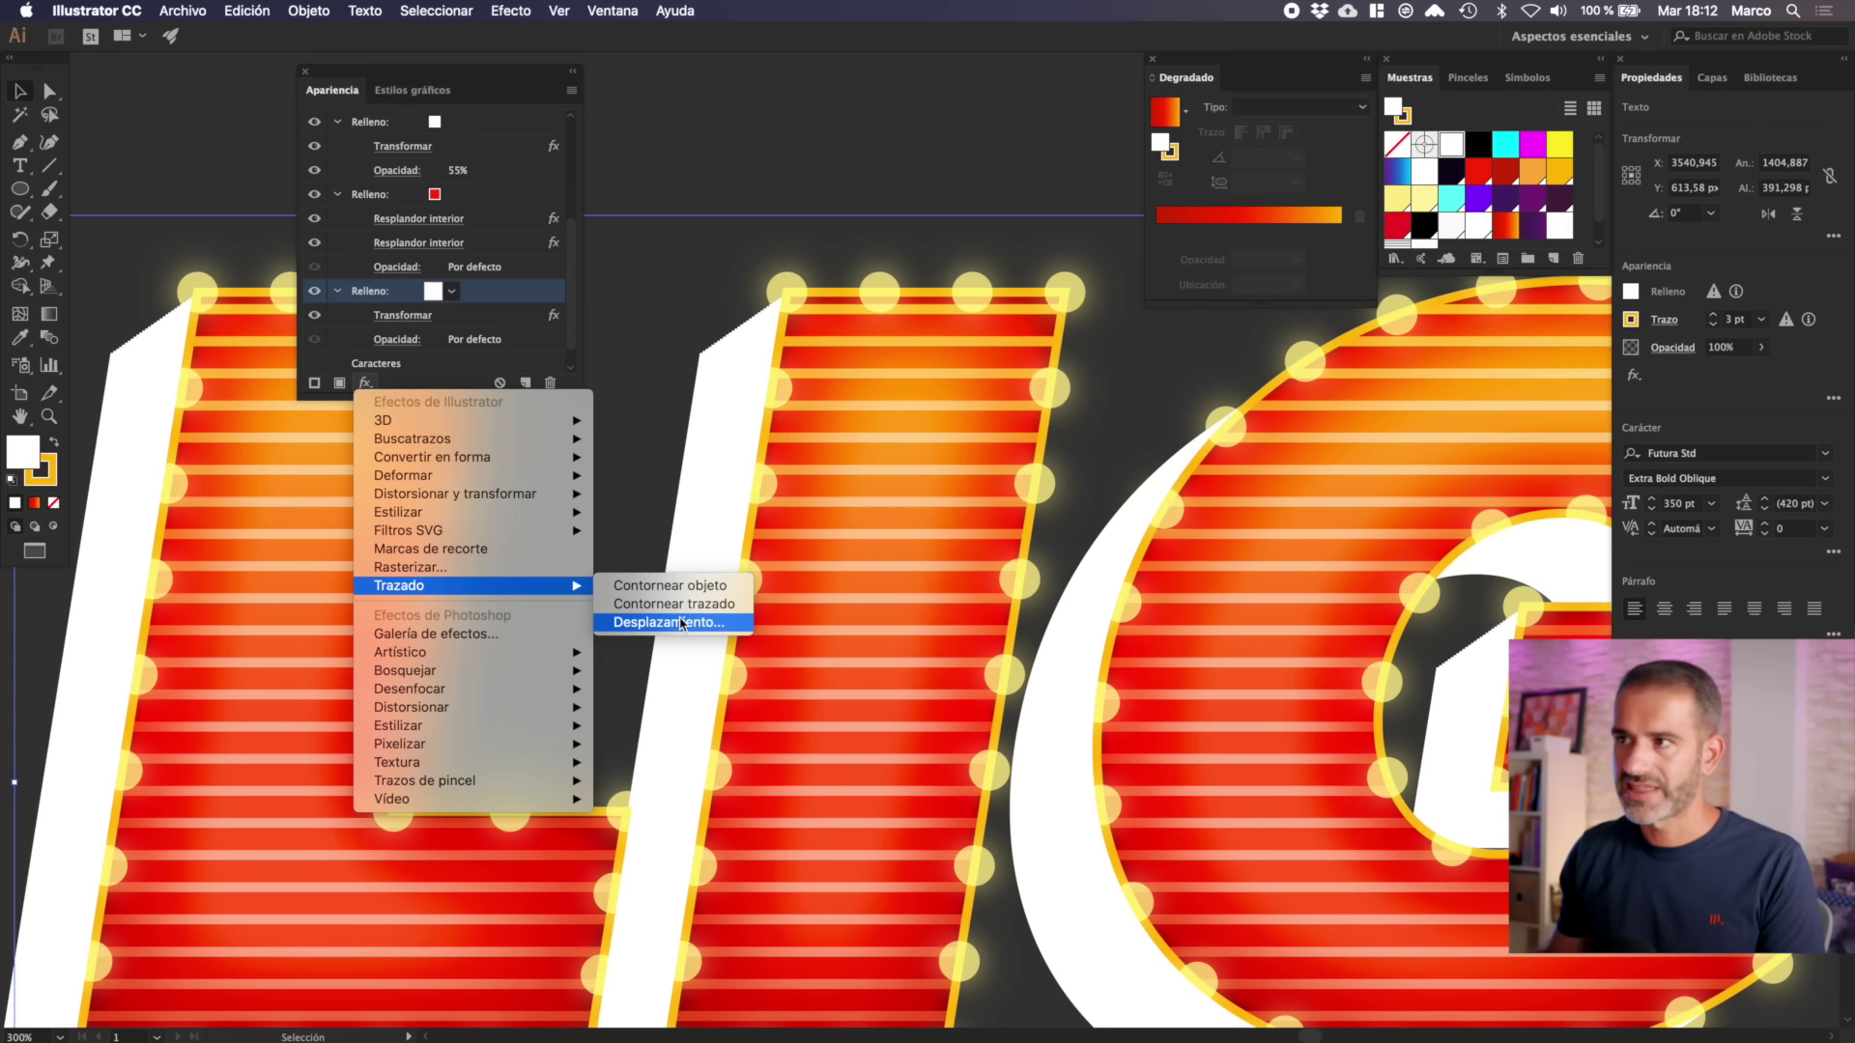
left_click(681, 623)
mouse_move(557, 416)
left_mouse_down()
mouse_move(513, 283)
mouse_move(583, 294)
left_mouse_up()
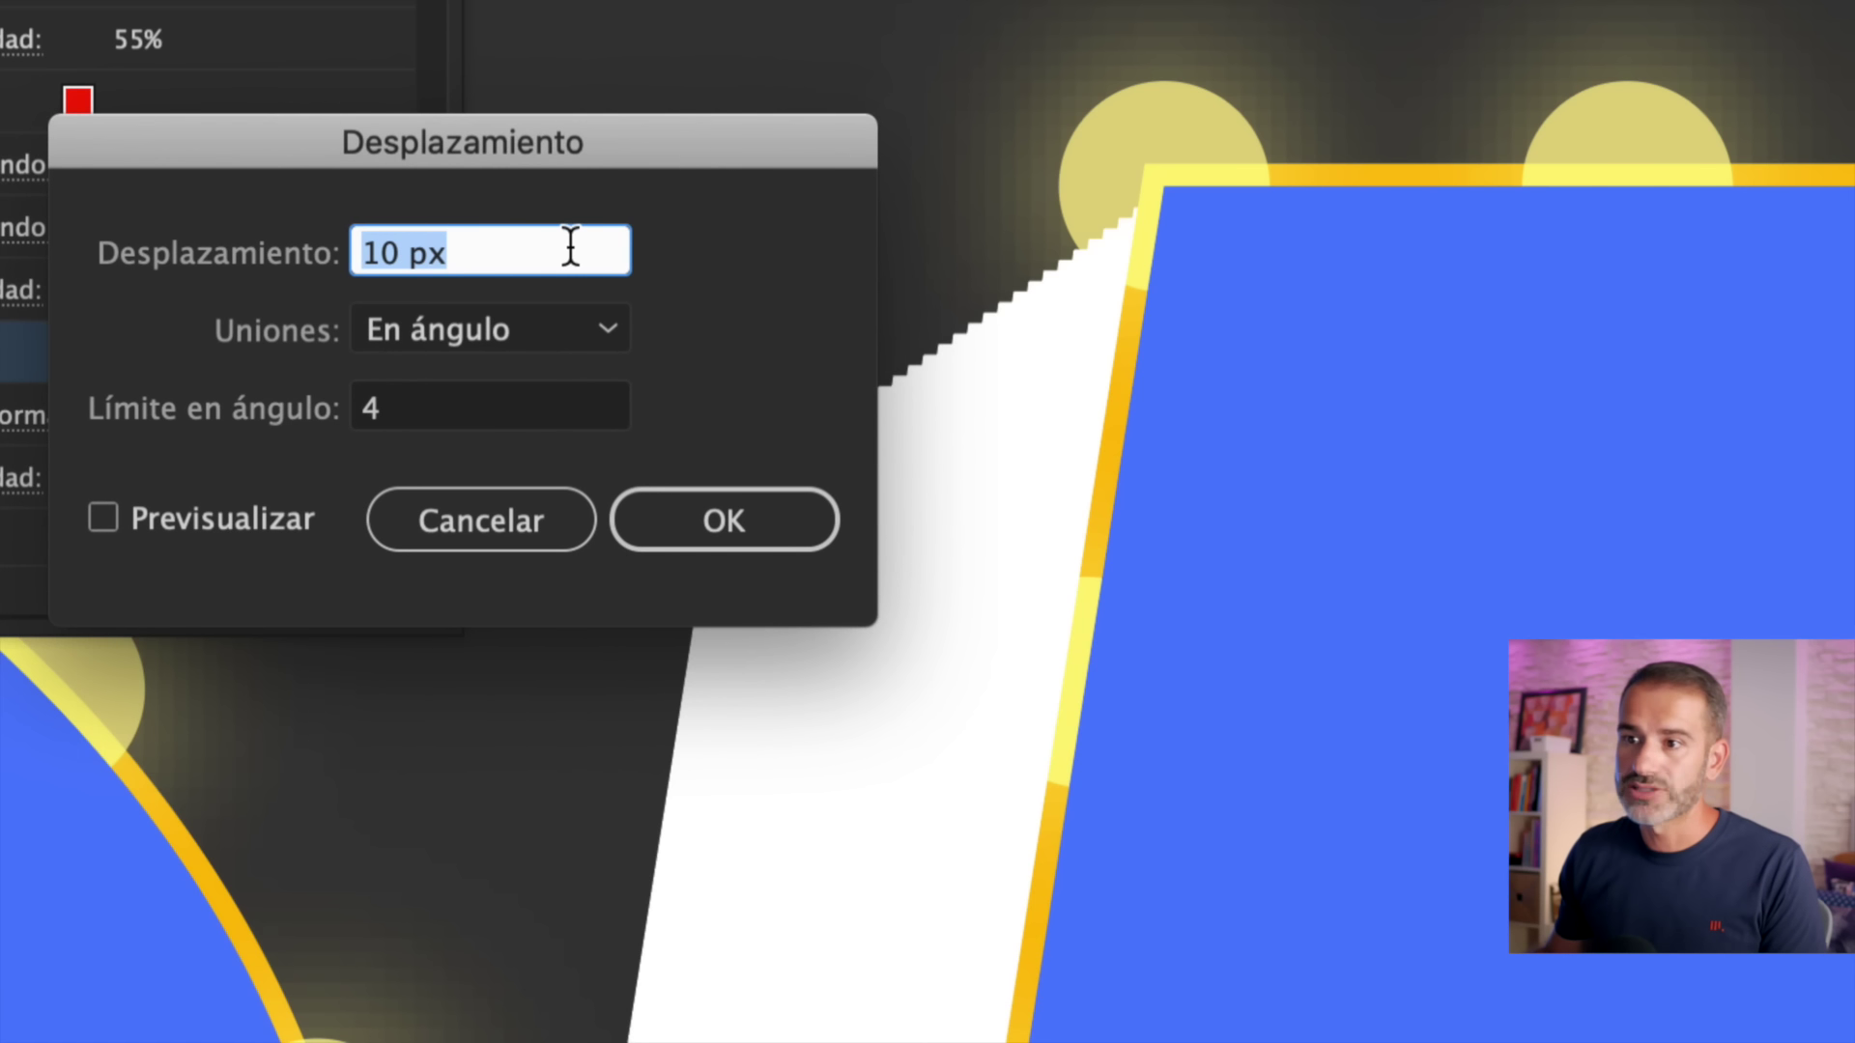
left_click_drag(452, 157, 432, 124)
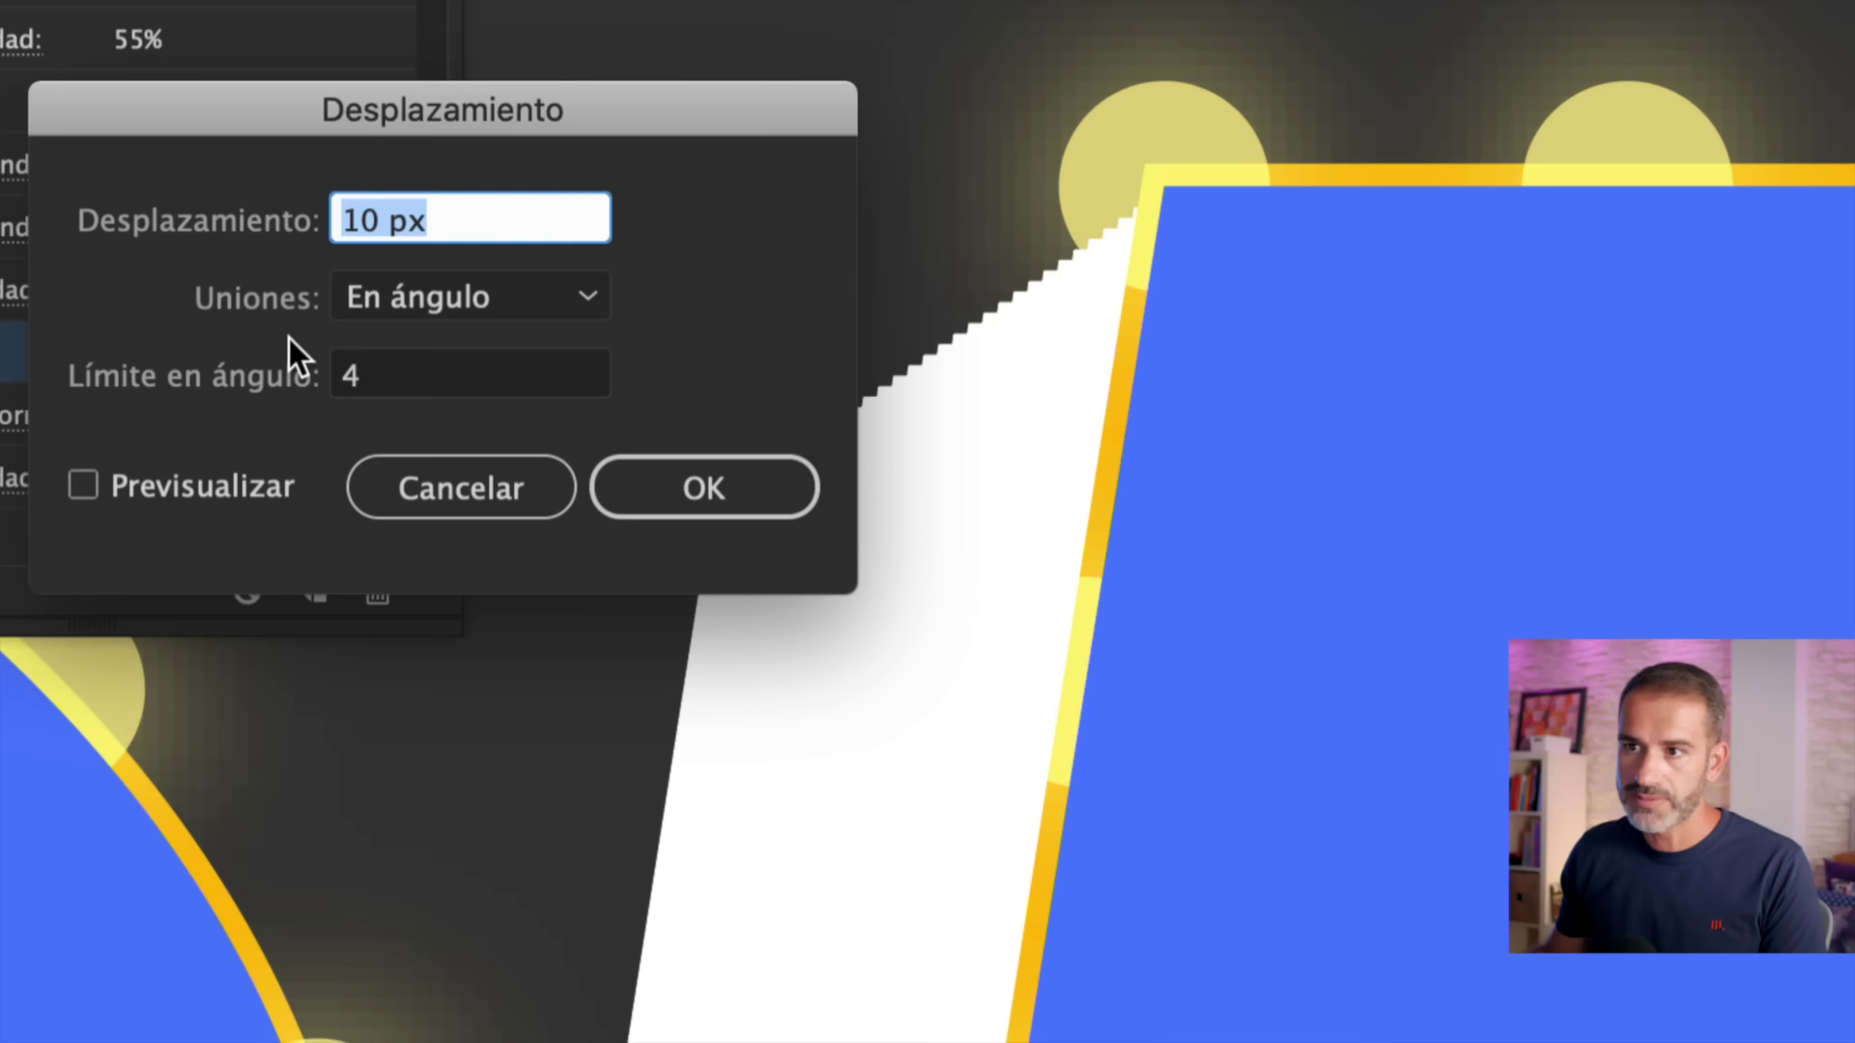
left_click(182, 475)
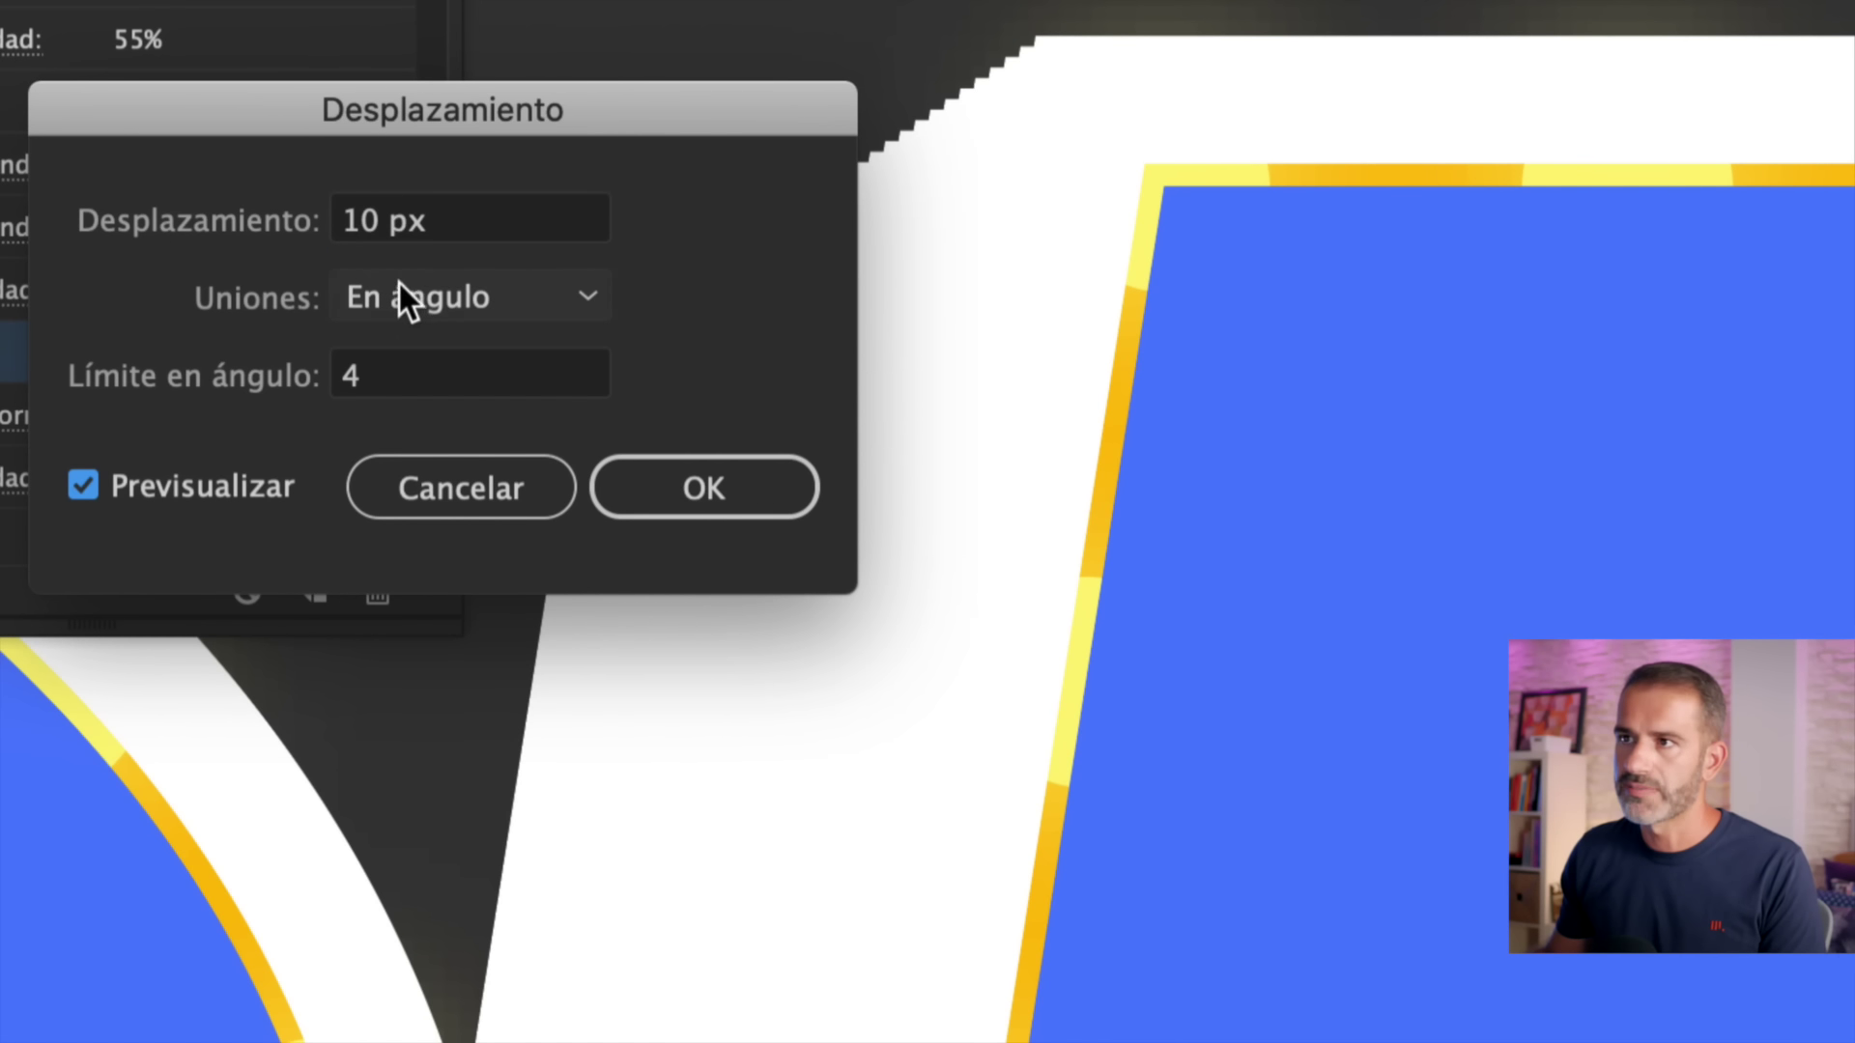
type("1")
key("Tab")
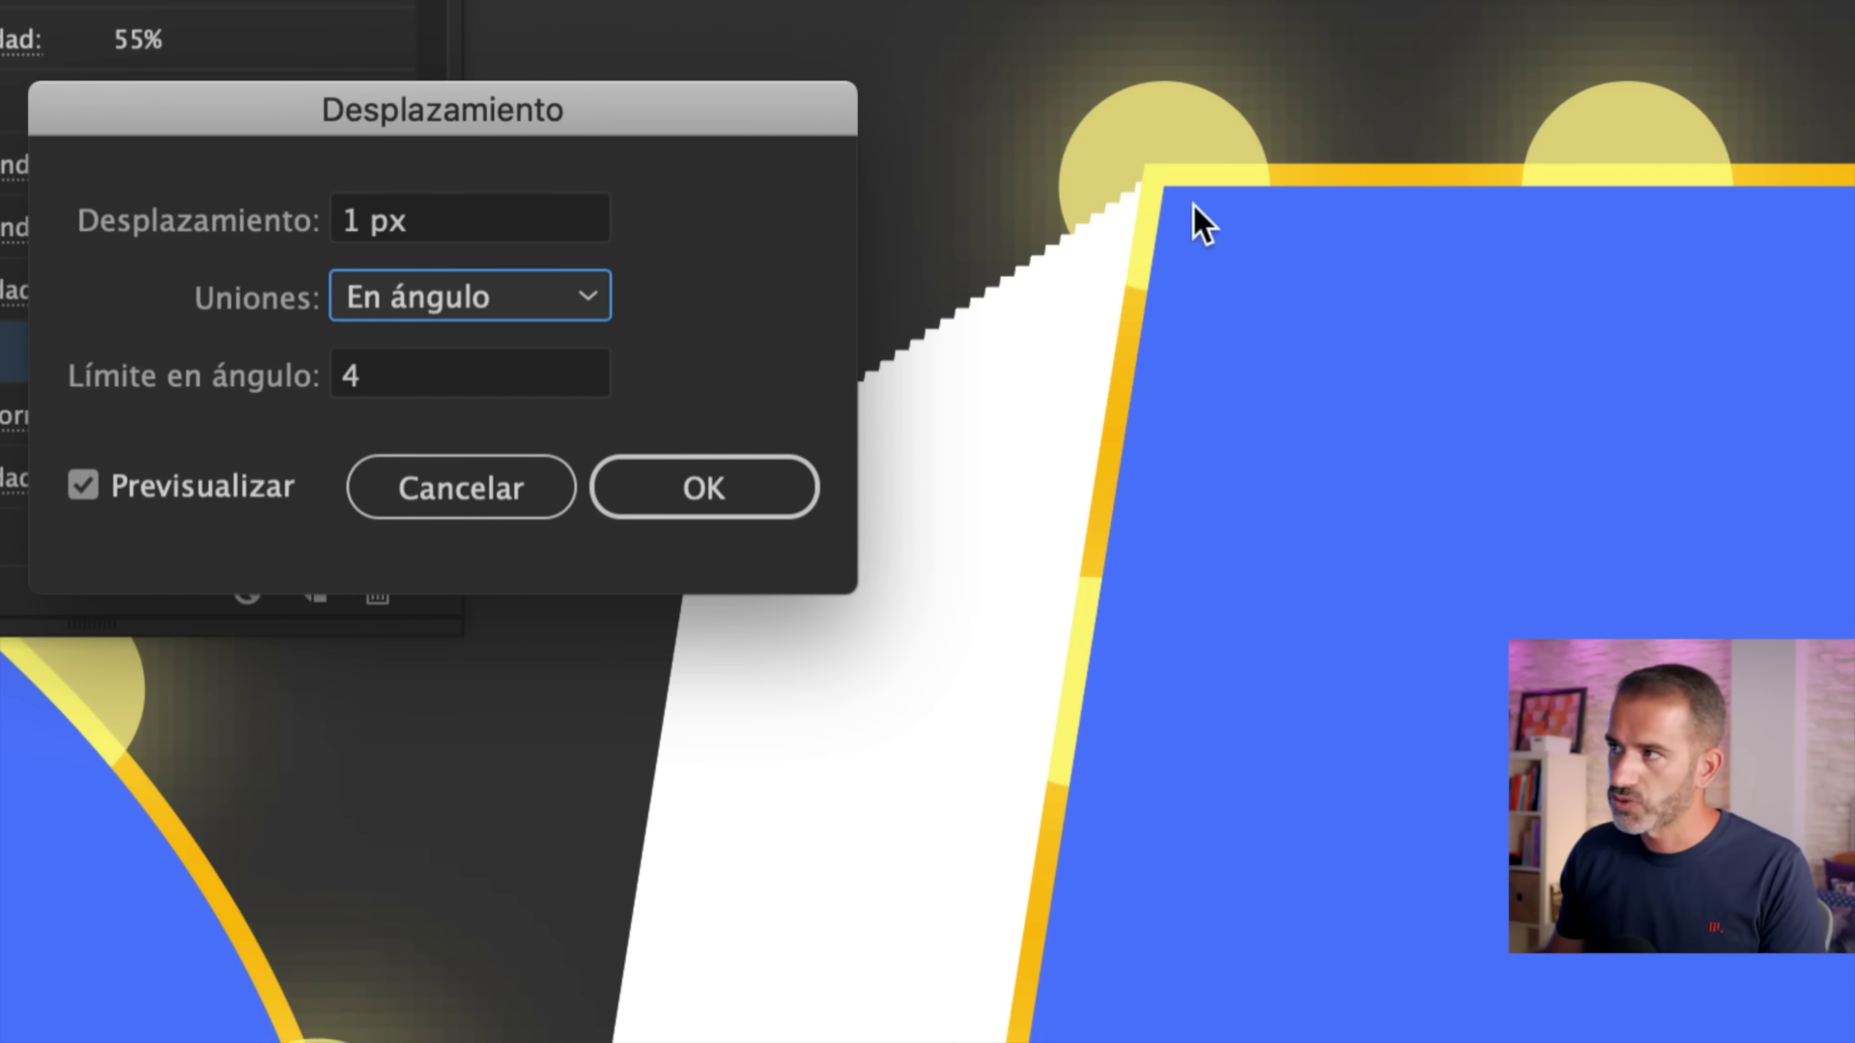
- Try offsets of 1,1, 1,2 and 1,6 px on the extrusion
left_click(259, 219)
type("1,1")
key("Tab")
left_click(409, 224)
type("1")
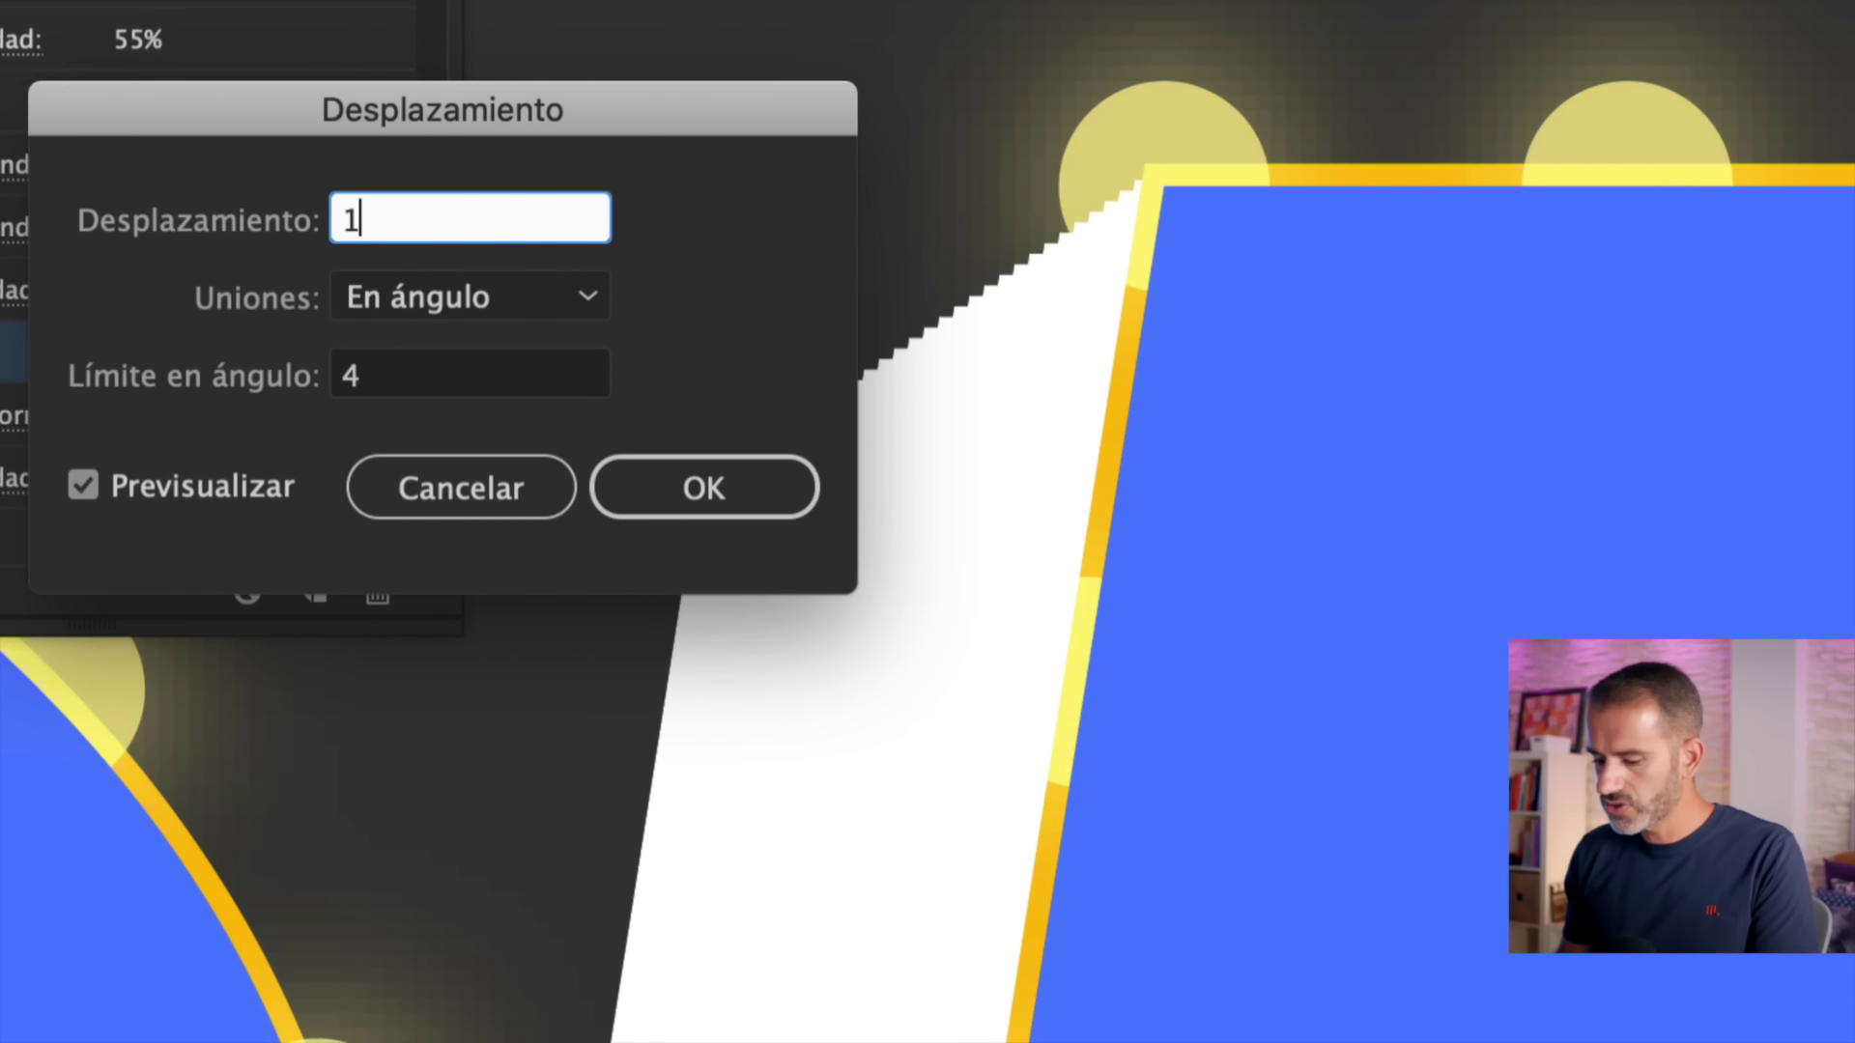
type(",2")
key("Tab")
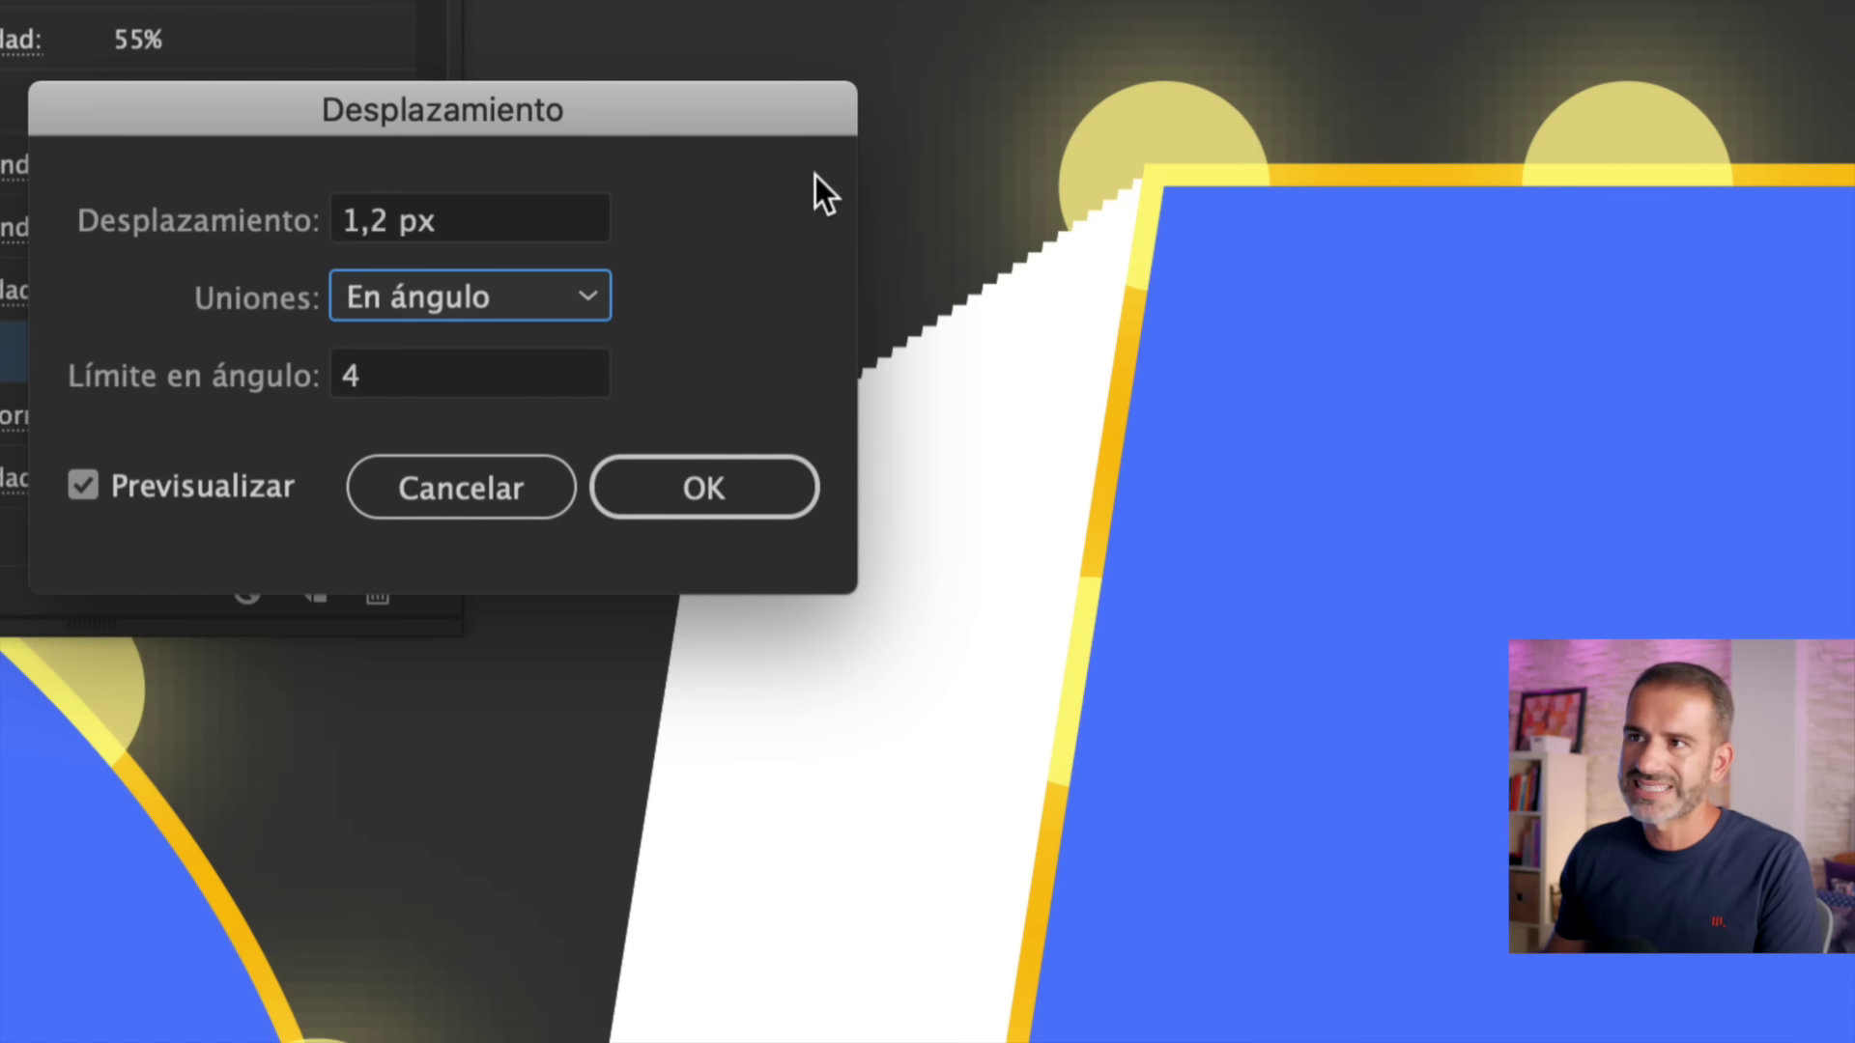
left_click(216, 216)
type("1,6")
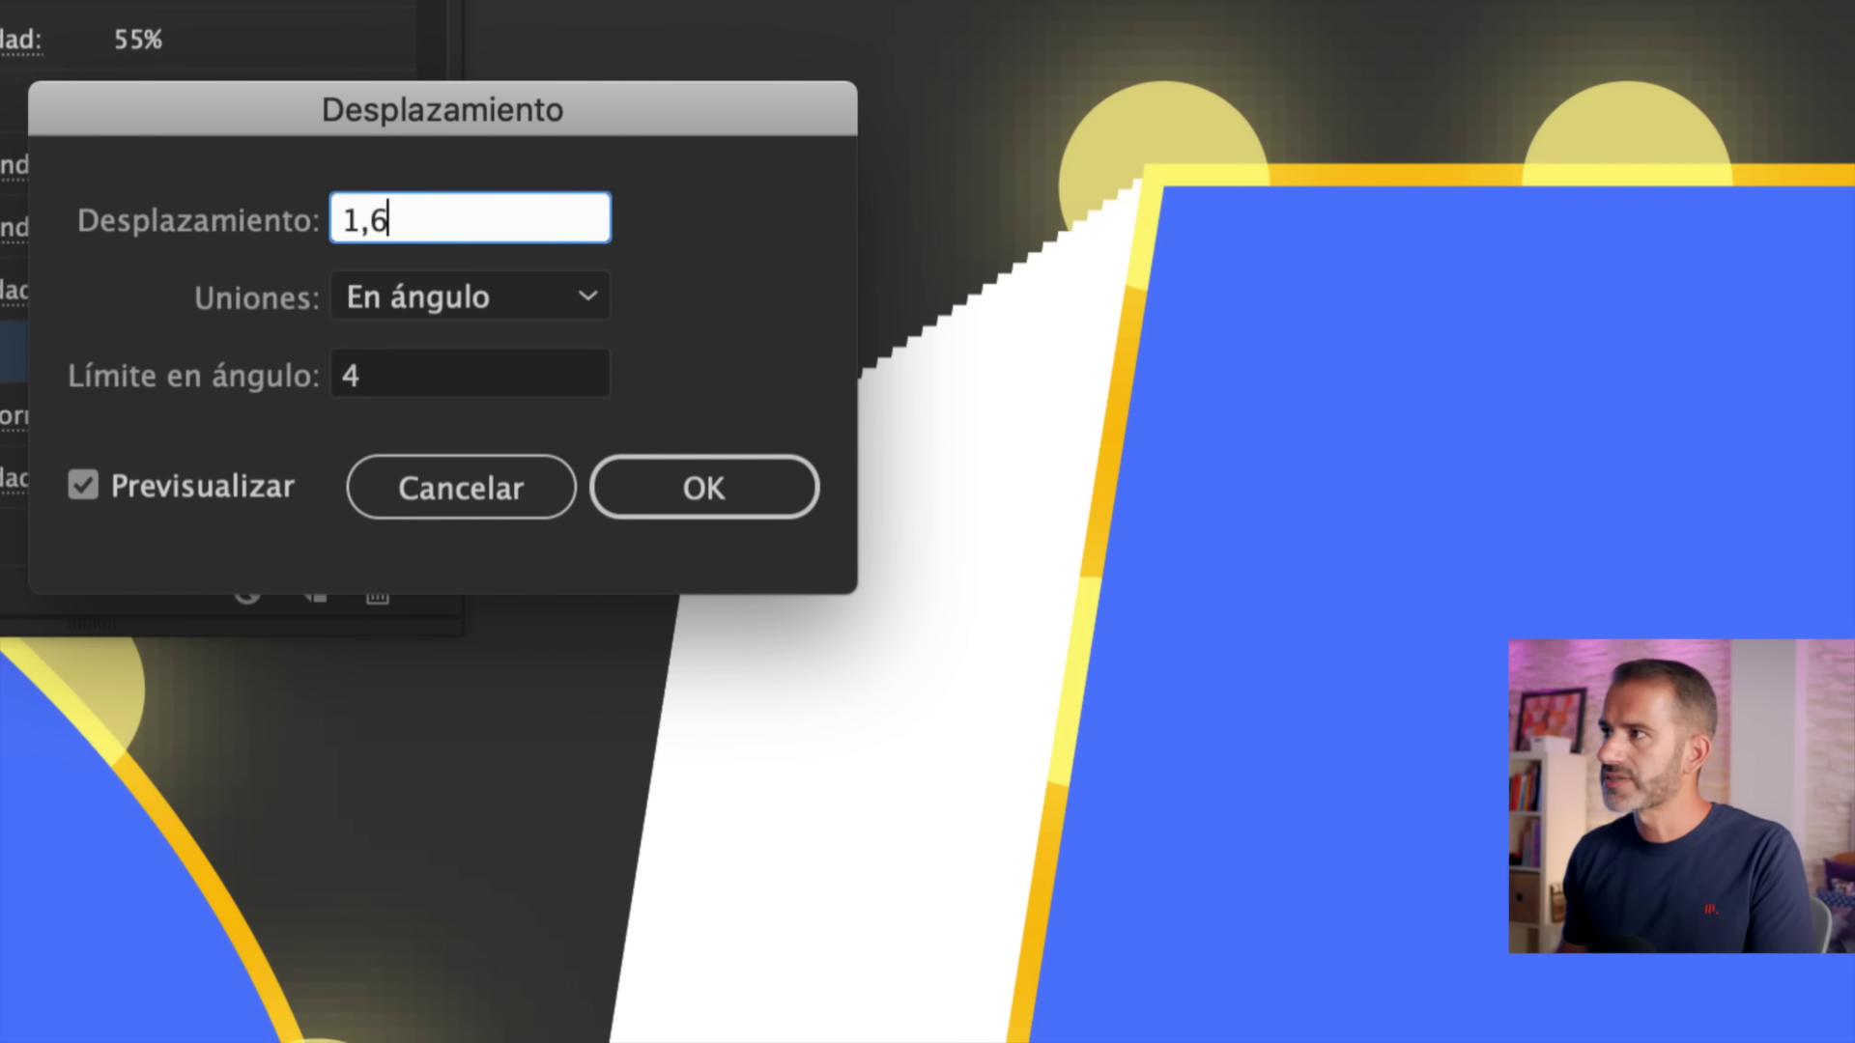
key("Tab")
- Settle on a 1,5 px offset with Round joins and apply it
key("shift+Tab")
type("1,5")
key("Tab")
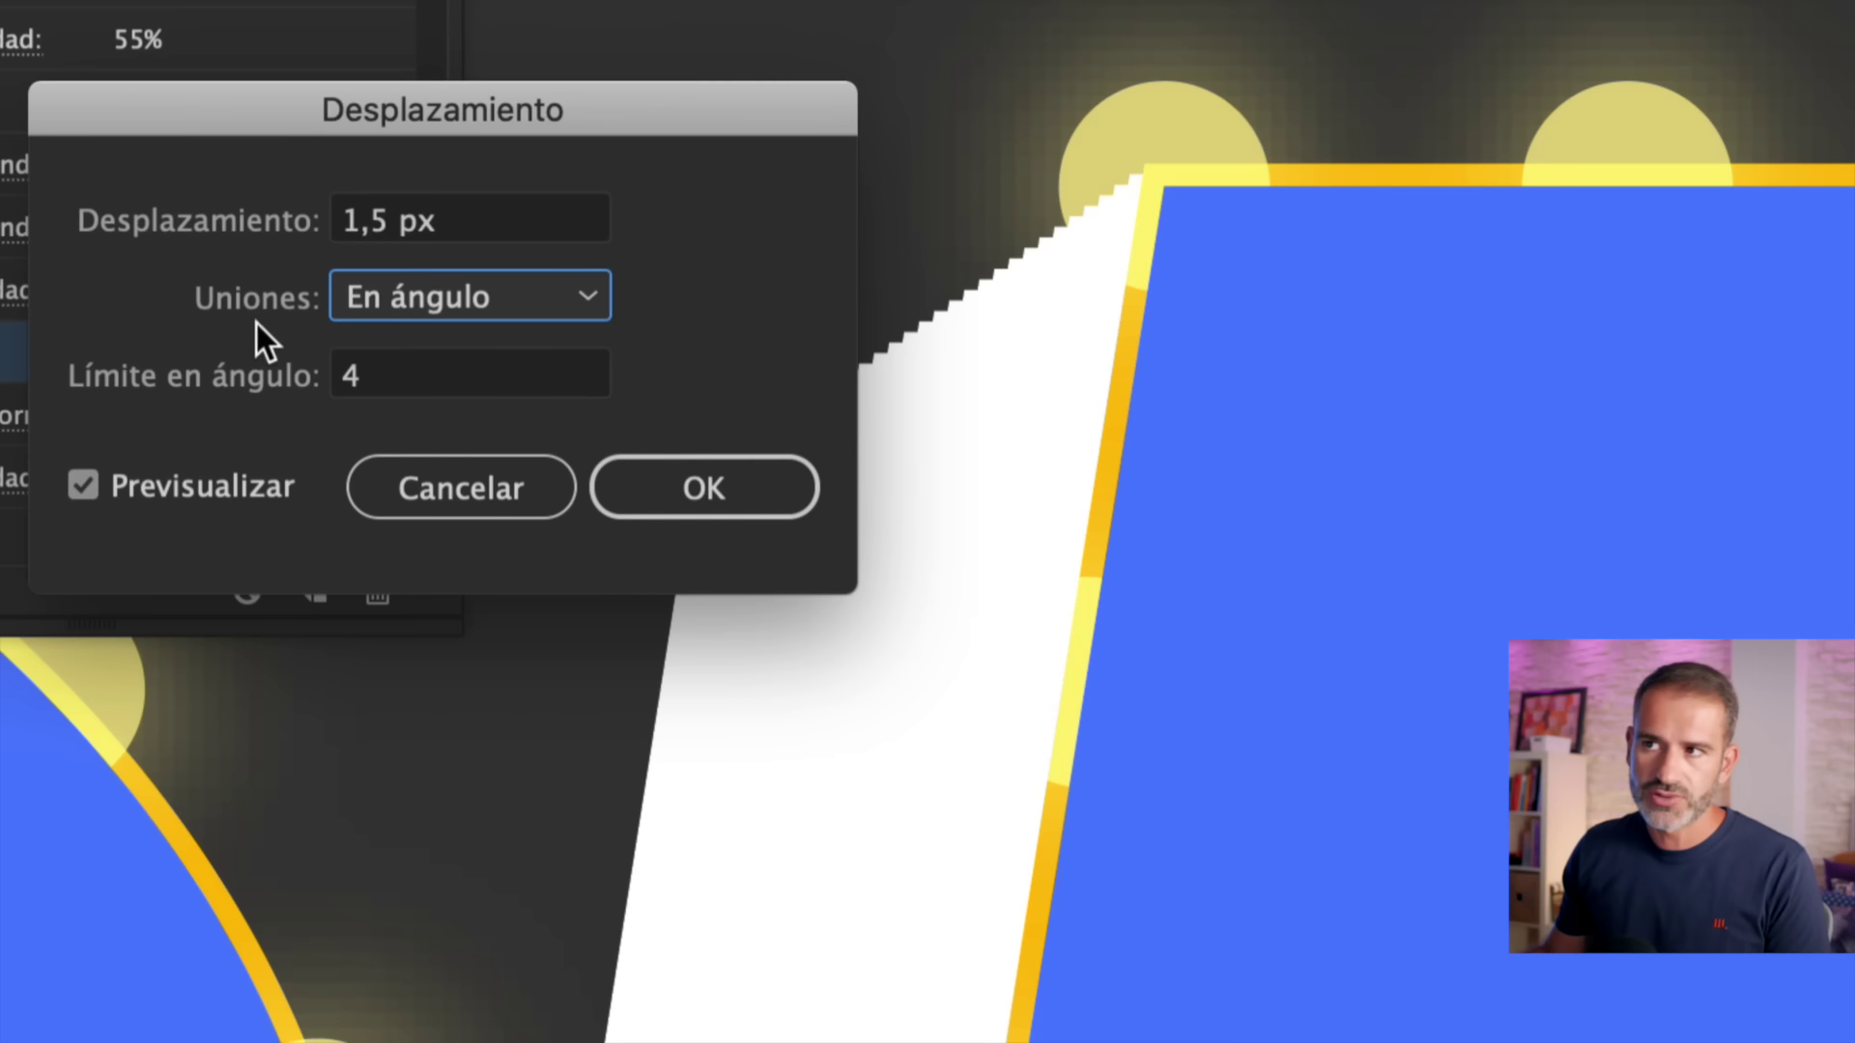
left_click(404, 298)
left_click(486, 398)
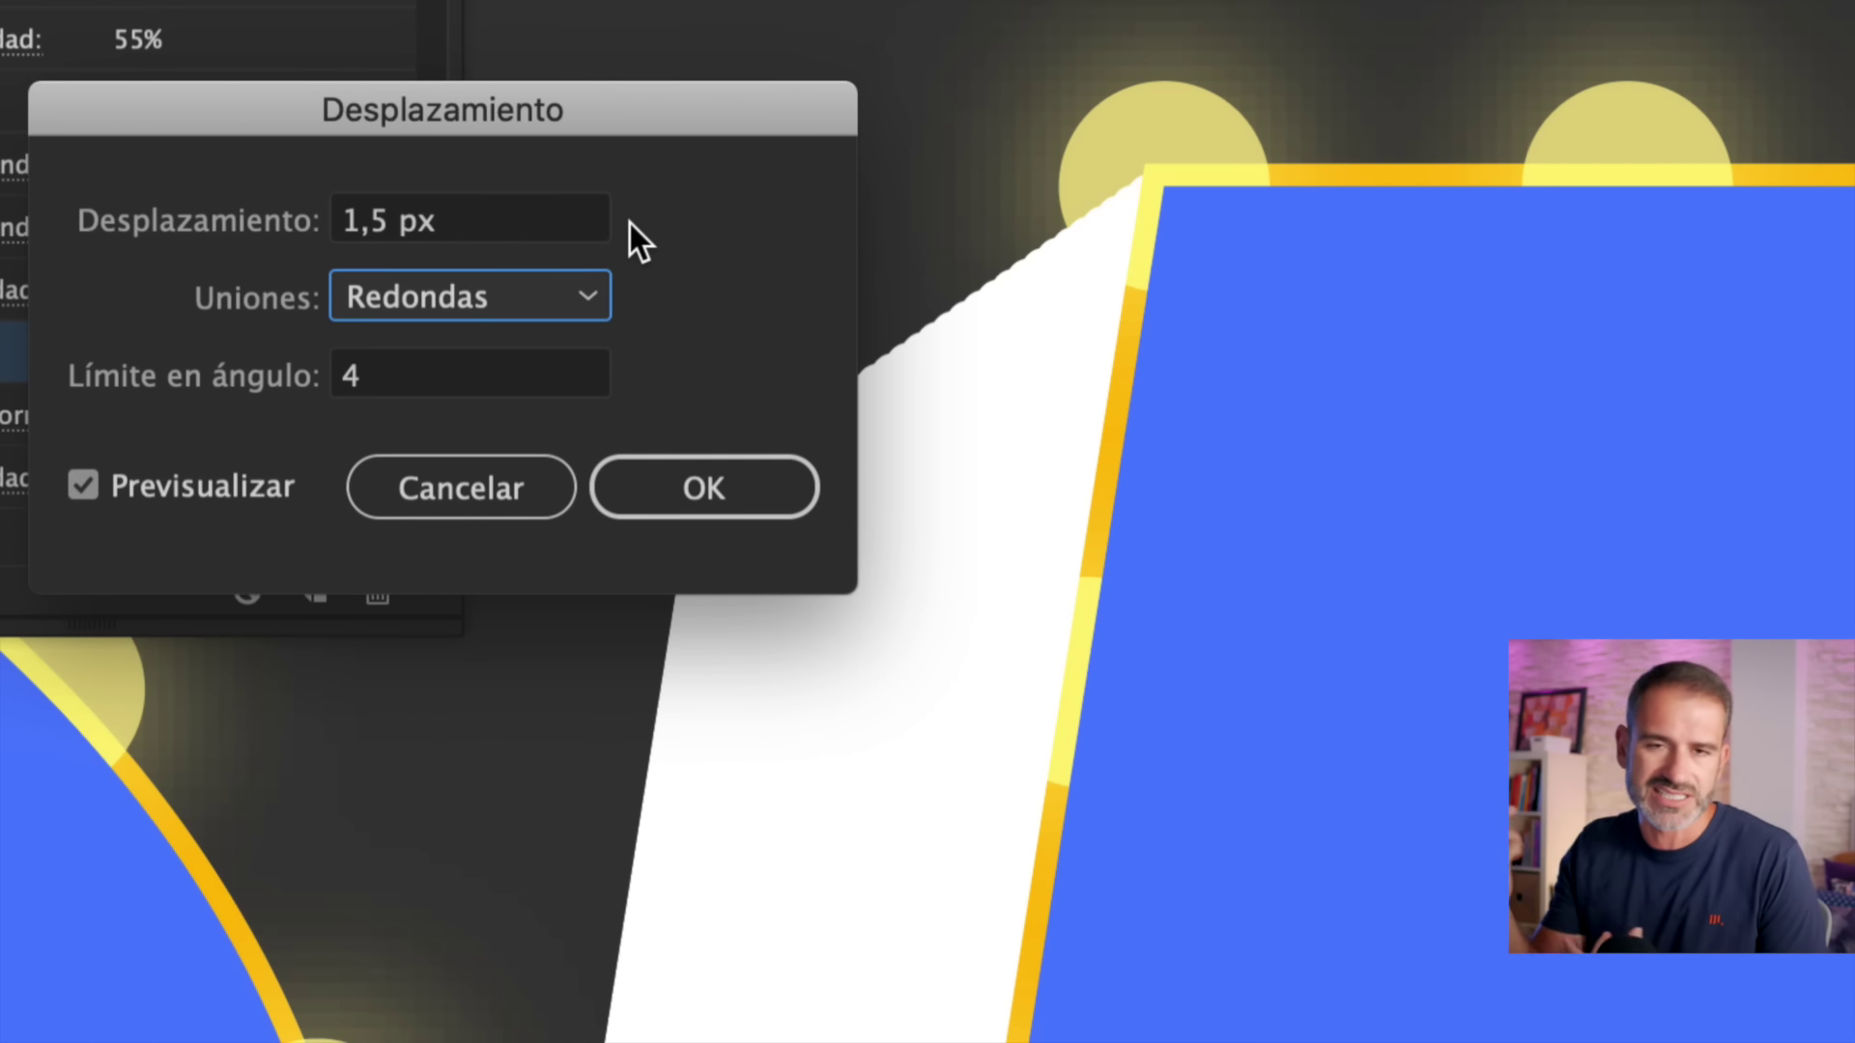
left_click(655, 488)
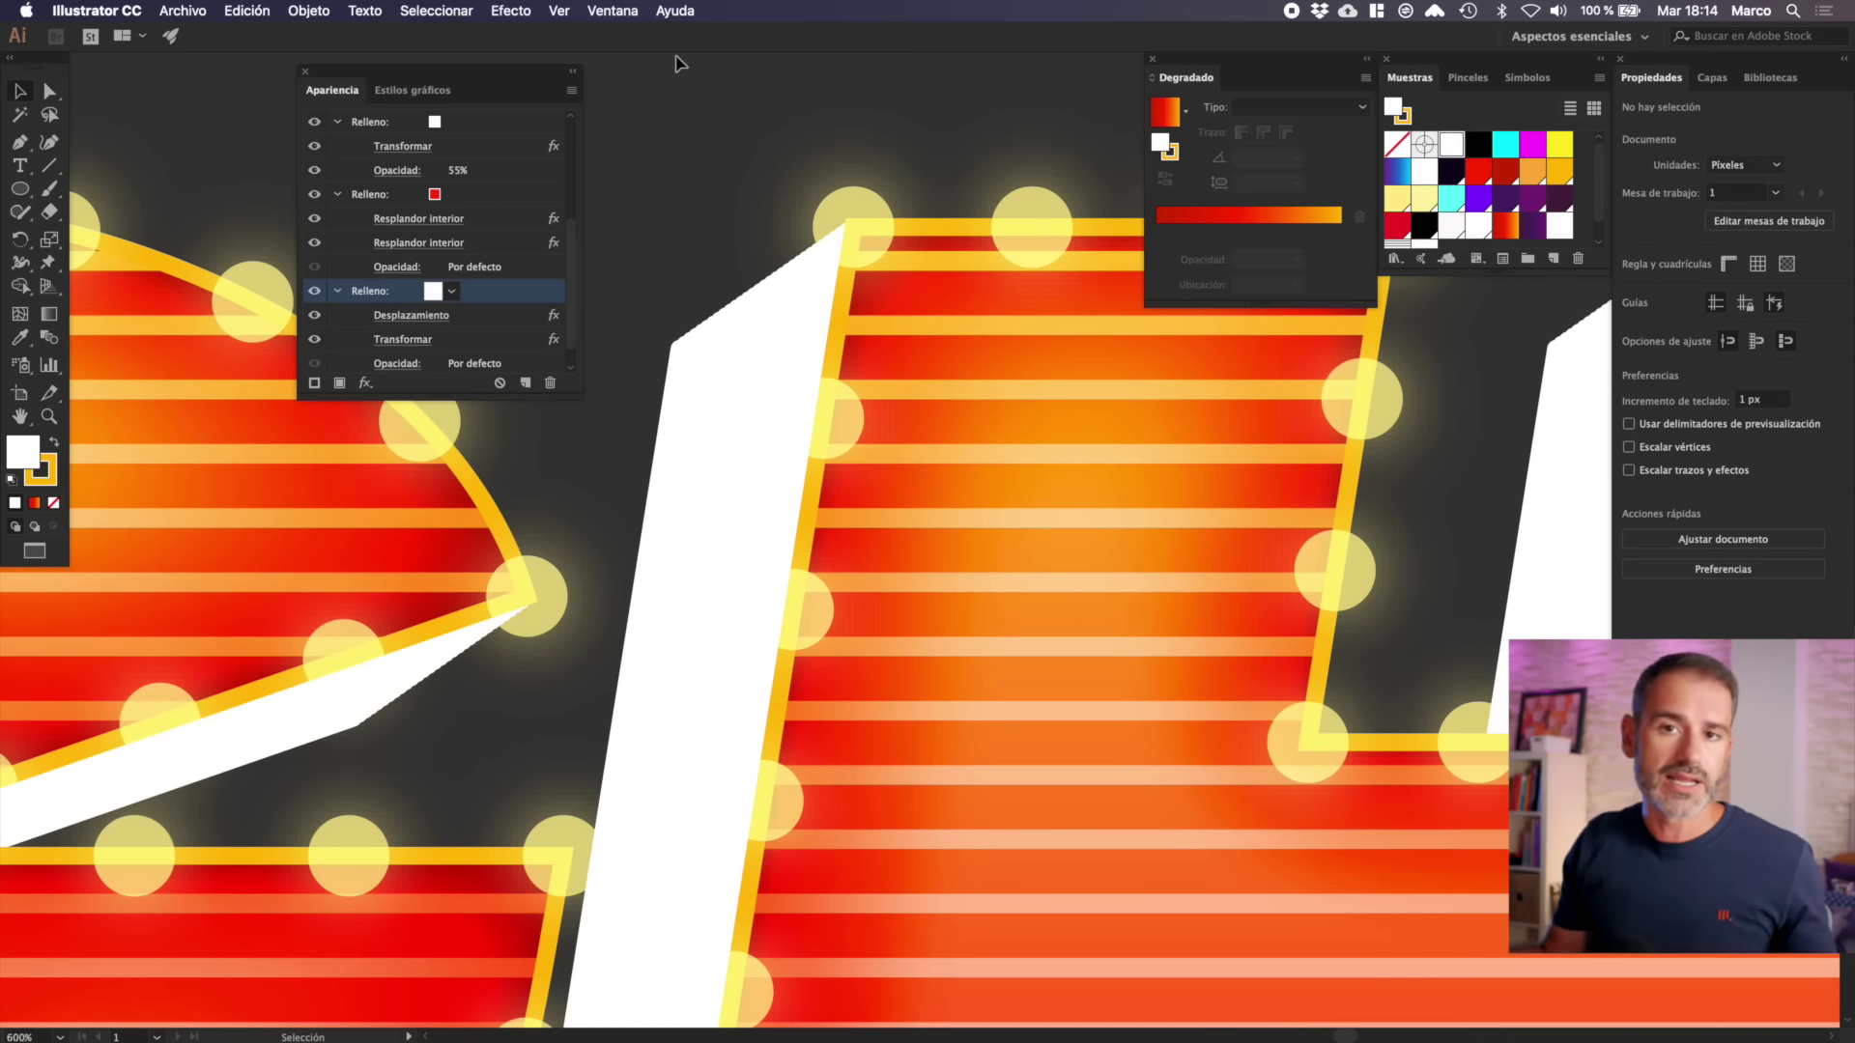
- Fill the extrusion with the purple gradient swatch at a 90° angle
key("super+minus")
key("super+minus")
key("super+minus")
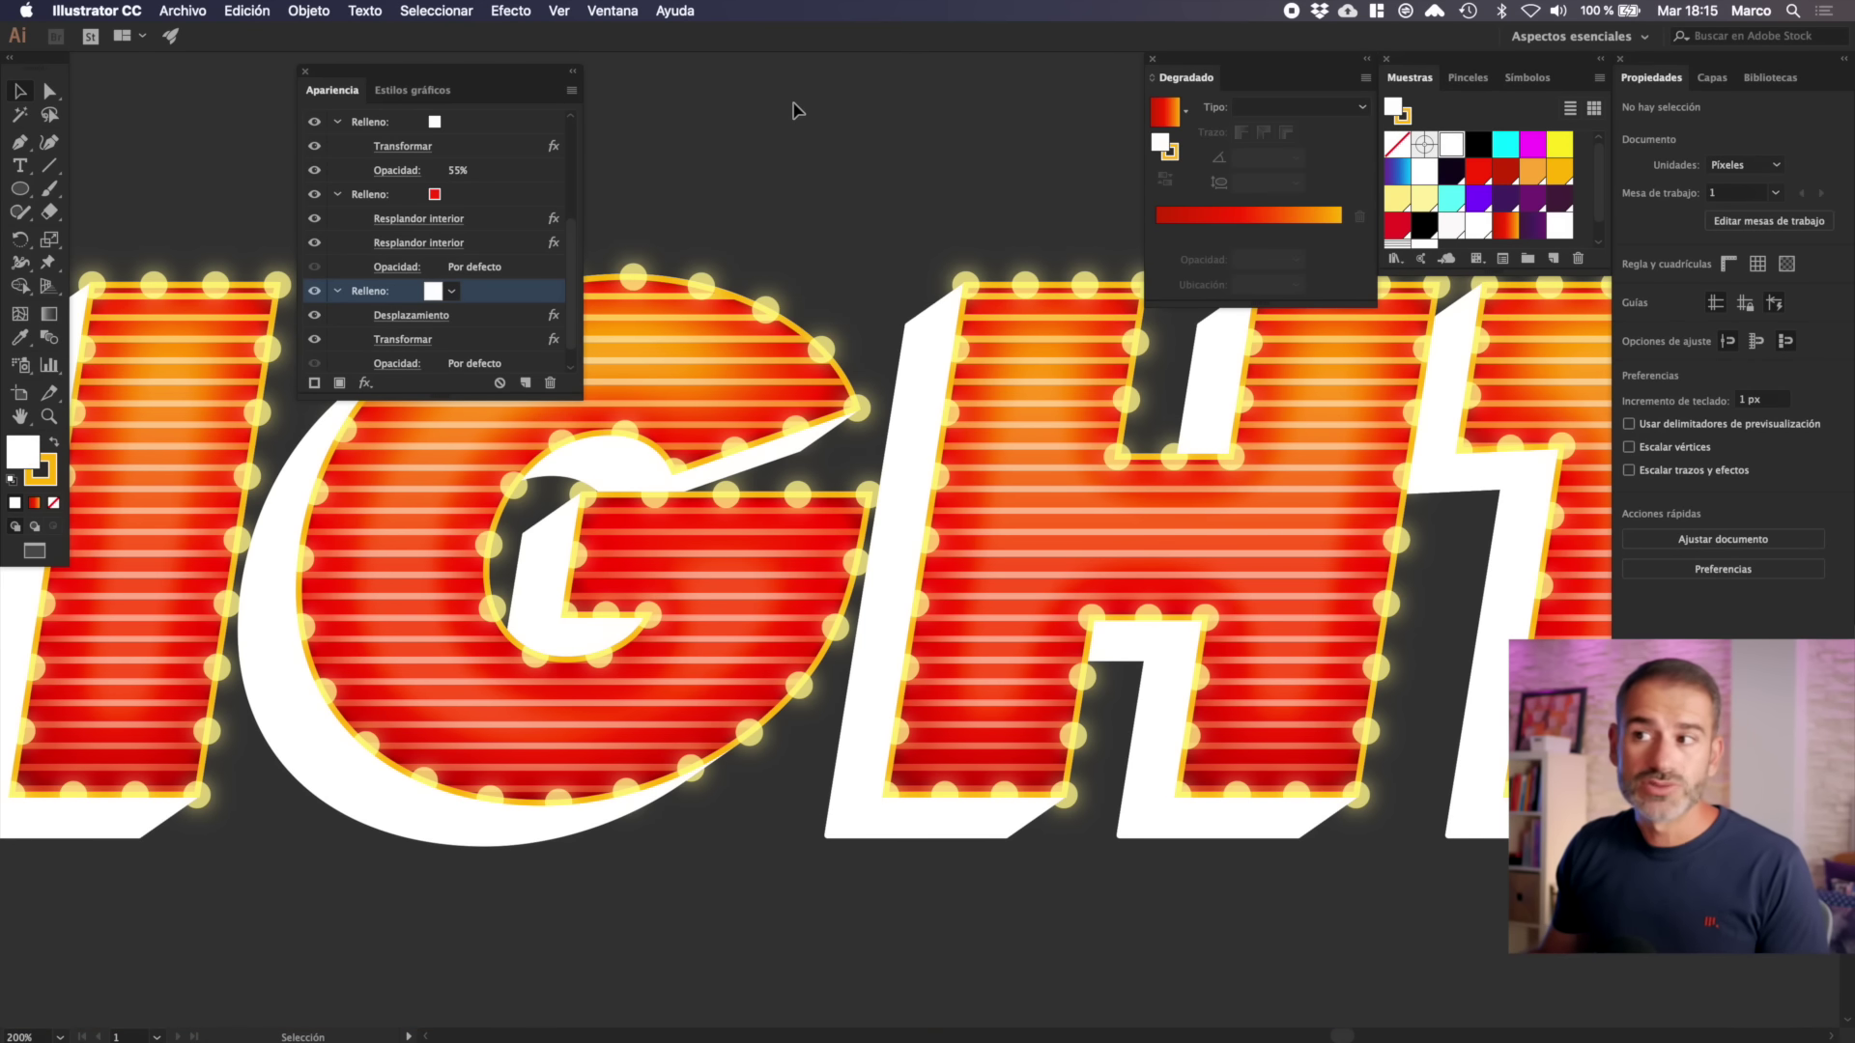
left_click(449, 292)
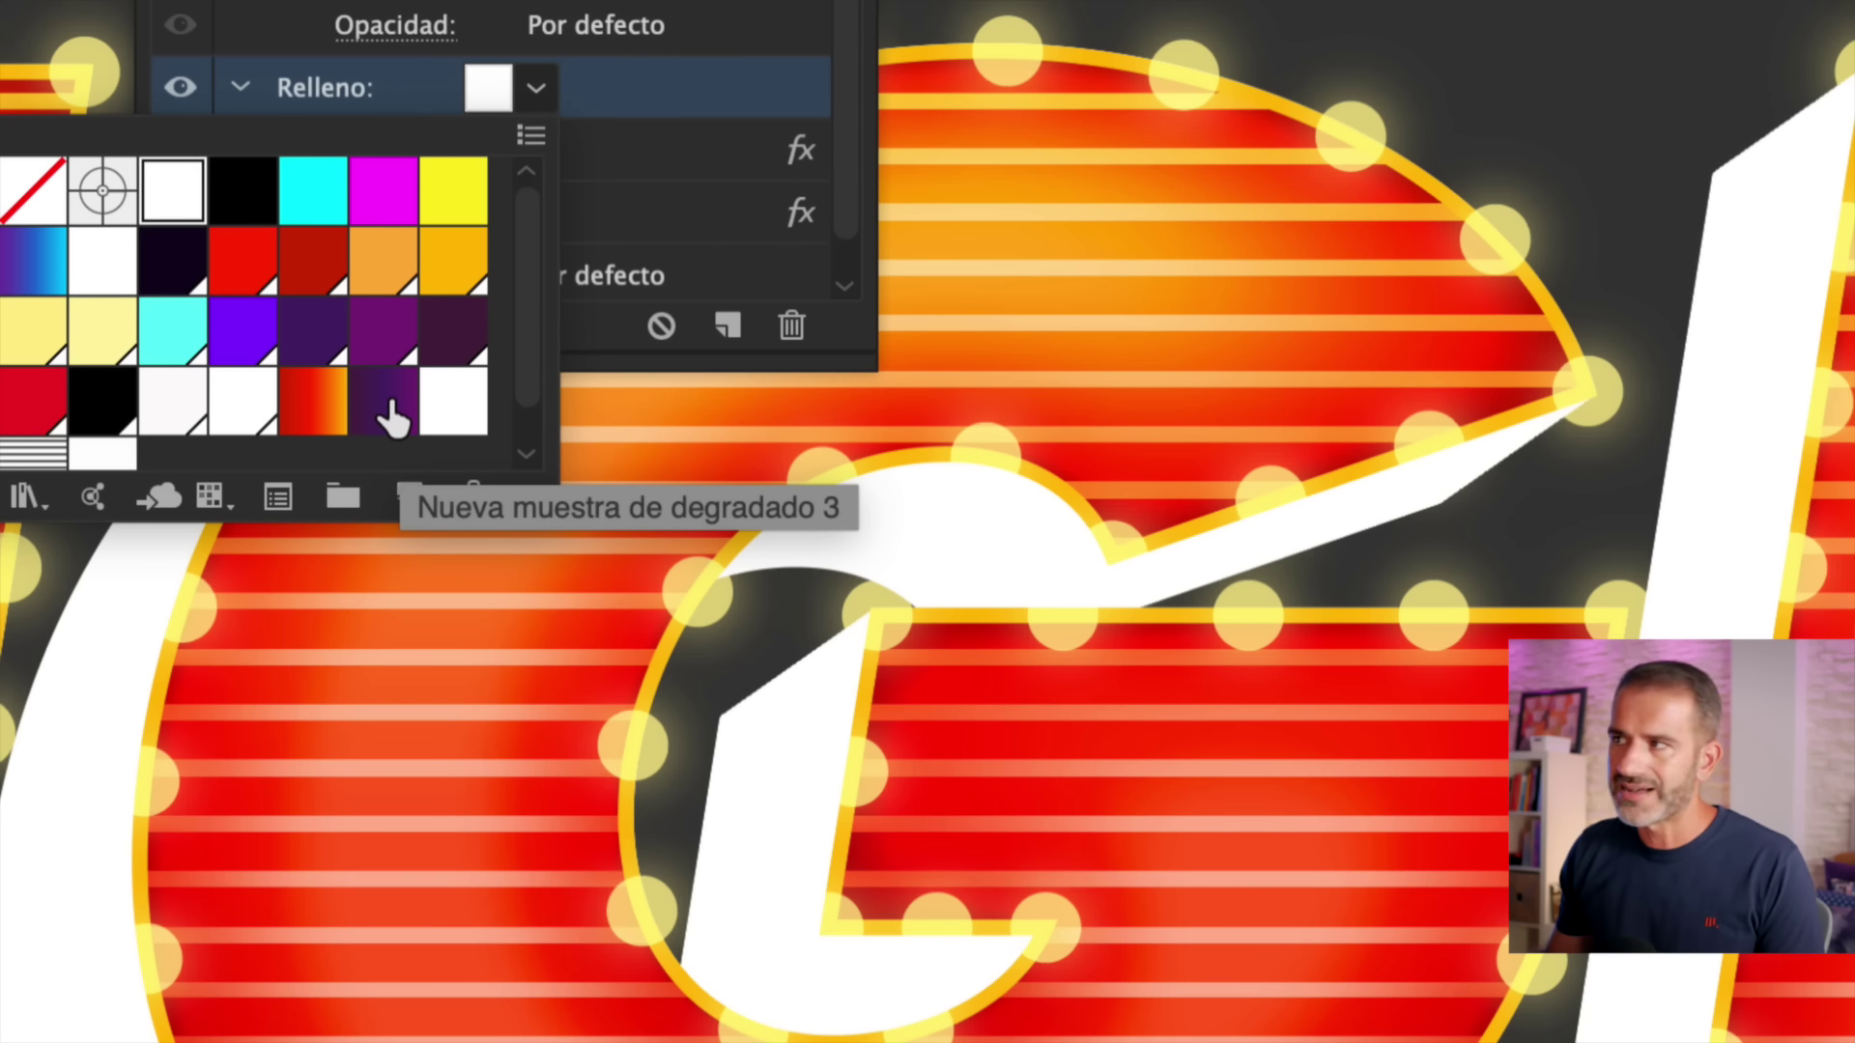
left_click(392, 400)
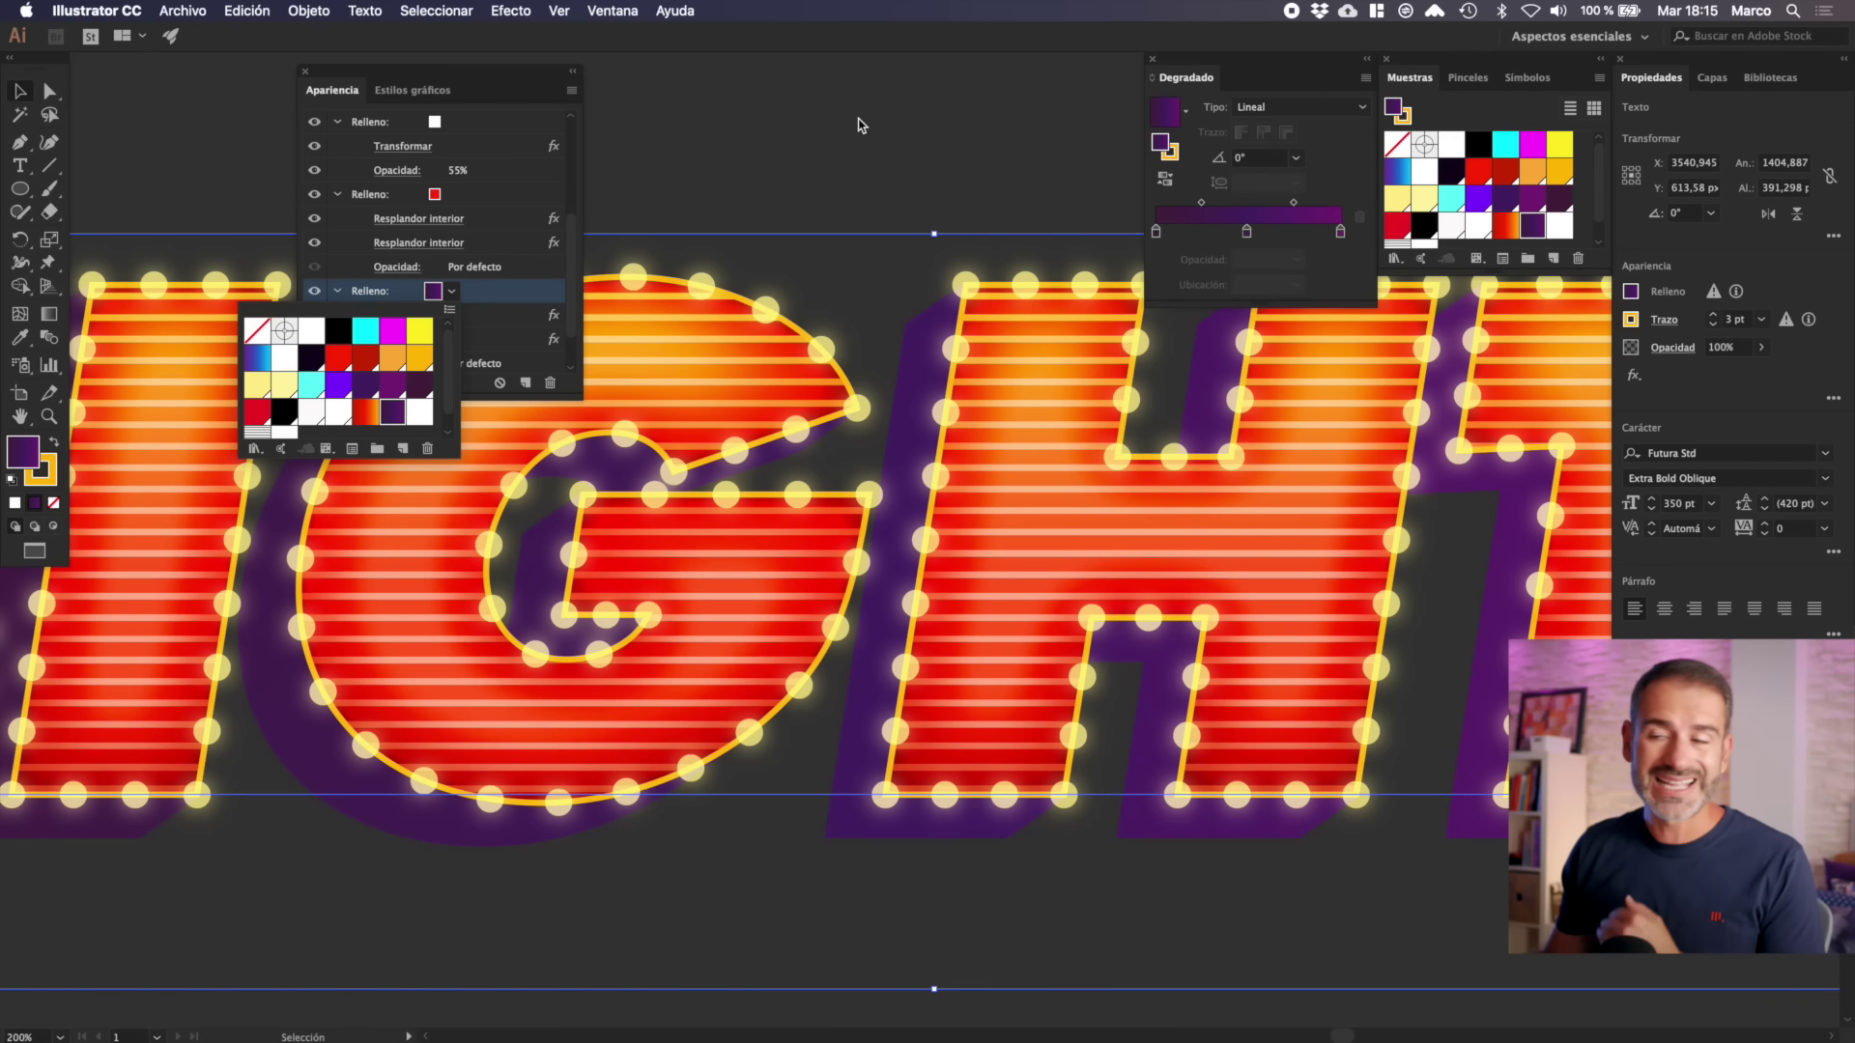
left_click(1268, 181)
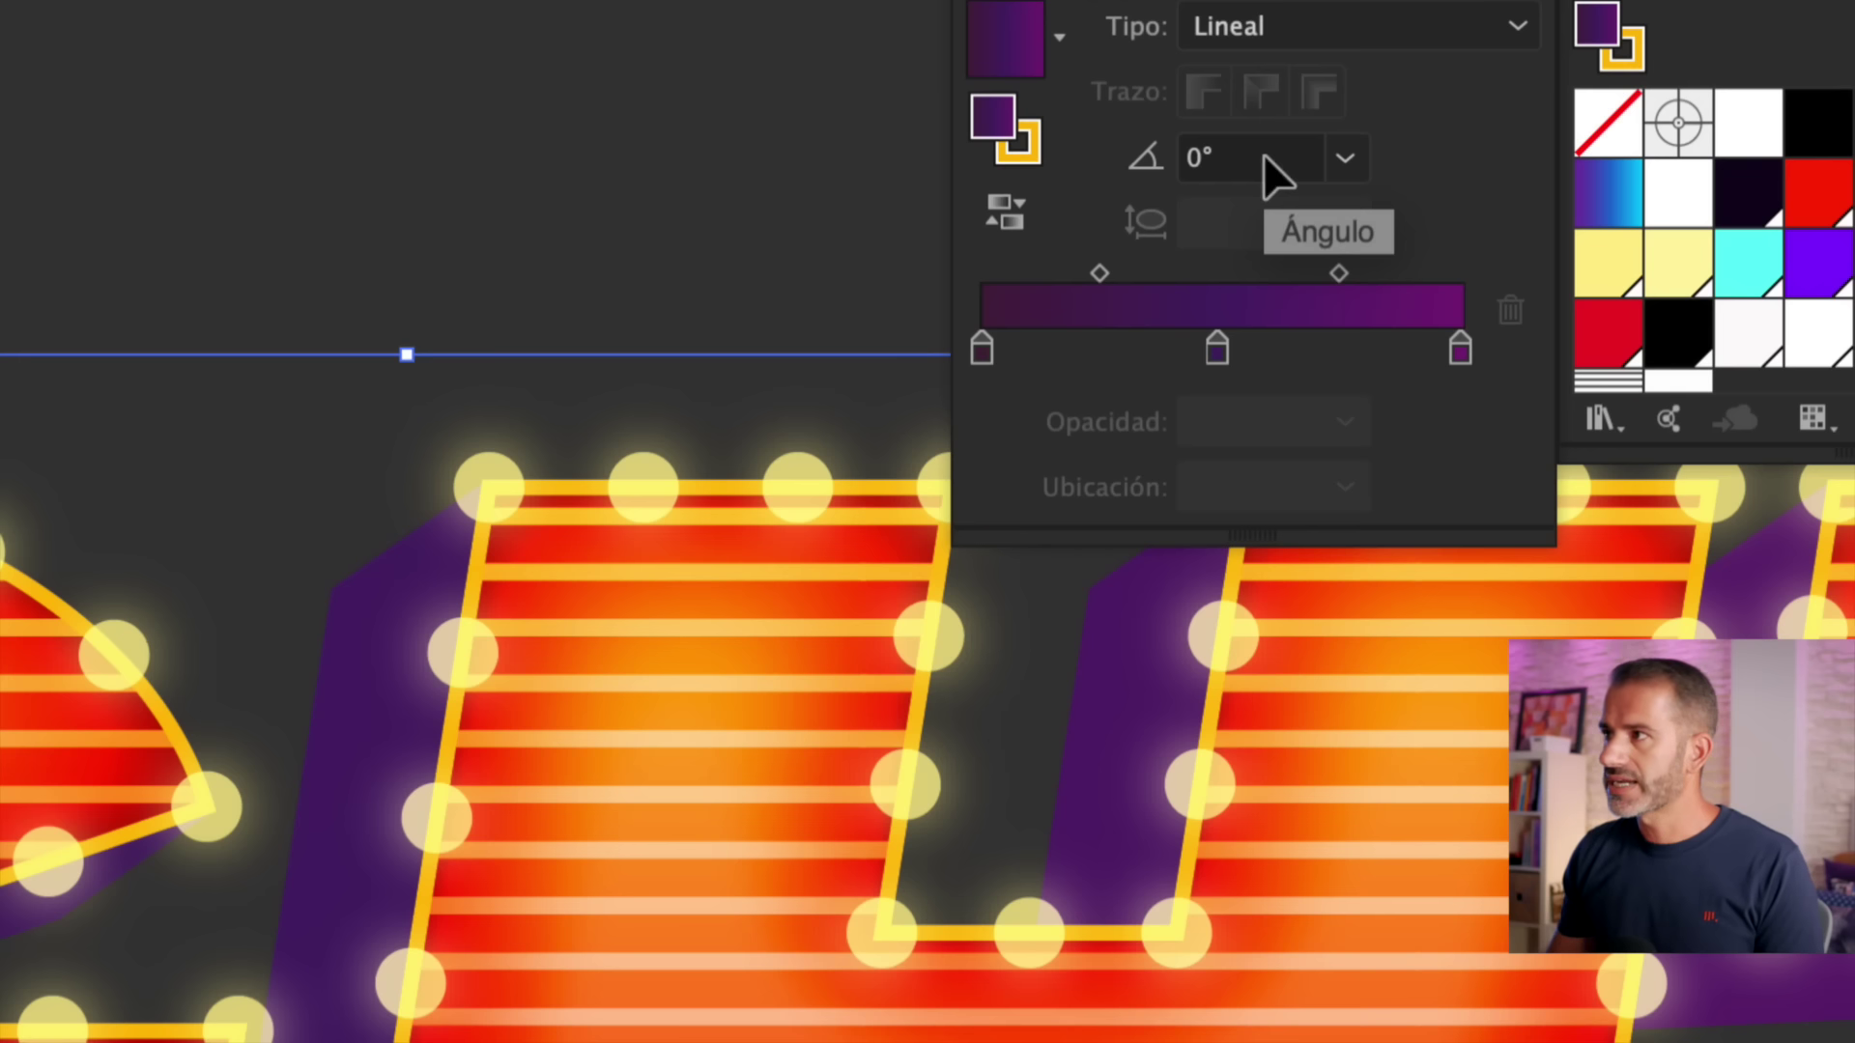
left_click(1244, 158)
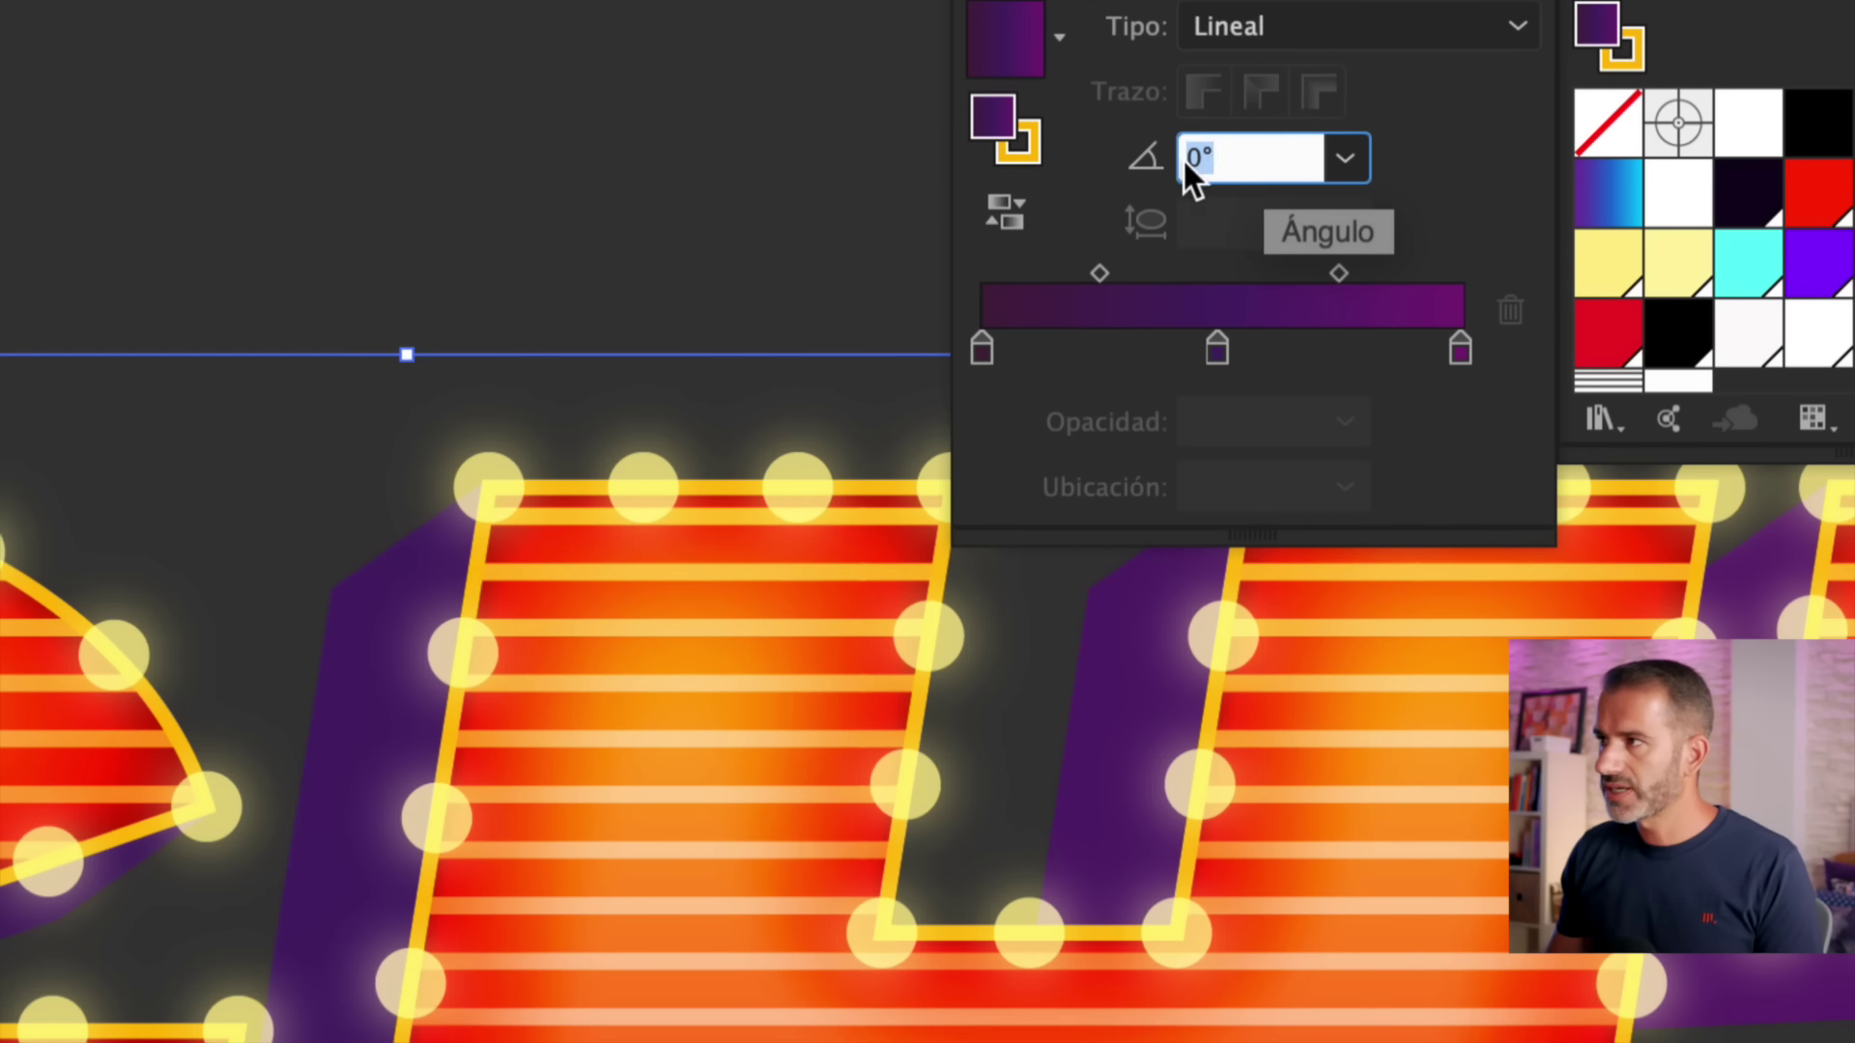
type("90")
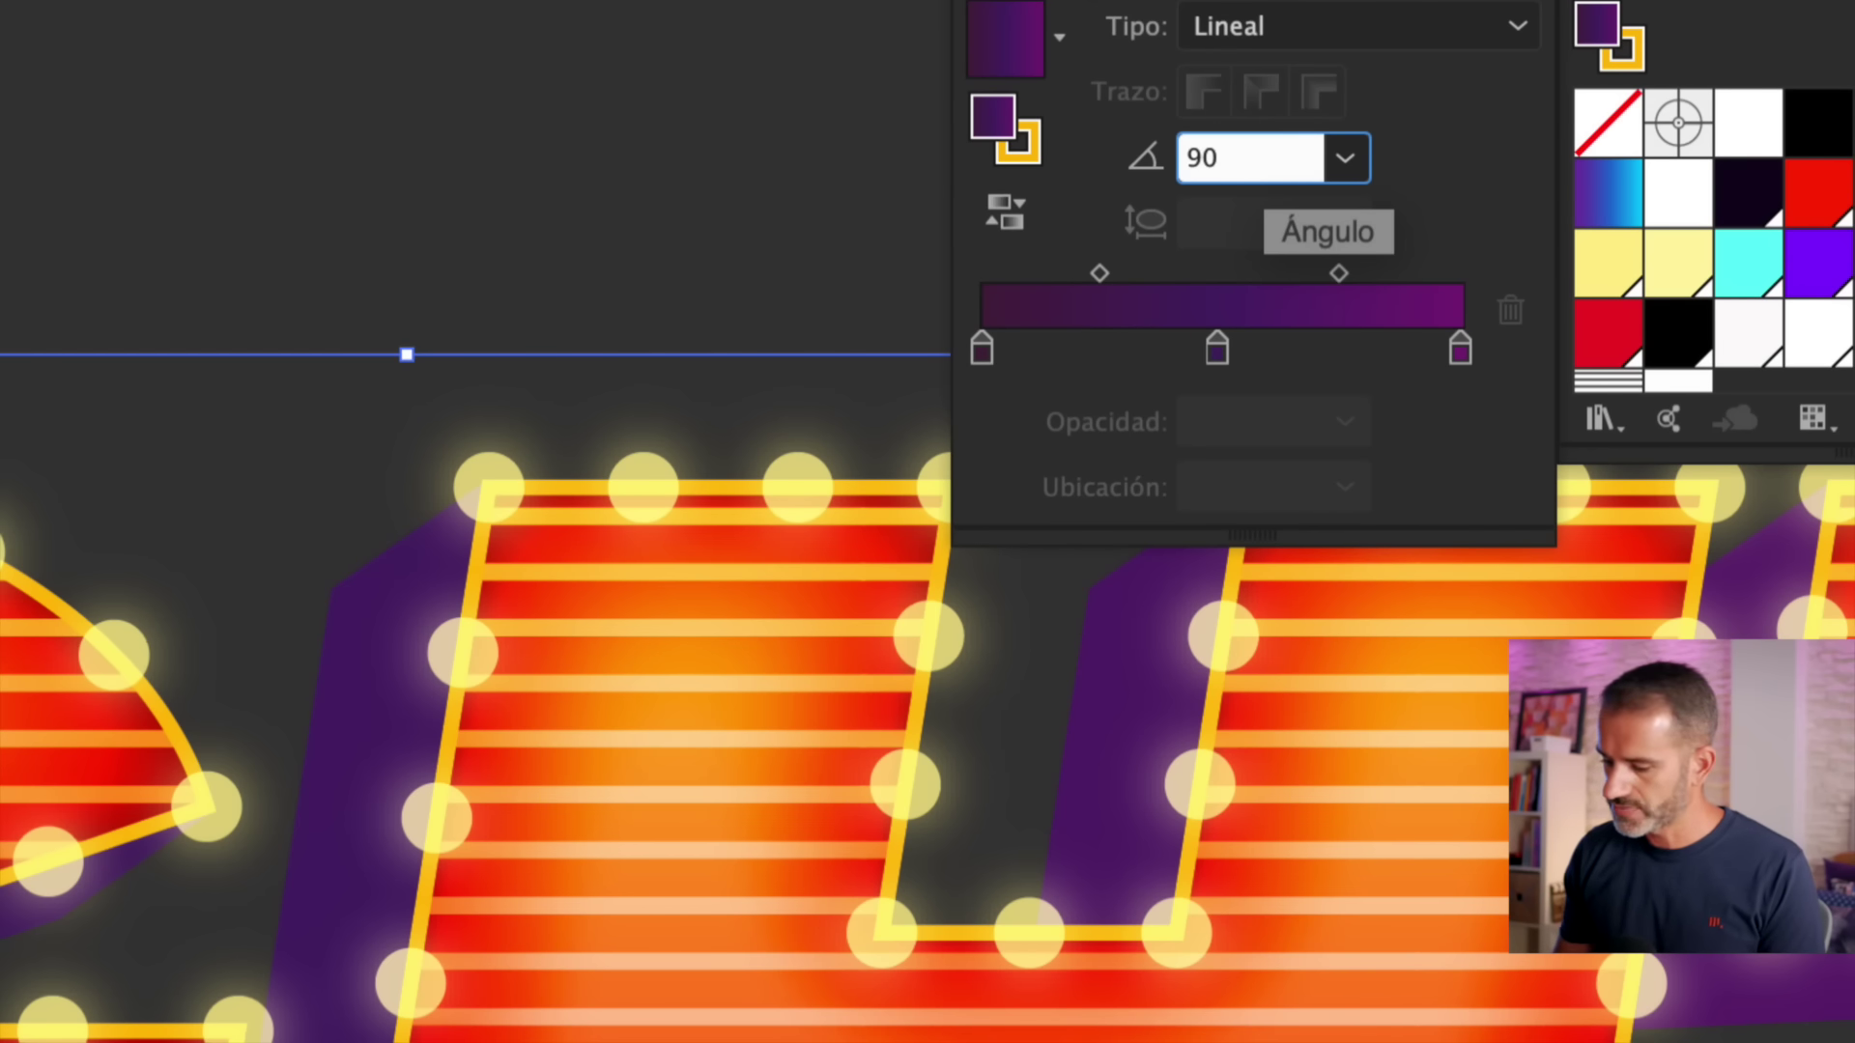
key("Return")
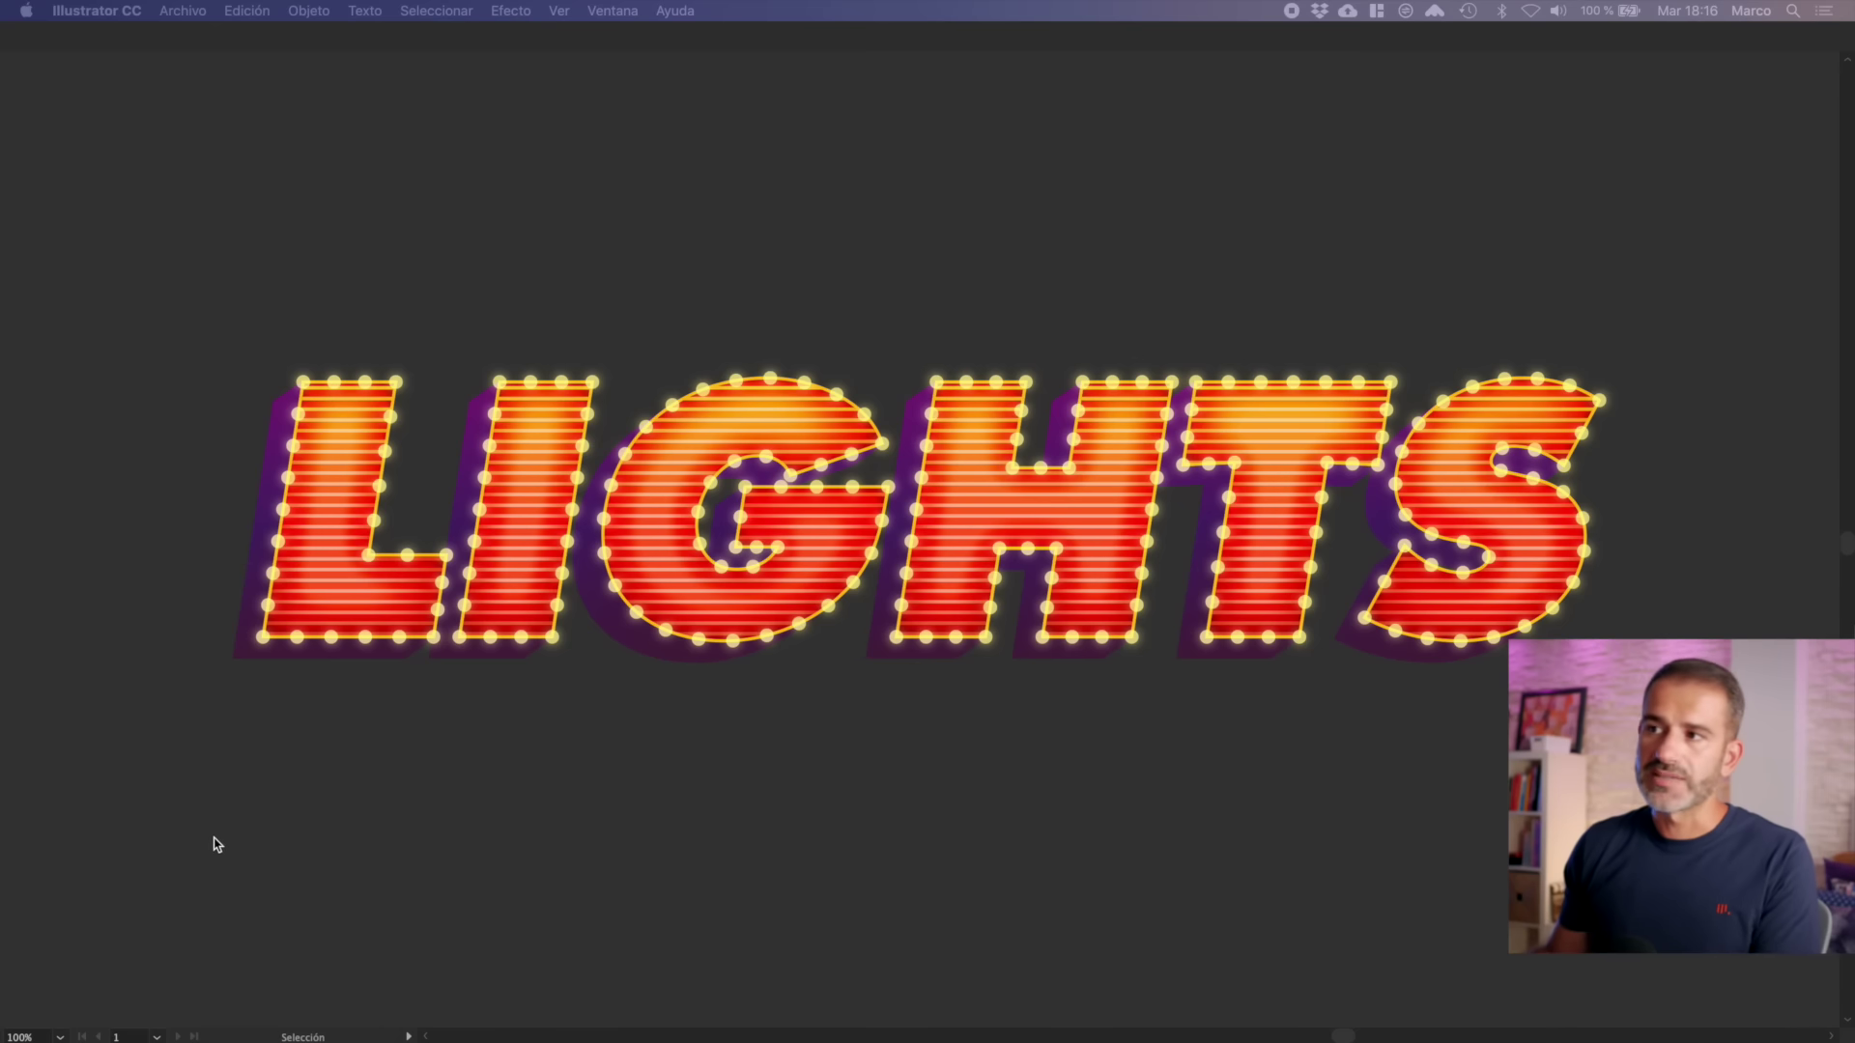
- Bring the full LIGHTS artwork into view, select the text and target its Caracteres level
key("Tab")
mouse_move(782, 154)
left_mouse_down()
mouse_move(734, 483)
mouse_move(906, 659)
mouse_move(940, 844)
left_mouse_up()
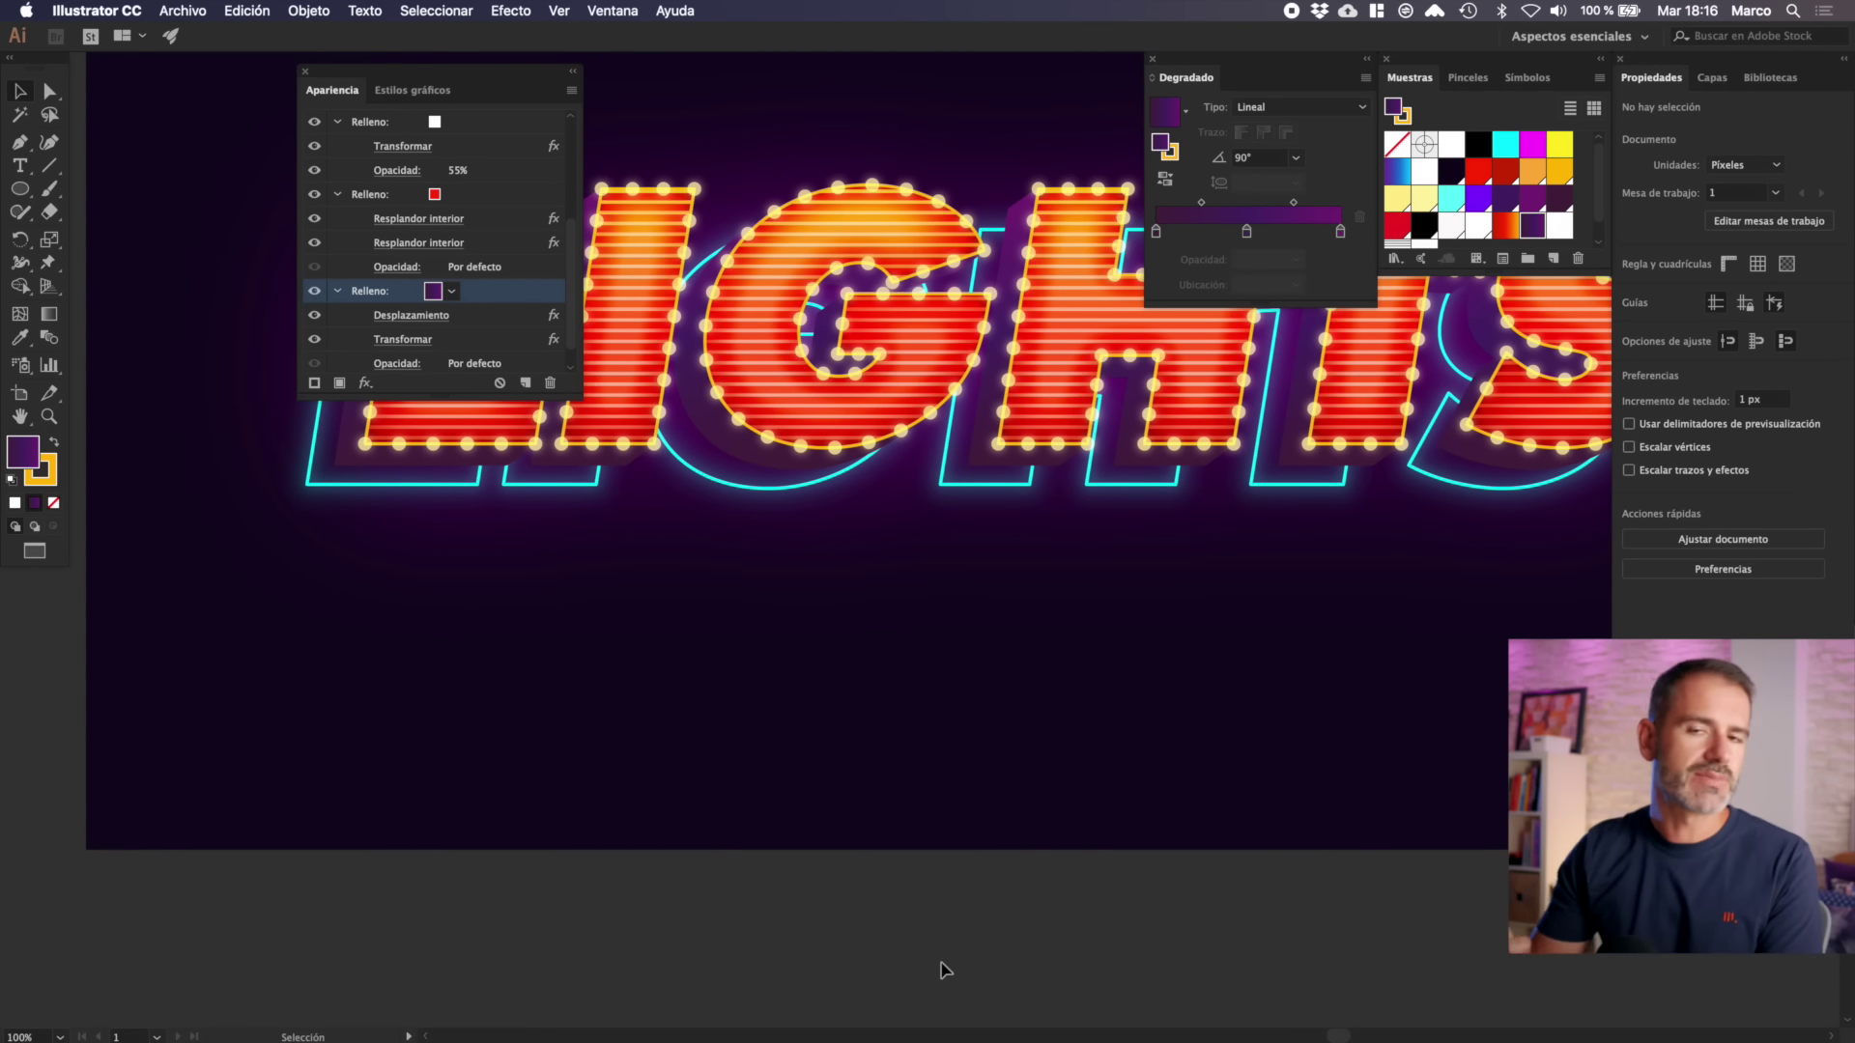
scroll(889, 773, "down", 5)
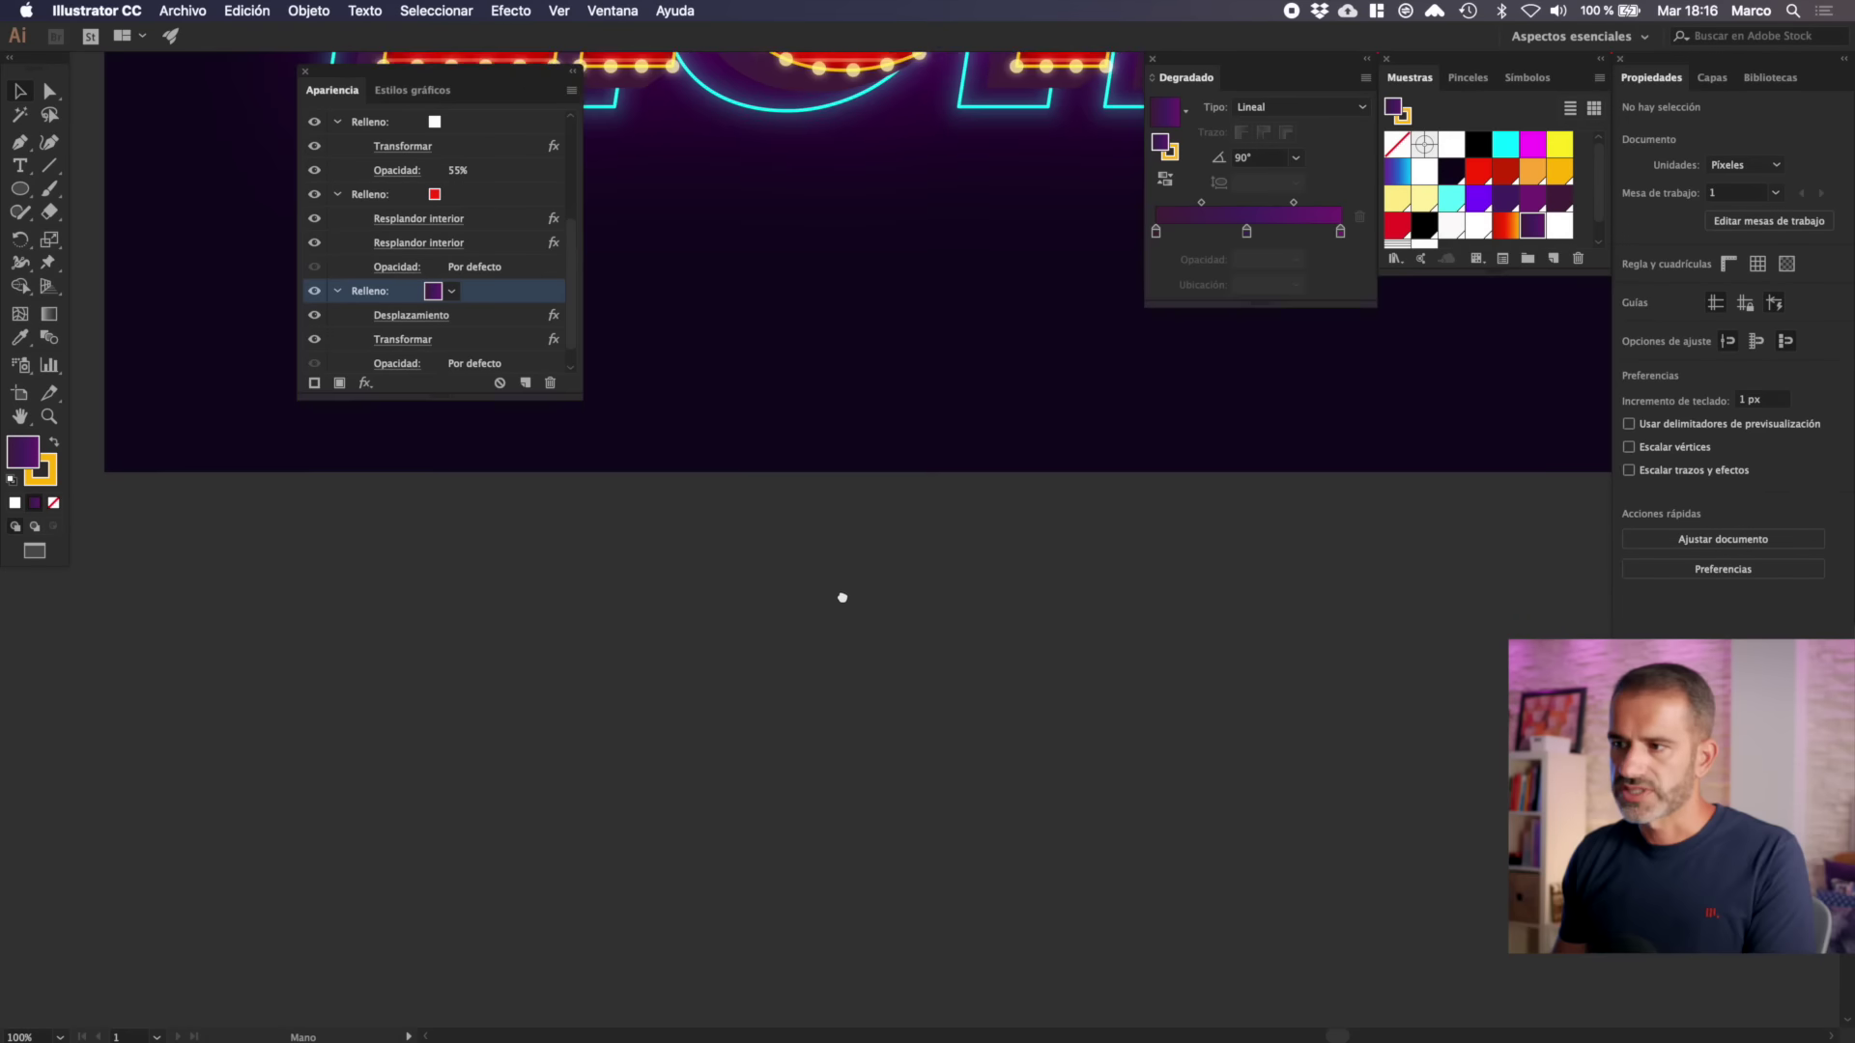
scroll(860, 493, "up", 10)
scroll(875, 483, "down", 3)
left_click(874, 576)
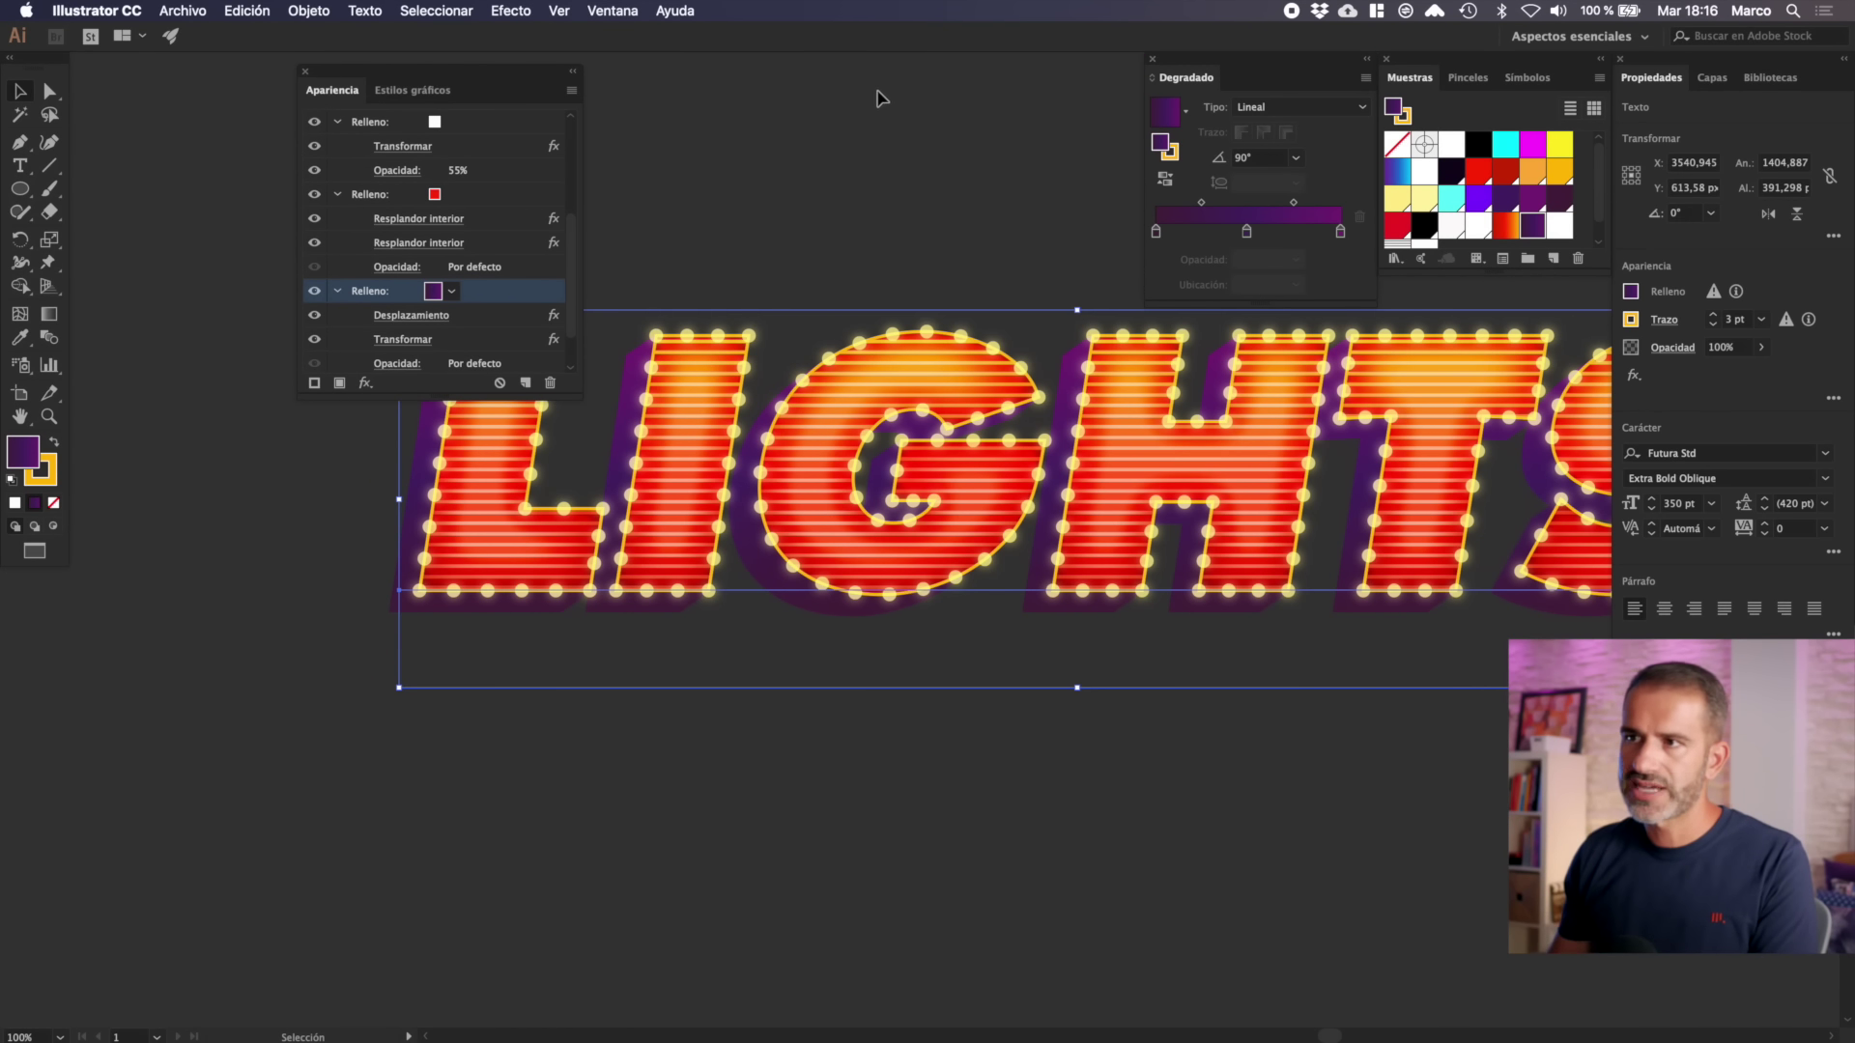
scroll(454, 280, "down", 2)
left_click(411, 338)
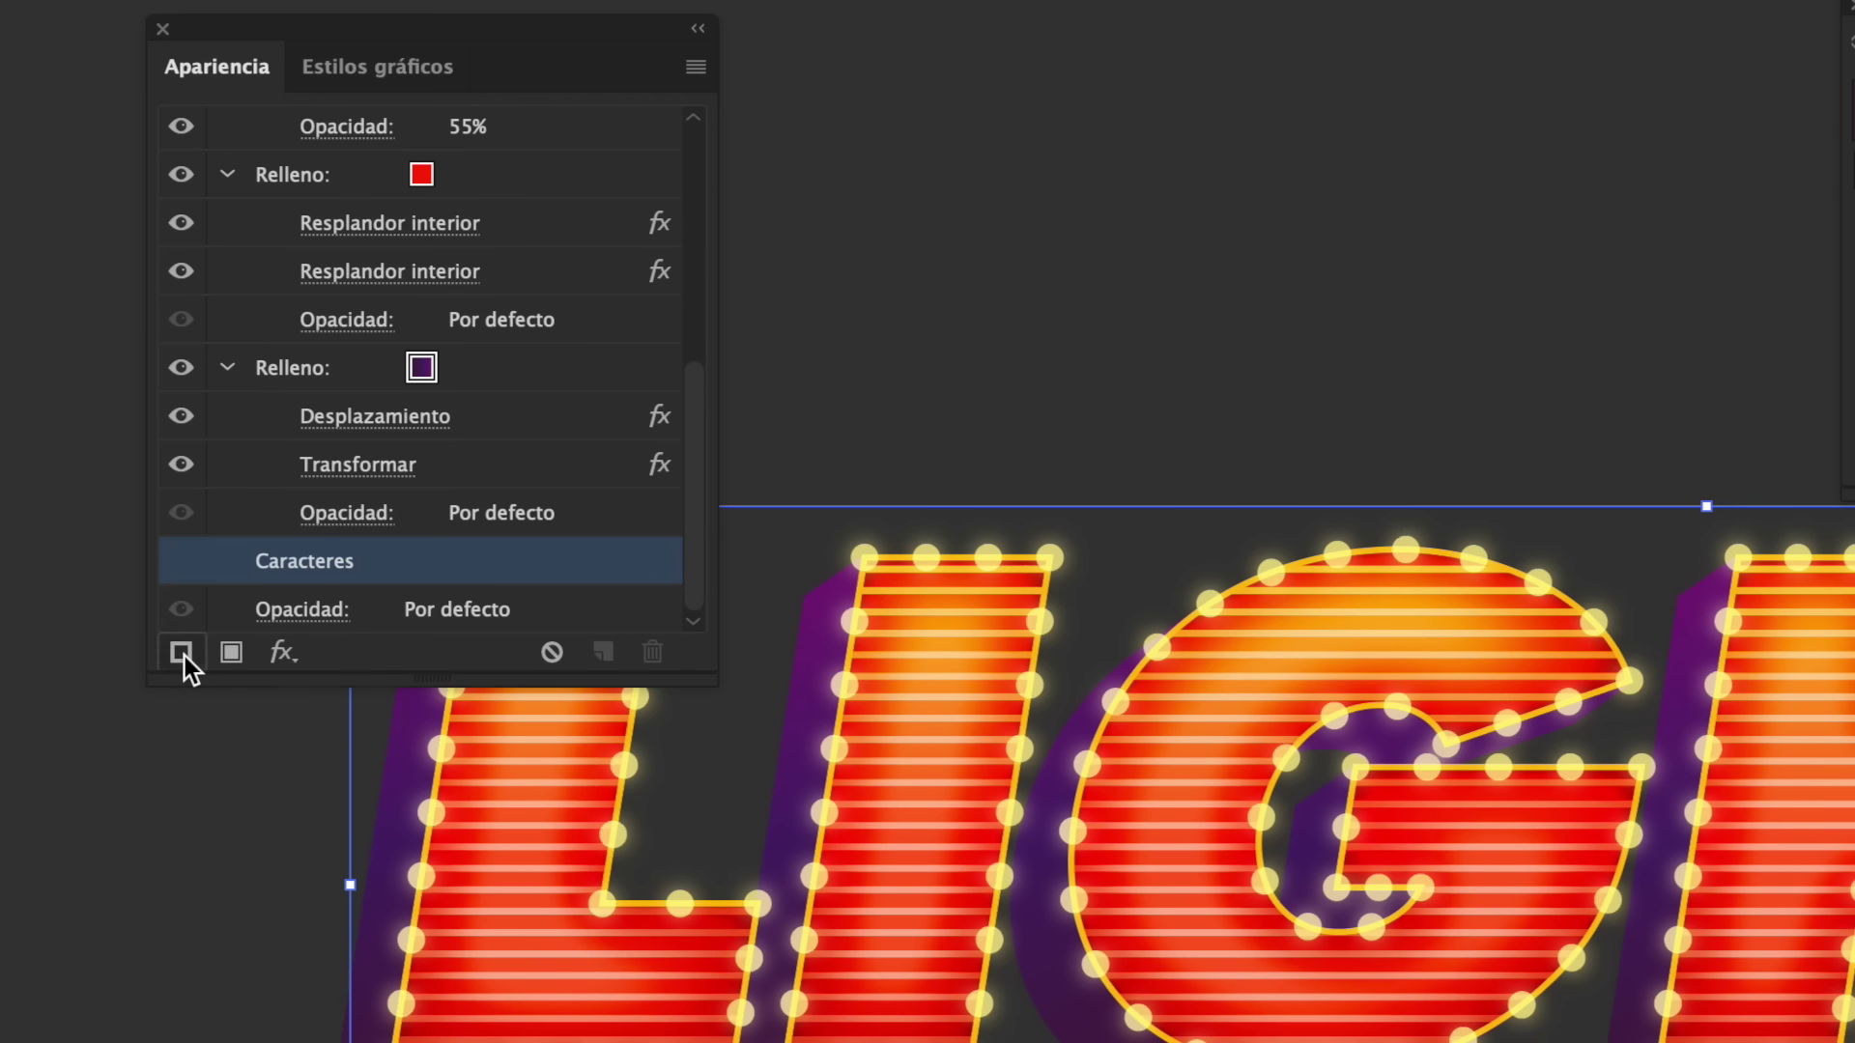
- Add a new cyan stroke to the LIGHTS text
left_click(184, 657)
left_click(419, 565)
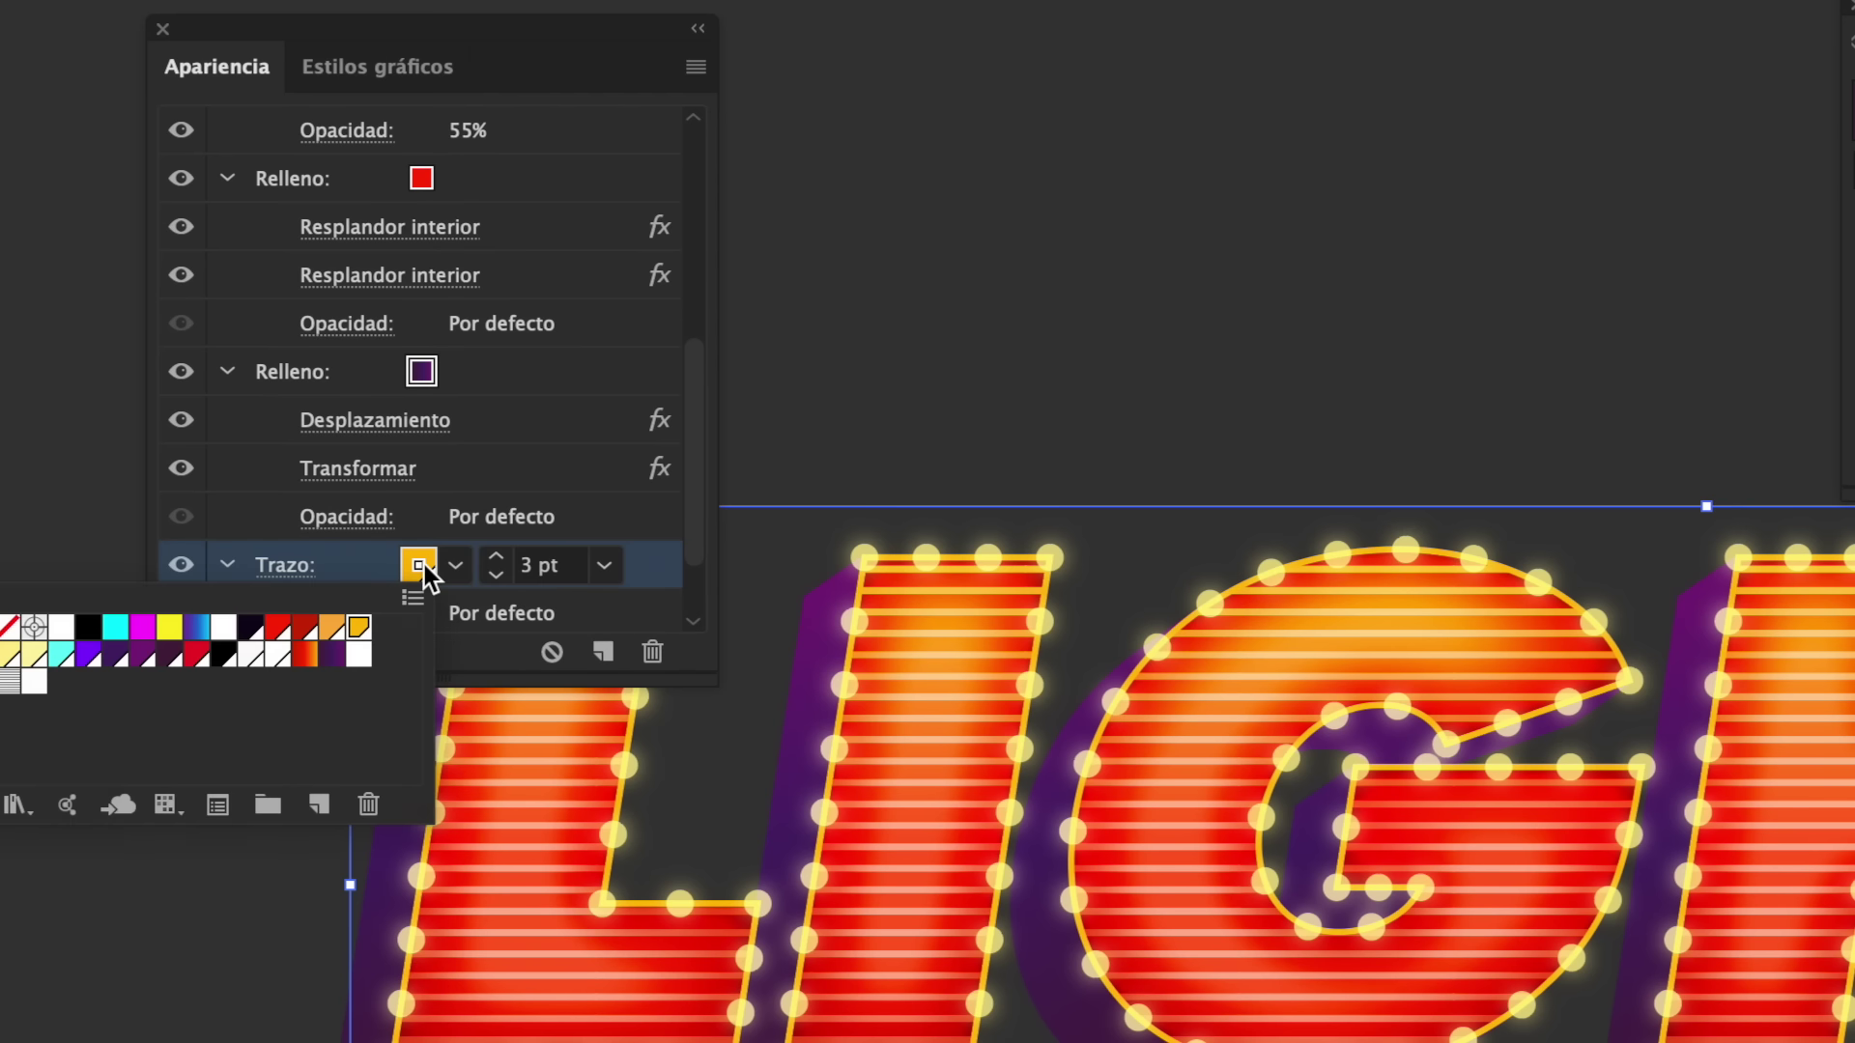
left_click(114, 627)
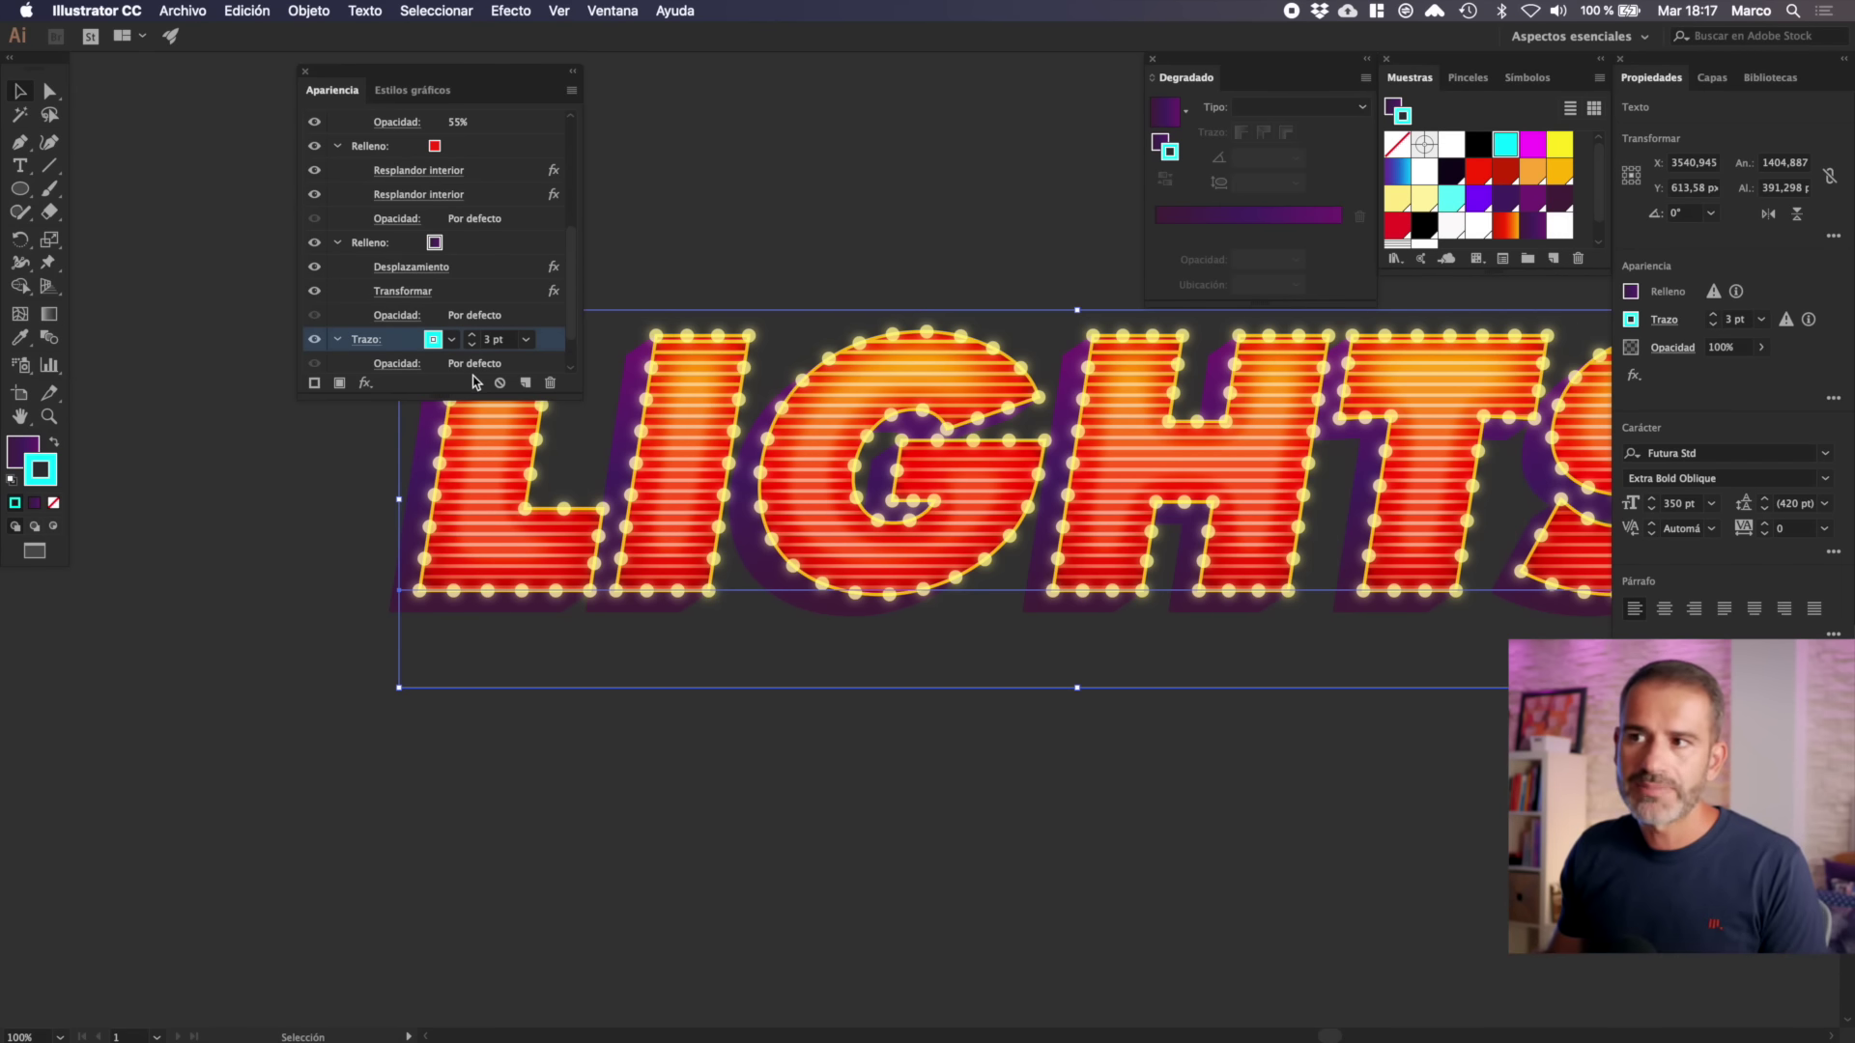
- Add a Transform effect to the stroke, using the calculator to work out its vertical offset
left_click(365, 385)
mouse_move(455, 495)
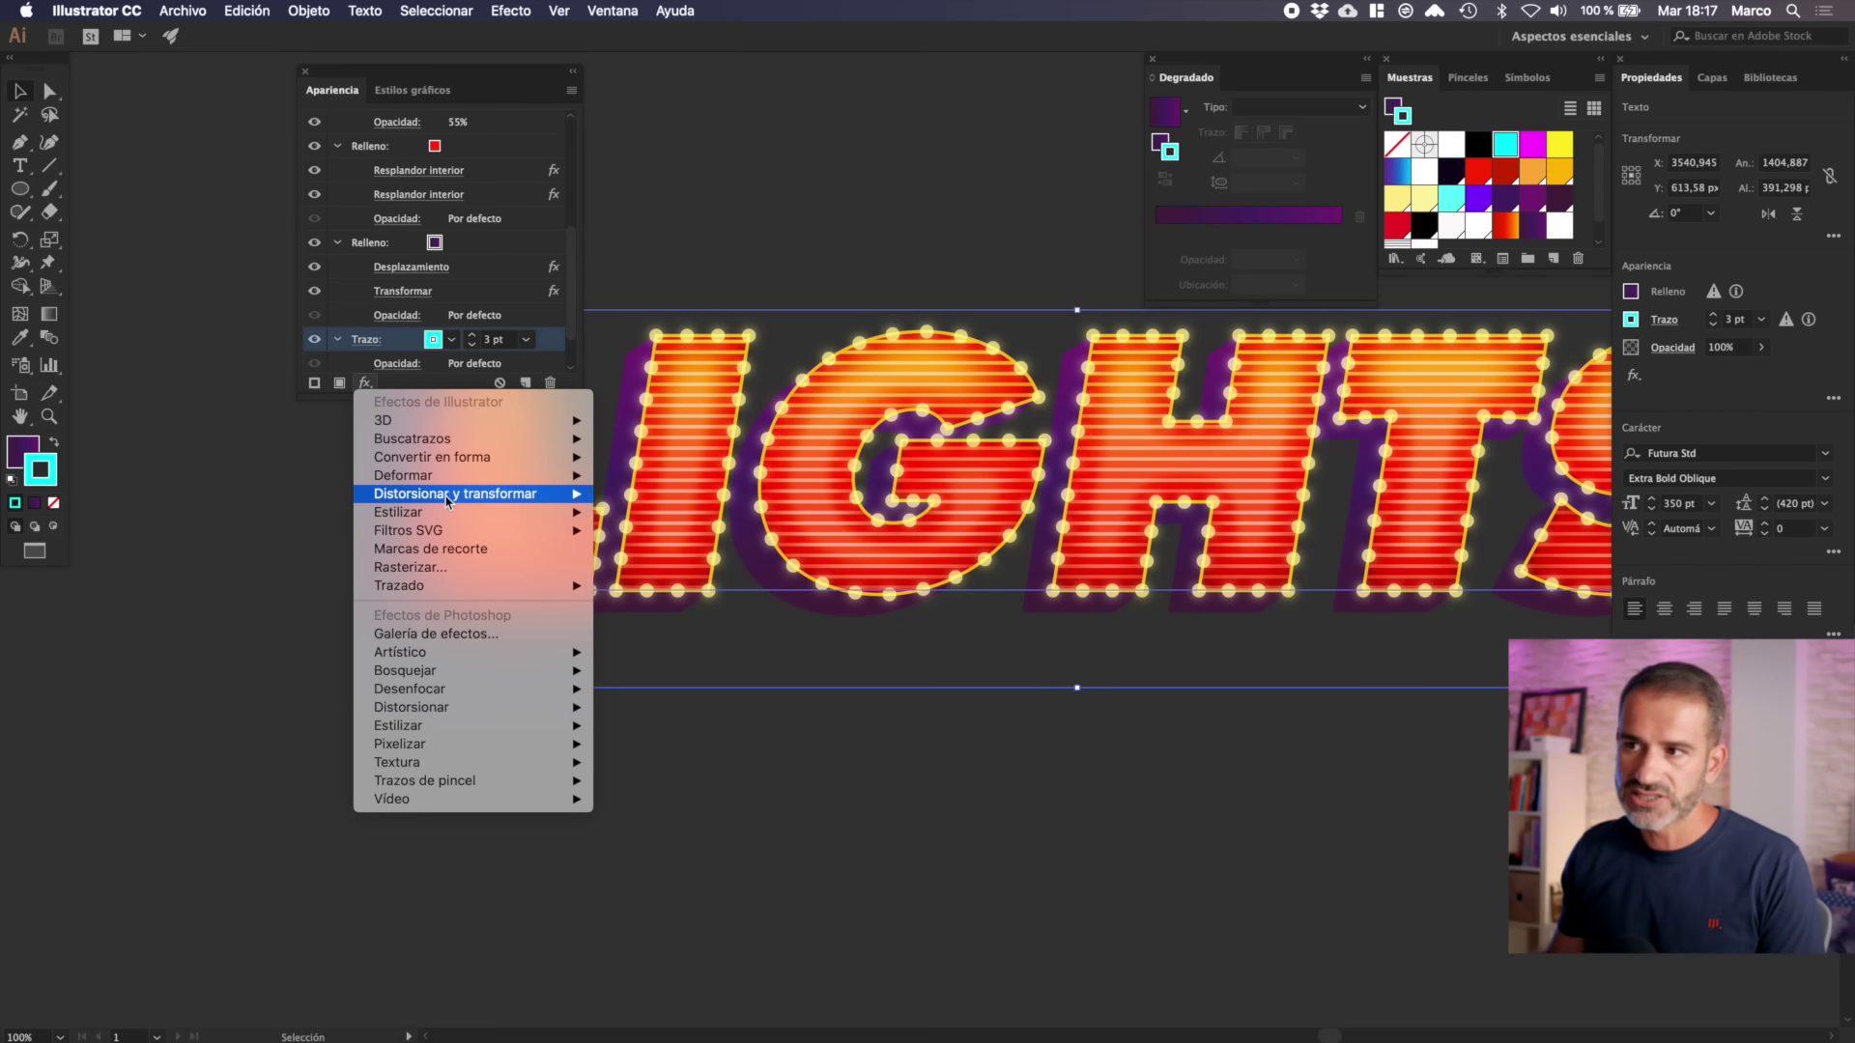
left_click(693, 592)
key("Tab")
key("Tab")
type("-1")
key("Tab")
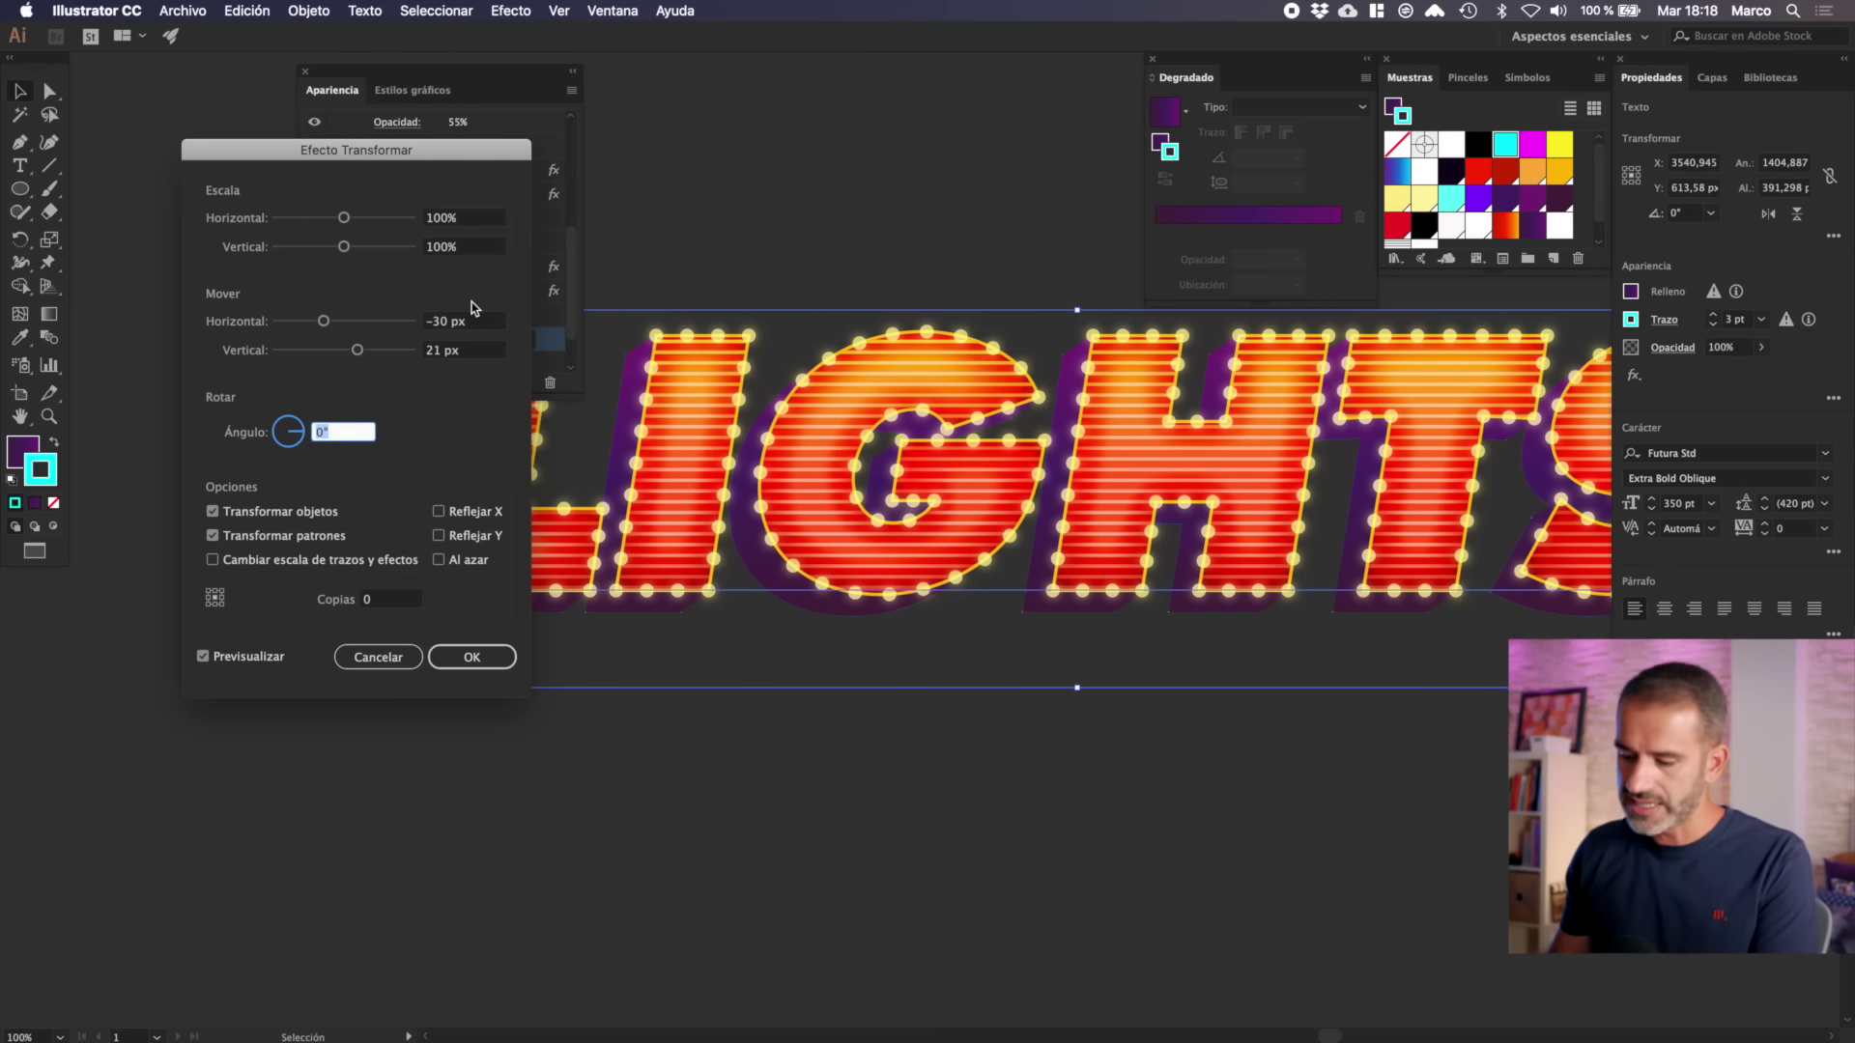
left_click(745, 454)
left_click(812, 457)
left_click(706, 321)
left_click(867, 464)
- Set the stroke's Transform move to −40 px horizontal and 28 px vertical
key("super+Tab")
type("-40")
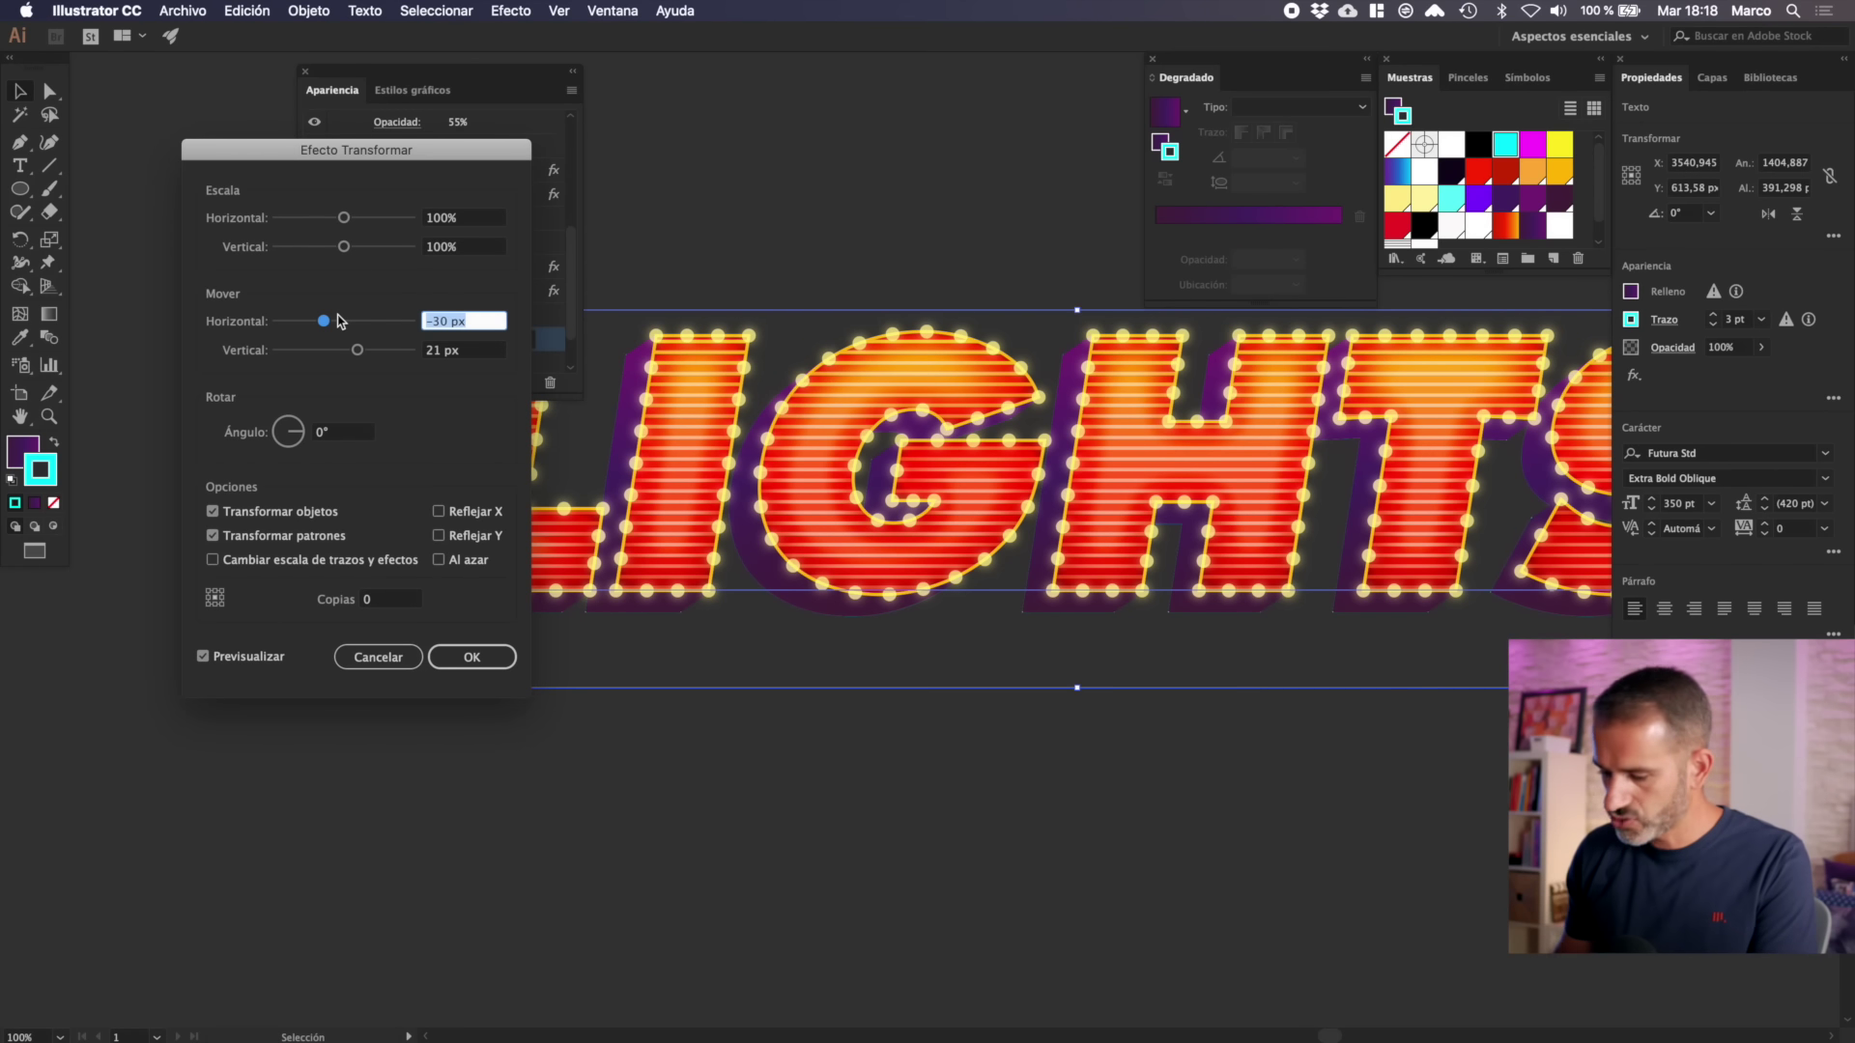
key("Tab")
type("2")
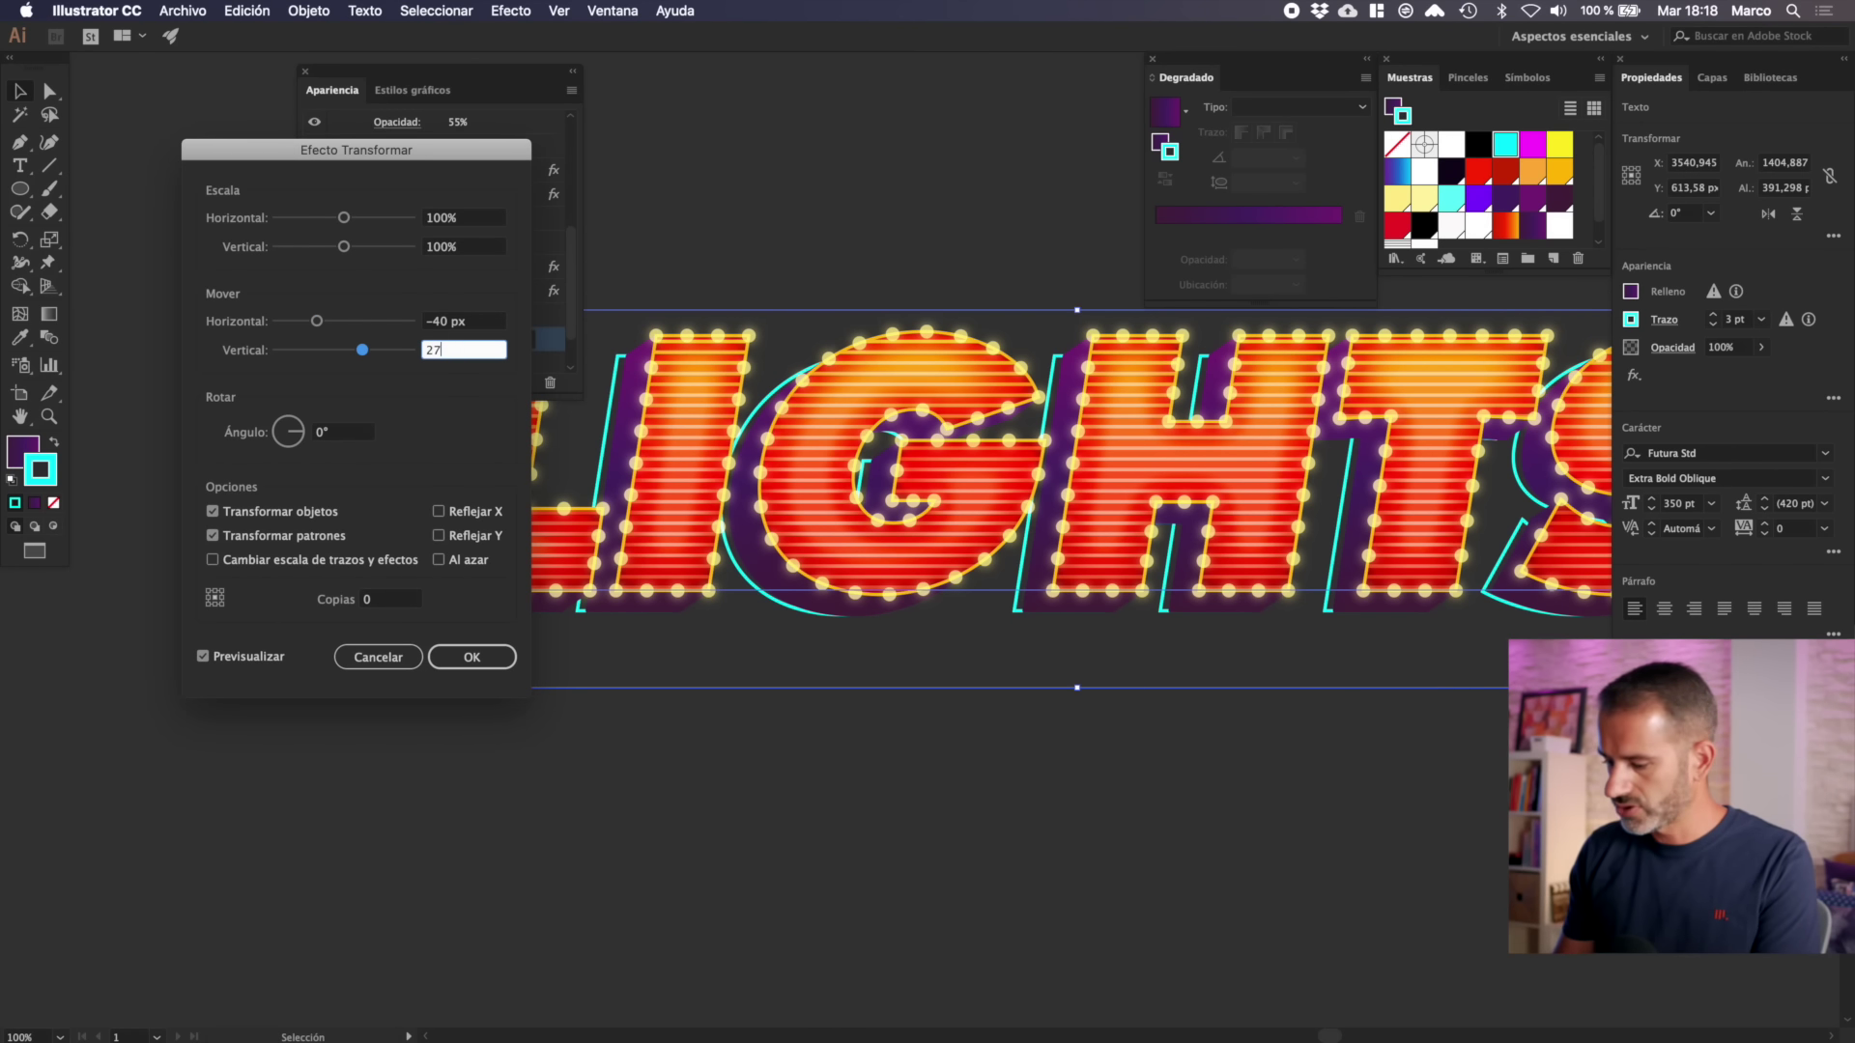
key("BackSpace")
type("8")
key("Tab")
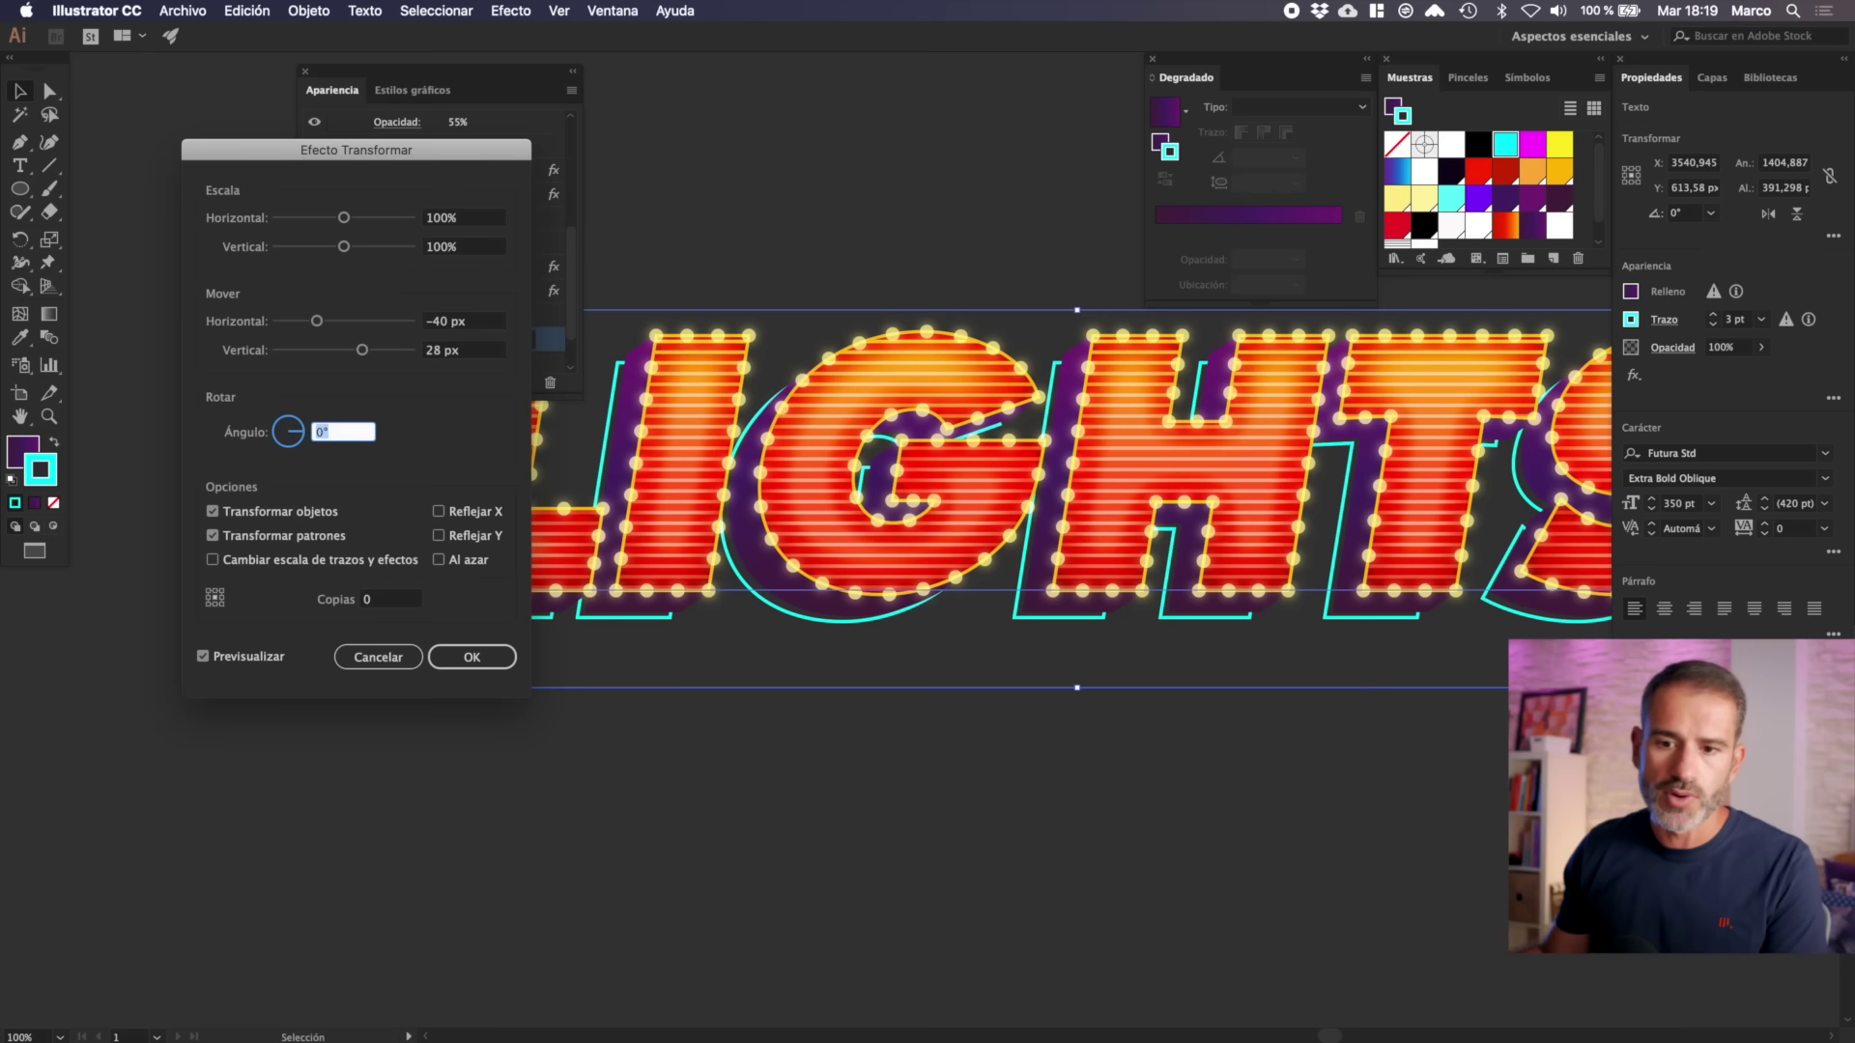
- Reopen the stroke's Transform and change the horizontal move to −60 px
left_click(403, 289)
left_click_drag(503, 352, 332, 237)
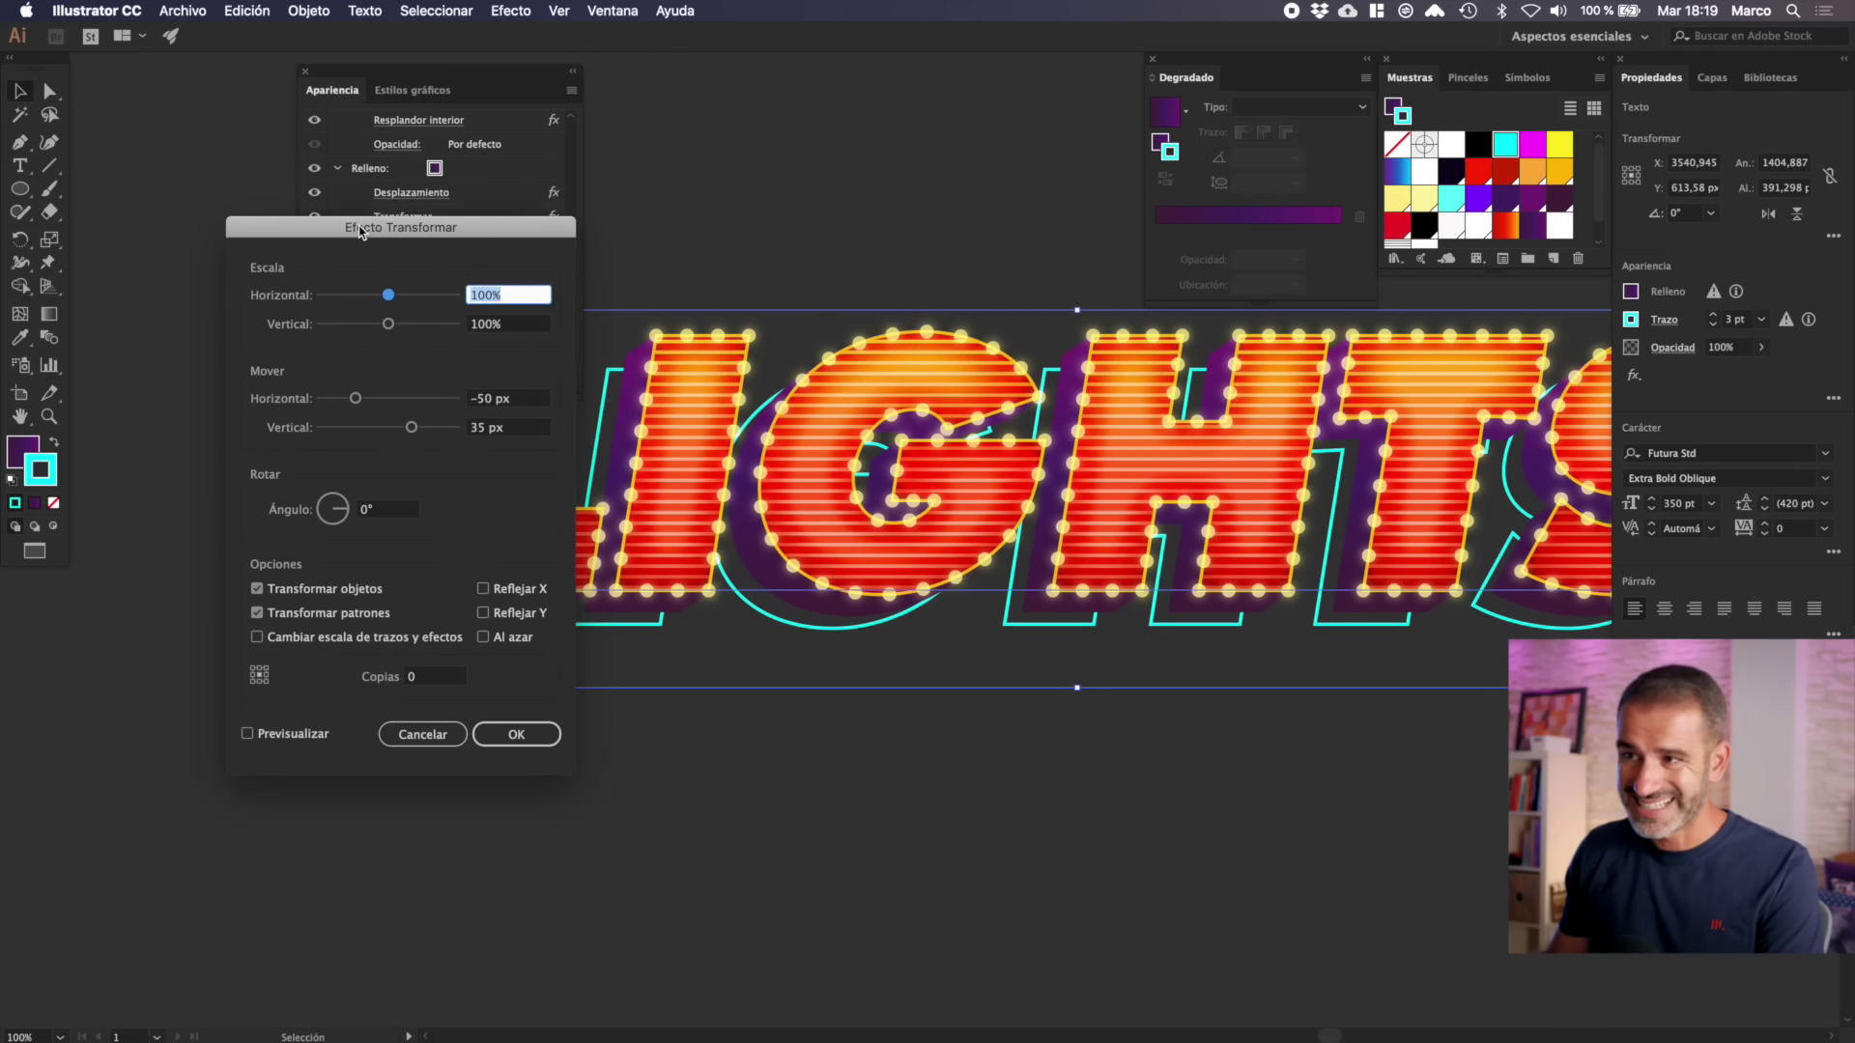
left_click(520, 395)
type("-60")
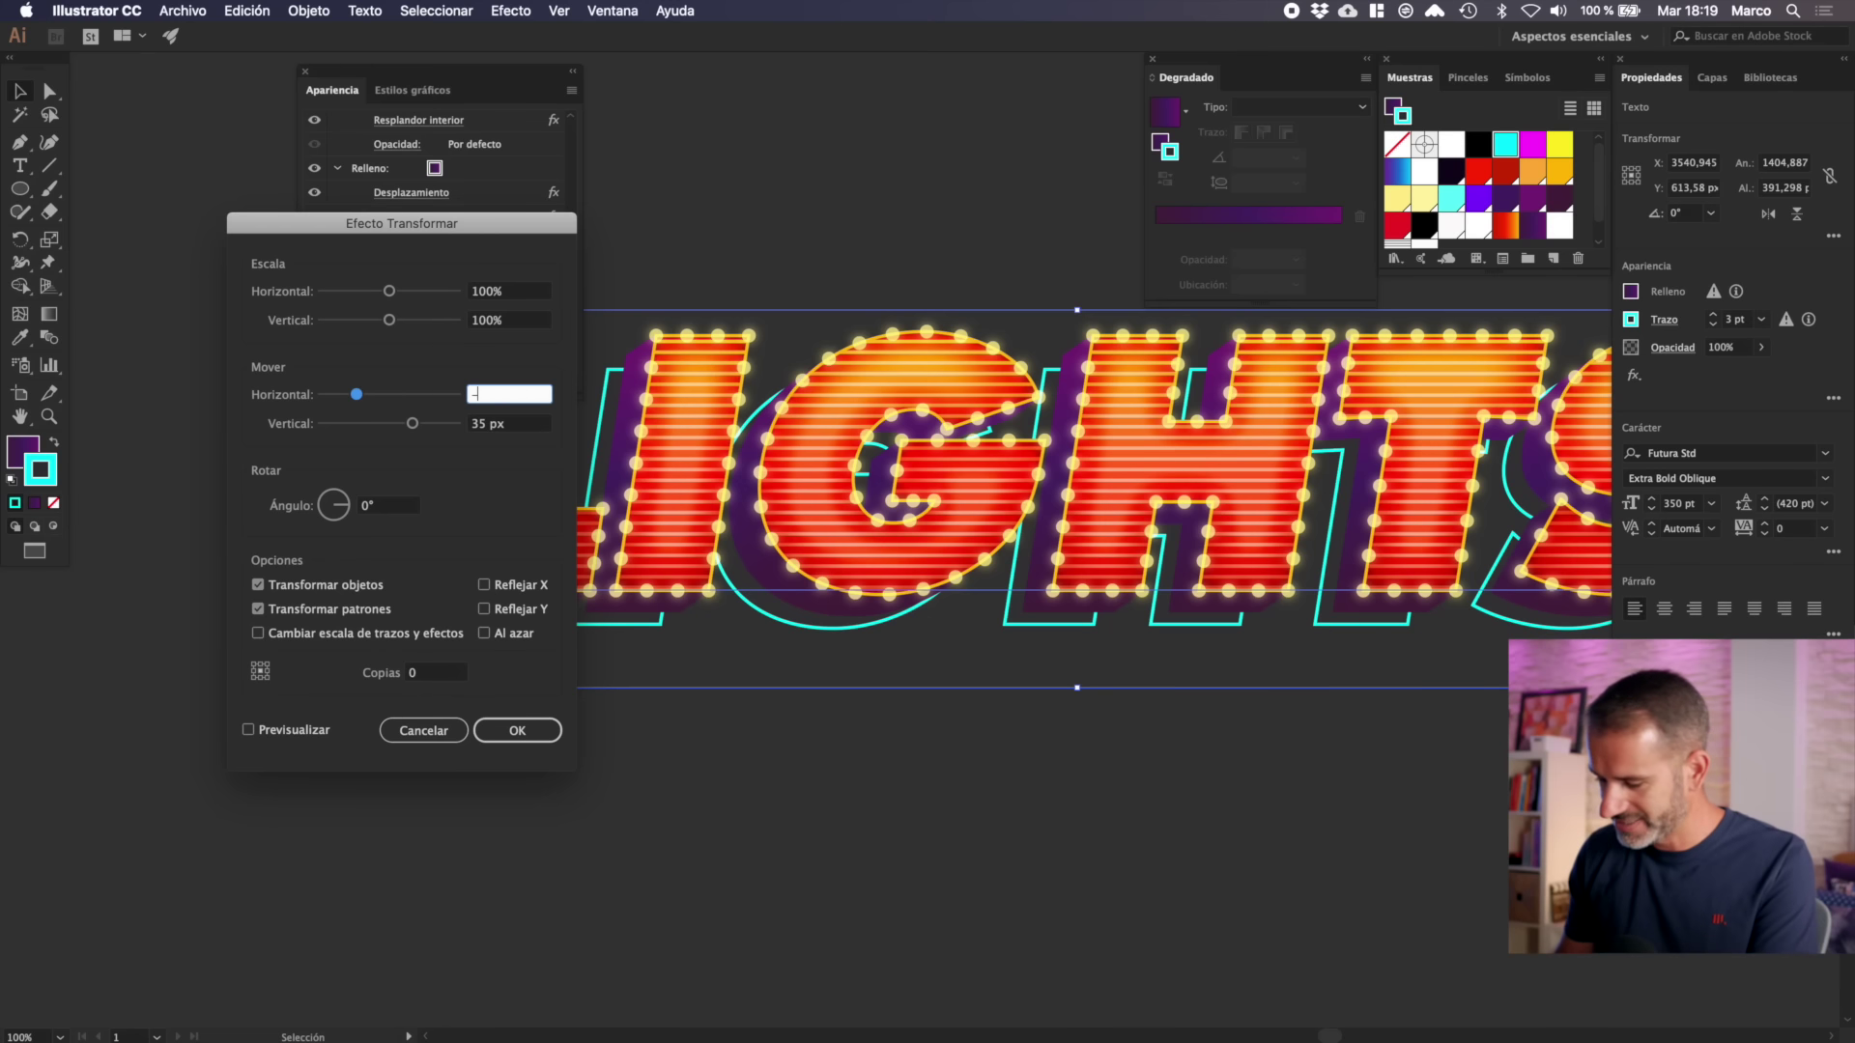
key("Tab")
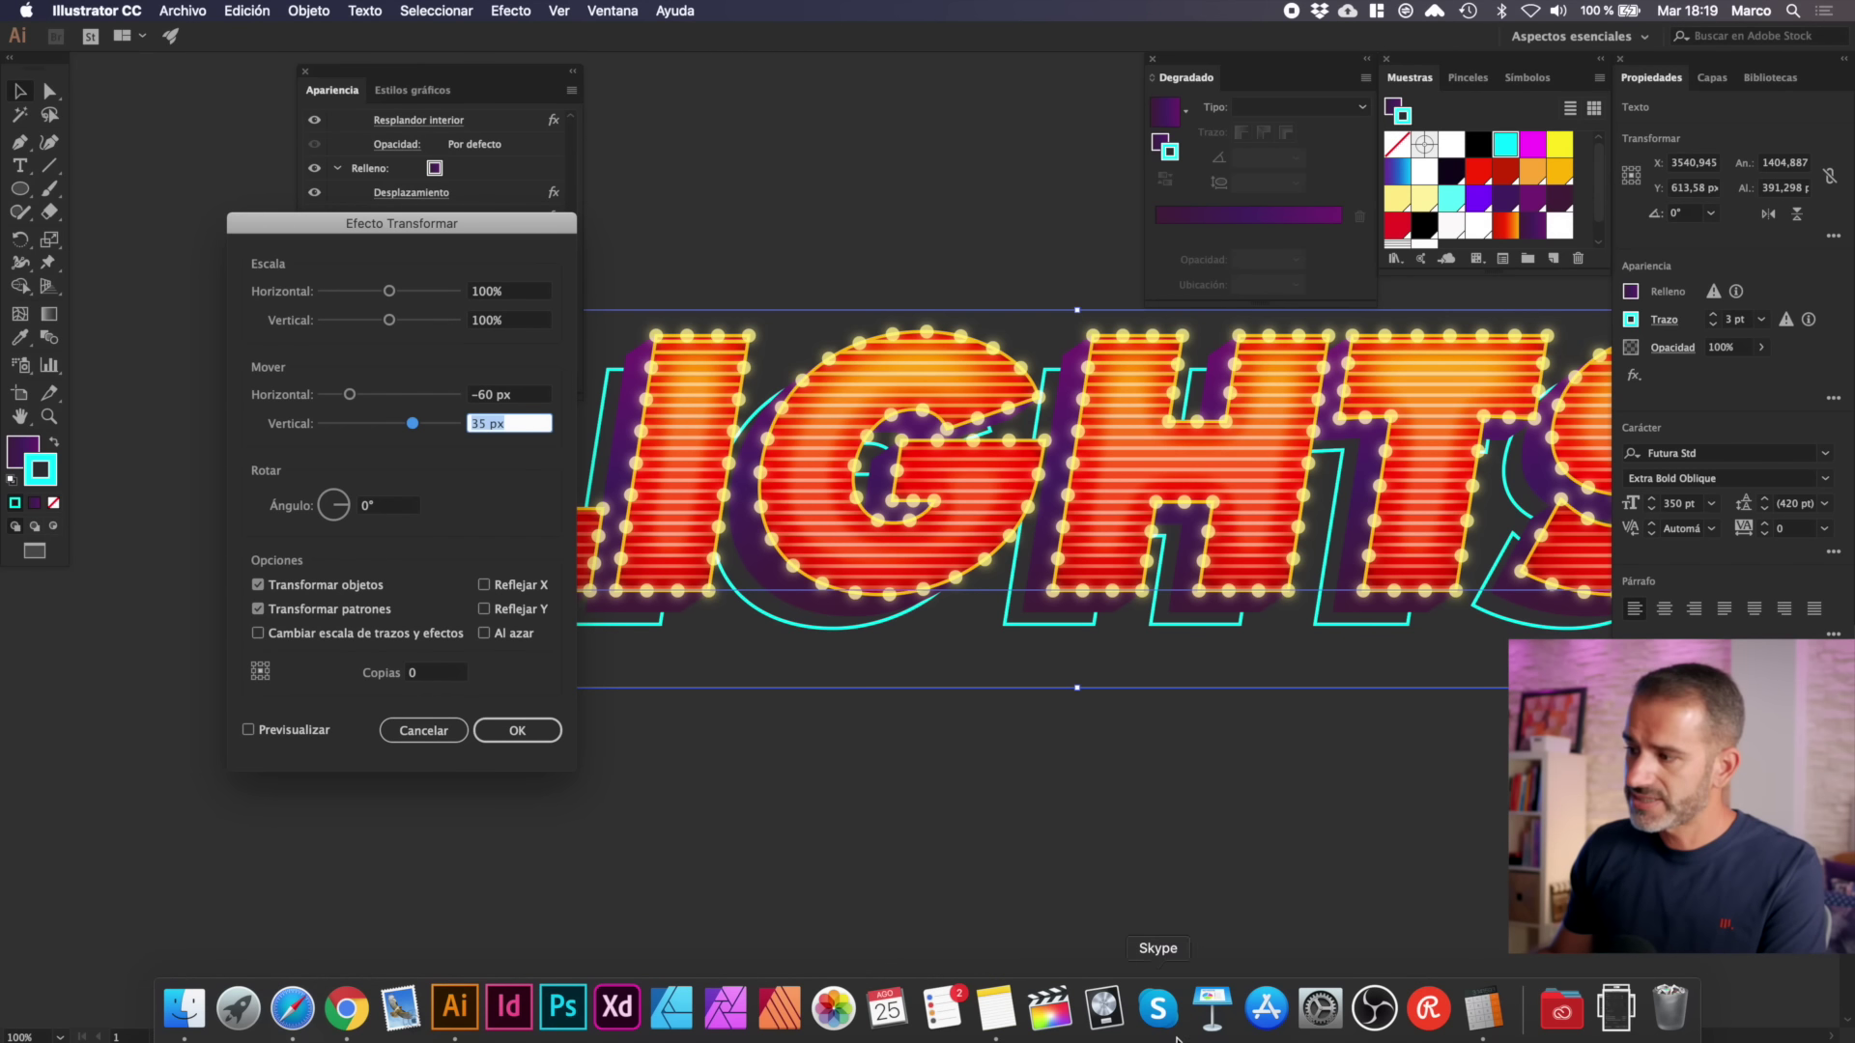
- Compute 0,7 × 60 = 42, set a 42 px vertical move and apply the Transform
left_click(1281, 1008)
left_click(797, 470)
left_click(702, 330)
left_click(849, 330)
left_click(792, 377)
left_click(730, 469)
left_click(849, 471)
left_click(522, 429)
type("42")
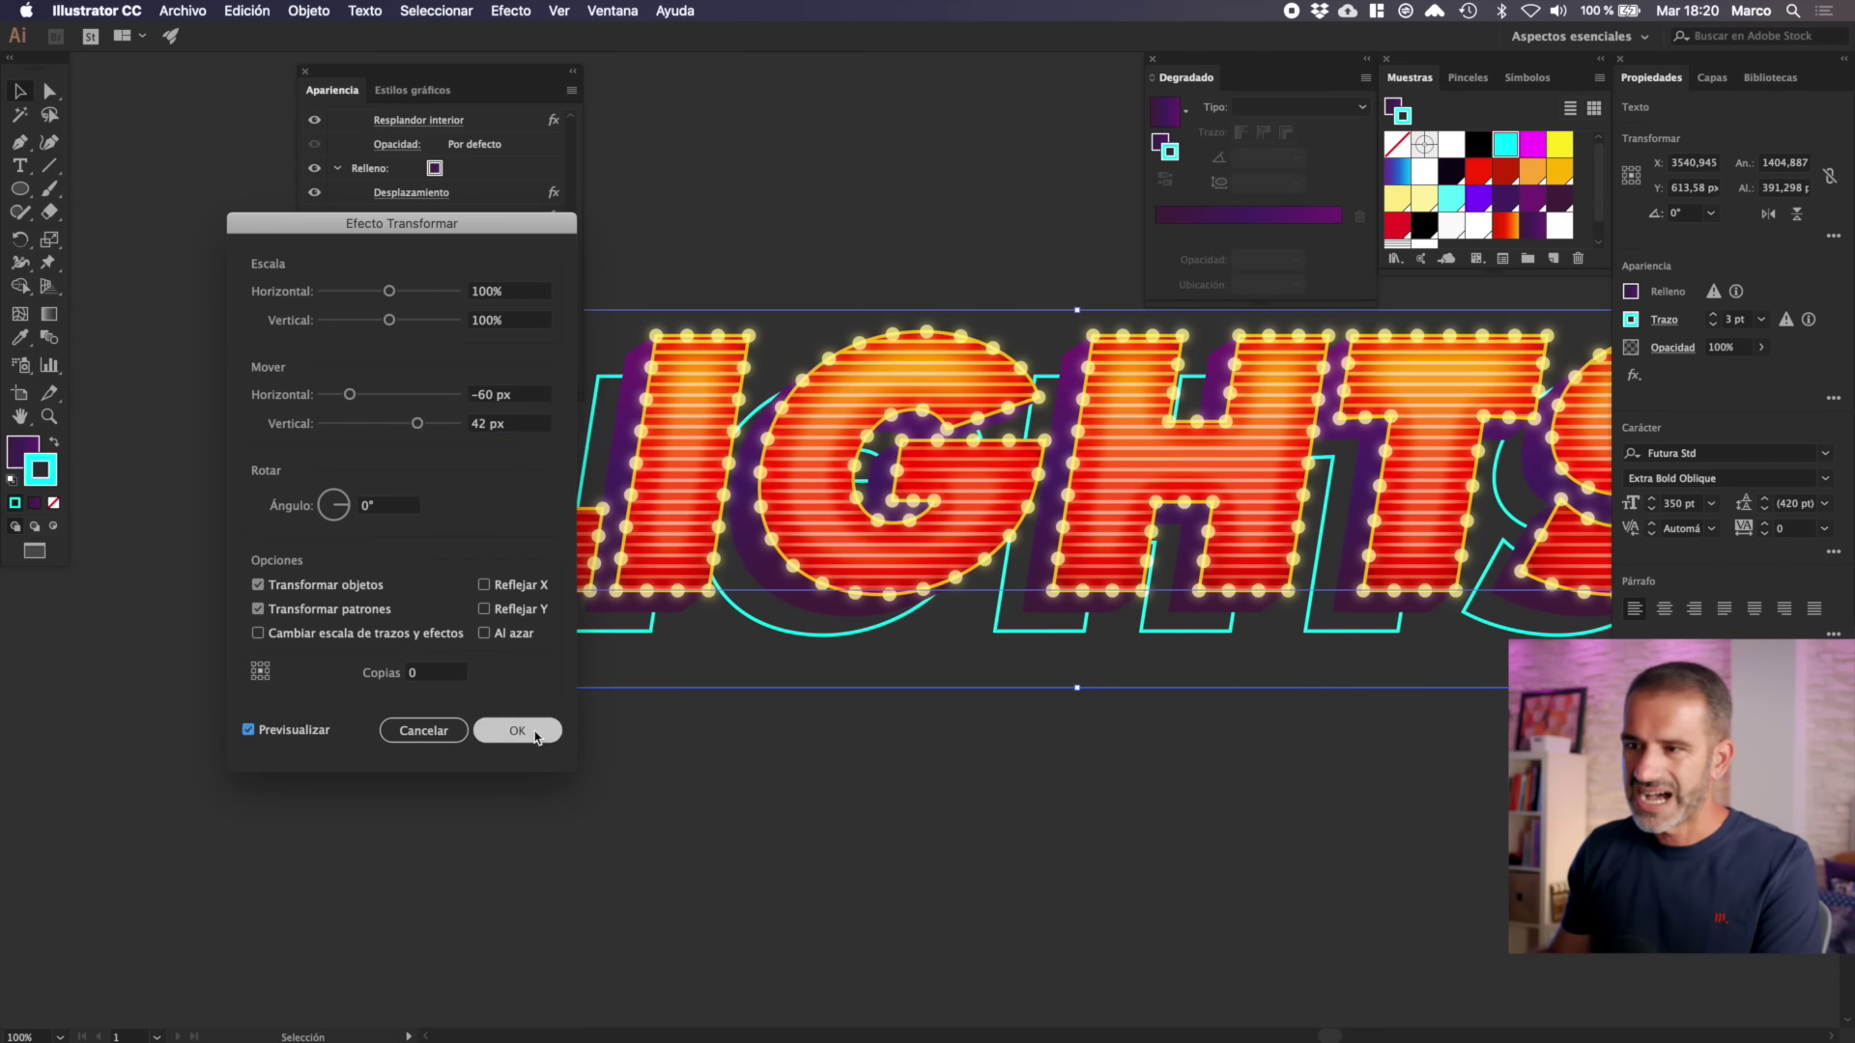
left_click(518, 731)
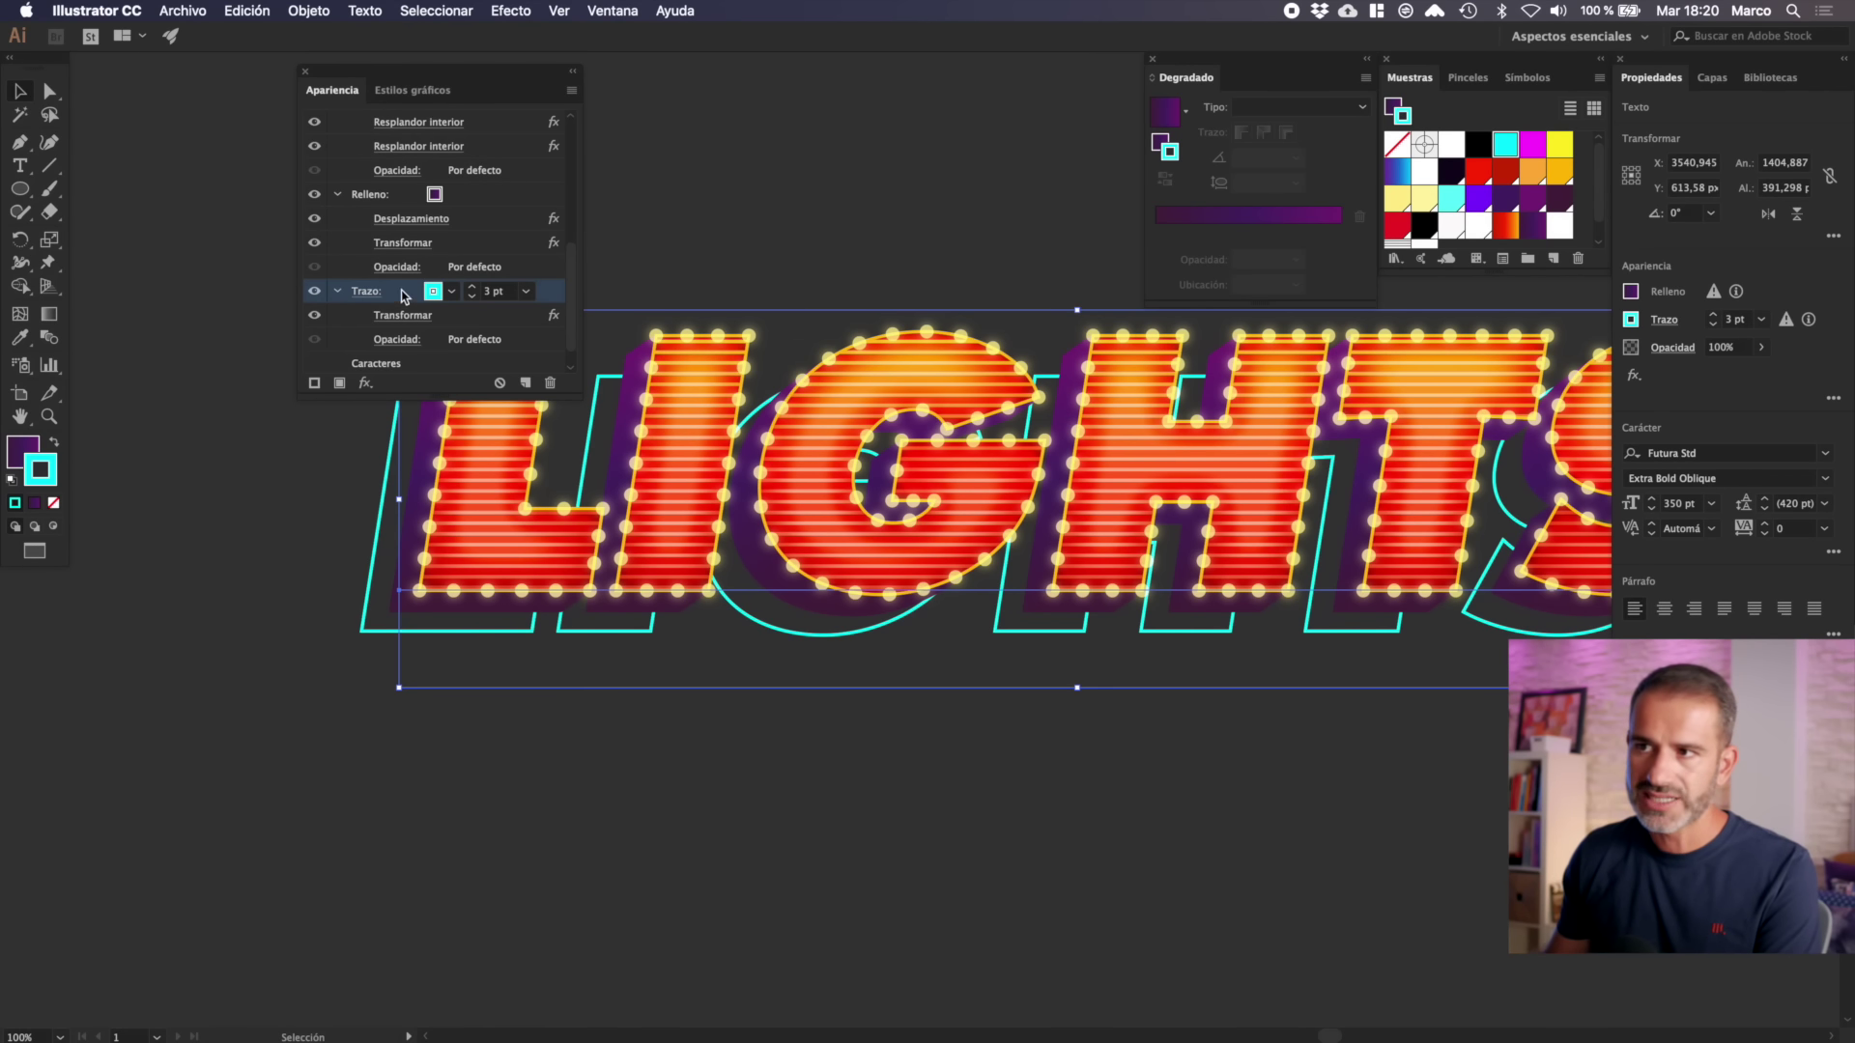
- Add an Outer Glow to the cyan outline using the cyan swatch as its colour
left_click(365, 383)
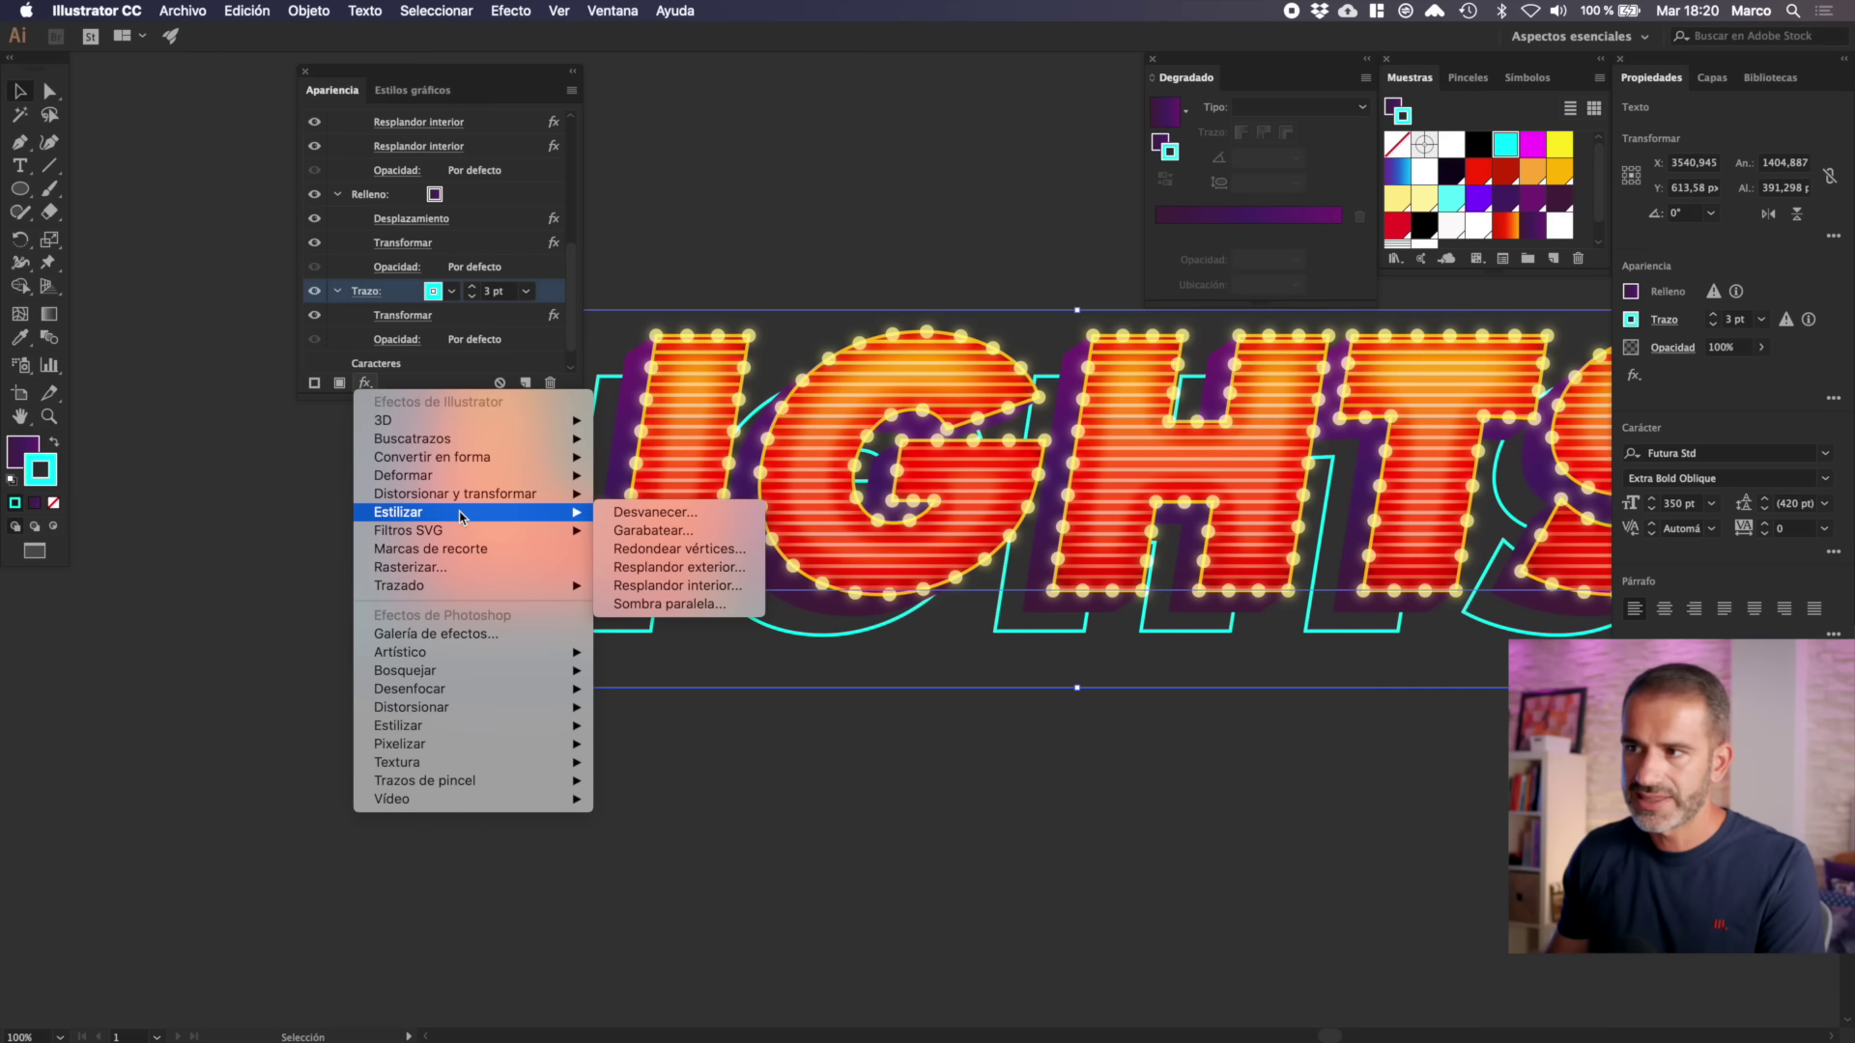
mouse_move(203, 417)
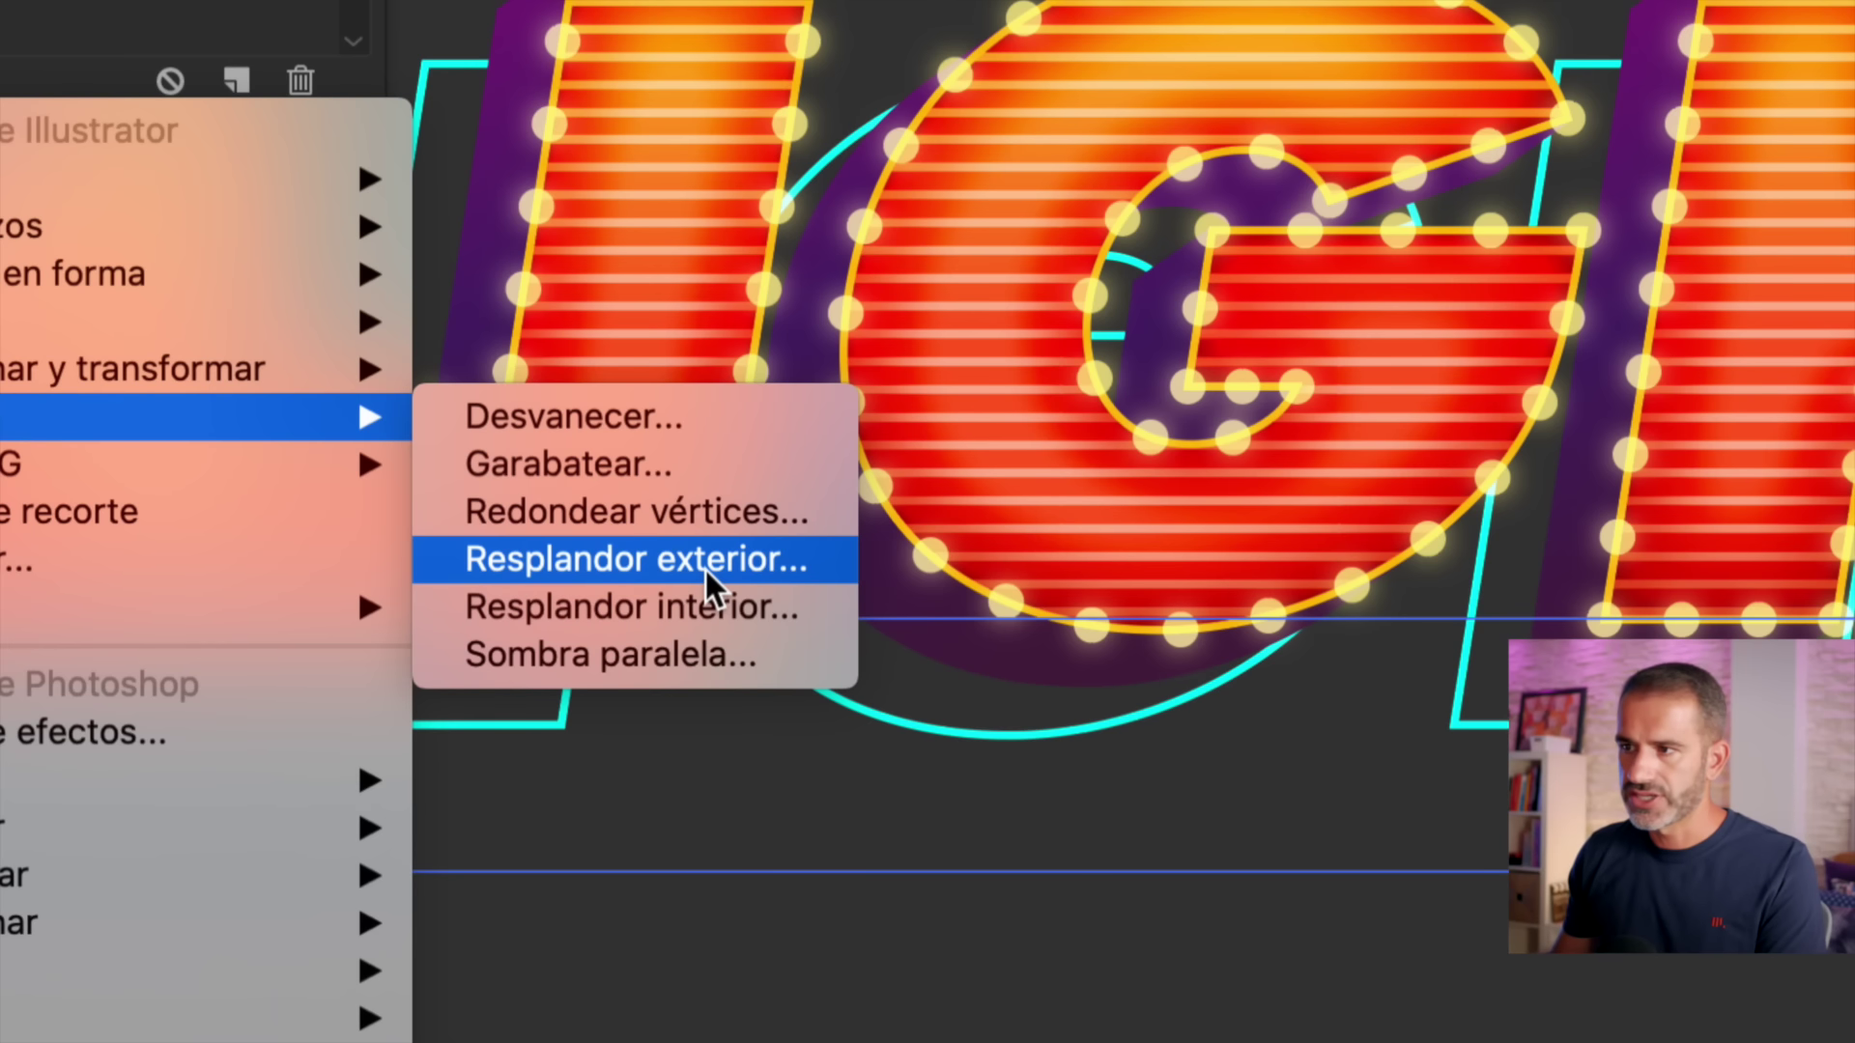
left_click(716, 568)
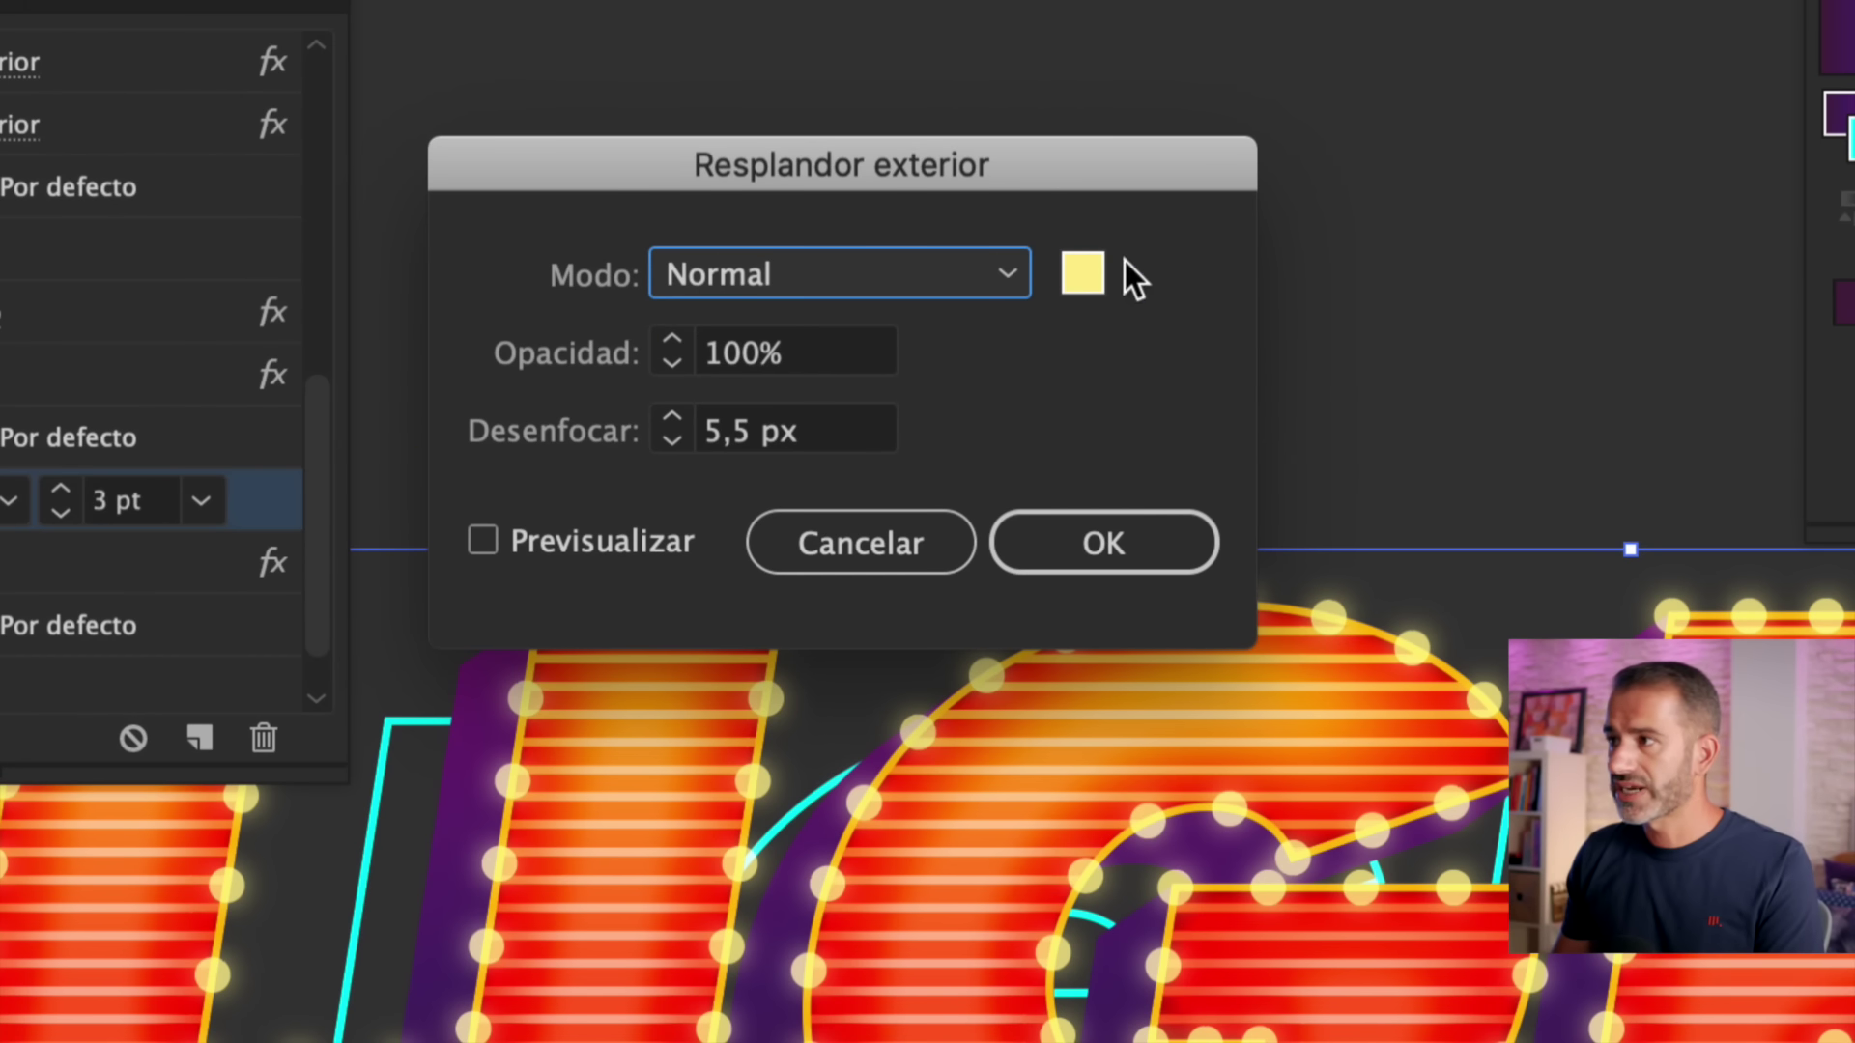
left_click(1087, 275)
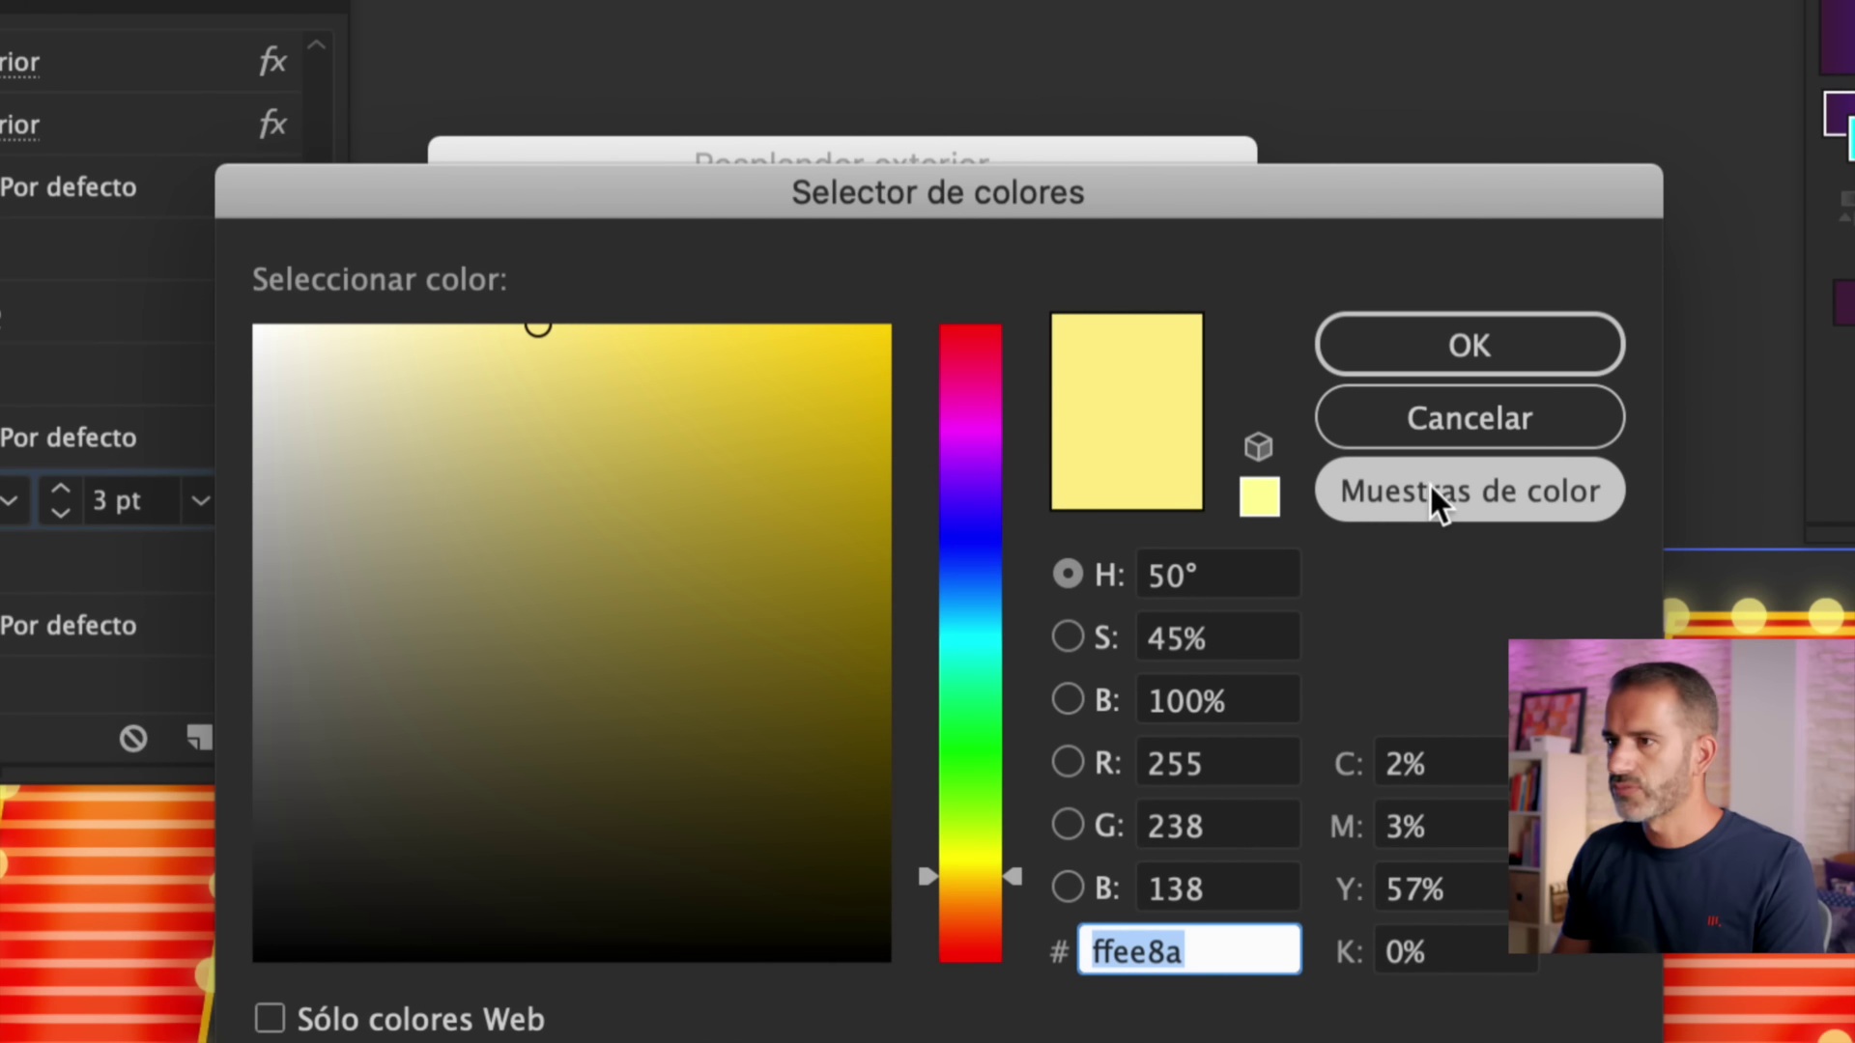
left_click(1432, 494)
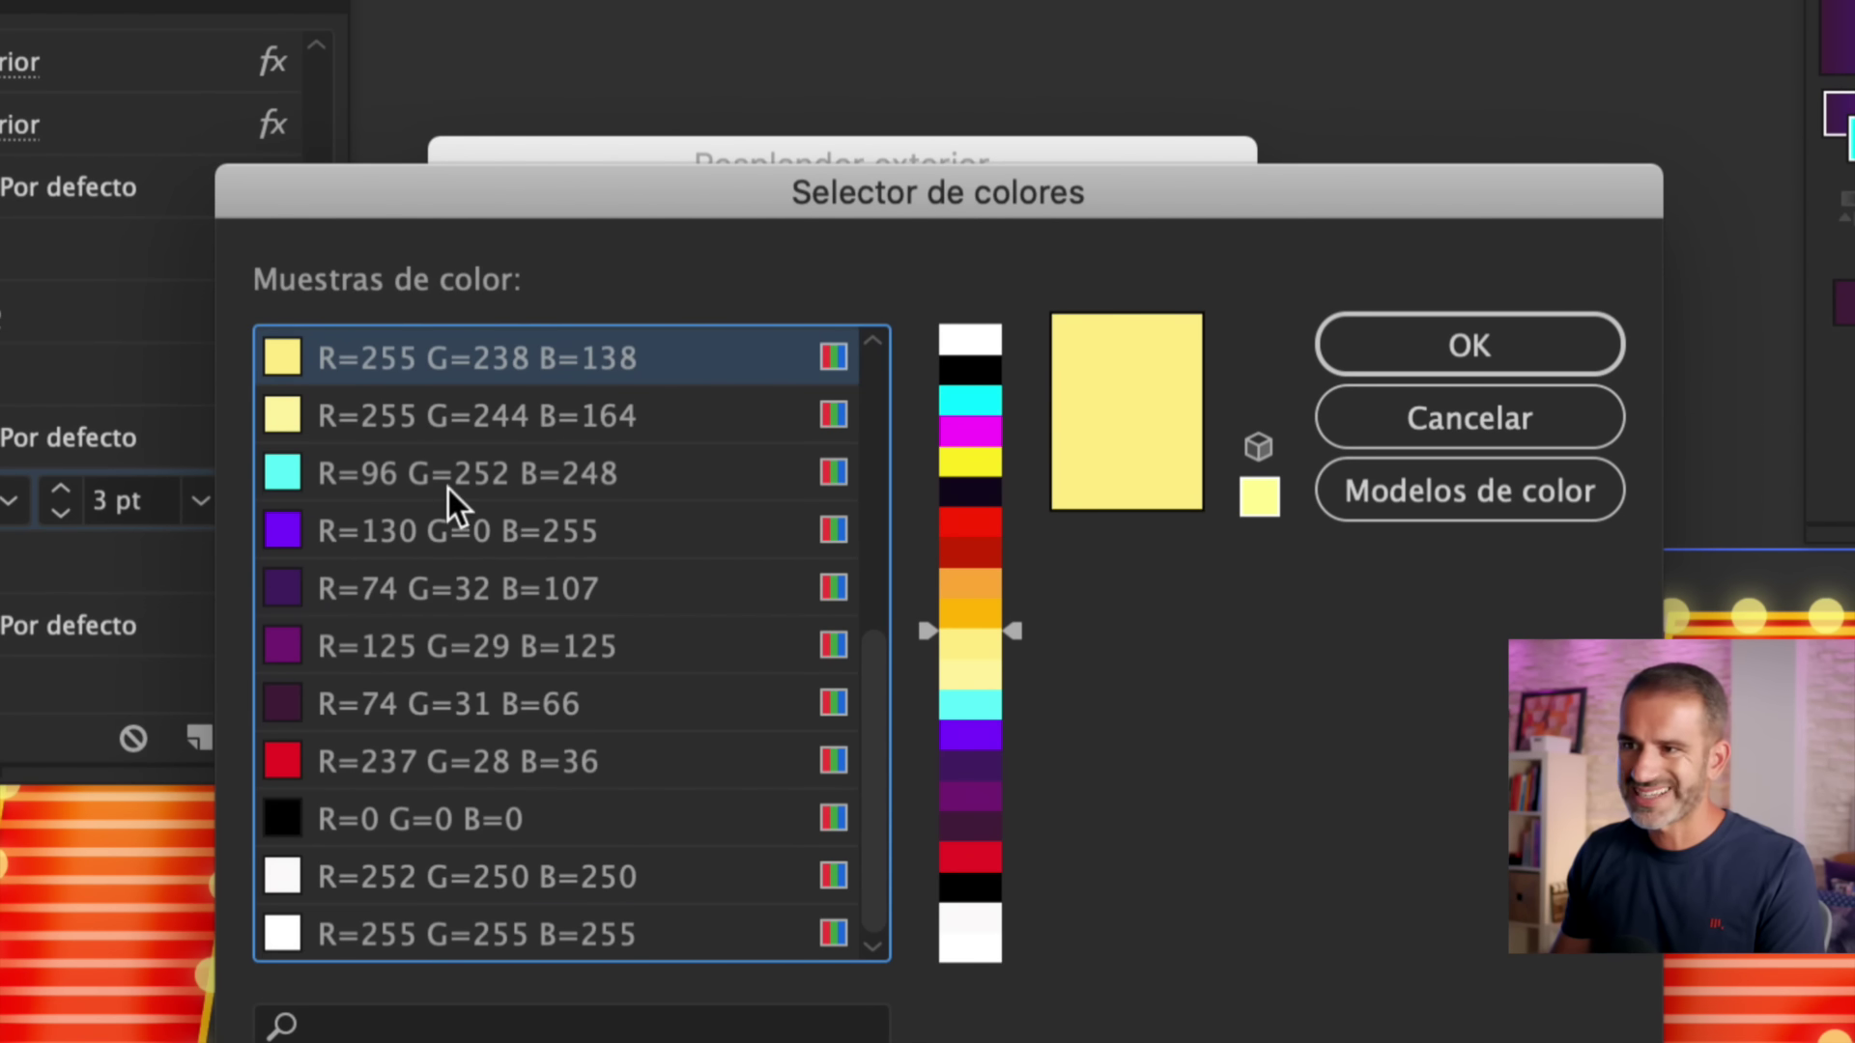
scroll(443, 632, "up", 5)
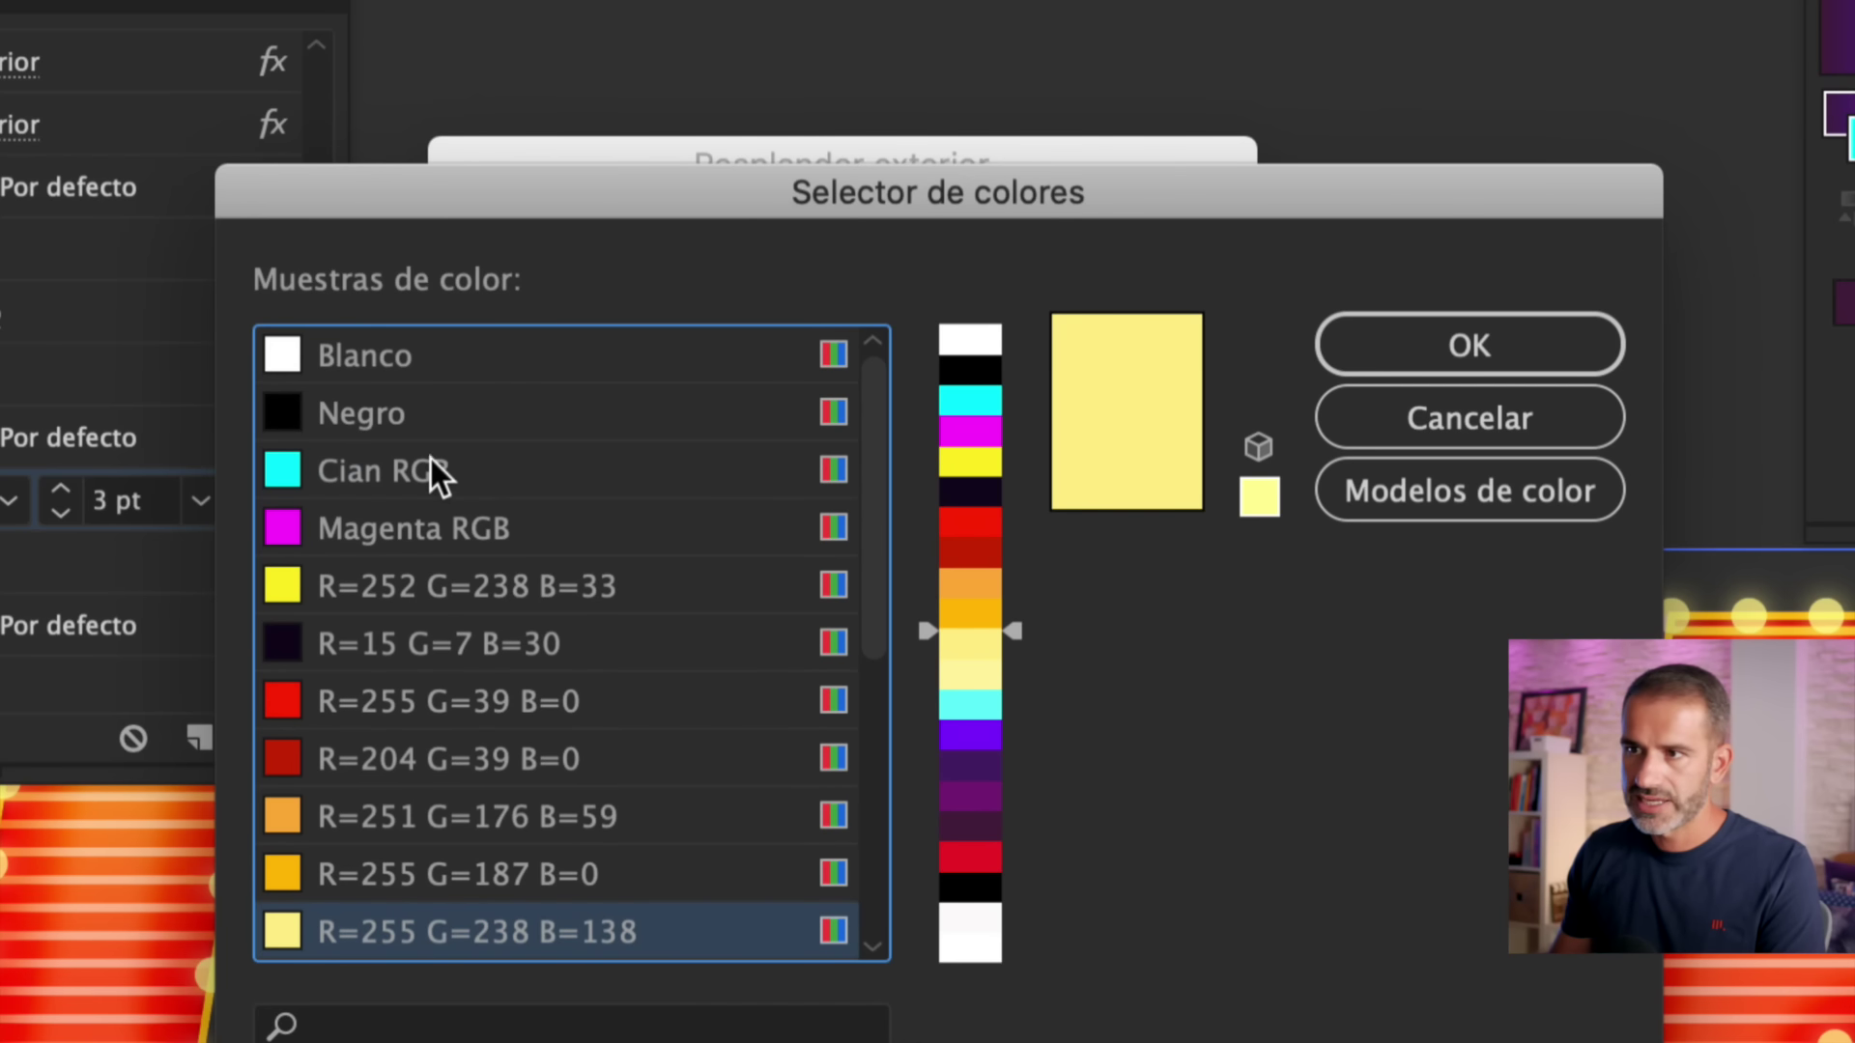
left_click(502, 464)
key("Return")
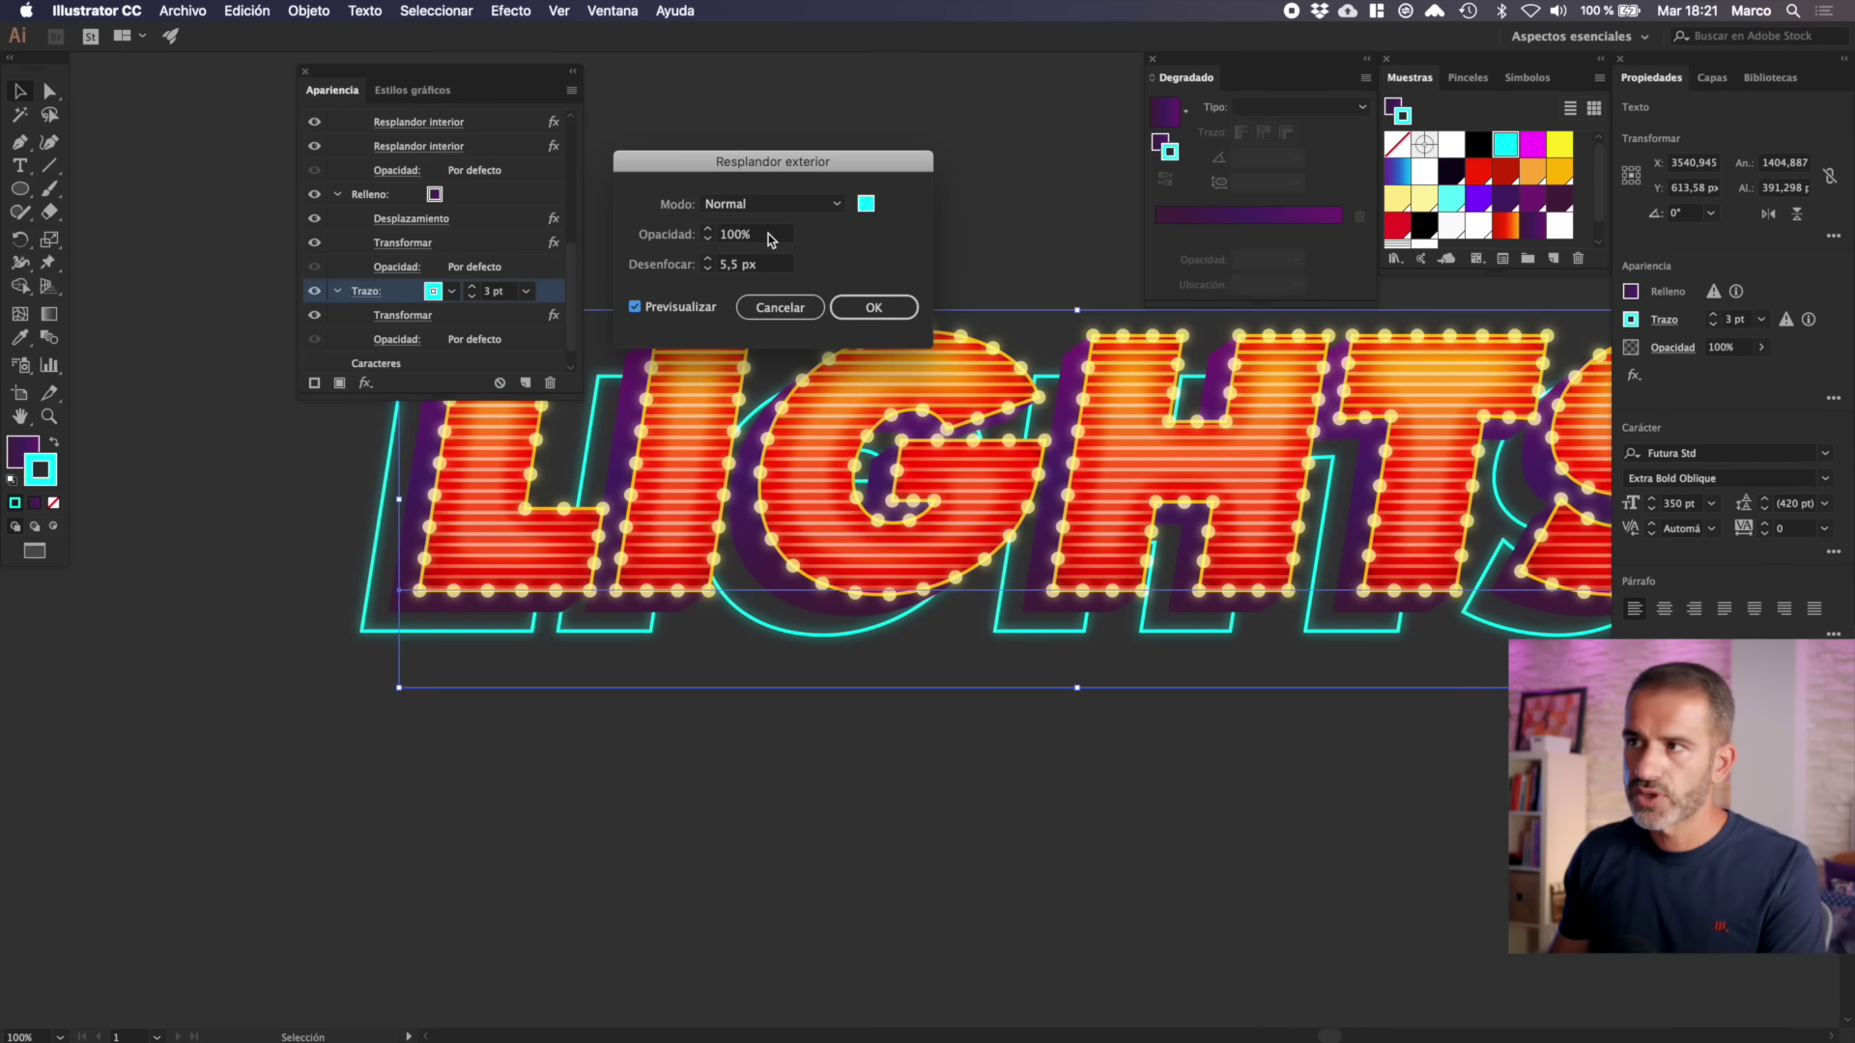
- Set the glow's blur, apply it, then add a new fill to the whole lettering
left_click(766, 263)
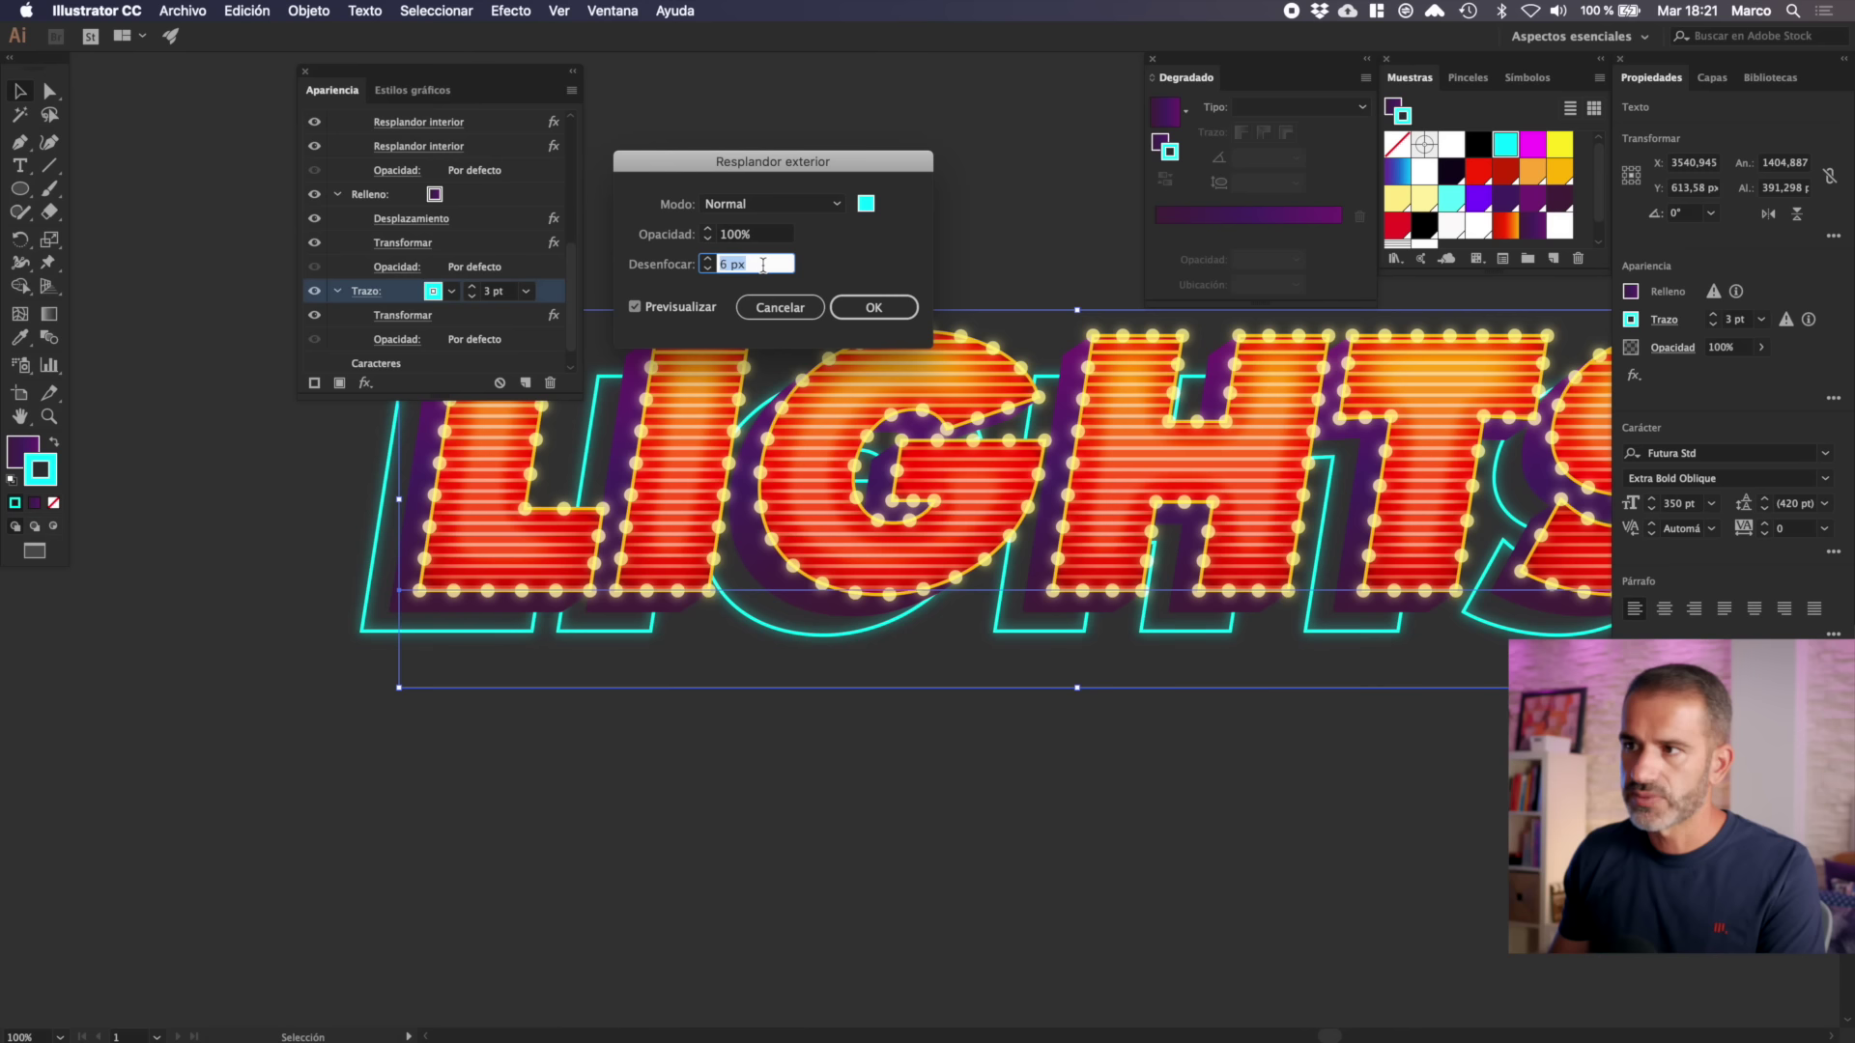
left_click(873, 307)
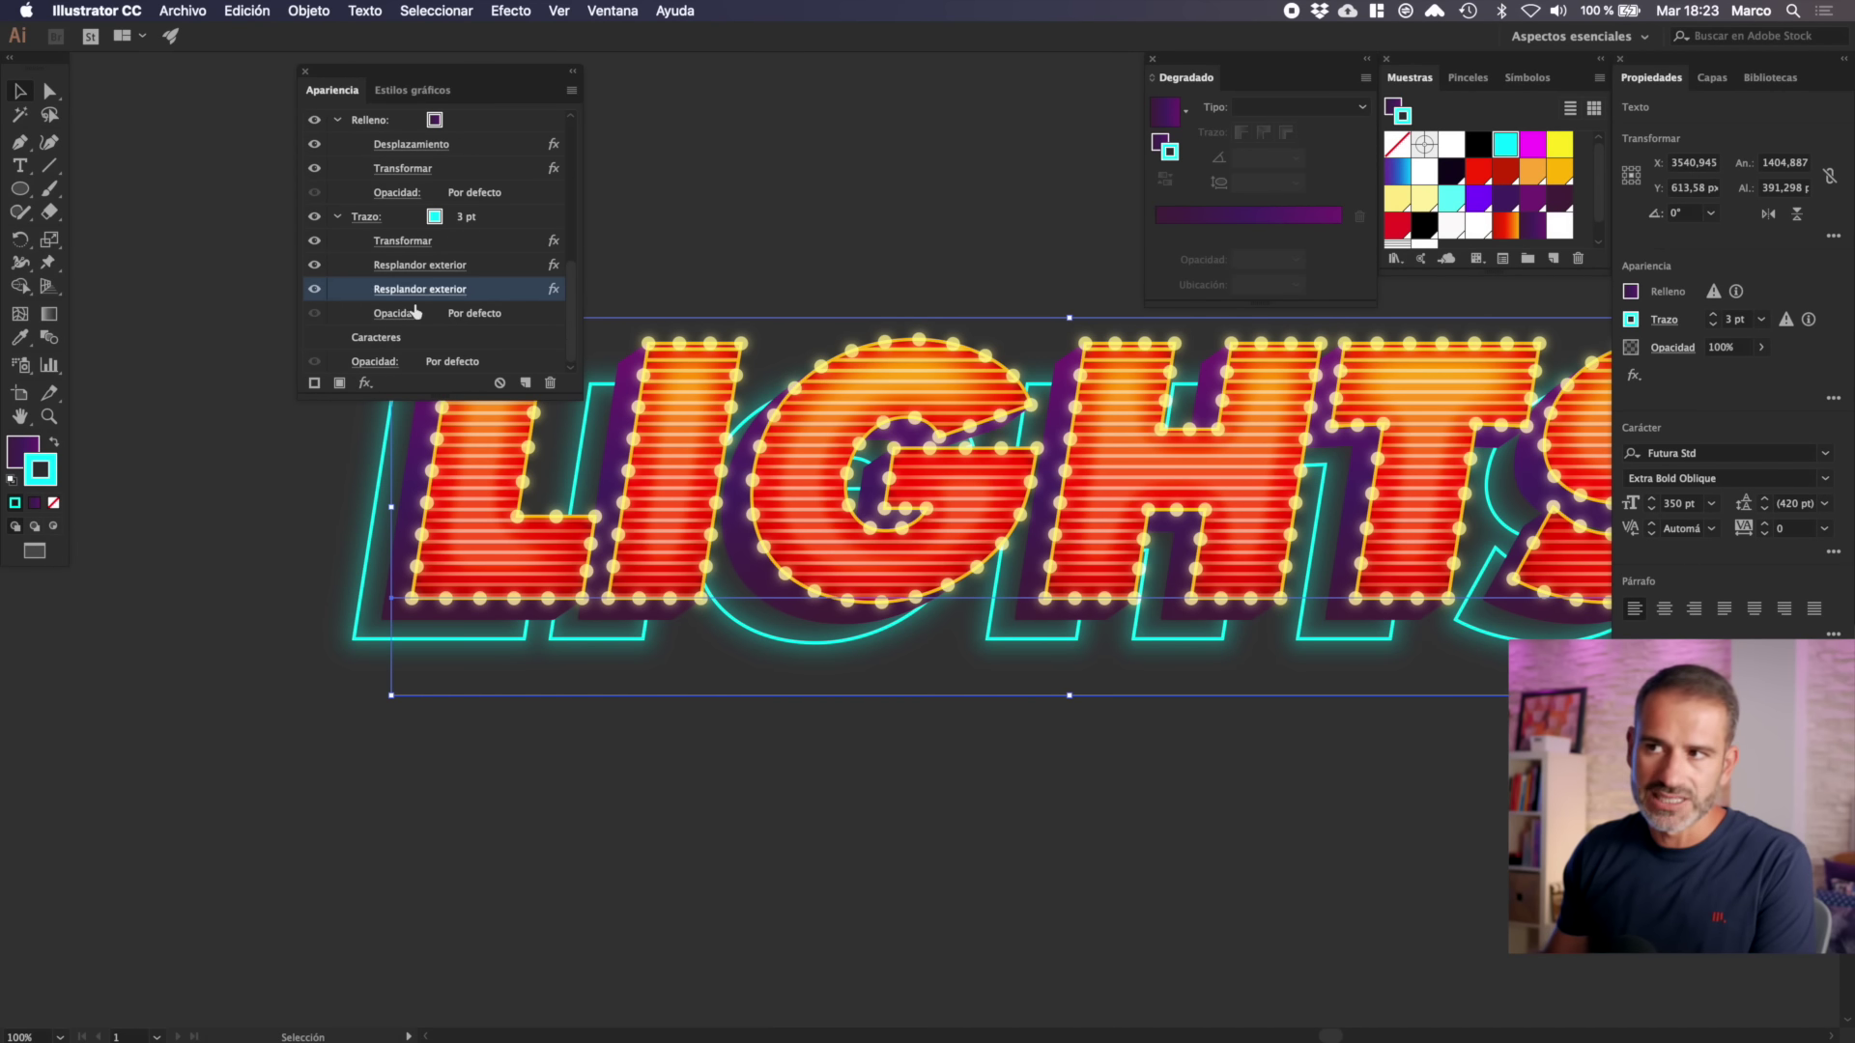
left_click(380, 338)
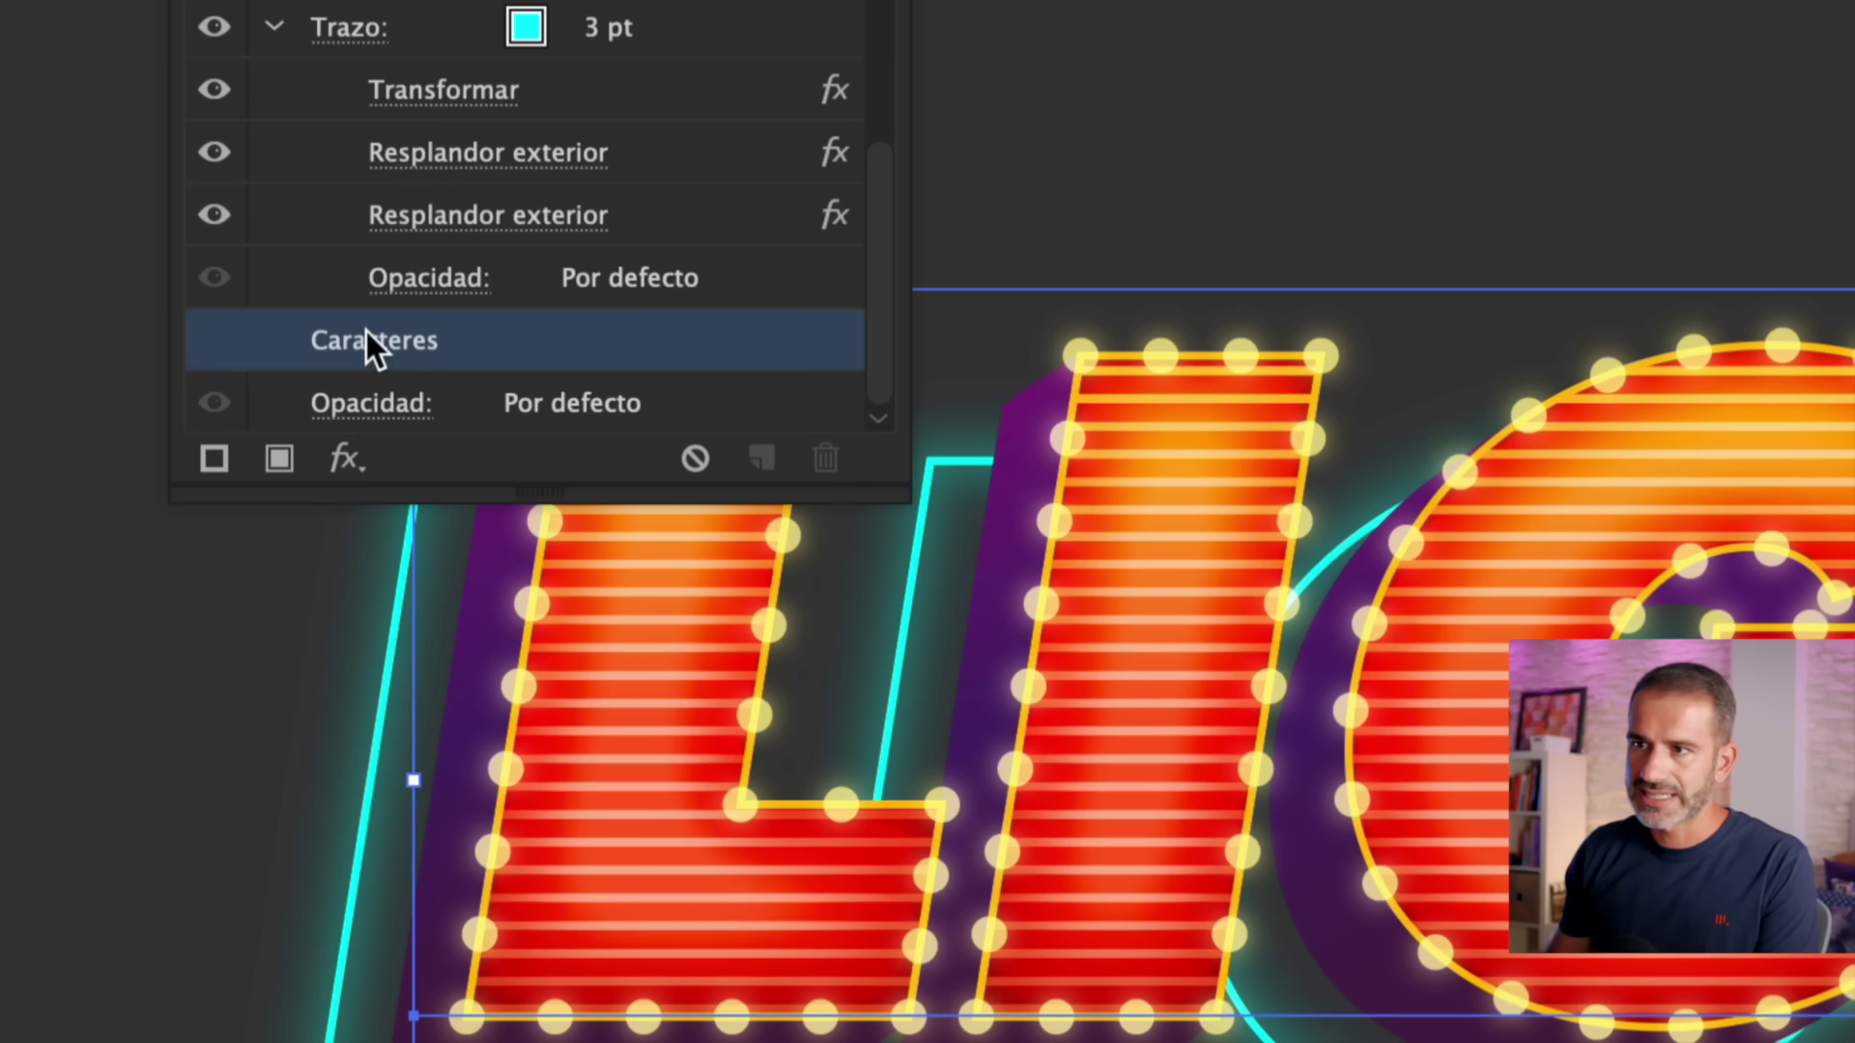
left_click(282, 456)
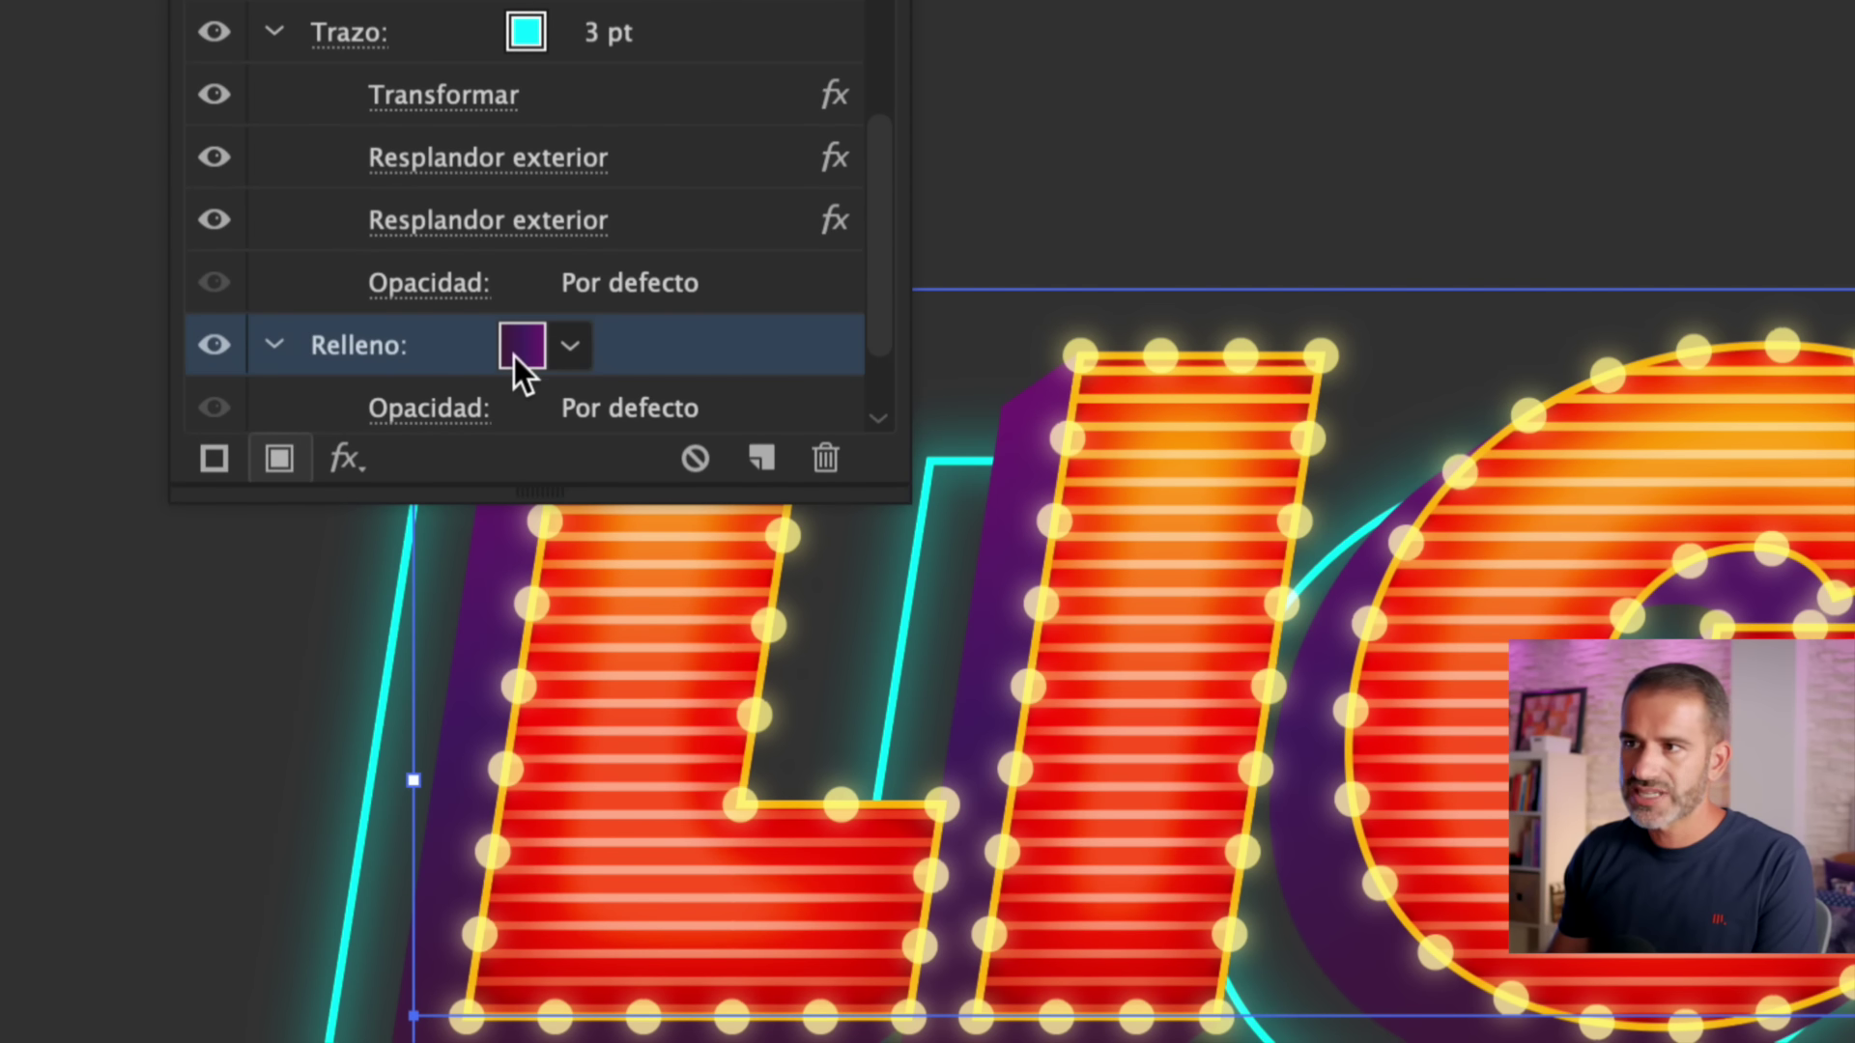
- Set the new fill to the magenta swatch and reposition and enlarge the Appearance panel
left_click(514, 352)
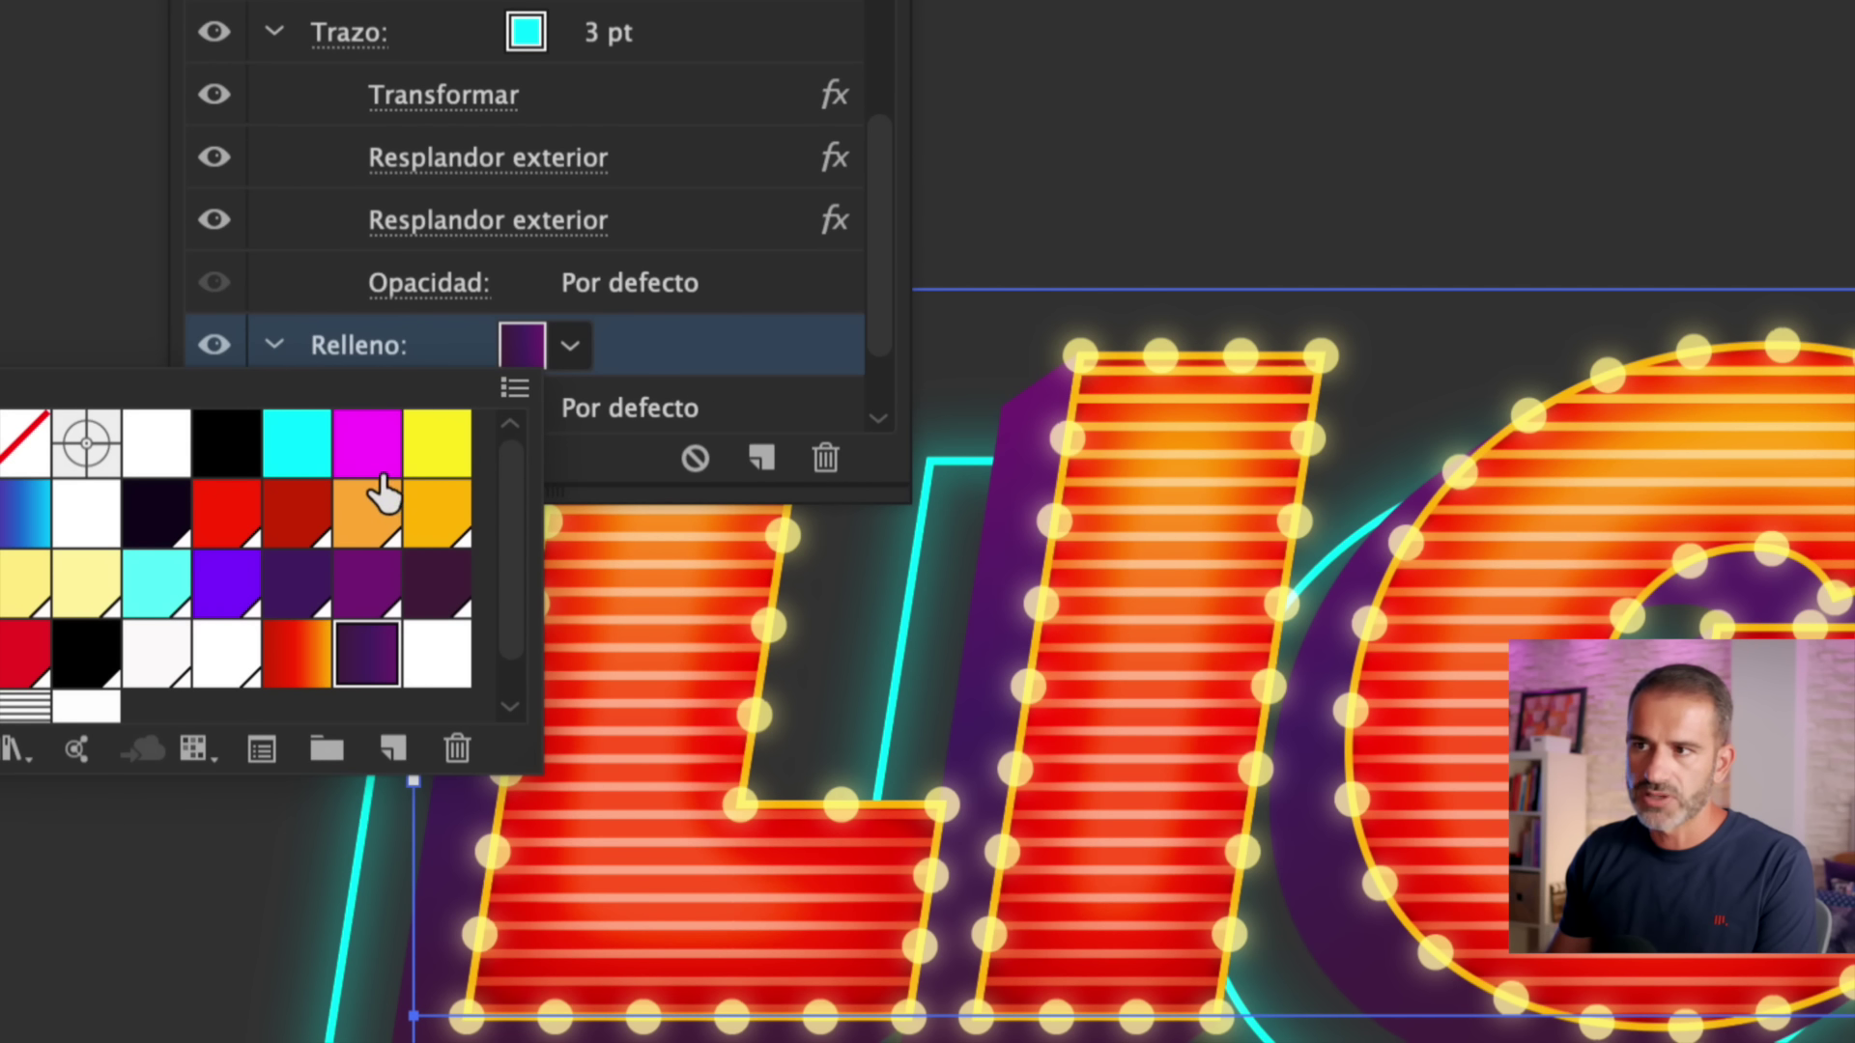
left_click(370, 466)
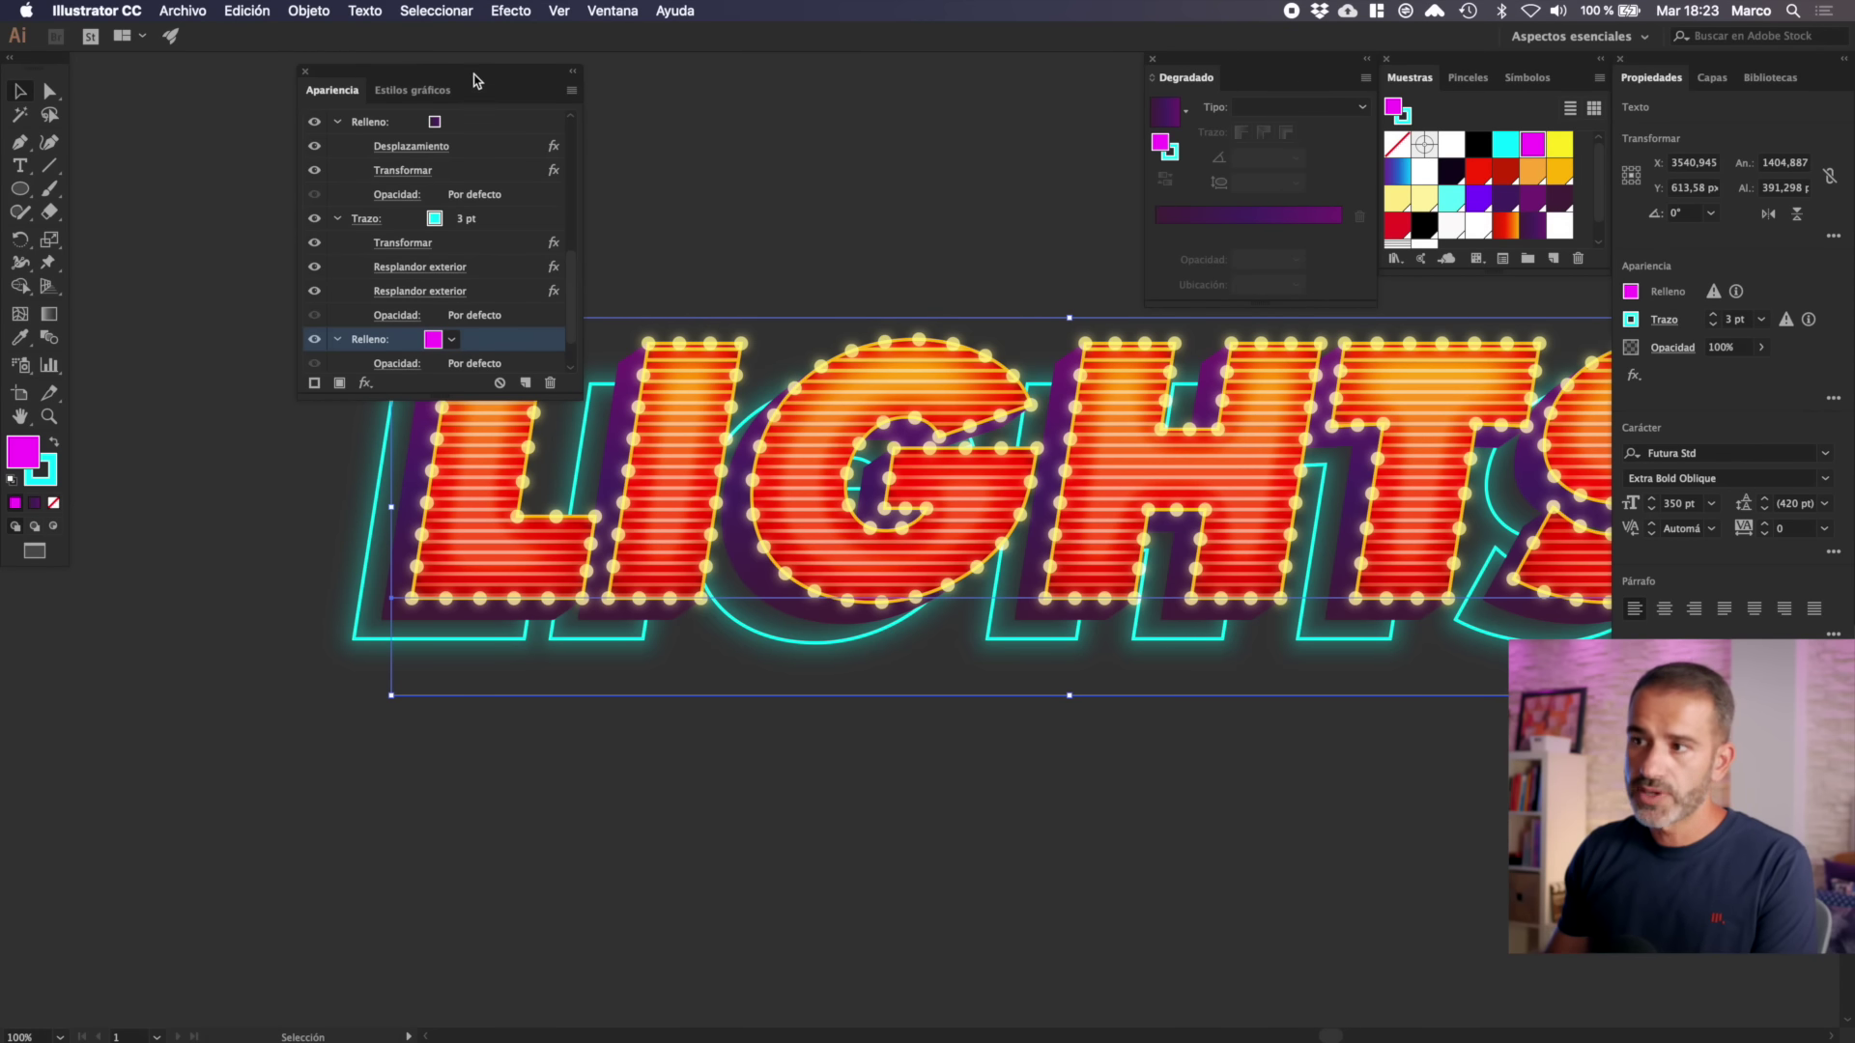
left_click_drag(476, 77, 272, 589)
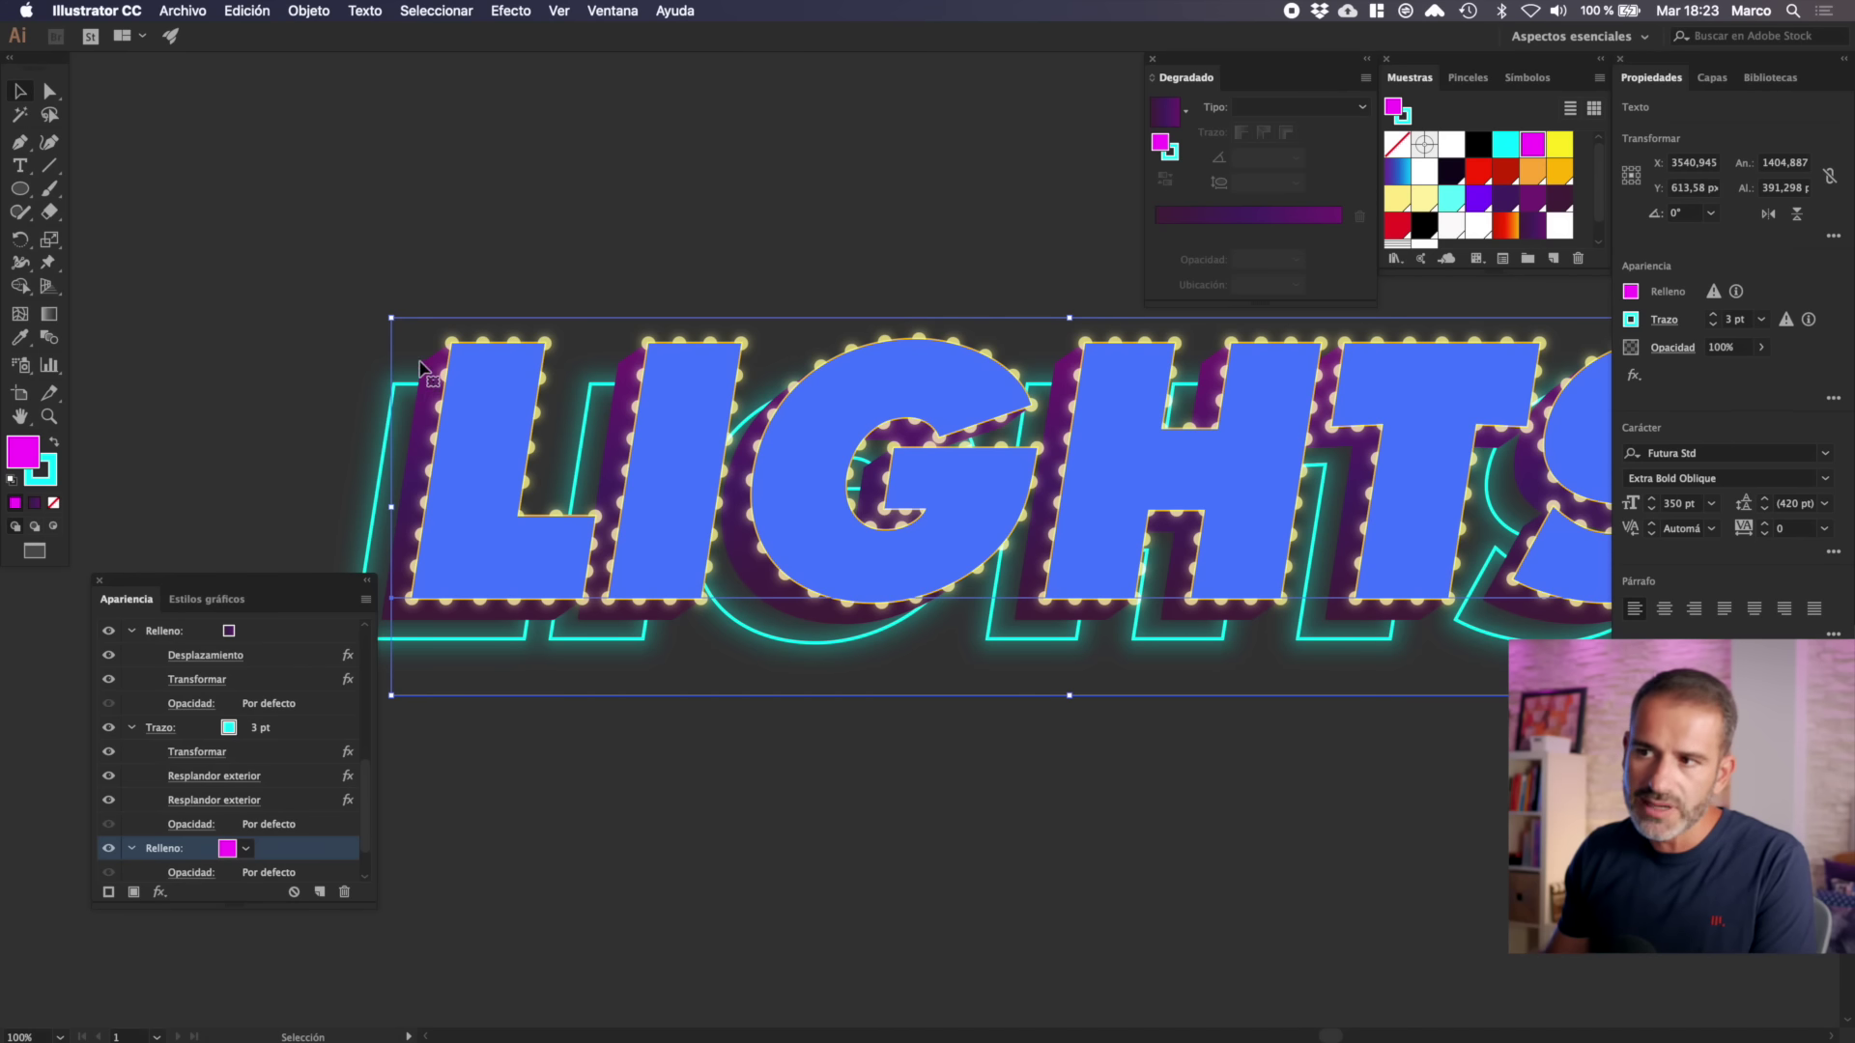
mouse_move(307, 580)
left_mouse_down()
mouse_move(359, 181)
mouse_move(406, 80)
left_mouse_up()
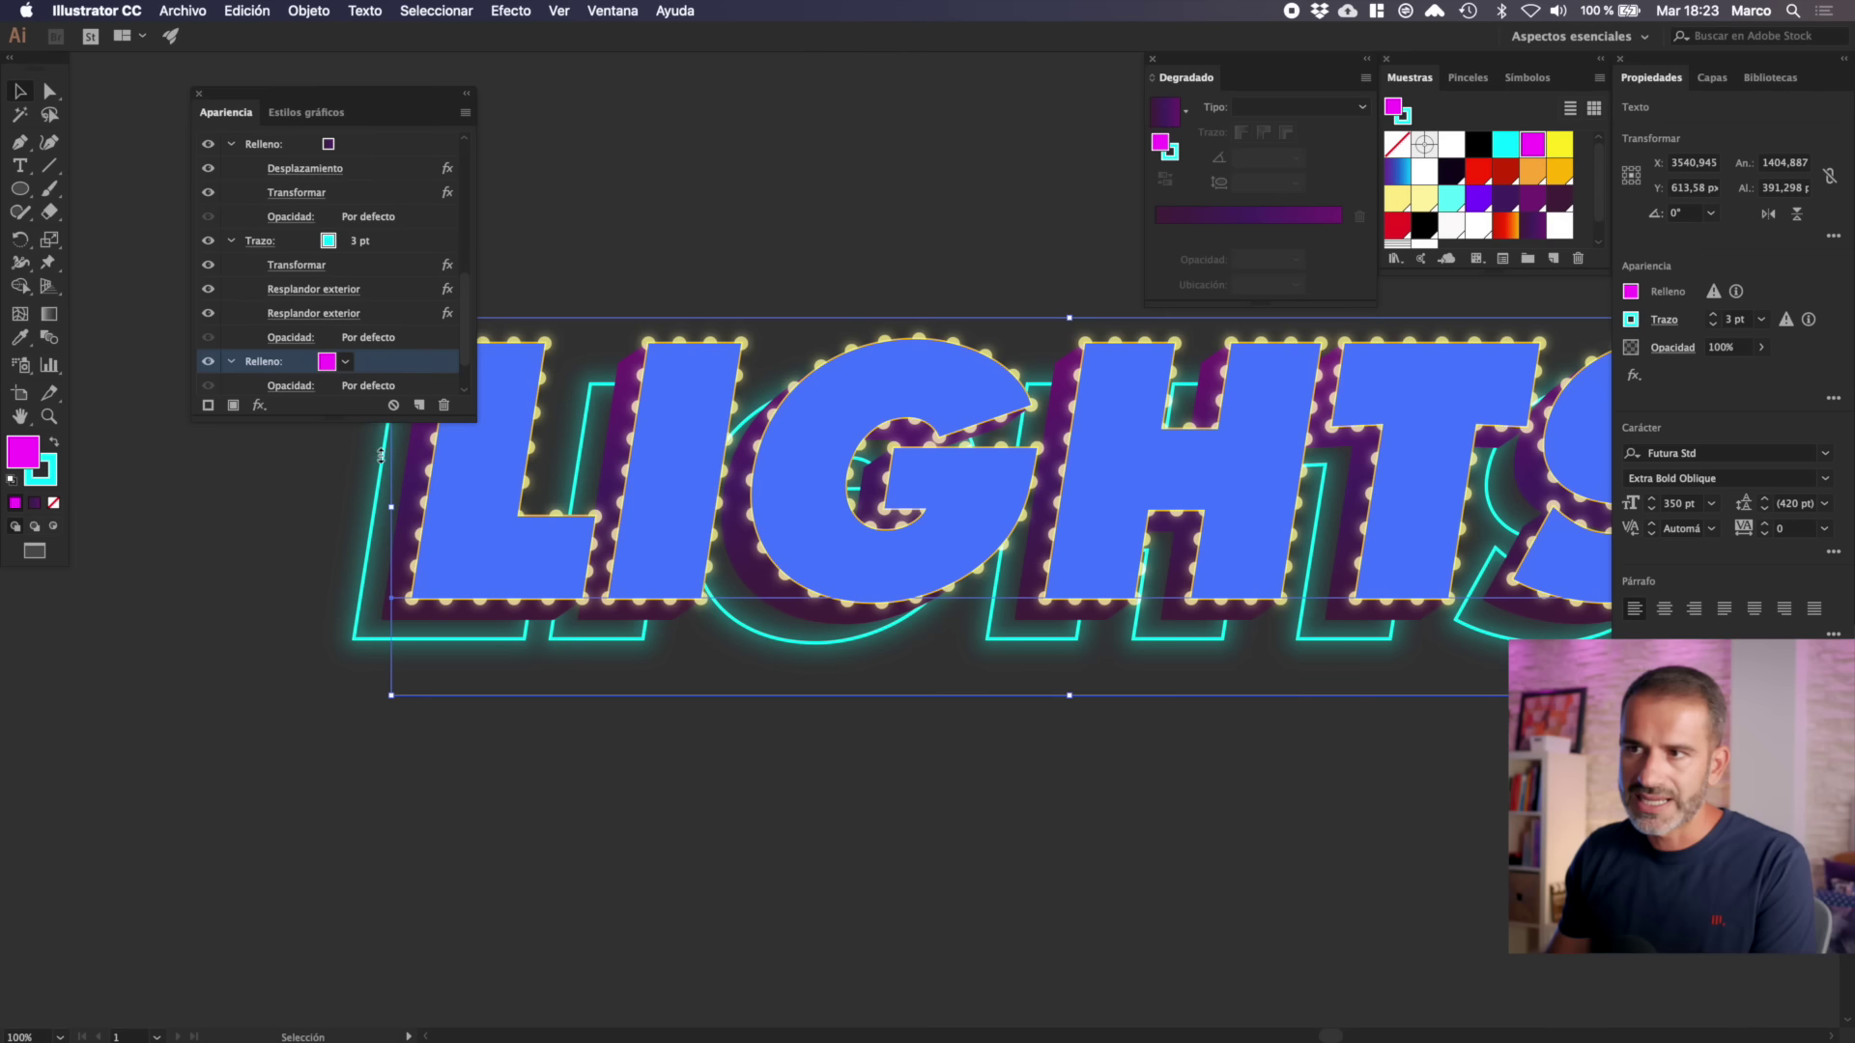
left_click_drag(381, 454, 277, 471)
left_click(265, 462)
mouse_move(145, 422)
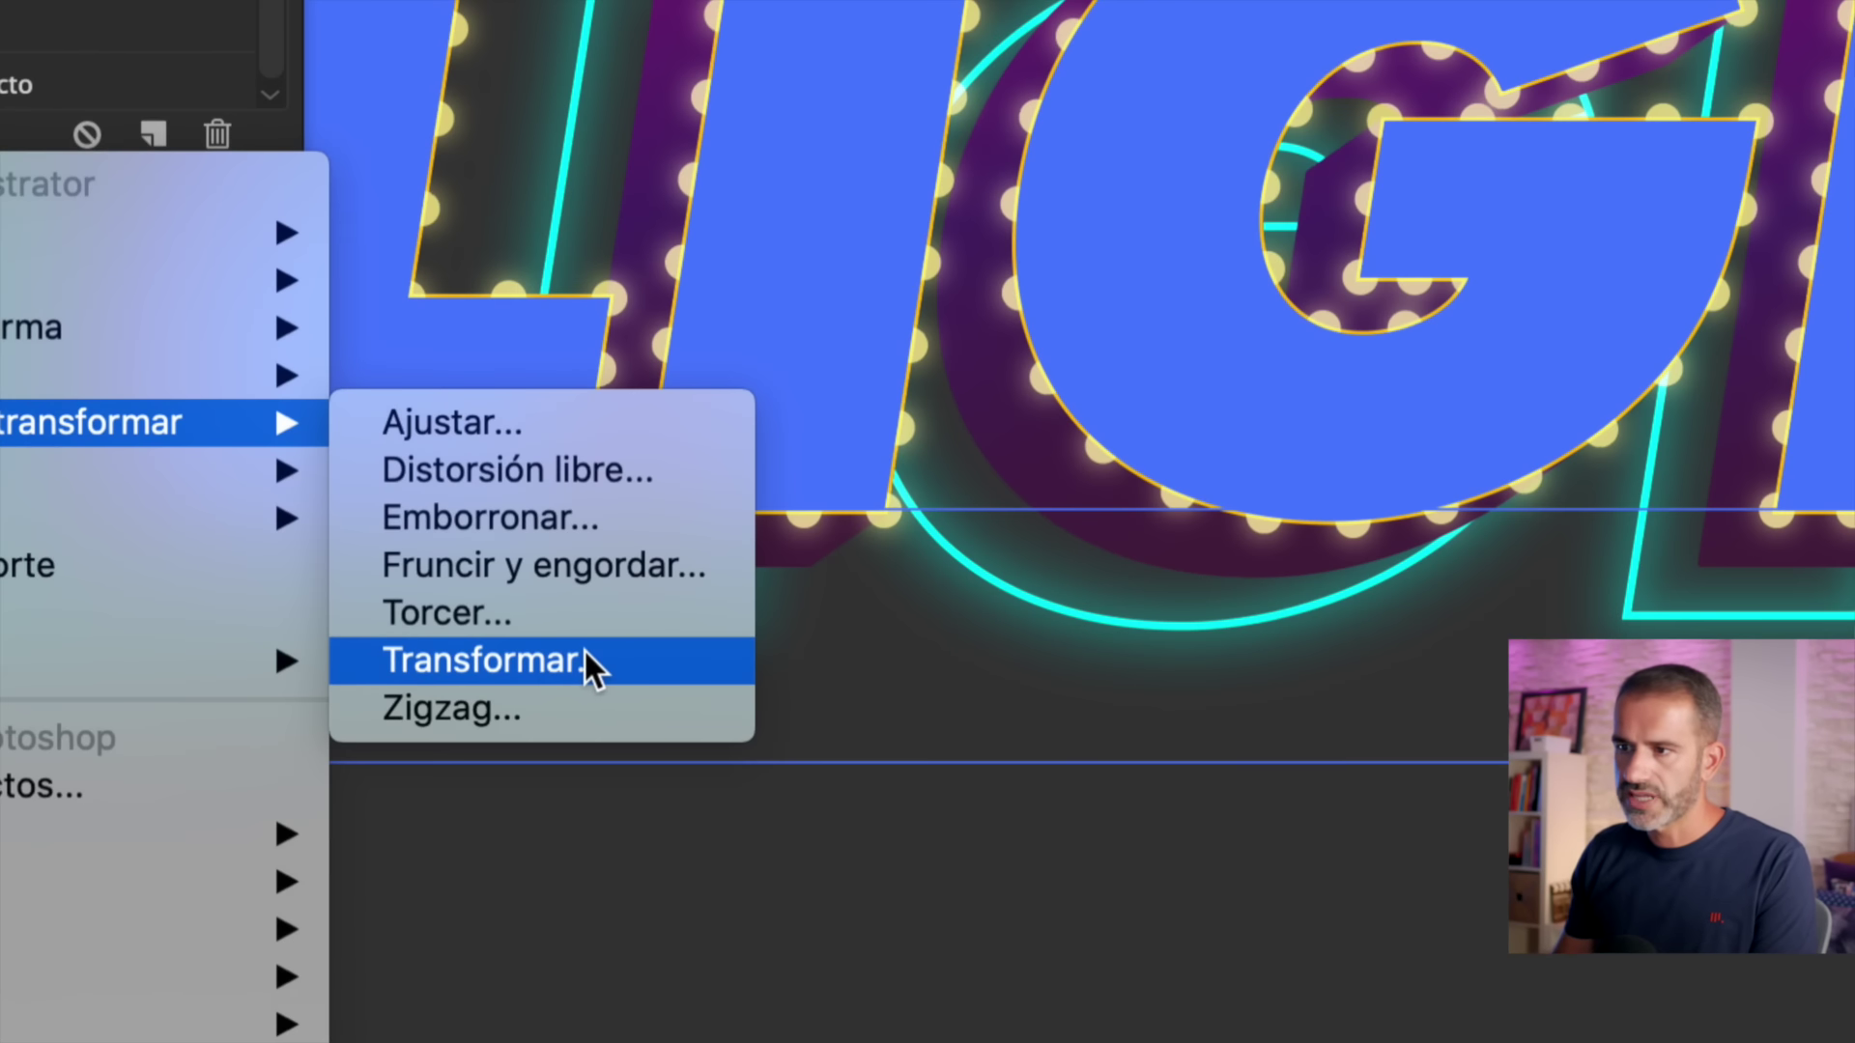
- Add a Transform to the magenta fill moving it −30 px horizontally and 21 px vertically
left_click(488, 655)
left_click_drag(522, 222, 460, 184)
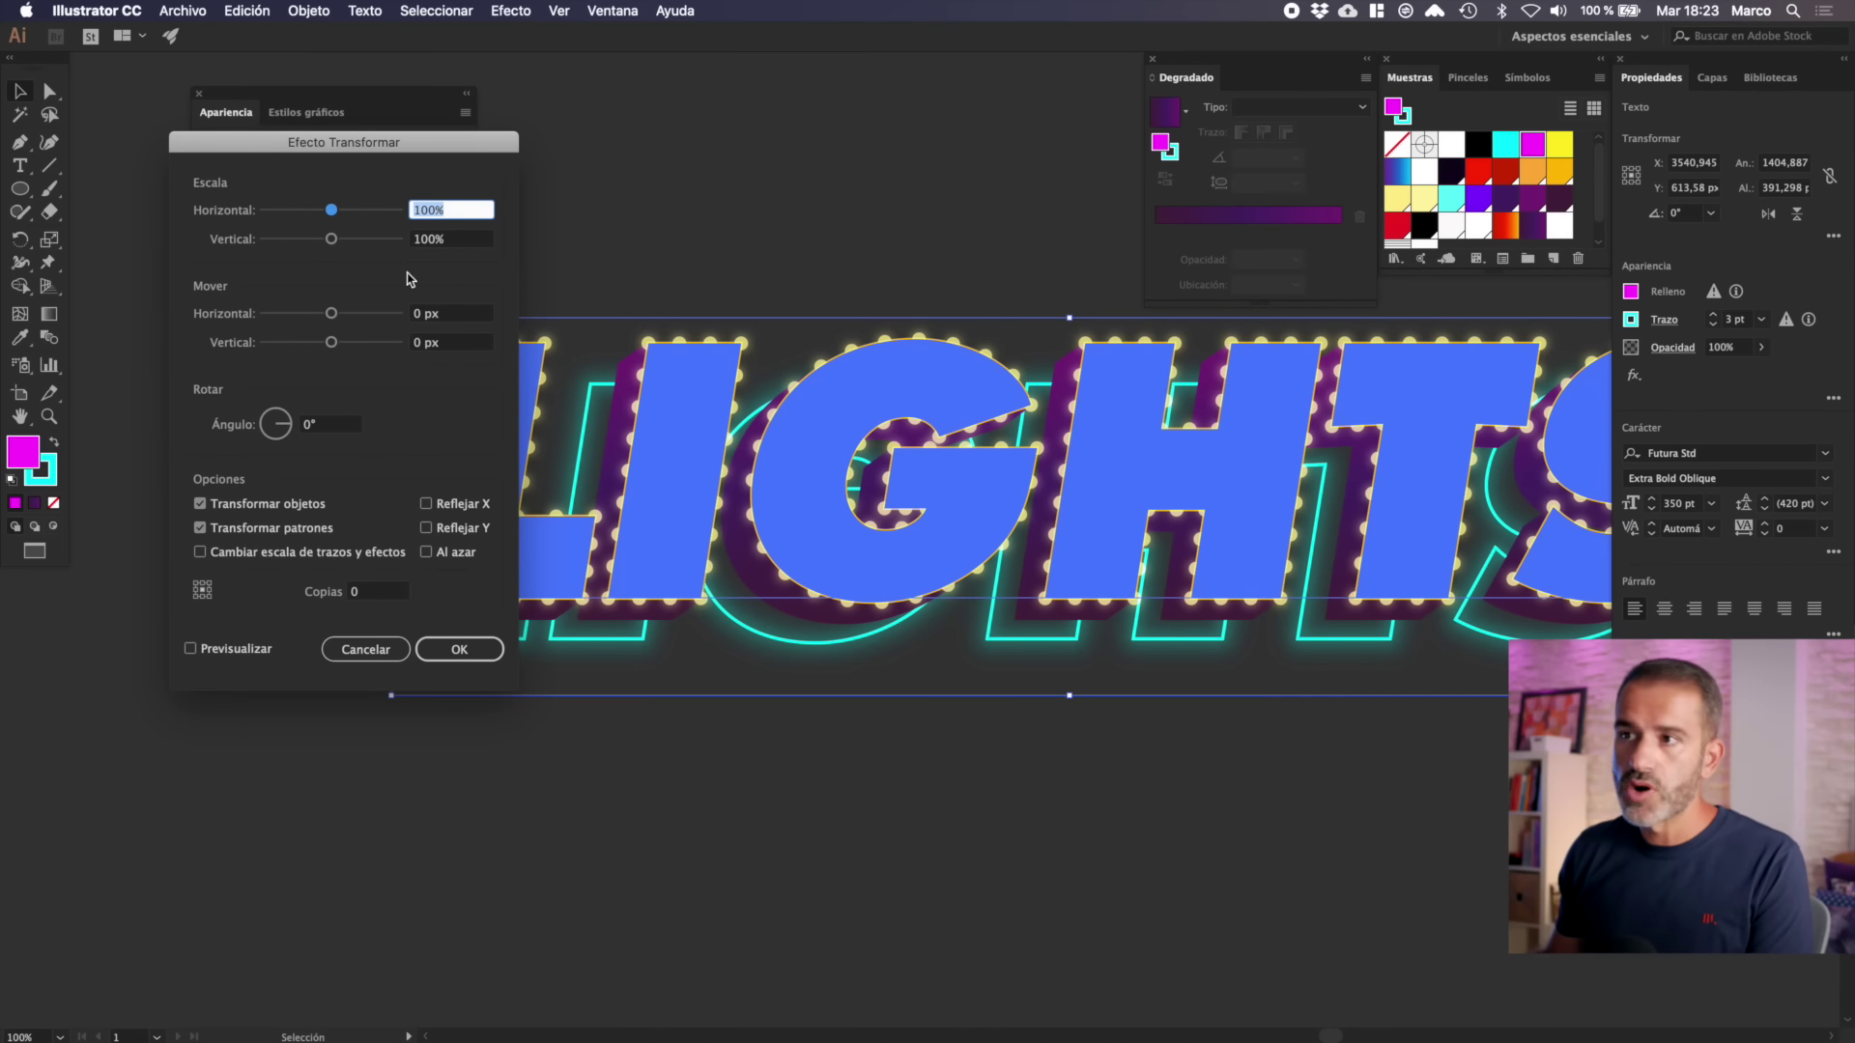
left_click(447, 356)
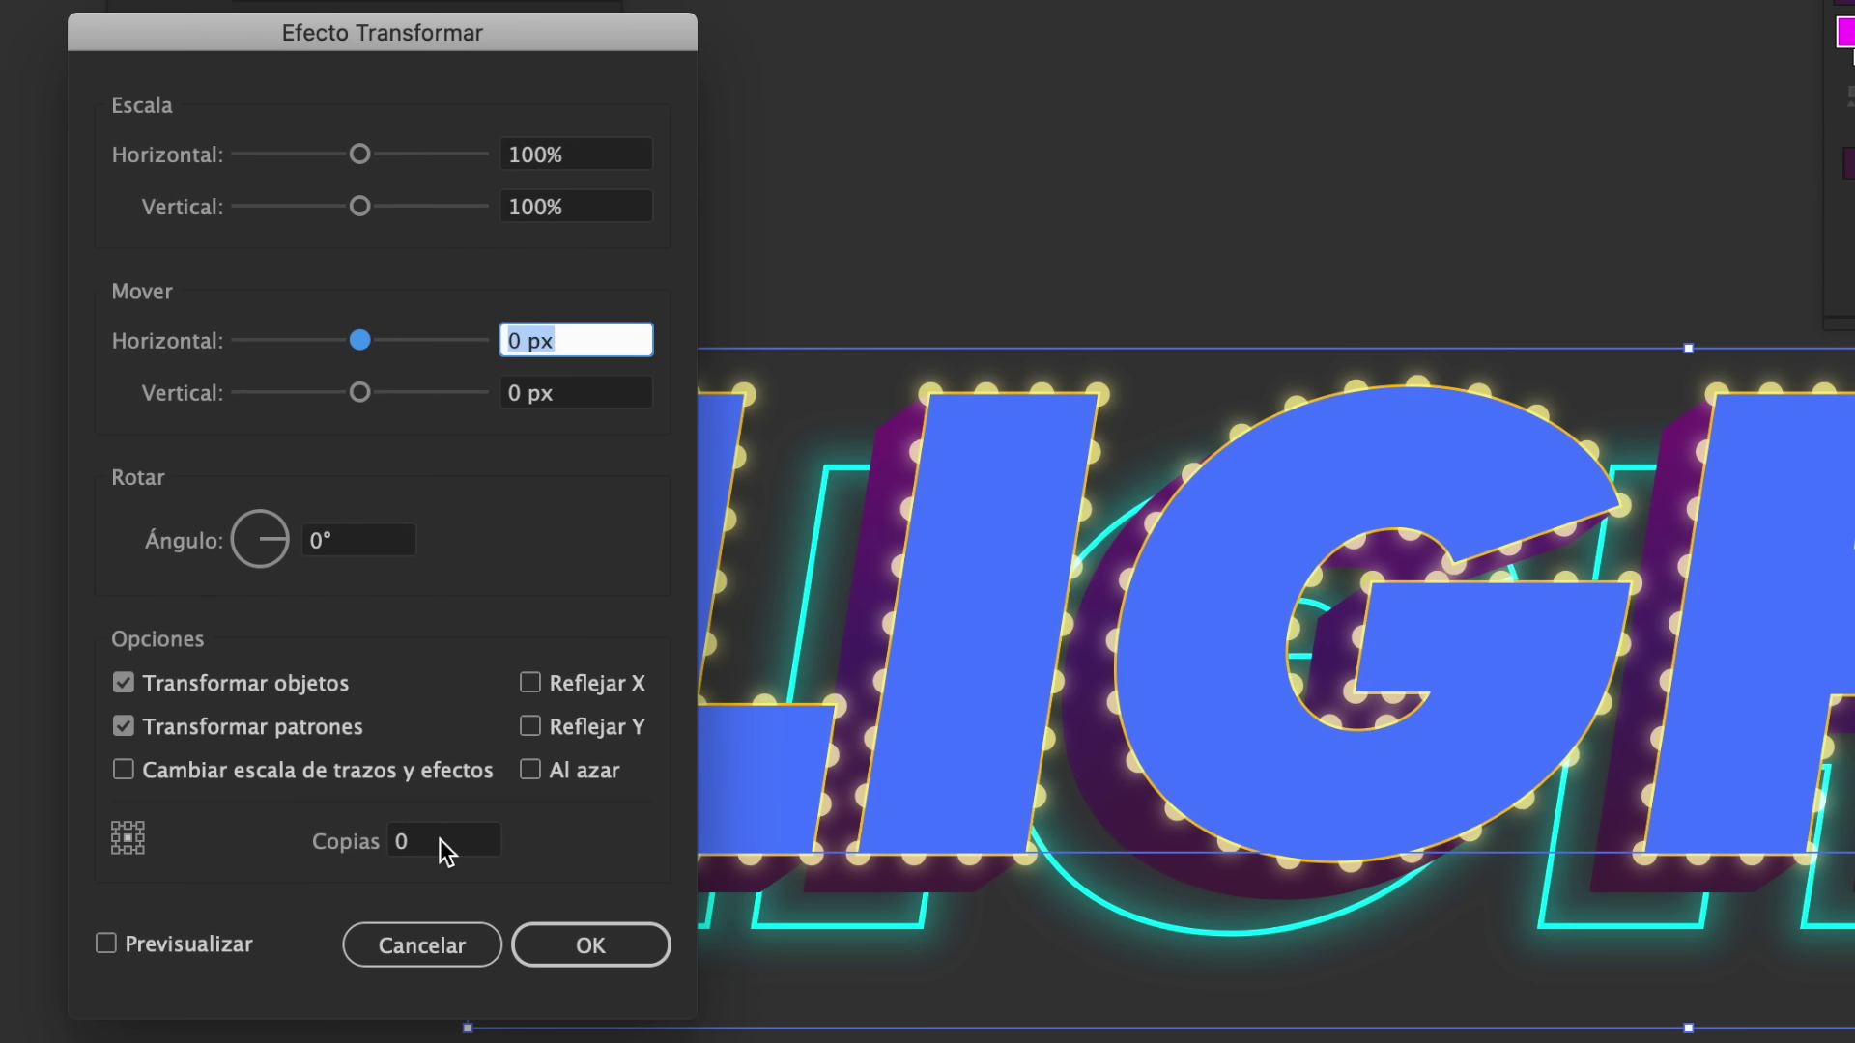
type("-30")
key("Tab")
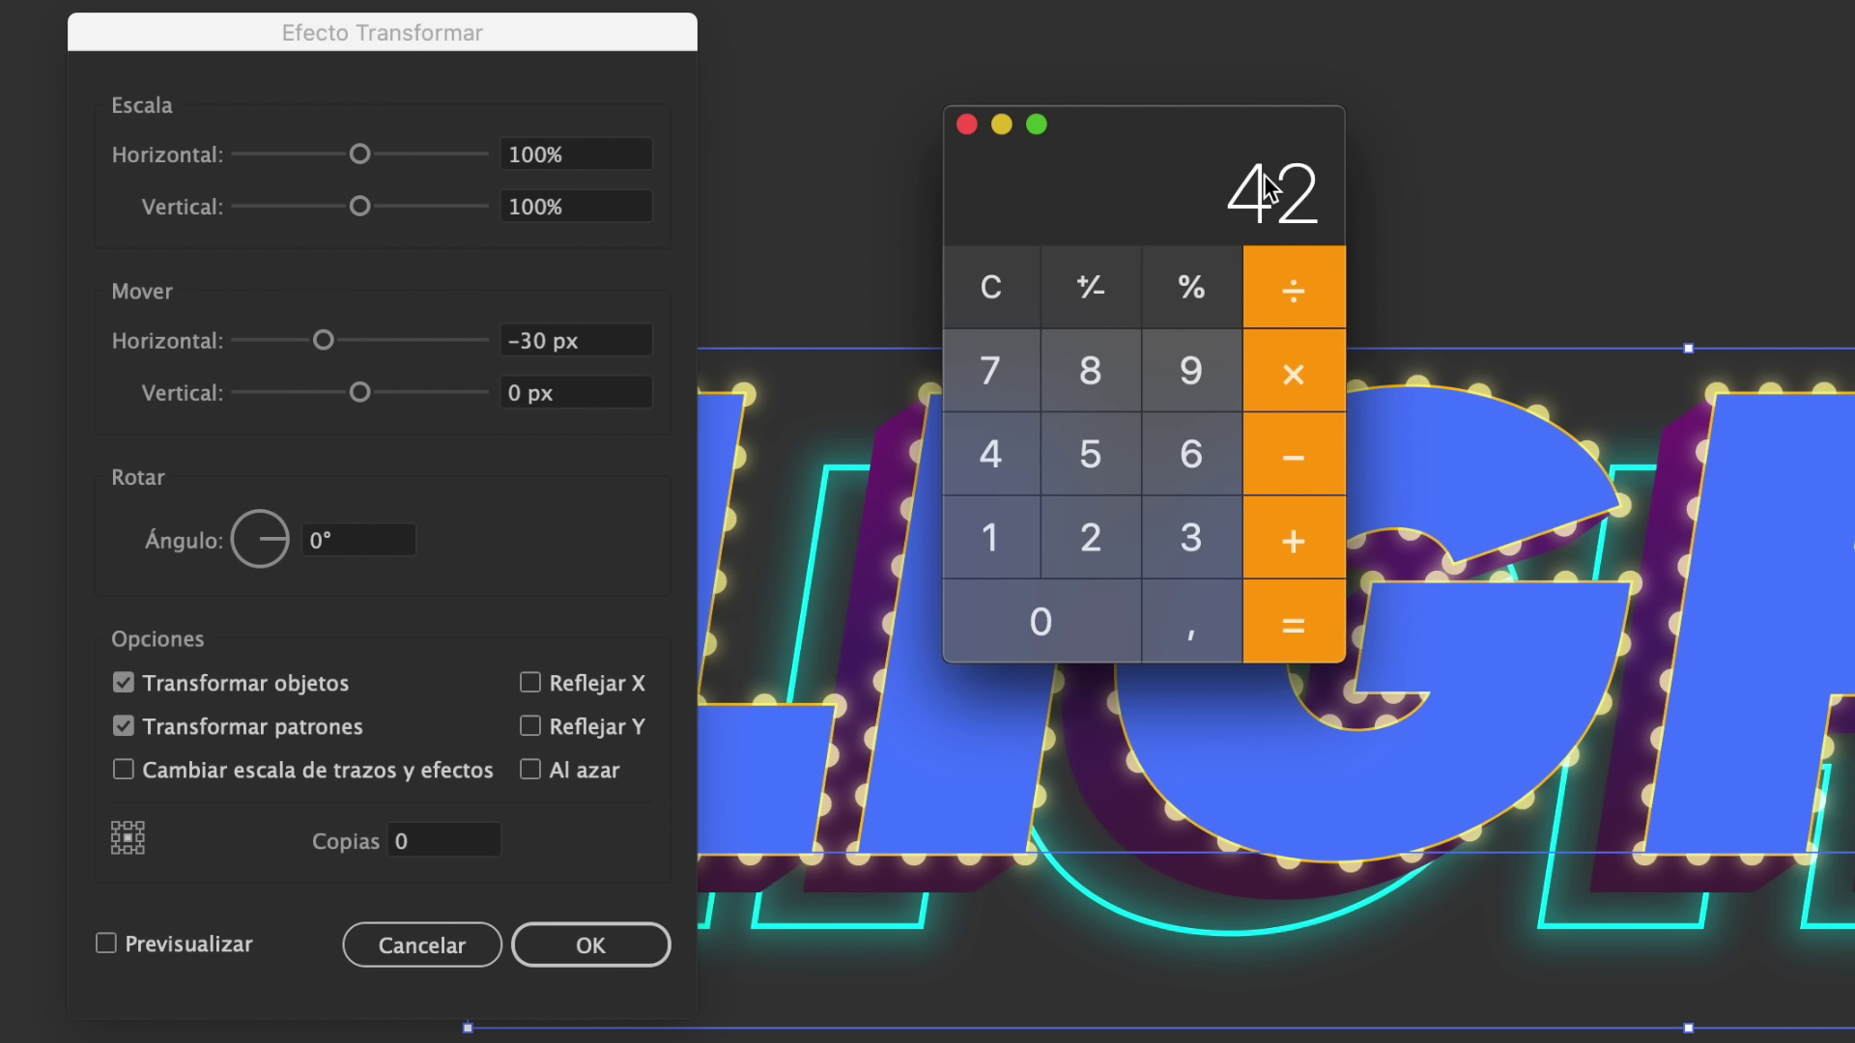
left_click(586, 399)
left_click_drag(585, 399, 485, 405)
type("21")
key("Tab")
left_click(202, 951)
key("space")
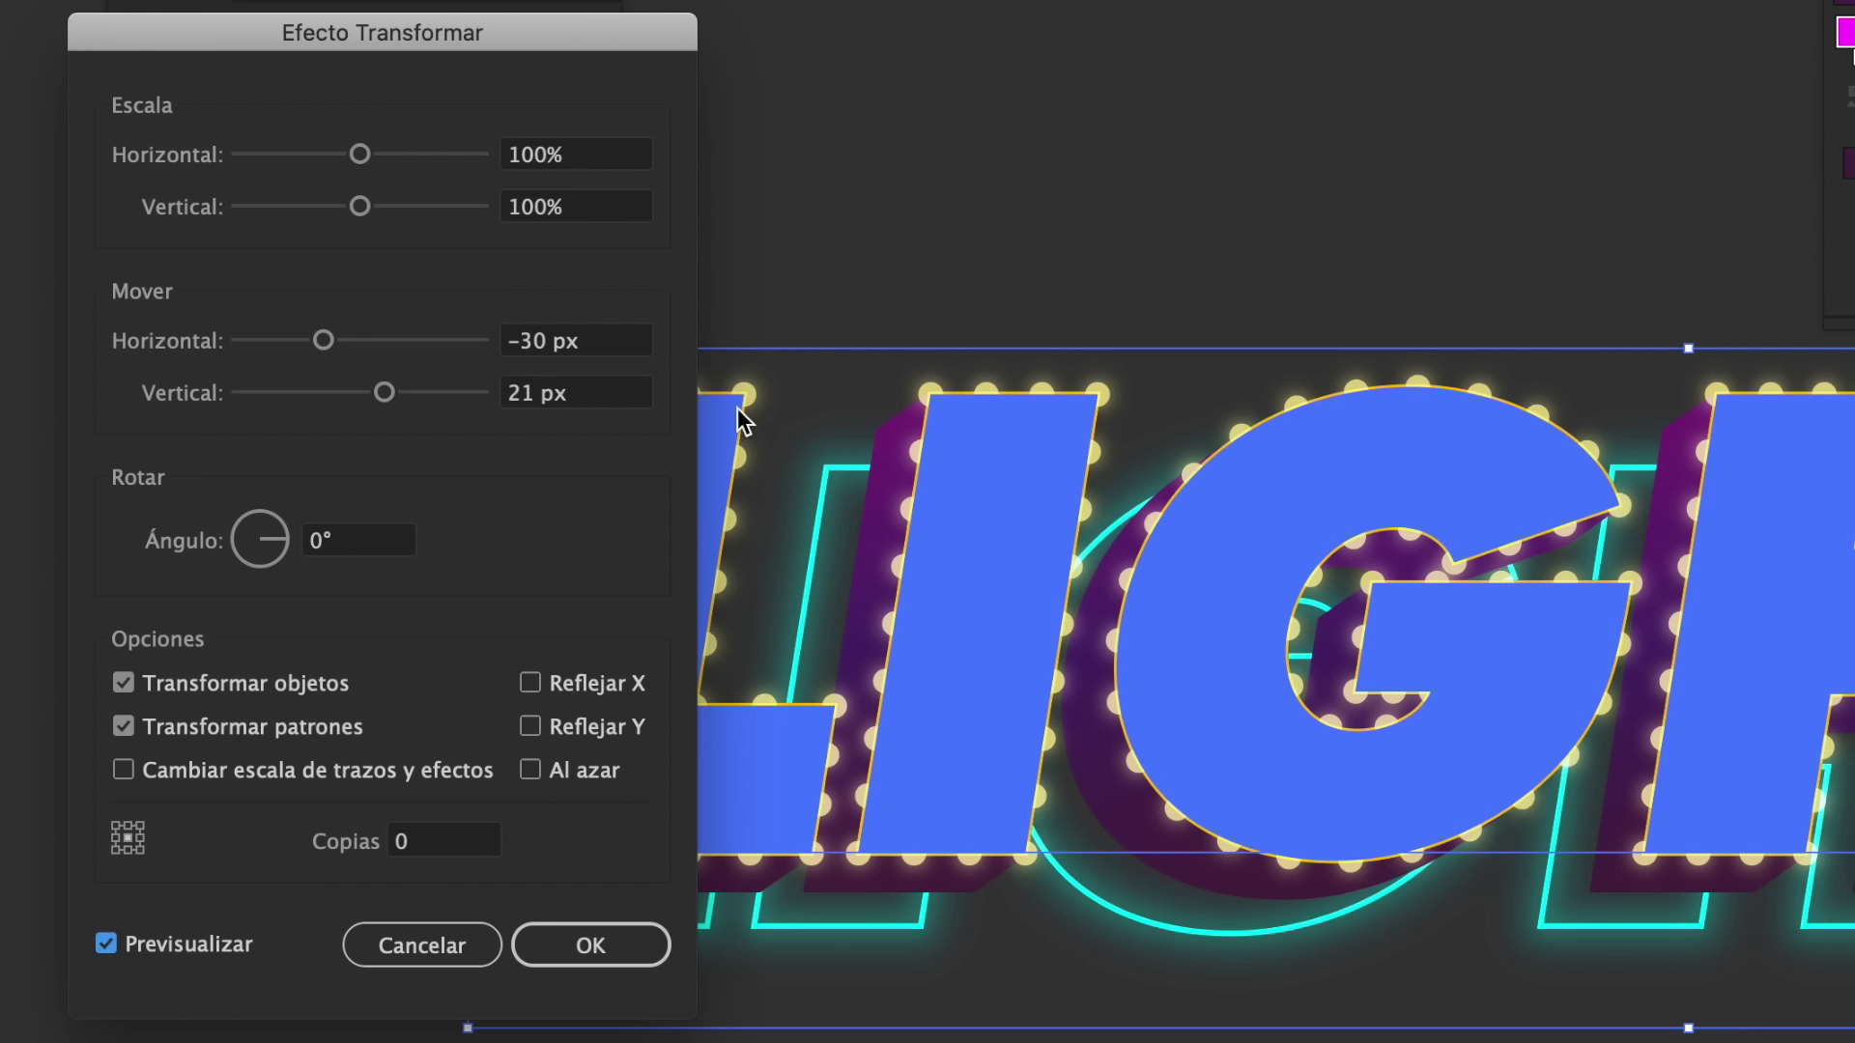
left_click(591, 945)
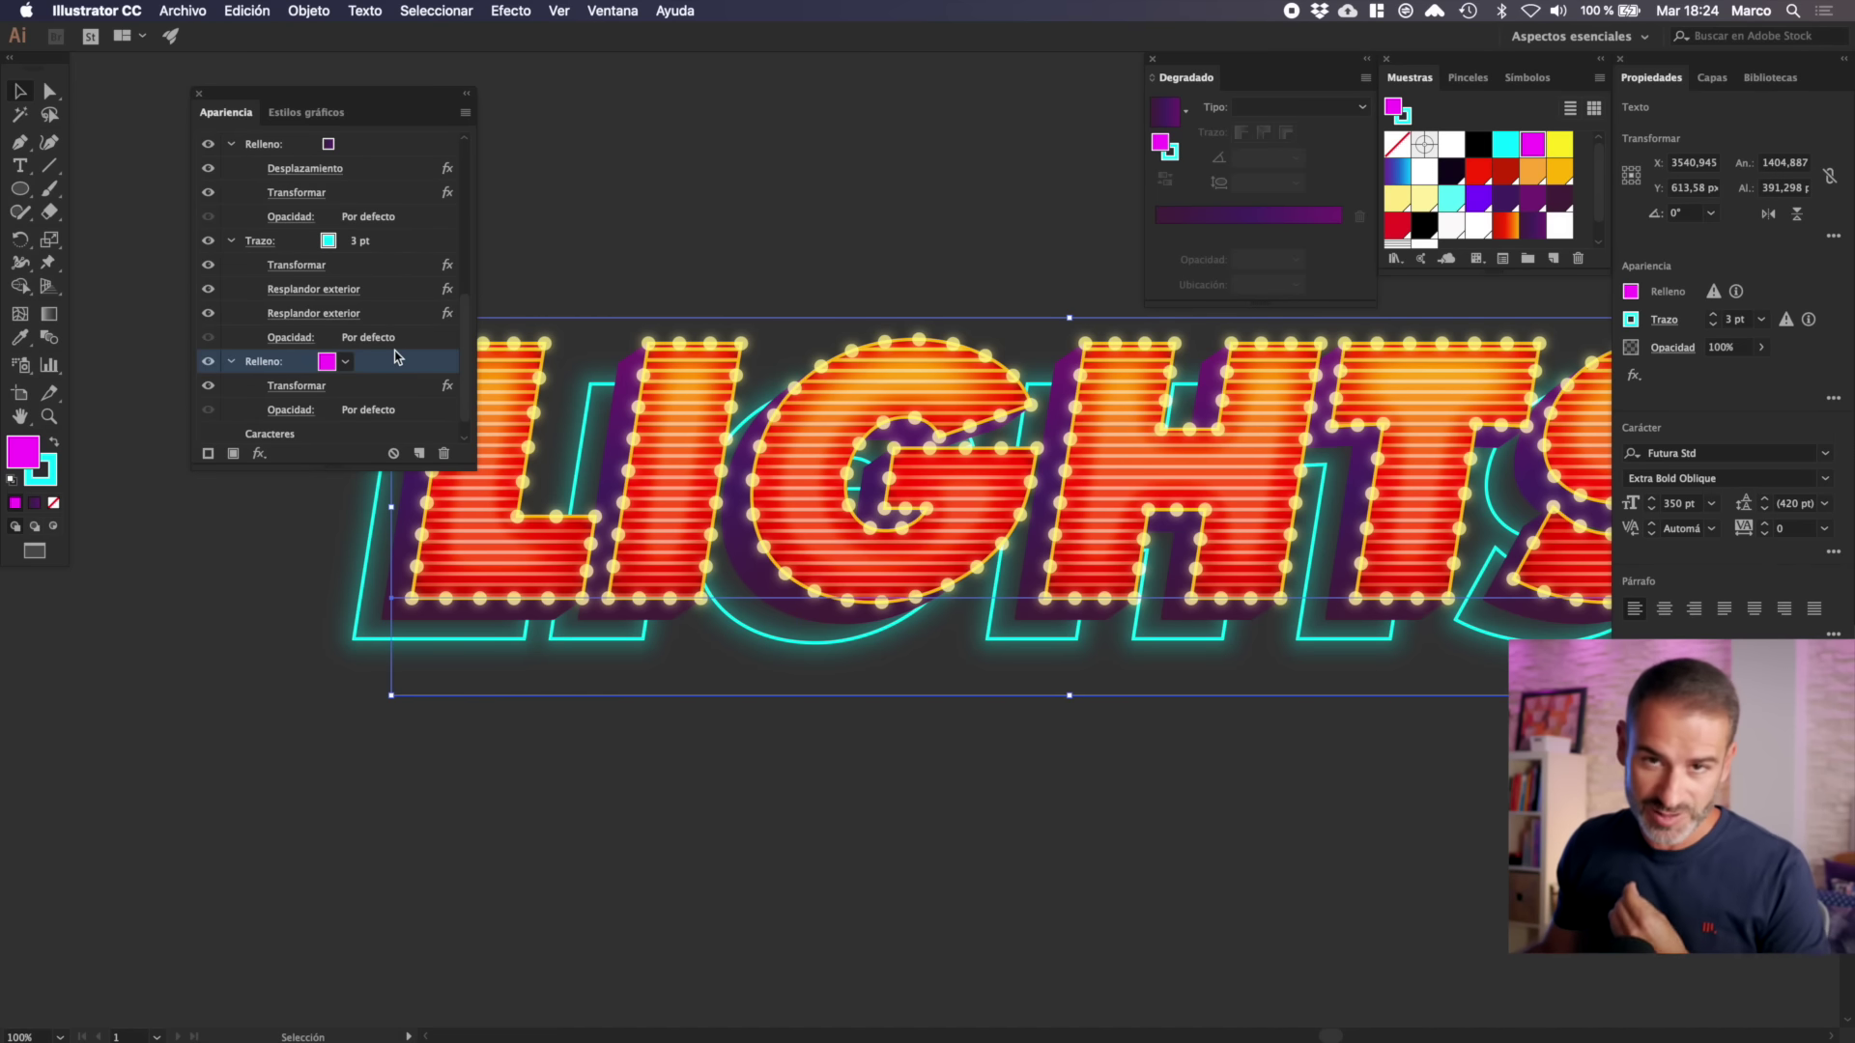
- Apply an 80 px Gaussian Blur to the magenta fill, then deselect to check the glow
left_click(259, 453)
mouse_move(130, 758)
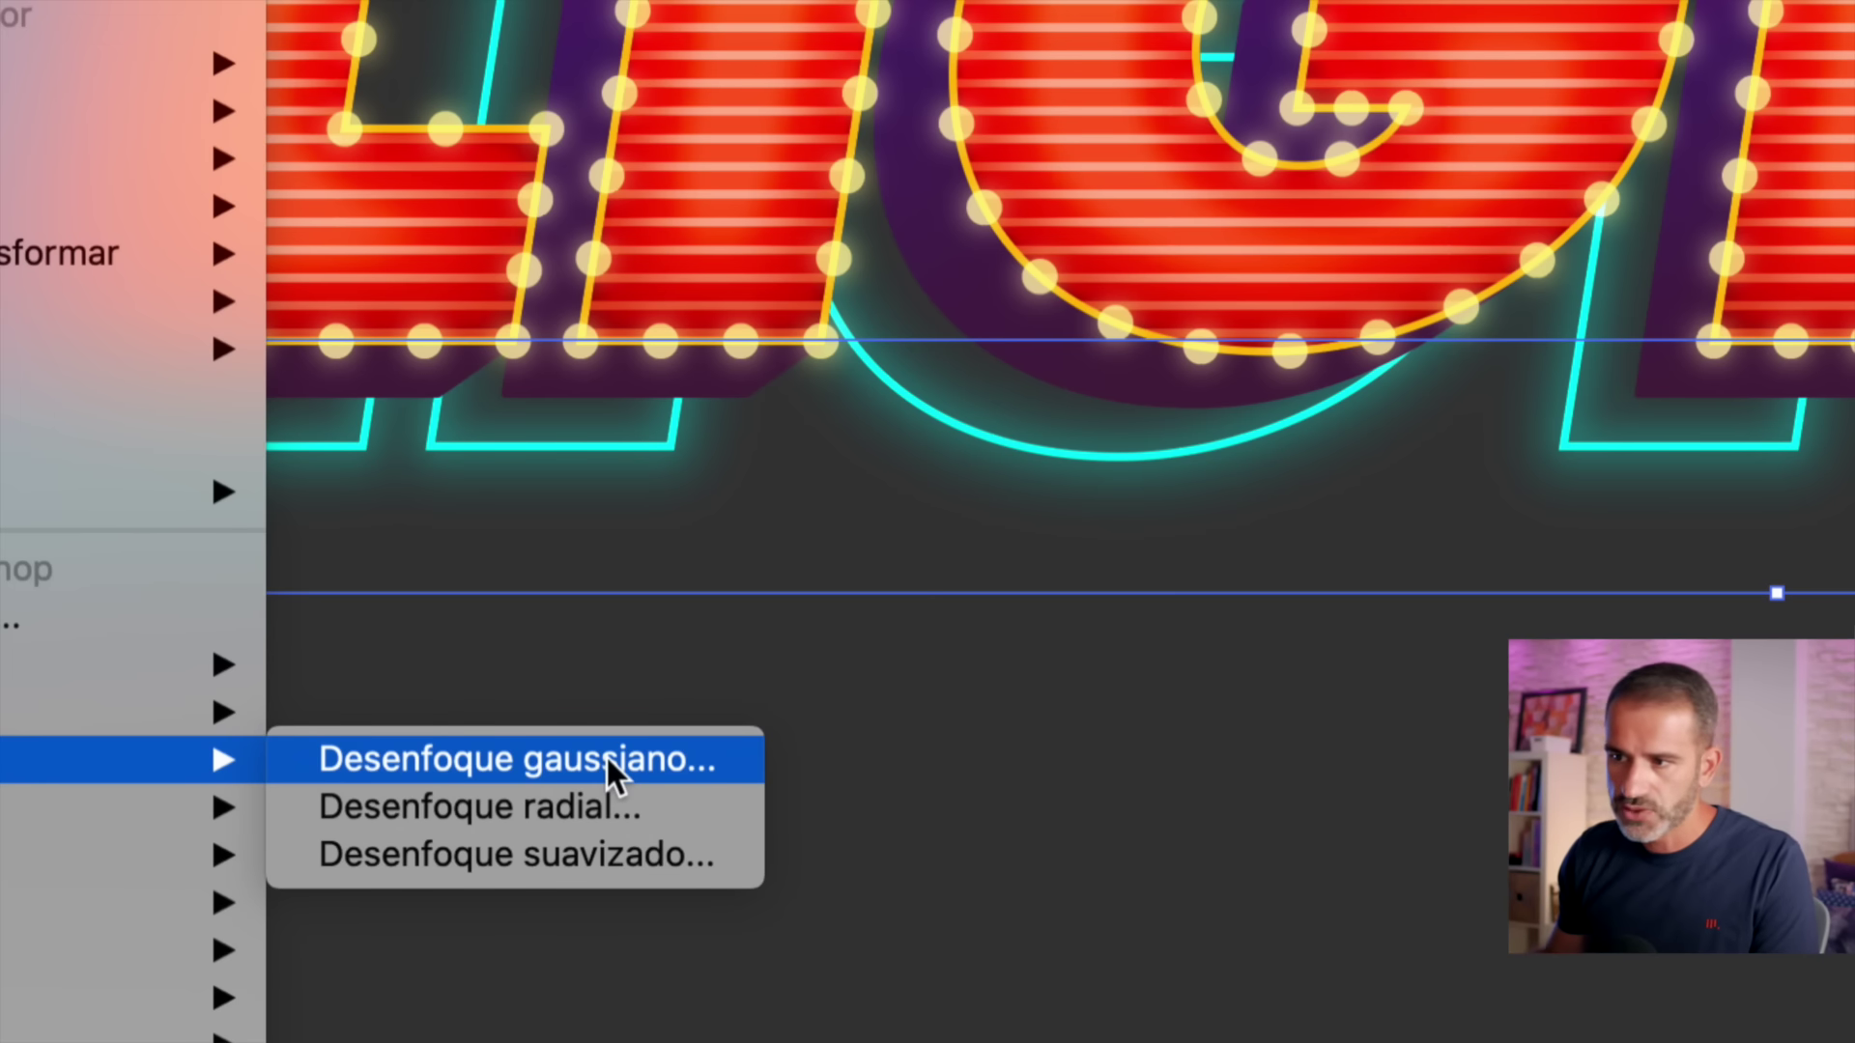
left_click(522, 759)
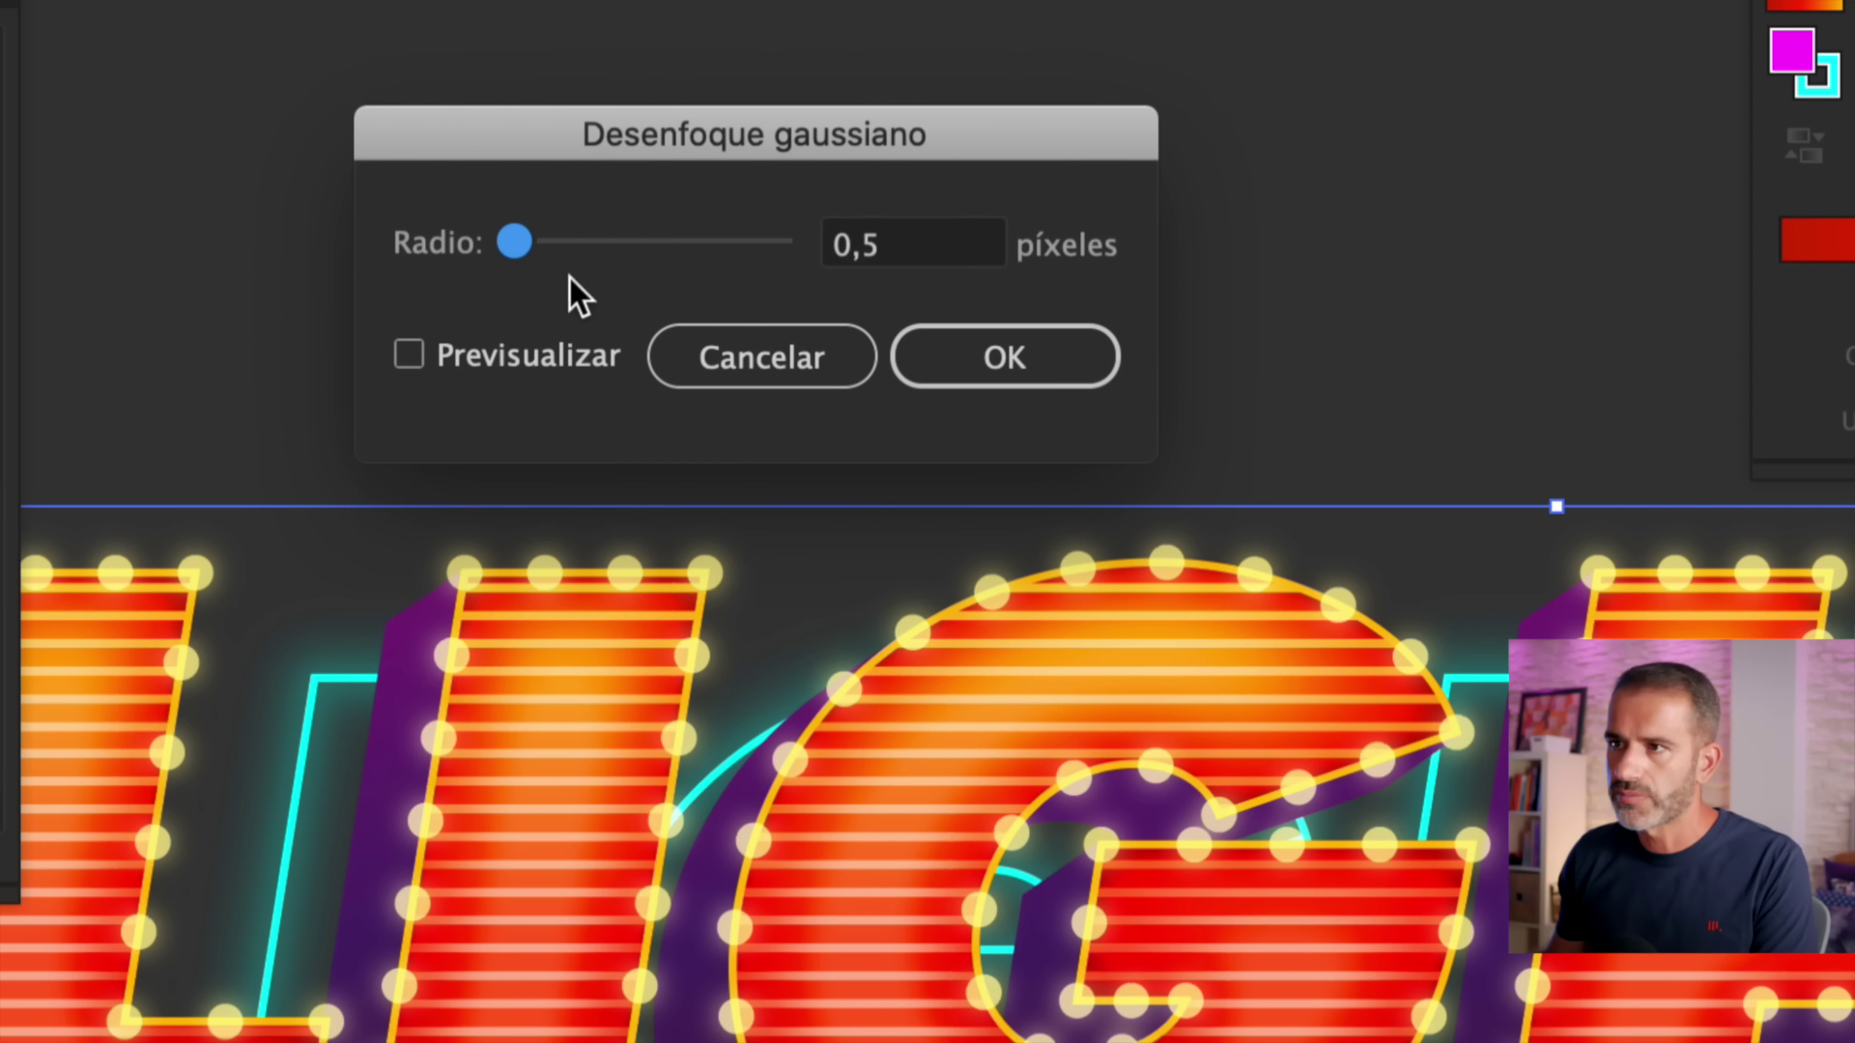
left_click(484, 340)
left_click_drag(514, 241, 692, 239)
left_click(921, 243)
left_click_drag(922, 244, 779, 240)
type("80")
key("Tab")
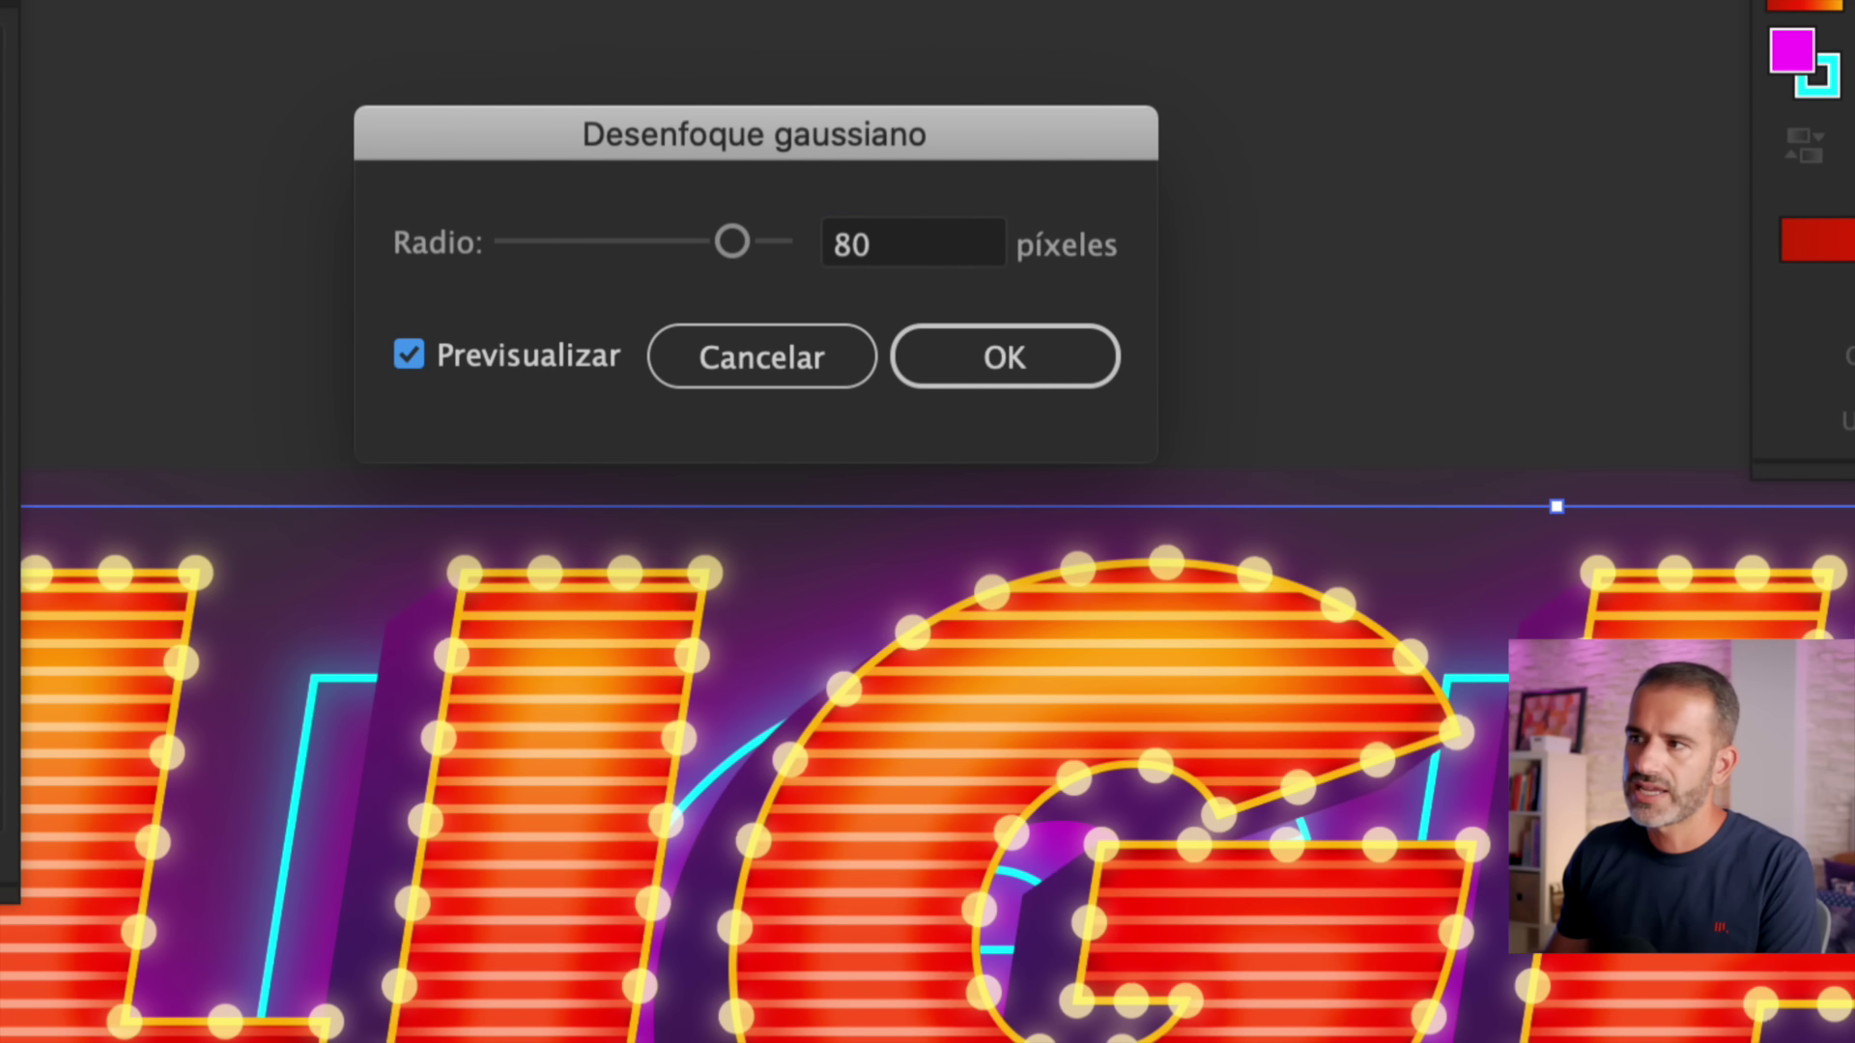
key("Return")
left_click(979, 205)
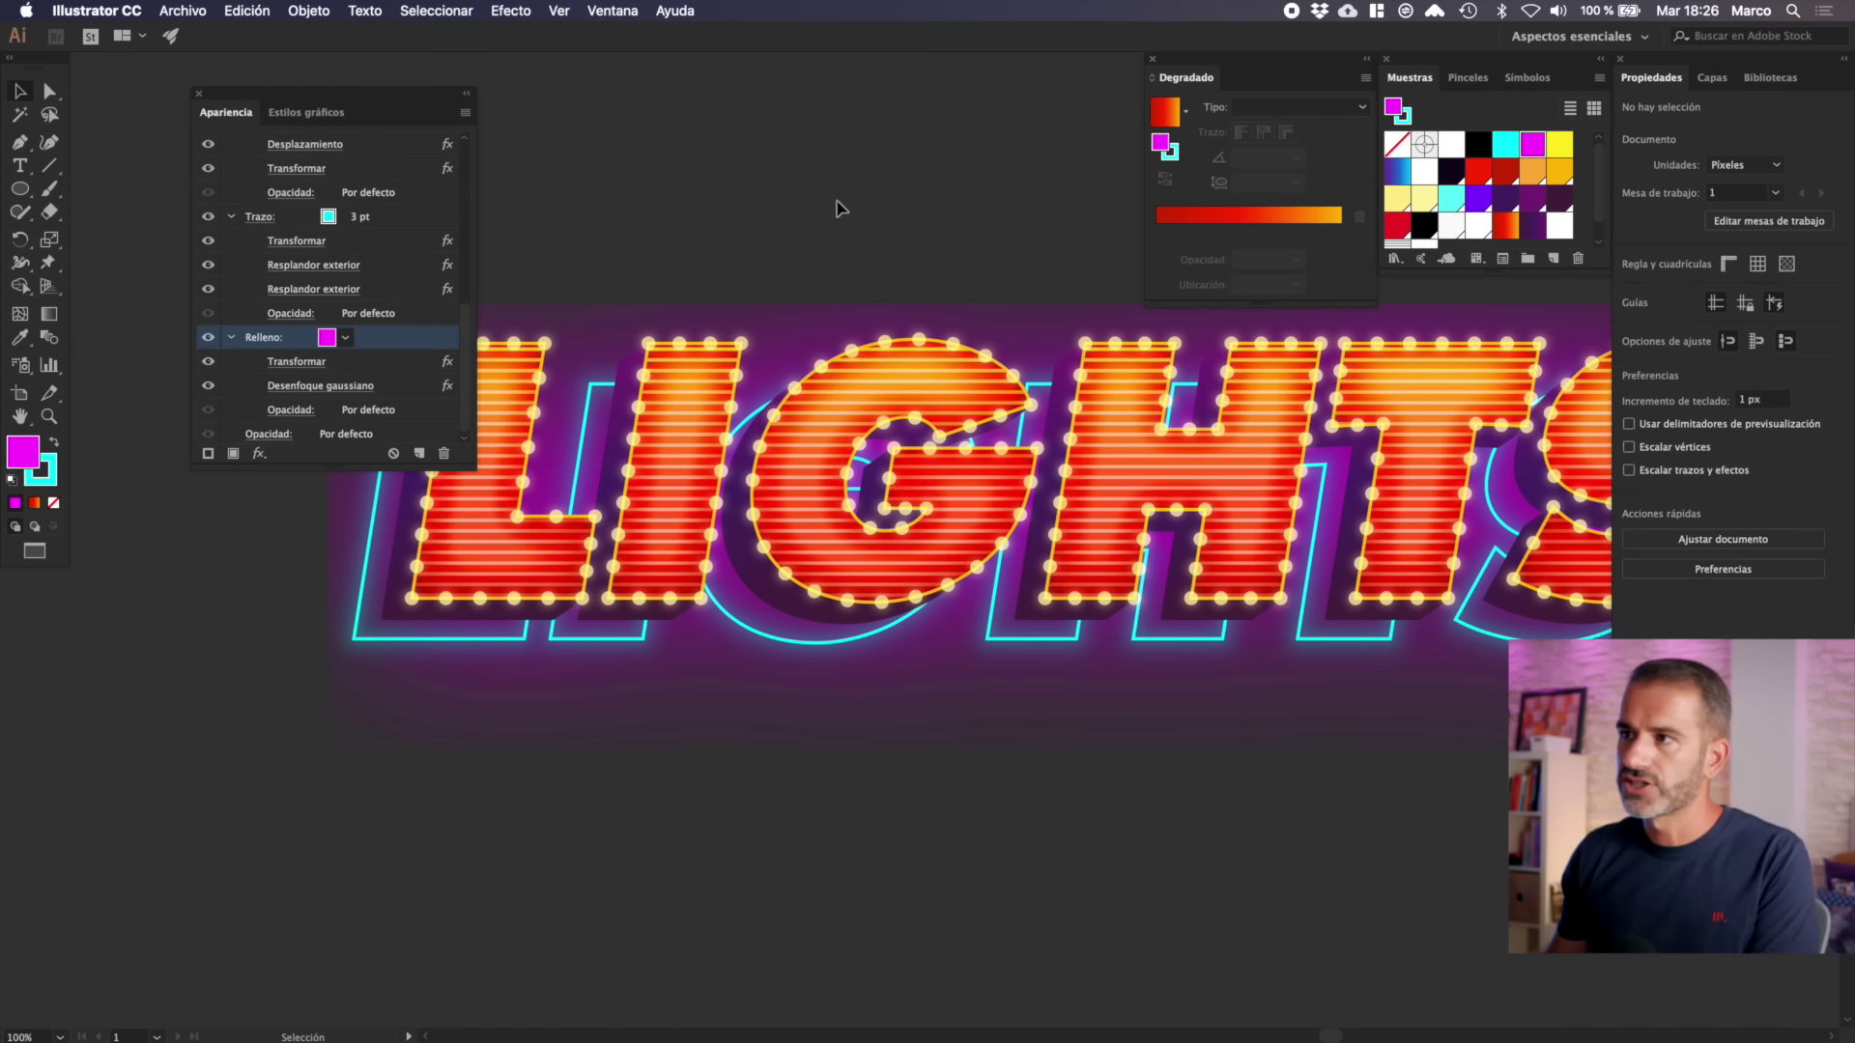
- Raise the Document Raster Effects Settings margin around objects from 35 px to 300 px
key("Tab")
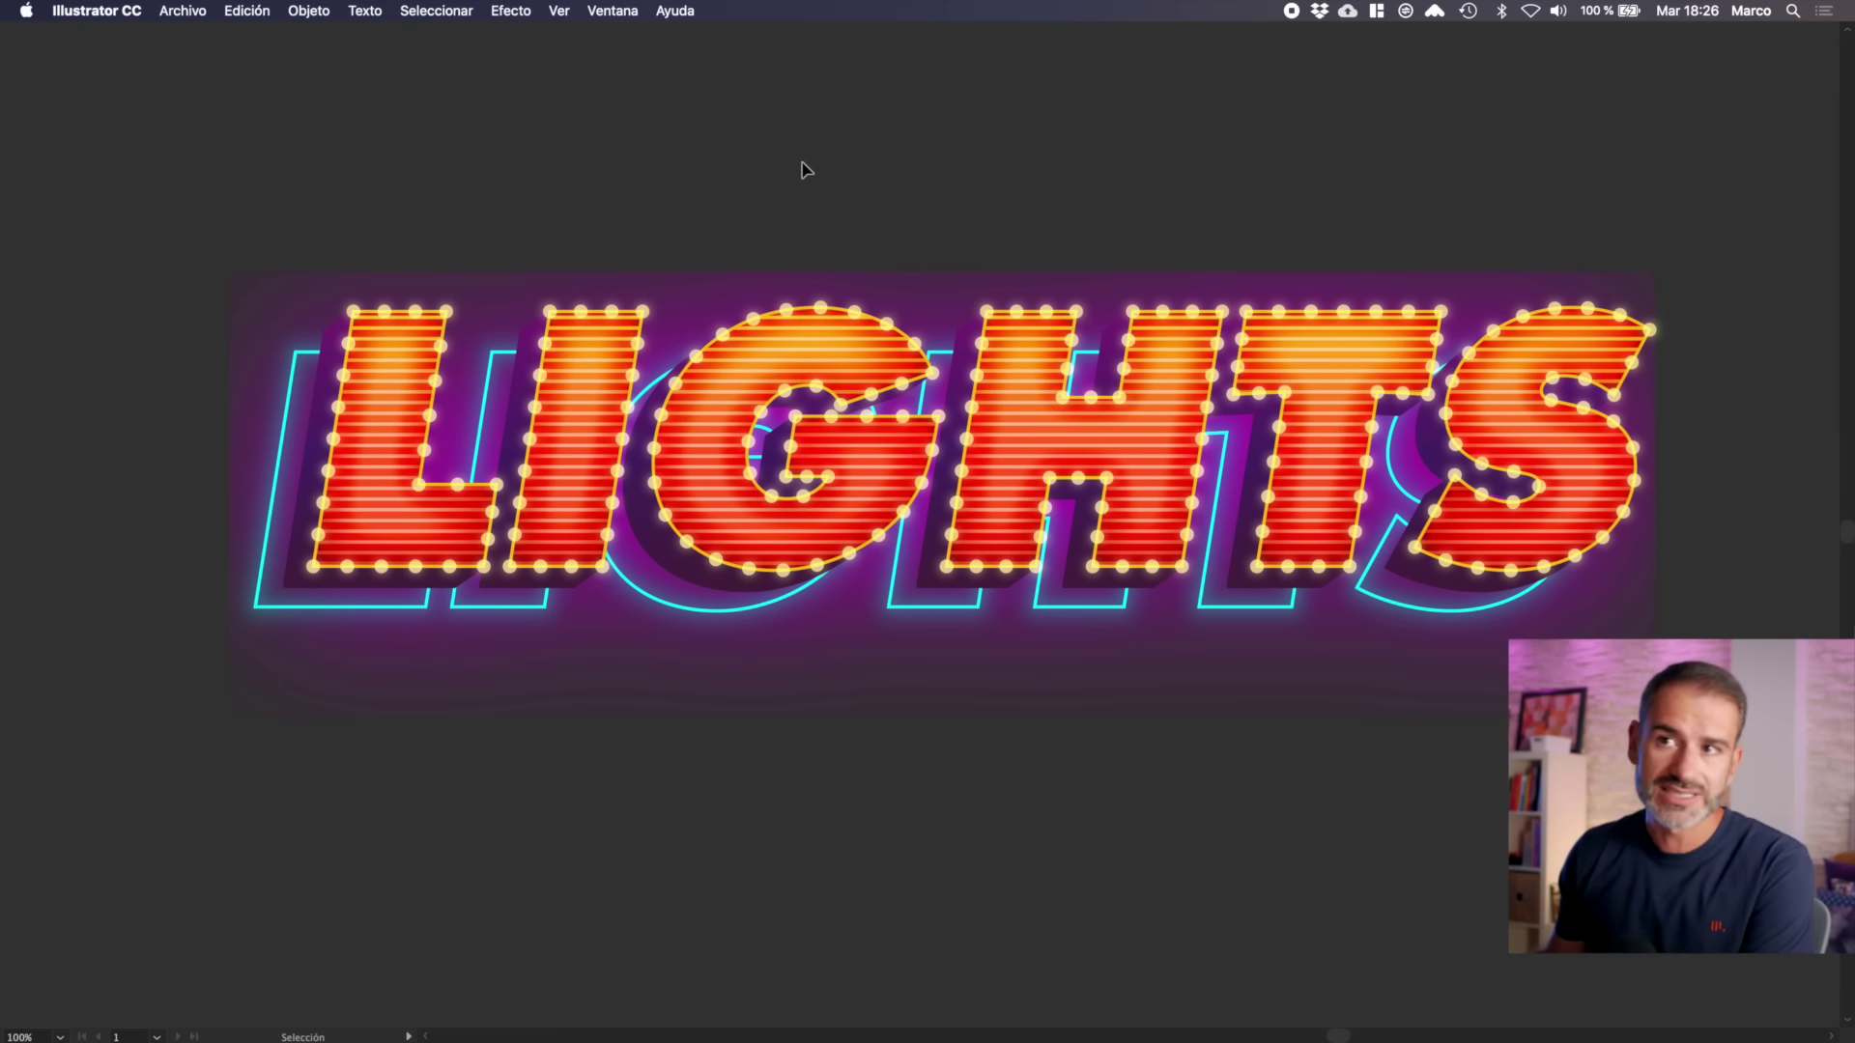
left_click(511, 11)
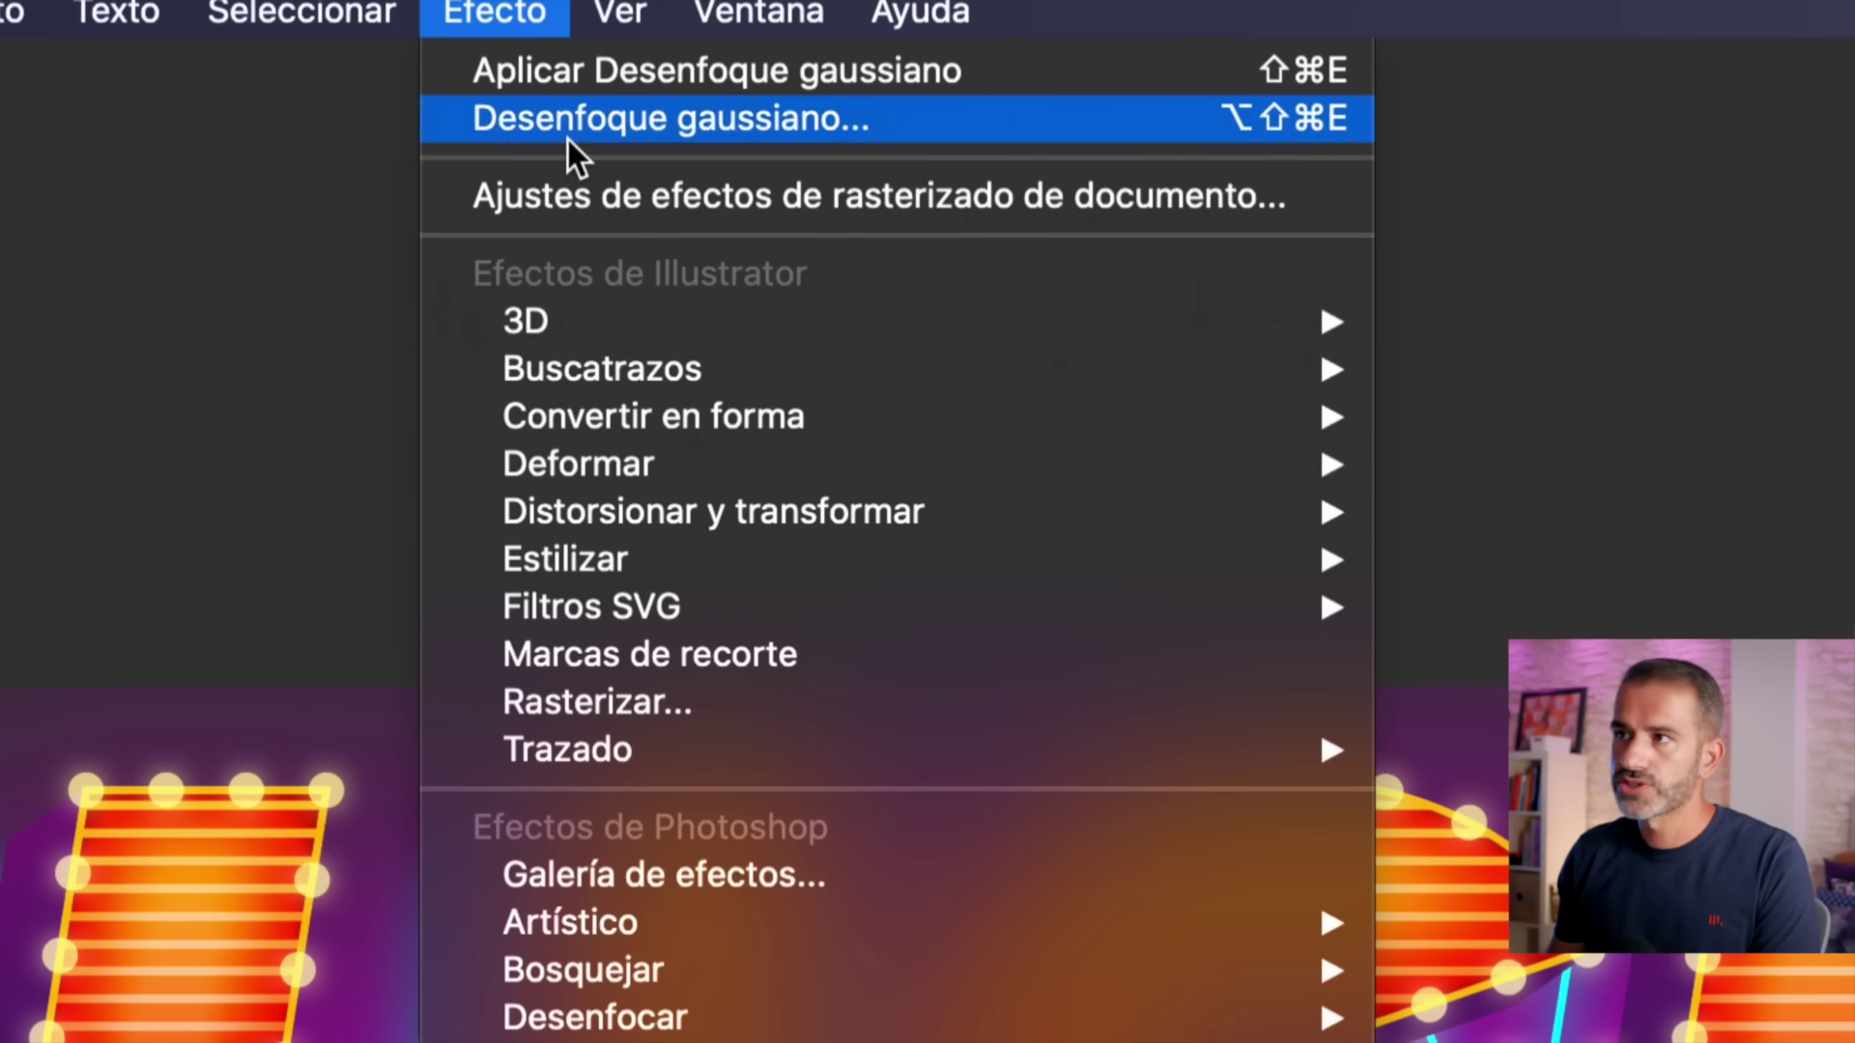
left_click(593, 200)
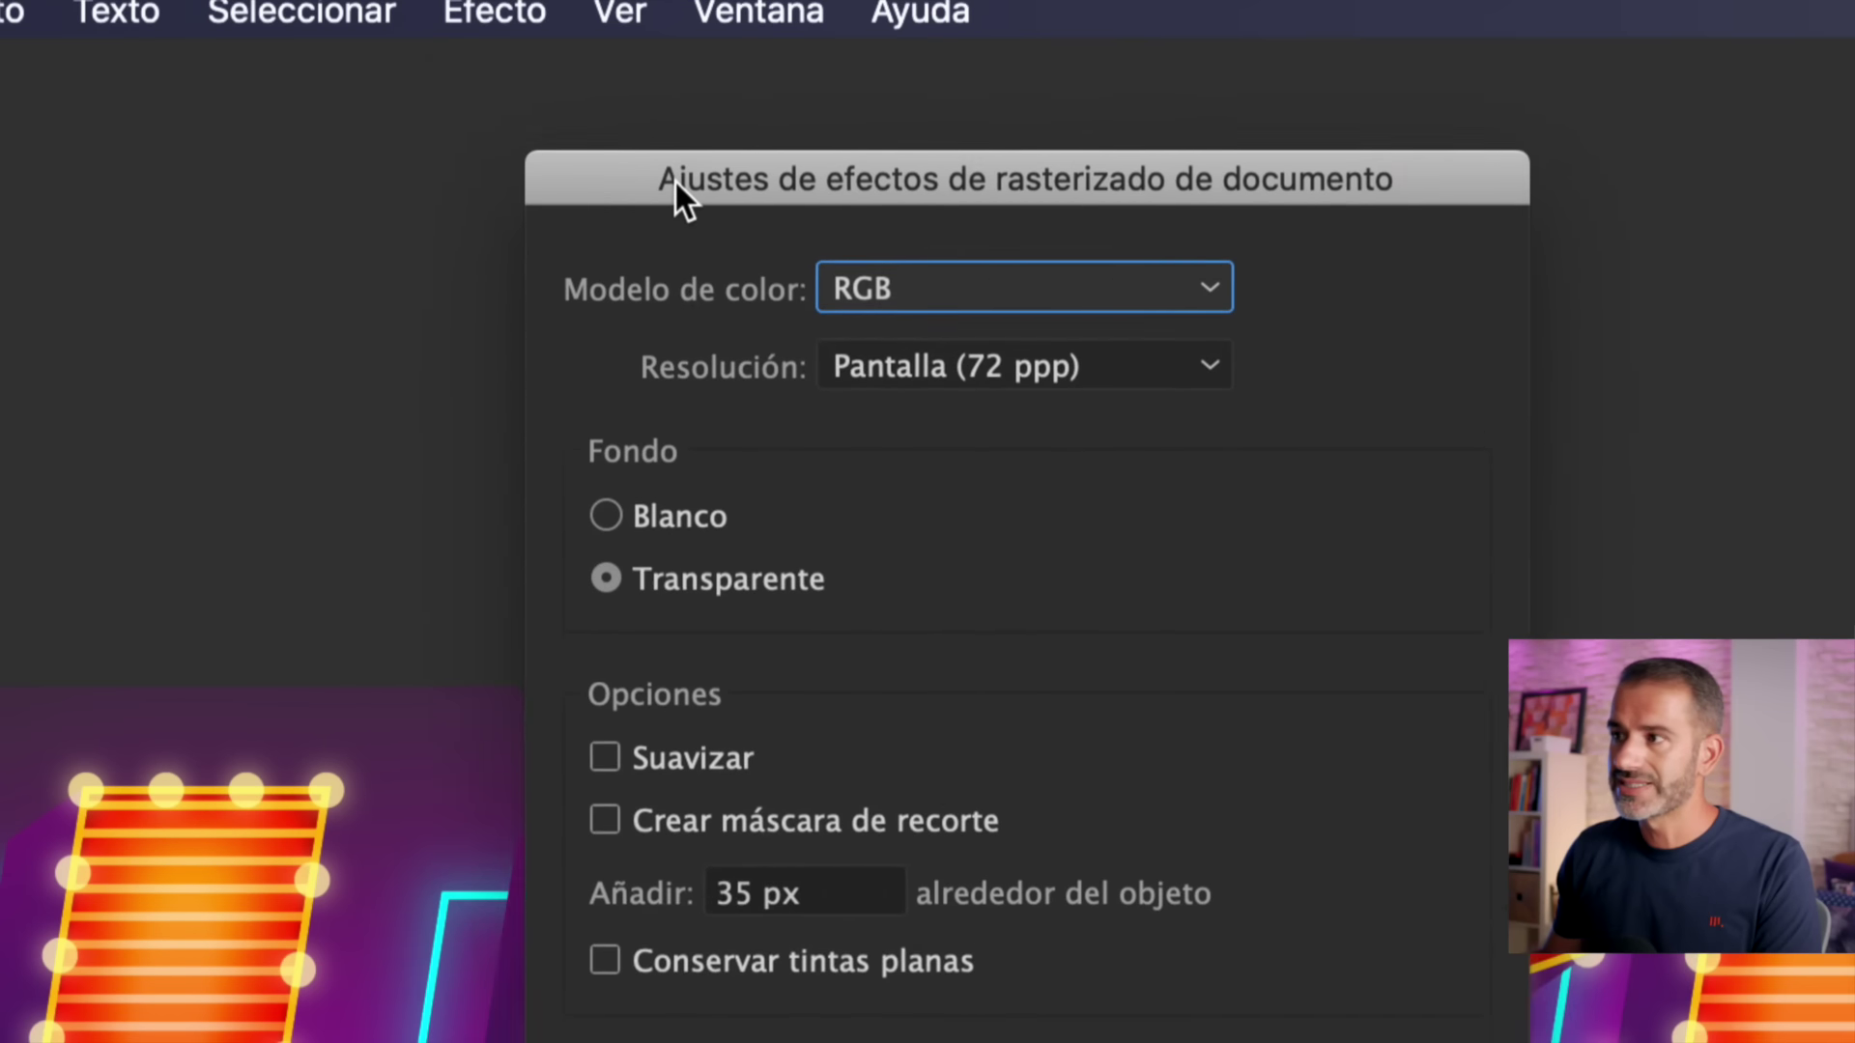
left_click(498, 655)
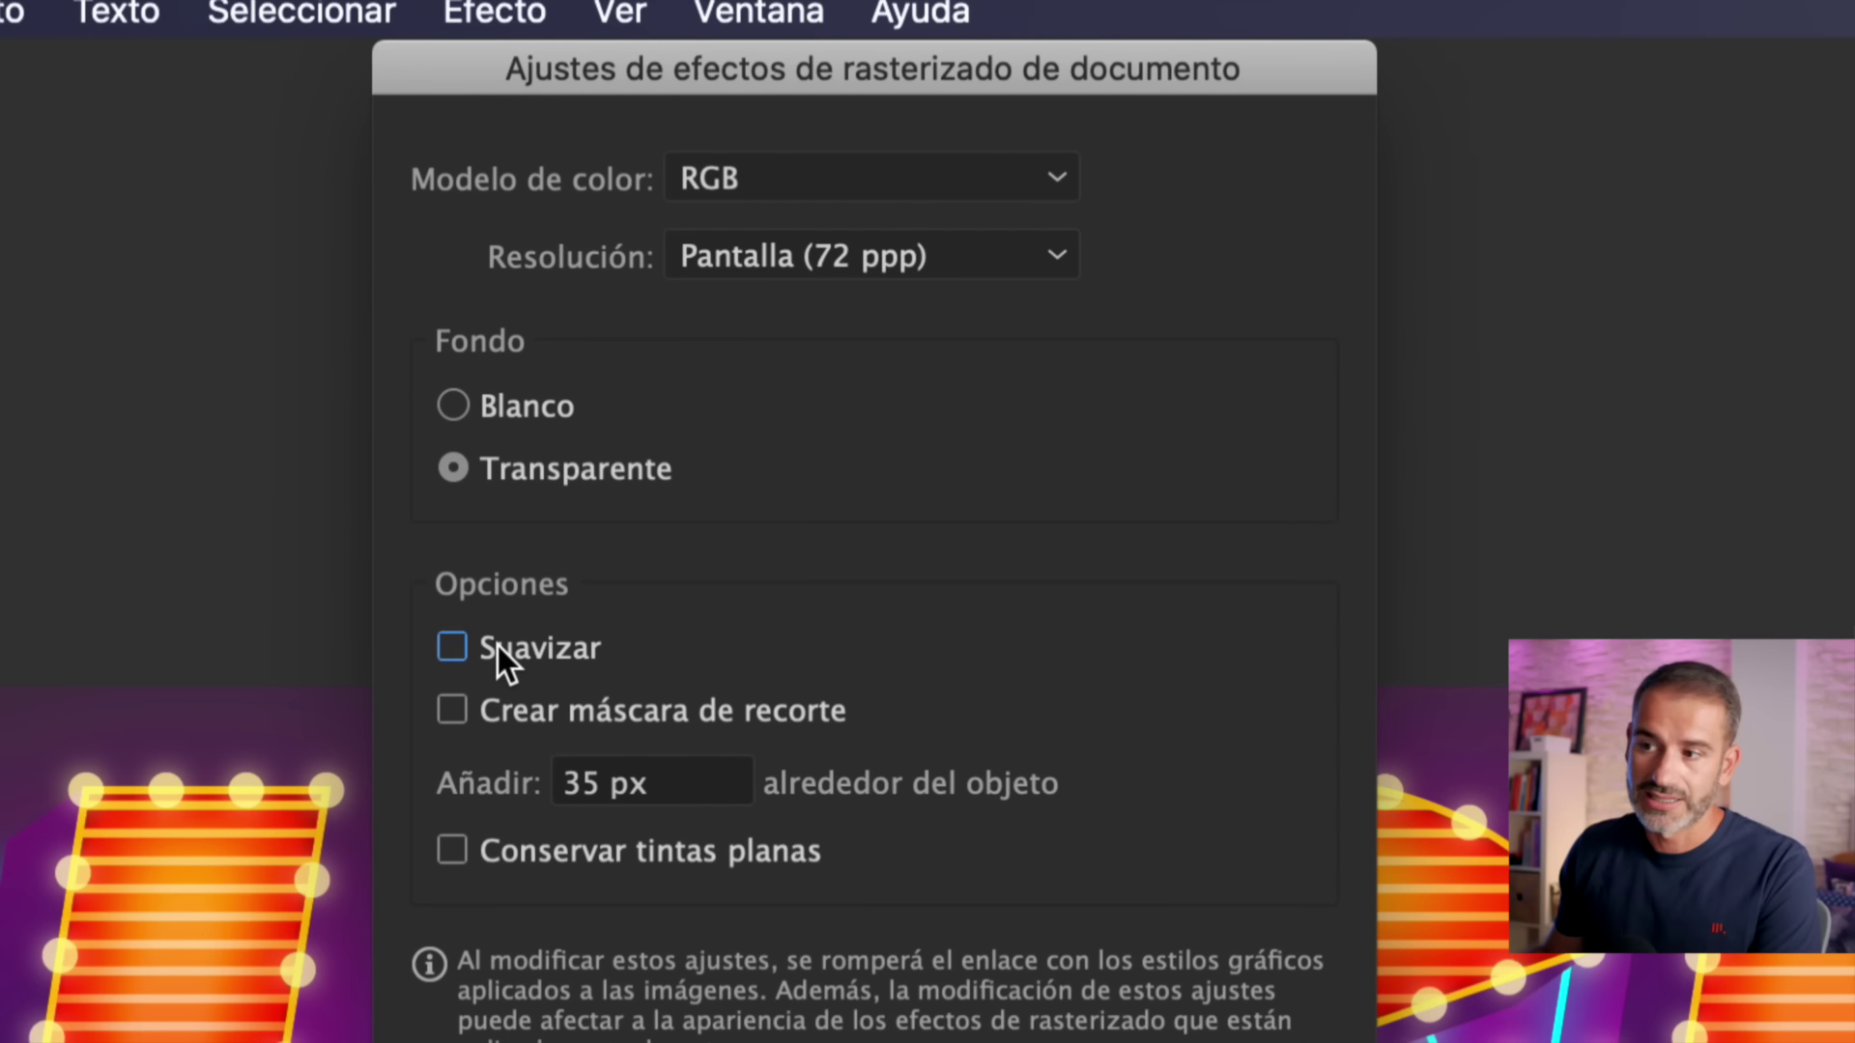
left_click_drag(641, 784, 541, 779)
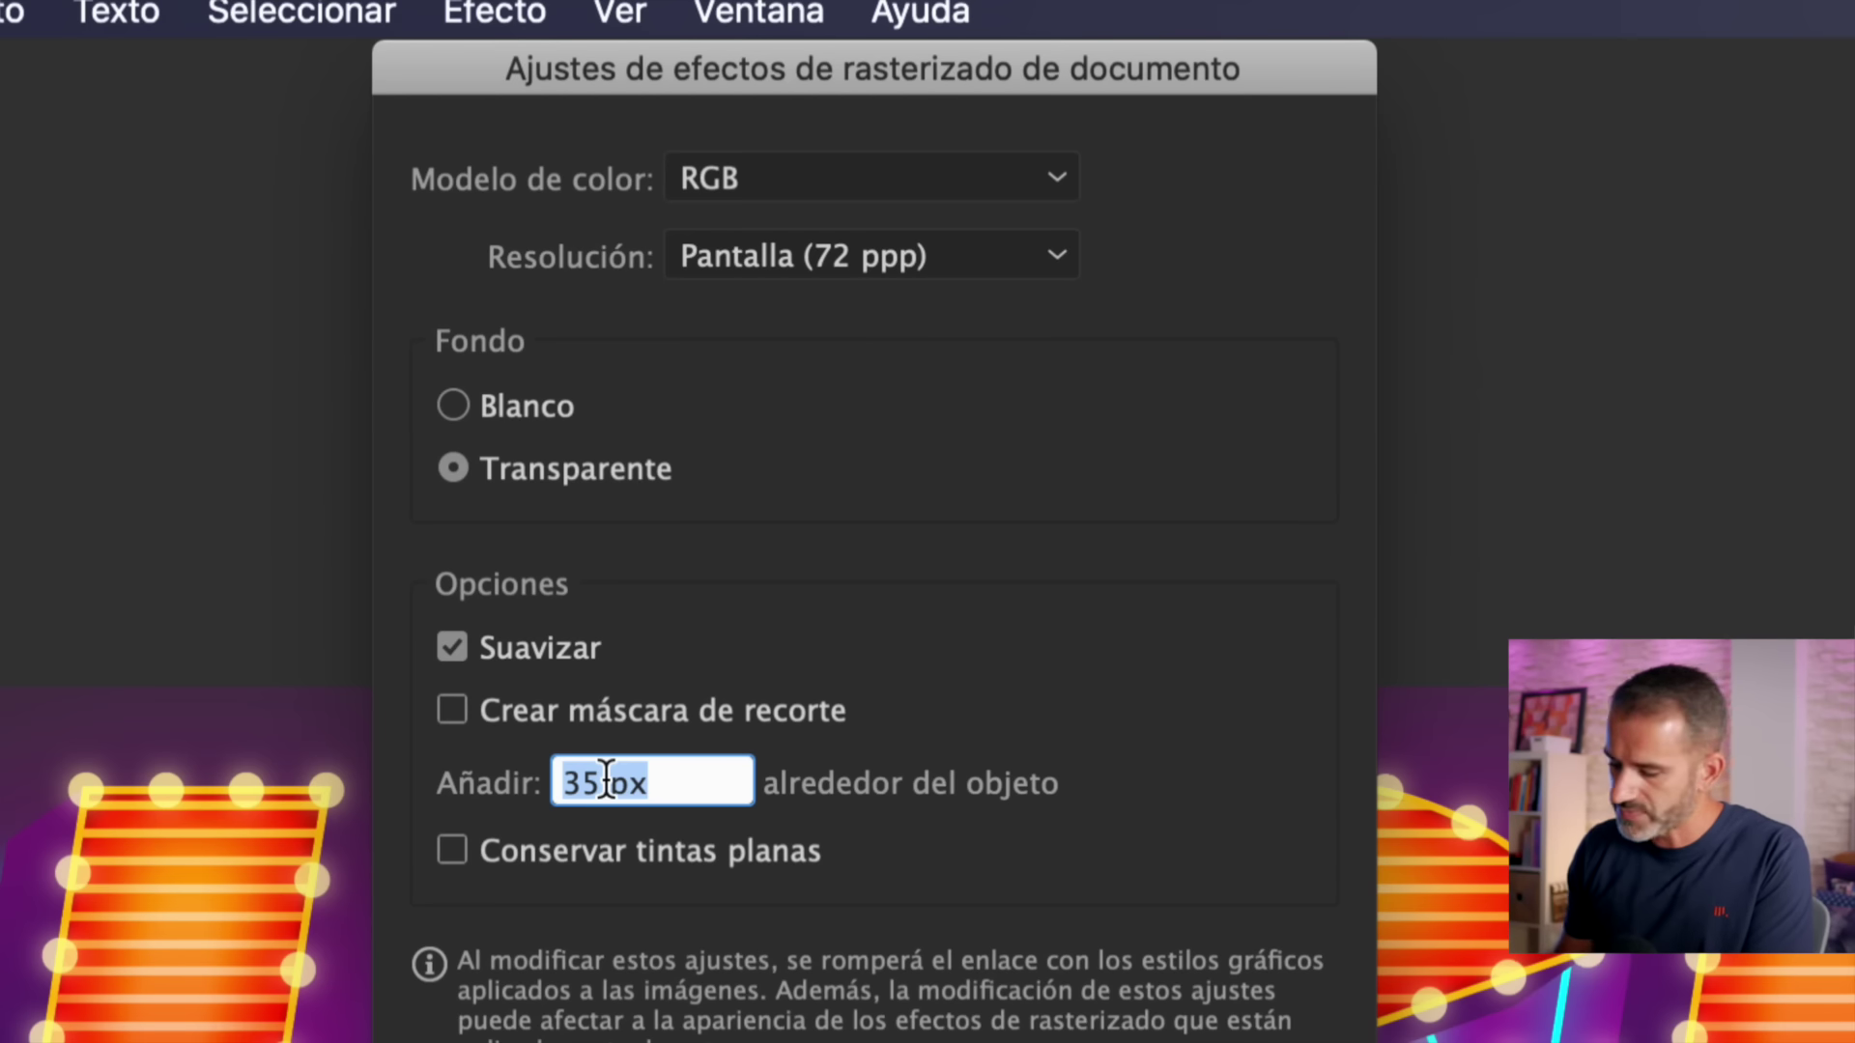
type("300")
key("Tab")
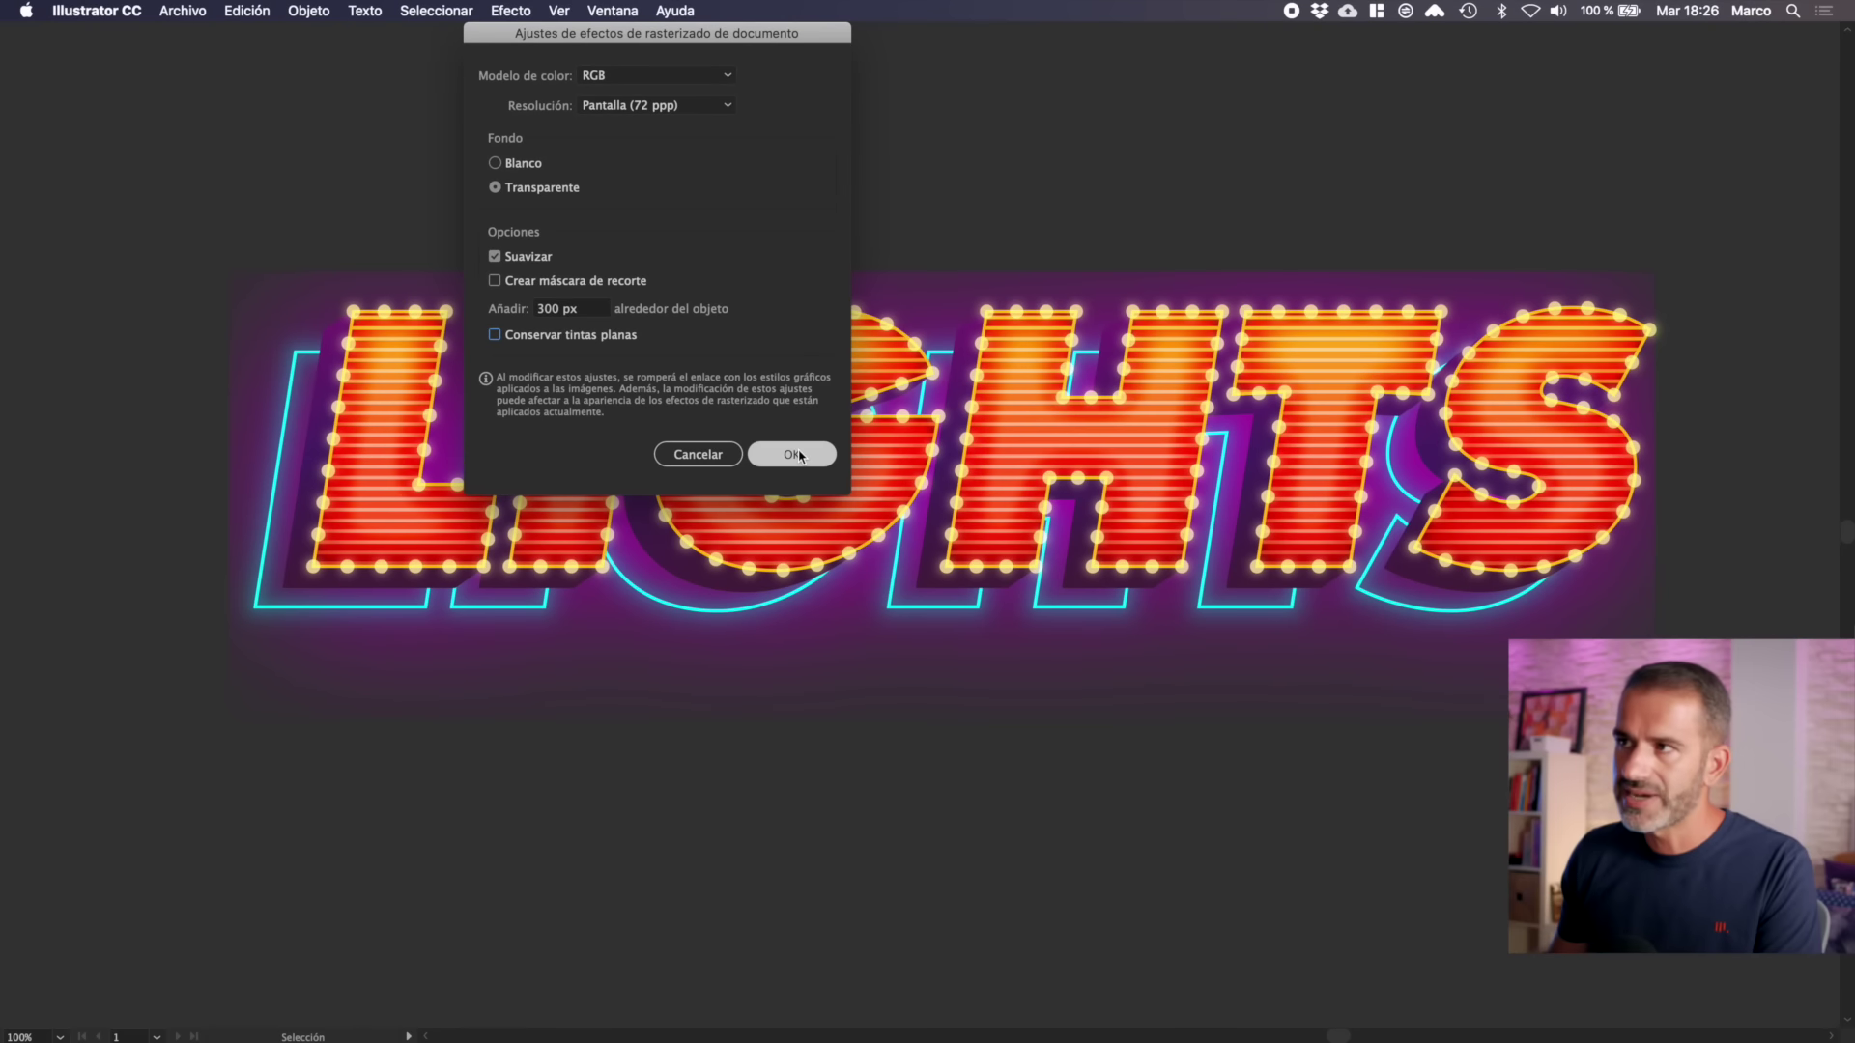
left_click_drag(908, 411, 904, 410)
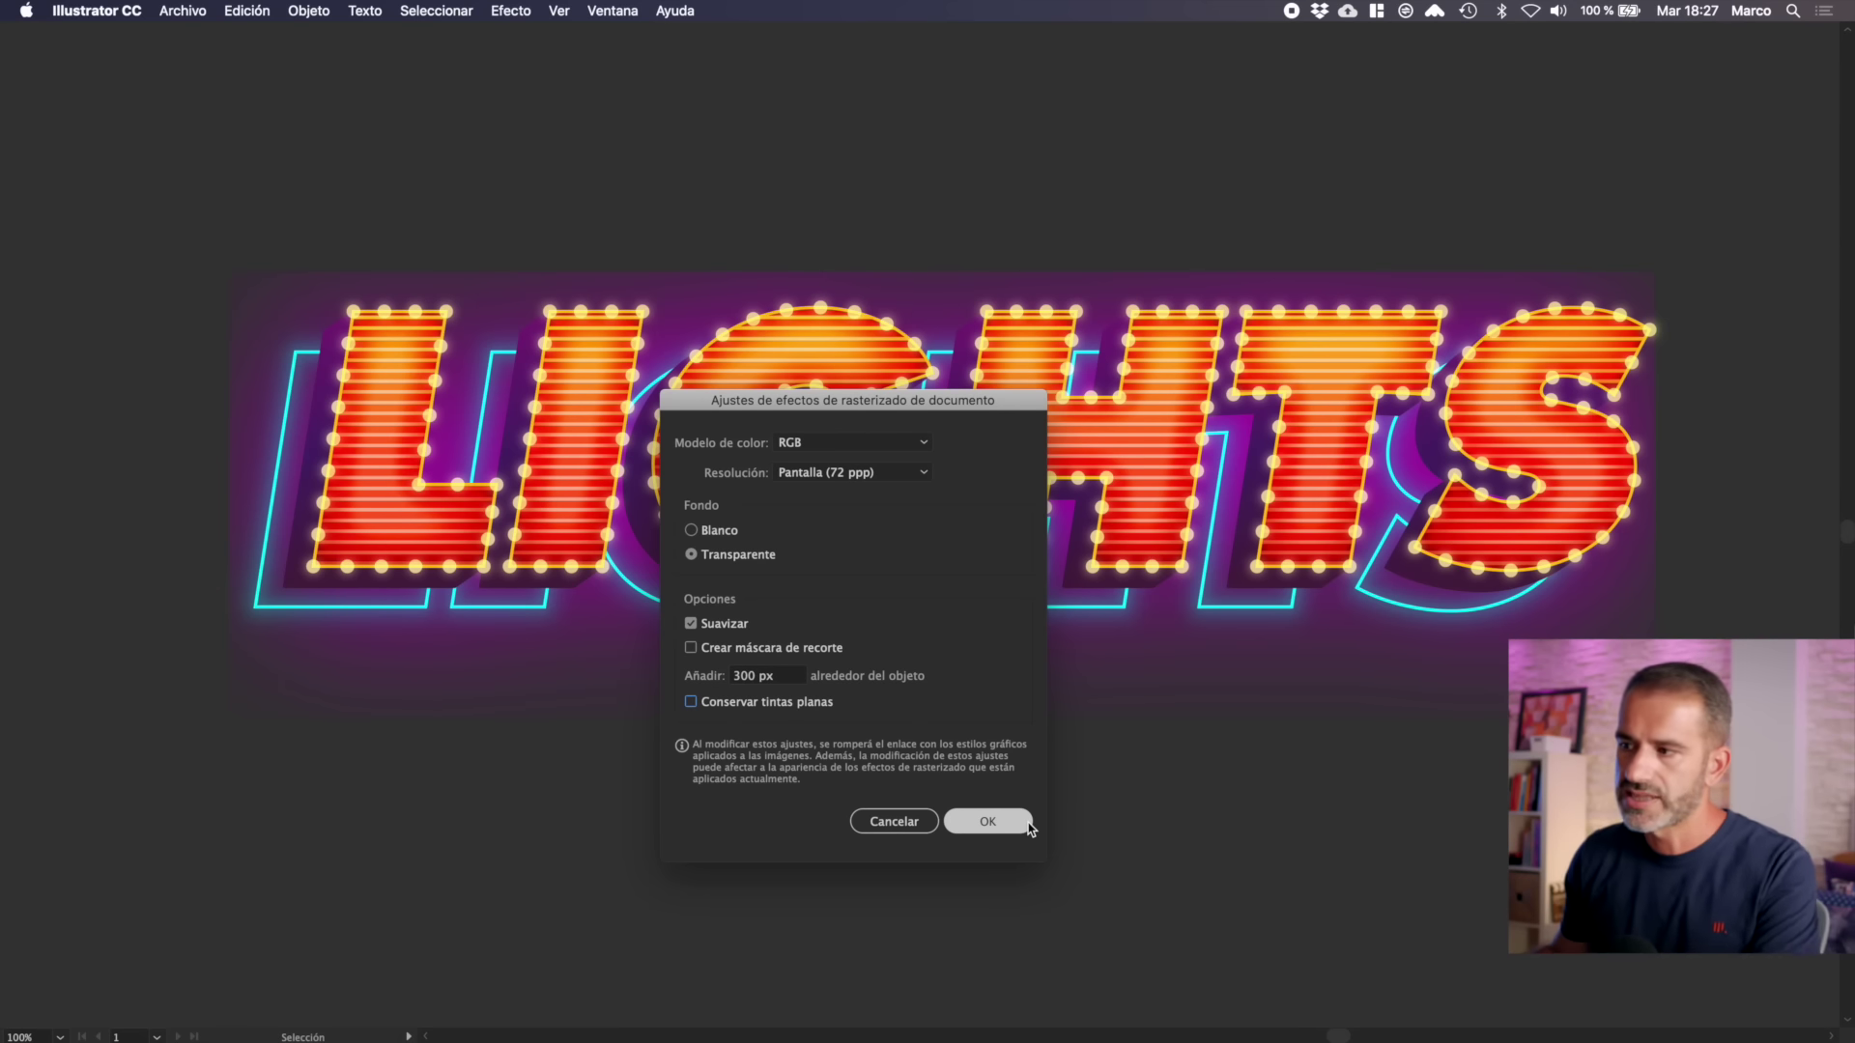
left_click(978, 823)
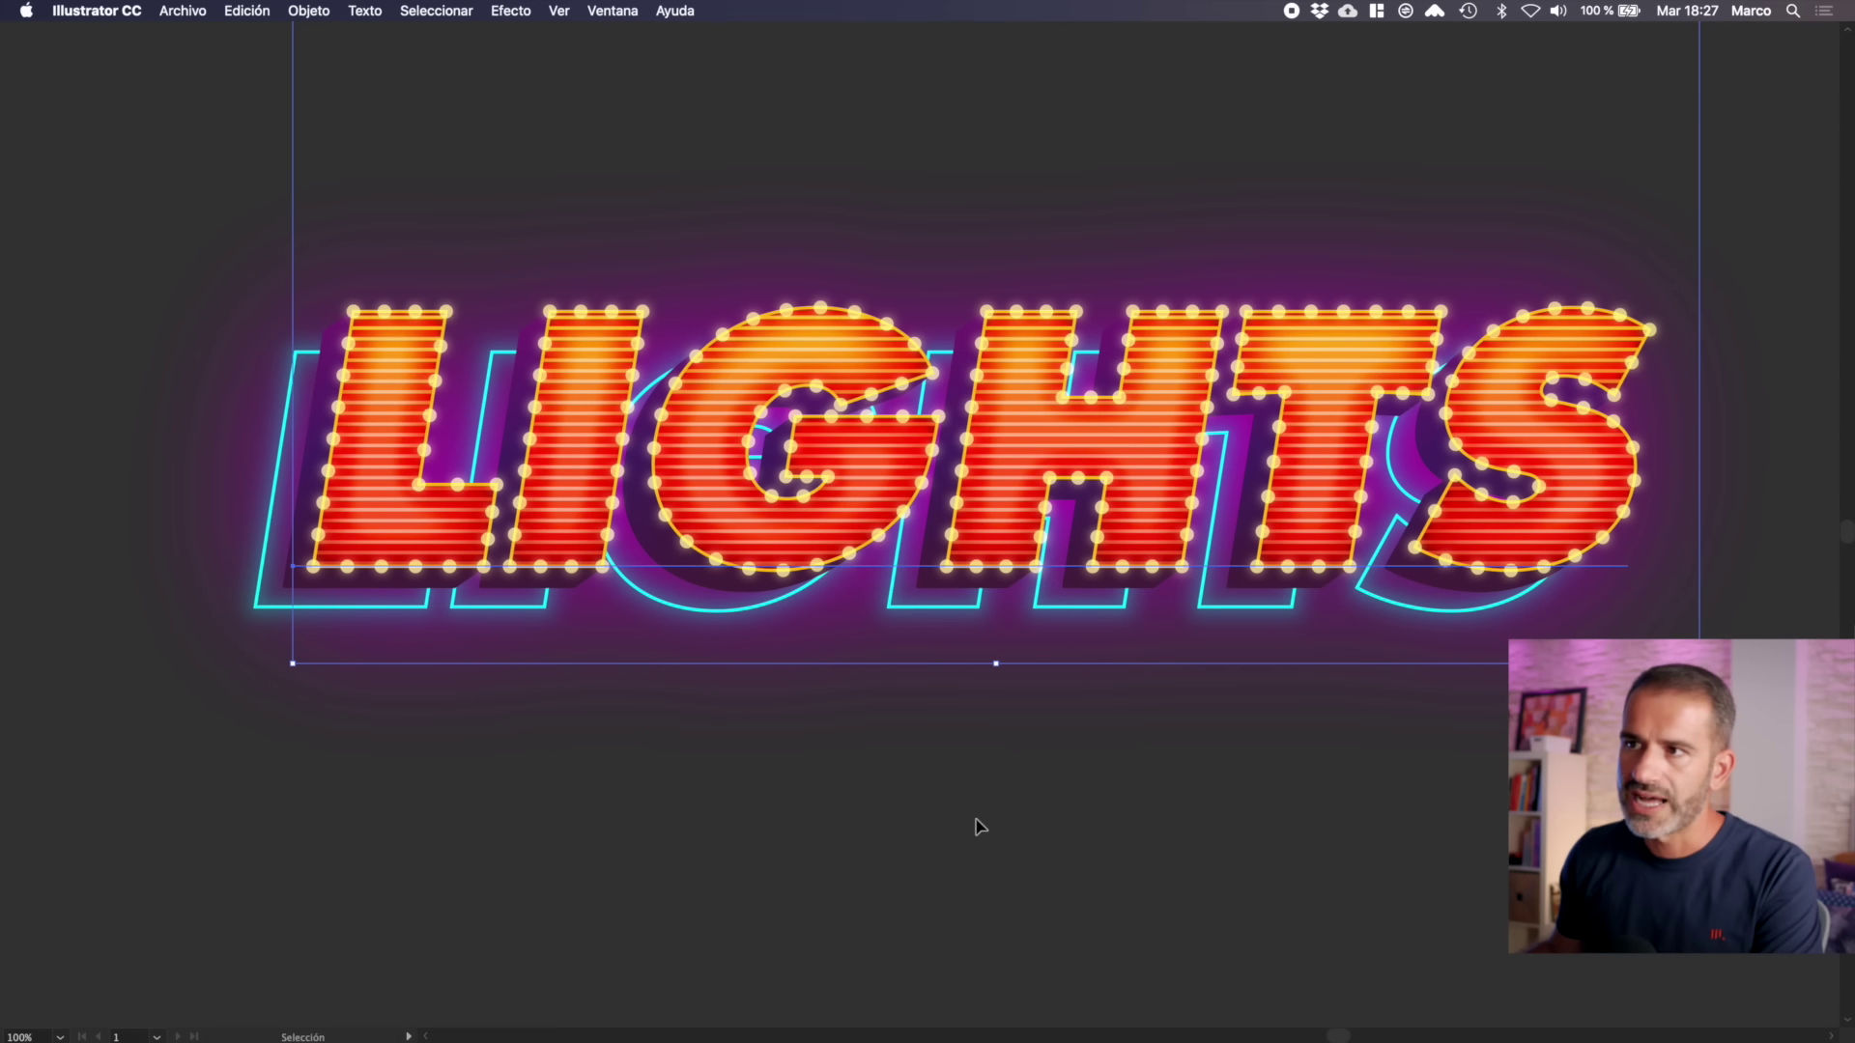
- Inspect the glow up close, restore the striped orange letter fill, and show the panels again
left_click_drag(1013, 801, 935, 828)
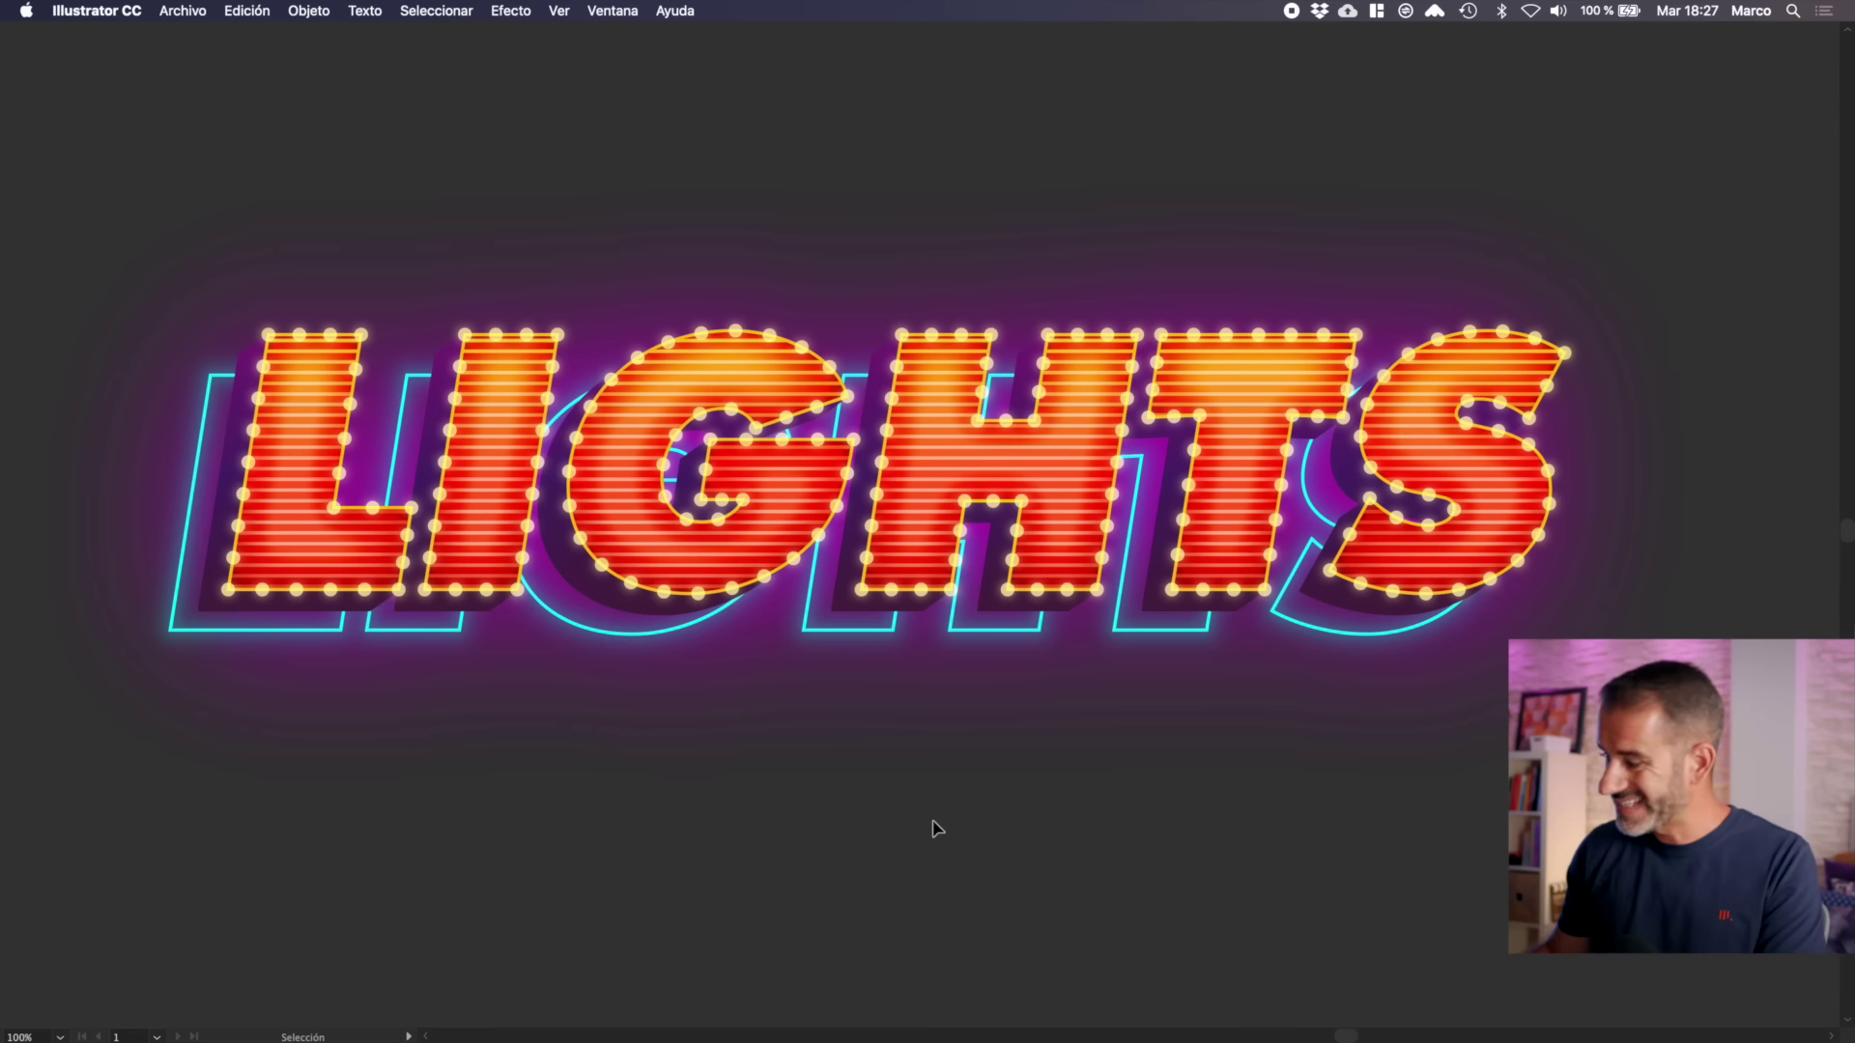
key("ctrl+minus")
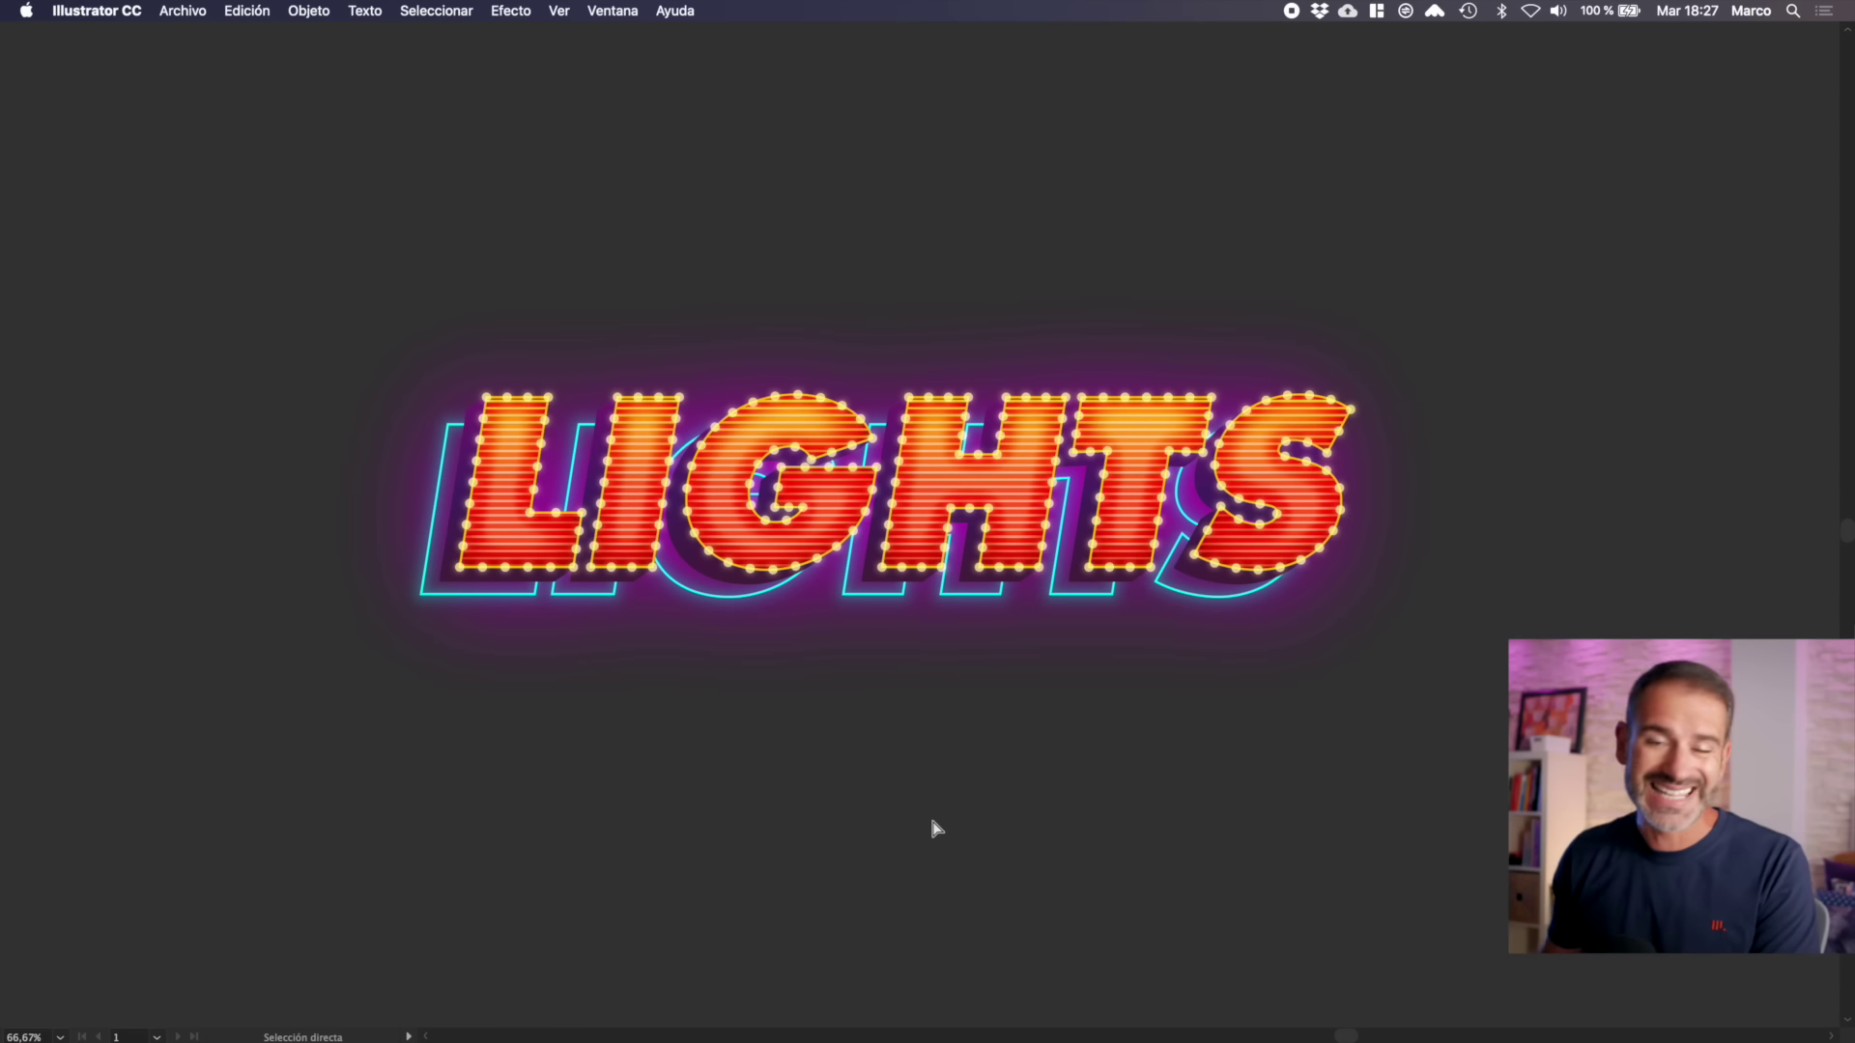
key("ctrl+plus")
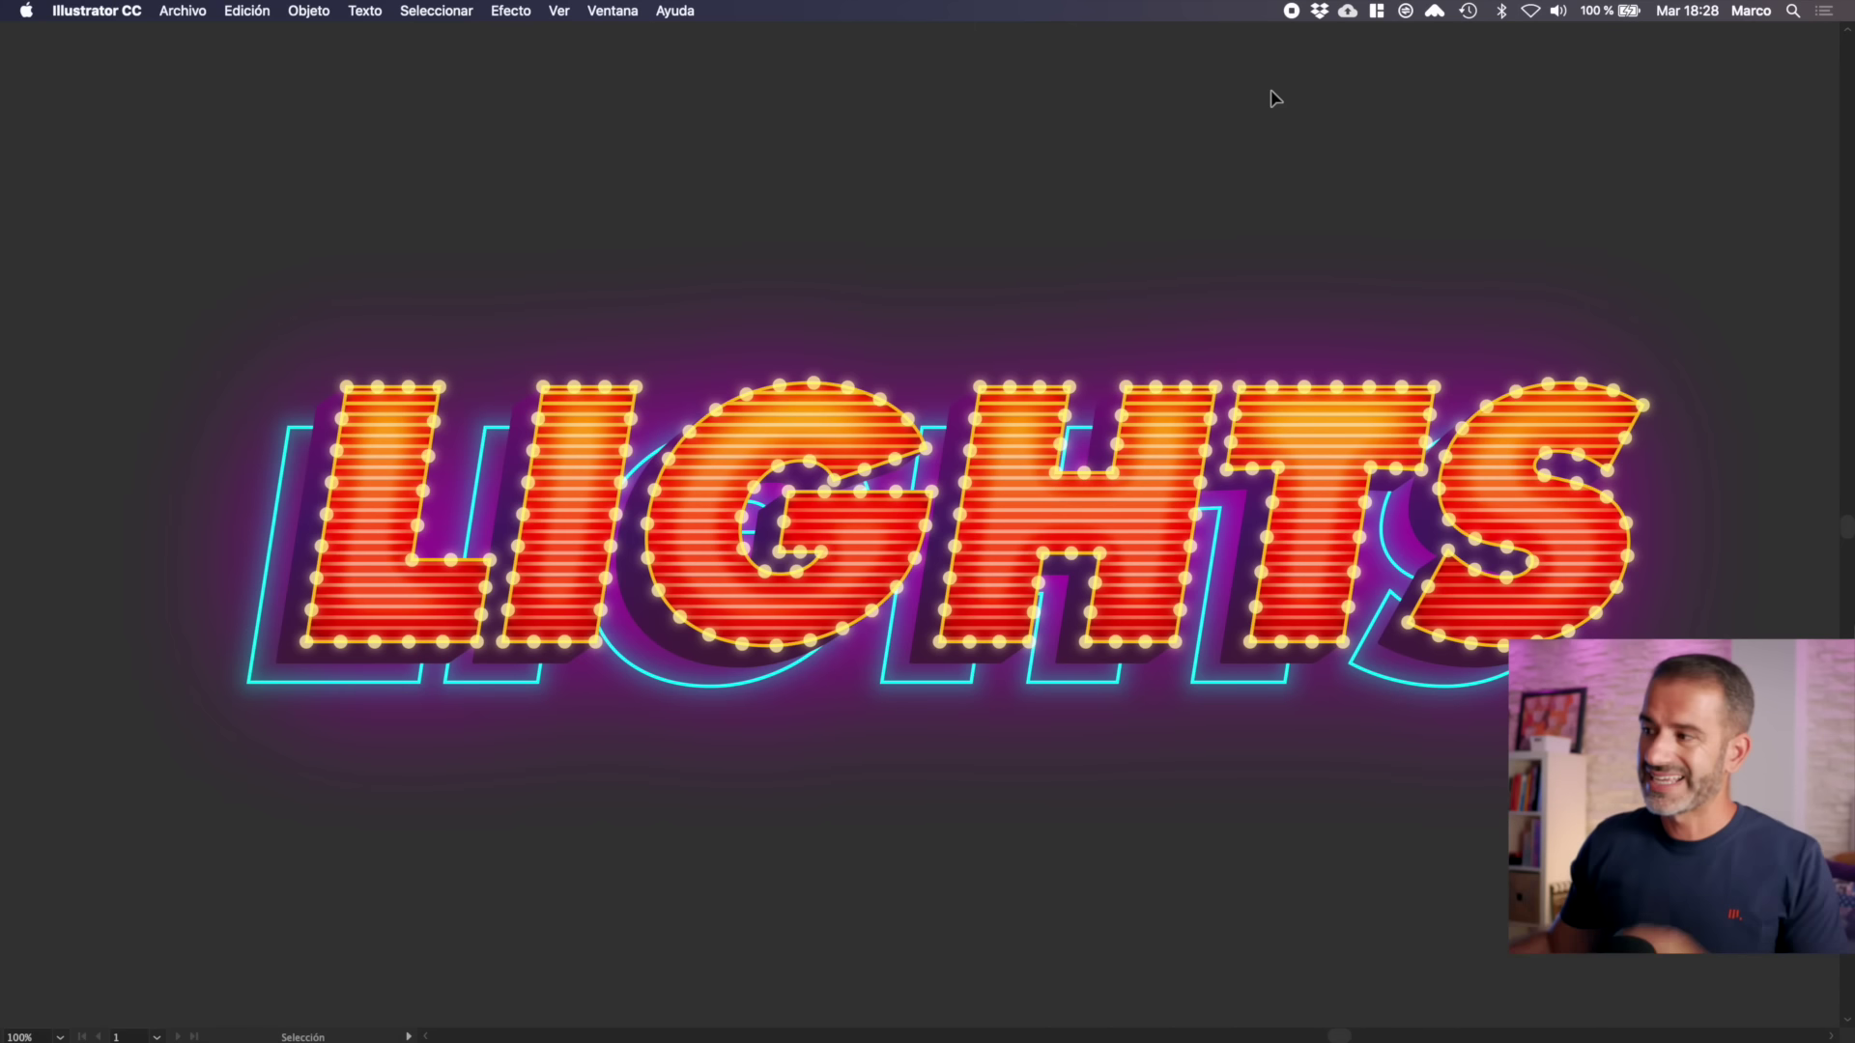
scroll(1256, 145, "down", 2)
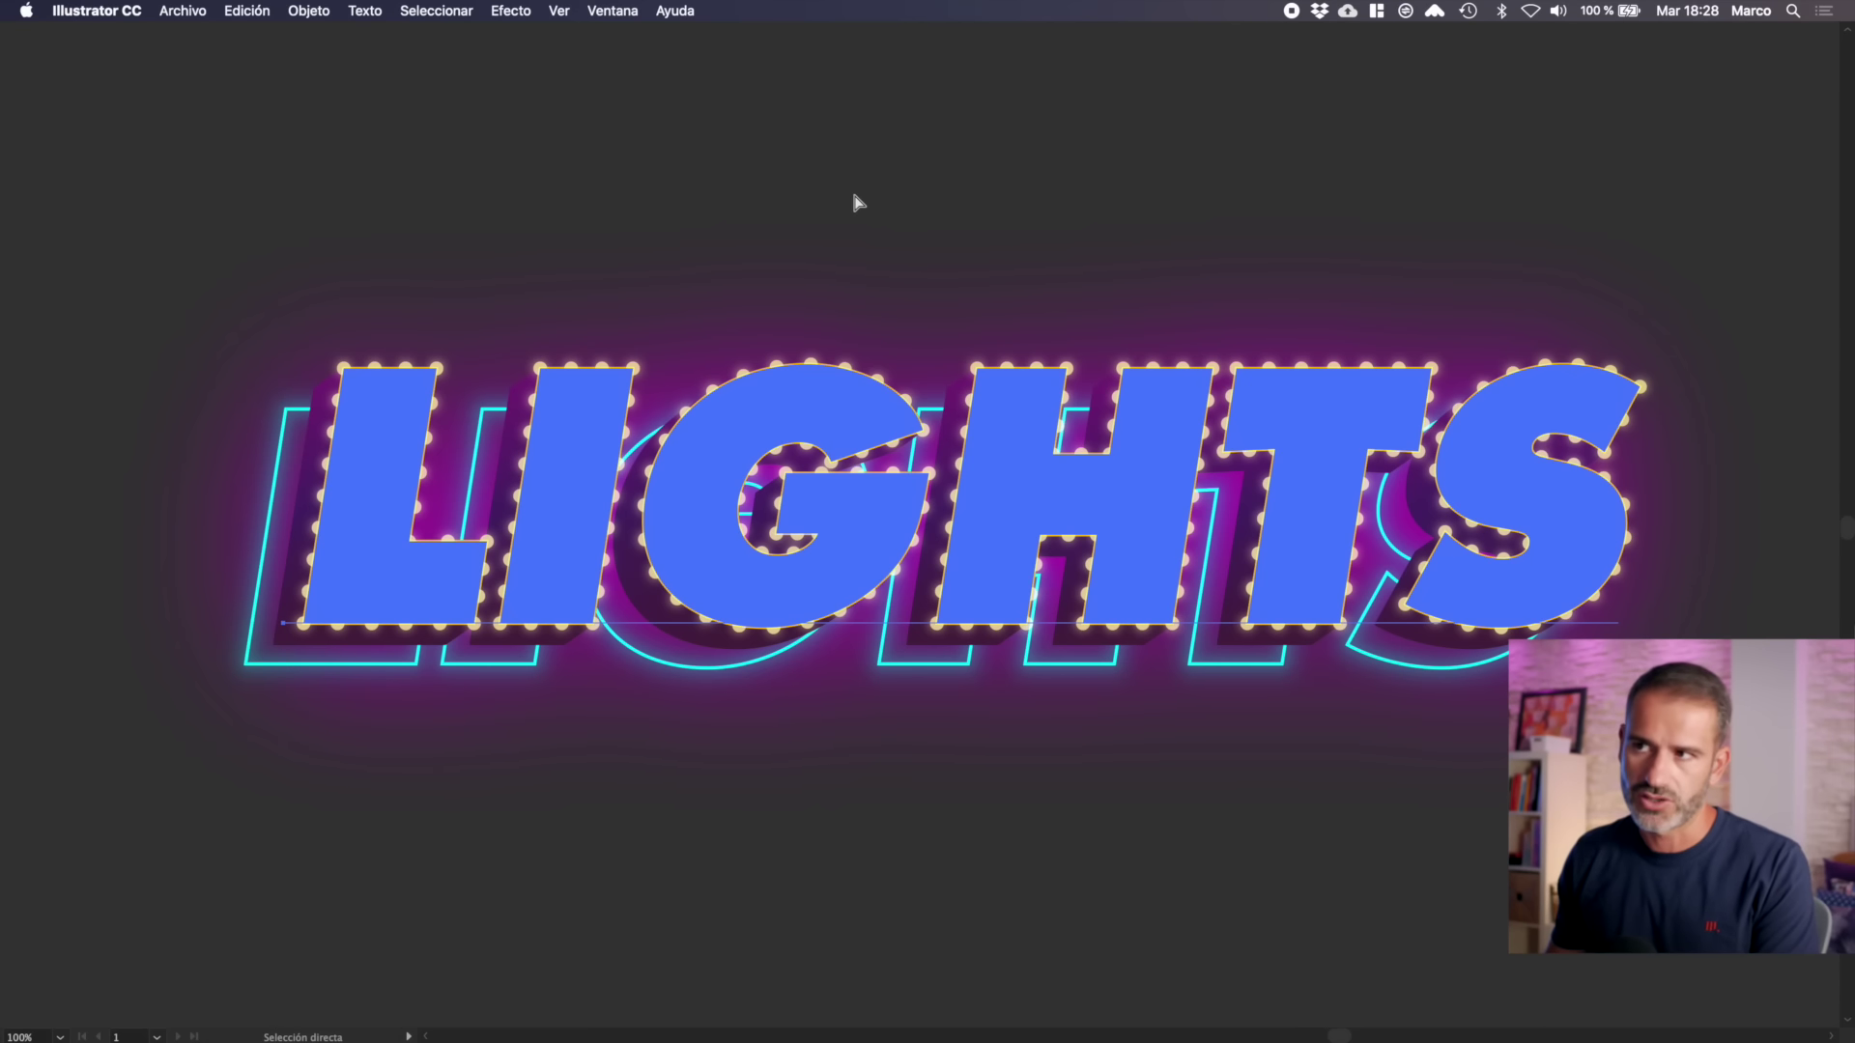
key("super+shift+z")
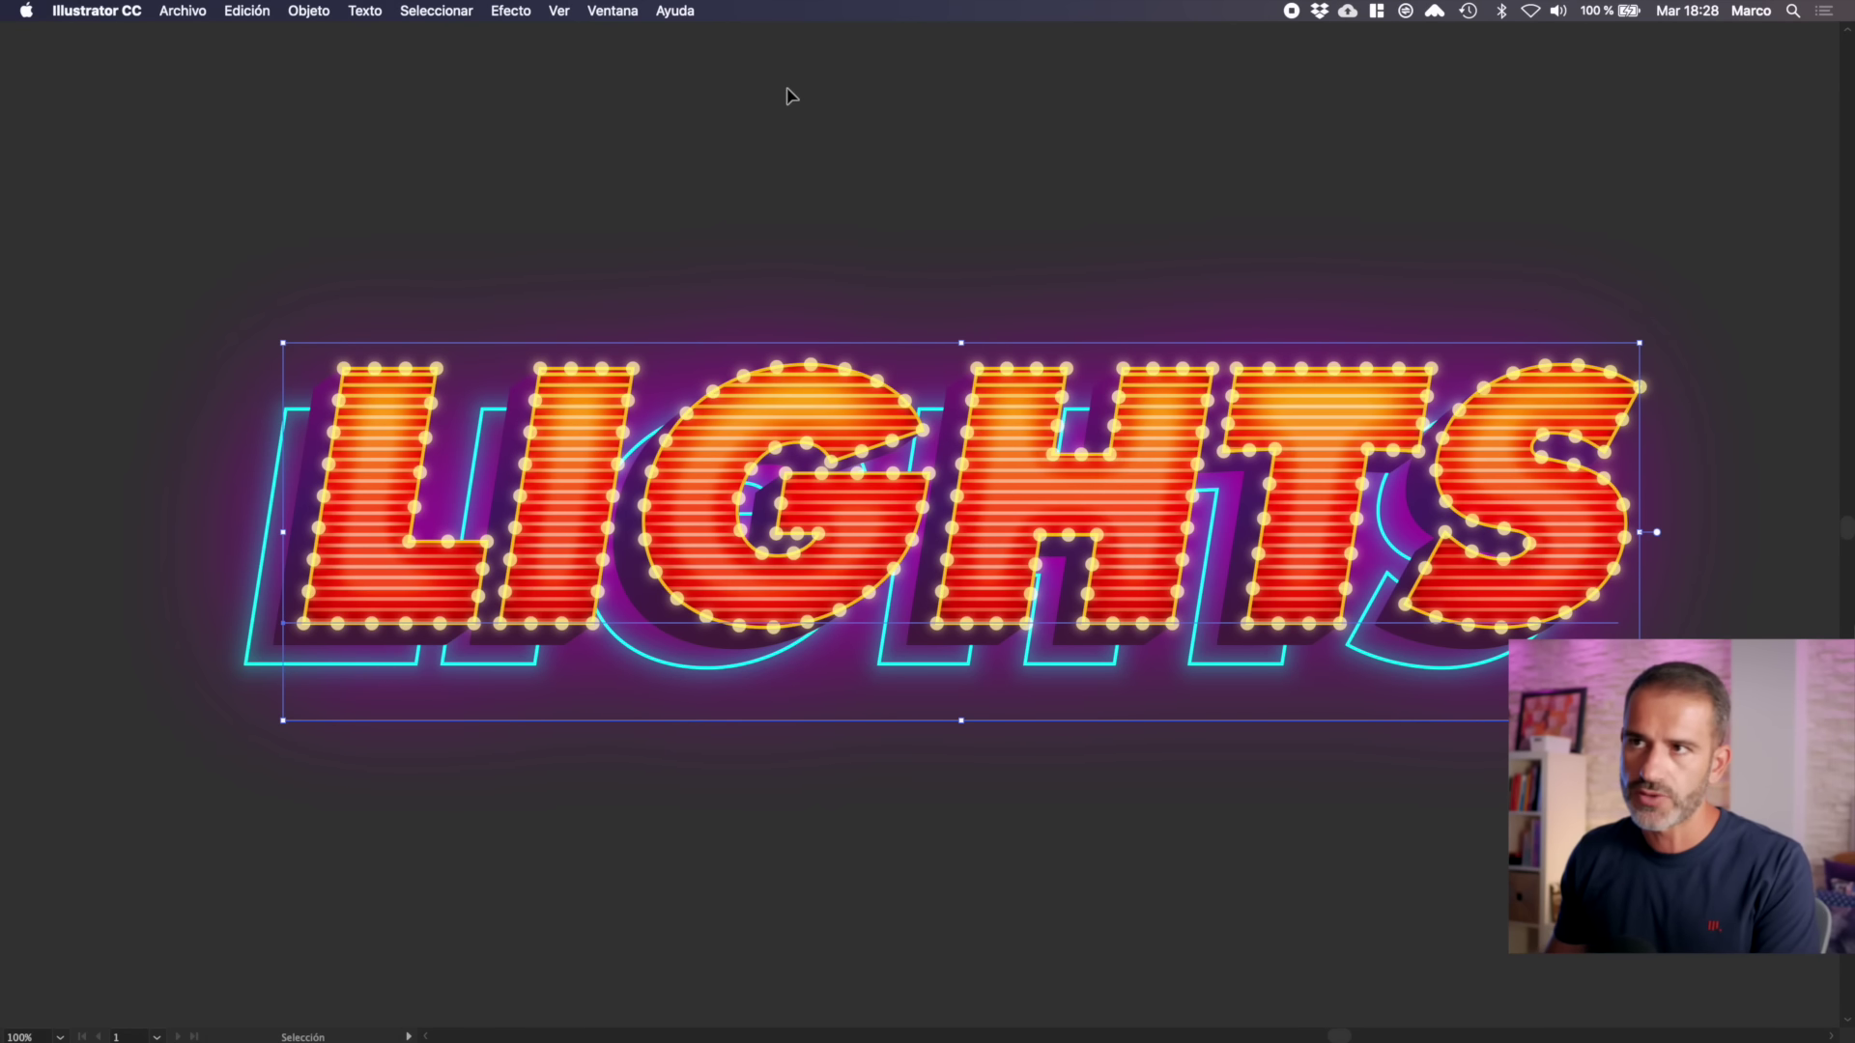
key("Tab")
key("super+shift+b")
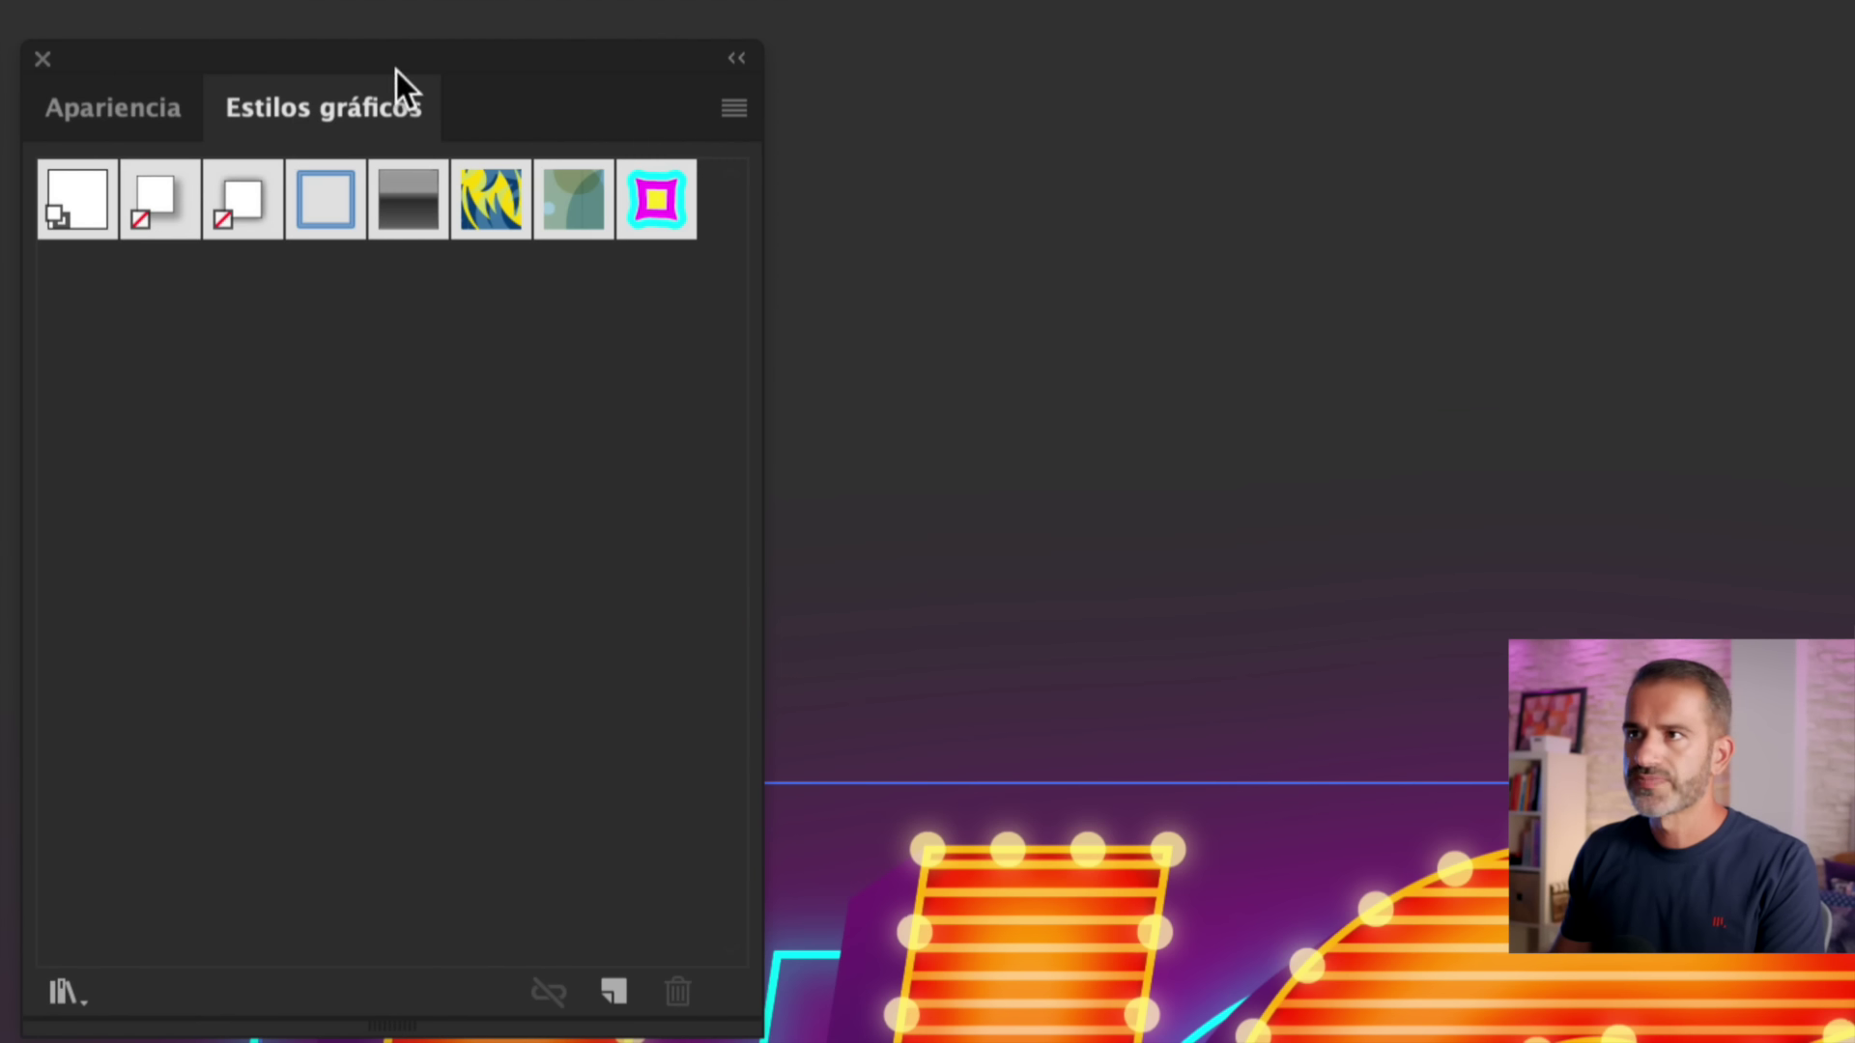
- Save the LIGHTS look as a new graphic style named 'LIGTH'
left_click_drag(396, 72, 411, 29)
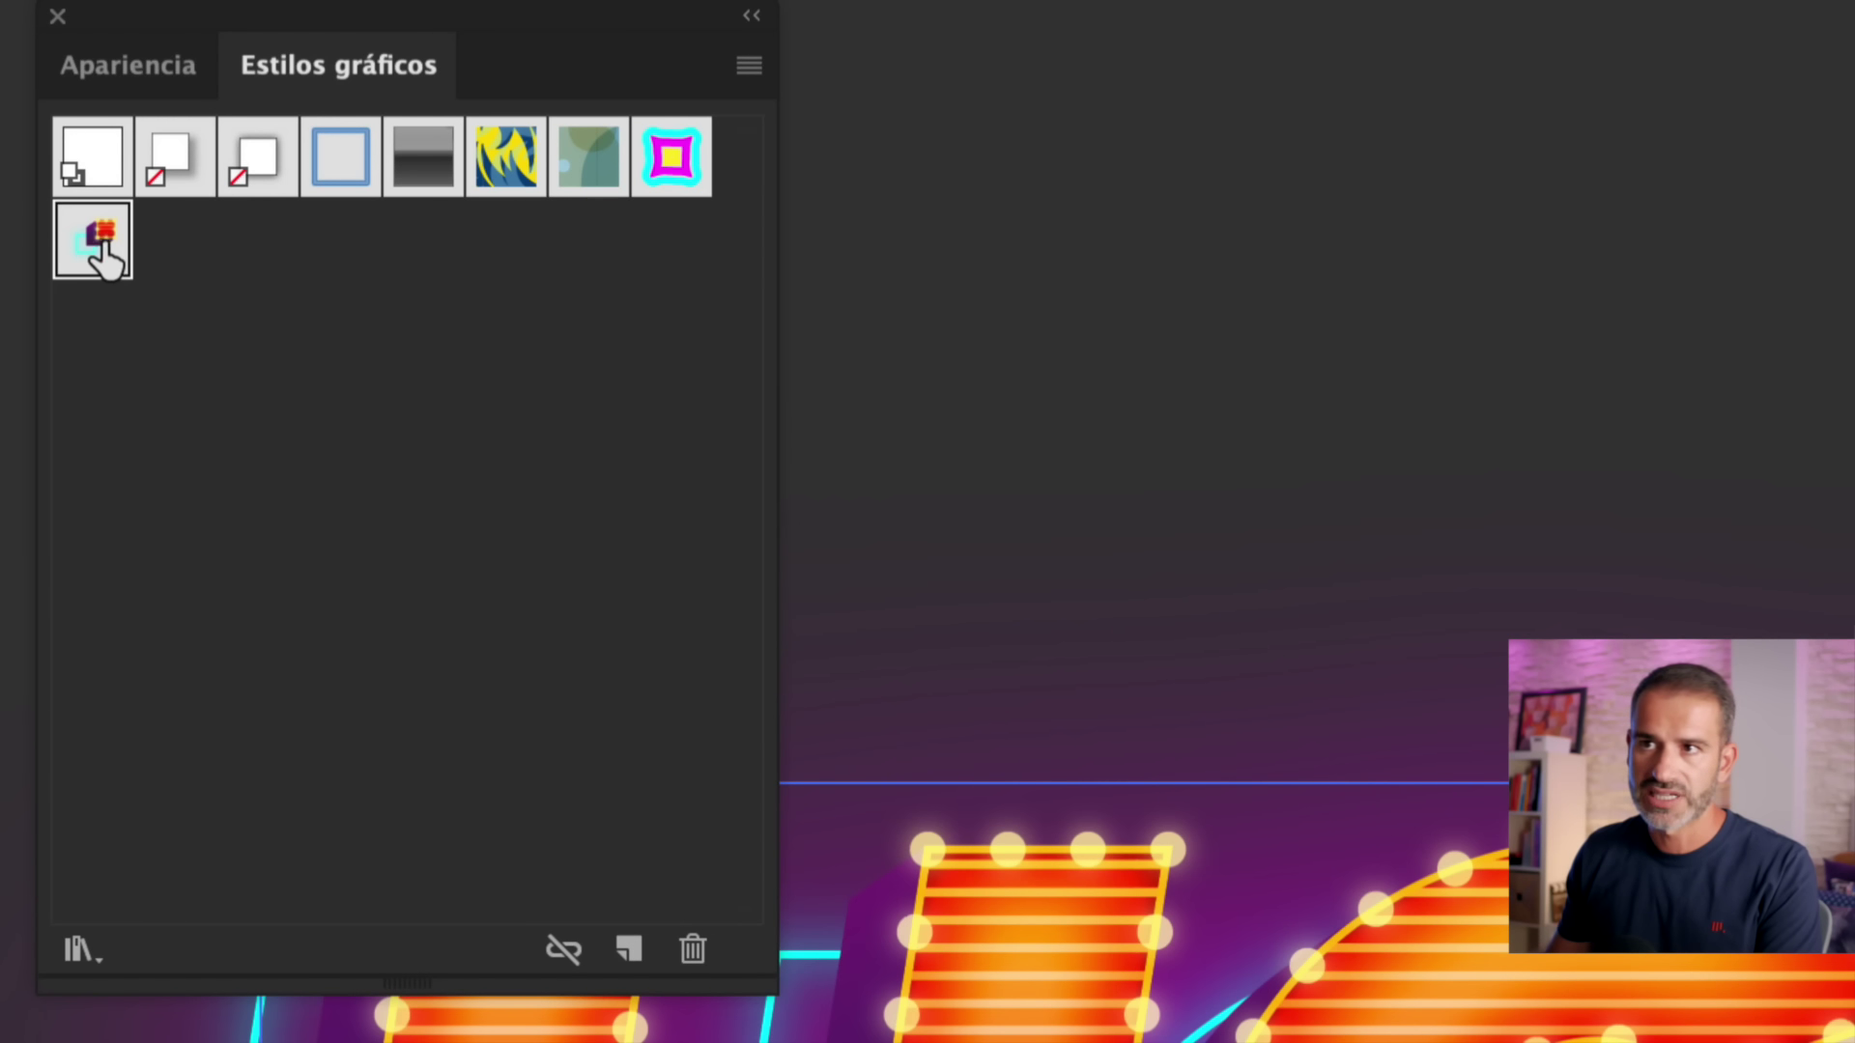
double_click(96, 243)
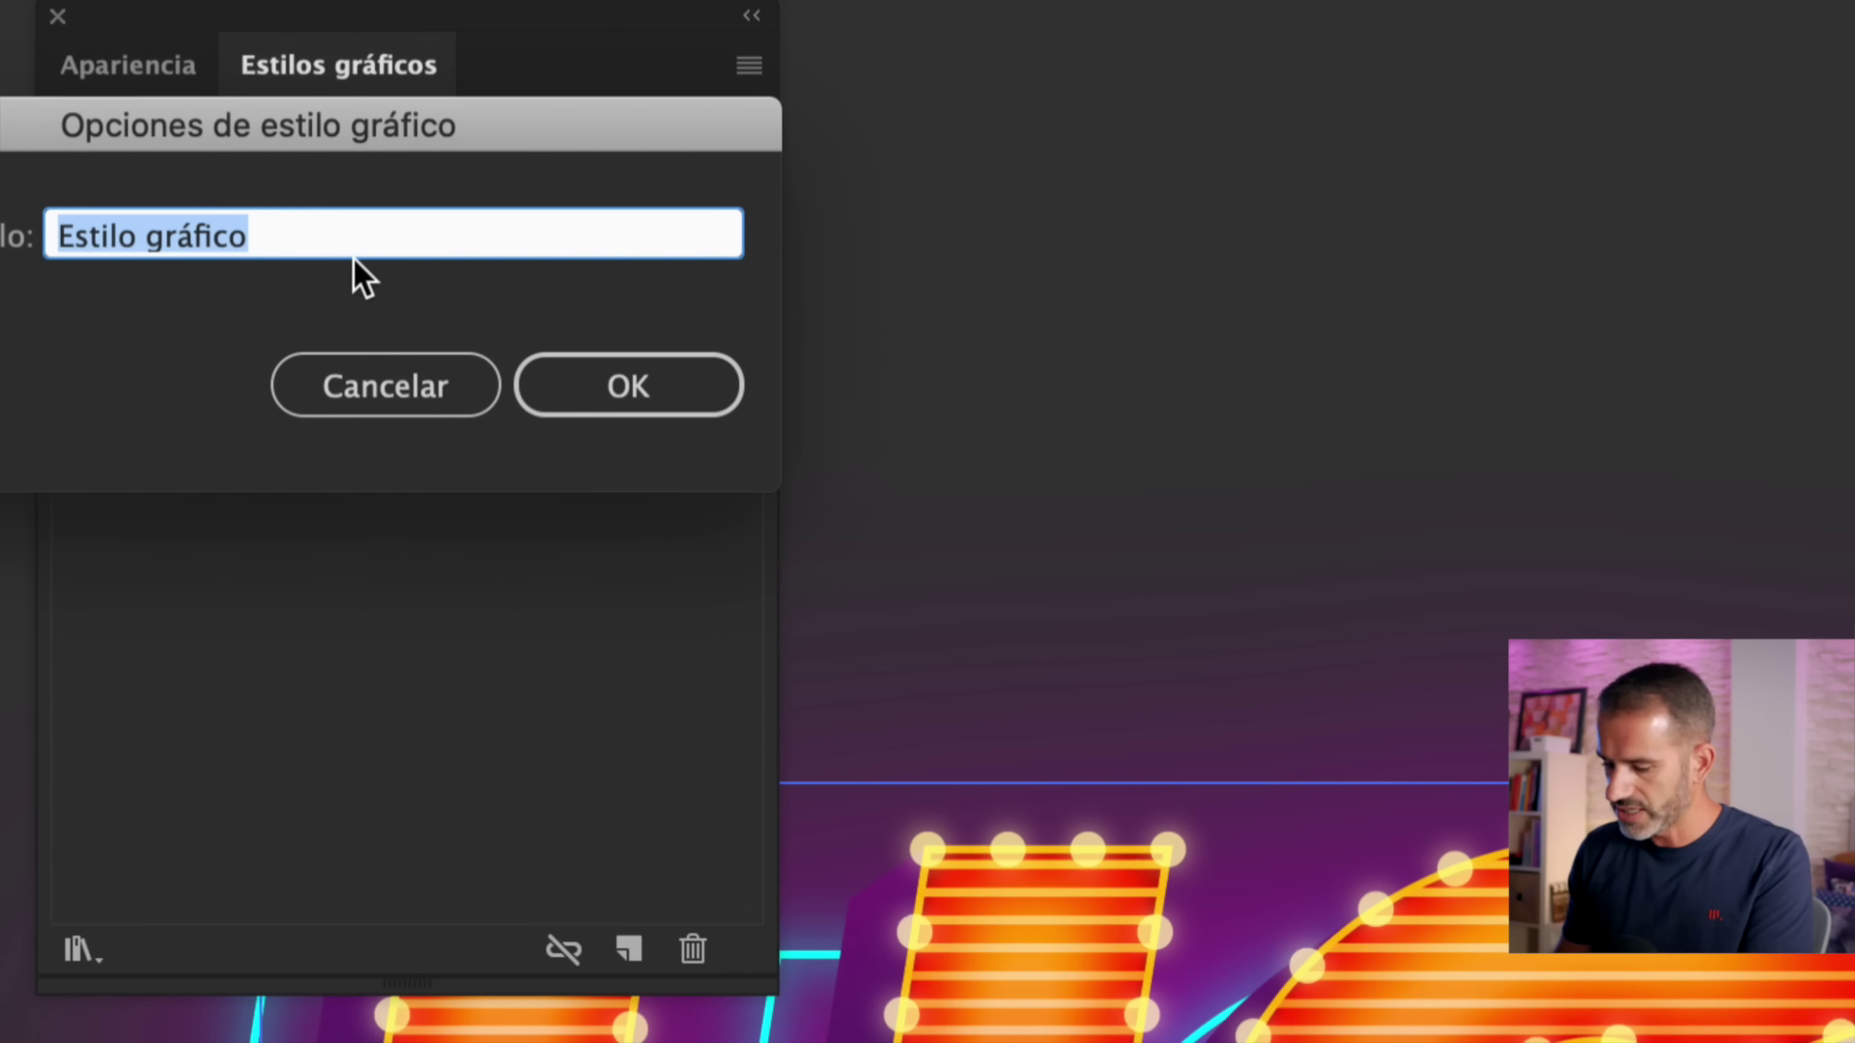
type("LIGTH")
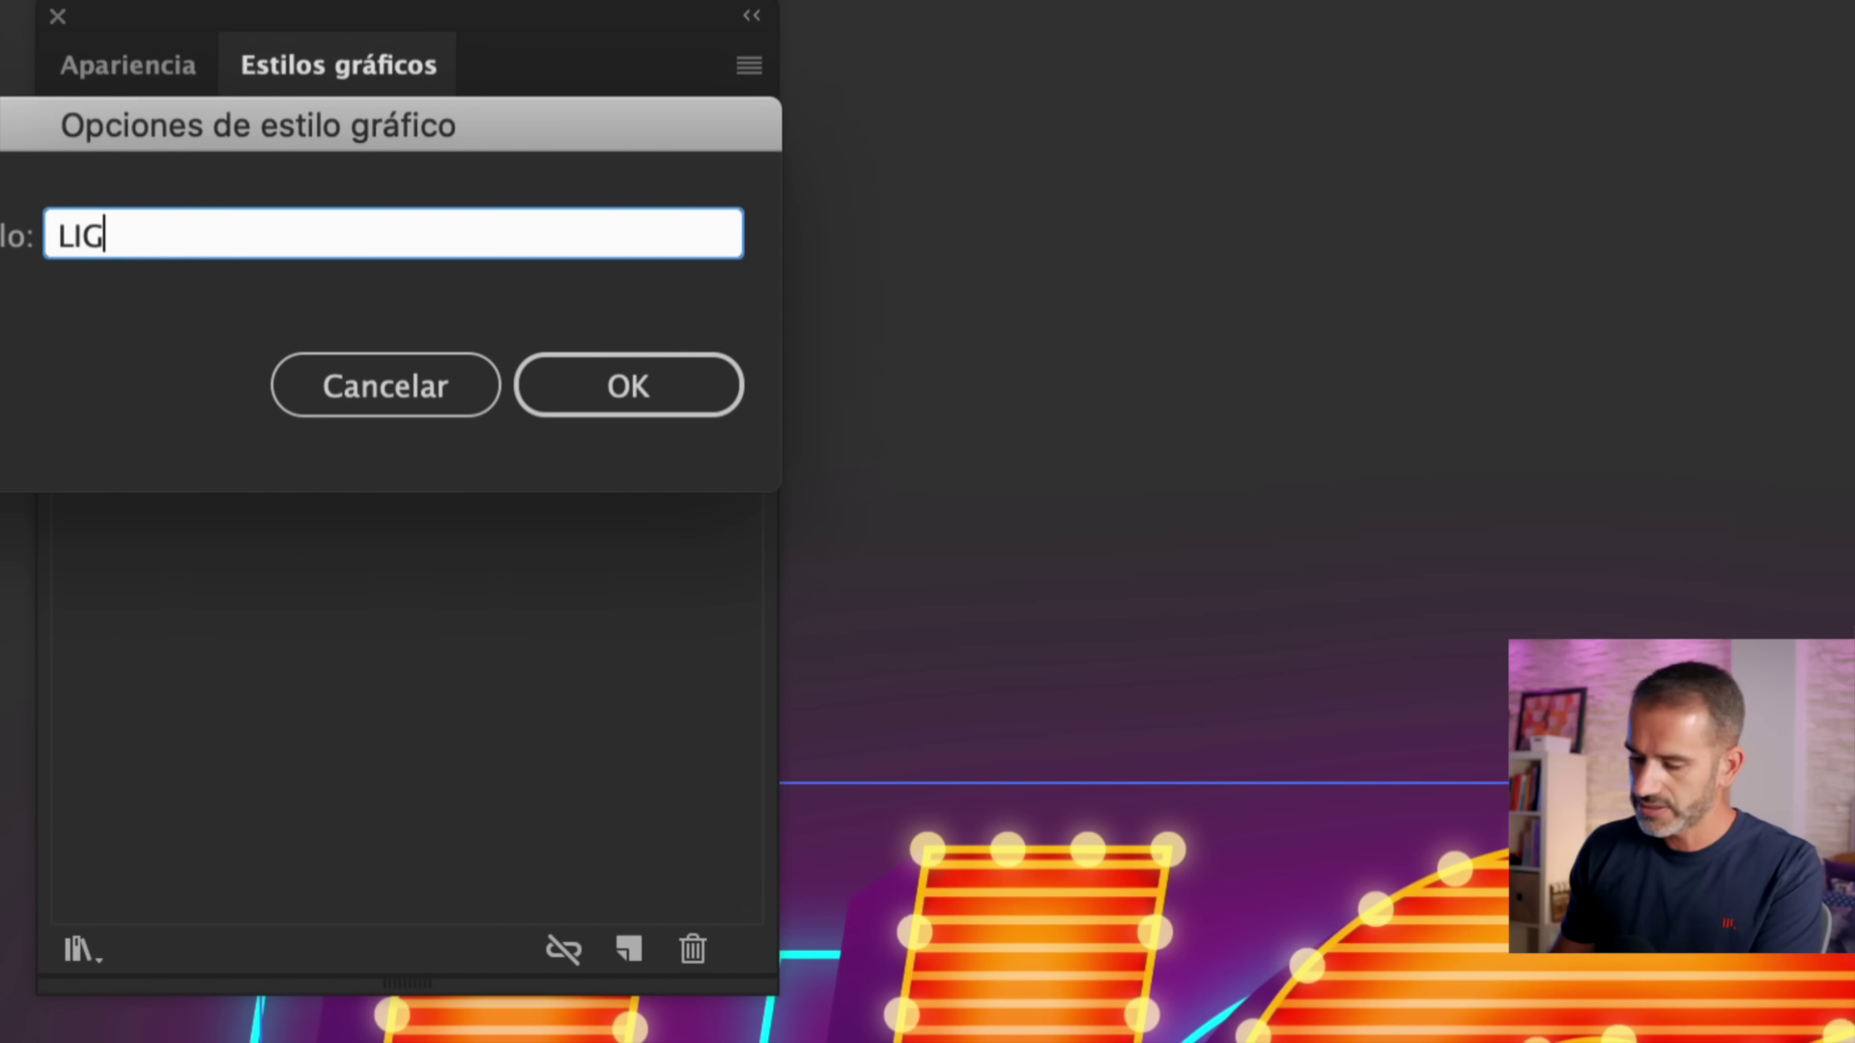
left_click(566, 391)
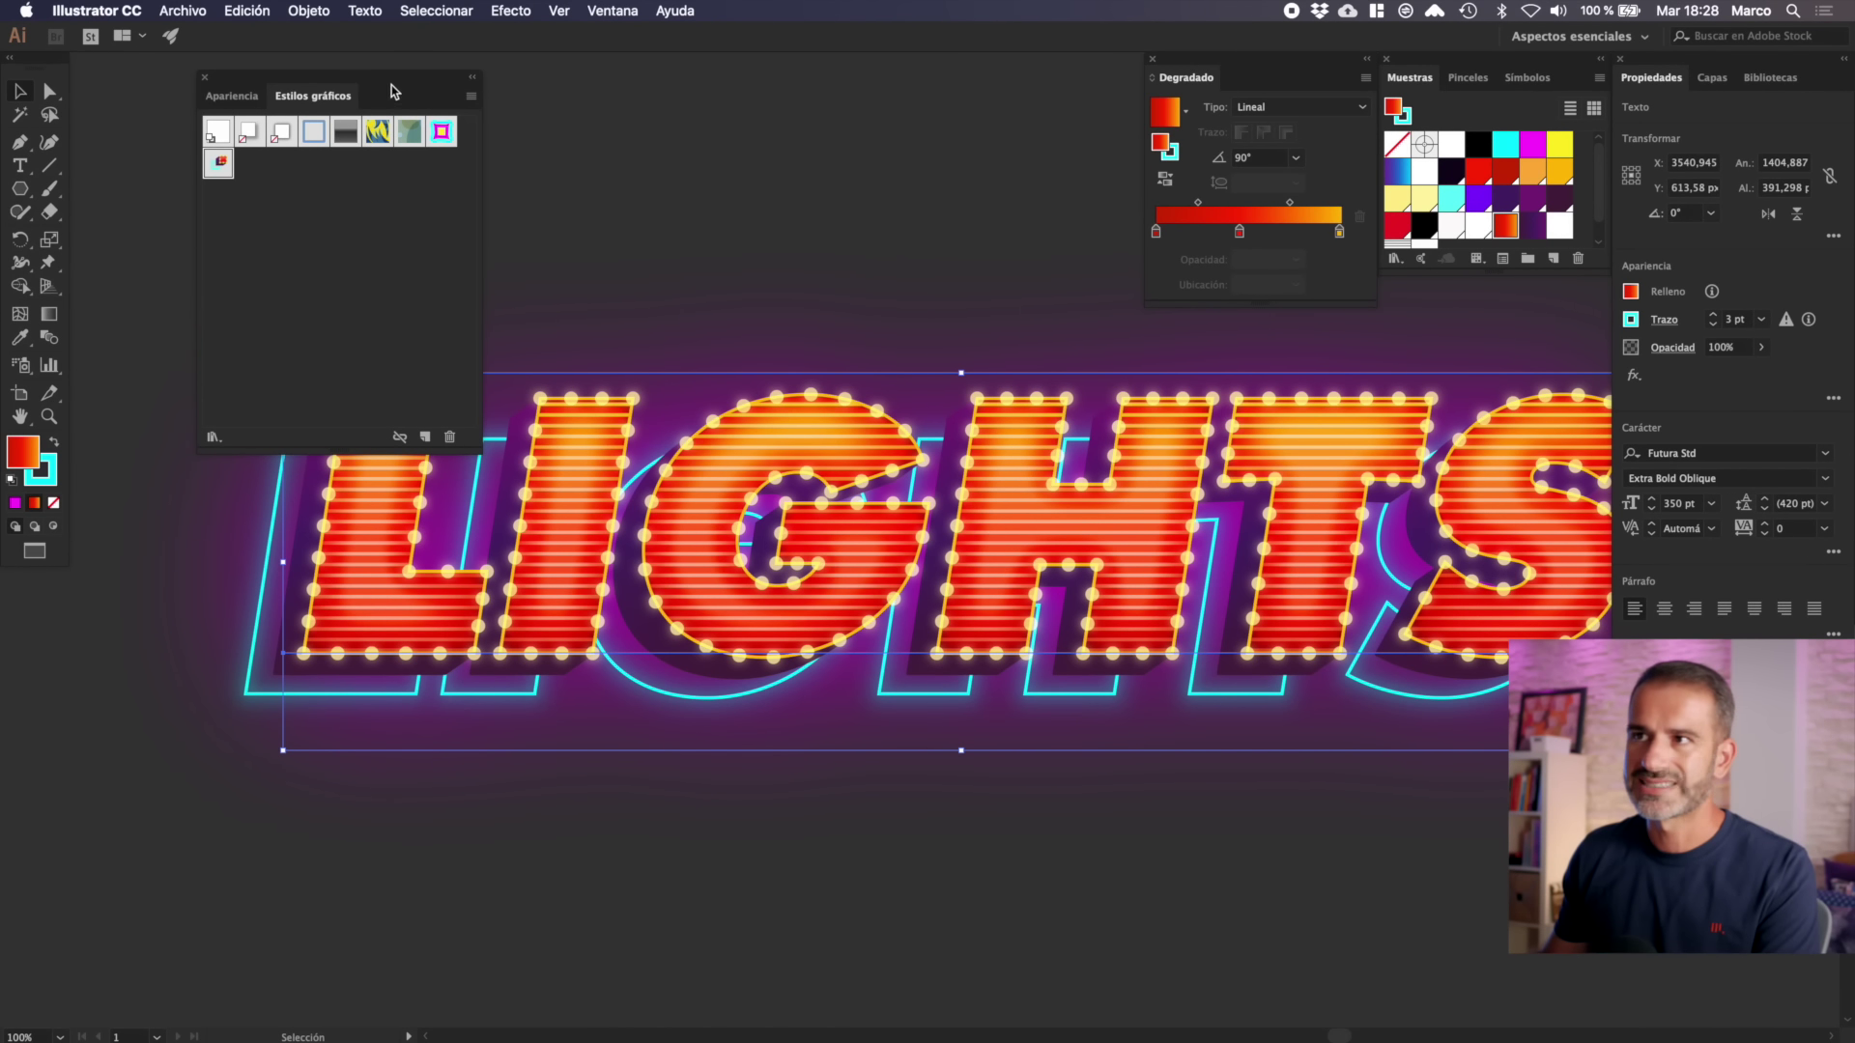
left_click_drag(395, 92, 304, 98)
- Draw a test pentagon and apply the saved LIGHTS marquee graphic style to it
left_click_drag(812, 501, 918, 612)
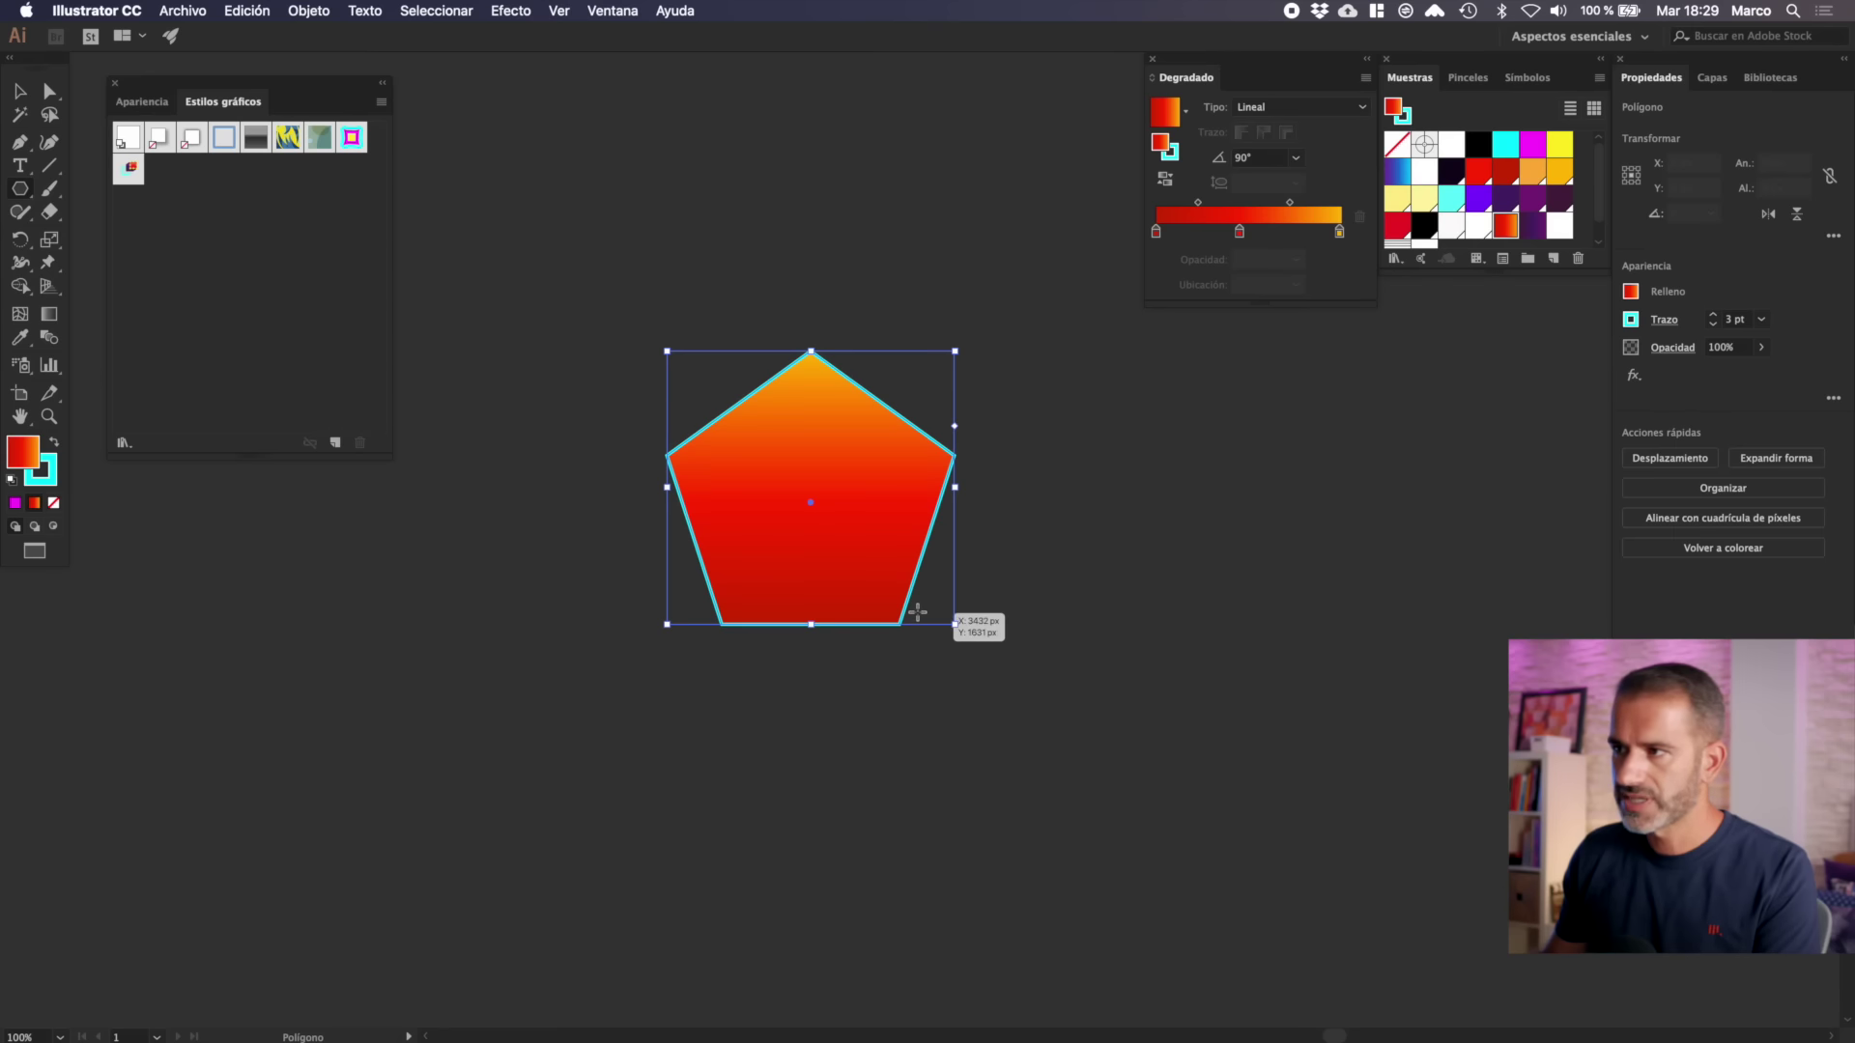
left_click(129, 174)
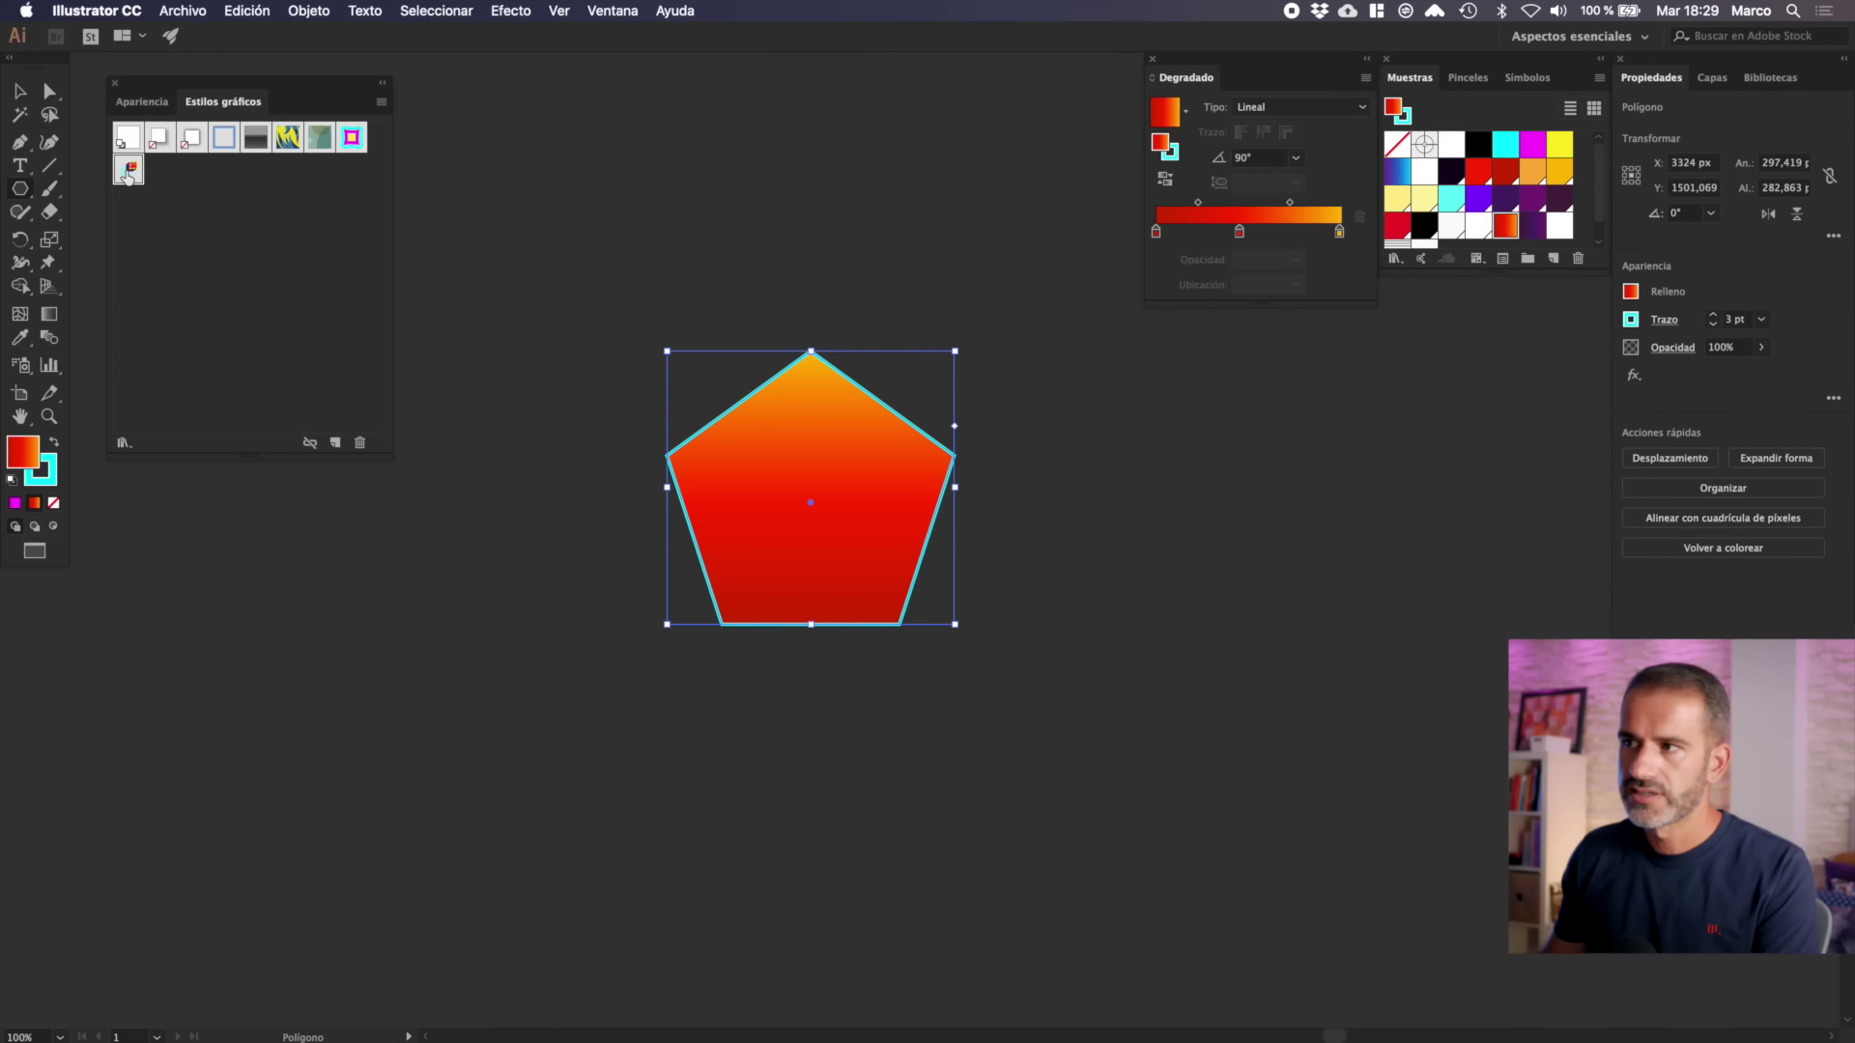
key("v")
left_click(913, 132)
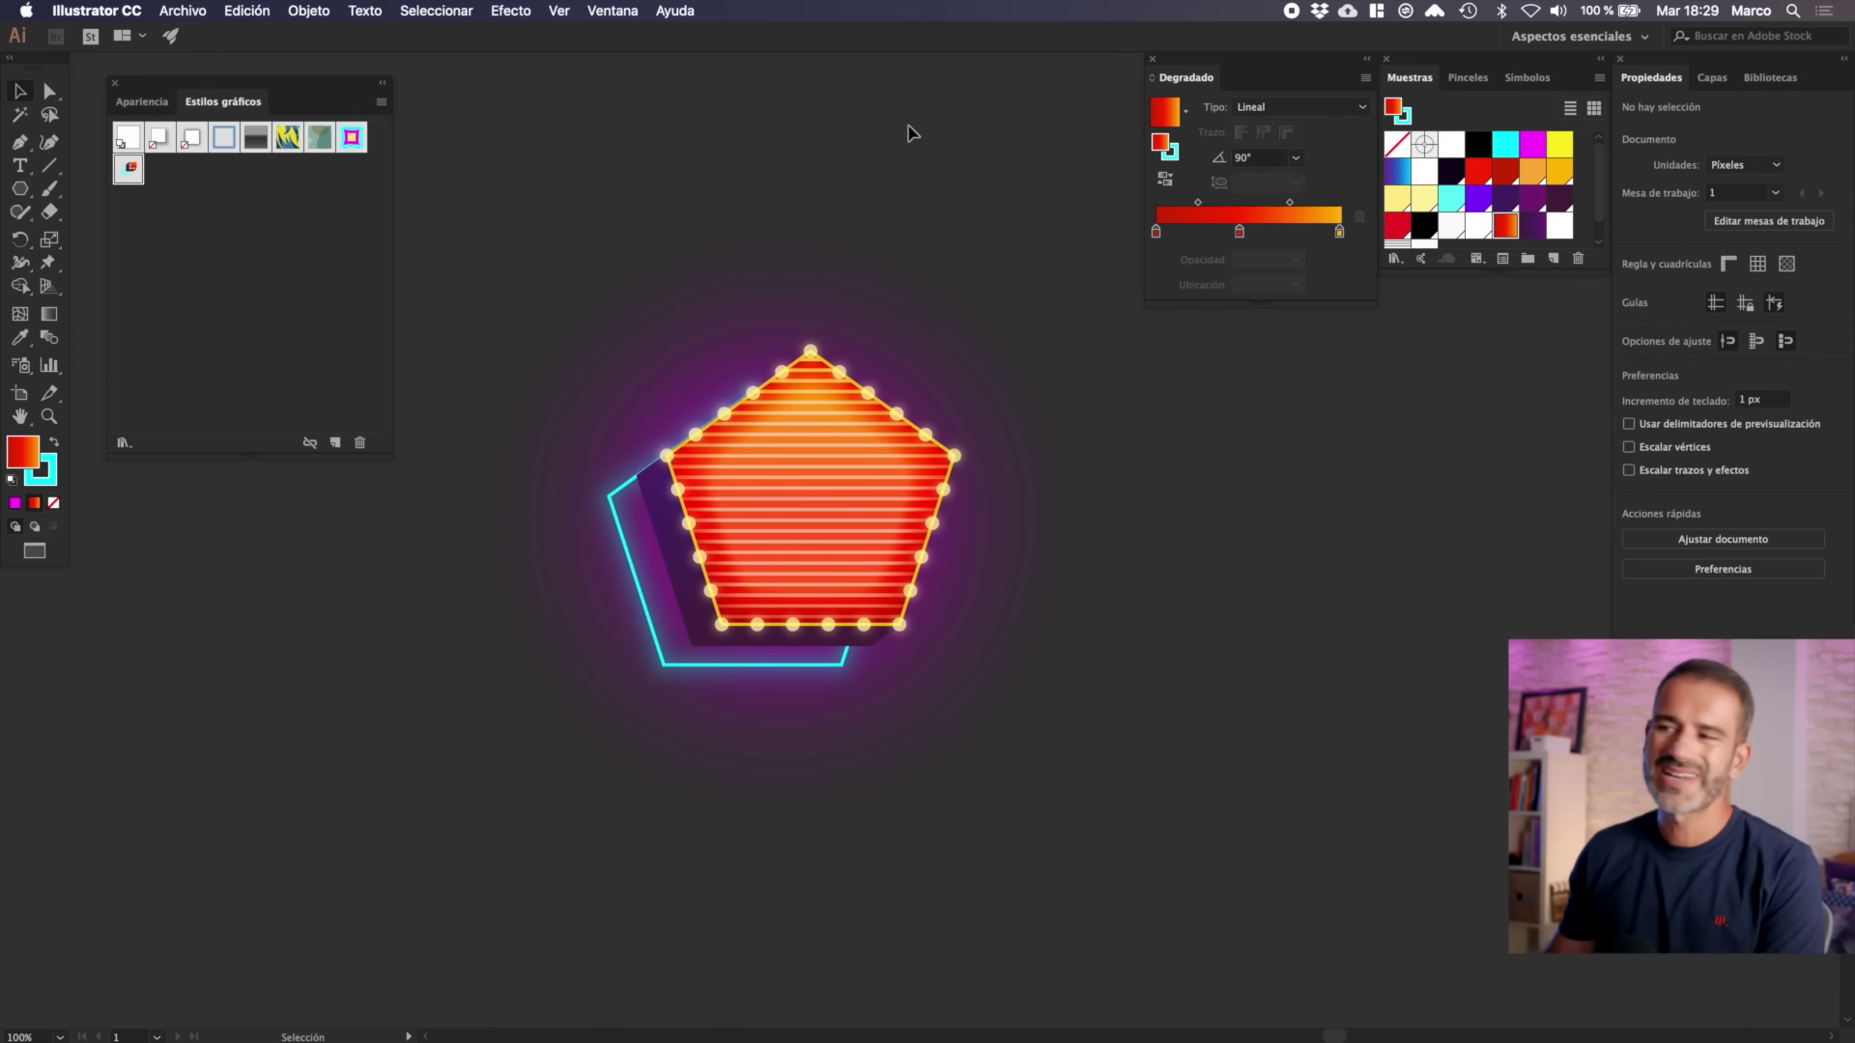
- Draw a looping Paintbrush stroke beside the pentagon, then hide all panels to view both
key("b")
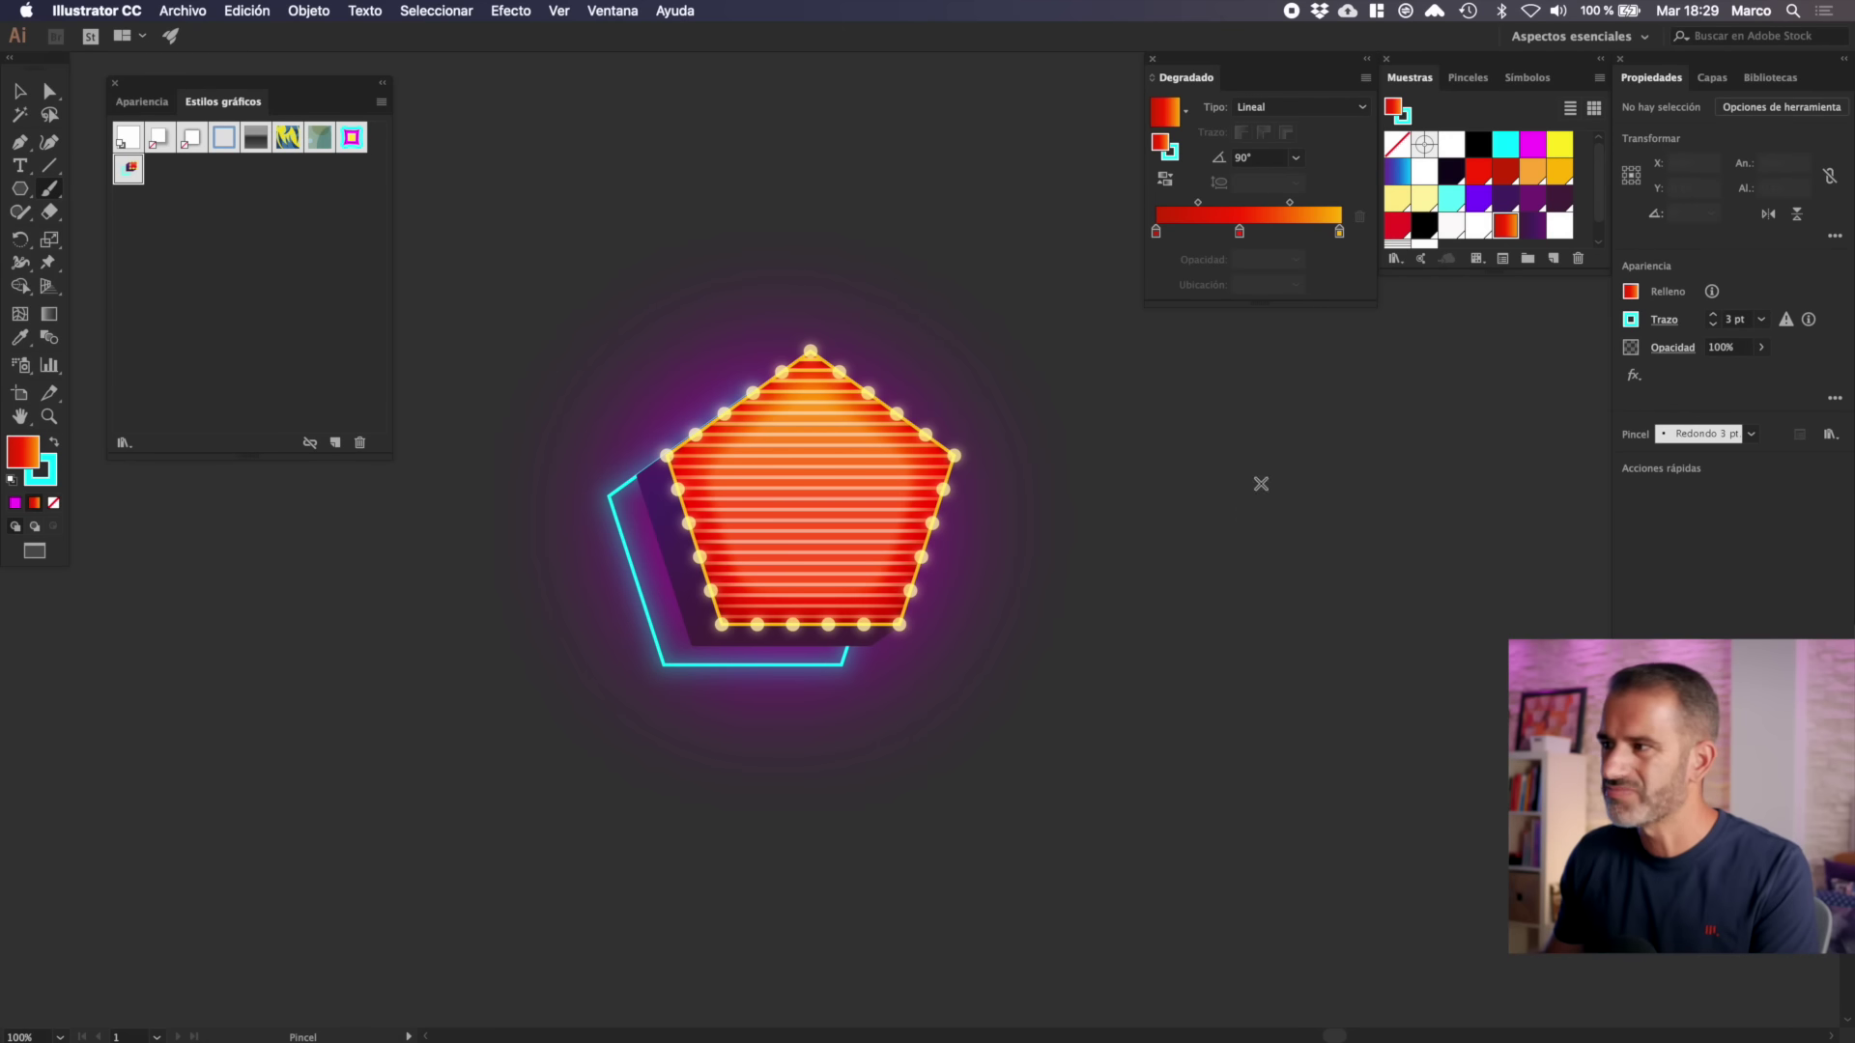
left_click_drag(1235, 830, 1391, 449)
key("v")
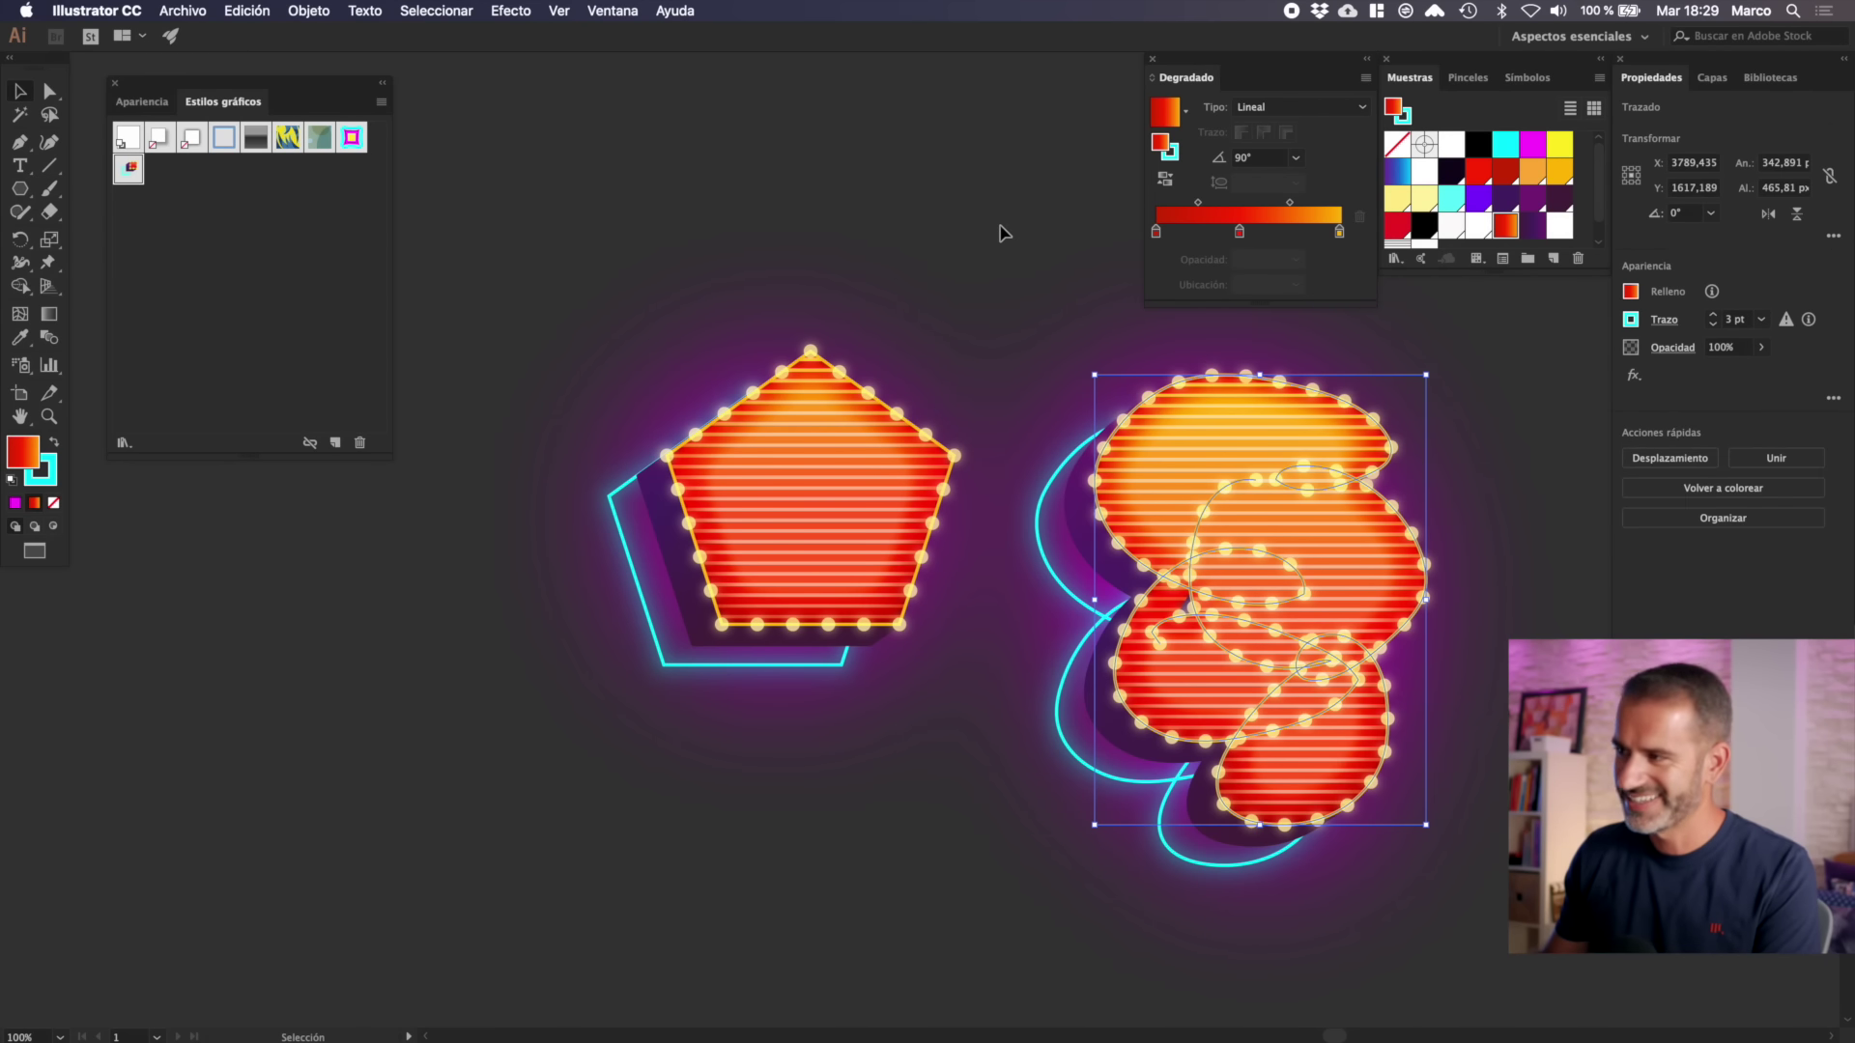
left_click(1004, 233)
key("Tab")
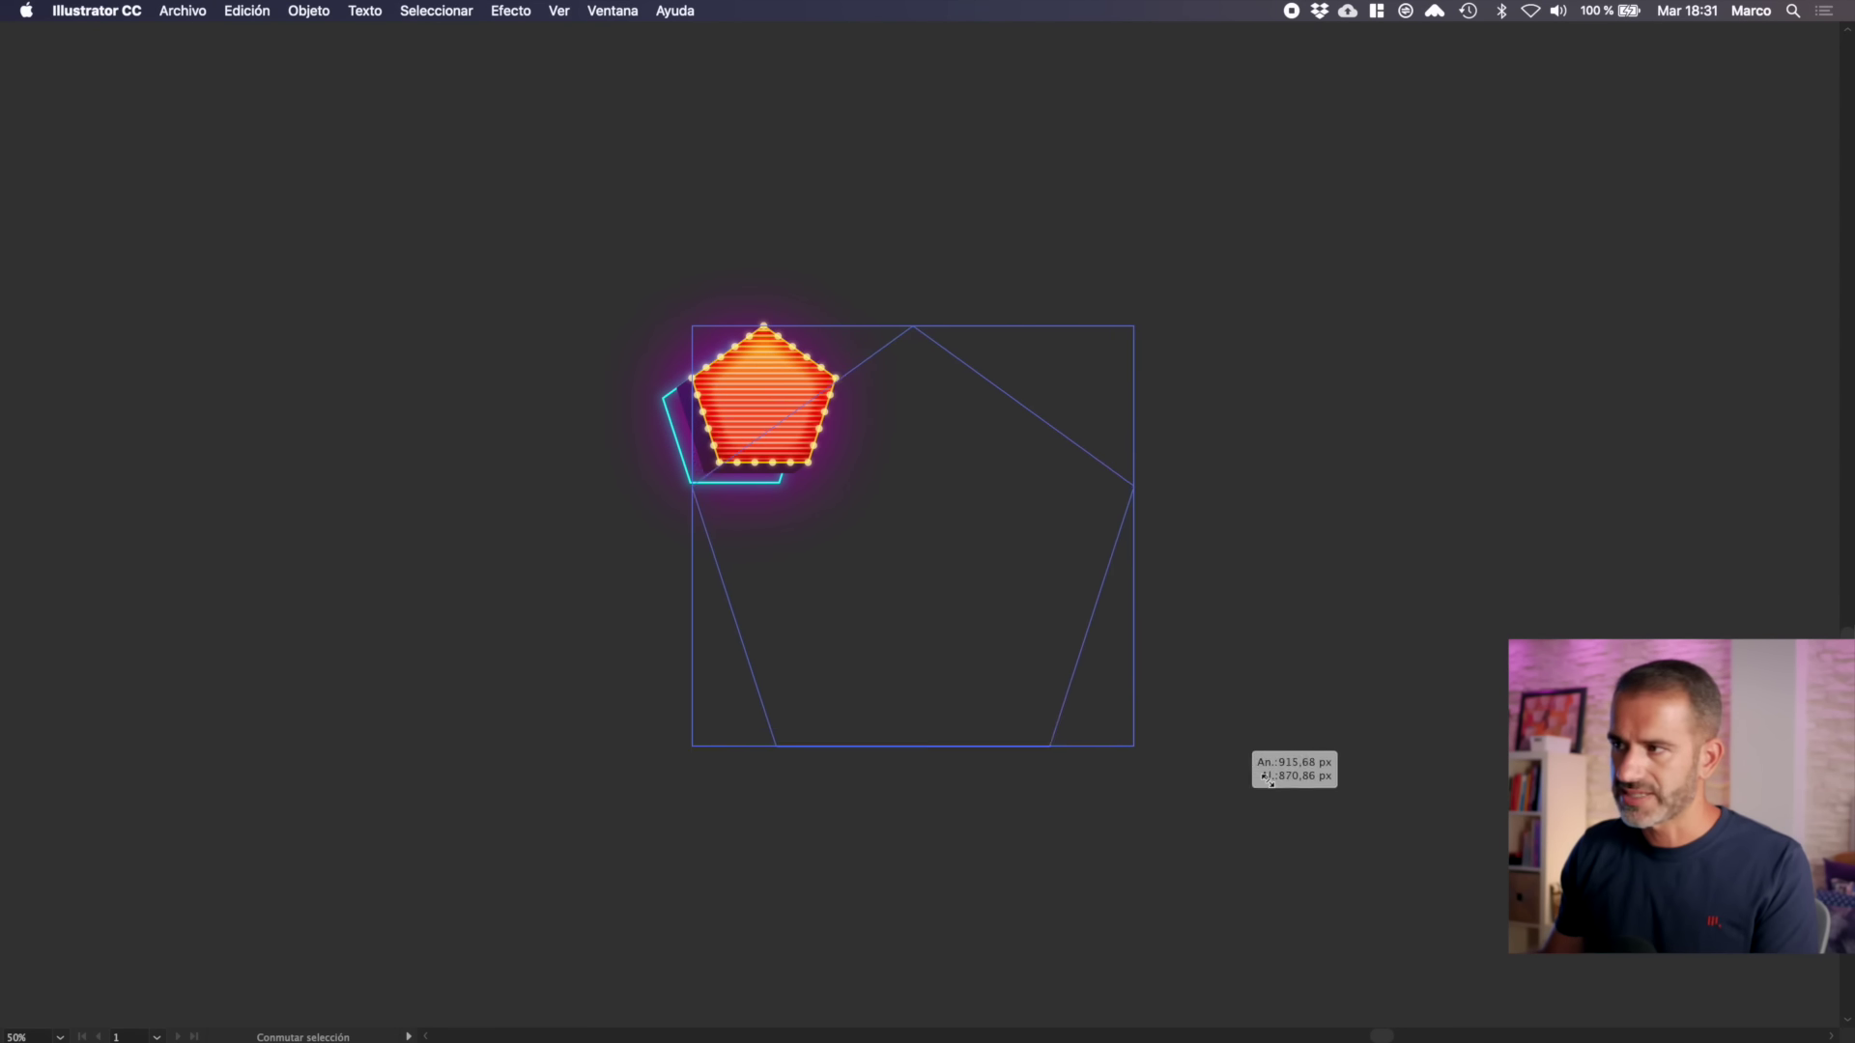
- Enlarge the pentagon to reveal unscaled stripes and bulbs, undo it, and restore the panels
left_click_drag(841, 466, 1400, 841)
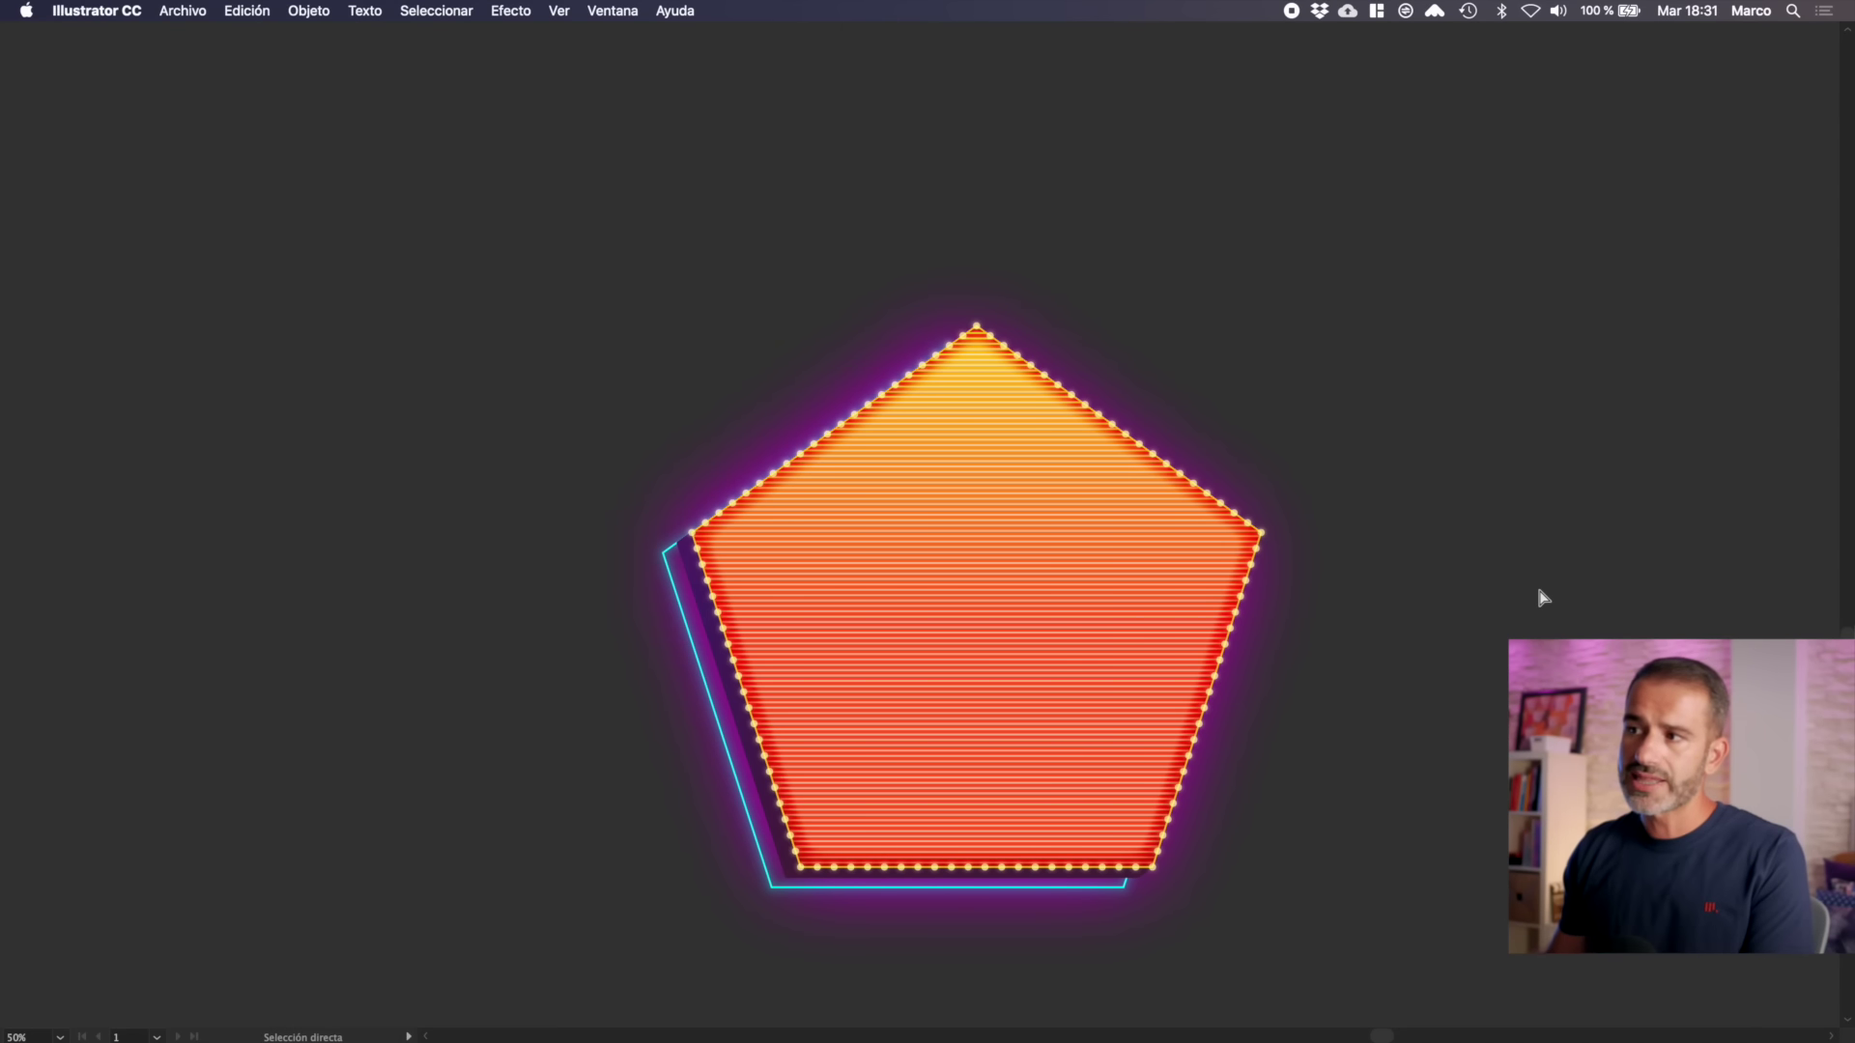
key("ctrl+z")
key("Tab")
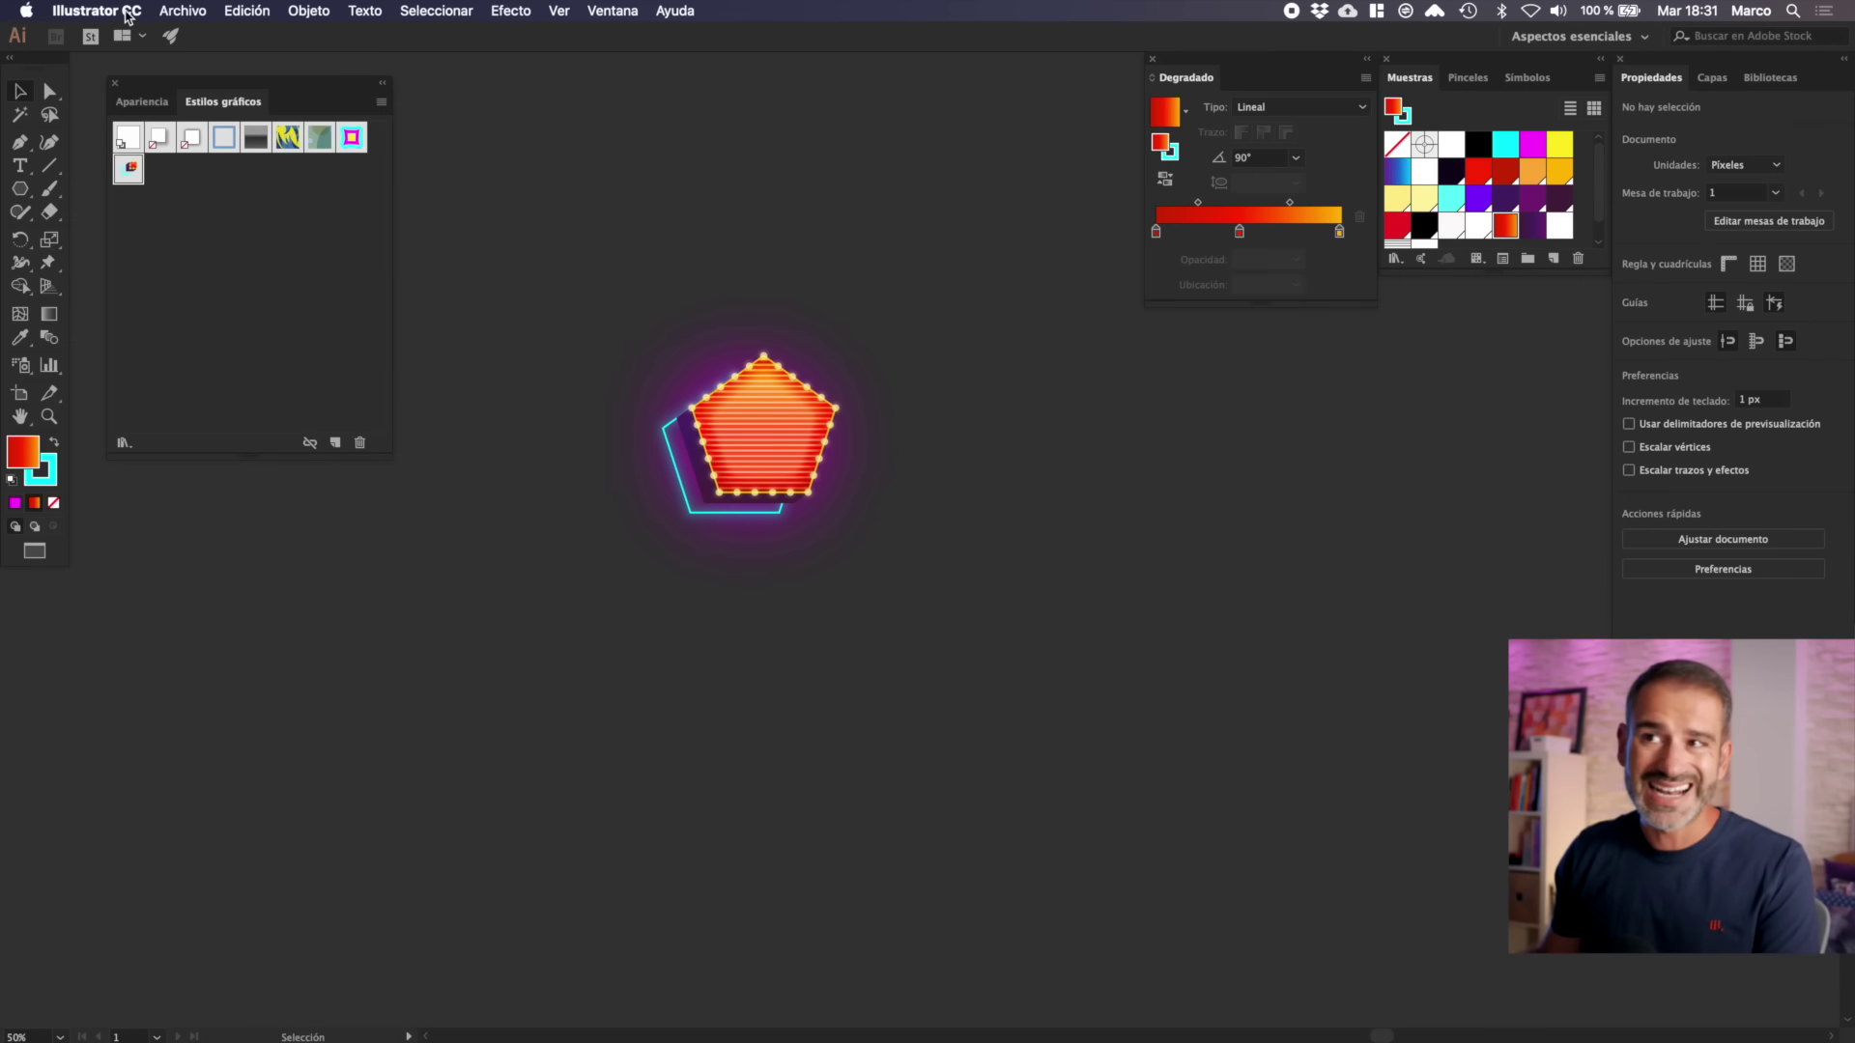
left_click(96, 11)
- Turn on Escalar vértices and Escalar trazos y efectos in General preferences, then enlarge the pentagon
left_click(290, 64)
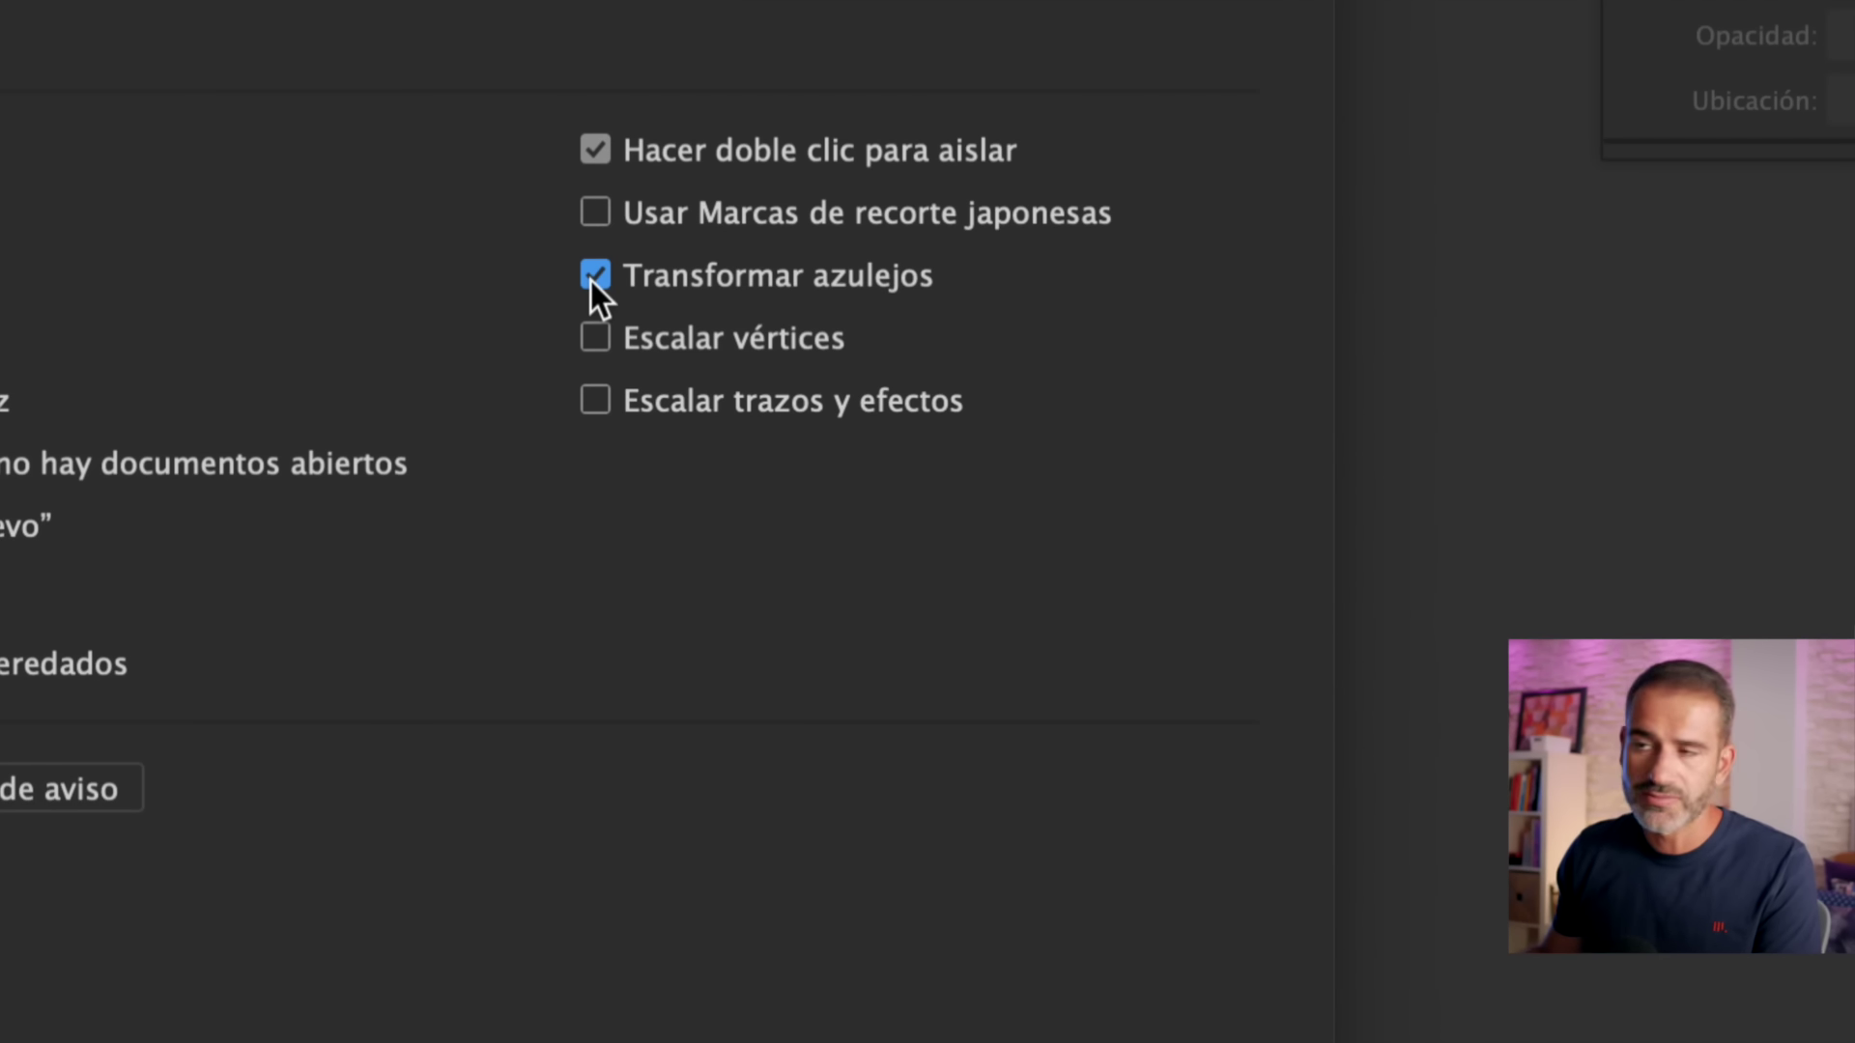
left_click(596, 334)
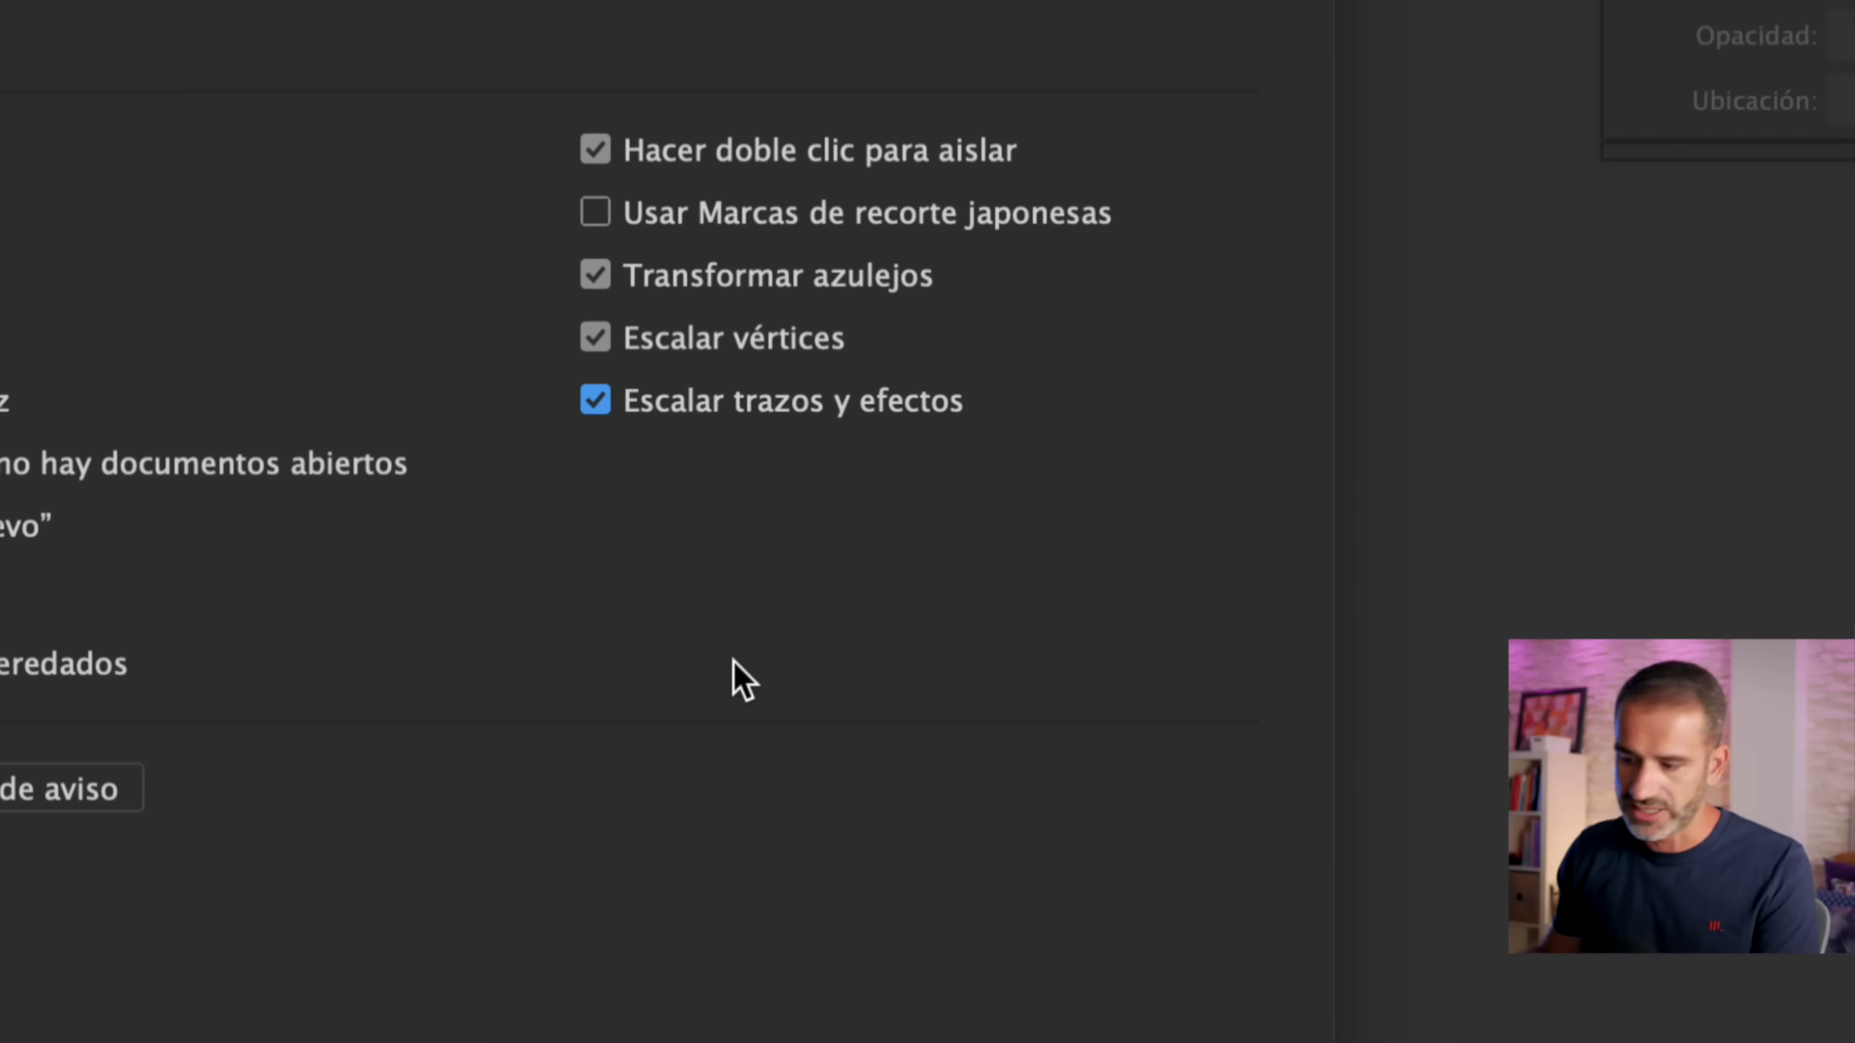
left_click(977, 676)
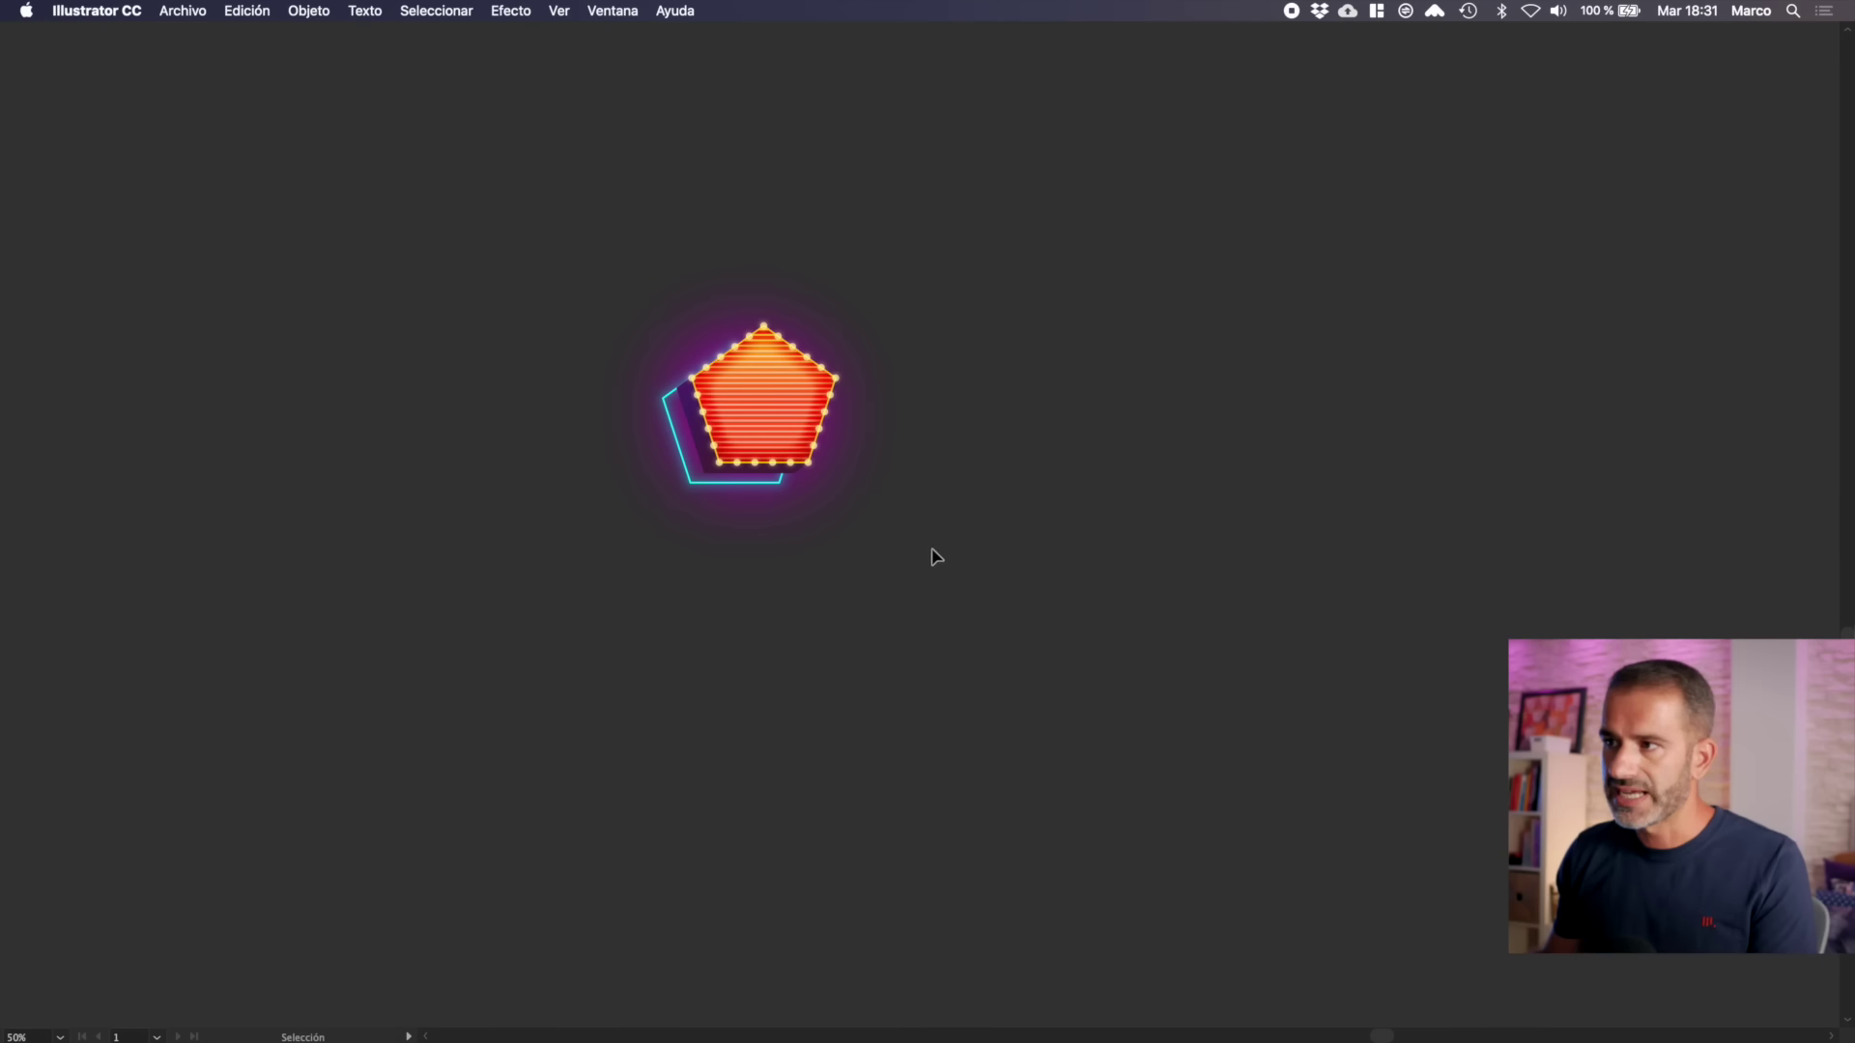
left_click_drag(838, 464, 1191, 800)
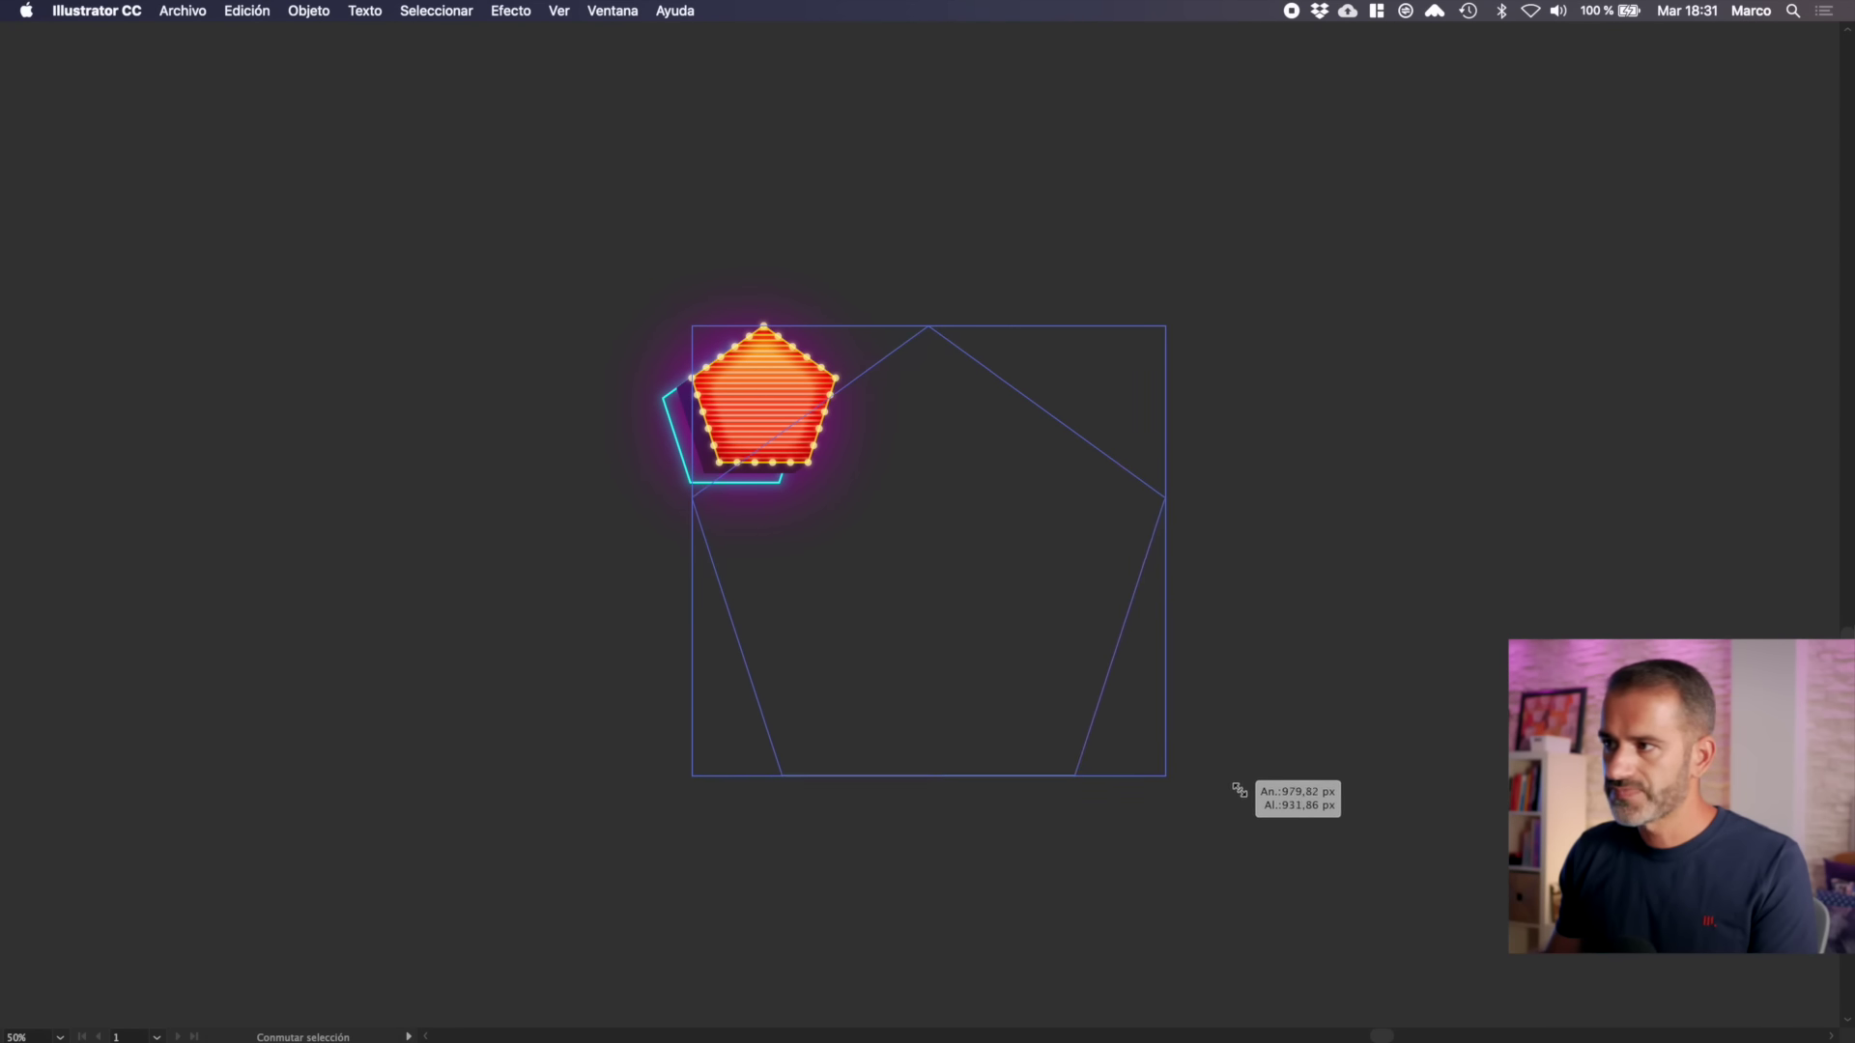
left_click(1424, 449)
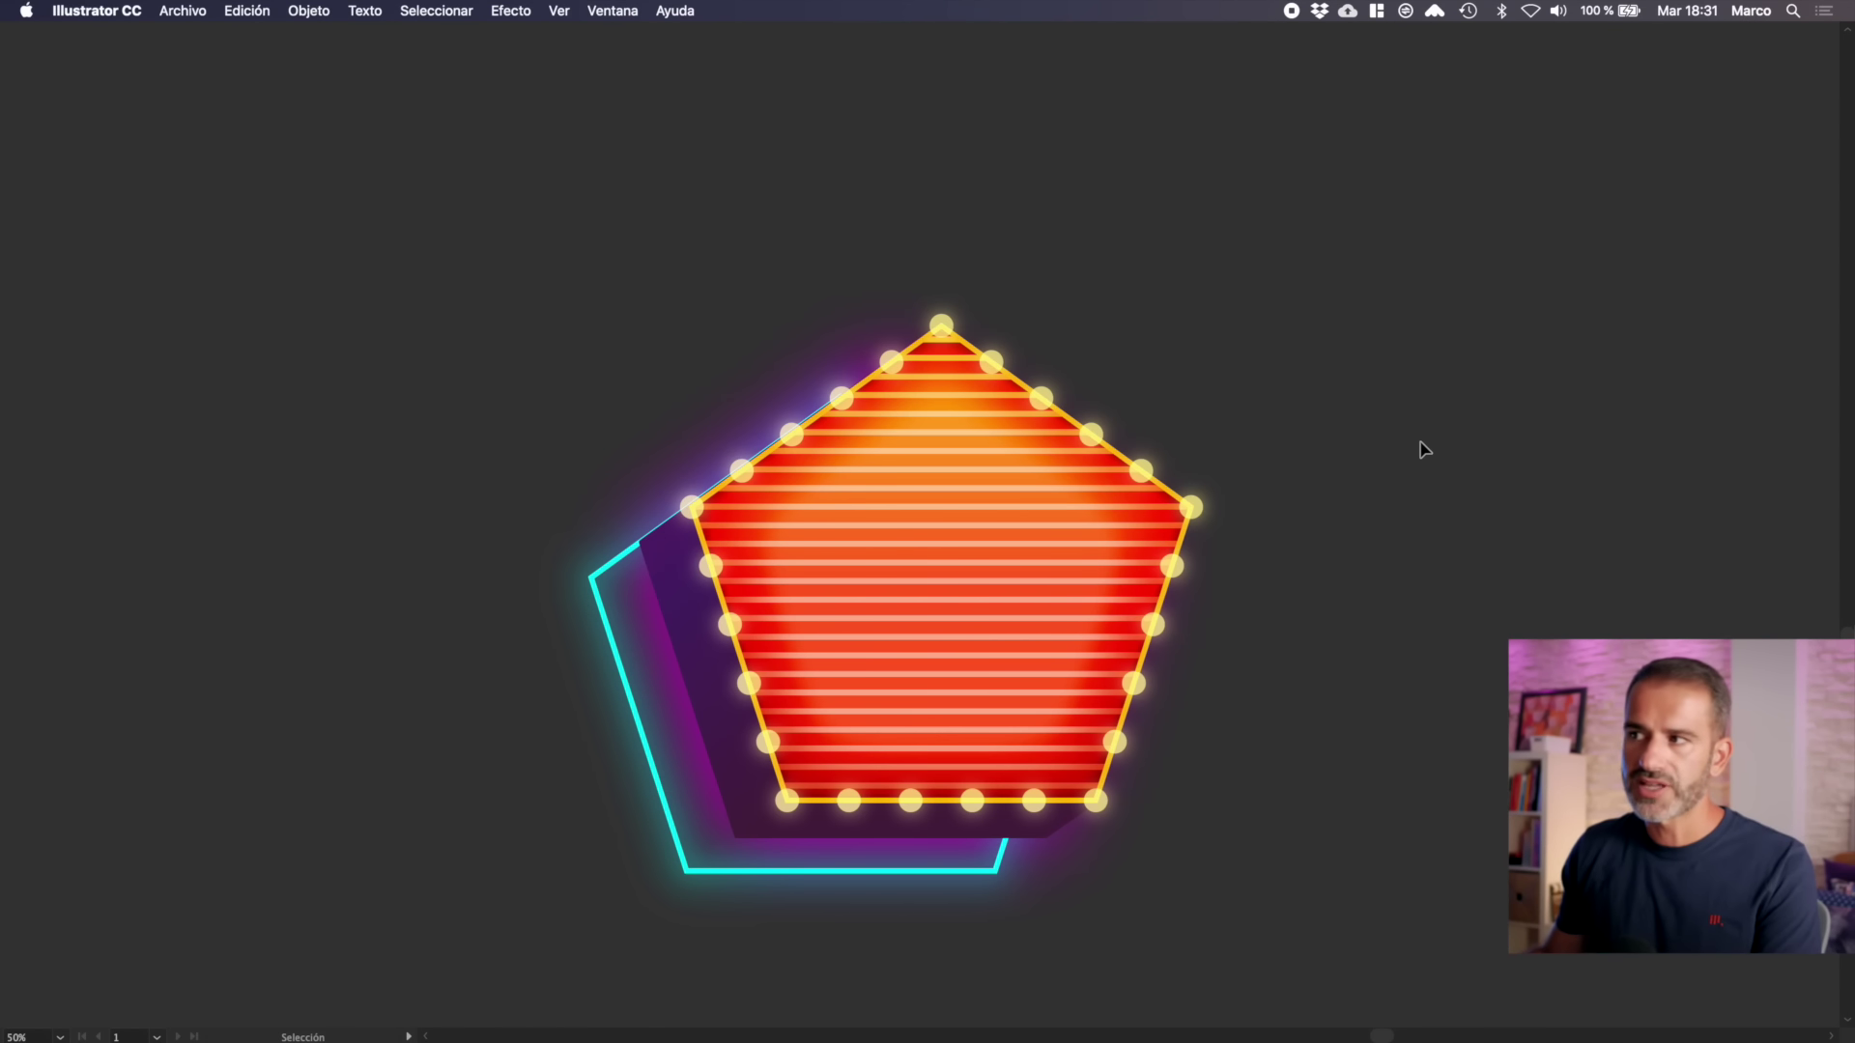